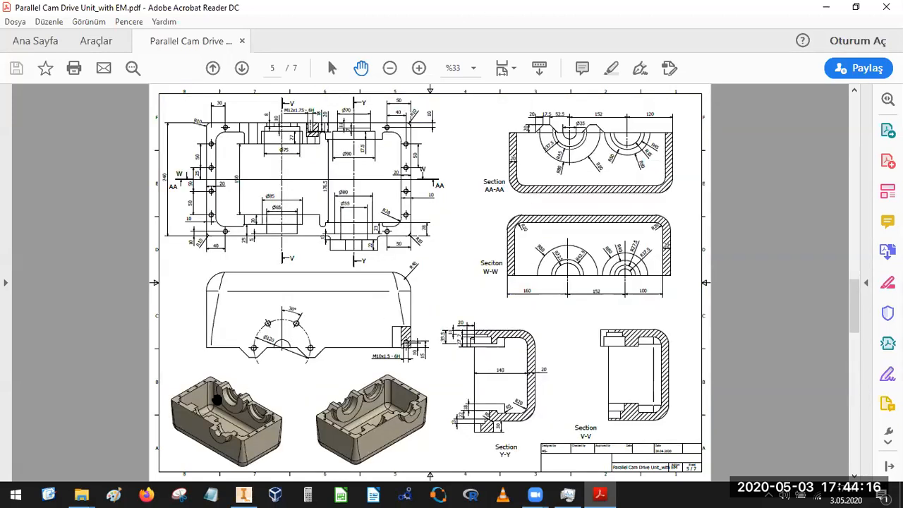
- Examine the housing's isometric views and the plan view's wall, hole and bearing-seat dimensions on page 5 of the drawing
{"action": "scroll", "coordinate": [218, 402], "scroll_direction": "up", "scroll_amount": 3, "text": "ctrl"}
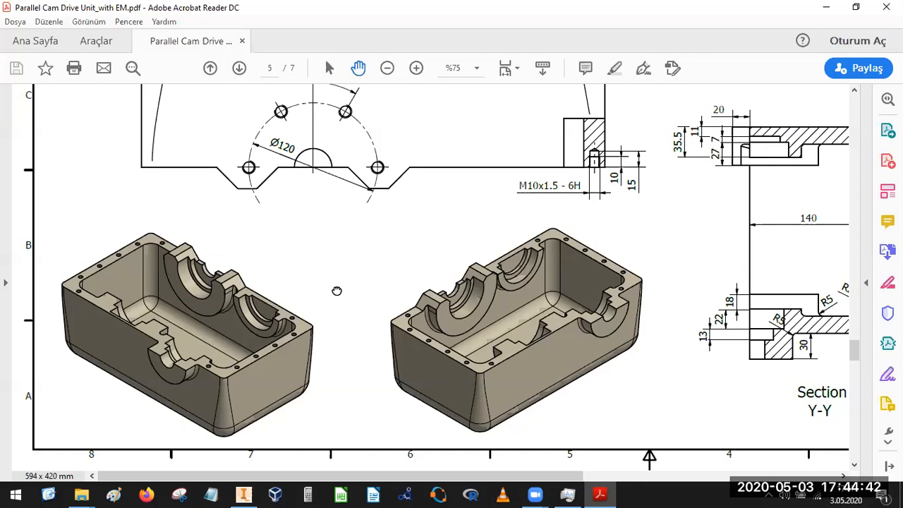
{"action": "scroll", "coordinate": [342, 276], "scroll_direction": "down", "scroll_amount": 4, "text": "ctrl"}
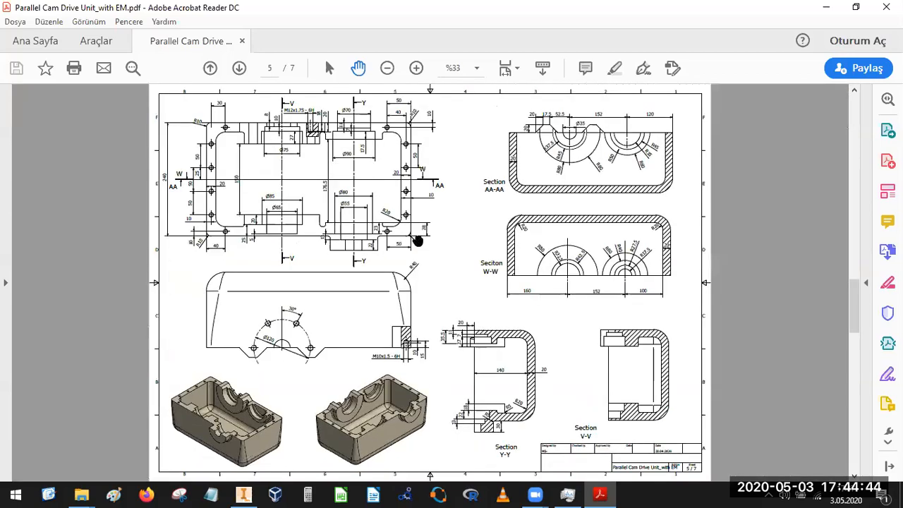
{"action": "scroll", "coordinate": [270, 161], "scroll_direction": "up", "scroll_amount": 2, "text": "ctrl"}
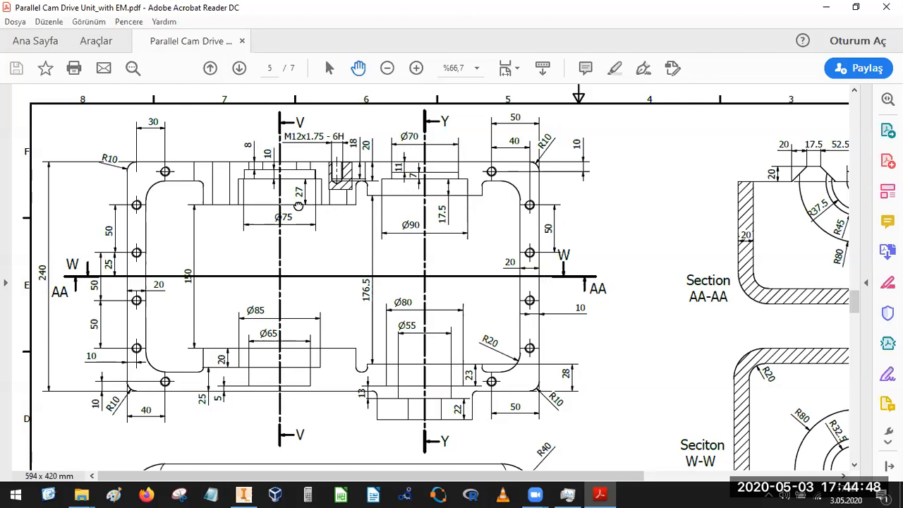
{"action": "scroll", "coordinate": [300, 205], "scroll_direction": "right", "scroll_amount": 1}
{"action": "scroll", "coordinate": [300, 205], "scroll_direction": "left", "scroll_amount": 1}
{"action": "scroll", "coordinate": [254, 233], "scroll_direction": "down", "scroll_amount": 2}
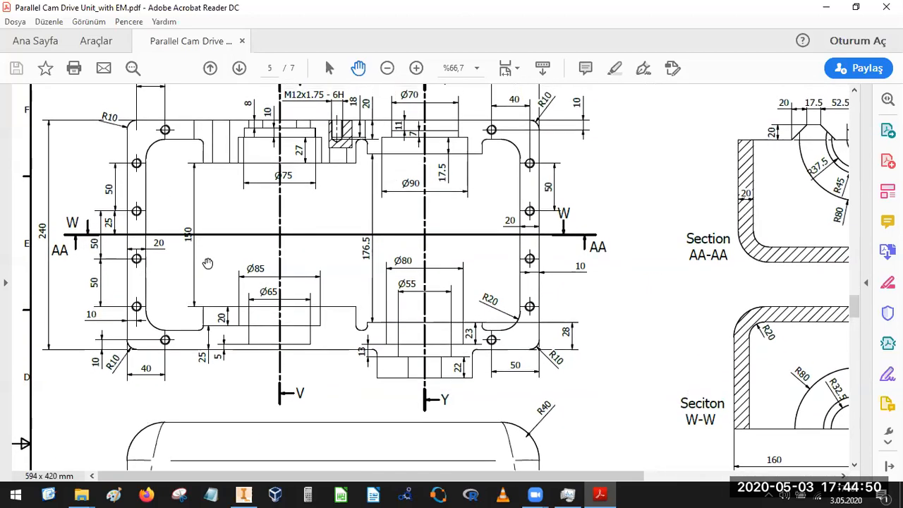
{"action": "scroll", "coordinate": [252, 238], "scroll_direction": "right", "scroll_amount": 5}
{"action": "scroll", "coordinate": [365, 257], "scroll_direction": "down", "scroll_amount": 3}
{"action": "scroll", "coordinate": [483, 254], "scroll_direction": "left", "scroll_amount": 5}
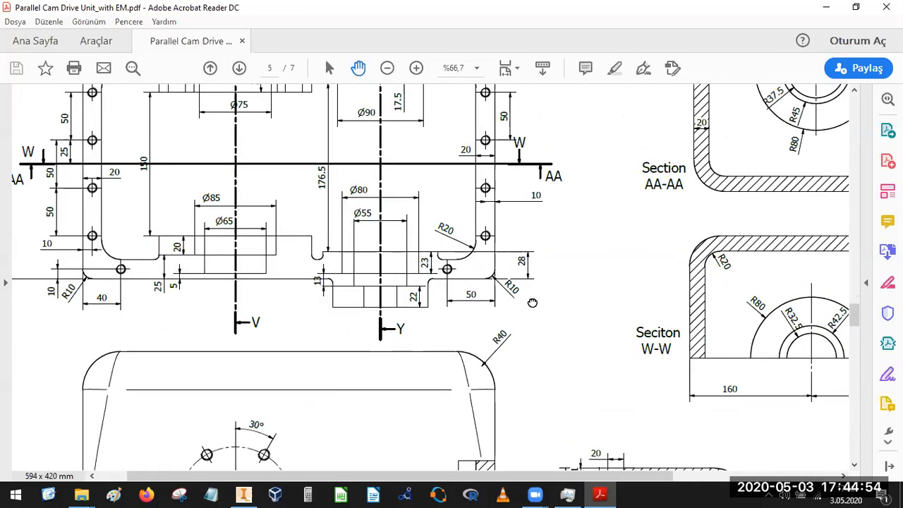
{"action": "scroll", "coordinate": [515, 254], "scroll_direction": "up", "scroll_amount": 1}
{"action": "scroll", "coordinate": [486, 226], "scroll_direction": "down", "scroll_amount": 5}
{"action": "scroll", "coordinate": [459, 244], "scroll_direction": "down", "scroll_amount": 1}
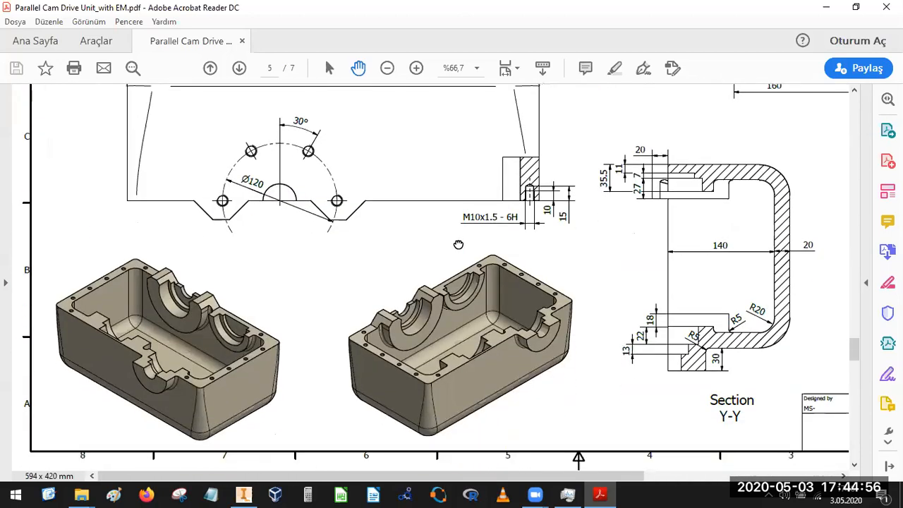
{"action": "scroll", "coordinate": [464, 441], "scroll_direction": "up", "scroll_amount": 3}
{"action": "scroll", "coordinate": [464, 423], "scroll_direction": "up", "scroll_amount": 4}
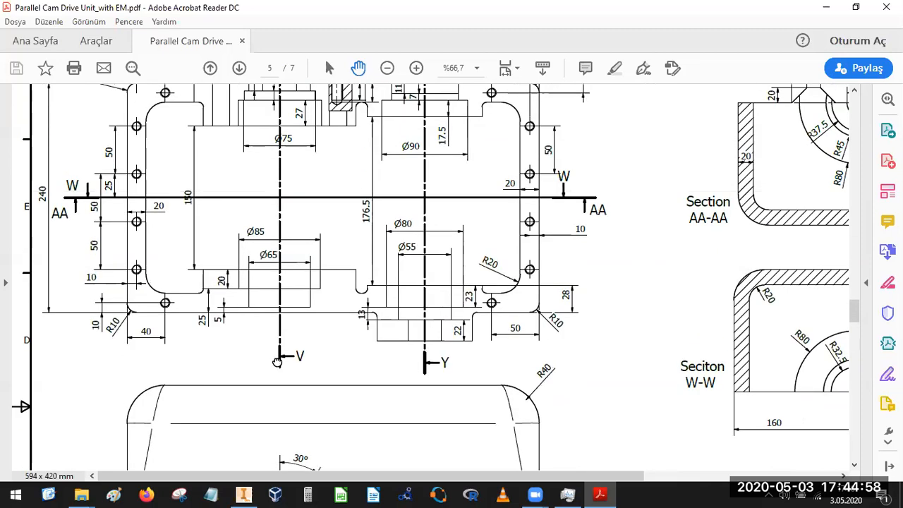
- Examine Section AA-AA and Section W-W for the bearing-seat radii, their spacing and the housing wall thickness
{"action": "scroll", "coordinate": [464, 299], "scroll_direction": "right", "scroll_amount": 3}
{"action": "scroll", "coordinate": [334, 271], "scroll_direction": "right", "scroll_amount": 1}
{"action": "scroll", "coordinate": [279, 361], "scroll_direction": "down", "scroll_amount": 1}
{"action": "scroll", "coordinate": [278, 360], "scroll_direction": "right", "scroll_amount": 2}
{"action": "scroll", "coordinate": [279, 361], "scroll_direction": "up", "scroll_amount": 2}
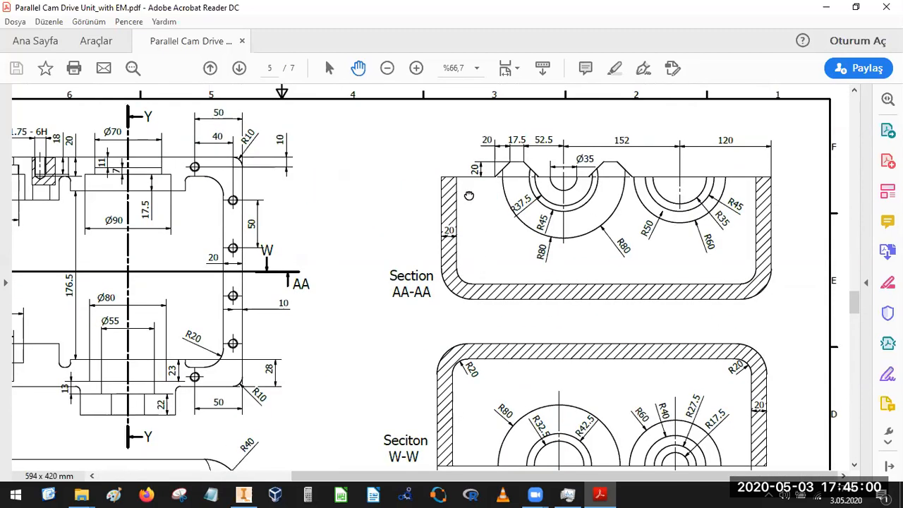
{"action": "scroll", "coordinate": [457, 149], "scroll_direction": "down", "scroll_amount": 3}
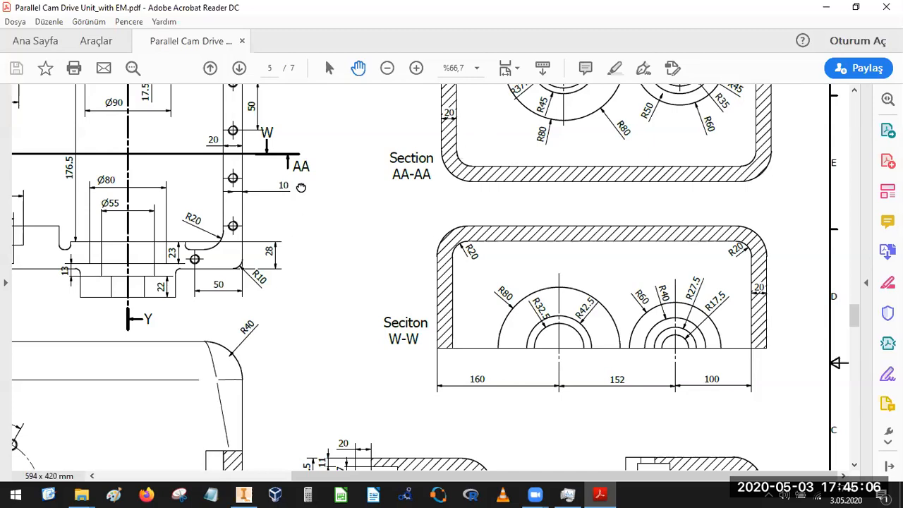
{"action": "scroll", "coordinate": [300, 186], "scroll_direction": "down", "scroll_amount": 2}
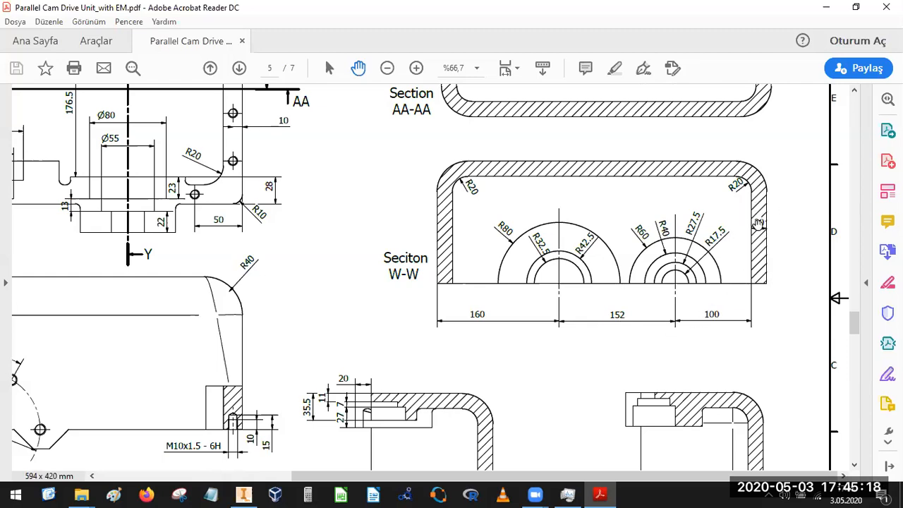
{"action": "mouse_move", "coordinate": [367, 264]}
{"action": "left_mouse_down"}
{"action": "mouse_move", "coordinate": [613, 228]}
{"action": "mouse_move", "coordinate": [654, 294]}
{"action": "left_mouse_up"}
{"action": "mouse_move", "coordinate": [447, 100]}
{"action": "left_mouse_down"}
{"action": "mouse_move", "coordinate": [459, 256]}
{"action": "mouse_move", "coordinate": [468, 209]}
{"action": "left_mouse_up"}
{"action": "scroll", "coordinate": [561, 282], "scroll_direction": "down", "scroll_amount": 1}
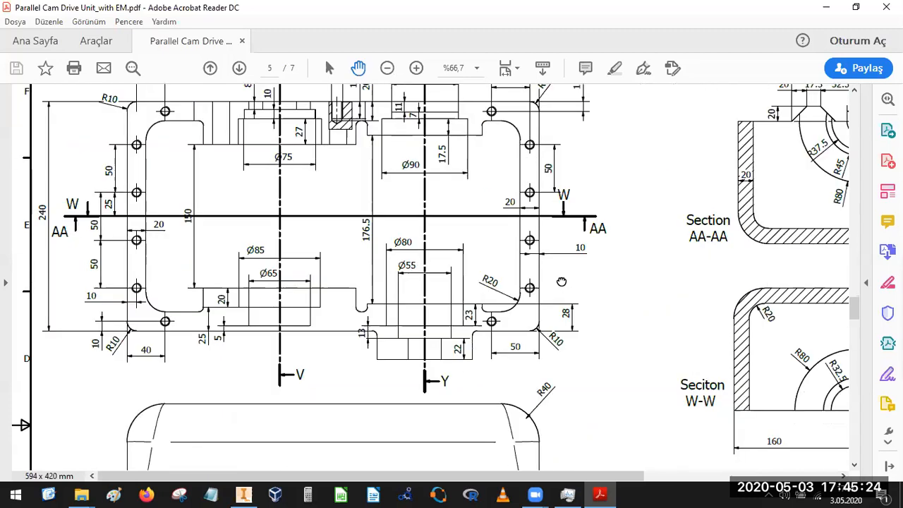
- Compare the plan view with the front view and Sections Y-Y and V-V for the housing's depth and boss dimensions
{"action": "mouse_move", "coordinate": [318, 295]}
{"action": "left_mouse_down"}
{"action": "mouse_move", "coordinate": [250, 256]}
{"action": "mouse_move", "coordinate": [268, 125]}
{"action": "left_mouse_up"}
{"action": "mouse_move", "coordinate": [411, 301]}
{"action": "left_mouse_down"}
{"action": "mouse_move", "coordinate": [310, 131]}
{"action": "mouse_move", "coordinate": [353, 210]}
{"action": "left_mouse_up"}
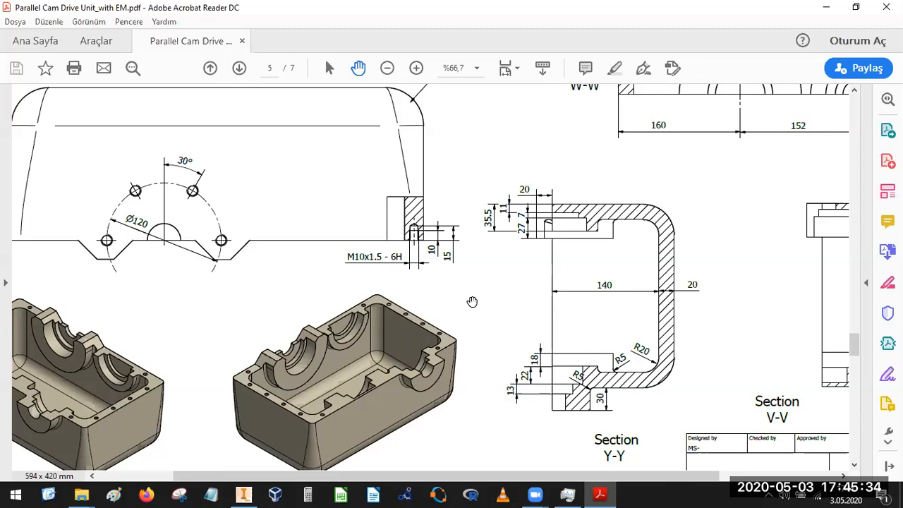
{"action": "mouse_move", "coordinate": [498, 287]}
{"action": "left_mouse_down"}
{"action": "mouse_move", "coordinate": [537, 329]}
{"action": "mouse_move", "coordinate": [481, 305]}
{"action": "mouse_move", "coordinate": [625, 450]}
{"action": "left_mouse_up"}
{"action": "left_click_drag", "start_coordinate": [448, 217], "coordinate": [410, 338]}
{"action": "left_click_drag", "start_coordinate": [351, 217], "coordinate": [391, 298]}
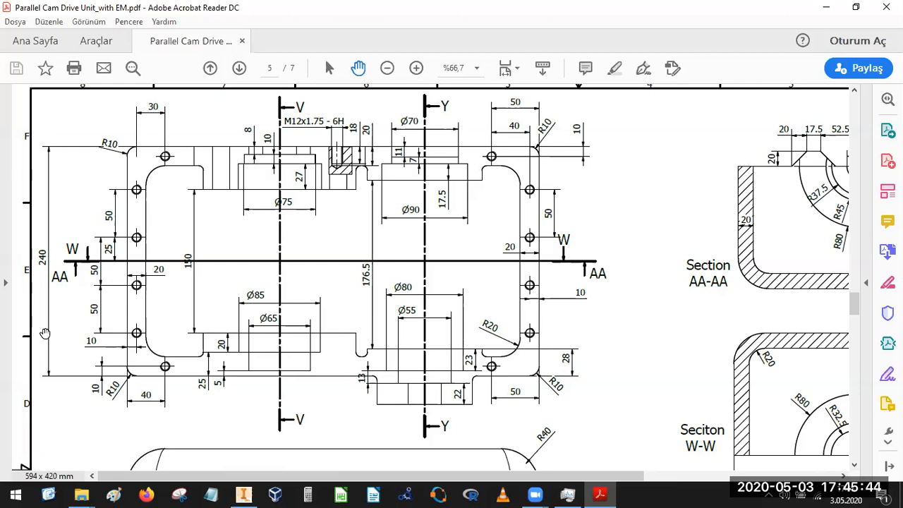
{"action": "left_click_drag", "start_coordinate": [202, 202], "coordinate": [78, 141]}
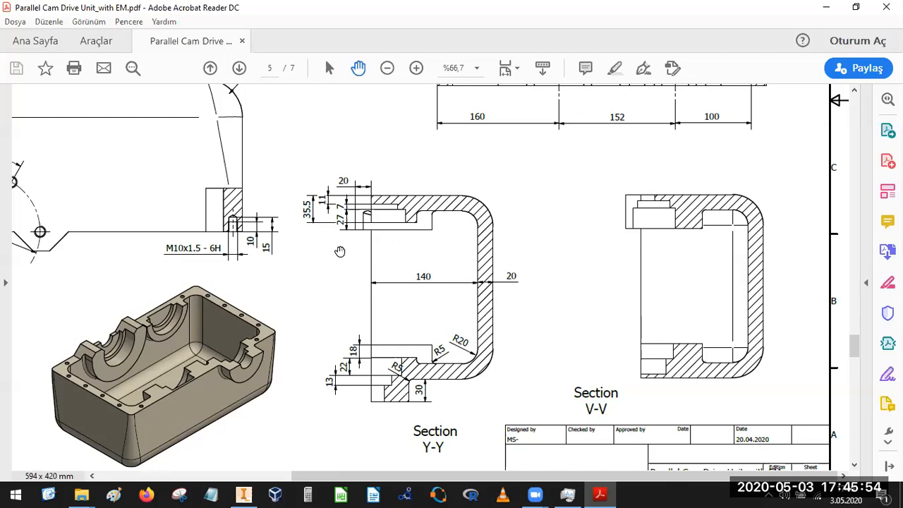
{"action": "left_click_drag", "start_coordinate": [341, 252], "coordinate": [572, 349]}
{"action": "left_click_drag", "start_coordinate": [455, 185], "coordinate": [530, 387]}
{"action": "mouse_move", "coordinate": [388, 191]}
{"action": "left_mouse_down"}
{"action": "mouse_move", "coordinate": [414, 308]}
{"action": "mouse_move", "coordinate": [413, 381]}
{"action": "left_mouse_up"}
{"action": "mouse_move", "coordinate": [396, 458]}
{"action": "left_mouse_down"}
{"action": "mouse_move", "coordinate": [347, 249]}
{"action": "mouse_move", "coordinate": [348, 177]}
{"action": "left_mouse_up"}
{"action": "left_click_drag", "start_coordinate": [306, 278], "coordinate": [324, 142]}
{"action": "left_click_drag", "start_coordinate": [230, 336], "coordinate": [265, 284]}
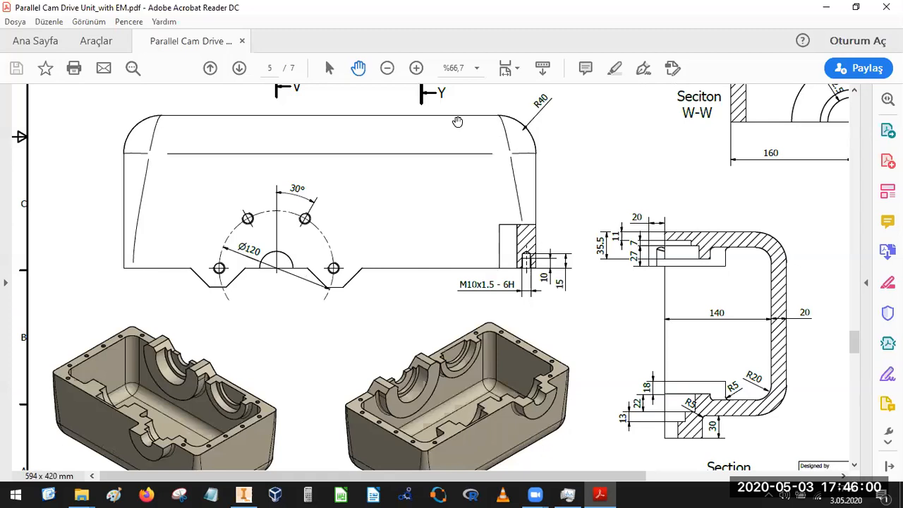
- Review the outer corner radius, the inner fillets and the wall thickness across the front, plan and section views
{"action": "mouse_move", "coordinate": [536, 267]}
{"action": "left_mouse_down"}
{"action": "mouse_move", "coordinate": [413, 276]}
{"action": "mouse_move", "coordinate": [382, 296]}
{"action": "left_mouse_up"}
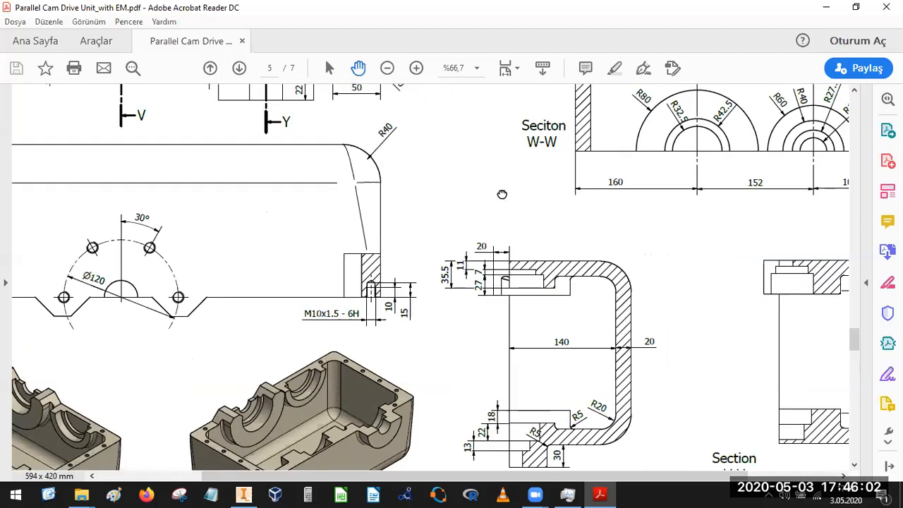
{"action": "left_click_drag", "start_coordinate": [502, 194], "coordinate": [403, 361]}
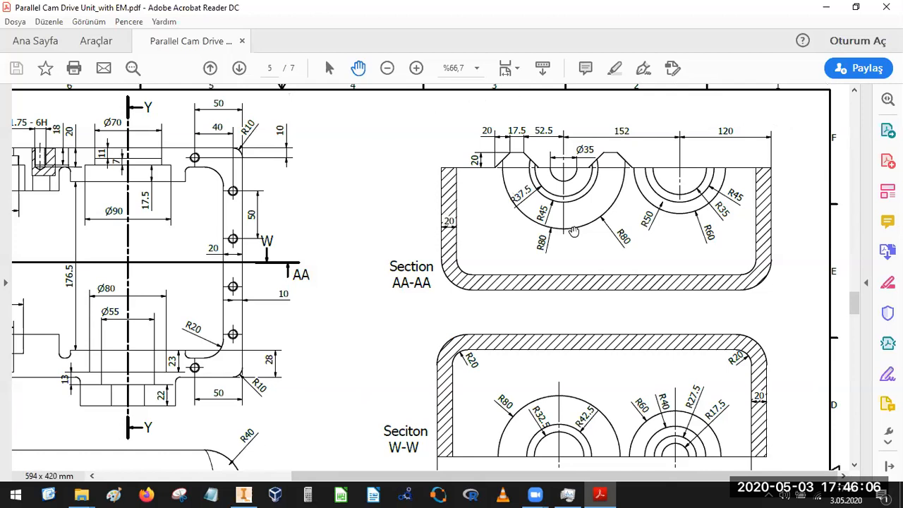
{"action": "scroll", "coordinate": [496, 180], "scroll_direction": "down", "scroll_amount": 1}
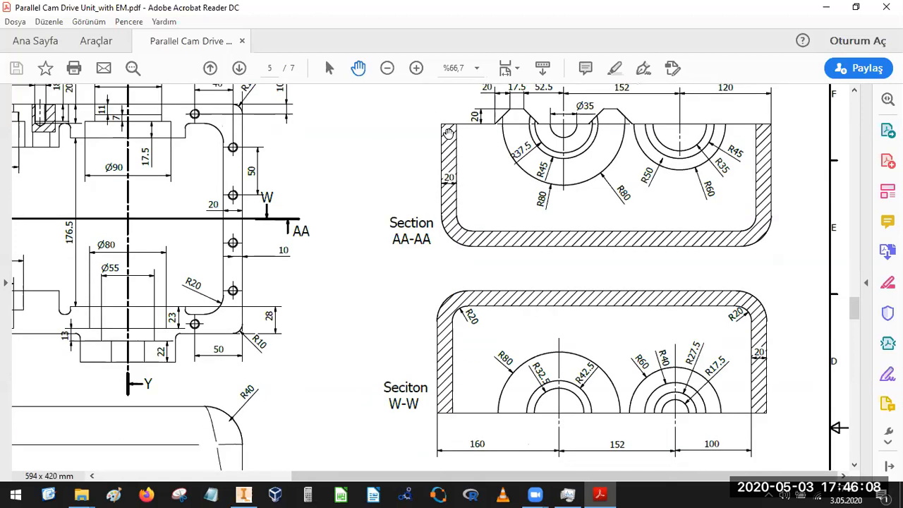
{"action": "left_click_drag", "start_coordinate": [242, 254], "coordinate": [476, 282]}
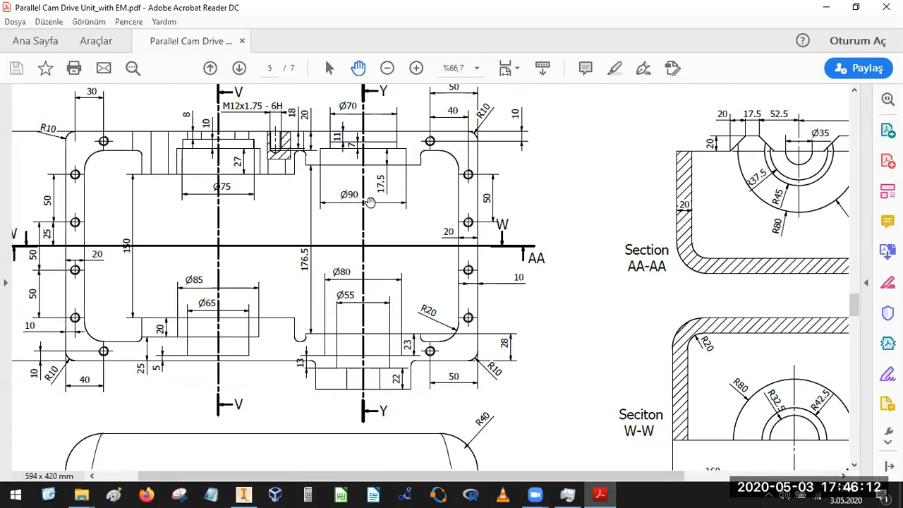
{"action": "left_click_drag", "start_coordinate": [582, 194], "coordinate": [384, 195]}
{"action": "left_click_drag", "start_coordinate": [367, 248], "coordinate": [484, 242]}
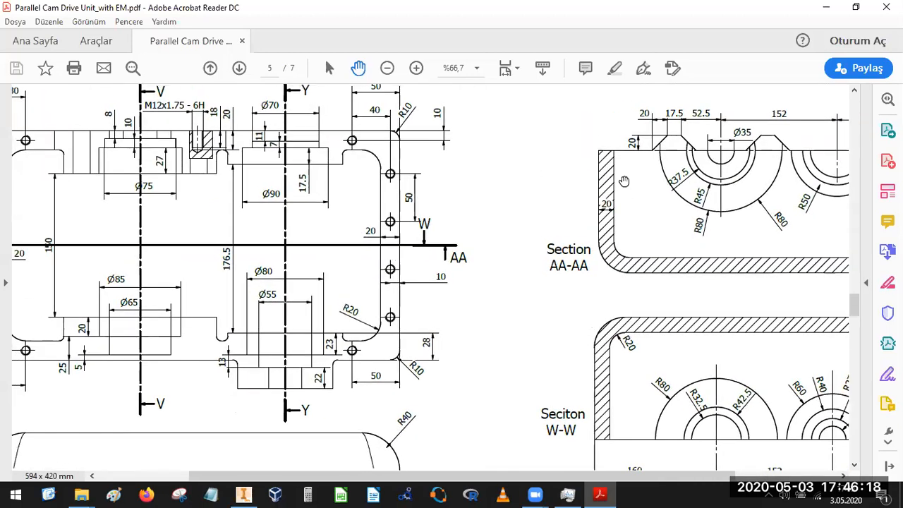
{"action": "left_click_drag", "start_coordinate": [608, 228], "coordinate": [511, 161]}
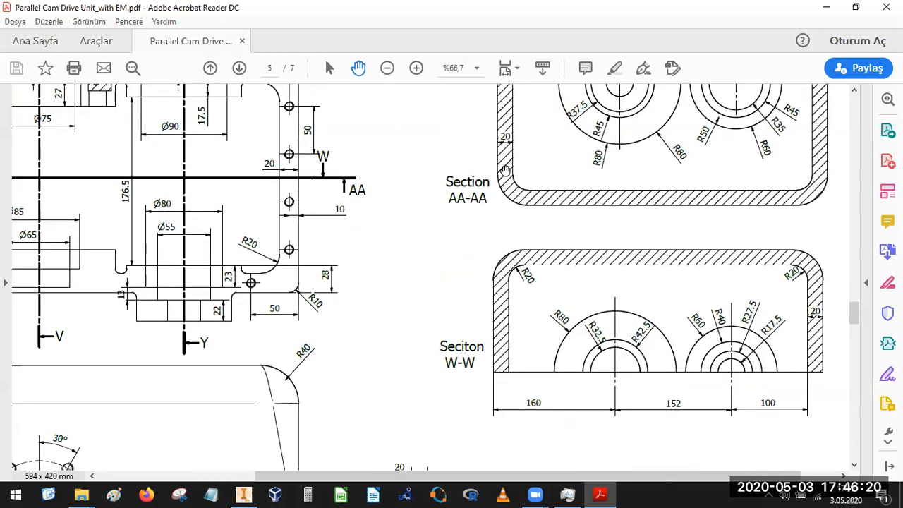
{"action": "mouse_move", "coordinate": [477, 307]}
{"action": "left_mouse_down"}
{"action": "mouse_move", "coordinate": [491, 341]}
{"action": "mouse_move", "coordinate": [486, 305]}
{"action": "left_mouse_up"}
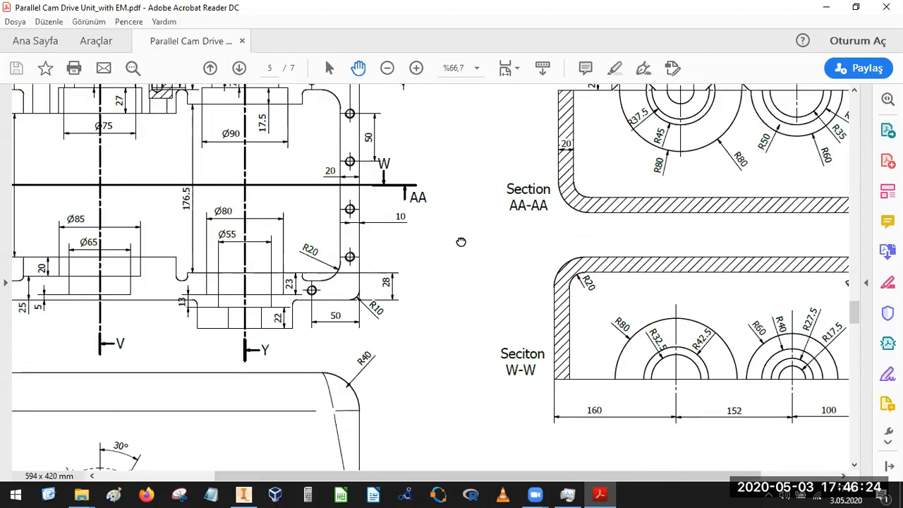
{"action": "left_click_drag", "start_coordinate": [441, 257], "coordinate": [323, 176]}
{"action": "left_click_drag", "start_coordinate": [392, 462], "coordinate": [463, 289]}
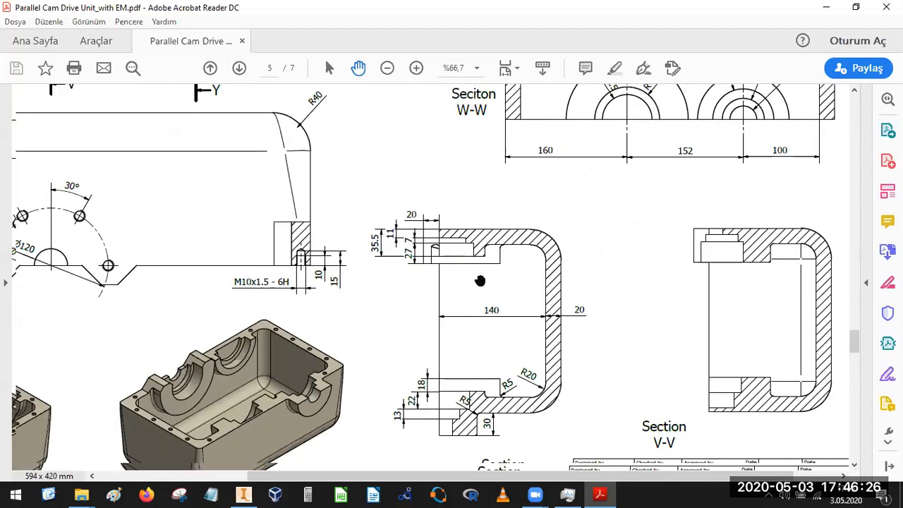
{"action": "left_click_drag", "start_coordinate": [599, 191], "coordinate": [747, 124]}
{"action": "left_click_drag", "start_coordinate": [483, 314], "coordinate": [565, 316]}
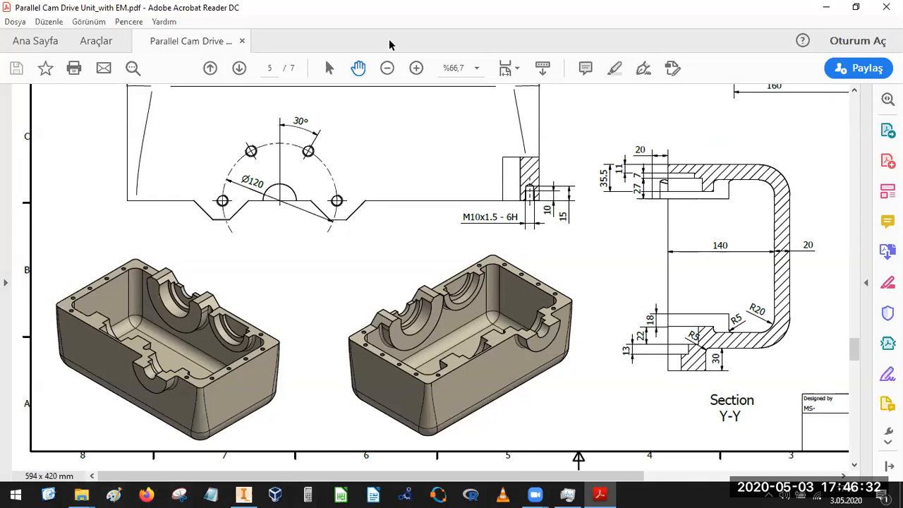
- Switch to Autodesk Inventor and restore both it and the PDF drawing to smaller windows, visible side by side
{"action": "double_click", "coordinate": [473, 15]}
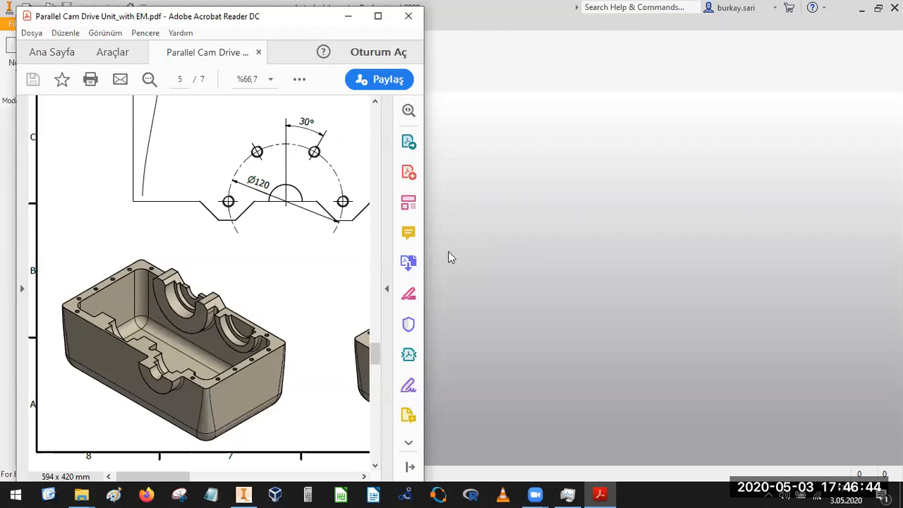
{"action": "left_click", "coordinate": [543, 224]}
{"action": "double_click", "coordinate": [459, 16]}
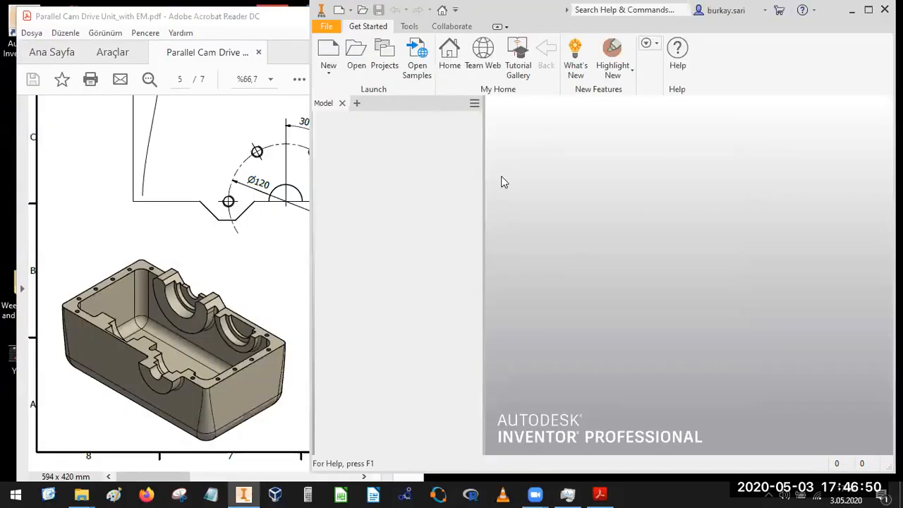
- Create a new part from the metric Standard (mm).ipt template and set its visual style to Shaded with Edges
{"action": "left_click", "coordinate": [327, 56]}
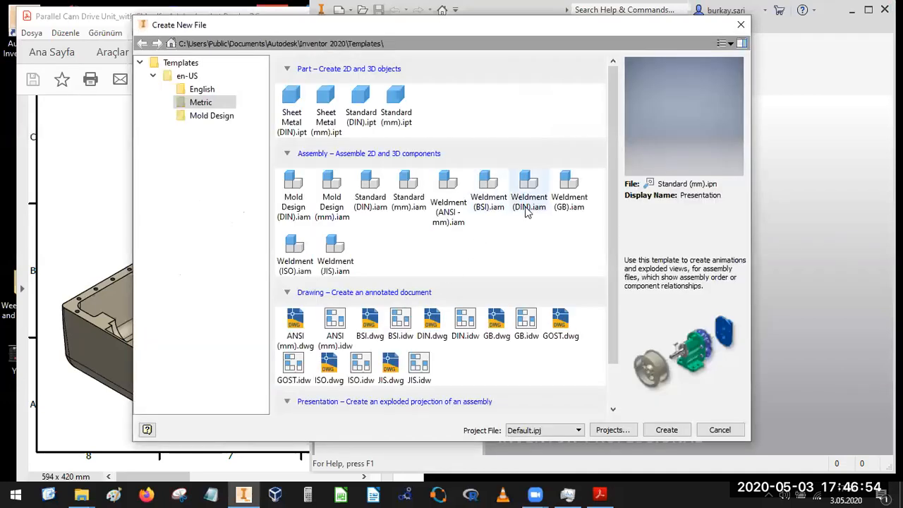
{"action": "double_click", "coordinate": [395, 102]}
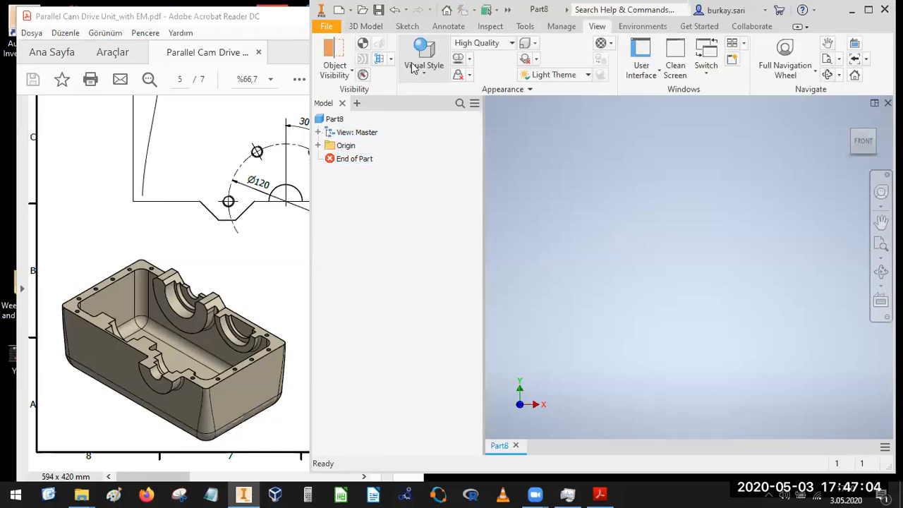
{"action": "left_click", "coordinate": [424, 74]}
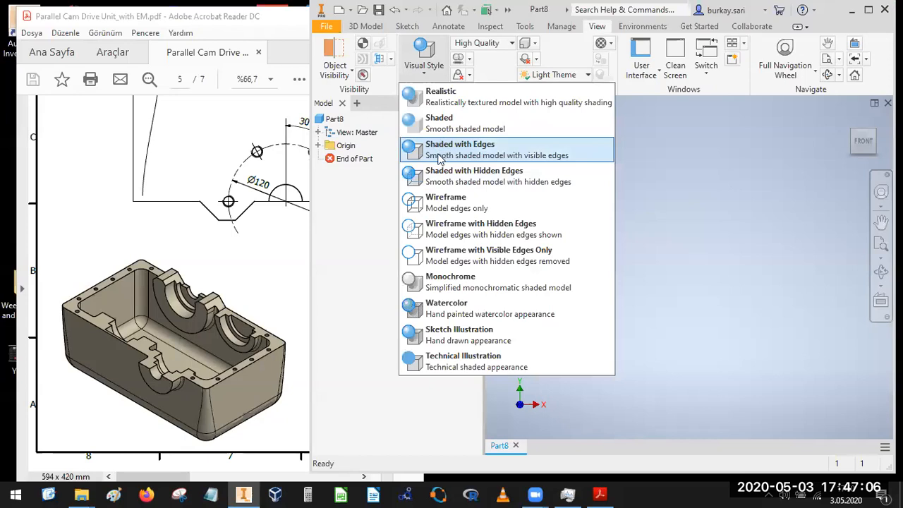
{"action": "left_click", "coordinate": [439, 157]}
- Make the origin's Center Point and XY Plane visible in the new part
{"action": "left_click", "coordinate": [318, 146]}
{"action": "left_click", "coordinate": [362, 238]}
{"action": "right_click", "coordinate": [363, 238]}
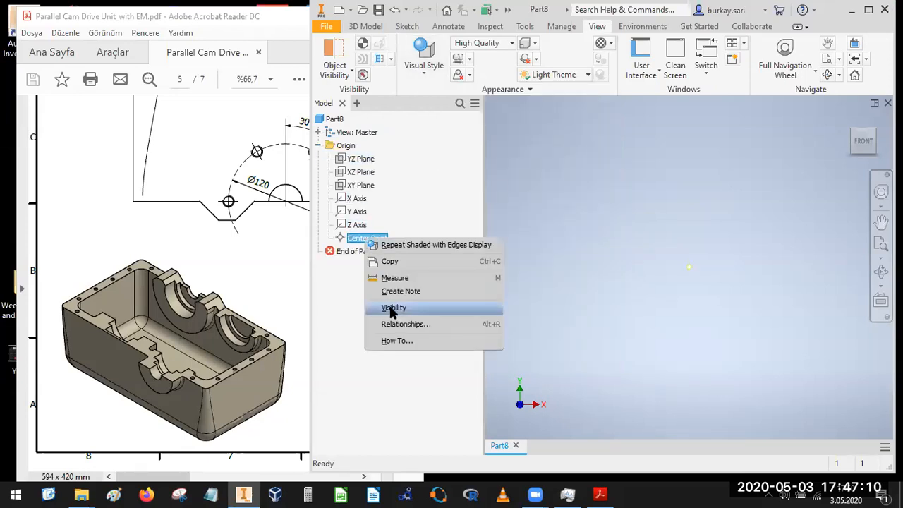
{"action": "left_click", "coordinate": [392, 309]}
{"action": "right_click", "coordinate": [361, 185]}
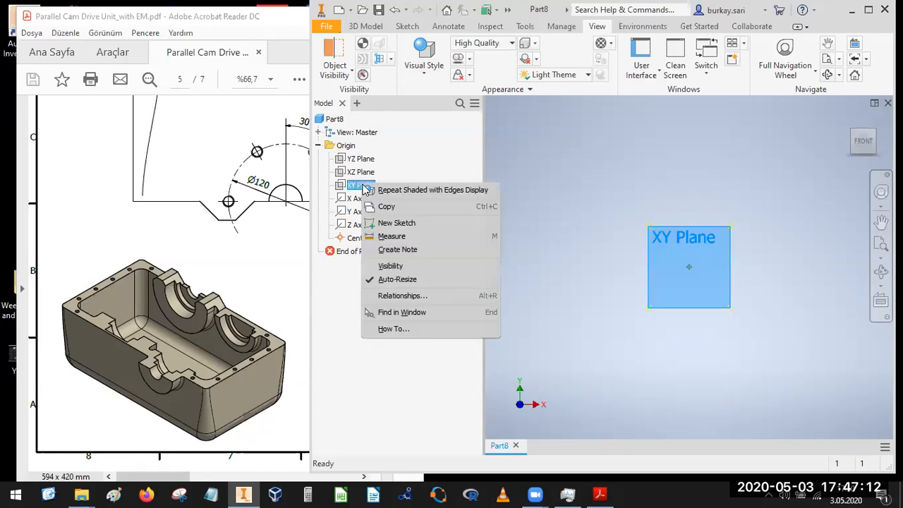
{"action": "left_click", "coordinate": [390, 266]}
- Switch back to the PDF drawing at full window size and examine the front view's lower profile and bolt circle
{"action": "left_click", "coordinate": [255, 248]}
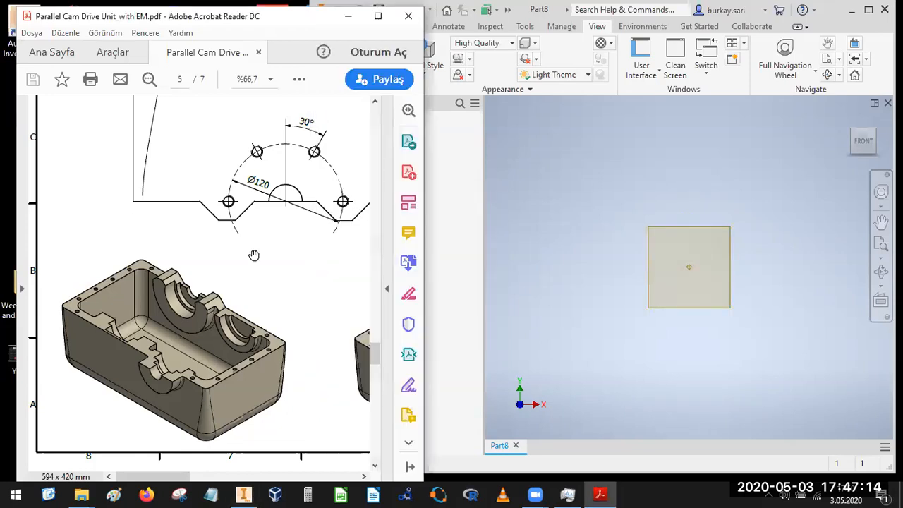
{"action": "scroll", "coordinate": [254, 254], "scroll_direction": "down", "scroll_amount": 3, "text": "ctrl"}
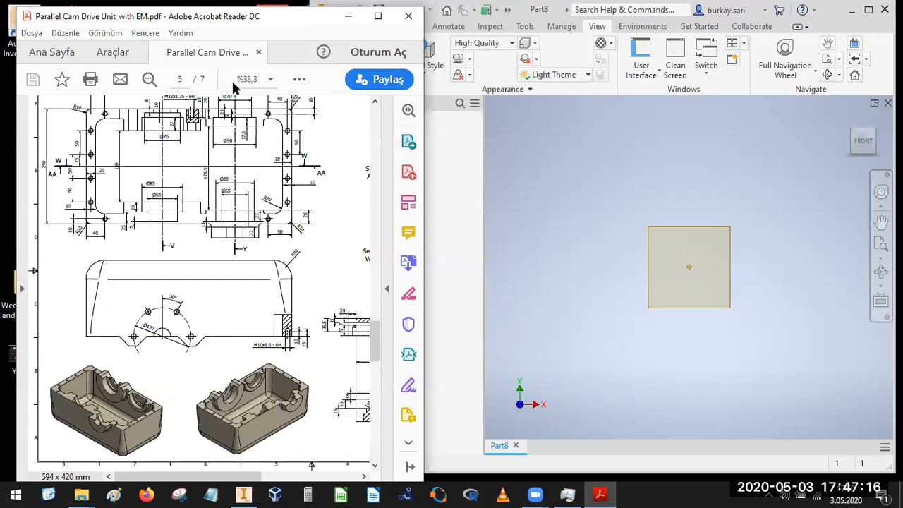
{"action": "double_click", "coordinate": [265, 20]}
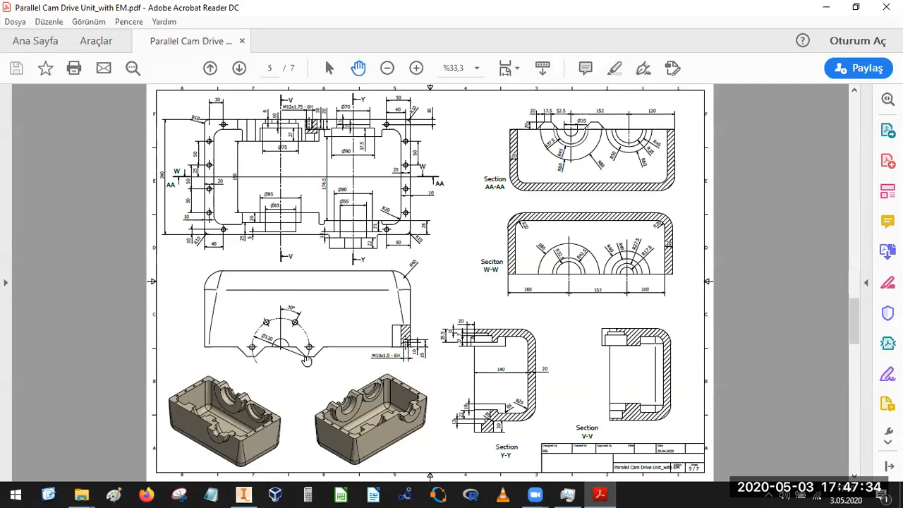
{"action": "scroll", "coordinate": [268, 352], "scroll_direction": "up", "scroll_amount": 2, "text": "ctrl"}
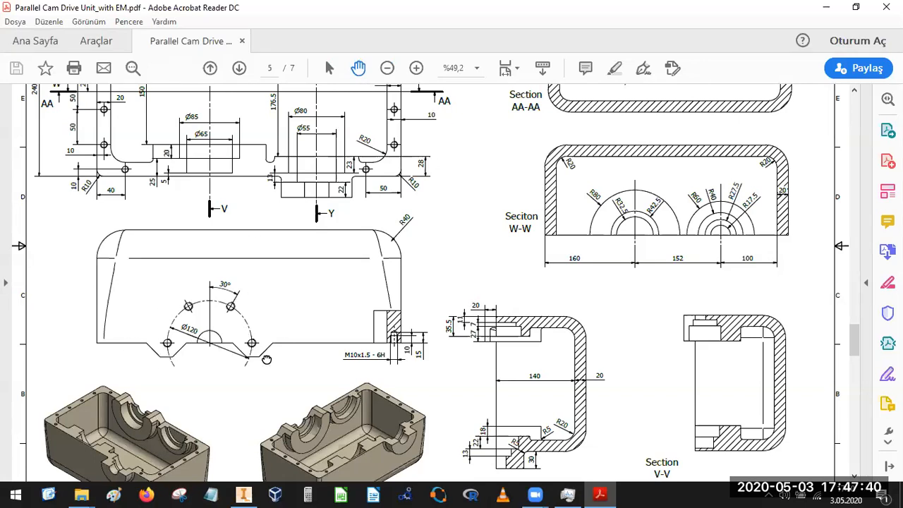
- Compare the front view's bolt circle and lower profile with the plan view, section views and isometric views of the housing
{"action": "scroll", "coordinate": [226, 176], "scroll_direction": "up", "scroll_amount": 3}
{"action": "scroll", "coordinate": [635, 183], "scroll_direction": "up", "scroll_amount": 1}
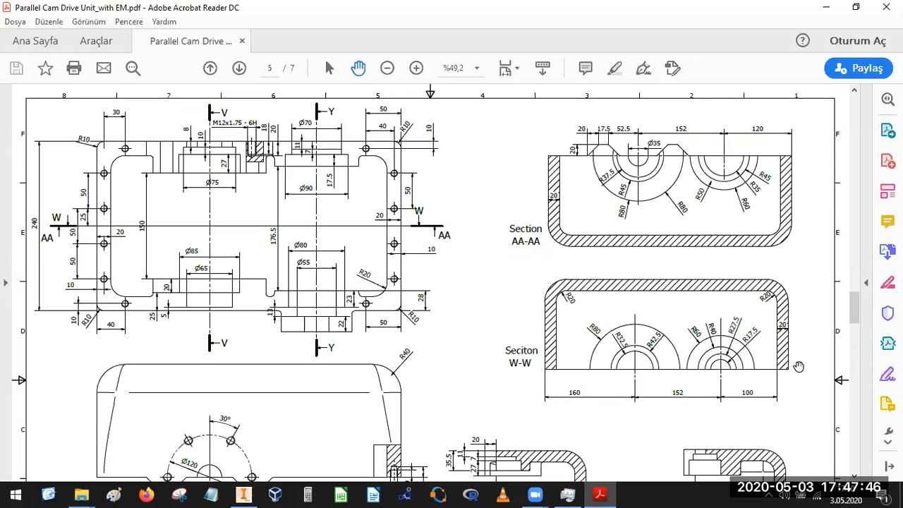
{"action": "scroll", "coordinate": [217, 344], "scroll_direction": "down", "scroll_amount": 4}
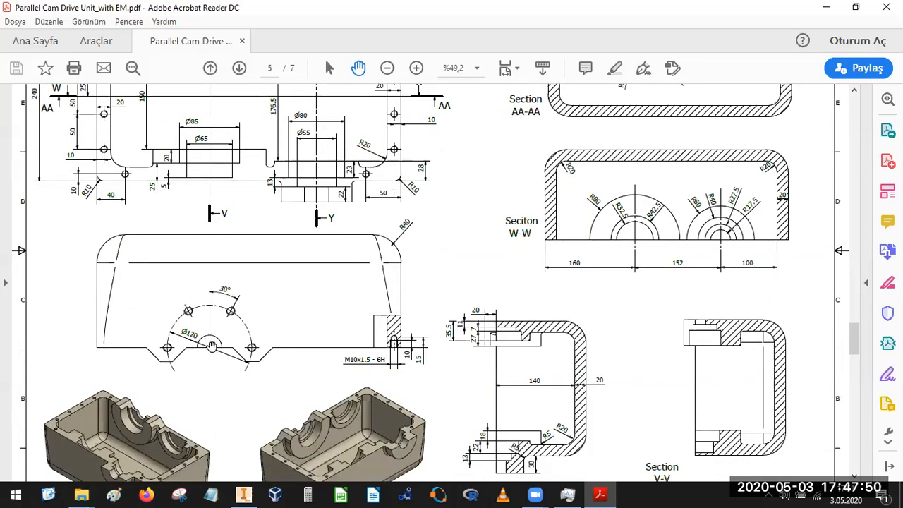
{"action": "left_click_drag", "start_coordinate": [321, 348], "coordinate": [328, 281]}
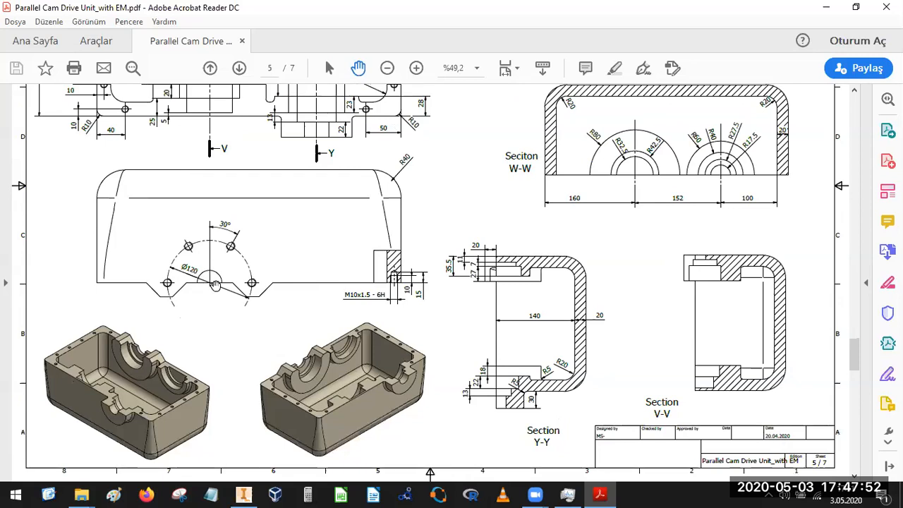
{"action": "scroll", "coordinate": [163, 384], "scroll_direction": "up", "scroll_amount": 4, "text": "ctrl"}
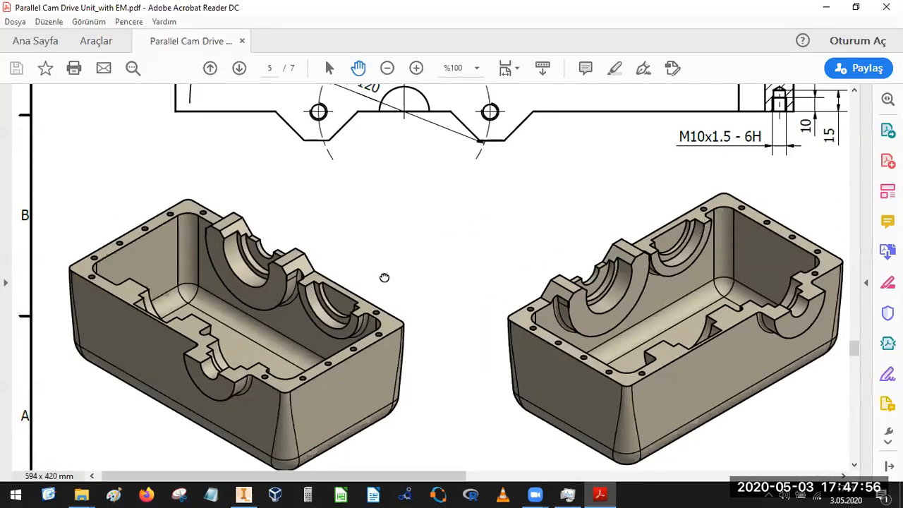
{"action": "scroll", "coordinate": [384, 282], "scroll_direction": "up", "scroll_amount": 3}
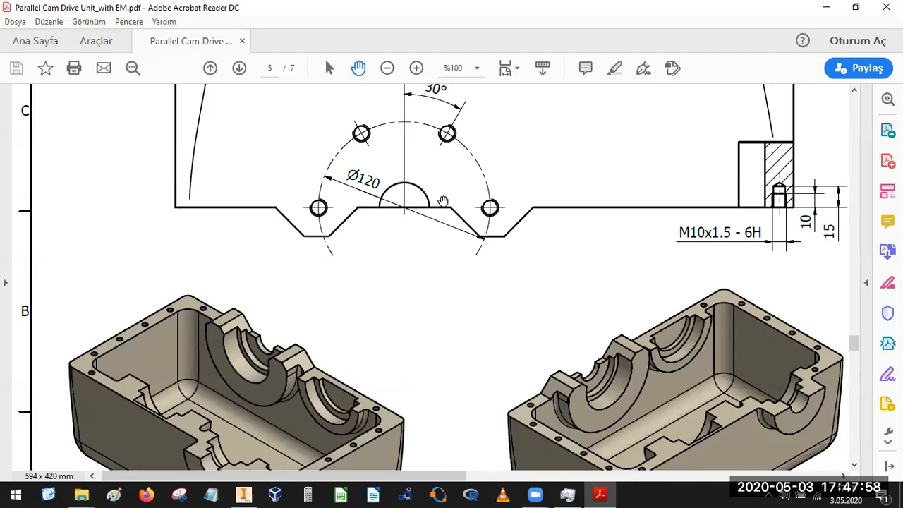
{"action": "scroll", "coordinate": [442, 201], "scroll_direction": "down", "scroll_amount": 4, "text": "ctrl"}
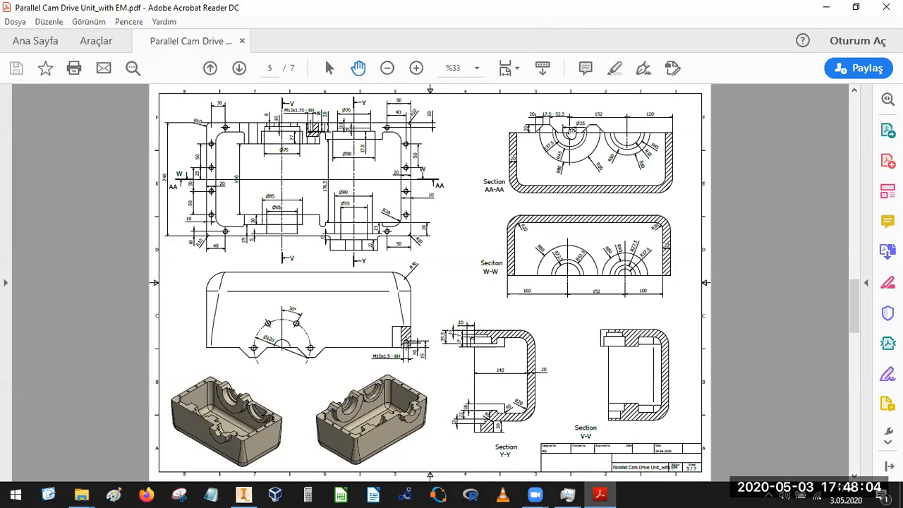
{"action": "scroll", "coordinate": [587, 275], "scroll_direction": "up", "scroll_amount": 2, "text": "ctrl"}
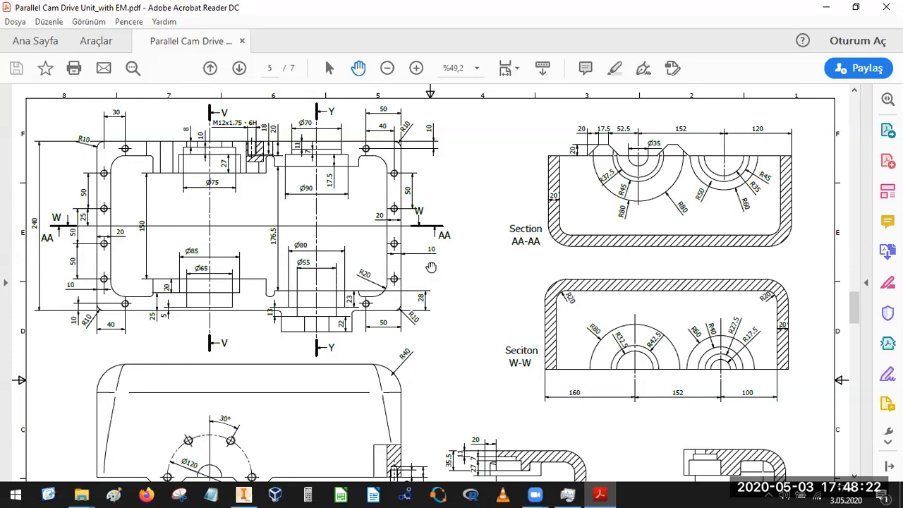
- Examine the M10x1.5 - 6H threaded hole detail in the front view together with the flange holes in the plan view
{"action": "scroll", "coordinate": [339, 317], "scroll_direction": "down", "scroll_amount": 5}
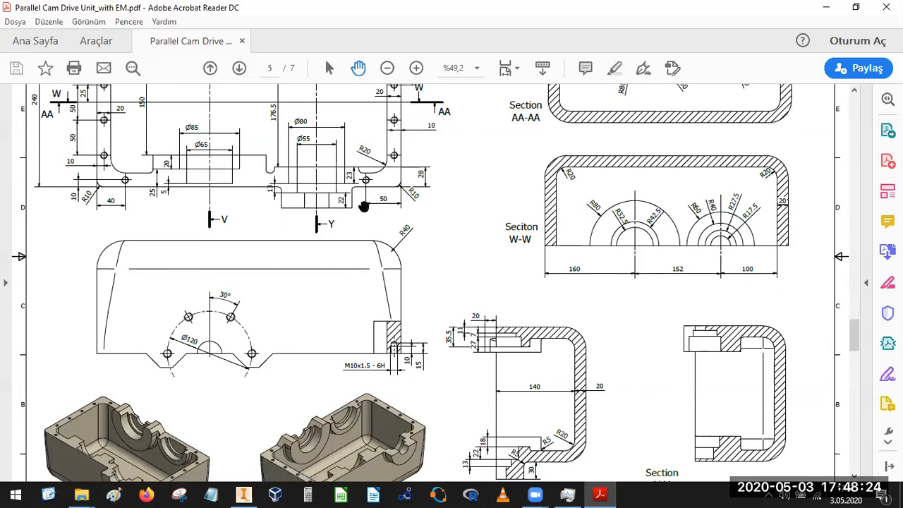
{"action": "scroll", "coordinate": [381, 282], "scroll_direction": "up", "scroll_amount": 2, "text": "ctrl"}
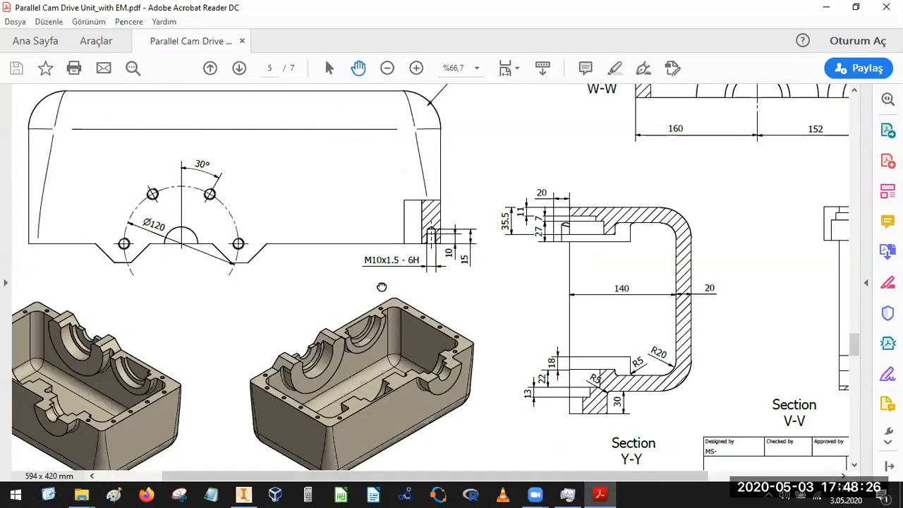
{"action": "scroll", "coordinate": [400, 261], "scroll_direction": "down", "scroll_amount": 1, "text": "ctrl"}
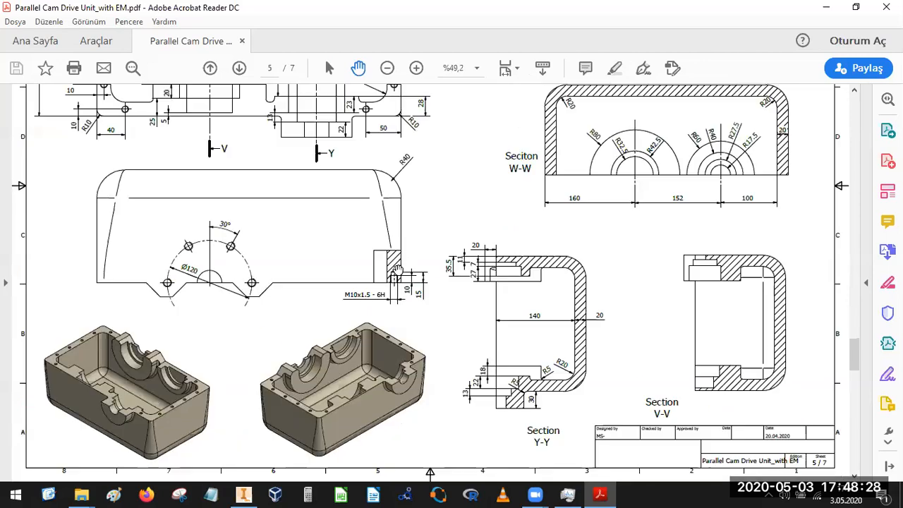
{"action": "scroll", "coordinate": [361, 266], "scroll_direction": "up", "scroll_amount": 3}
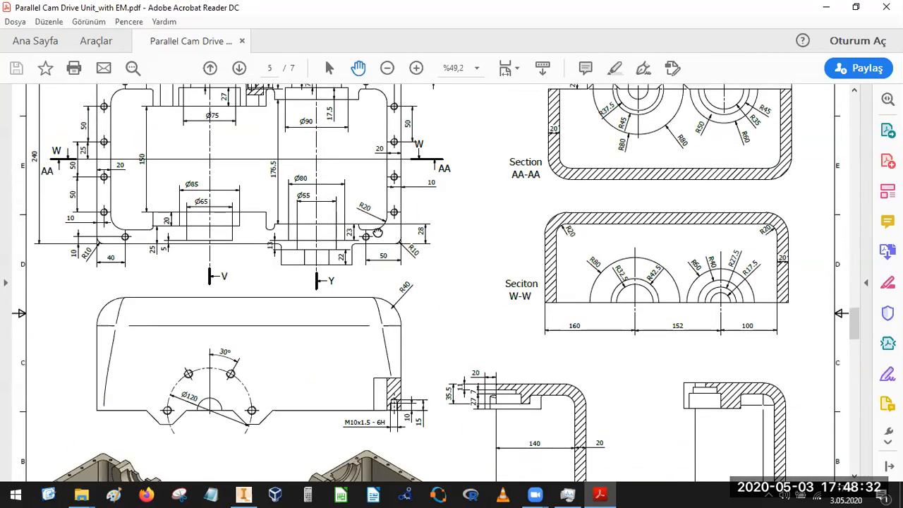
{"action": "scroll", "coordinate": [363, 233], "scroll_direction": "down", "scroll_amount": 1}
{"action": "scroll", "coordinate": [417, 248], "scroll_direction": "up", "scroll_amount": 2}
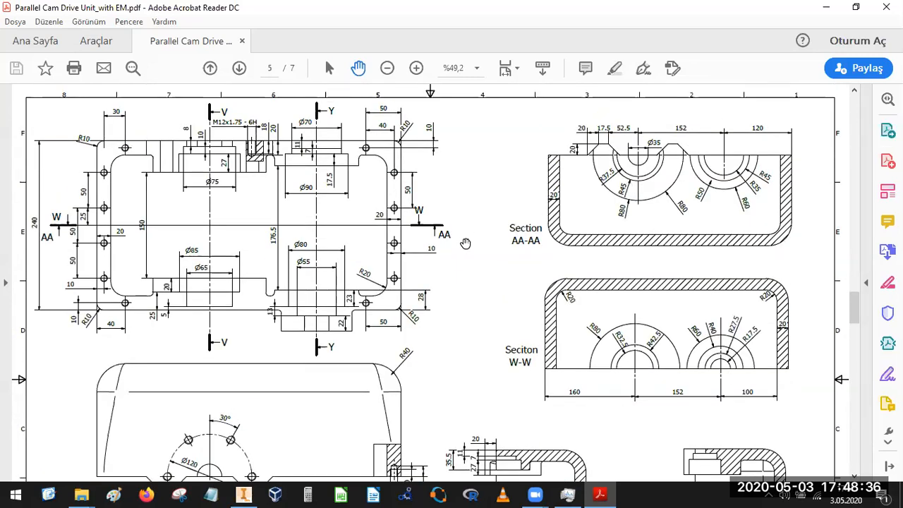
{"action": "scroll", "coordinate": [299, 314], "scroll_direction": "down", "scroll_amount": 5}
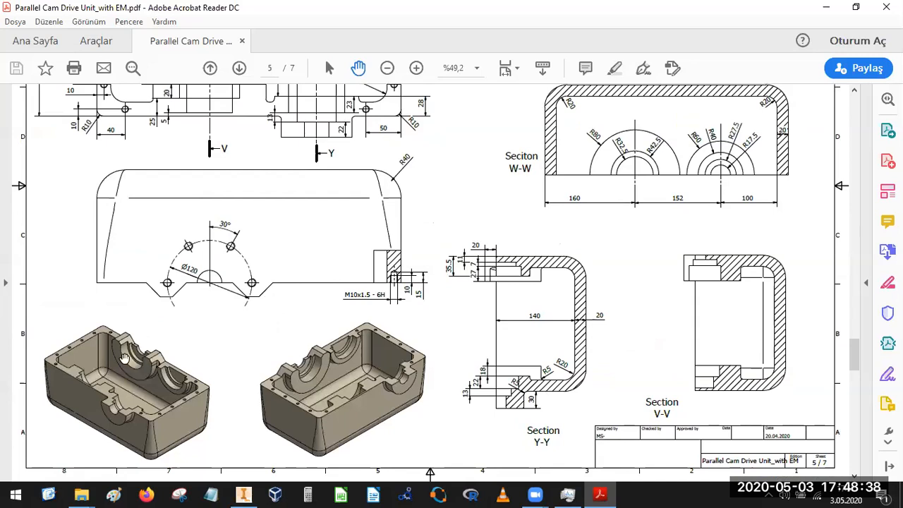
- Examine the bearing seat radii and spacings in Sections AA-AA and W-W next to the plan view
{"action": "scroll", "coordinate": [124, 358], "scroll_direction": "up", "scroll_amount": 1, "text": "ctrl"}
{"action": "left_click_drag", "start_coordinate": [145, 386], "coordinate": [148, 441]}
{"action": "left_click_drag", "start_coordinate": [314, 211], "coordinate": [209, 315]}
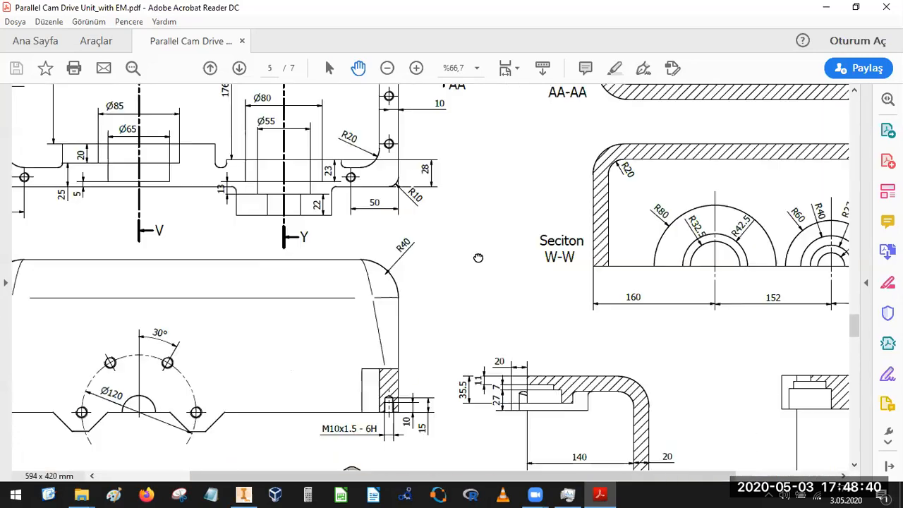
{"action": "left_click_drag", "start_coordinate": [391, 257], "coordinate": [236, 311]}
{"action": "scroll", "coordinate": [471, 282], "scroll_direction": "up", "scroll_amount": 3}
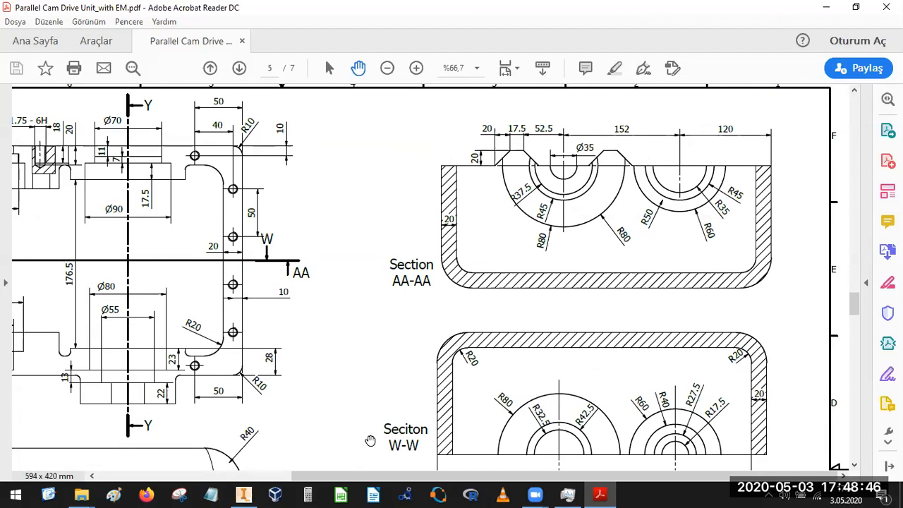
- Switch to Autodesk Inventor and start a 2D sketch on the XY Plane
{"action": "left_click", "coordinate": [254, 487]}
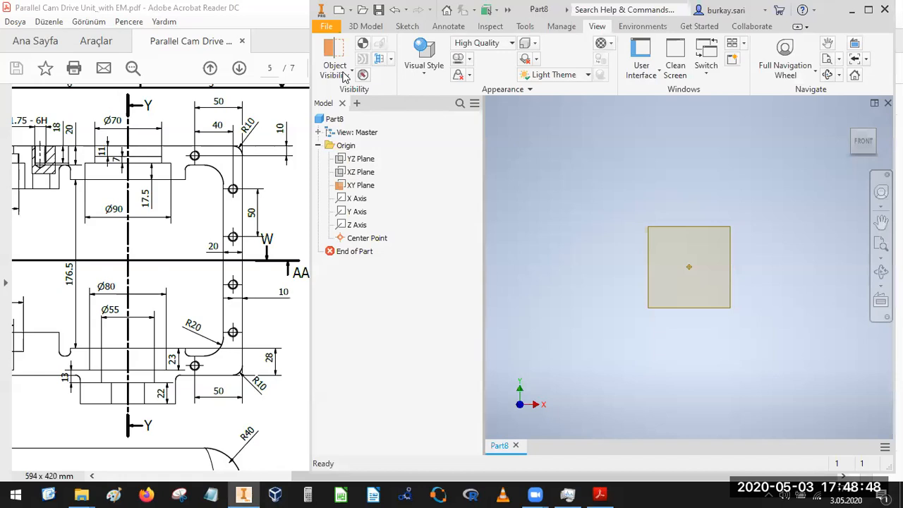
{"action": "left_click", "coordinate": [359, 29]}
{"action": "left_click", "coordinate": [337, 56]}
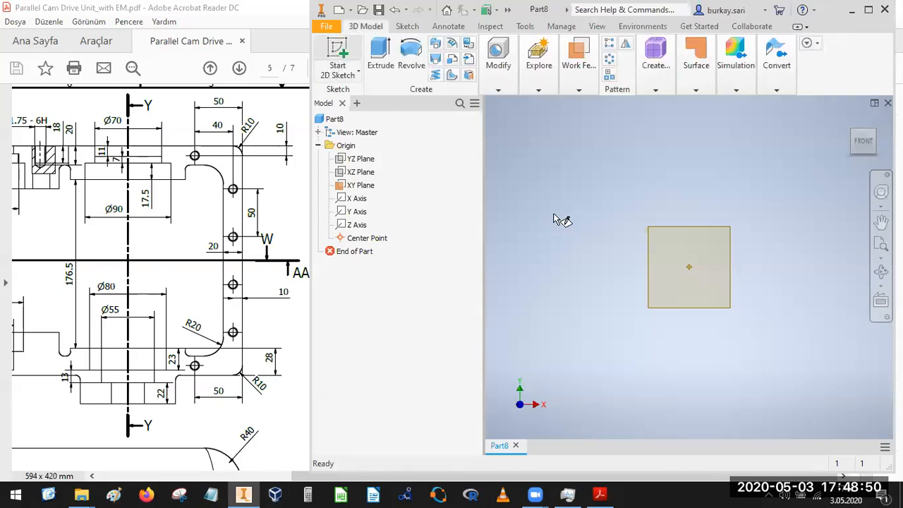
{"action": "left_click", "coordinate": [635, 259]}
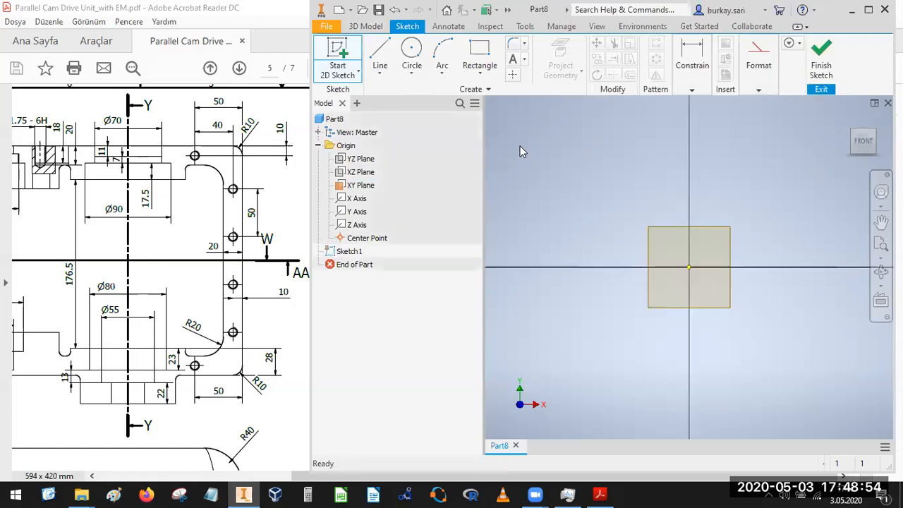
- Sketch two vertical lines either side of the origin and one long horizontal line crossing both
{"action": "key", "text": "l"}
{"action": "left_click", "coordinate": [605, 185]}
{"action": "left_click", "coordinate": [604, 364]}
{"action": "key", "text": "Escape"}
{"action": "key", "text": "l"}
{"action": "left_click", "coordinate": [544, 242]}
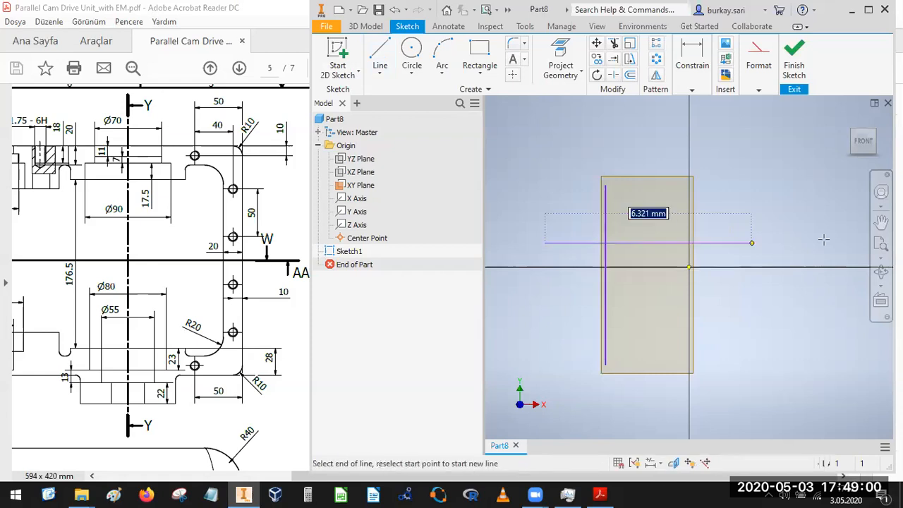
{"action": "left_click", "coordinate": [854, 243]}
{"action": "key", "text": "Escape"}
{"action": "key", "text": "l"}
{"action": "left_click", "coordinate": [796, 192]}
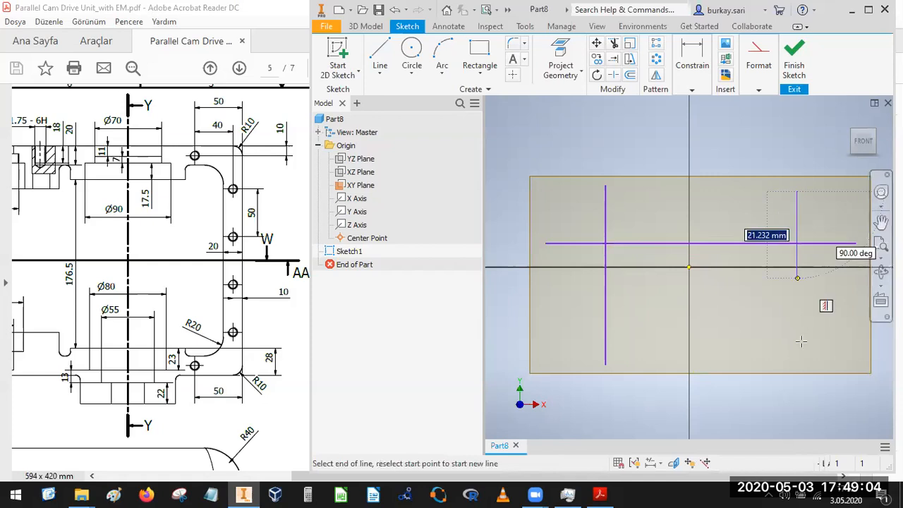
{"action": "key", "text": "Escape"}
- Convert all three sketched lines to construction lines
{"action": "left_click_drag", "start_coordinate": [827, 333], "coordinate": [808, 325]}
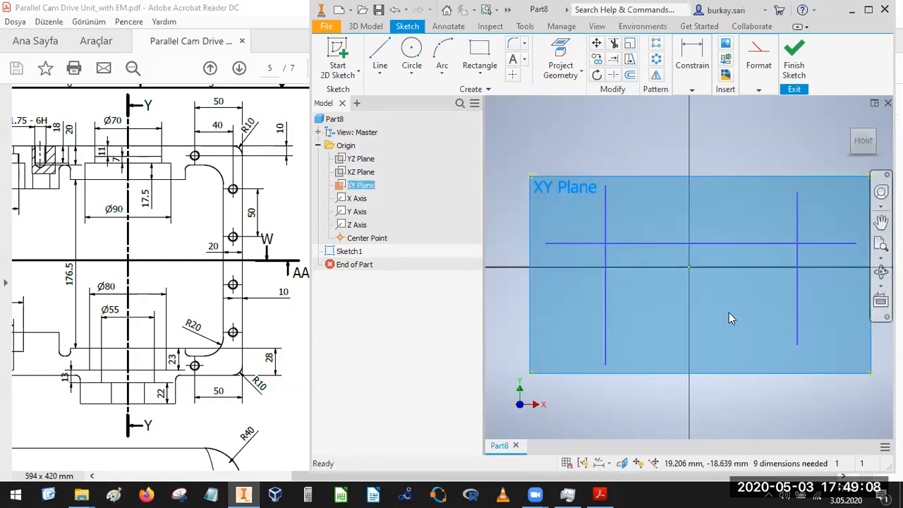
{"action": "scroll", "coordinate": [730, 316], "scroll_direction": "down", "scroll_amount": 4}
{"action": "left_click_drag", "start_coordinate": [630, 234], "coordinate": [802, 395]}
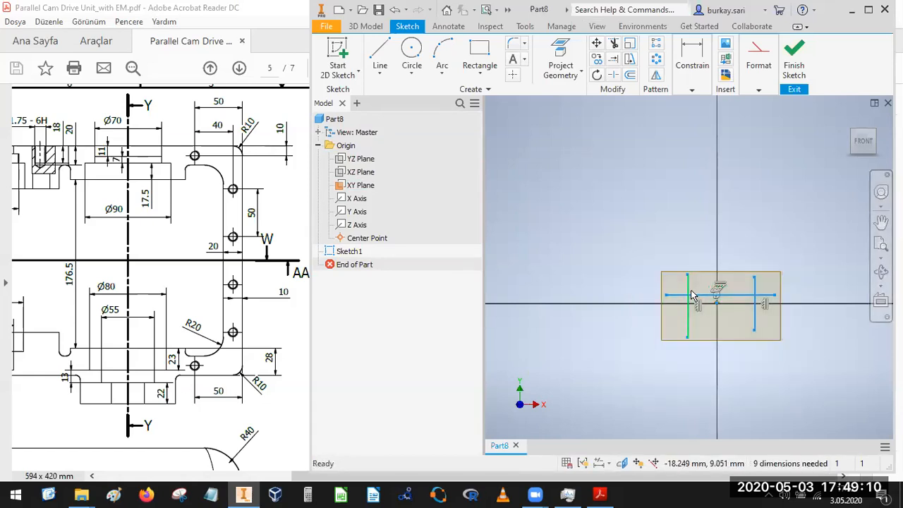
{"action": "right_click", "coordinate": [692, 296]}
{"action": "left_click", "coordinate": [750, 166]}
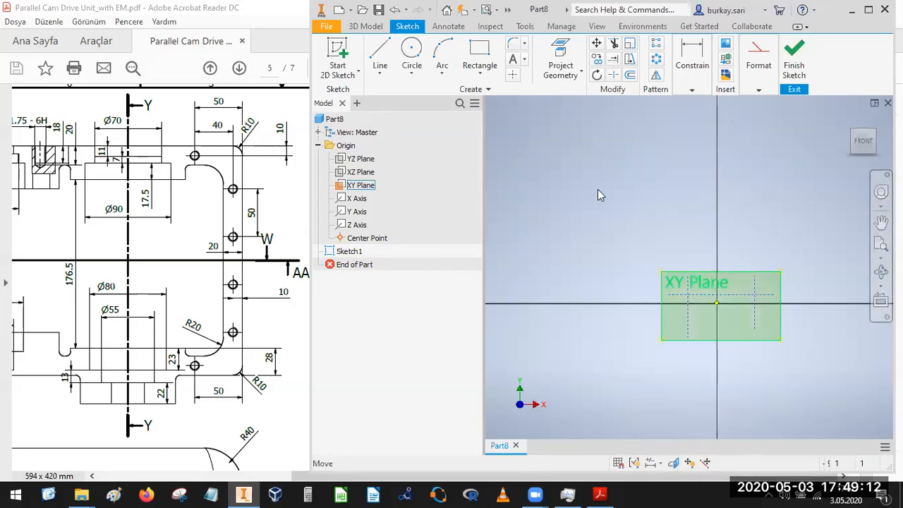
- Make the horizontal construction line coincident with the origin's Center Point
{"action": "left_click", "coordinate": [692, 91]}
{"action": "left_click", "coordinate": [747, 106]}
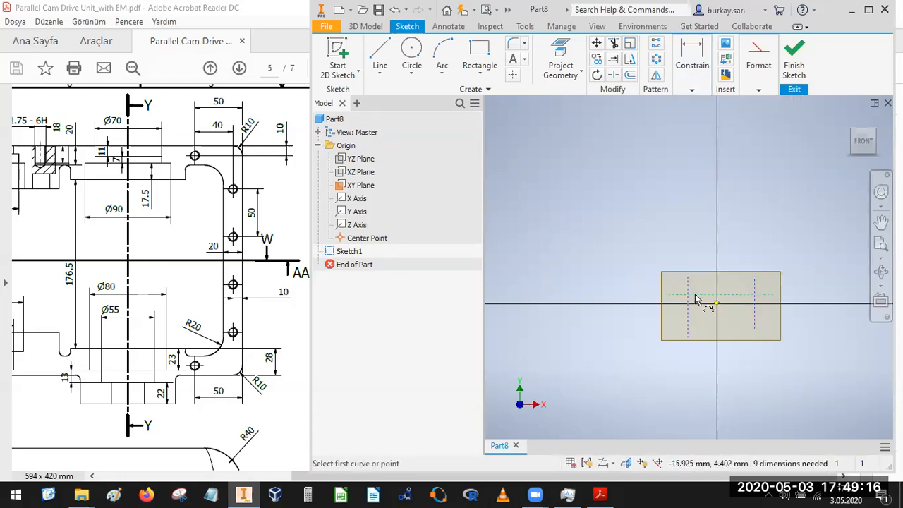
{"action": "left_click", "coordinate": [697, 295]}
{"action": "left_click", "coordinate": [717, 304]}
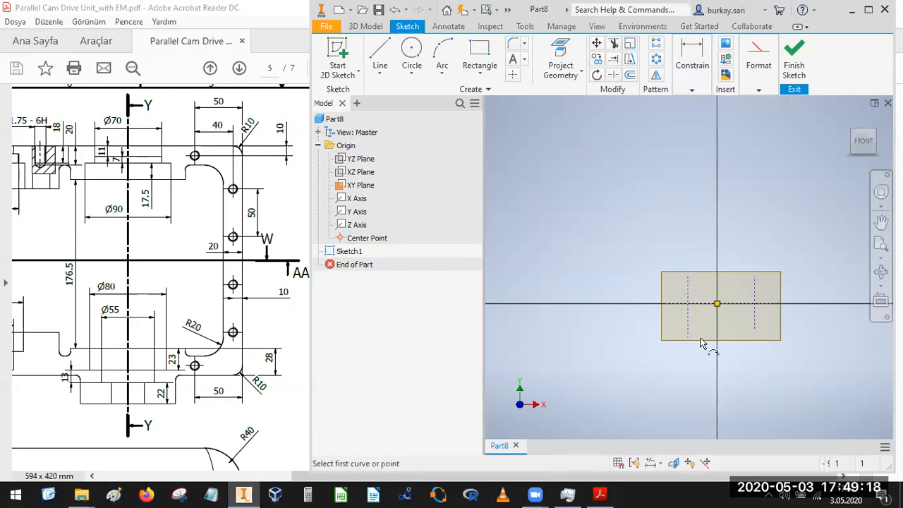
- Try to make the left vertical construction line's midpoint coincident with the origin's Center Point
{"action": "left_click", "coordinate": [687, 306]}
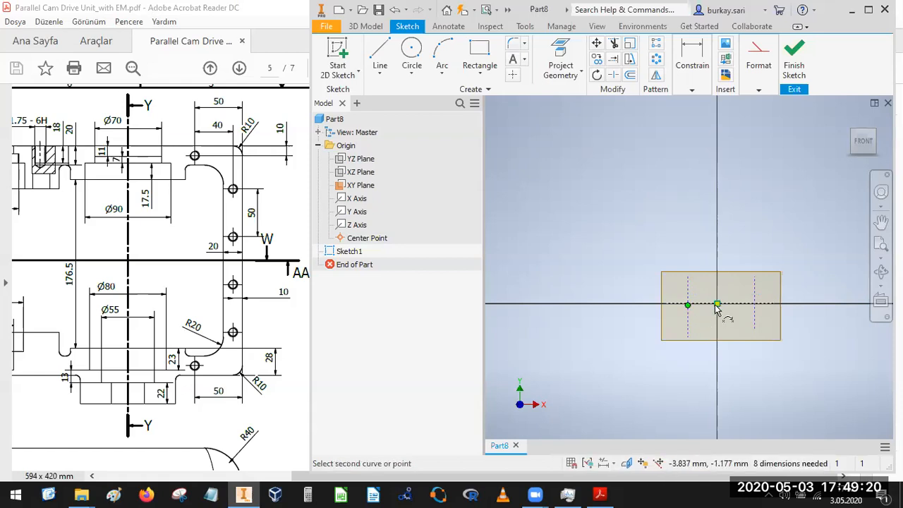
{"action": "left_click", "coordinate": [717, 303]}
{"action": "scroll", "coordinate": [726, 312], "scroll_direction": "down", "scroll_amount": 4}
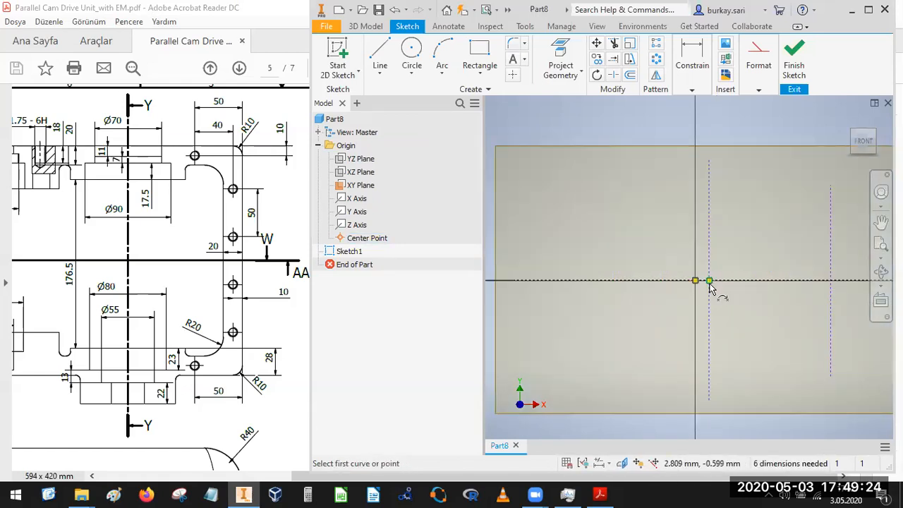
{"action": "left_click", "coordinate": [691, 89]}
{"action": "left_click", "coordinate": [709, 280]}
{"action": "left_click", "coordinate": [695, 280]}
{"action": "scroll", "coordinate": [714, 220], "scroll_direction": "up", "scroll_amount": 3}
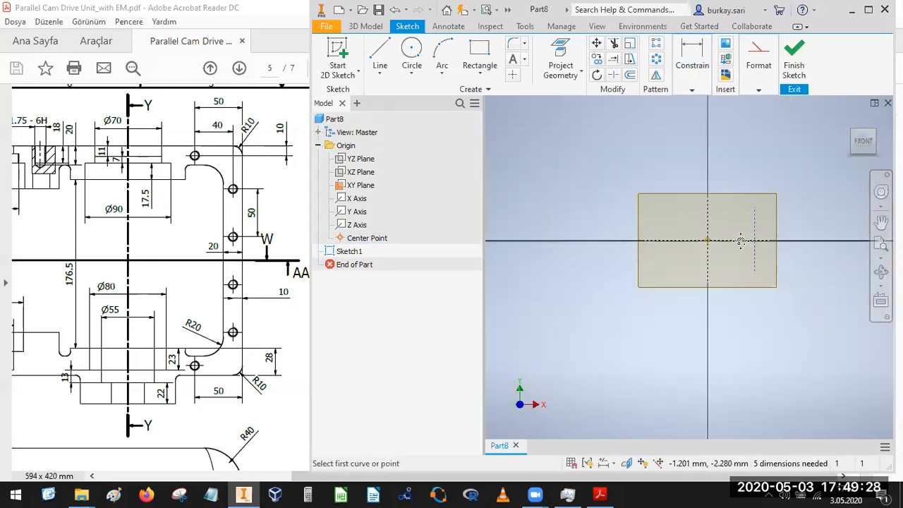
{"action": "key", "text": "Escape"}
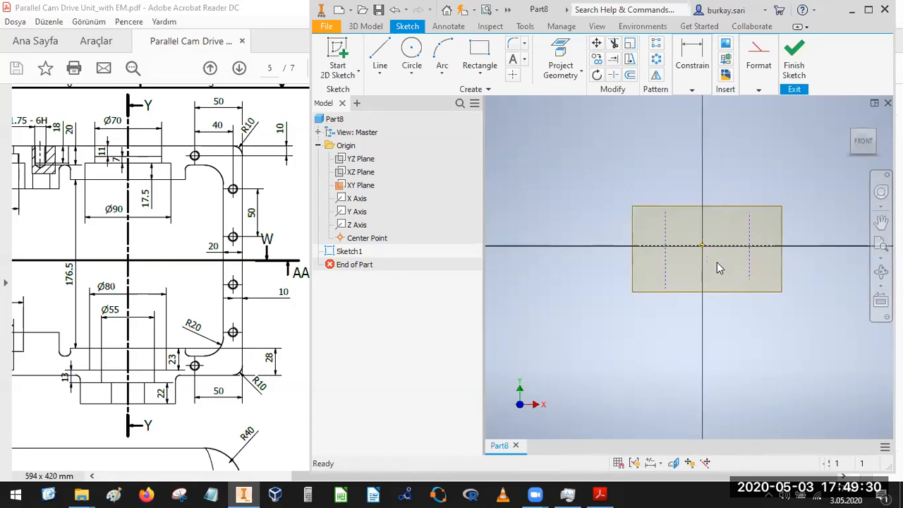
- Center the left vertical construction line on the origin's Center Point with a Coincident constraint
{"action": "scroll", "coordinate": [676, 247], "scroll_direction": "down", "scroll_amount": 3}
{"action": "left_click_drag", "start_coordinate": [659, 270], "coordinate": [745, 282]}
{"action": "left_click", "coordinate": [697, 74]}
{"action": "left_click", "coordinate": [749, 106]}
{"action": "left_click", "coordinate": [745, 267]}
{"action": "left_click", "coordinate": [725, 240]}
- Lengthen the horizontal construction line past the free vertical line and move that vertical line farther from the origin
{"action": "left_click_drag", "start_coordinate": [607, 242], "coordinate": [663, 243]}
{"action": "middle_click_drag", "start_coordinate": [806, 251], "coordinate": [673, 233]}
{"action": "left_click_drag", "start_coordinate": [680, 248], "coordinate": [730, 226]}
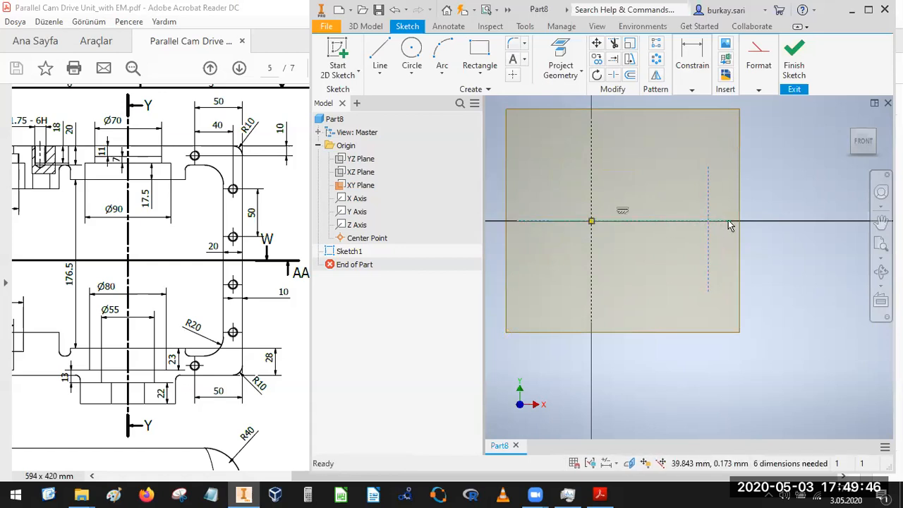
{"action": "left_click_drag", "start_coordinate": [734, 224], "coordinate": [787, 223]}
{"action": "left_click_drag", "start_coordinate": [722, 216], "coordinate": [749, 223]}
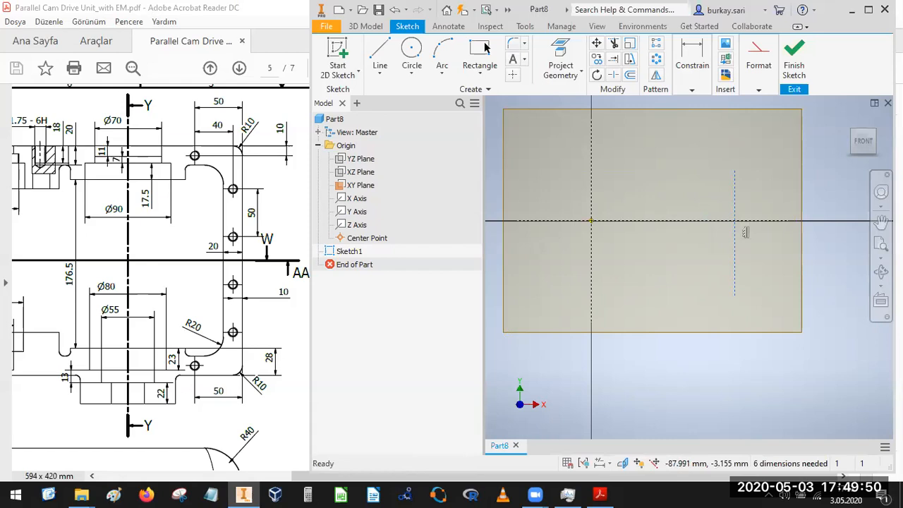
- Switch to the PDF drawing, restore it to a smaller window, and bring Sections AA-AA and W-W into view beside Inventor
{"action": "key", "text": "alt+Tab"}
{"action": "double_click", "coordinate": [499, 12]}
{"action": "mouse_move", "coordinate": [360, 229]}
{"action": "left_mouse_down"}
{"action": "mouse_move", "coordinate": [274, 191]}
{"action": "mouse_move", "coordinate": [181, 190]}
{"action": "left_mouse_up"}
{"action": "mouse_move", "coordinate": [386, 248]}
{"action": "left_mouse_down"}
{"action": "mouse_move", "coordinate": [233, 259]}
{"action": "mouse_move", "coordinate": [257, 266]}
{"action": "mouse_move", "coordinate": [155, 251]}
{"action": "left_mouse_up"}
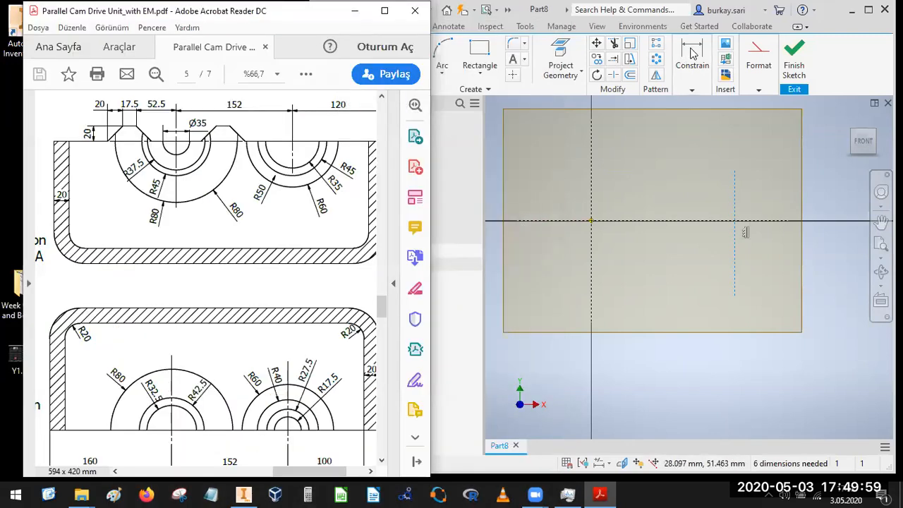
- Dimension the distance between the two vertical construction lines and set it to 152 mm
{"action": "left_click", "coordinate": [690, 48]}
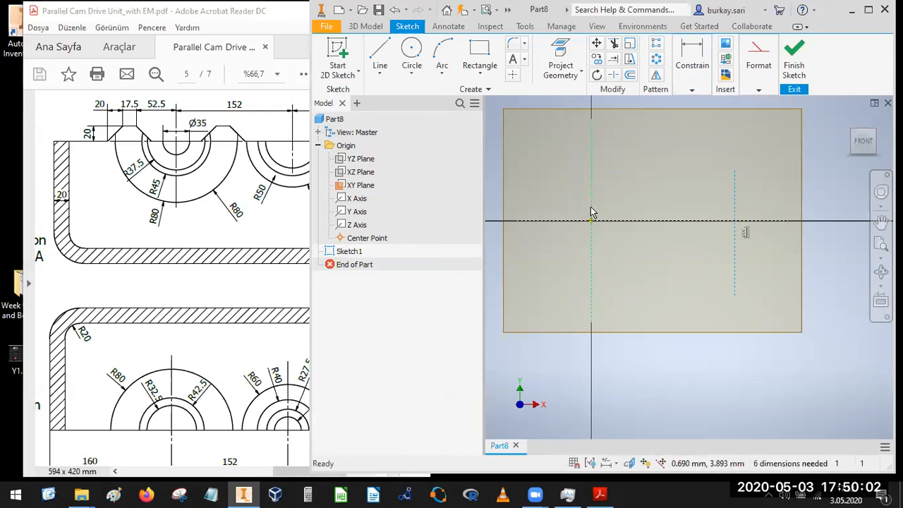
{"action": "left_click", "coordinate": [691, 89]}
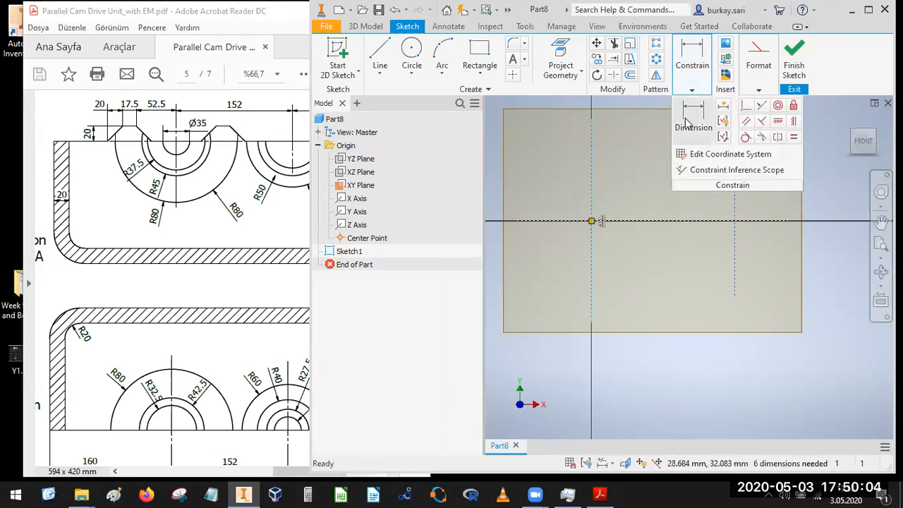
{"action": "left_click", "coordinate": [688, 123]}
{"action": "left_click", "coordinate": [591, 206]}
{"action": "left_click", "coordinate": [734, 207]}
{"action": "left_click", "coordinate": [675, 198]}
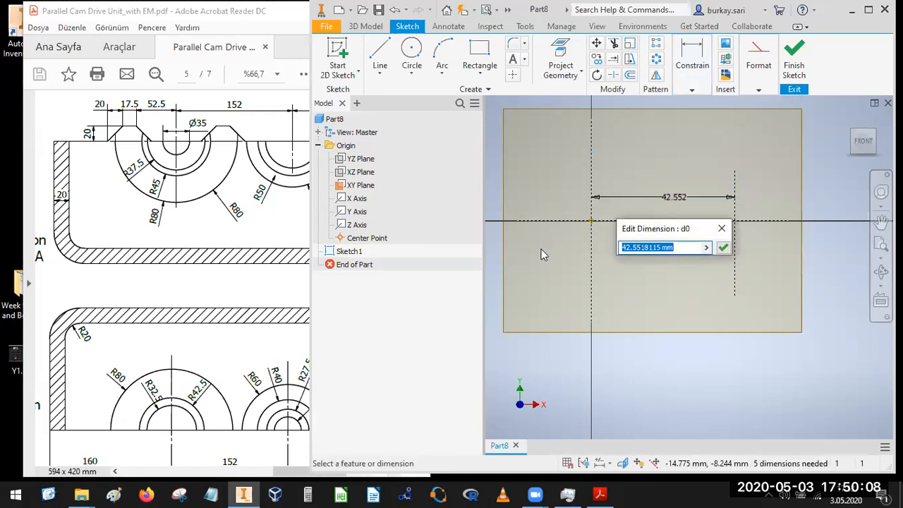
{"action": "type", "text": "122"}
{"action": "key", "text": "Return"}
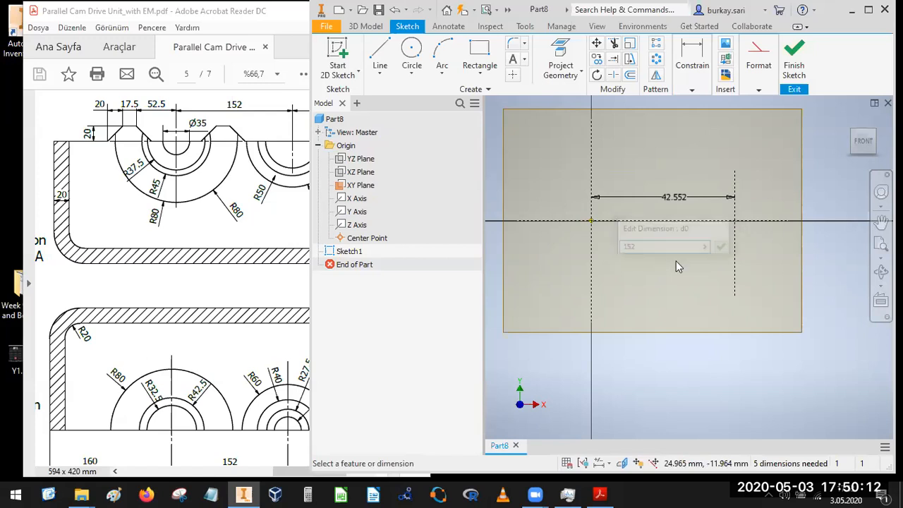
- Check the housing widths in the PDF and sketch a rectangle below the horizontal construction line, starting about 53 mm left of the origin
{"action": "left_click", "coordinate": [192, 230]}
{"action": "scroll", "coordinate": [215, 229], "scroll_direction": "down", "scroll_amount": 3}
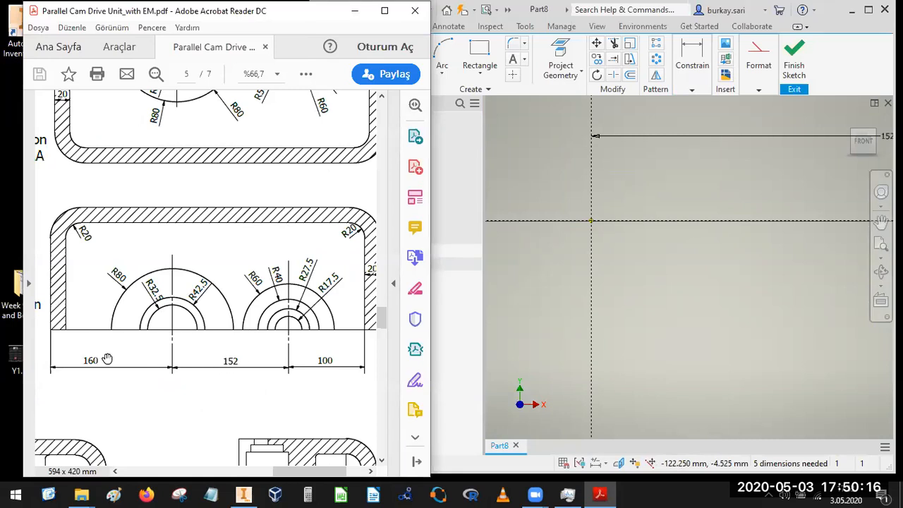
{"action": "scroll", "coordinate": [601, 233], "scroll_direction": "up", "scroll_amount": 2}
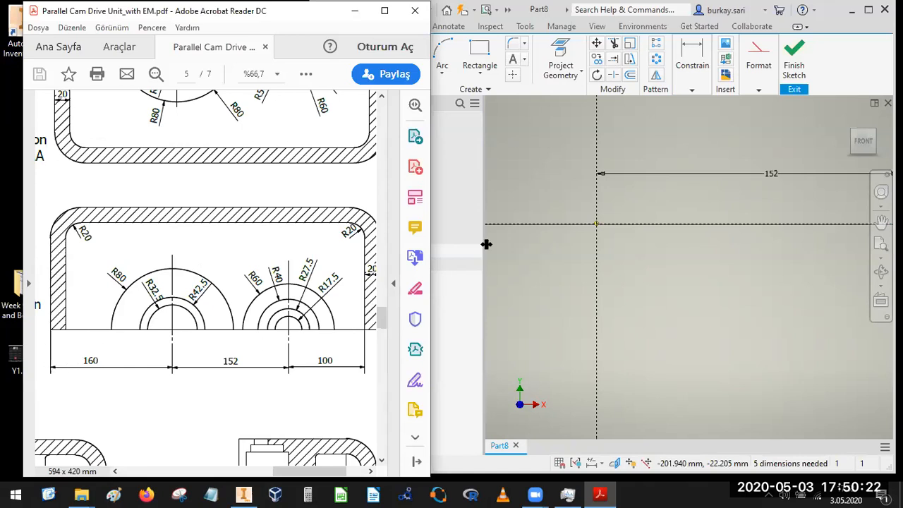
{"action": "left_click", "coordinate": [587, 209]}
{"action": "scroll", "coordinate": [578, 248], "scroll_direction": "down", "scroll_amount": 1}
{"action": "scroll", "coordinate": [579, 253], "scroll_direction": "up", "scroll_amount": 8}
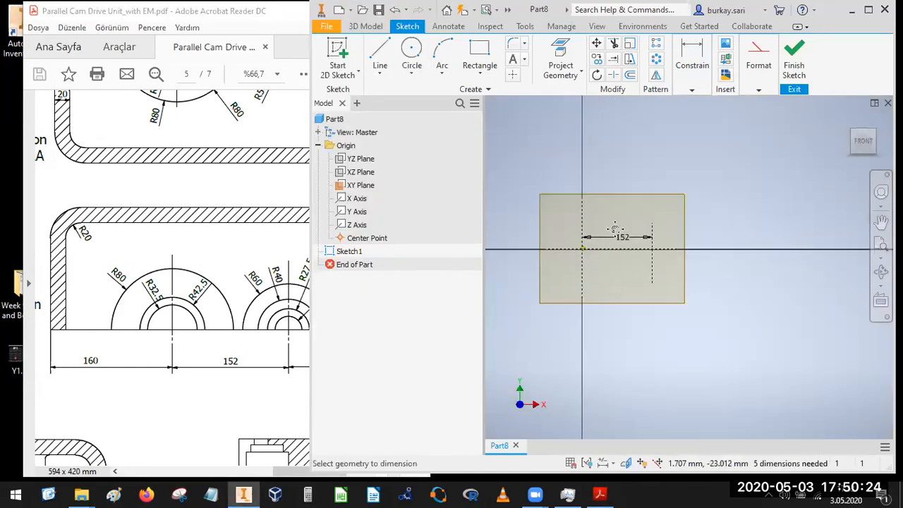
{"action": "middle_click_drag", "start_coordinate": [583, 262], "coordinate": [615, 228]}
{"action": "key", "text": "Escape"}
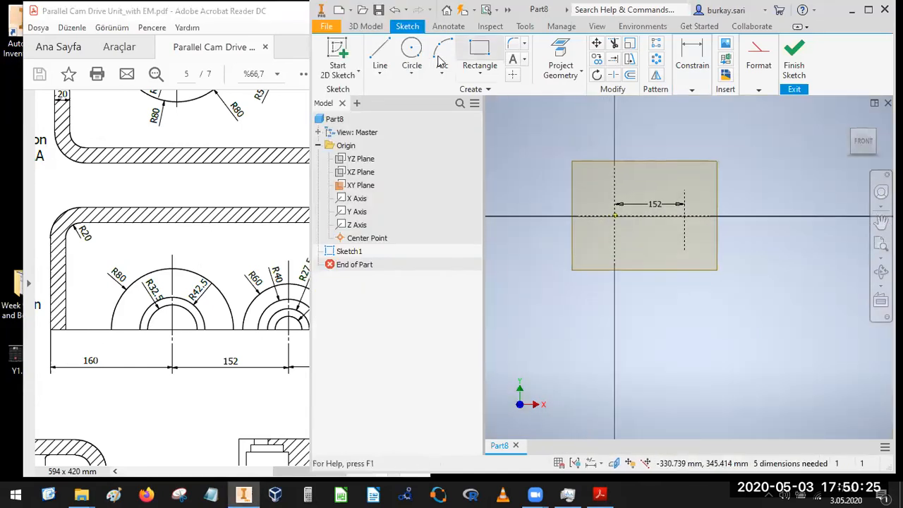
{"action": "left_click", "coordinate": [480, 53]}
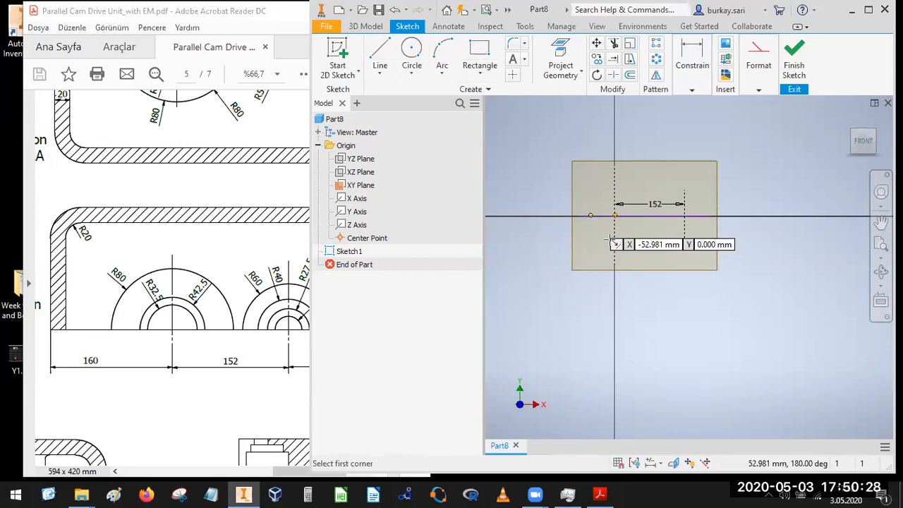
{"action": "left_click", "coordinate": [610, 240]}
{"action": "scroll", "coordinate": [680, 263], "scroll_direction": "up", "scroll_amount": 3}
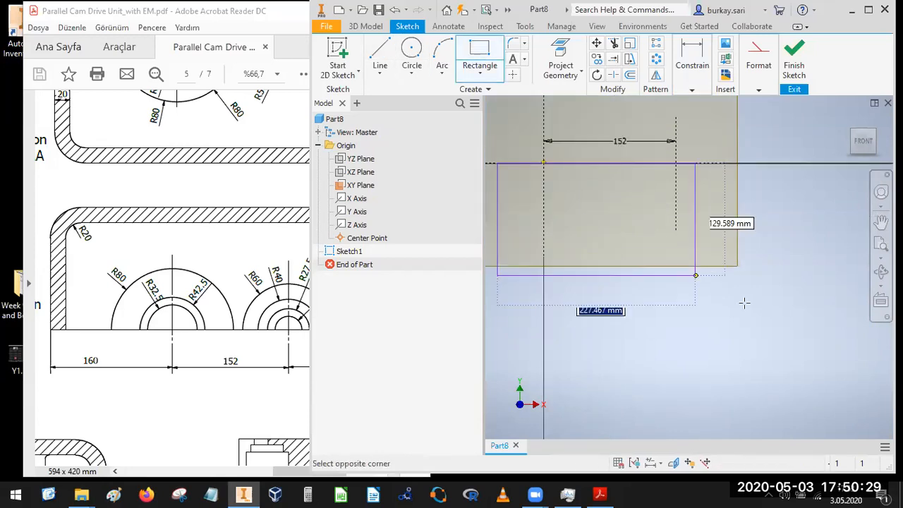
{"action": "left_click", "coordinate": [627, 278]}
- Try a smaller rectangle inside the first one, sharing its top edge, and undo it
{"action": "left_click", "coordinate": [480, 53]}
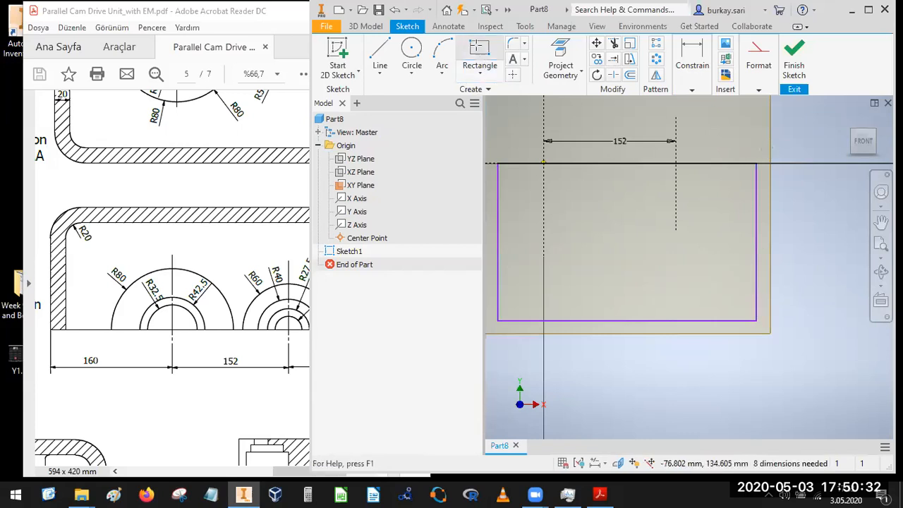
{"action": "left_click", "coordinate": [509, 163]}
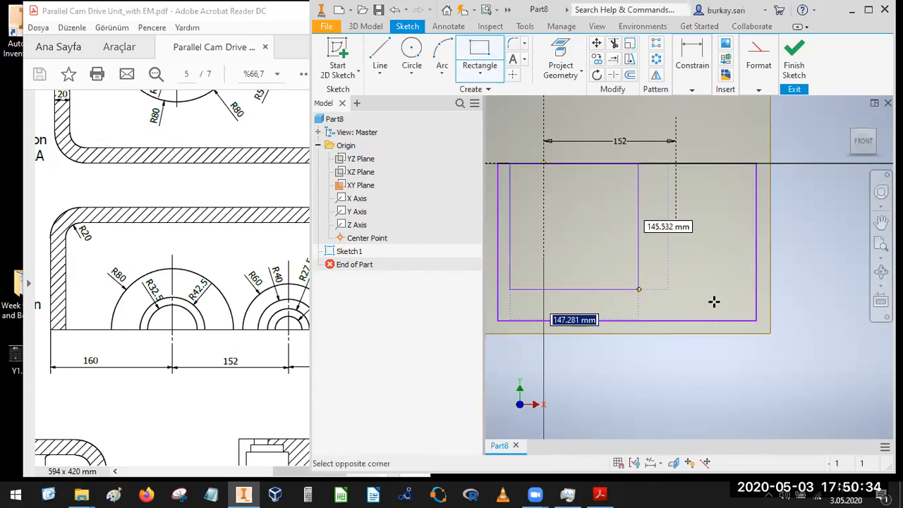
{"action": "left_click", "coordinate": [739, 301]}
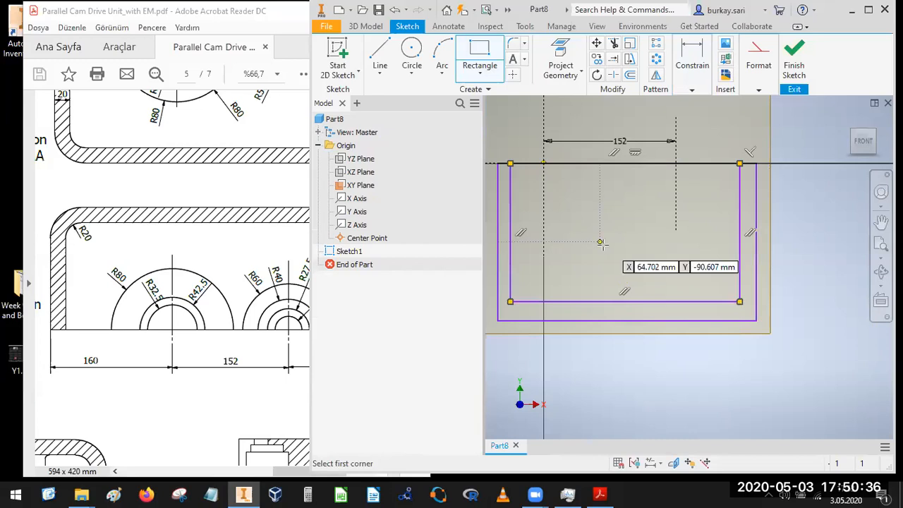
{"action": "key", "text": "Escape"}
{"action": "scroll", "coordinate": [596, 215], "scroll_direction": "down", "scroll_amount": 2}
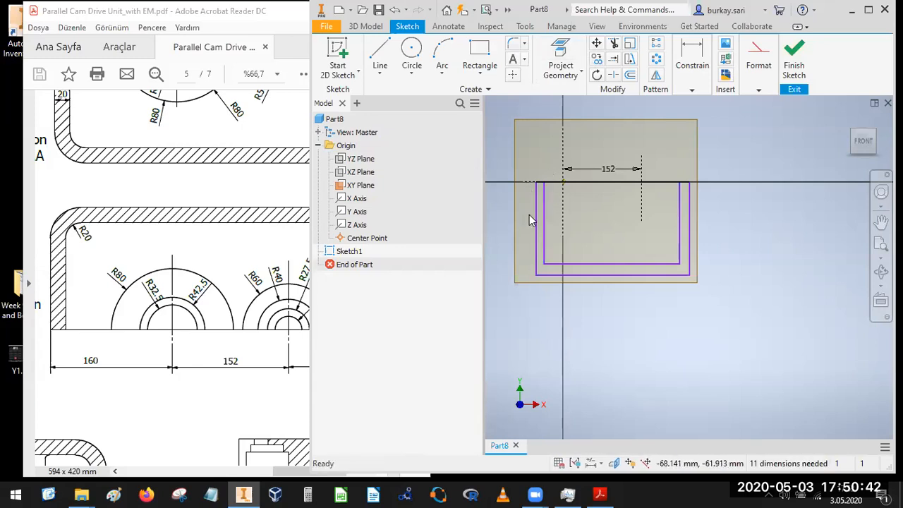
{"action": "left_click", "coordinate": [692, 90]}
{"action": "left_click", "coordinate": [684, 127]}
{"action": "key", "text": "ctrl+z"}
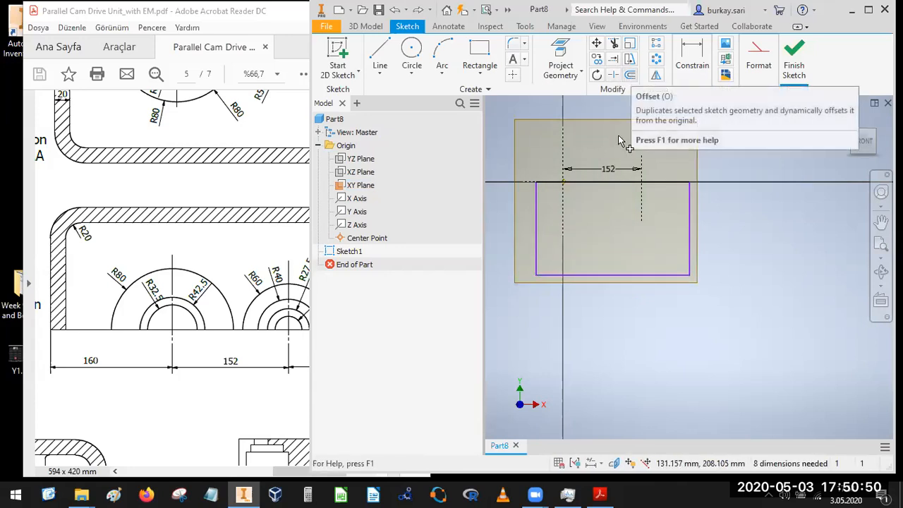
- Offset the rectangle inward by about 25 mm and delete the top line of the offset copy
{"action": "key", "text": "o"}
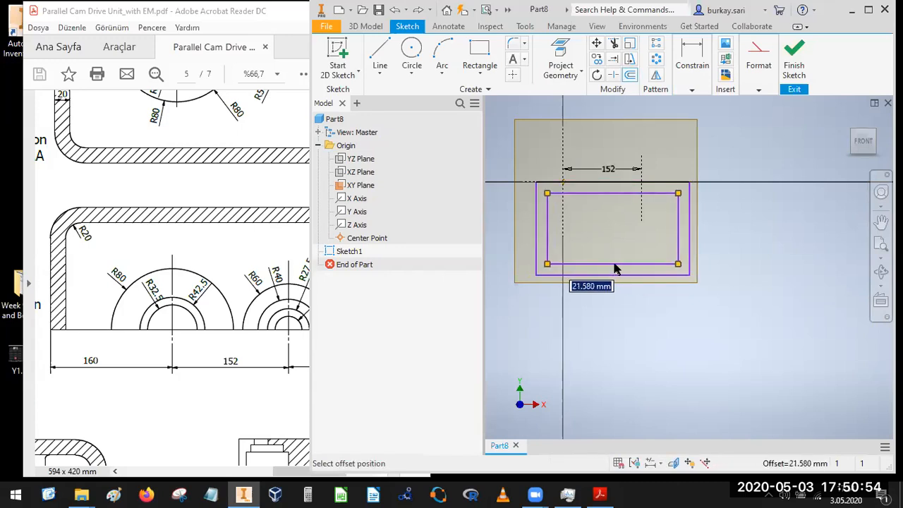
{"action": "left_click", "coordinate": [613, 262]}
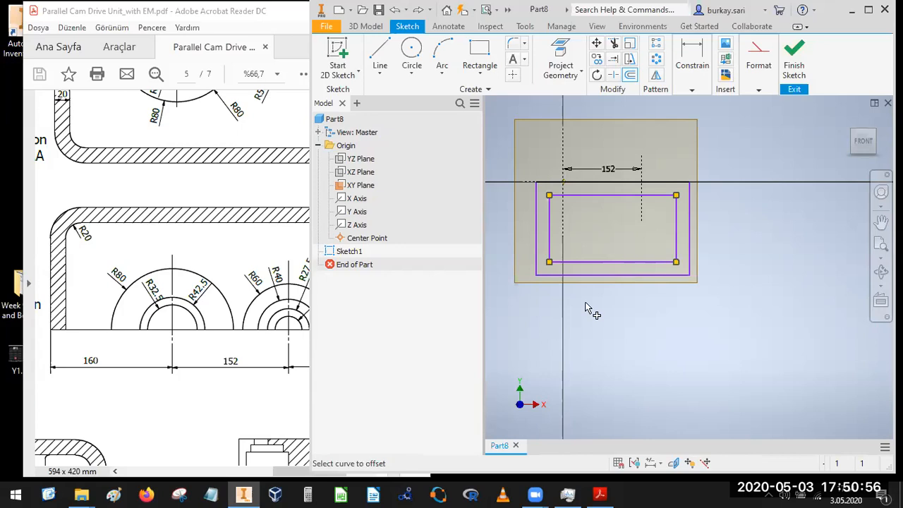
{"action": "key", "text": "Escape"}
{"action": "left_click", "coordinate": [602, 194]}
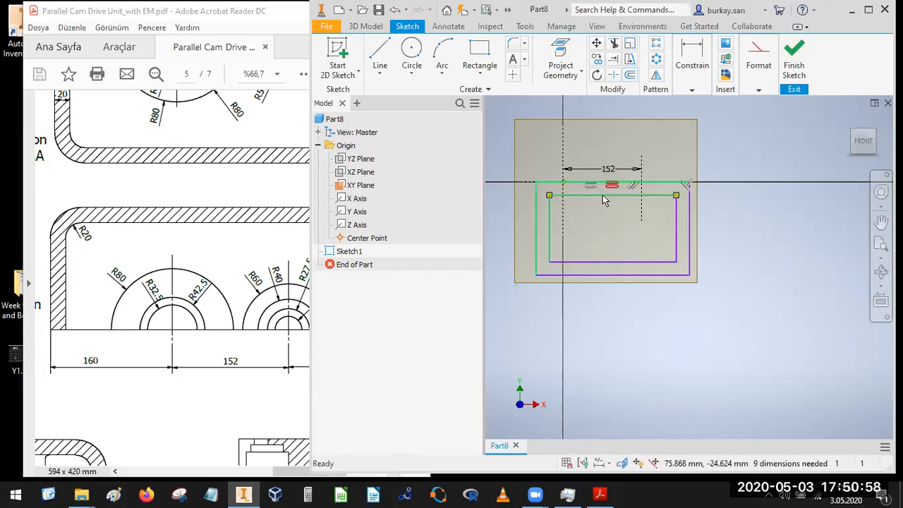
{"action": "key", "text": "Delete"}
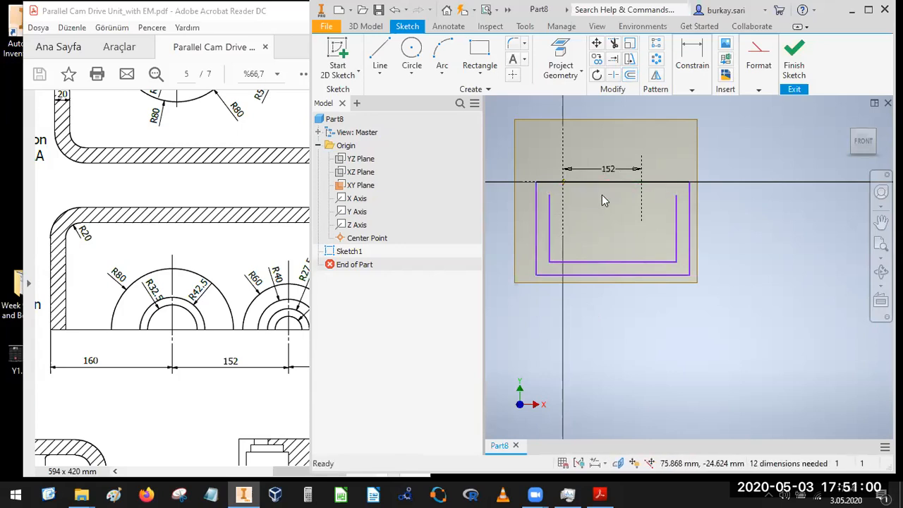
- Extend both inner vertical lines up to the outer rectangle's top edge
{"action": "left_click", "coordinate": [613, 61]}
{"action": "left_click", "coordinate": [569, 212]}
{"action": "left_click", "coordinate": [677, 221]}
{"action": "key", "text": "Escape"}
- Dimension the bottom wall thickness between the inner and outer horizontal lines as 20 mm
{"action": "left_click", "coordinate": [684, 60]}
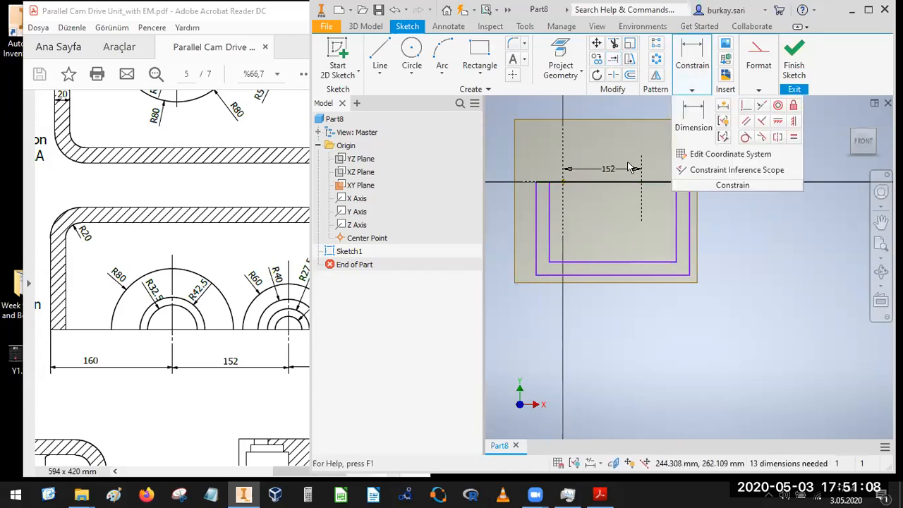
{"action": "left_click", "coordinate": [694, 122]}
{"action": "left_click", "coordinate": [631, 269]}
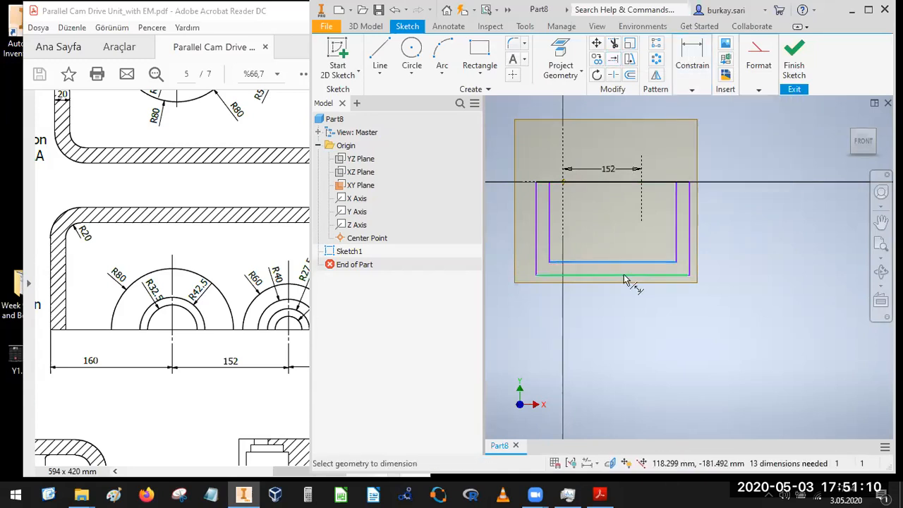
{"action": "left_click", "coordinate": [620, 276]}
{"action": "left_click", "coordinate": [626, 284]}
{"action": "type", "text": "20"}
{"action": "key", "text": "Return"}
- Set the left and right wall thicknesses to 20 mm each with dimensions between the inner and outer vertical lines
{"action": "left_click", "coordinate": [550, 255]}
{"action": "left_click", "coordinate": [537, 251]}
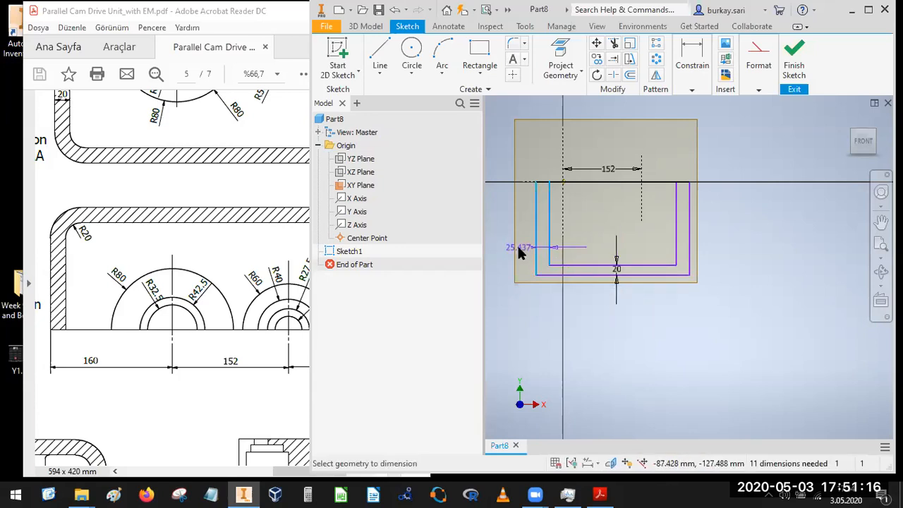
{"action": "left_click", "coordinate": [517, 248]}
{"action": "type", "text": "20"}
{"action": "key", "text": "Return"}
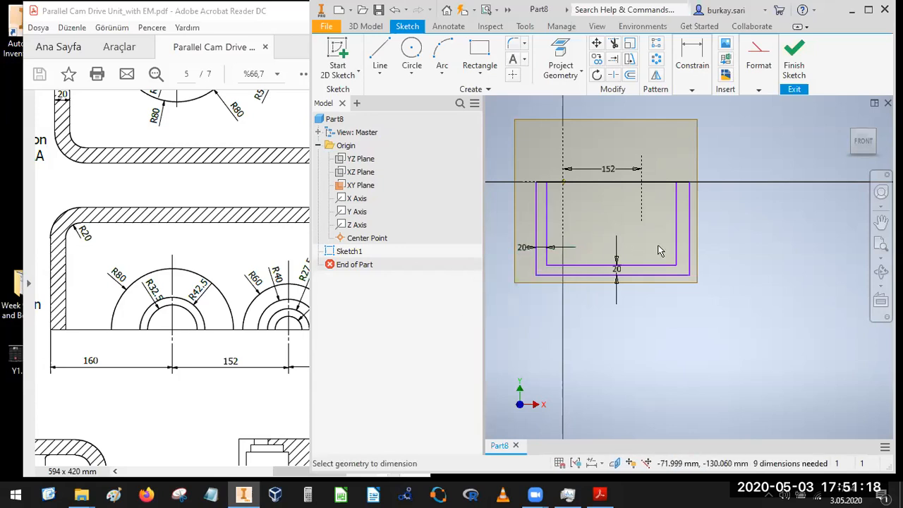
{"action": "left_click", "coordinate": [675, 249]}
{"action": "left_click", "coordinate": [689, 254]}
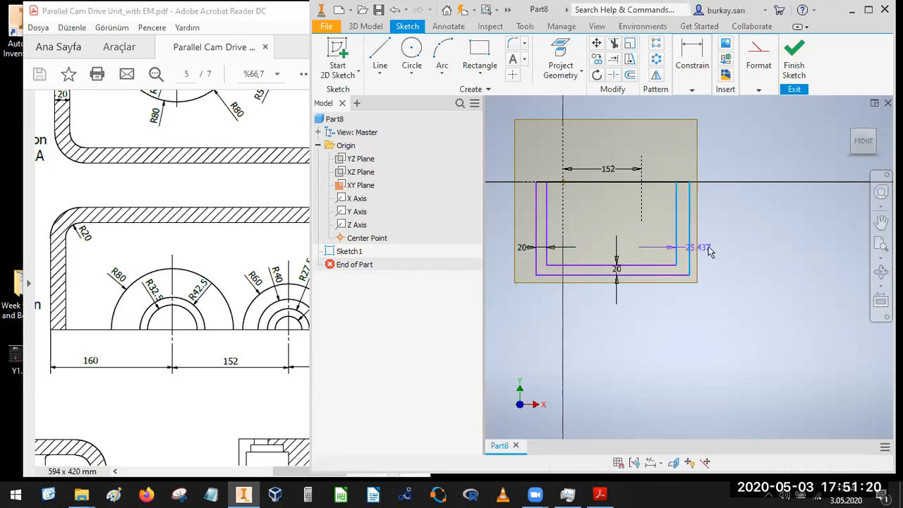
{"action": "left_click", "coordinate": [708, 246]}
{"action": "type", "text": "20"}
{"action": "key", "text": "Return"}
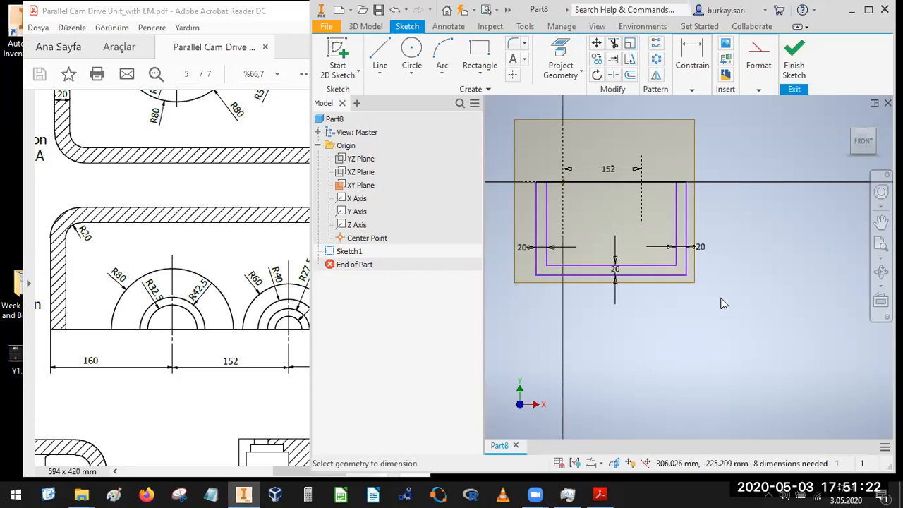
- Dimension the outer left wall line 160 mm from the vertical construction line through the origin
{"action": "left_click", "coordinate": [692, 89]}
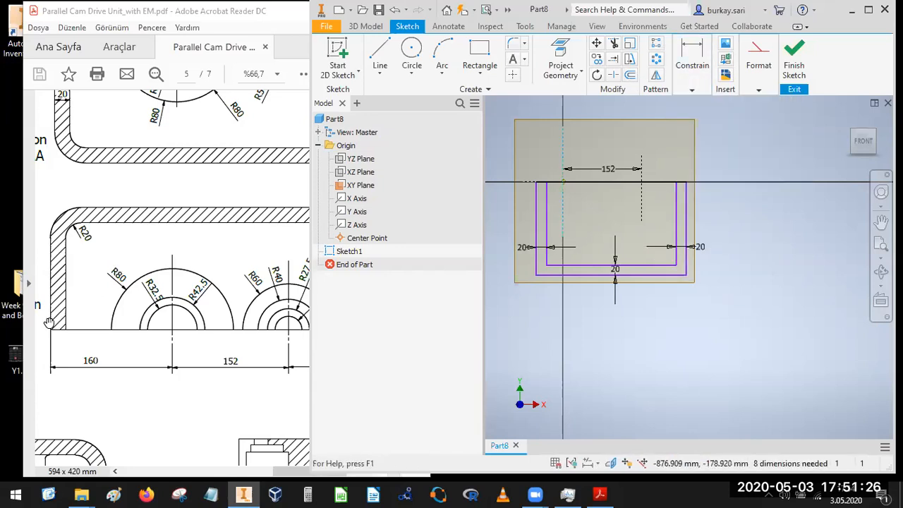
{"action": "key", "text": "d"}
{"action": "left_click", "coordinate": [536, 219]}
{"action": "left_click", "coordinate": [562, 218]}
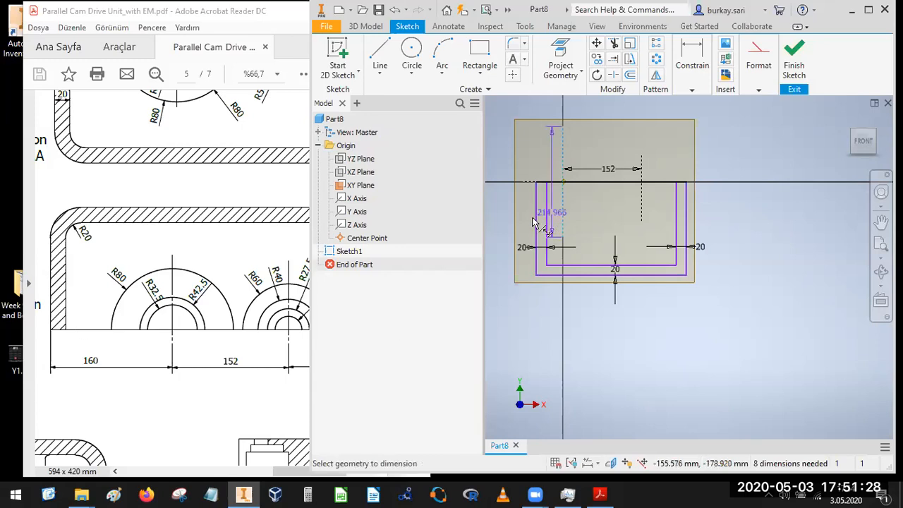
{"action": "left_click", "coordinate": [505, 219]}
{"action": "type", "text": "160"}
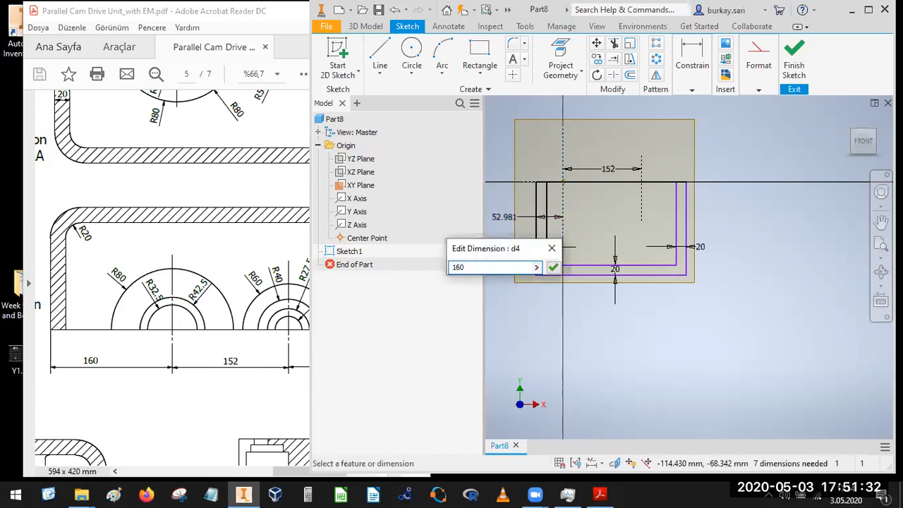
{"action": "left_click", "coordinate": [553, 268]}
- Find the housing depth in the PDF's section views and dimension the inner bottom line 140 mm below the top edge
{"action": "left_click", "coordinate": [102, 396]}
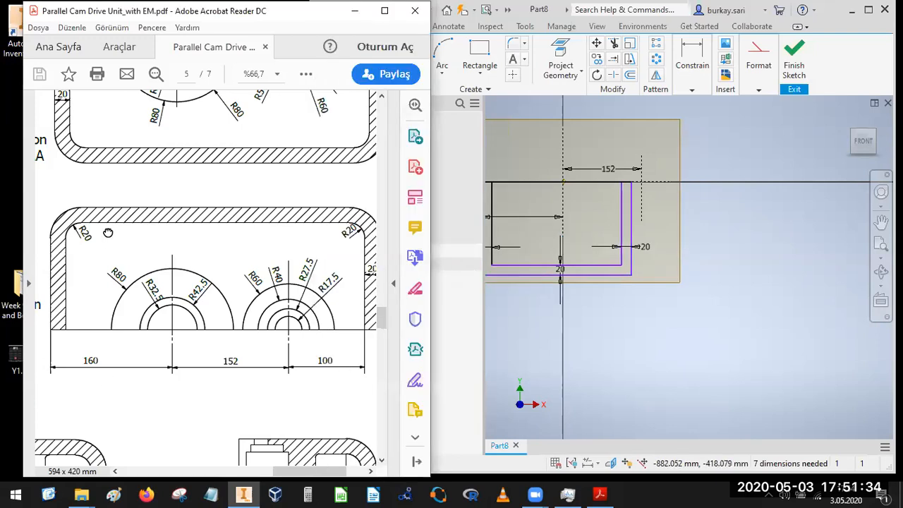
{"action": "scroll", "coordinate": [149, 355], "scroll_direction": "down", "scroll_amount": 3}
{"action": "scroll", "coordinate": [197, 339], "scroll_direction": "left", "scroll_amount": 2}
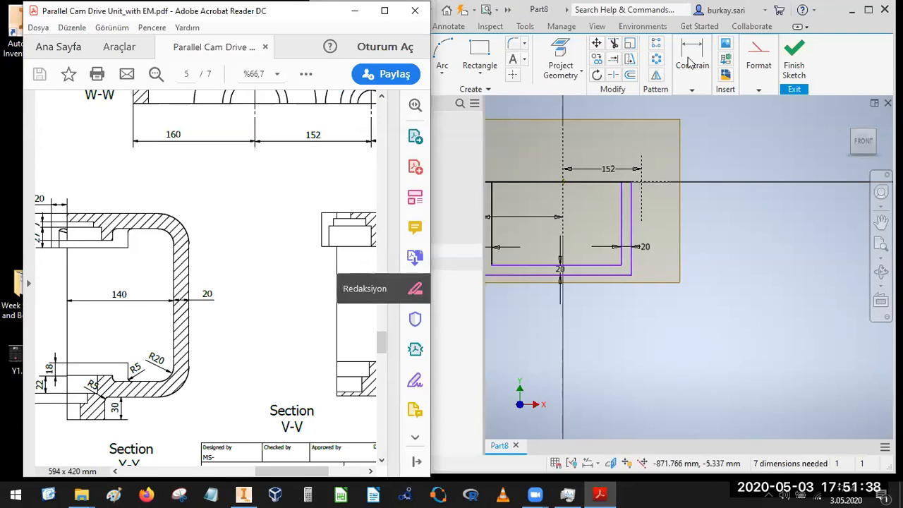
{"action": "left_click", "coordinate": [693, 97]}
{"action": "left_click", "coordinate": [692, 91]}
{"action": "left_click", "coordinate": [692, 119]}
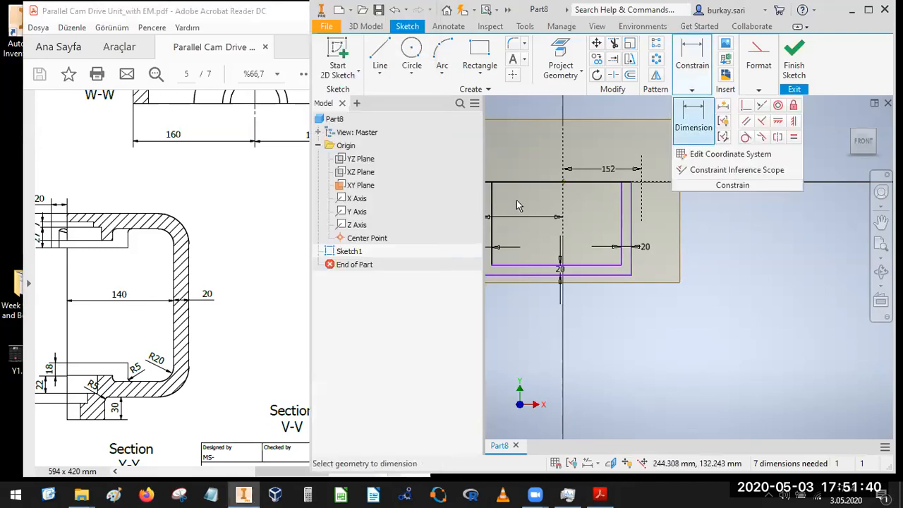
{"action": "left_click", "coordinate": [522, 260]}
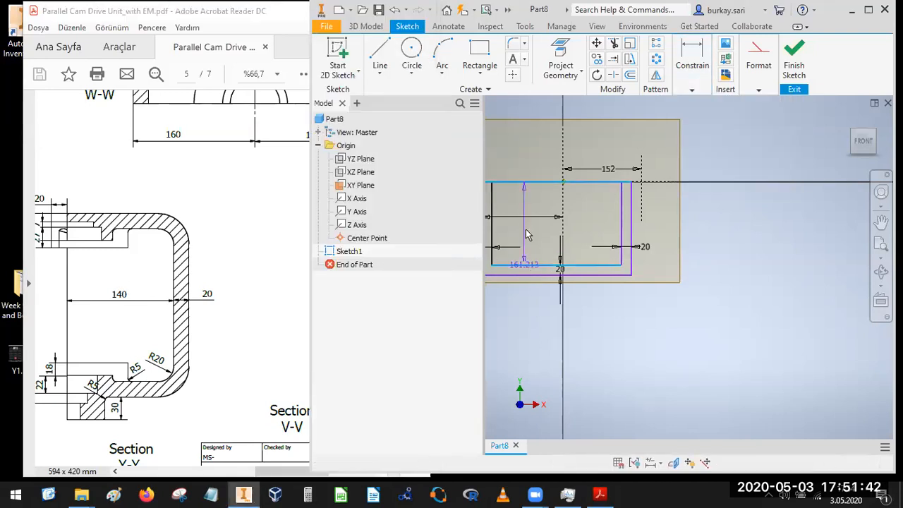
{"action": "left_click", "coordinate": [528, 233]}
{"action": "type", "text": "140"}
{"action": "key", "text": "Return"}
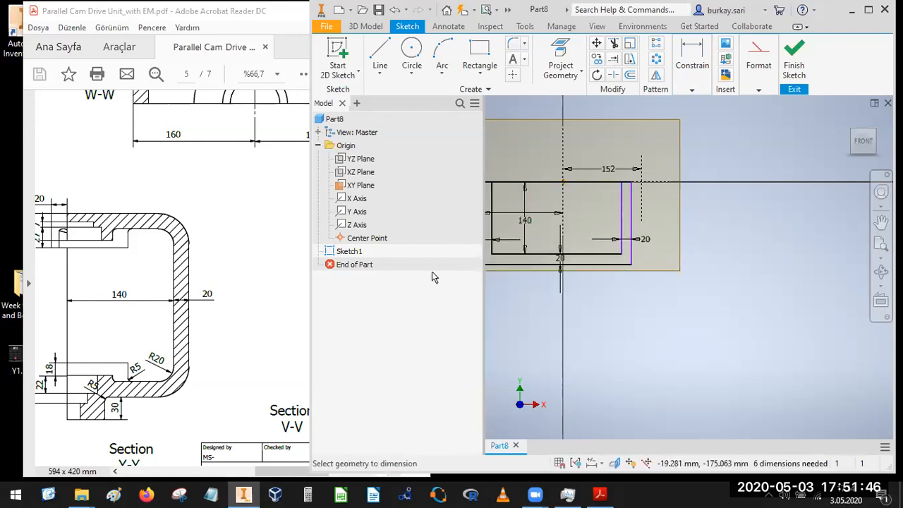
- Find the second shaft axis to inner wall distance in Section W-W and move the right wall lines outward past that axis line
{"action": "left_click_drag", "start_coordinate": [216, 274], "coordinate": [80, 344]}
{"action": "left_click_drag", "start_coordinate": [144, 197], "coordinate": [113, 294]}
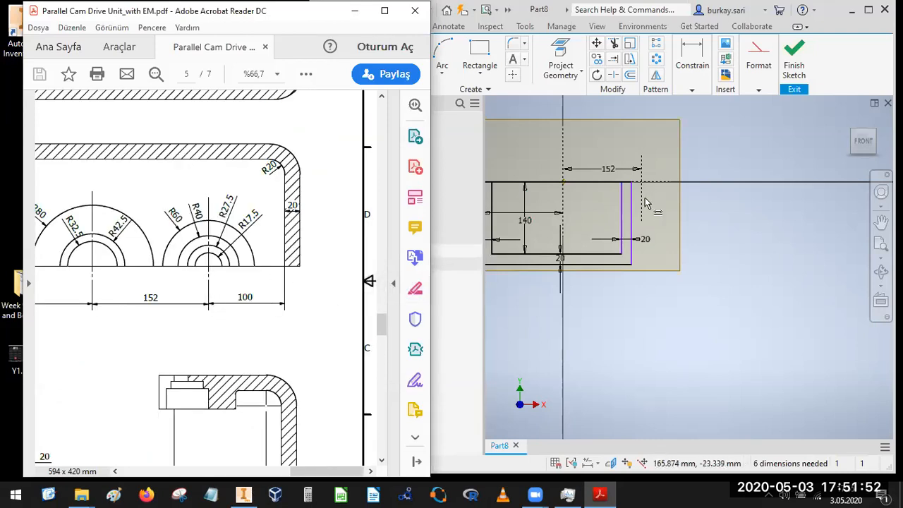
{"action": "left_click", "coordinate": [649, 221]}
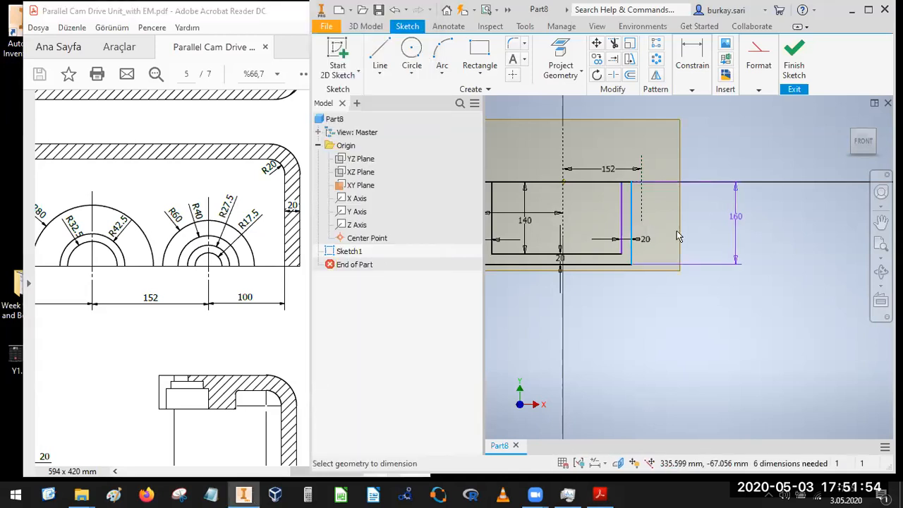
{"action": "left_click_drag", "start_coordinate": [642, 227], "coordinate": [714, 220]}
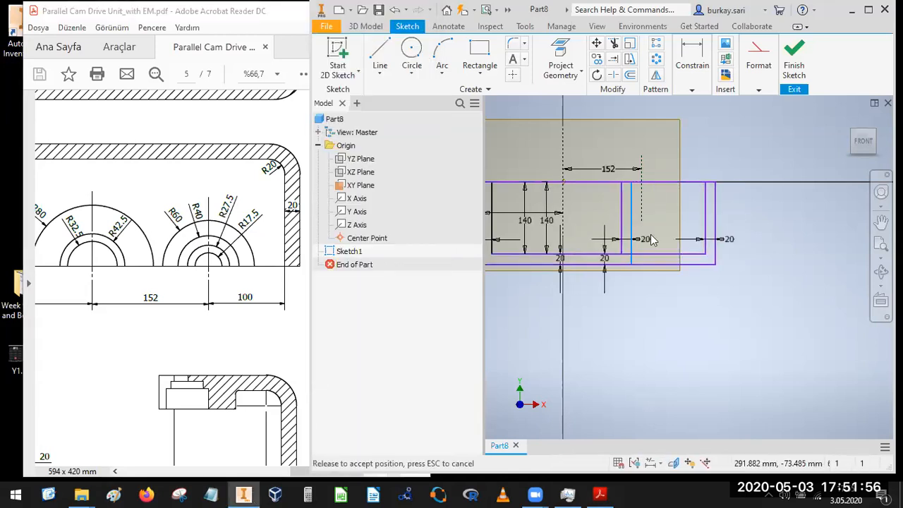
- Dimension the inner right wall line 100 mm from the second shaft axis line
{"action": "left_click", "coordinate": [691, 90]}
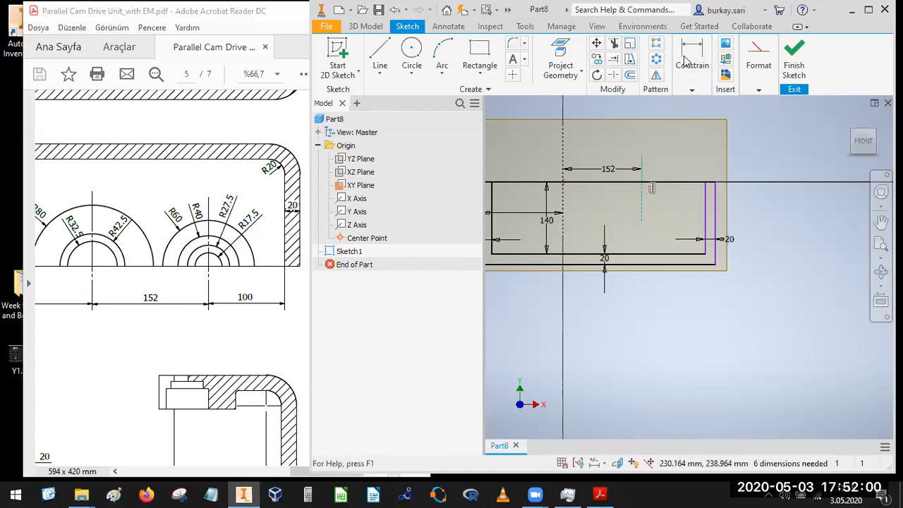
{"action": "left_click", "coordinate": [691, 90]}
{"action": "key", "text": "d"}
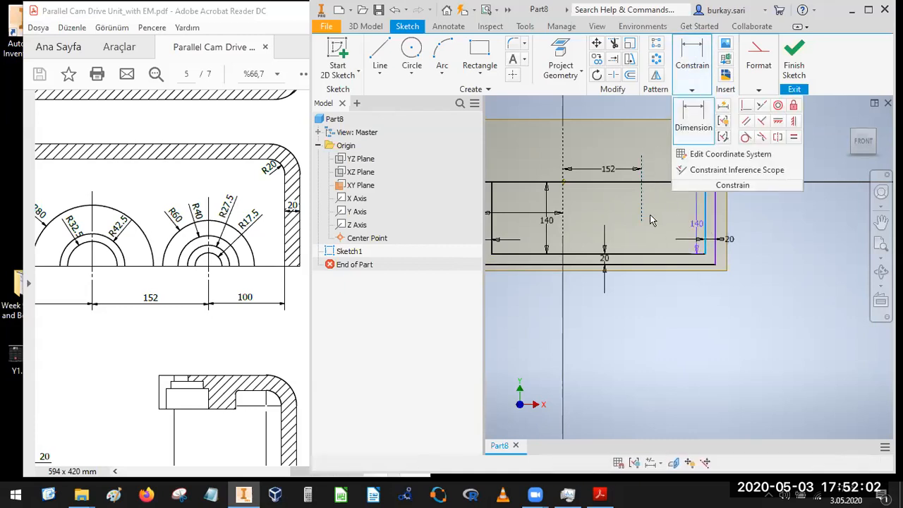
{"action": "left_click", "coordinate": [642, 212]}
{"action": "left_click", "coordinate": [669, 169]}
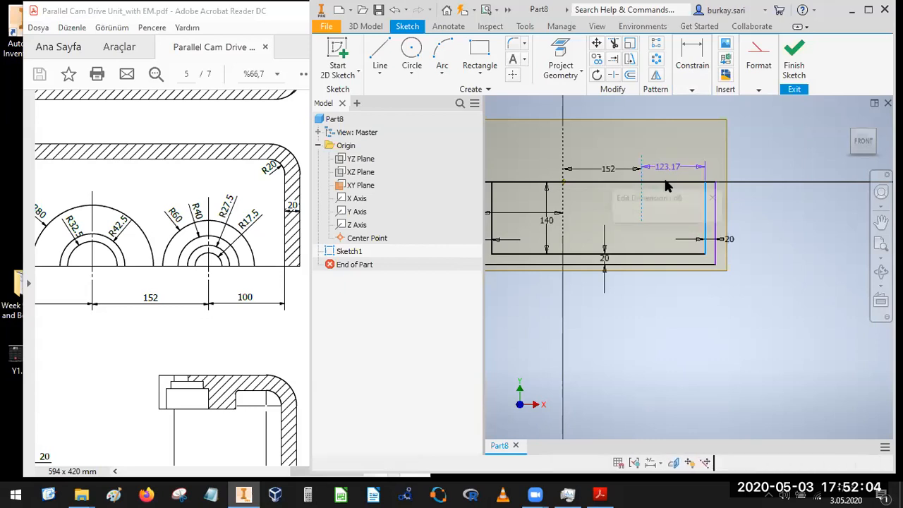
{"action": "type", "text": "100"}
{"action": "key", "text": "Return"}
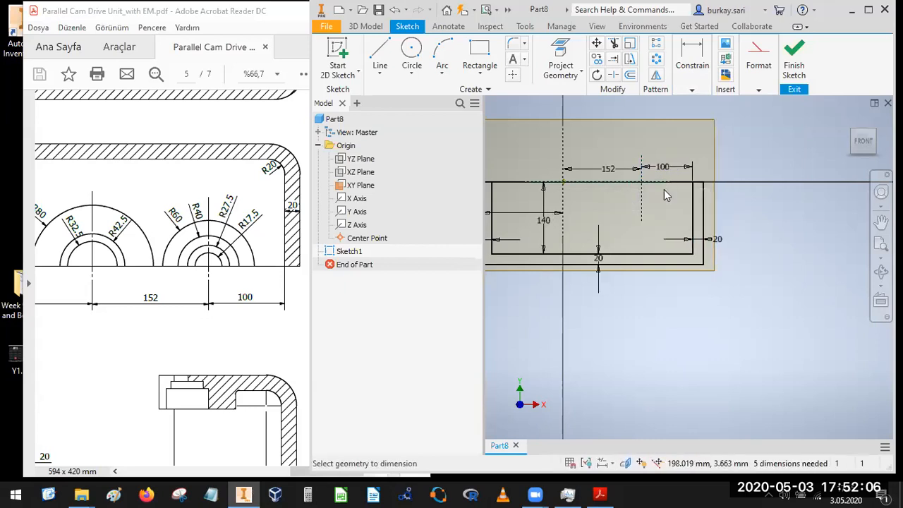
- Check the housing's isometric picture in the PDF against the profile and finish the sketch
{"action": "left_click", "coordinate": [760, 90]}
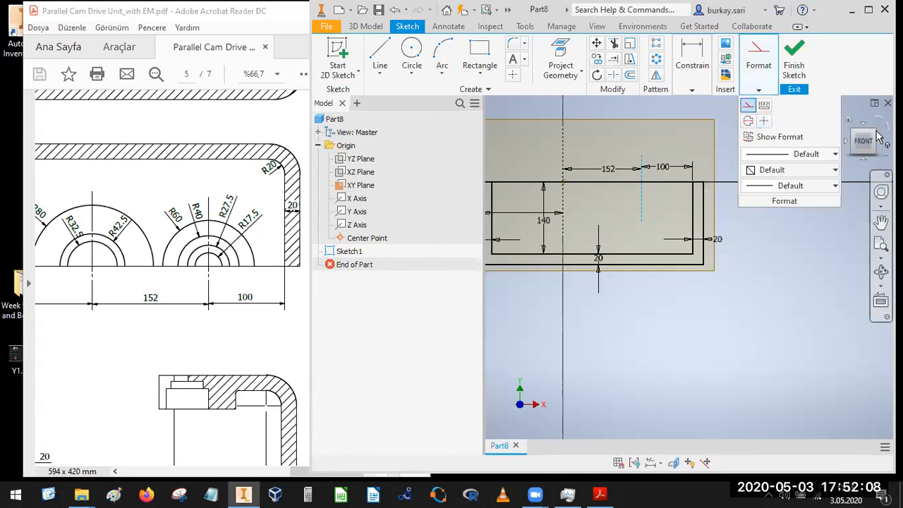
{"action": "left_click", "coordinate": [879, 138]}
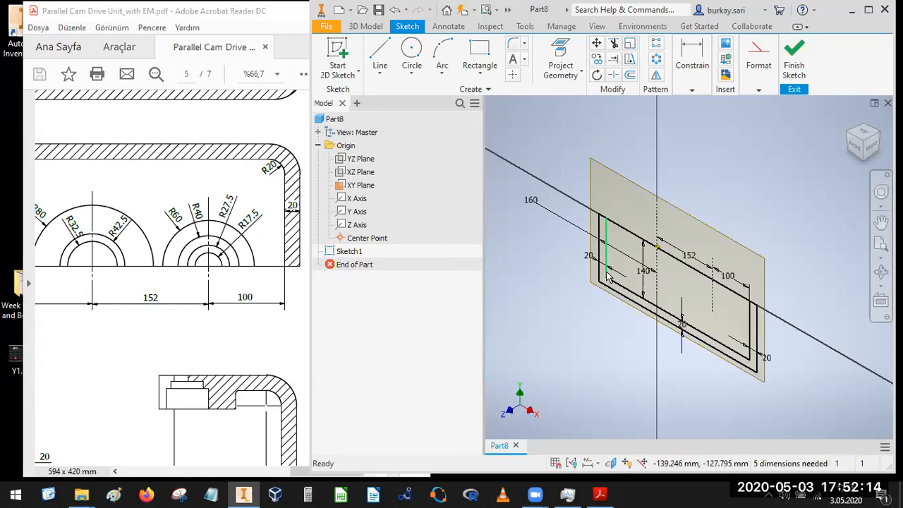
{"action": "left_click_drag", "start_coordinate": [173, 302], "coordinate": [258, 221]}
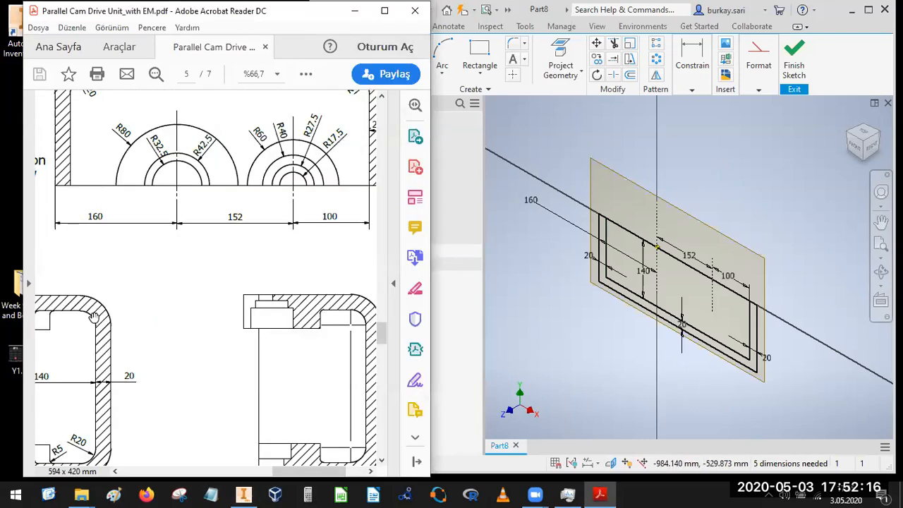
{"action": "left_click_drag", "start_coordinate": [94, 316], "coordinate": [336, 179]}
{"action": "left_click_drag", "start_coordinate": [139, 321], "coordinate": [313, 321]}
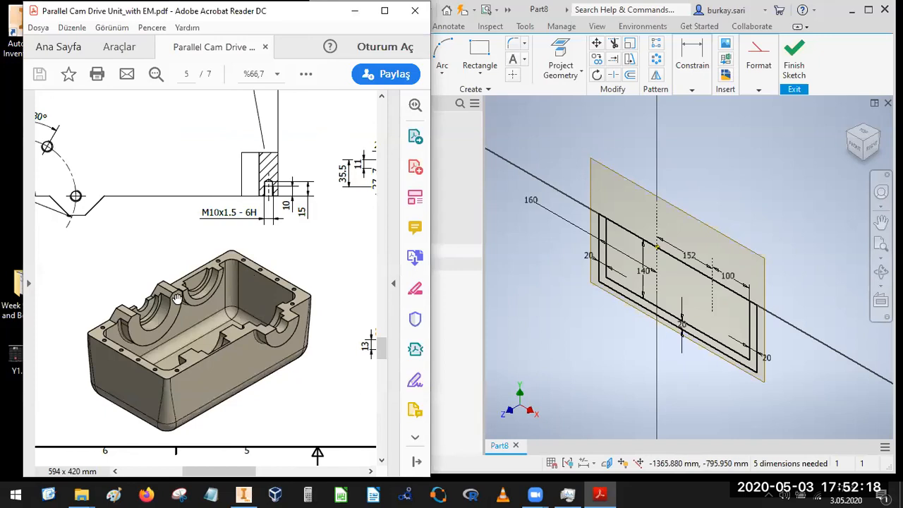
{"action": "left_click", "coordinate": [595, 138]}
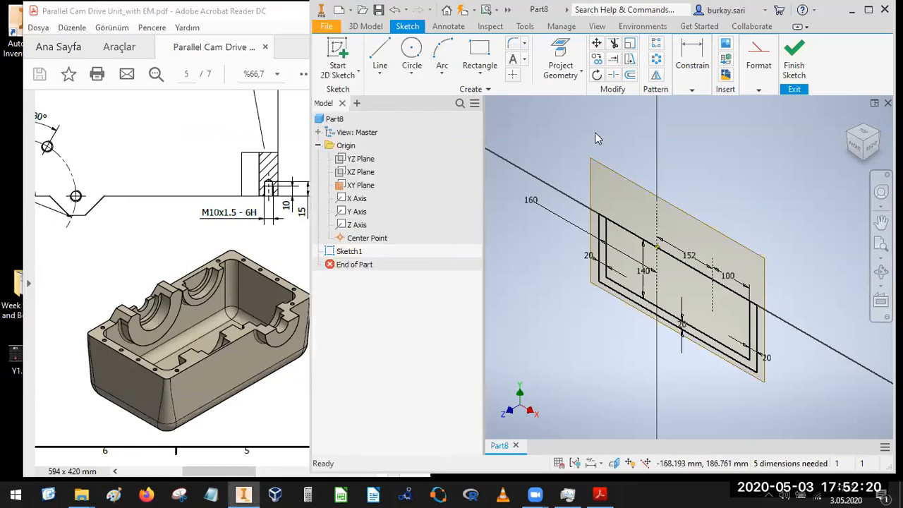
{"action": "left_click", "coordinate": [794, 60]}
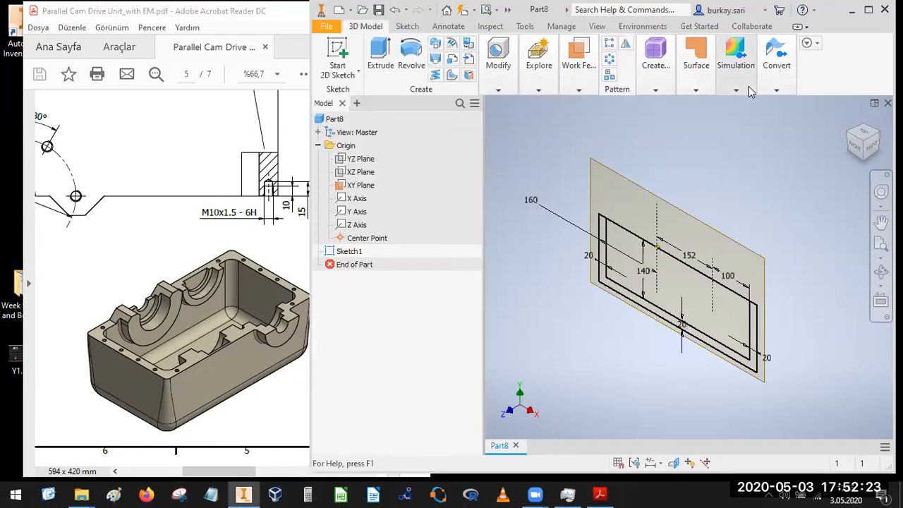
- Start an extrusion of both closed regions, the wall and the inner area, in the symmetric direction
{"action": "left_click", "coordinate": [380, 62]}
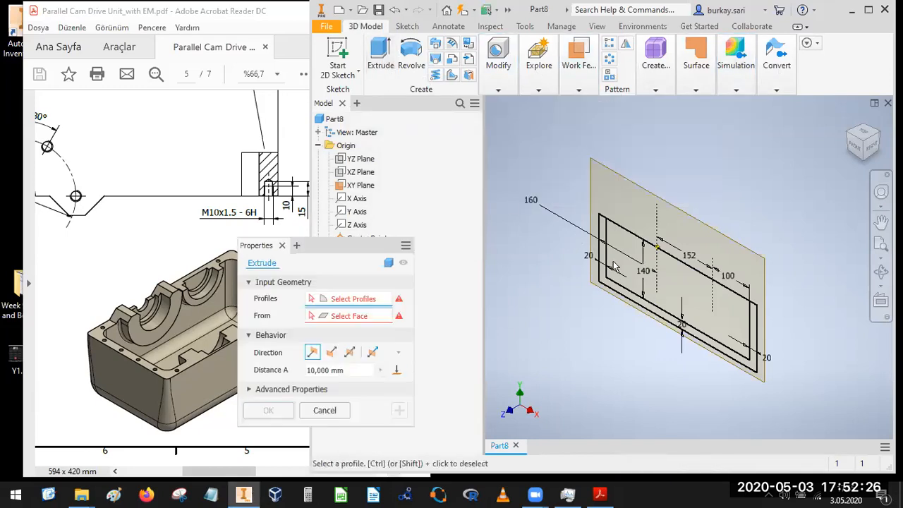
{"action": "scroll", "coordinate": [628, 268], "scroll_direction": "up", "scroll_amount": 3}
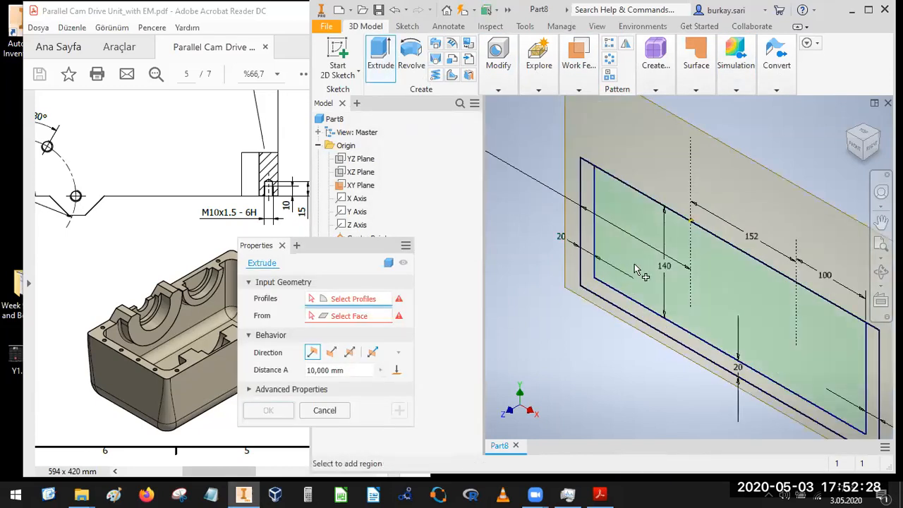
{"action": "left_click", "coordinate": [591, 245]}
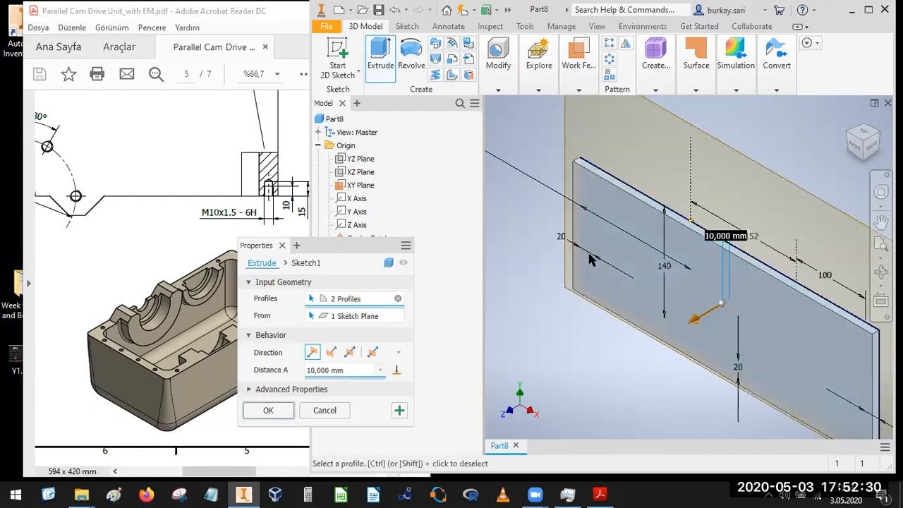
{"action": "scroll", "coordinate": [575, 250], "scroll_direction": "down", "scroll_amount": 3}
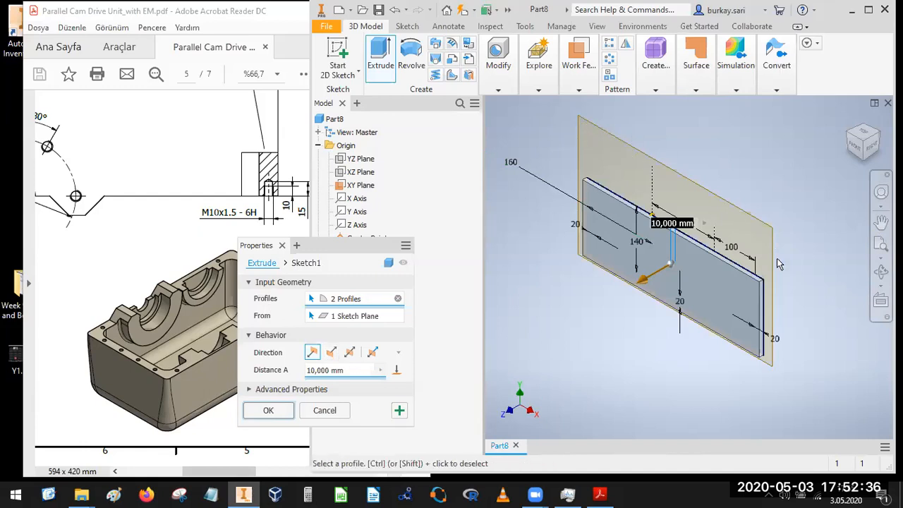
{"action": "left_click", "coordinate": [350, 352]}
- Find the housing's overall width in the PDF's plan view and complete the symmetric extrusion with a distance of 240 mm
{"action": "left_click_drag", "start_coordinate": [175, 221], "coordinate": [259, 299]}
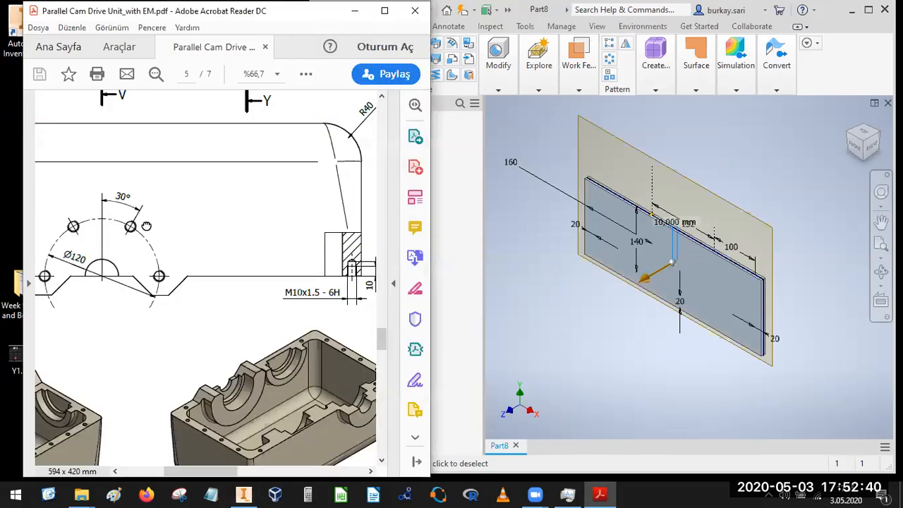
{"action": "left_click_drag", "start_coordinate": [147, 227], "coordinate": [282, 367]}
{"action": "left_click_drag", "start_coordinate": [51, 124], "coordinate": [66, 185]}
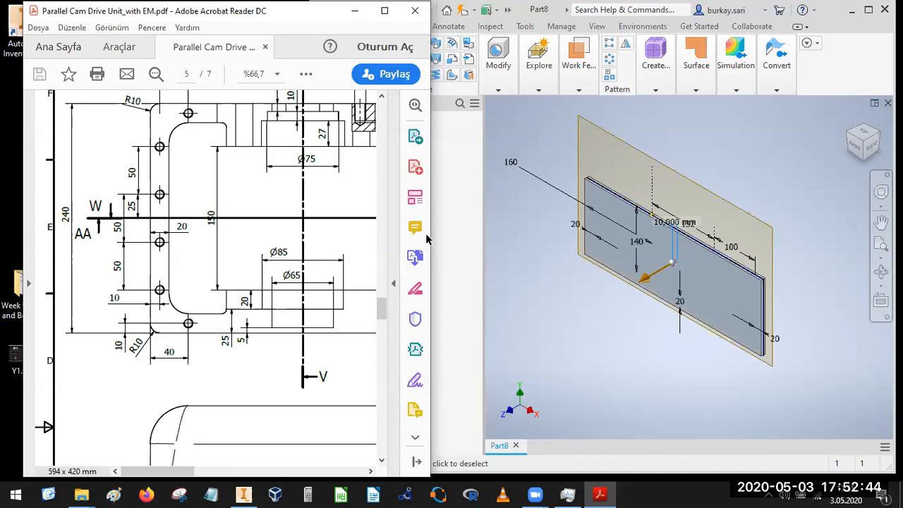
{"action": "left_click", "coordinate": [532, 221]}
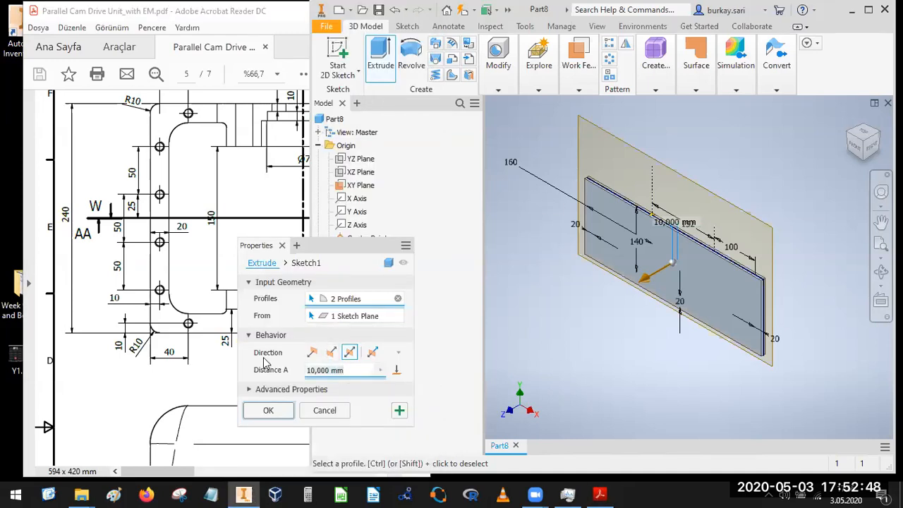
{"action": "type", "text": "240"}
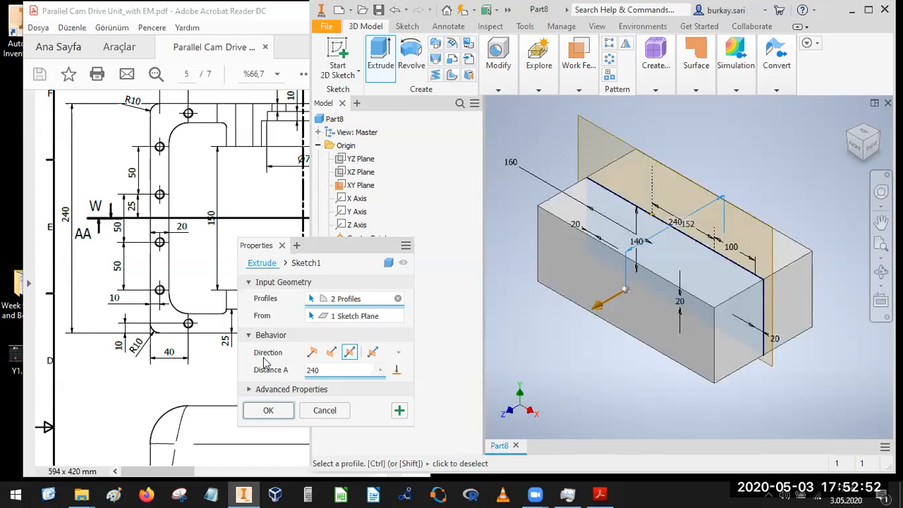
{"action": "left_click", "coordinate": [271, 413]}
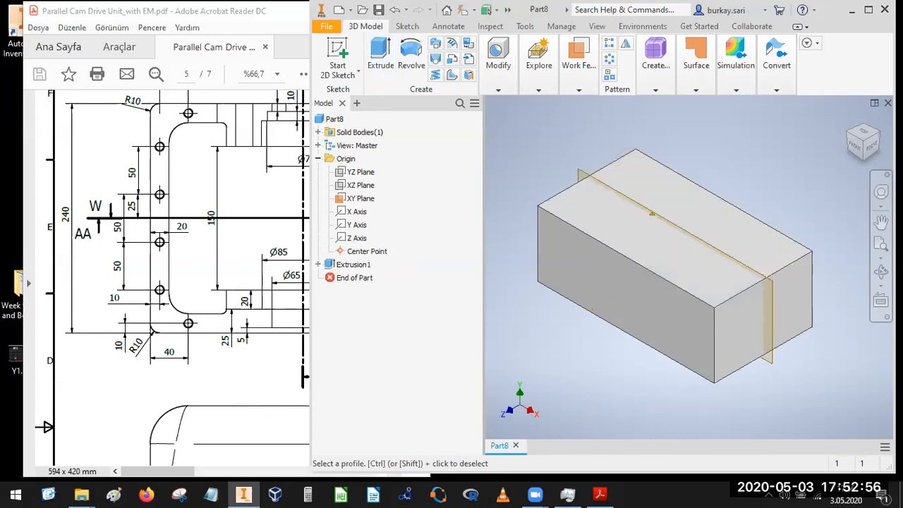
- Make the base extrusion's sketch visible for reuse and look up the side wall thickness in the PDF's section views
{"action": "left_click", "coordinate": [318, 265]}
{"action": "right_click", "coordinate": [351, 279]}
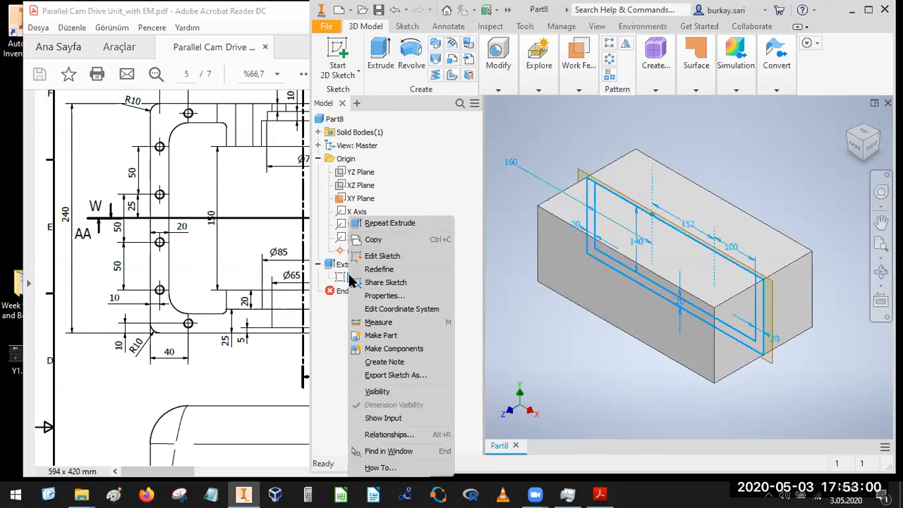
{"action": "left_click", "coordinate": [390, 392]}
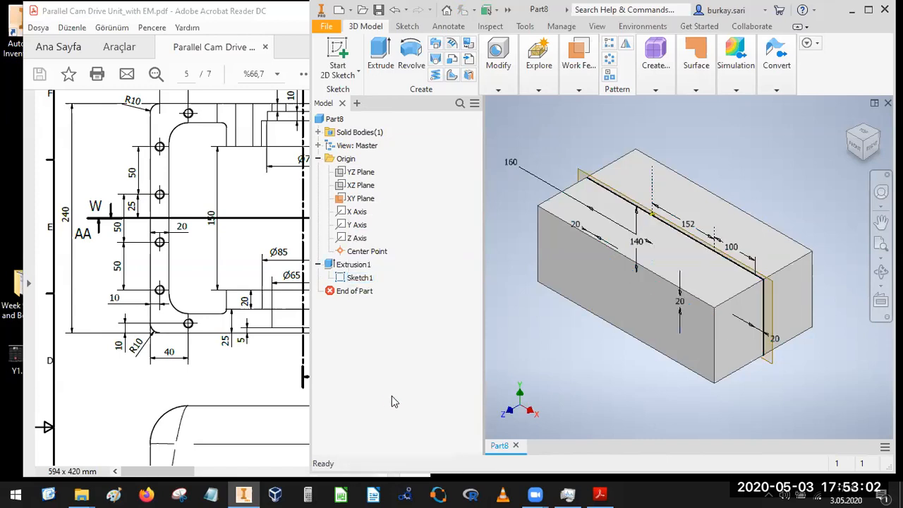
{"action": "mouse_move", "coordinate": [216, 202]}
{"action": "left_mouse_down"}
{"action": "mouse_move", "coordinate": [127, 268]}
{"action": "mouse_move", "coordinate": [92, 170]}
{"action": "left_mouse_up"}
{"action": "left_click_drag", "start_coordinate": [206, 357], "coordinate": [114, 283]}
{"action": "left_click_drag", "start_coordinate": [311, 412], "coordinate": [141, 237]}
{"action": "left_click_drag", "start_coordinate": [289, 340], "coordinate": [247, 282]}
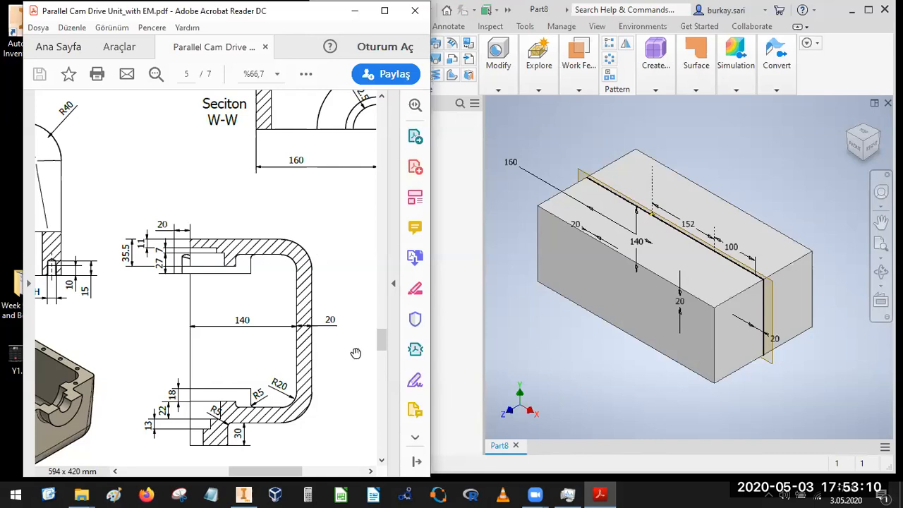
{"action": "left_click", "coordinate": [472, 107]}
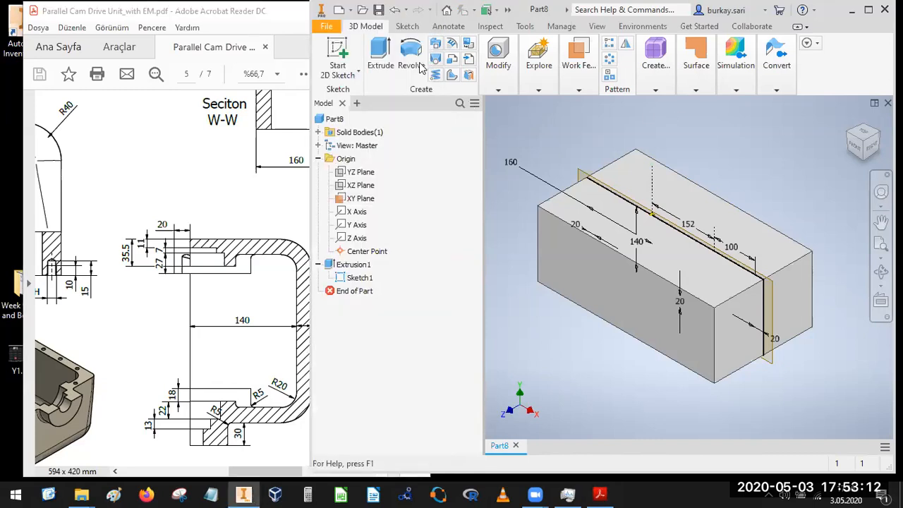
{"action": "left_click", "coordinate": [380, 57]}
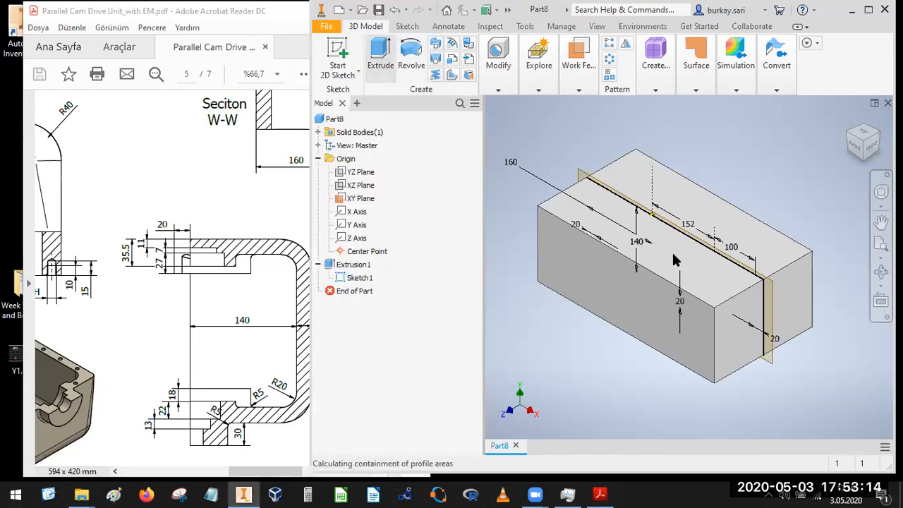
{"action": "left_click", "coordinate": [723, 277]}
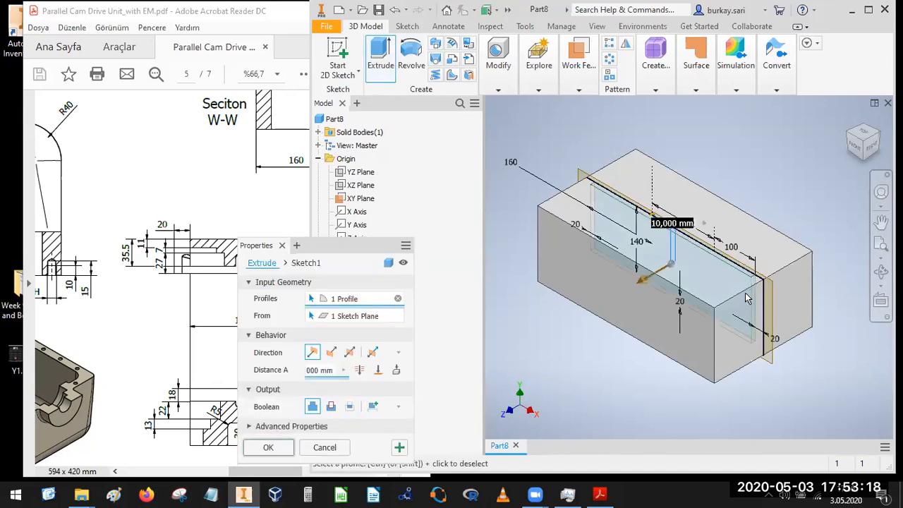
{"action": "scroll", "coordinate": [748, 298], "scroll_direction": "down", "scroll_amount": 5}
{"action": "key", "text": "Return"}
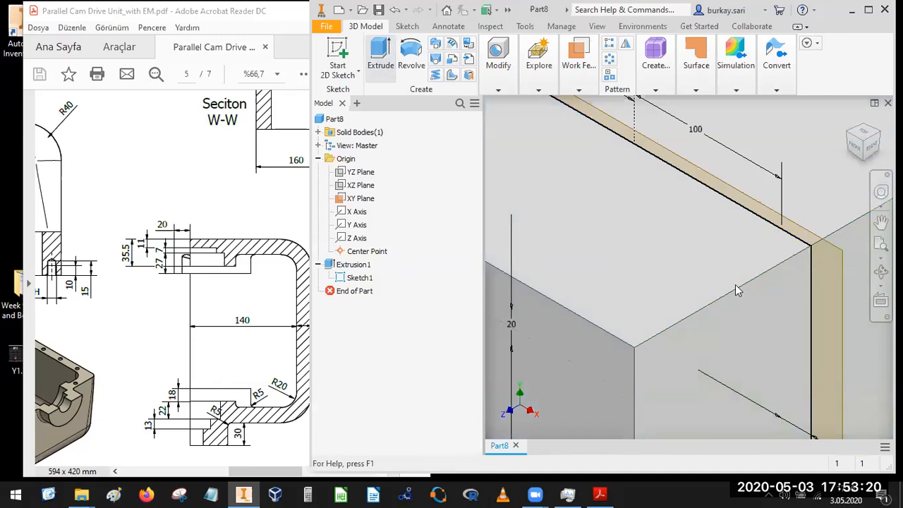
- Cut the inner cavity region of the base sketch out of the block symmetrically with a distance of 240-20-20 mm
{"action": "key", "text": "e"}
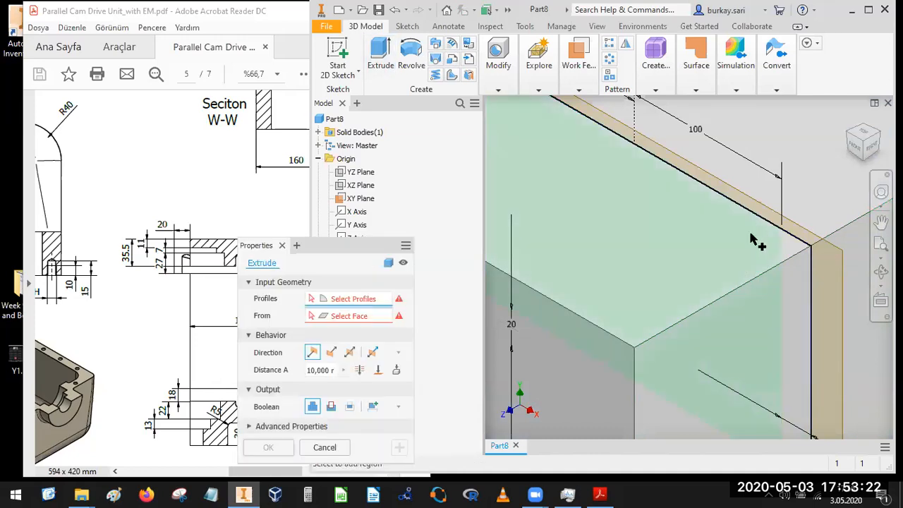
{"action": "left_click", "coordinate": [679, 296]}
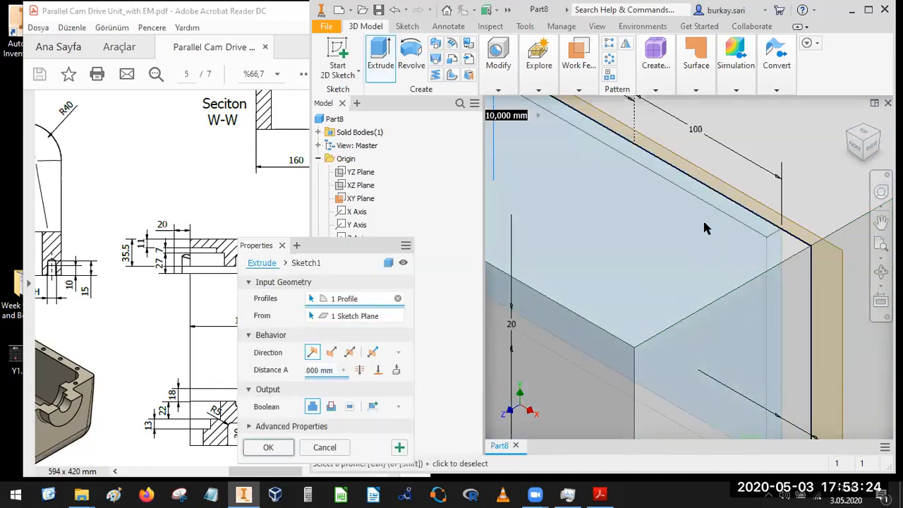
{"action": "scroll", "coordinate": [702, 218], "scroll_direction": "up", "scroll_amount": 5}
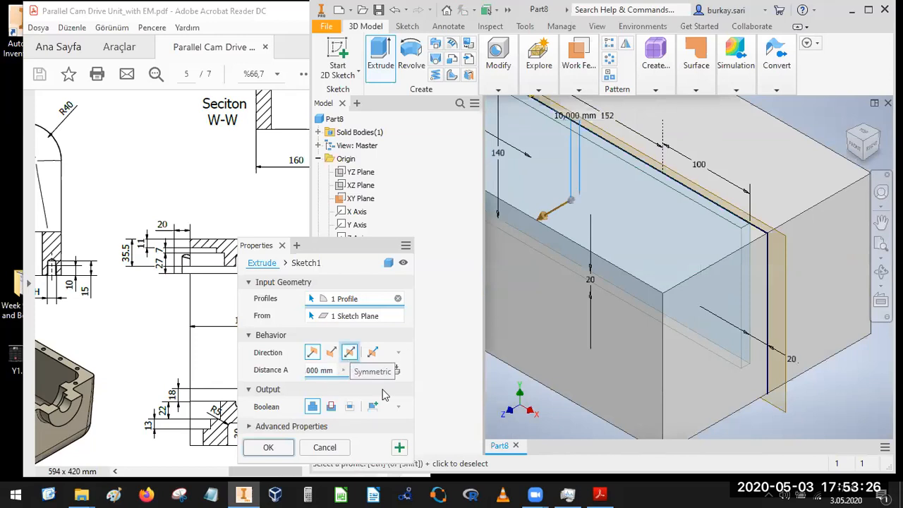
{"action": "left_click", "coordinate": [350, 353]}
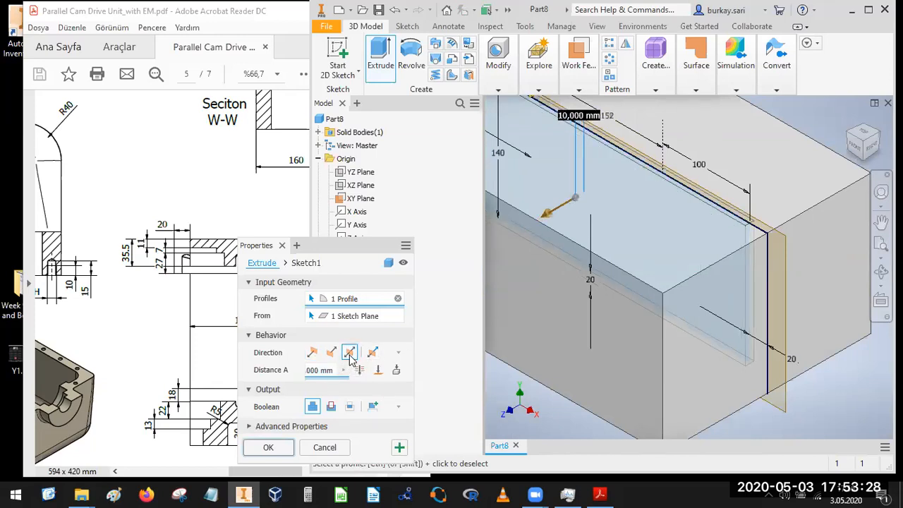
{"action": "left_click", "coordinate": [331, 407]}
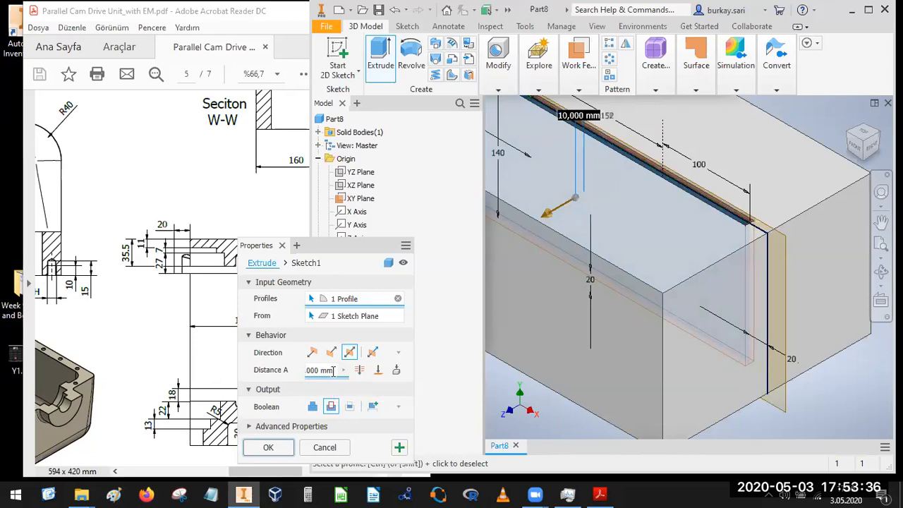
{"action": "type", "text": "240"}
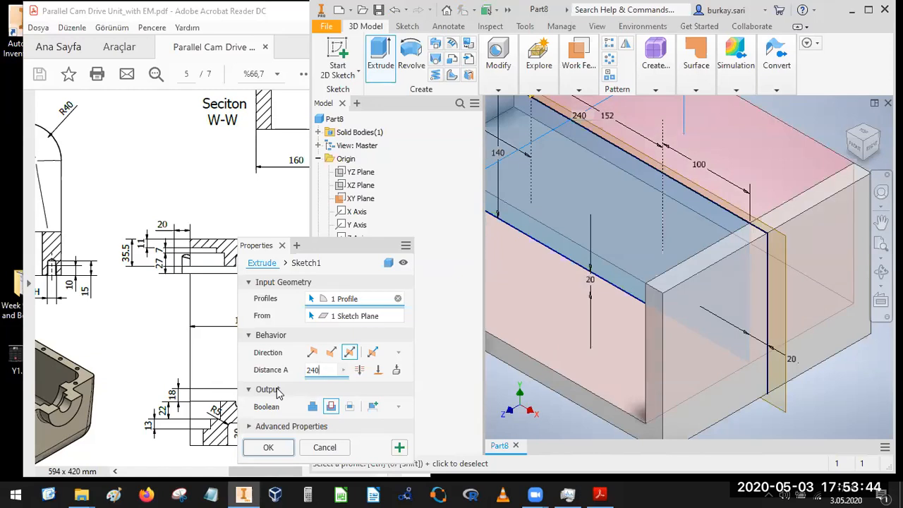
{"action": "type", "text": "-"}
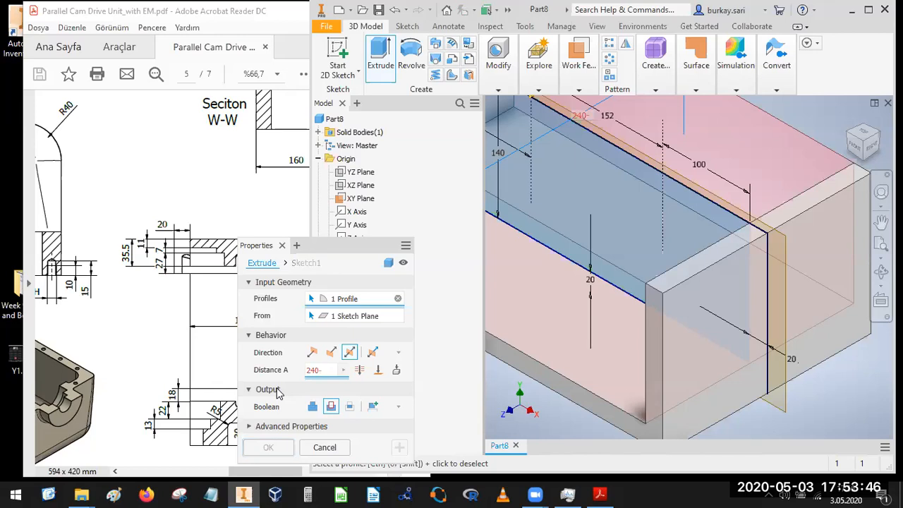
{"action": "type", "text": "20"}
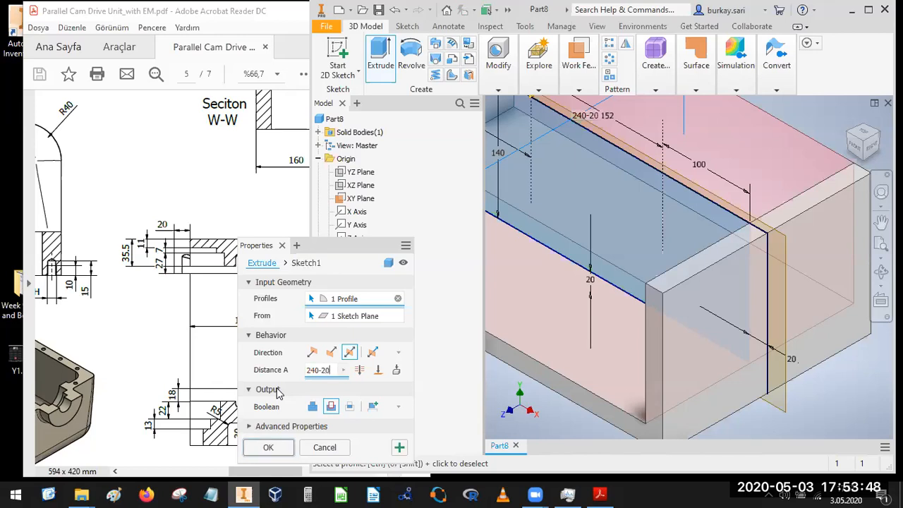
{"action": "type", "text": "-"}
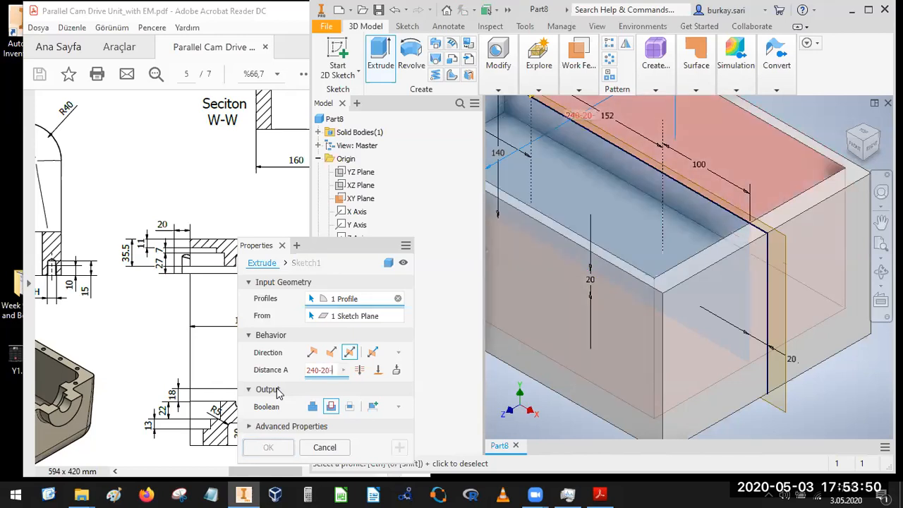
{"action": "type", "text": "20"}
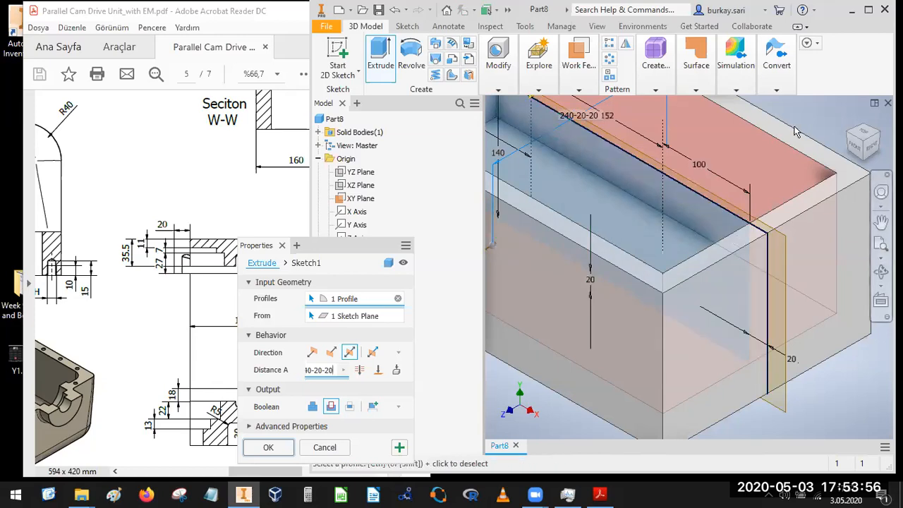
{"action": "left_click", "coordinate": [258, 453]}
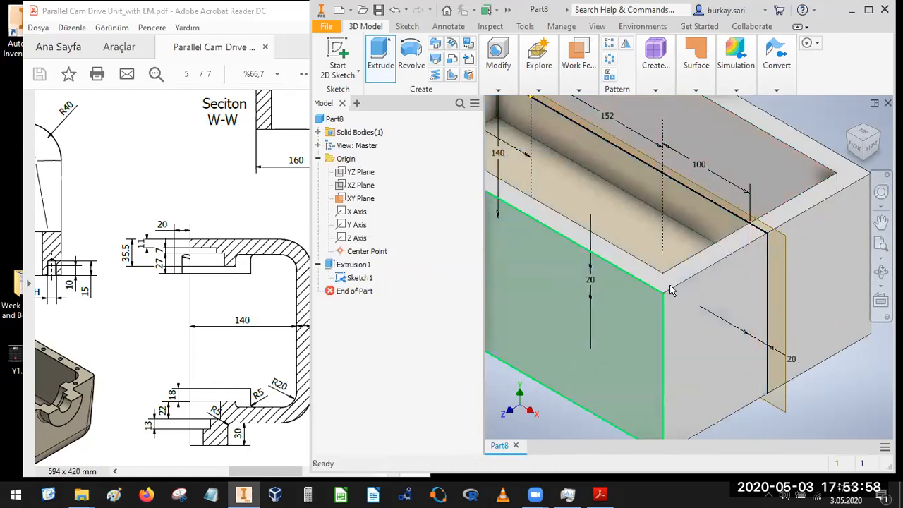
- Compare the hollowed block with the housing's isometric pictures in the PDF, examining the shape of the outer corners
{"action": "scroll", "coordinate": [669, 289], "scroll_direction": "down", "scroll_amount": 5}
{"action": "left_click_drag", "start_coordinate": [107, 328], "coordinate": [214, 220]}
{"action": "left_click_drag", "start_coordinate": [139, 311], "coordinate": [250, 276]}
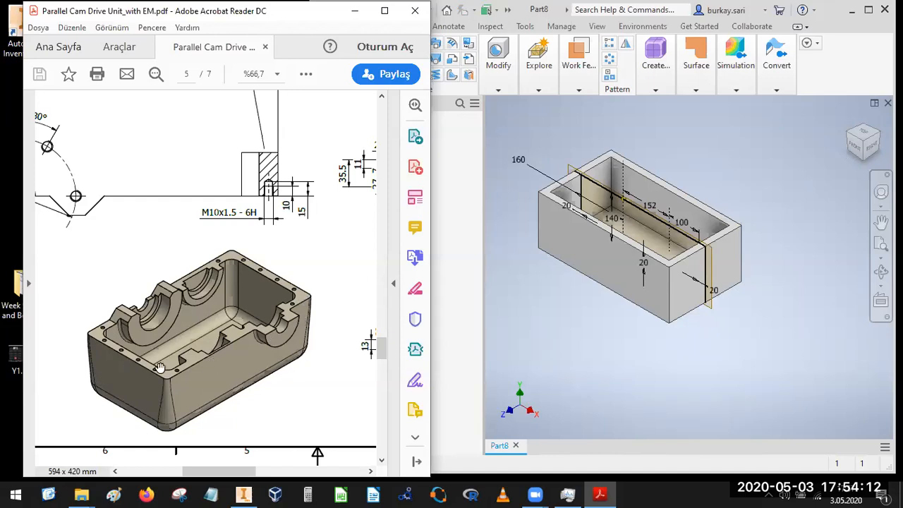
{"action": "left_click_drag", "start_coordinate": [161, 368], "coordinate": [218, 357]}
{"action": "left_click_drag", "start_coordinate": [116, 321], "coordinate": [212, 351]}
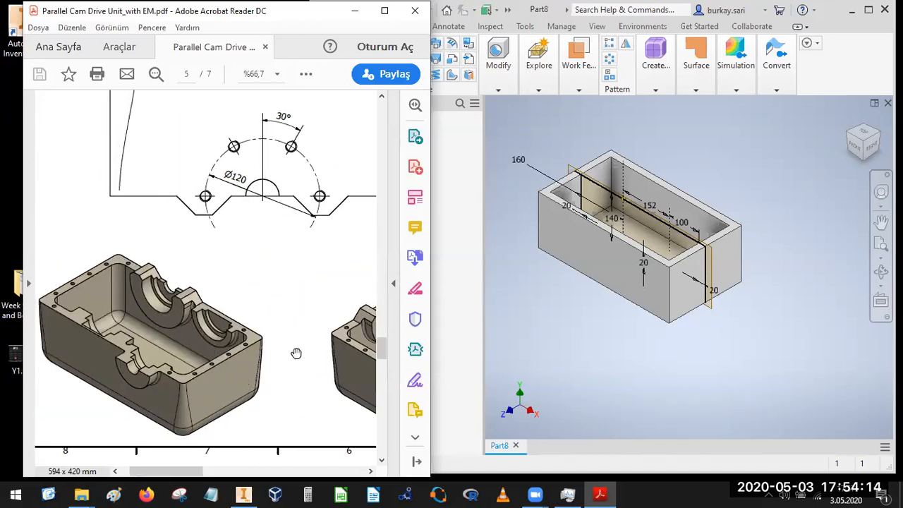
- Start a variable-radius Fillet on the vertical outer edge at the housing's front corner
{"action": "left_click", "coordinate": [569, 148]}
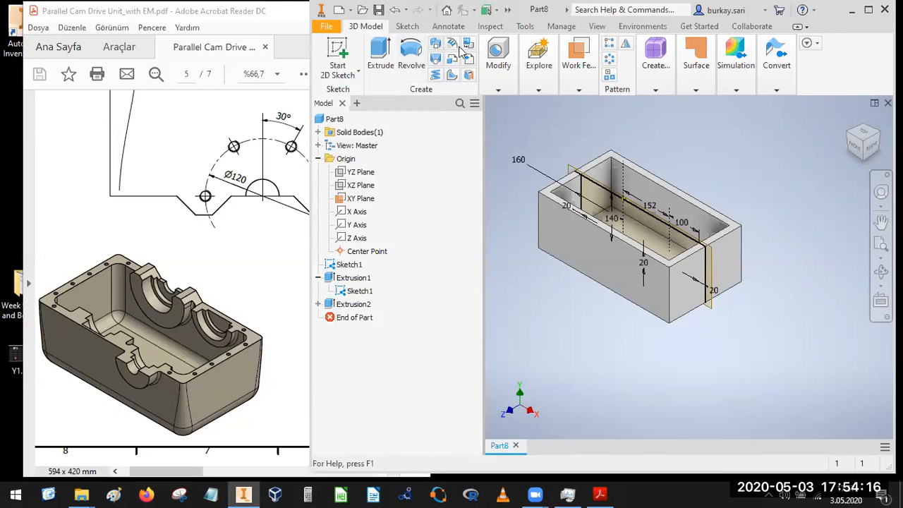
{"action": "double_click", "coordinate": [534, 14]}
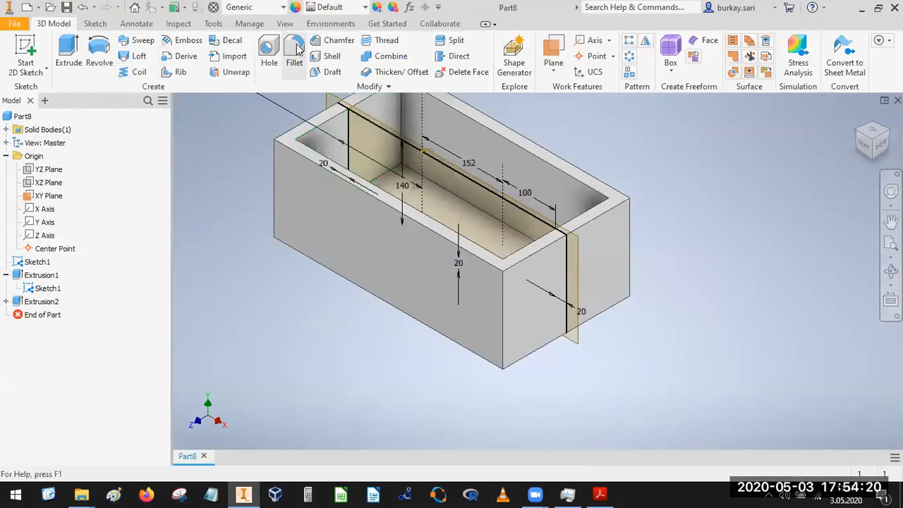
{"action": "left_click", "coordinate": [295, 51]}
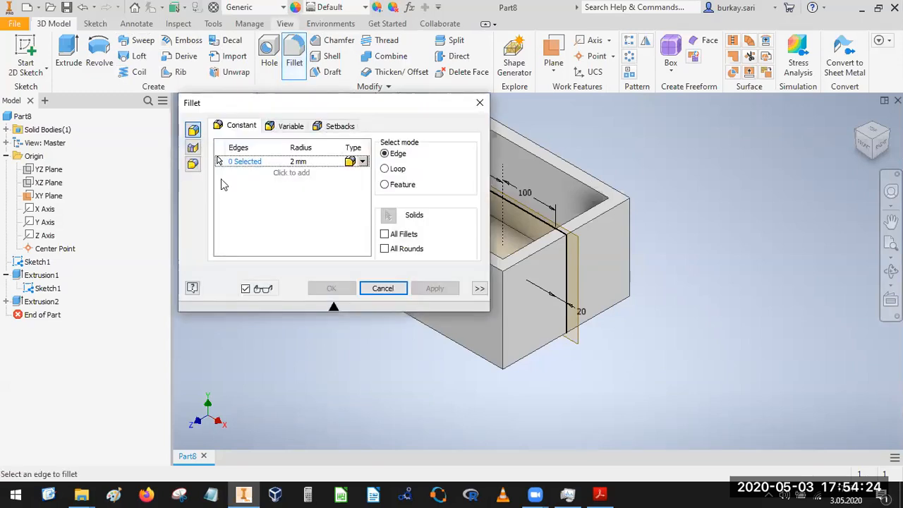
{"action": "left_click", "coordinate": [284, 126]}
{"action": "middle_click_drag", "start_coordinate": [661, 189], "coordinate": [492, 247], "text": "shift"}
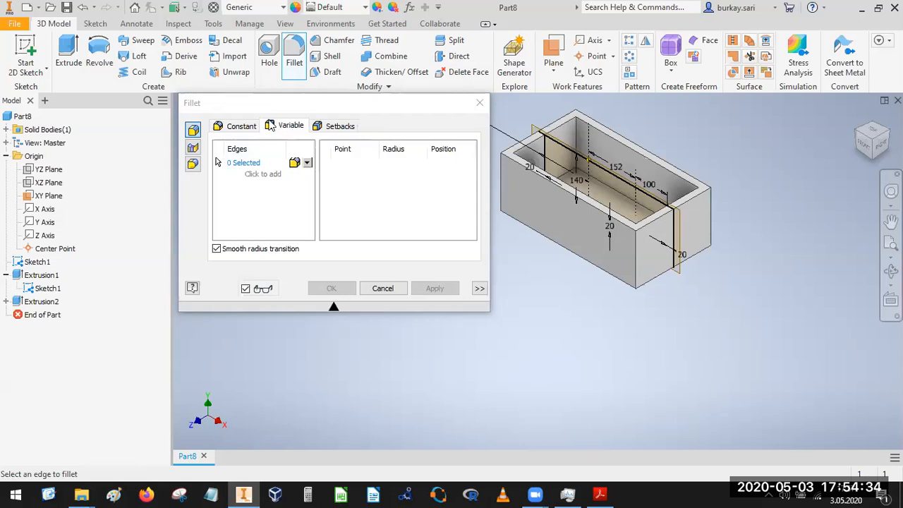
{"action": "left_click", "coordinate": [232, 126]}
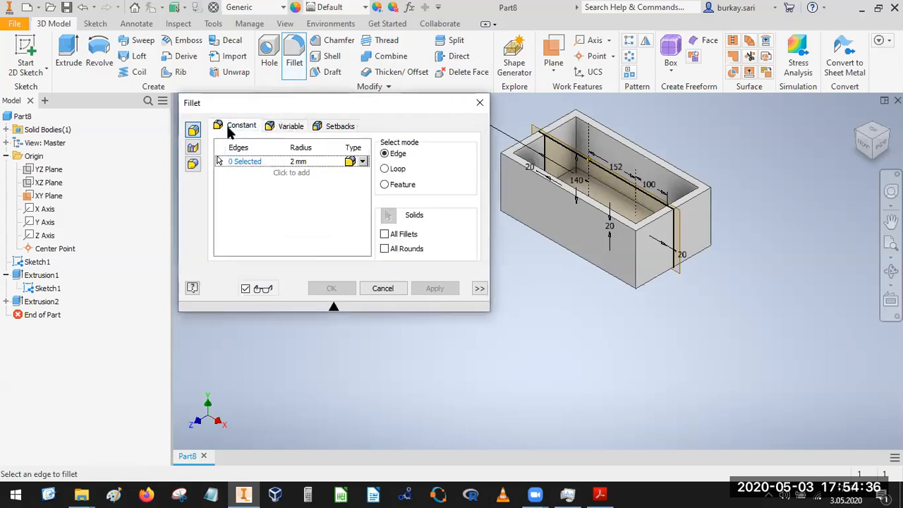
{"action": "left_click", "coordinate": [290, 127]}
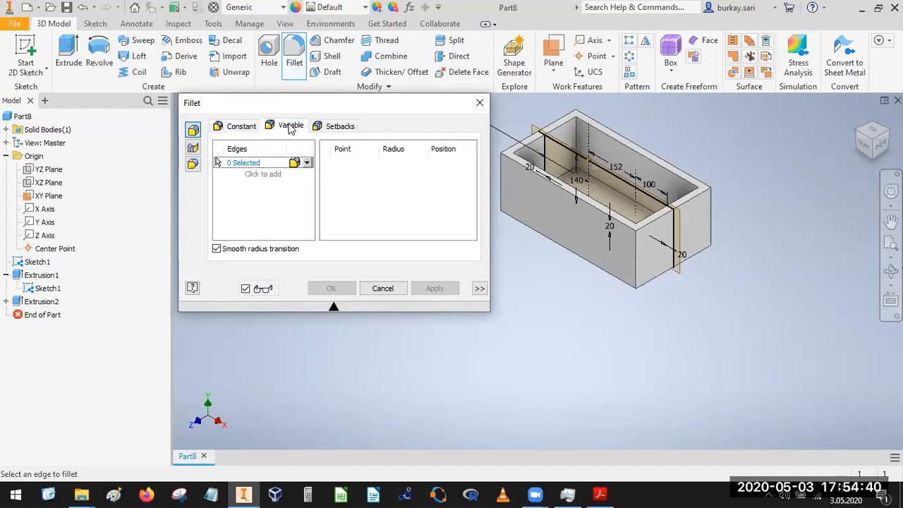
{"action": "left_click", "coordinate": [635, 256]}
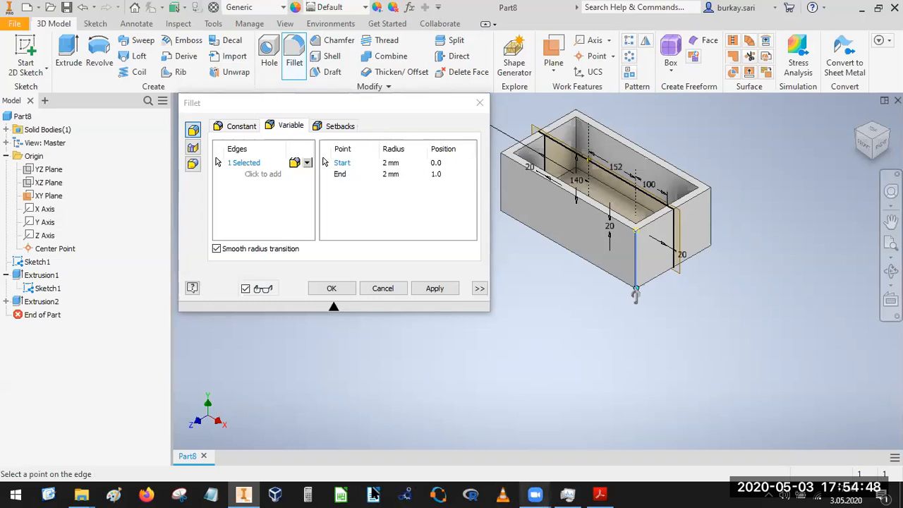
- Look up the outer corner radii in the PDF's plan, front and section views and return to the Inventor model
{"action": "left_click", "coordinate": [600, 493]}
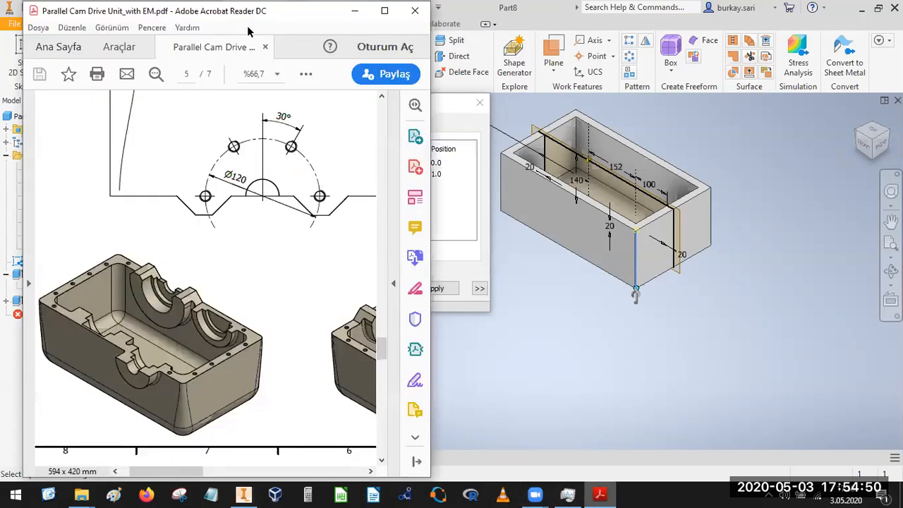
{"action": "double_click", "coordinate": [286, 13]}
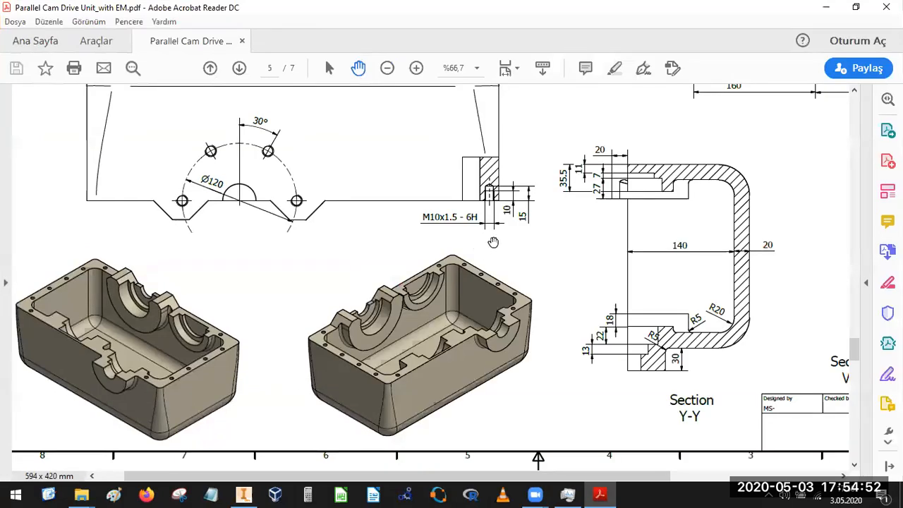
{"action": "mouse_move", "coordinate": [505, 244]}
{"action": "left_mouse_down"}
{"action": "mouse_move", "coordinate": [469, 369]}
{"action": "mouse_move", "coordinate": [470, 356]}
{"action": "left_mouse_up"}
{"action": "left_click_drag", "start_coordinate": [453, 151], "coordinate": [502, 261]}
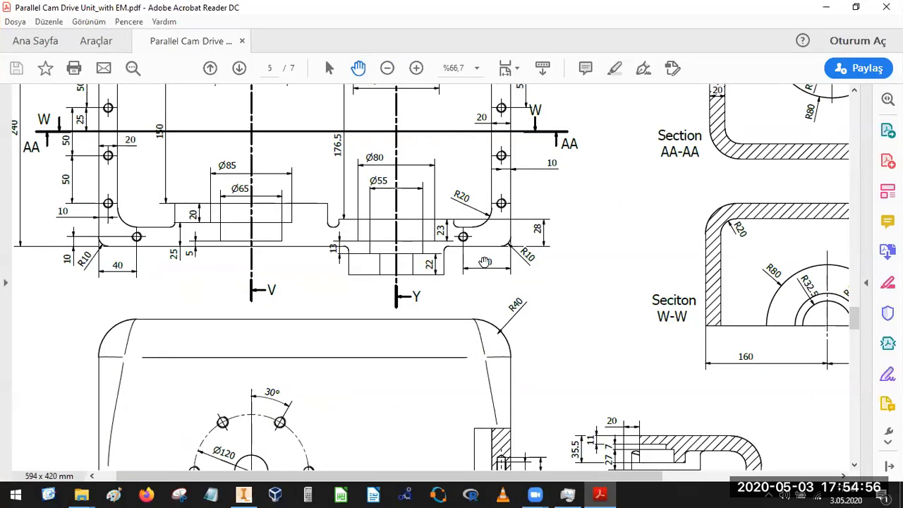
{"action": "scroll", "coordinate": [484, 261], "scroll_direction": "up", "scroll_amount": 3}
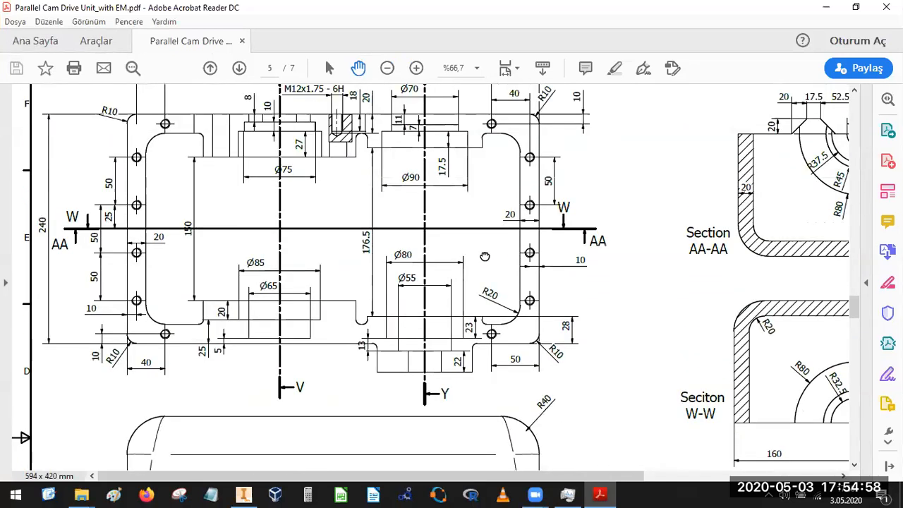
{"action": "mouse_move", "coordinate": [846, 272]}
{"action": "left_mouse_down"}
{"action": "mouse_move", "coordinate": [608, 270]}
{"action": "mouse_move", "coordinate": [587, 230]}
{"action": "left_mouse_up"}
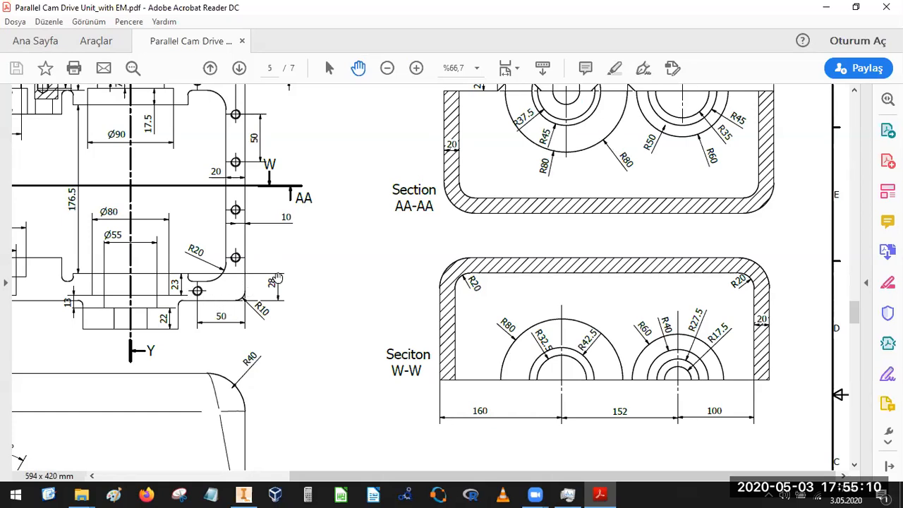
{"action": "left_click", "coordinate": [599, 493]}
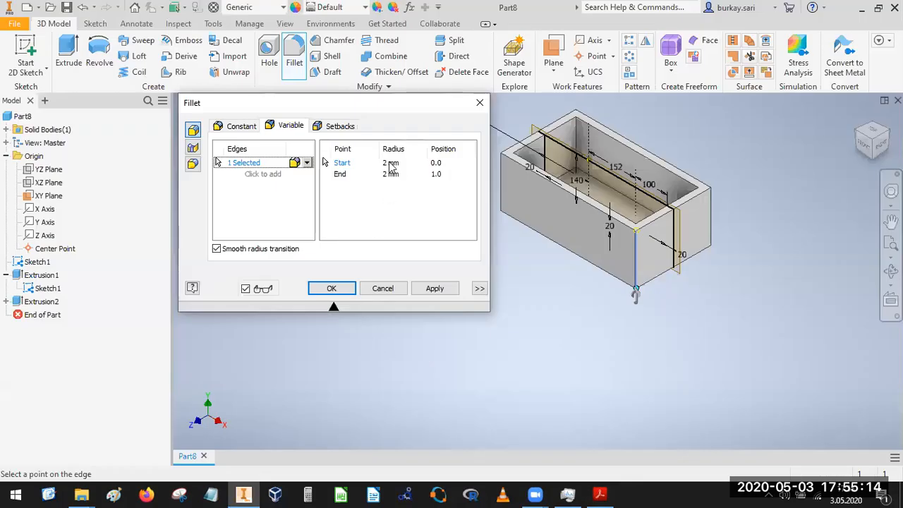
- Set the front corner fillet's start radius to 30 mm and end radius to 10 mm and complete it
{"action": "left_click", "coordinate": [390, 163]}
{"action": "type", "text": "10"}
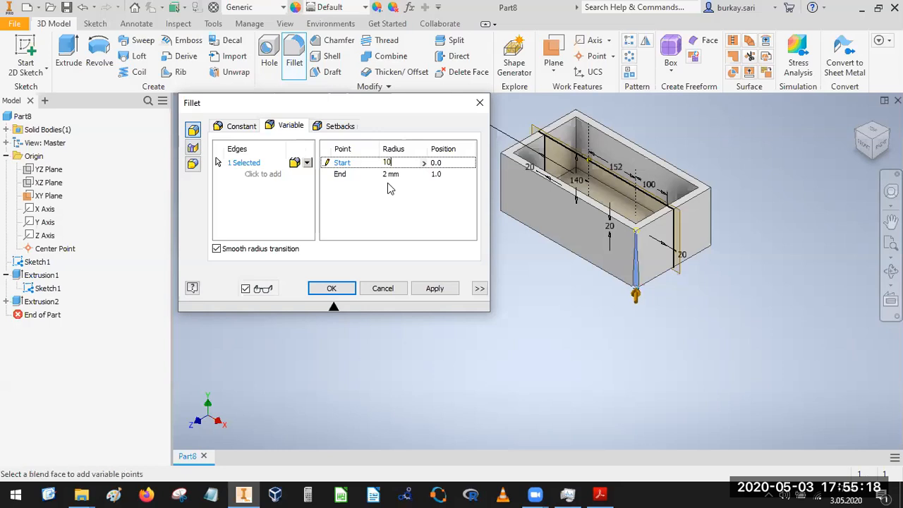
{"action": "scroll", "coordinate": [629, 275], "scroll_direction": "down", "scroll_amount": 3}
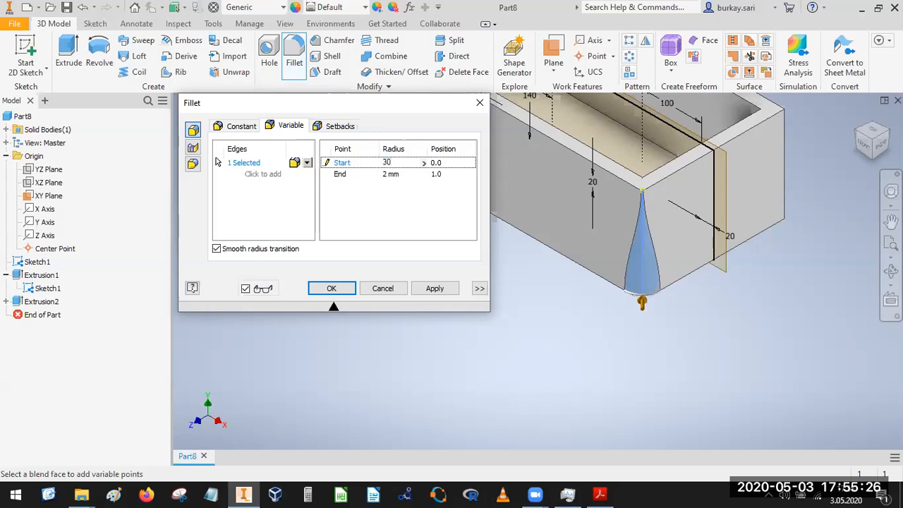
{"action": "left_click", "coordinate": [392, 176]}
{"action": "type", "text": "10"}
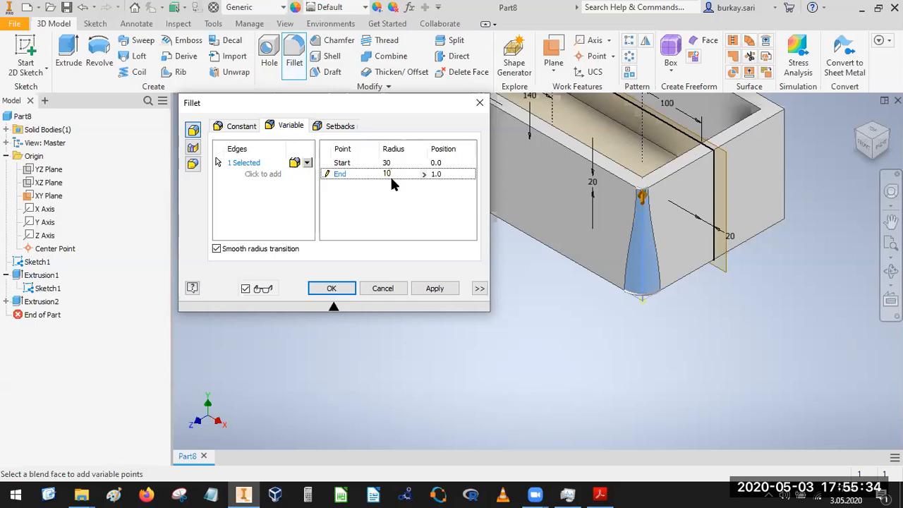
{"action": "left_click", "coordinate": [329, 290]}
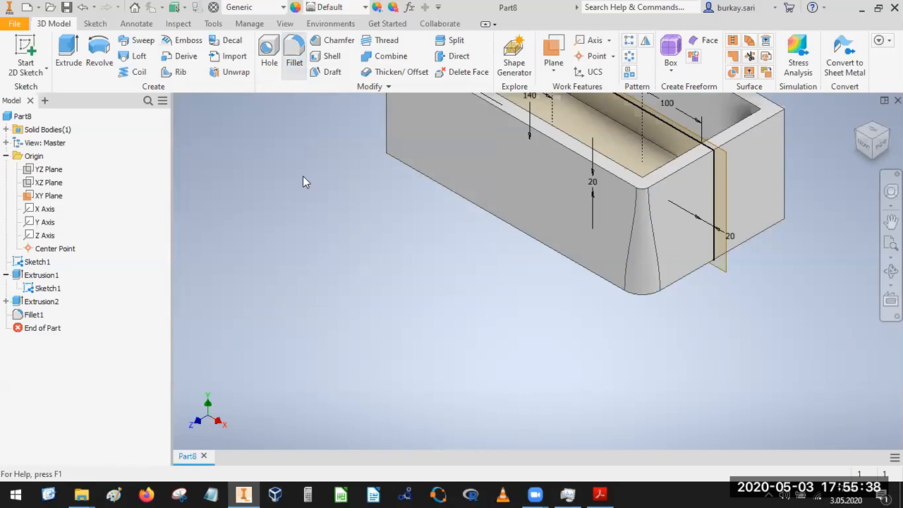
- Start a variable-radius Fillet on the vertical outer edge at the housing's right-back corner
{"action": "key", "text": "f"}
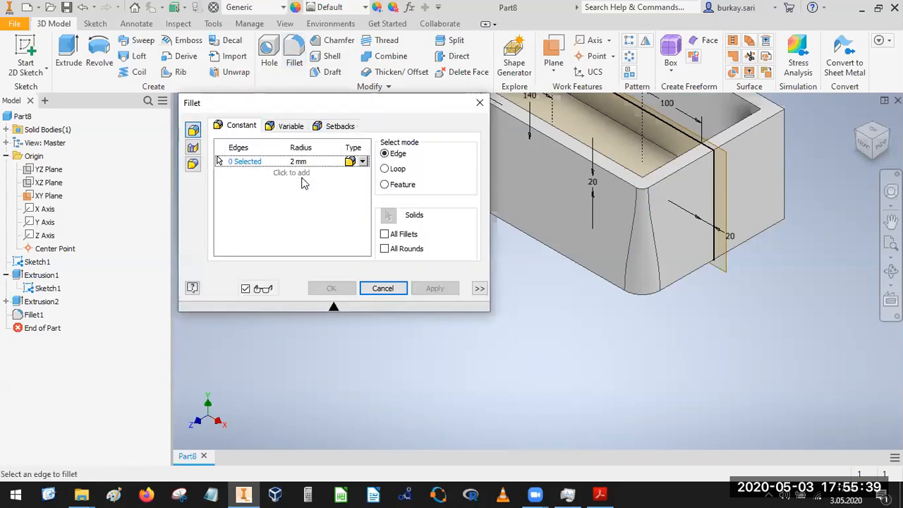
{"action": "left_click", "coordinate": [289, 126]}
{"action": "key", "text": "F6"}
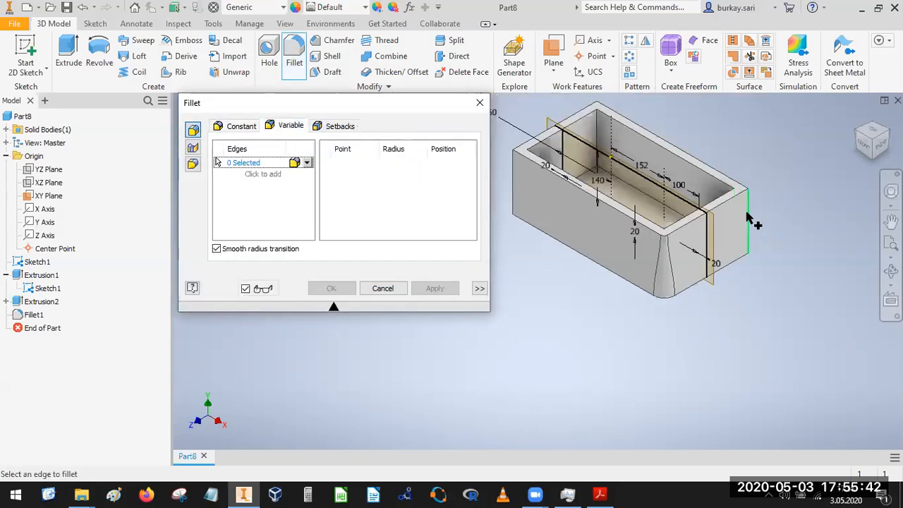
{"action": "left_click", "coordinate": [747, 218]}
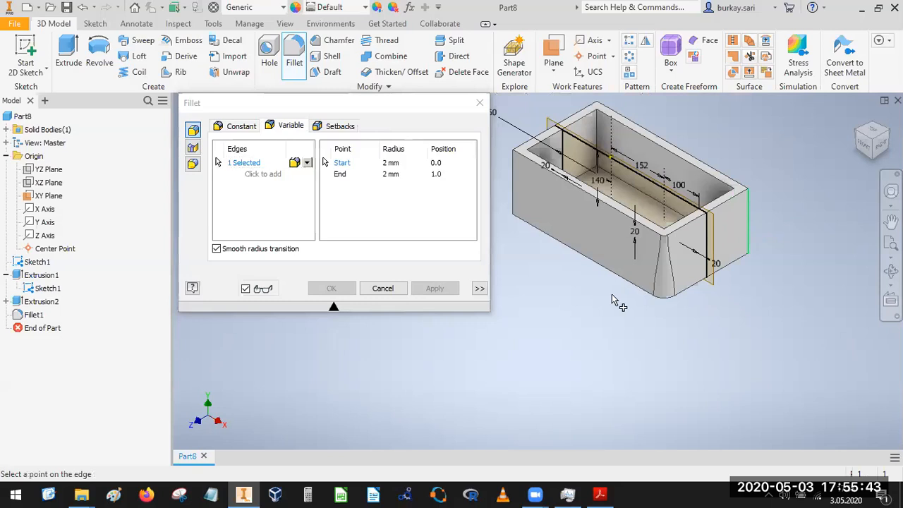
- Set the right-back corner fillet's start radius to 10 mm and end radius to 30 mm and apply it
{"action": "left_click", "coordinate": [390, 163]}
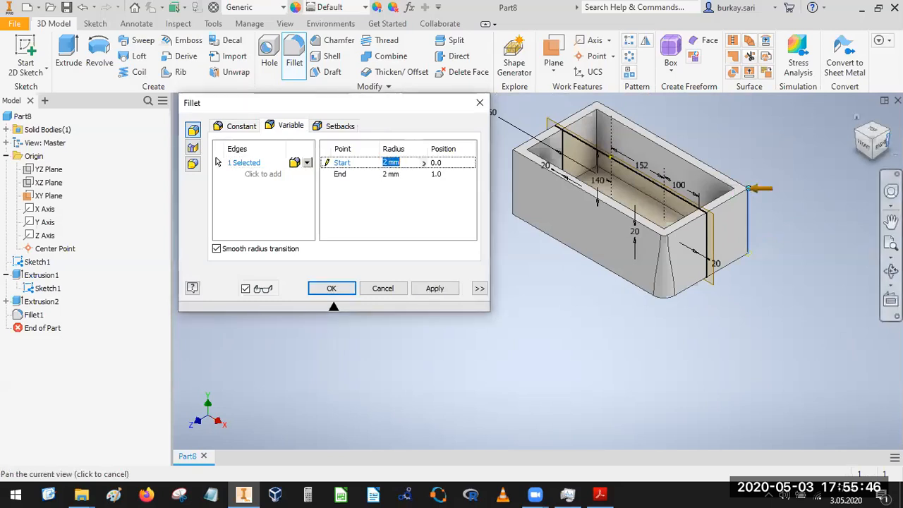
{"action": "left_click", "coordinate": [887, 129]}
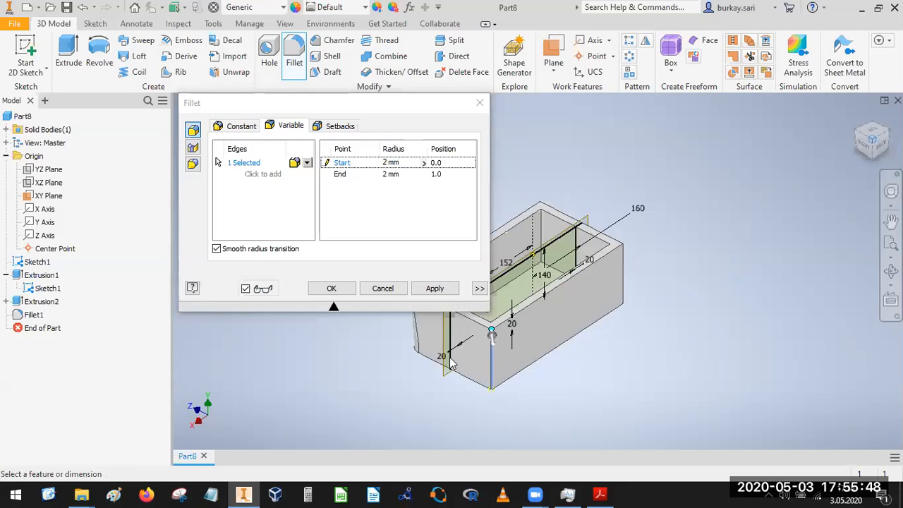
{"action": "type", "text": "10"}
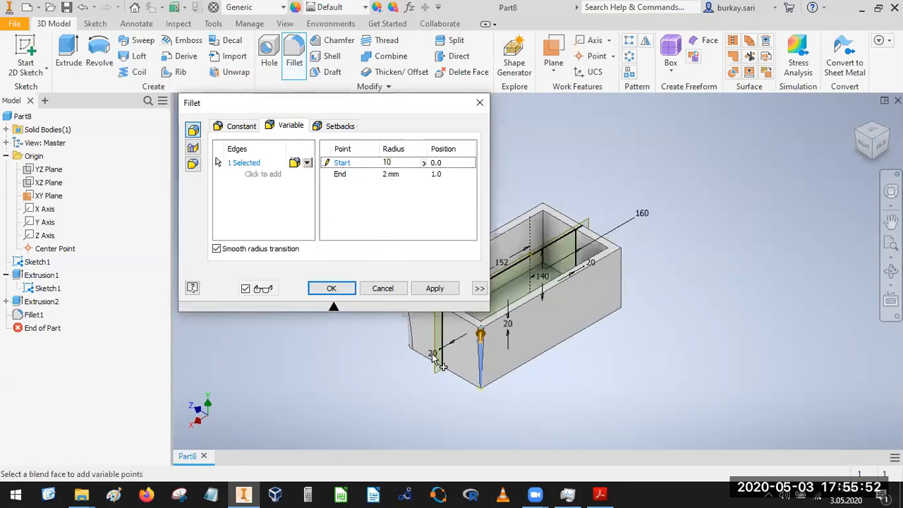
{"action": "scroll", "coordinate": [483, 337], "scroll_direction": "up", "scroll_amount": 5}
{"action": "scroll", "coordinate": [575, 234], "scroll_direction": "down", "scroll_amount": 5}
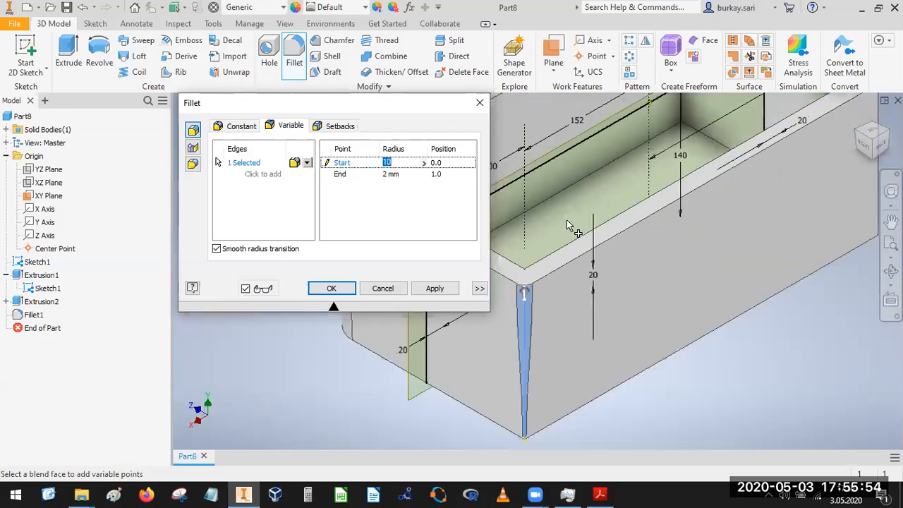
{"action": "middle_click_drag", "start_coordinate": [740, 268], "coordinate": [793, 244]}
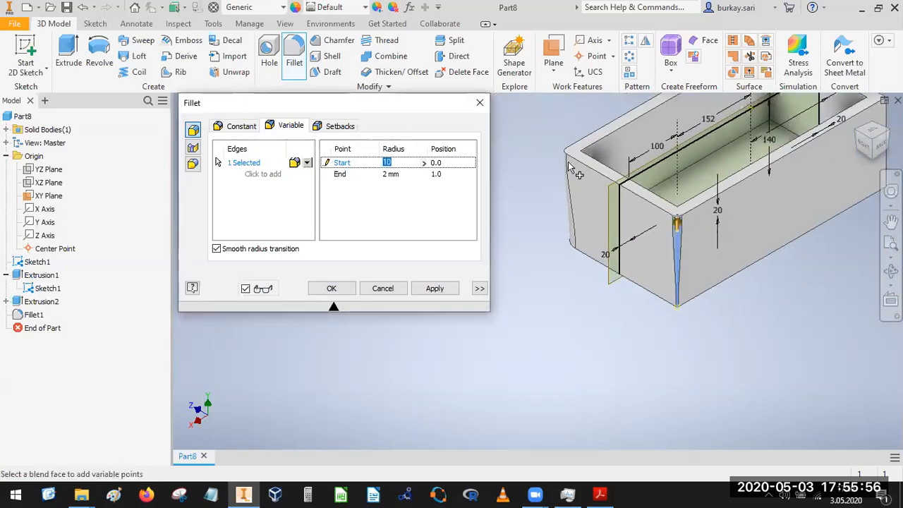
{"action": "left_click", "coordinate": [394, 174]}
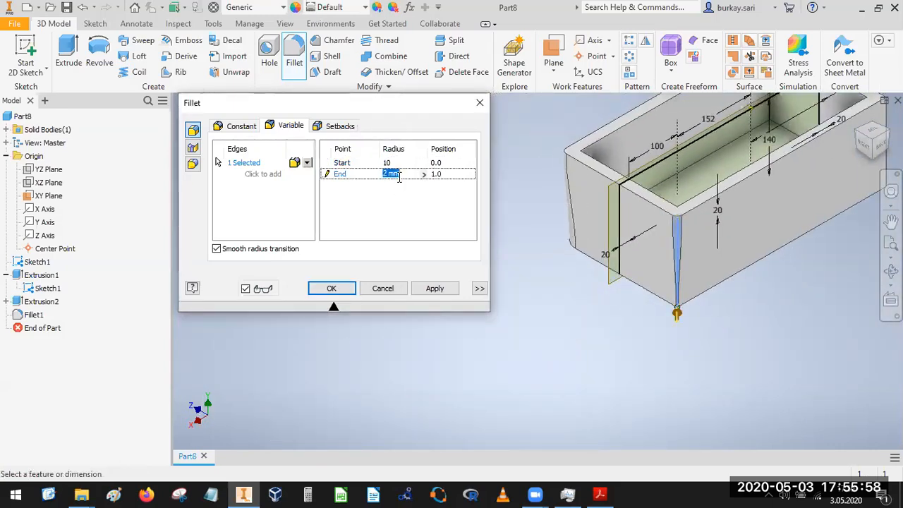
{"action": "type", "text": "30"}
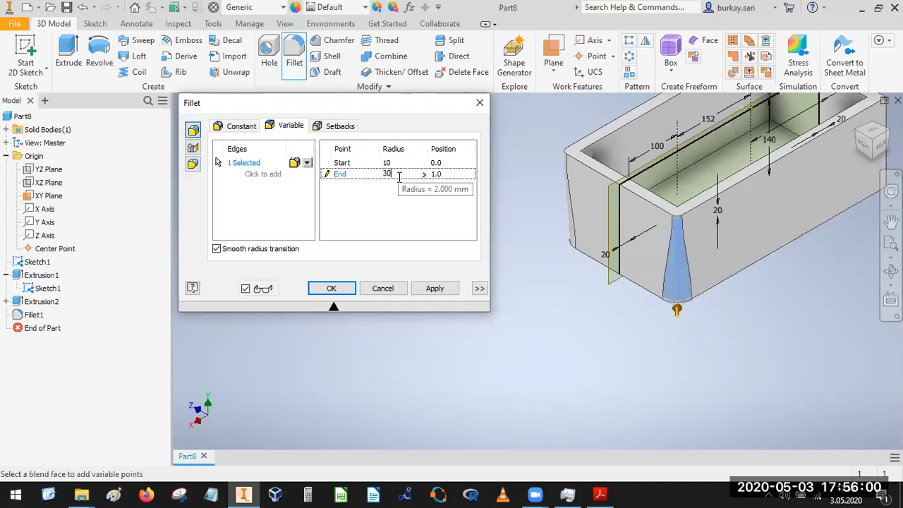
{"action": "left_click", "coordinate": [444, 293]}
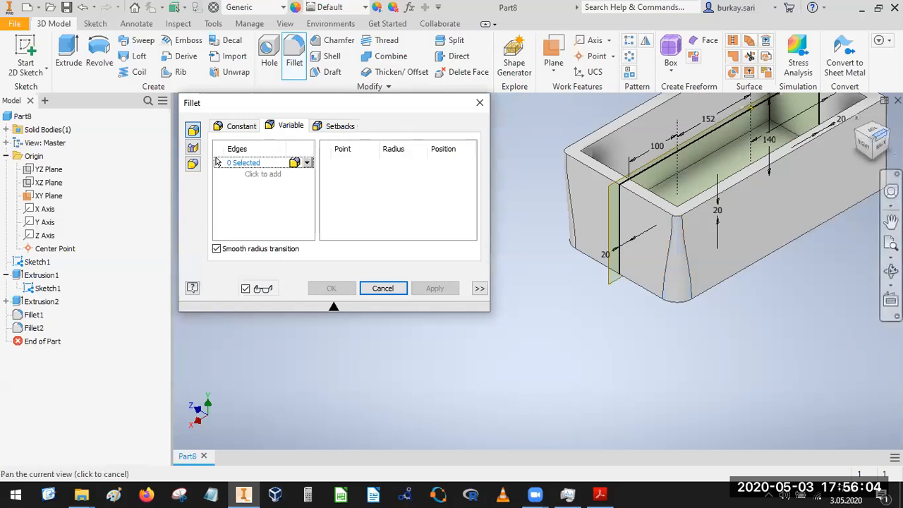
- Apply a variable fillet to the back-left vertical outer edge with start radius 30 mm at the base and end radius 10 mm at the rim
{"action": "left_click", "coordinate": [857, 118]}
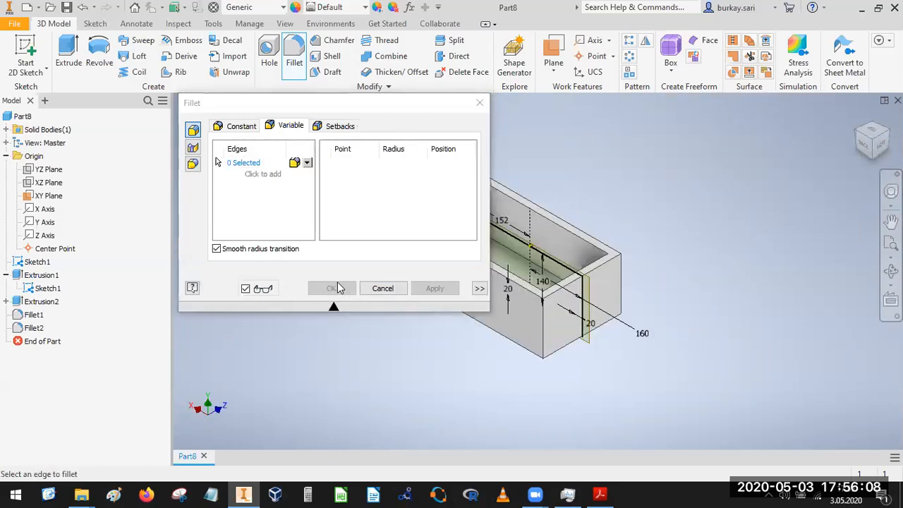
{"action": "middle_click_drag", "start_coordinate": [683, 288], "coordinate": [749, 236]}
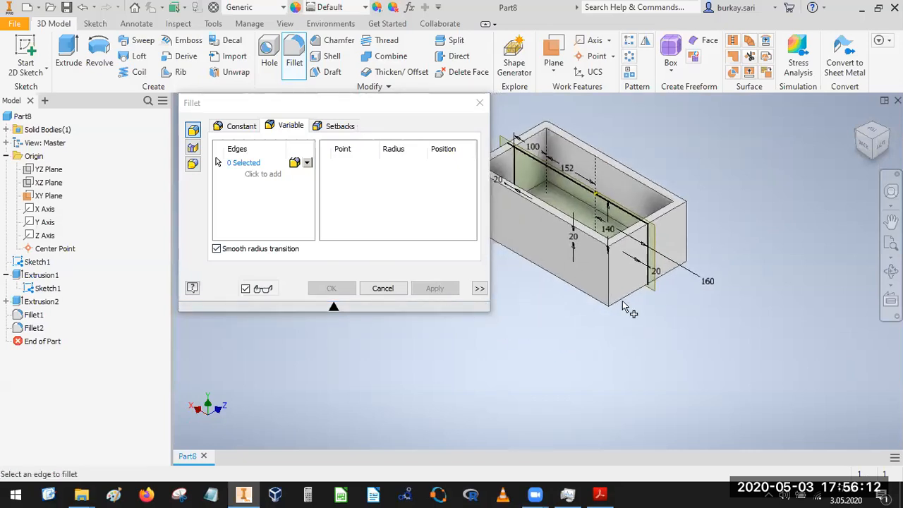
{"action": "left_click", "coordinate": [607, 269]}
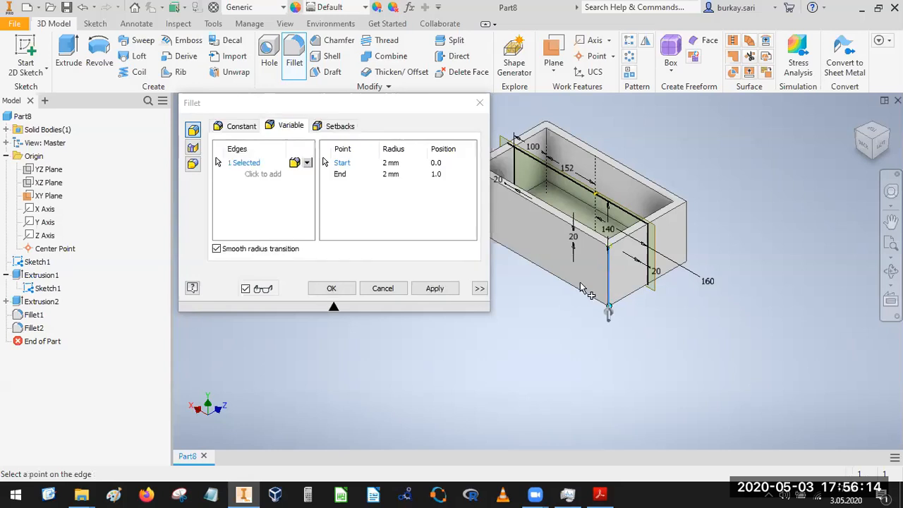
{"action": "left_click", "coordinate": [384, 163]}
{"action": "type", "text": "10"}
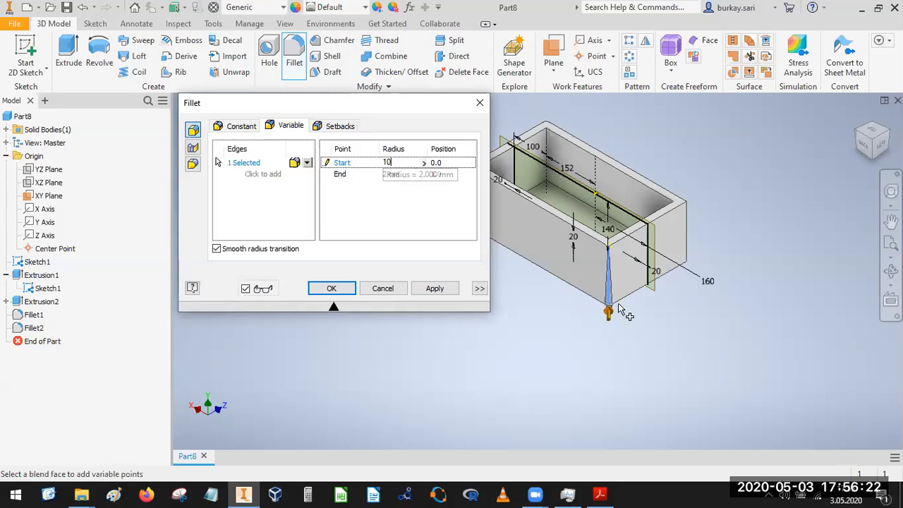
{"action": "left_click", "coordinate": [399, 167]}
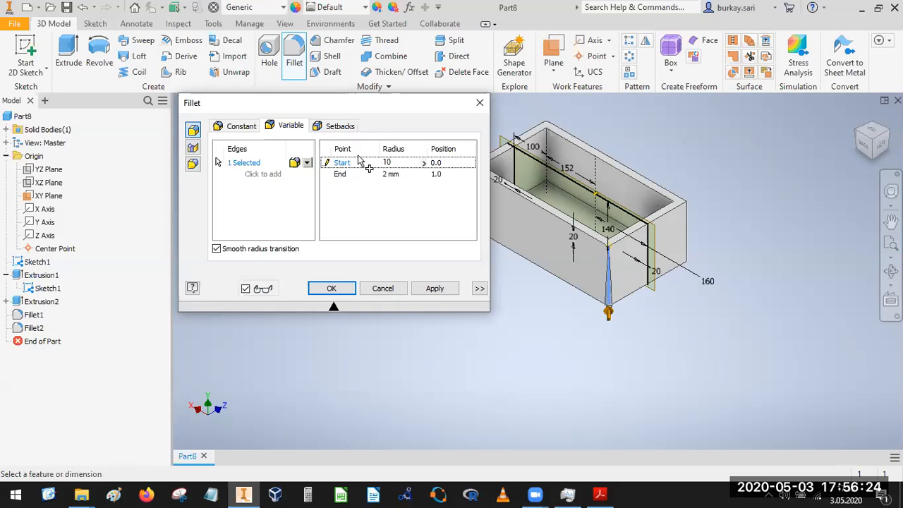
{"action": "type", "text": "30"}
{"action": "key", "text": "Return"}
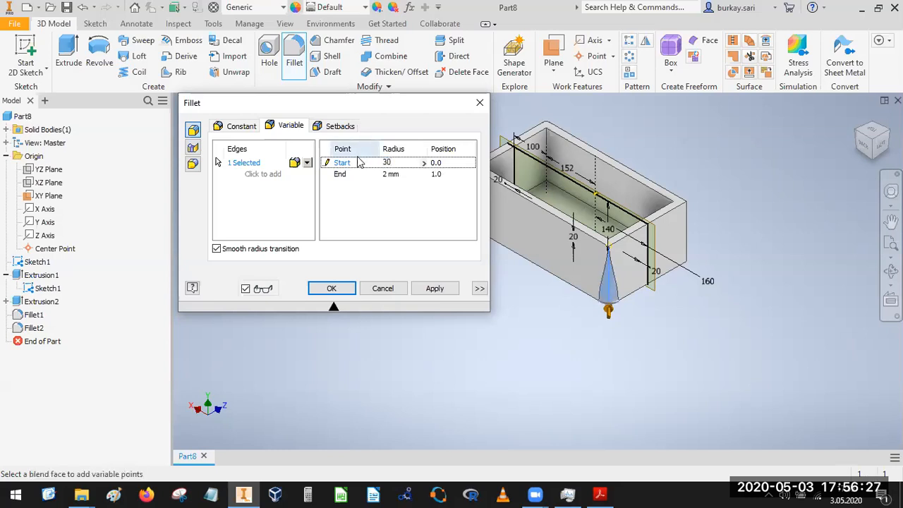
{"action": "left_click", "coordinate": [390, 173]}
{"action": "type", "text": "10"}
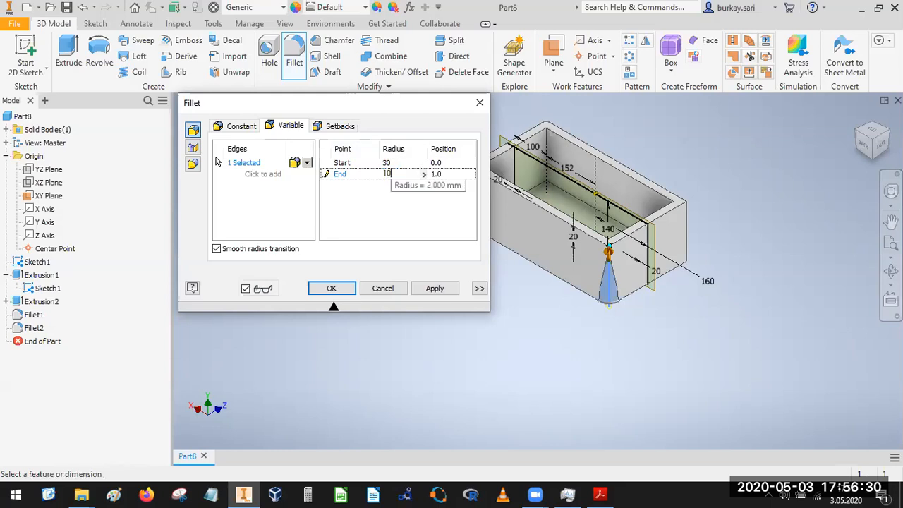
{"action": "left_click", "coordinate": [432, 293]}
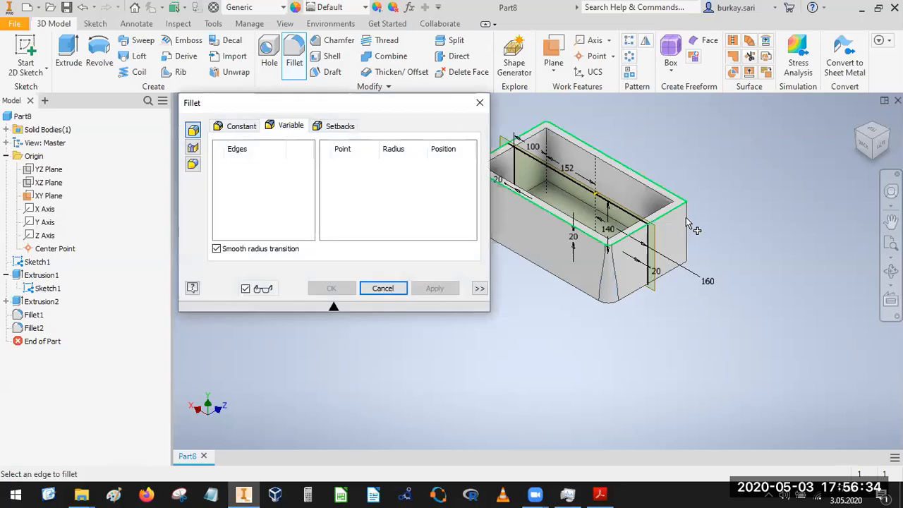
- Round the remaining vertical outer edge at the front-left corner with a variable fillet, start radius 10 mm and end radius 30 mm
{"action": "left_click", "coordinate": [686, 218]}
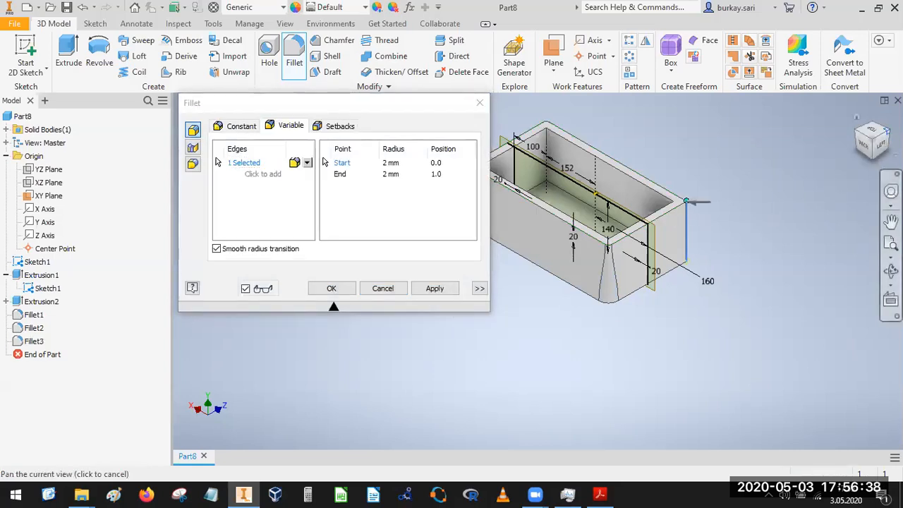
{"action": "left_click", "coordinate": [887, 131]}
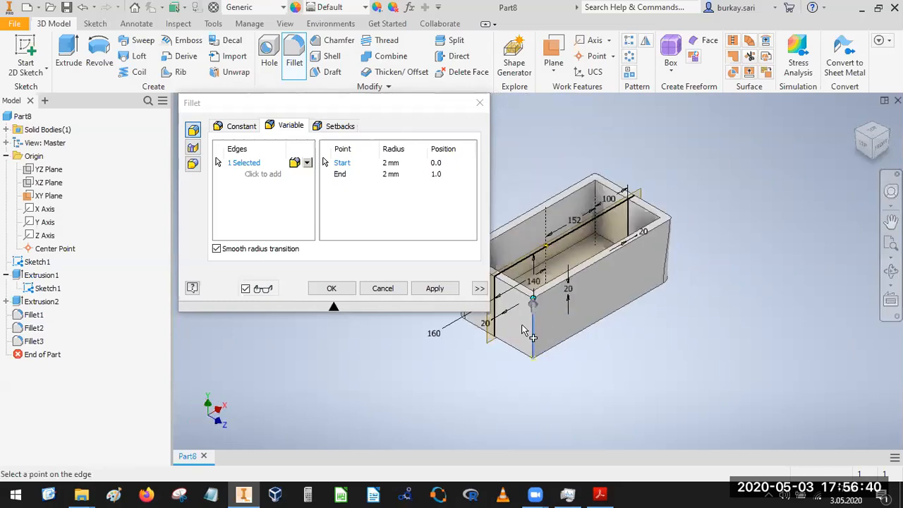
{"action": "scroll", "coordinate": [525, 332], "scroll_direction": "up", "scroll_amount": 3}
{"action": "left_click", "coordinate": [389, 163]}
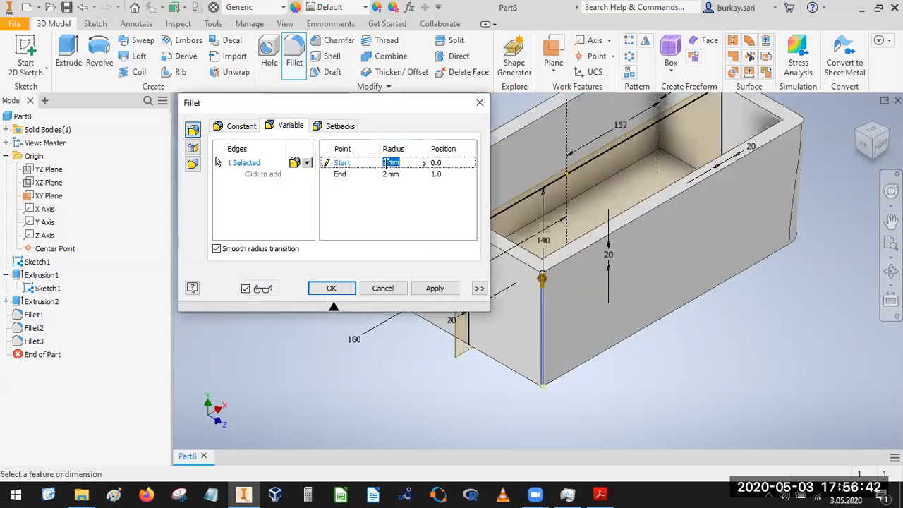
{"action": "type", "text": "10"}
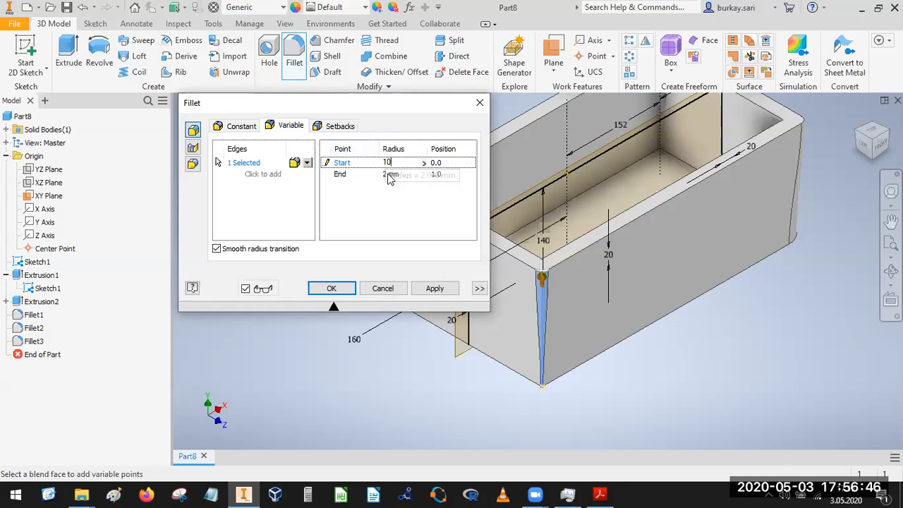
{"action": "left_click", "coordinate": [390, 176]}
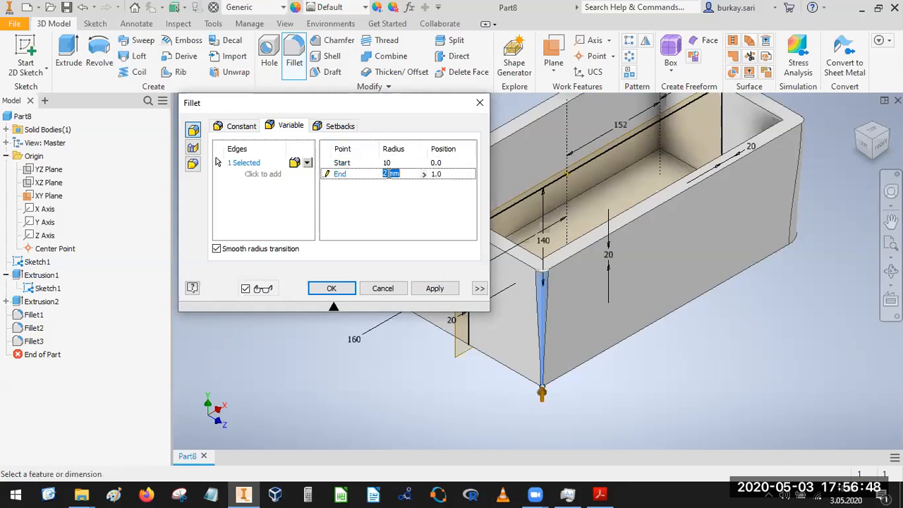
{"action": "type", "text": "30"}
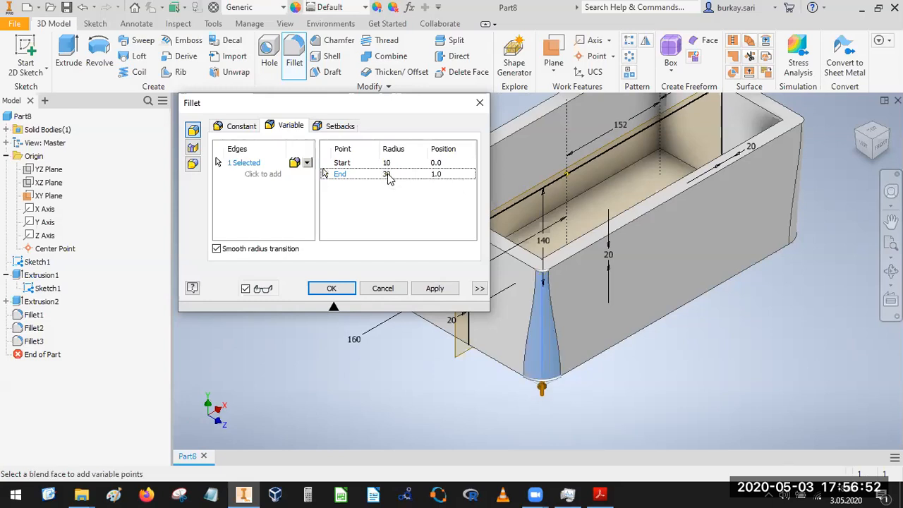
{"action": "left_click", "coordinate": [329, 289]}
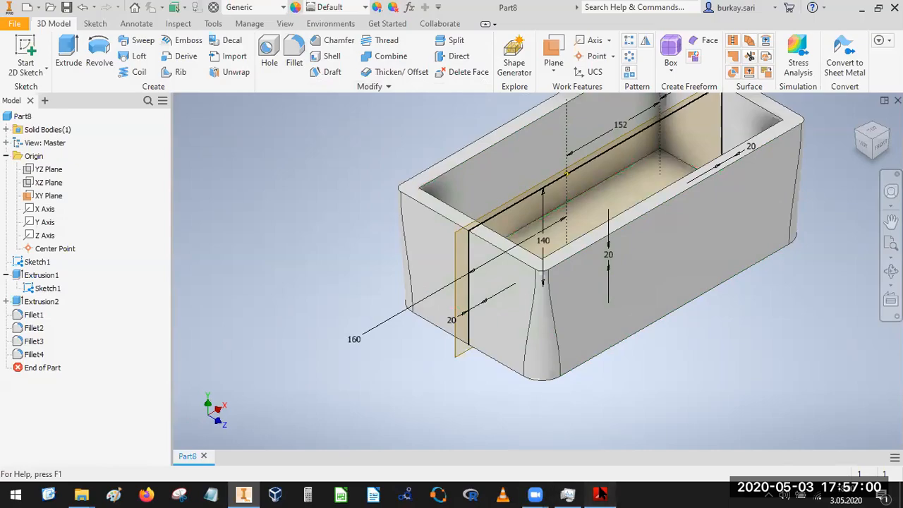
- Look up the housing's outer base edge radius in the PDF's front and section views and return to the Inventor model
{"action": "key", "text": "alt+Tab"}
{"action": "left_click_drag", "start_coordinate": [310, 252], "coordinate": [469, 98]}
{"action": "left_click_drag", "start_coordinate": [535, 367], "coordinate": [638, 337]}
{"action": "scroll", "coordinate": [638, 337], "scroll_direction": "up", "scroll_amount": 3}
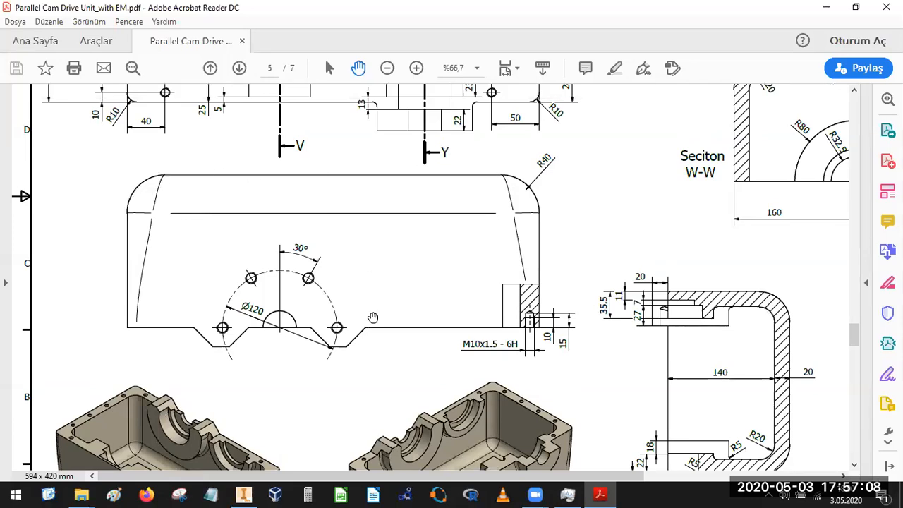
{"action": "scroll", "coordinate": [372, 317], "scroll_direction": "down", "scroll_amount": 3}
{"action": "scroll", "coordinate": [240, 325], "scroll_direction": "right", "scroll_amount": 2}
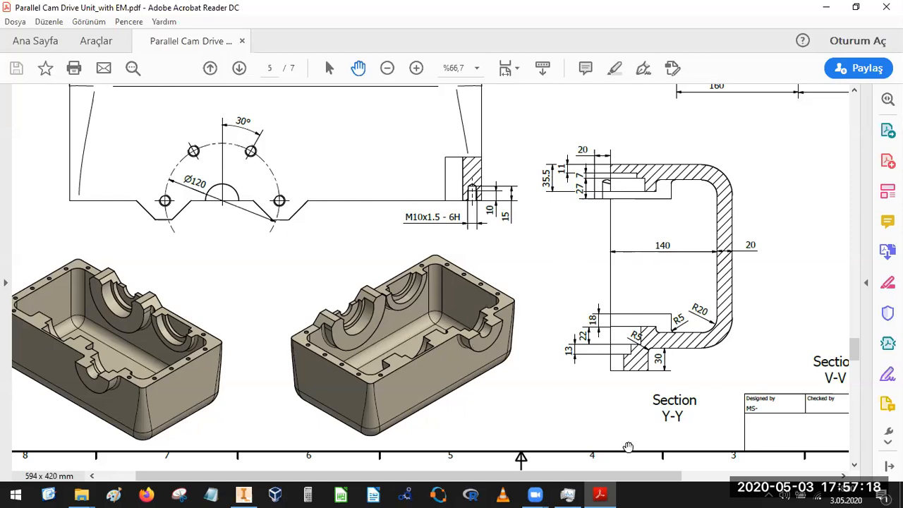
{"action": "key", "text": "alt+Tab"}
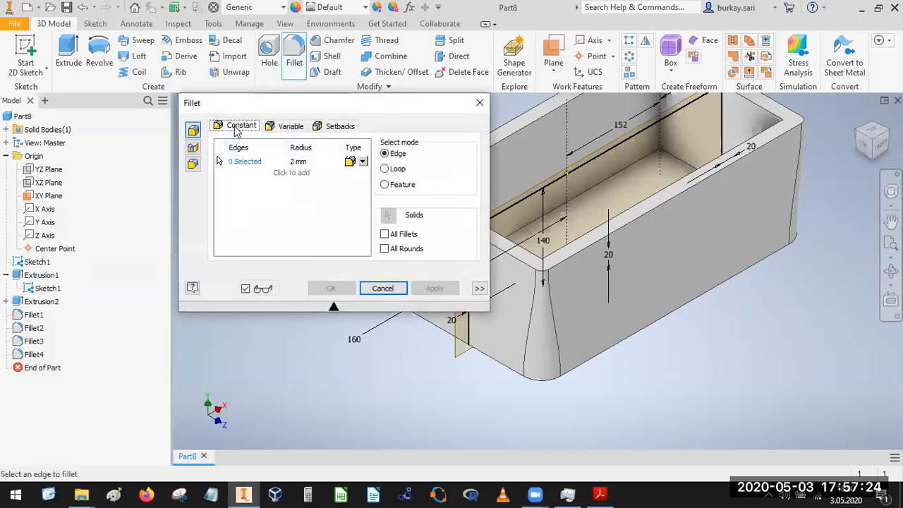
- Fillet the outer edge loop around the housing's base with a constant 40 mm radius
{"action": "left_click", "coordinate": [620, 355]}
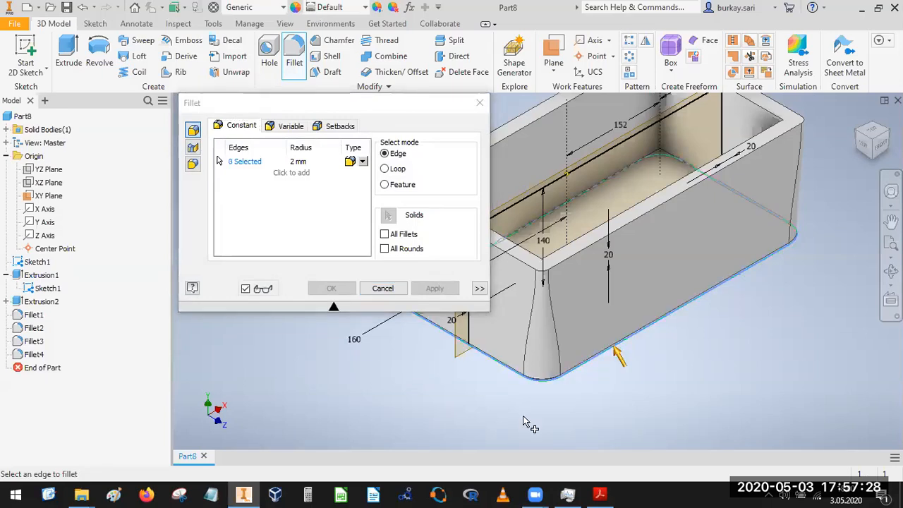
{"action": "left_click", "coordinate": [302, 162]}
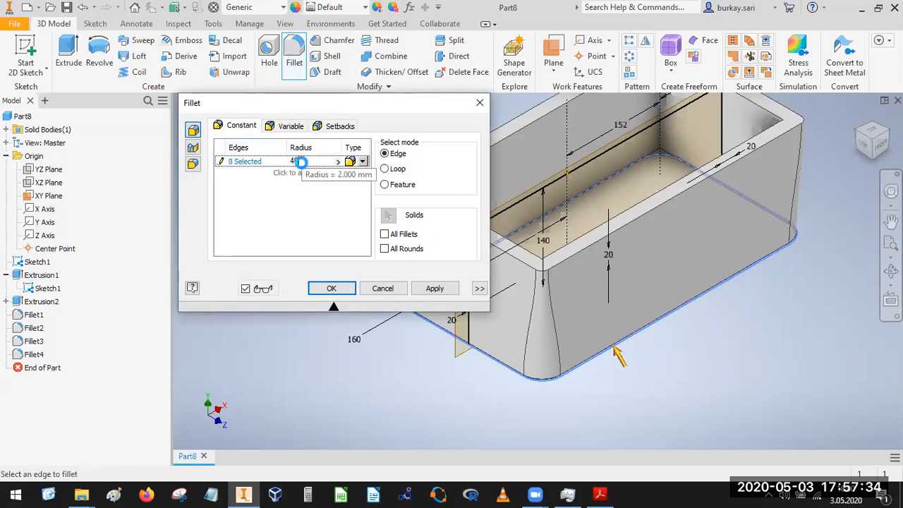
{"action": "left_click", "coordinate": [330, 289]}
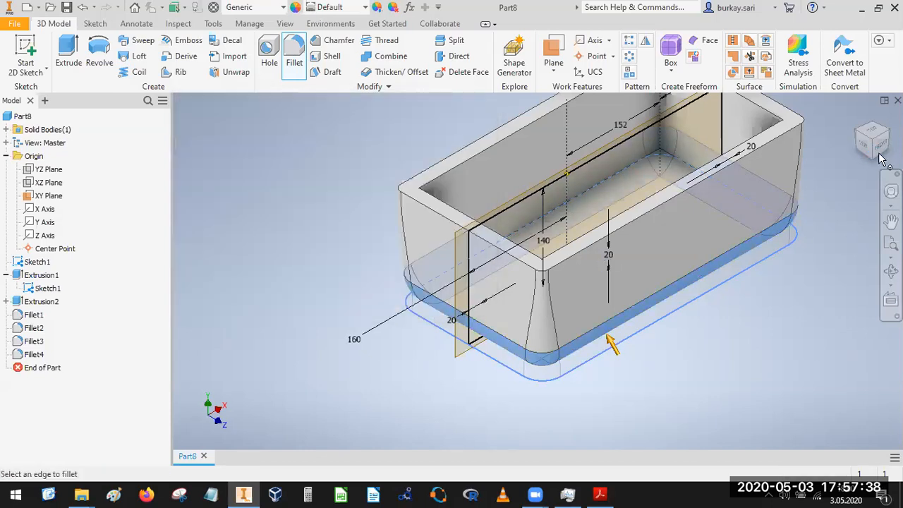
- Inspect the rounded base from the front, look up the inner corner radius in the PDF's top view, and return to Inventor
{"action": "left_click", "coordinate": [880, 149]}
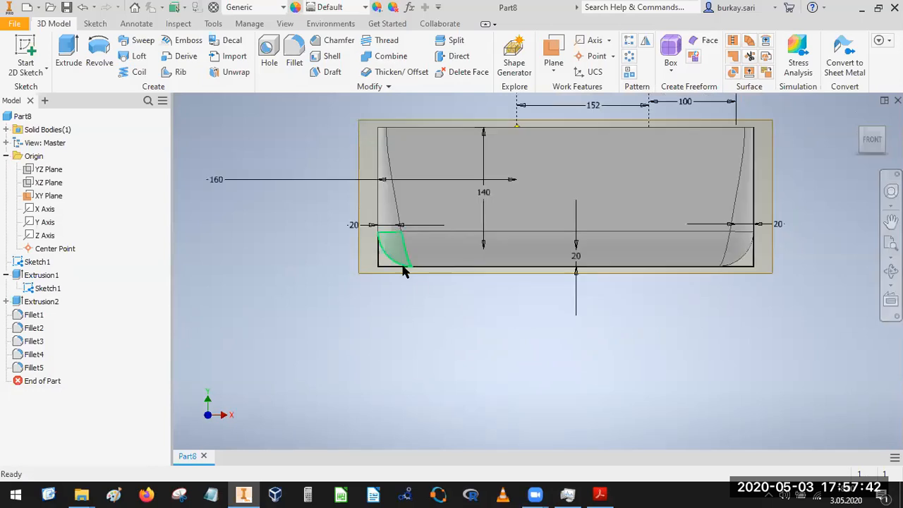
{"action": "left_click", "coordinate": [865, 133]}
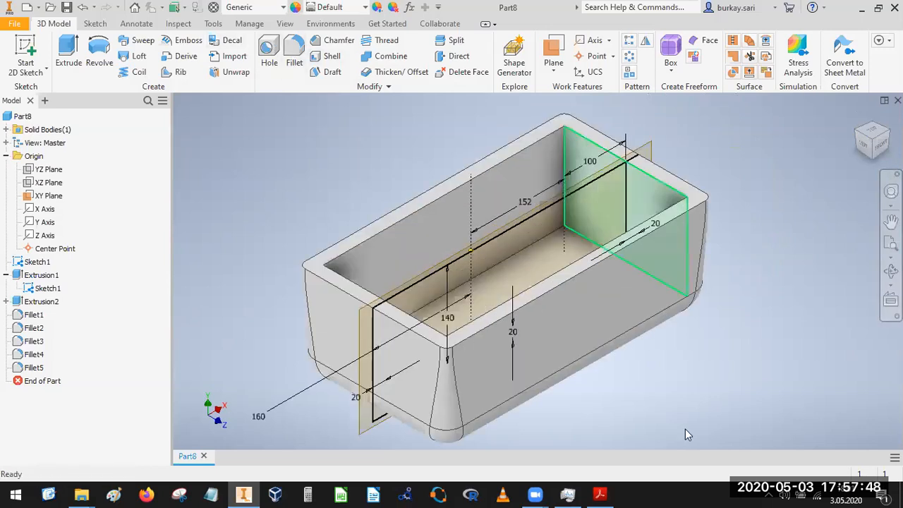
{"action": "key", "text": "alt+Tab"}
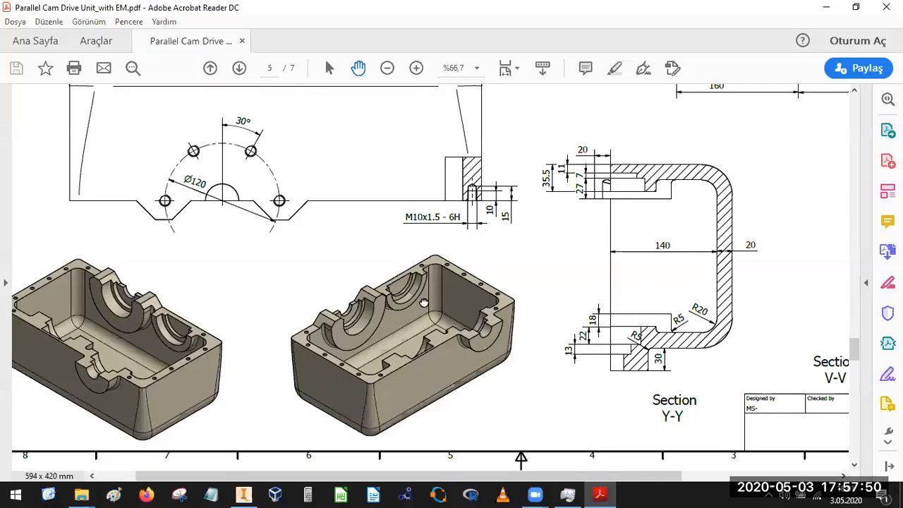
{"action": "scroll", "coordinate": [507, 205], "scroll_direction": "up", "scroll_amount": 5}
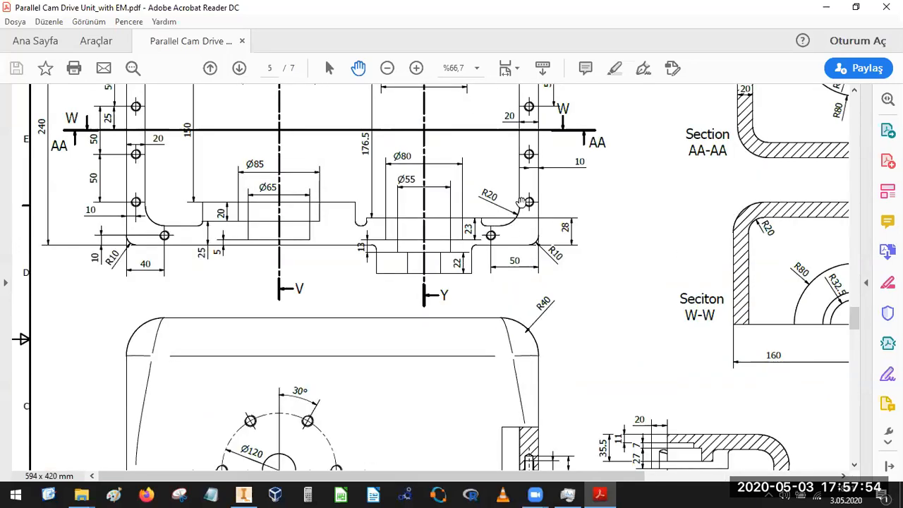
{"action": "scroll", "coordinate": [282, 278], "scroll_direction": "up", "scroll_amount": 3}
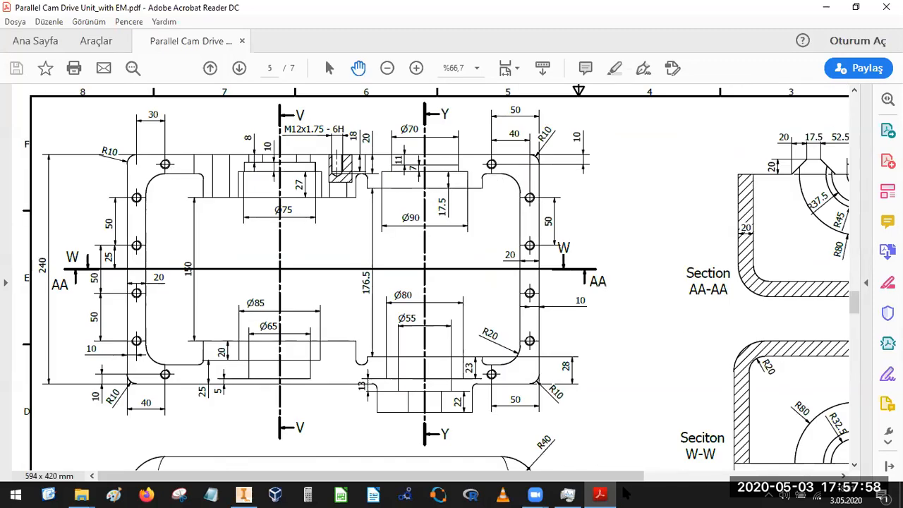
{"action": "key", "text": "alt+Tab"}
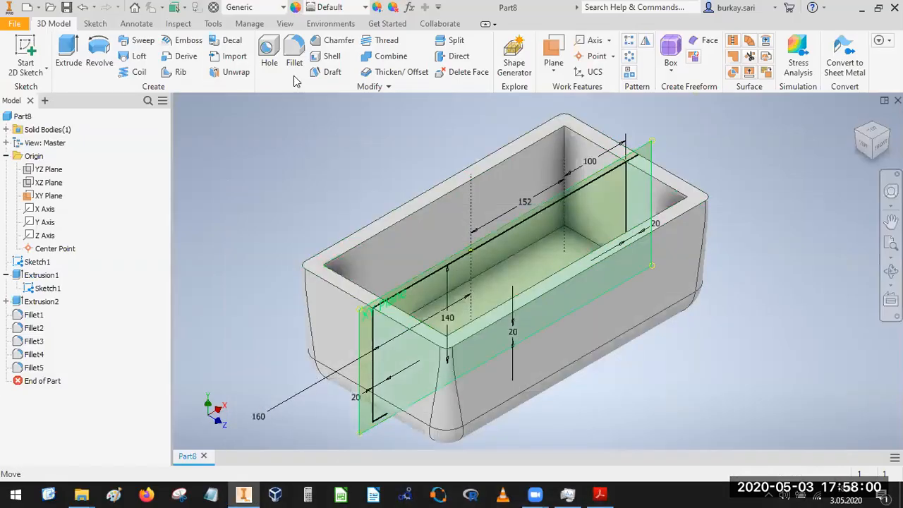
- Fillet the four vertical inner corner edges of the cavity with a constant 20 mm radius
{"action": "key", "text": "f"}
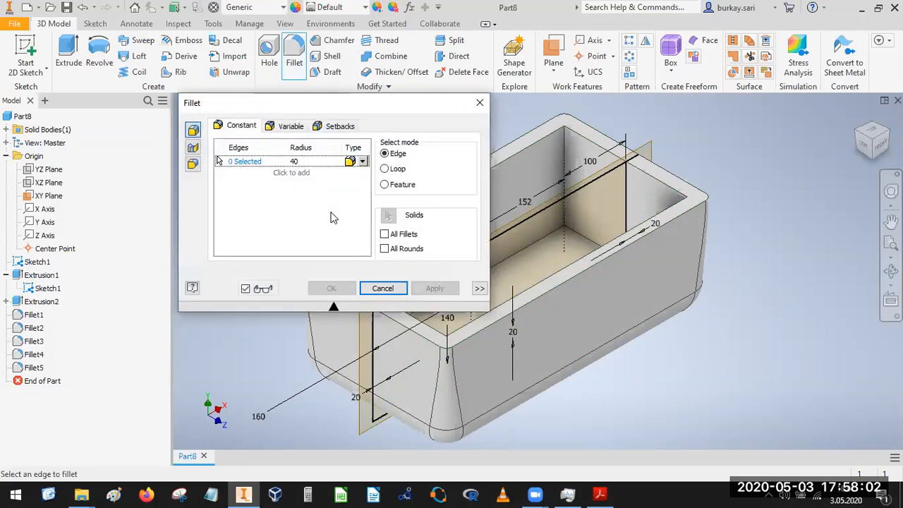
{"action": "left_click", "coordinate": [309, 162]}
{"action": "type", "text": "2"}
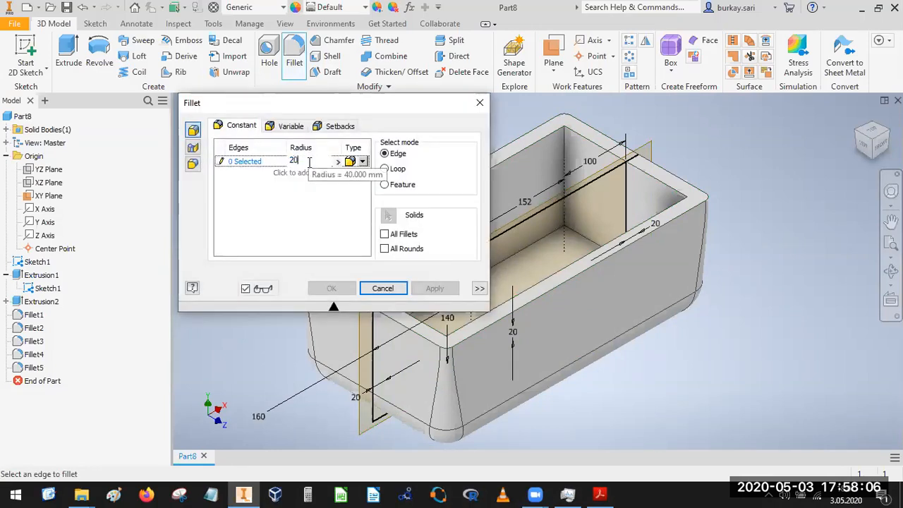
{"action": "left_click", "coordinate": [564, 152]}
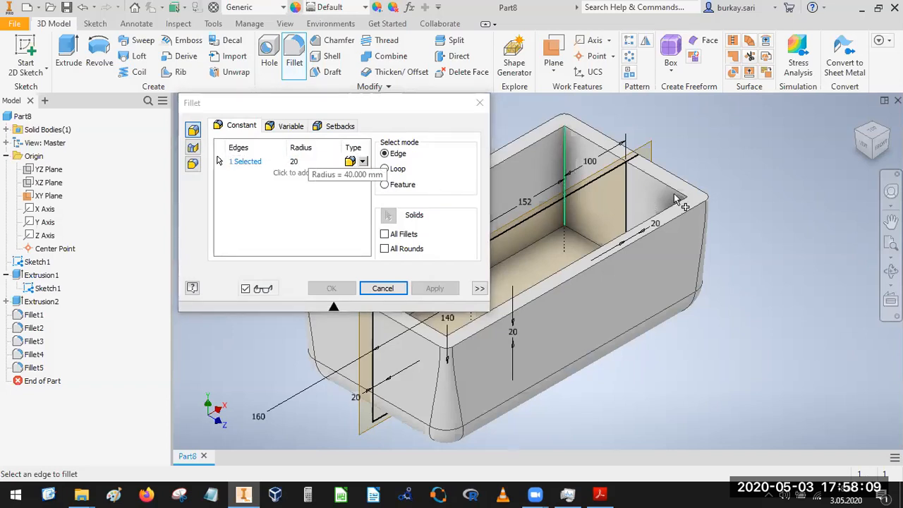
{"action": "left_click", "coordinate": [858, 141]}
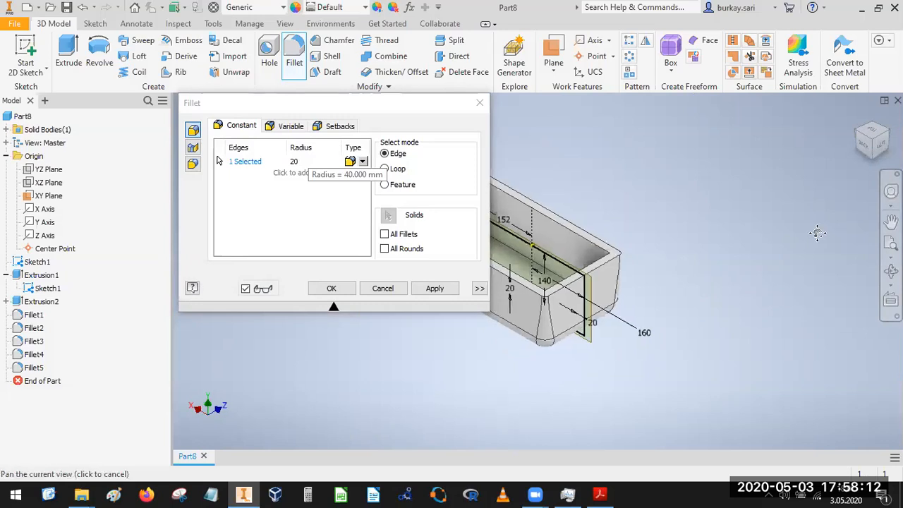
{"action": "middle_click_drag", "start_coordinate": [679, 250], "coordinate": [817, 233]}
{"action": "left_click", "coordinate": [622, 198]}
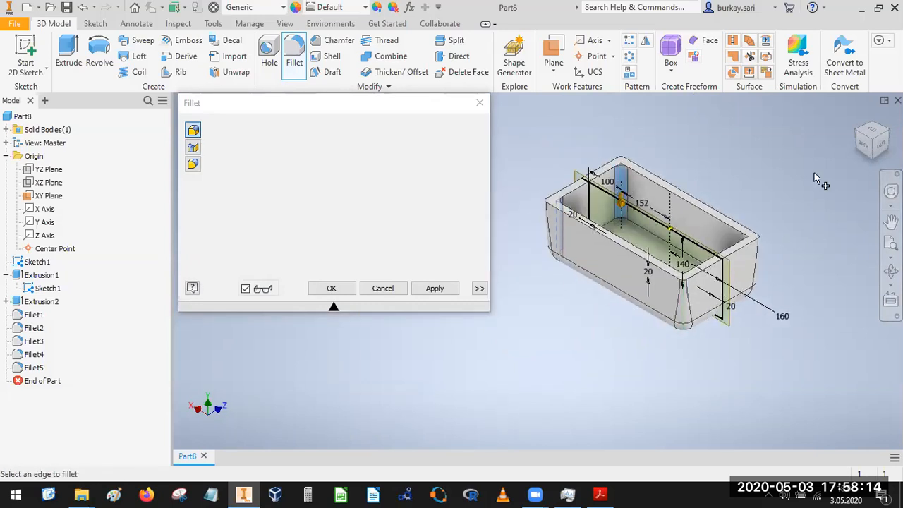
{"action": "left_click", "coordinate": [853, 152]}
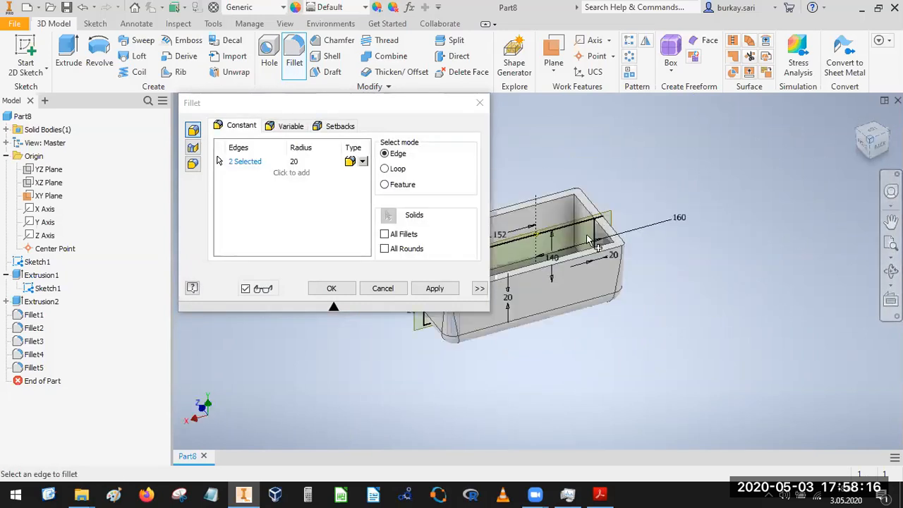
{"action": "scroll", "coordinate": [606, 220], "scroll_direction": "down", "scroll_amount": 3}
{"action": "left_click", "coordinate": [610, 215]}
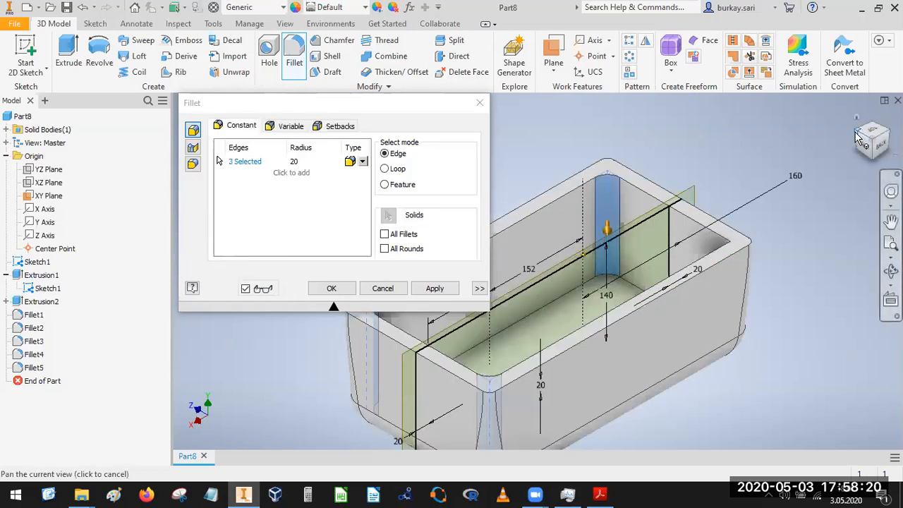
{"action": "left_click", "coordinate": [858, 137]}
{"action": "left_click", "coordinate": [534, 250]}
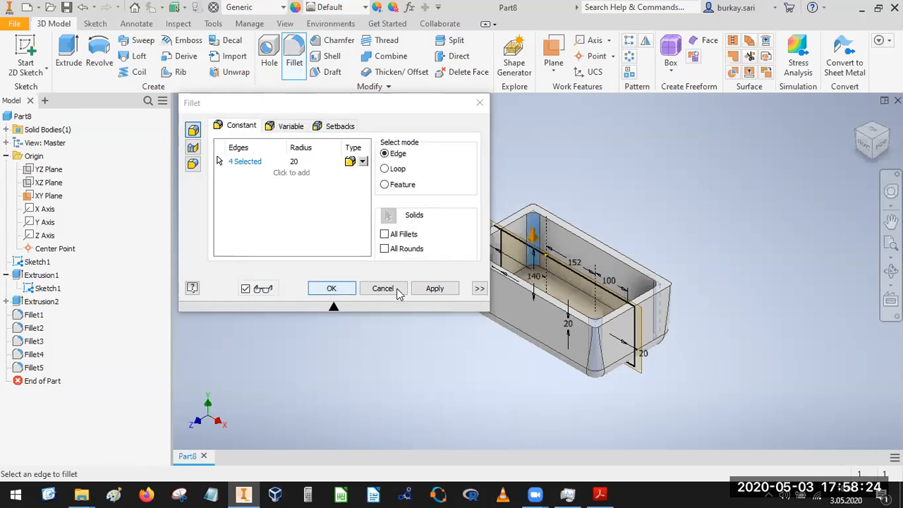
{"action": "left_click", "coordinate": [434, 288]}
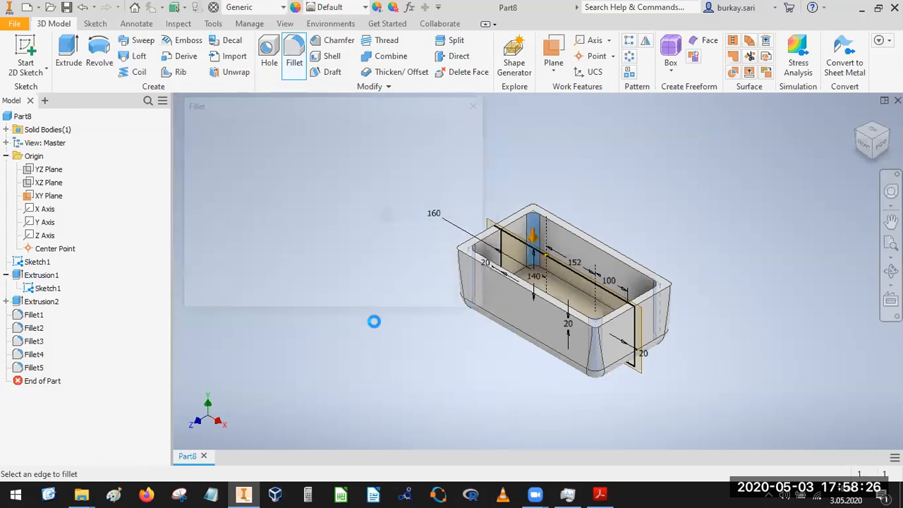
- Fillet the edge loop around the cavity floor with a constant 20 mm radius, checking the value in the PDF's Section W-W
{"action": "key", "text": "F6"}
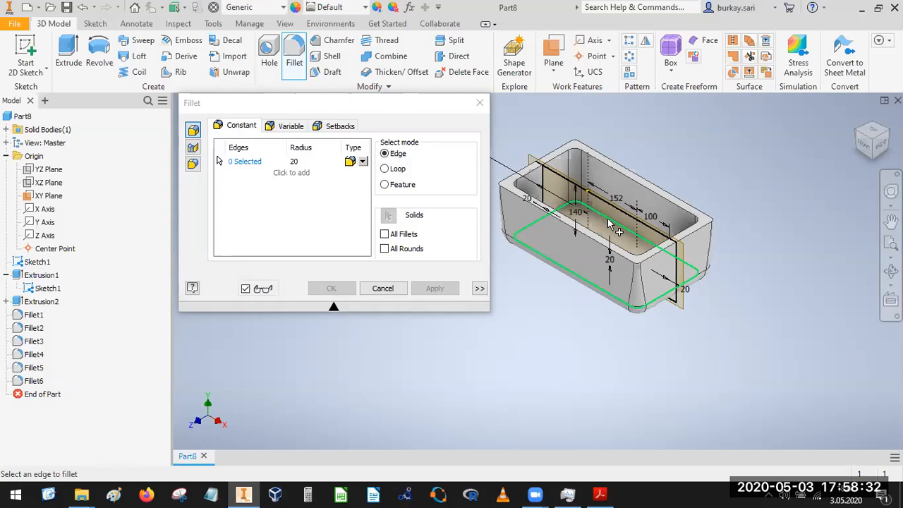
{"action": "left_click", "coordinate": [891, 220]}
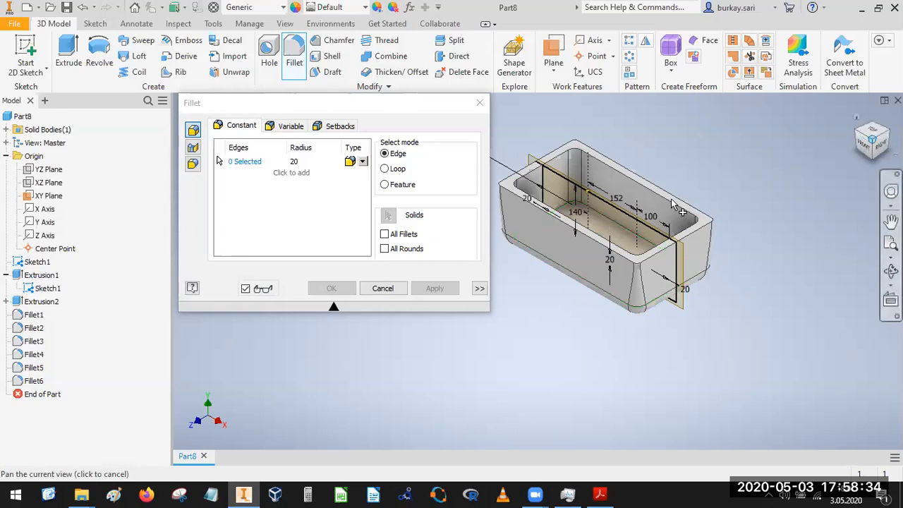
{"action": "key", "text": "Escape"}
{"action": "left_click", "coordinate": [621, 229]}
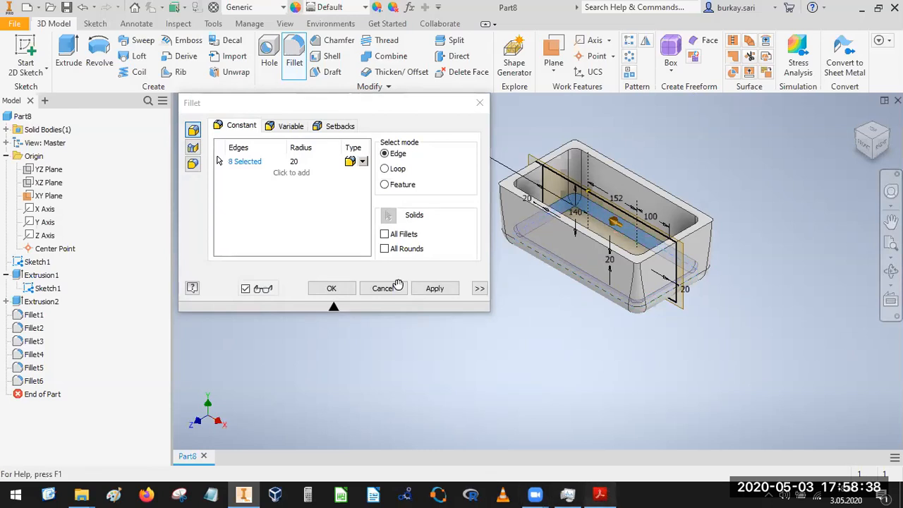
{"action": "key", "text": "alt+Tab"}
{"action": "left_click_drag", "start_coordinate": [324, 153], "coordinate": [271, 47]}
{"action": "left_click_drag", "start_coordinate": [708, 254], "coordinate": [594, 238]}
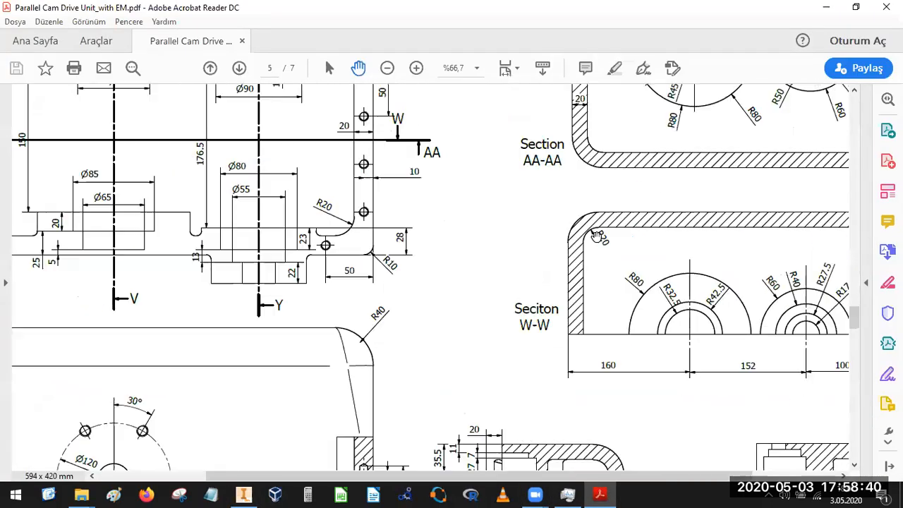
{"action": "left_click_drag", "start_coordinate": [572, 276], "coordinate": [409, 412]}
{"action": "left_click_drag", "start_coordinate": [697, 401], "coordinate": [674, 327]}
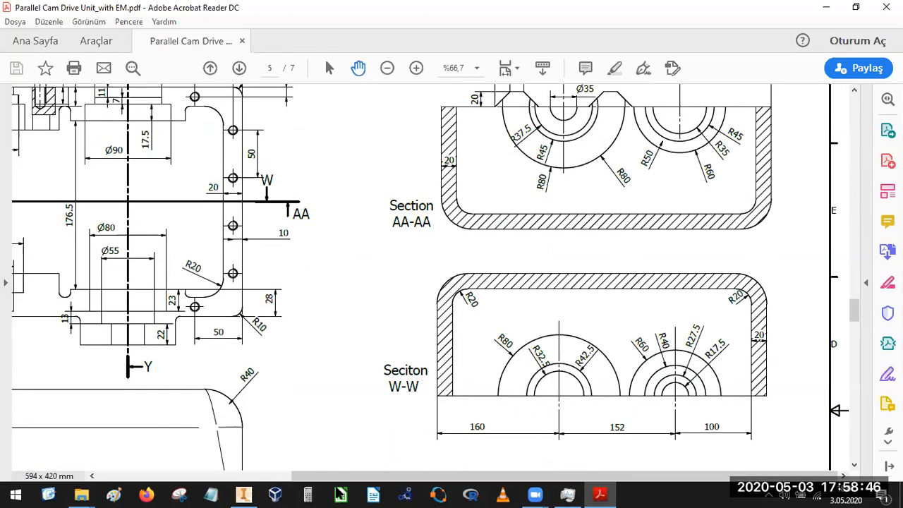
{"action": "left_click", "coordinate": [243, 494]}
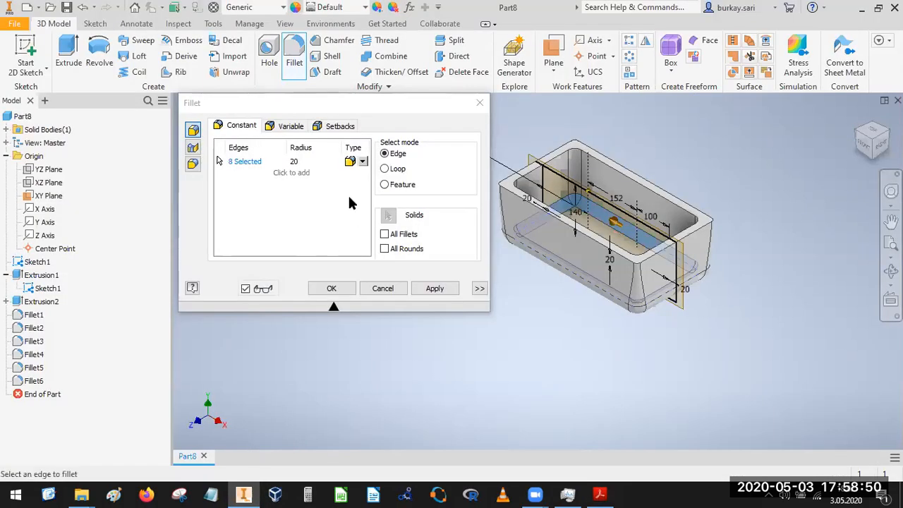
{"action": "left_click", "coordinate": [317, 288]}
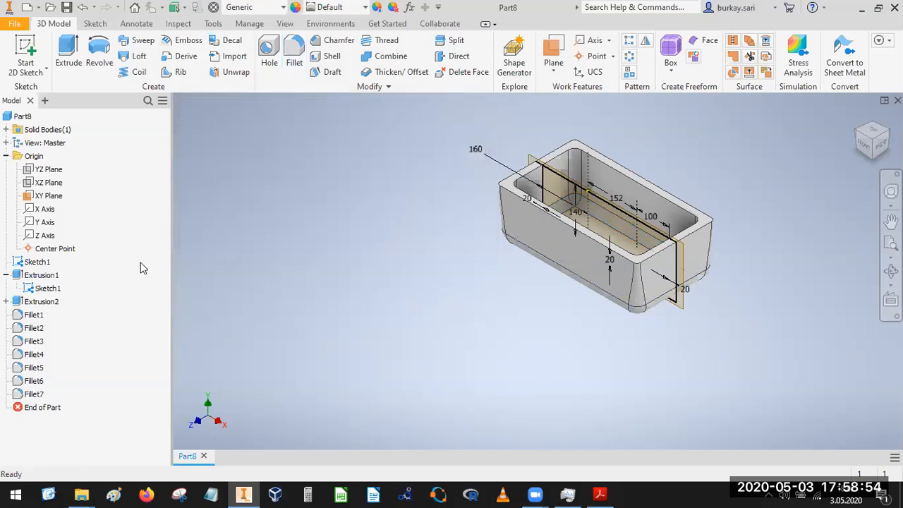
- Hide Sketch1, inspect the filleted housing from the front and in isometric view, and make the sketch visible again
{"action": "right_click", "coordinate": [31, 264]}
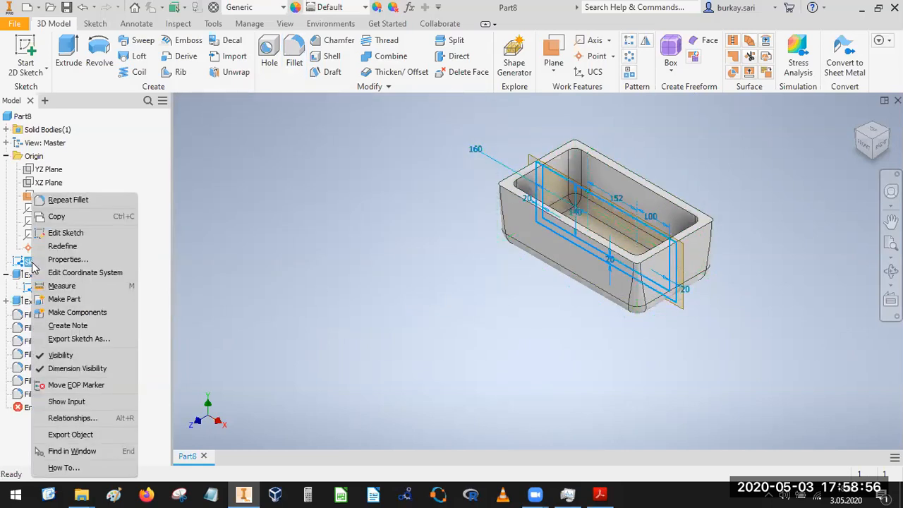
{"action": "left_click", "coordinate": [61, 354]}
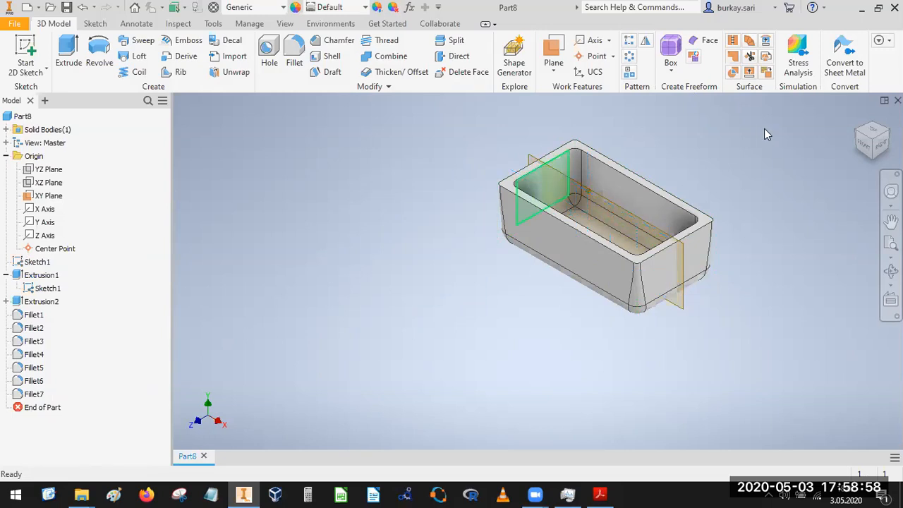
{"action": "left_click", "coordinate": [868, 143]}
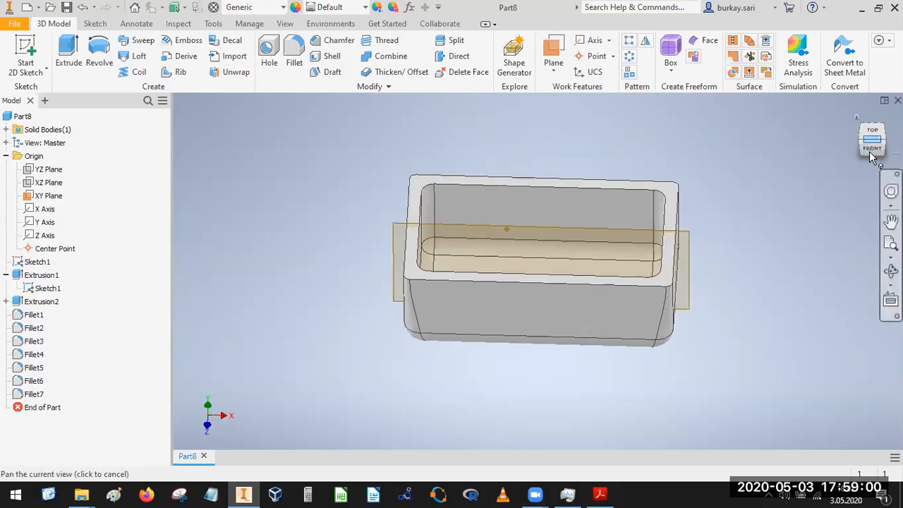
{"action": "left_click", "coordinate": [871, 154]}
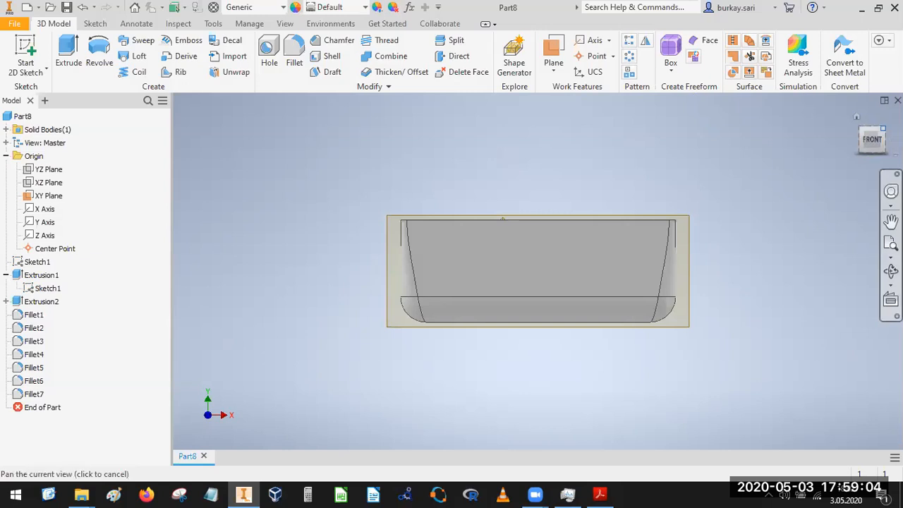
{"action": "left_click", "coordinate": [883, 129]}
{"action": "left_click", "coordinate": [31, 263]}
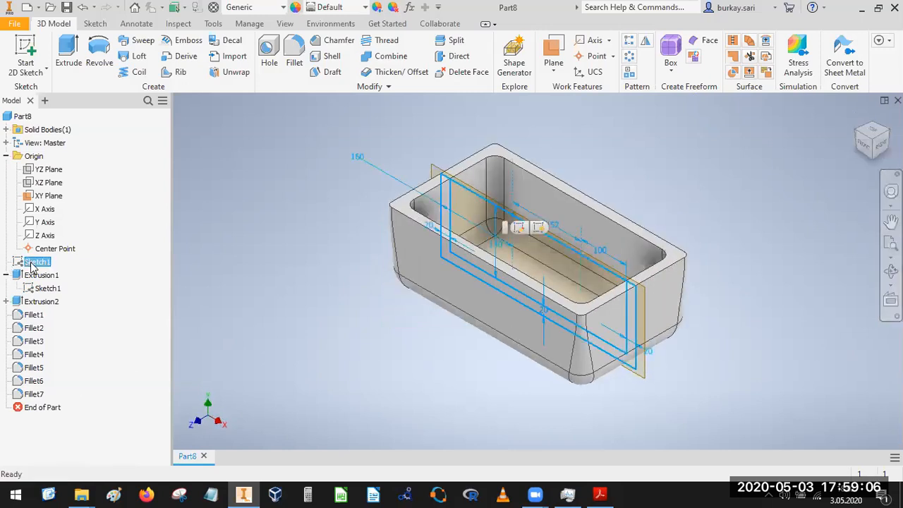
{"action": "right_click", "coordinate": [31, 265]}
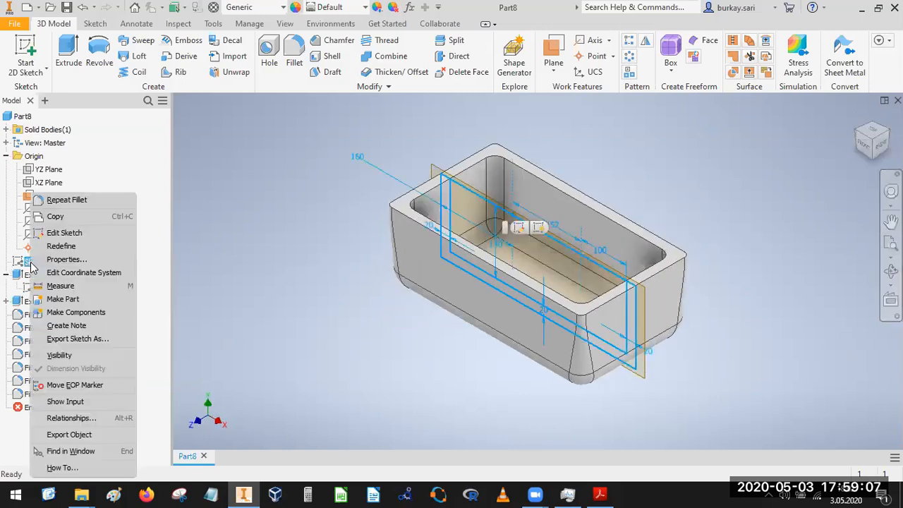
{"action": "left_click", "coordinate": [67, 355]}
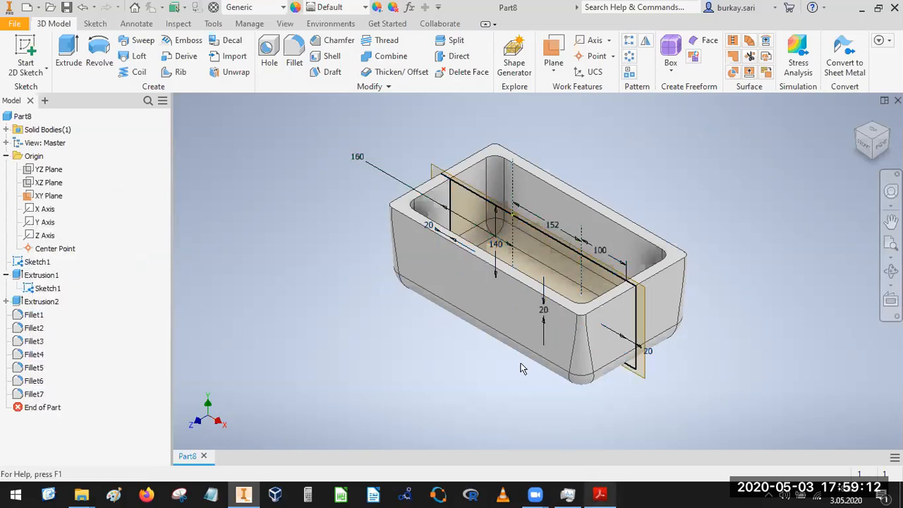
- Examine the housing's isometric views and Section Y-Y in the PDF for the shape of the bearing supports on the side walls
{"action": "left_click", "coordinate": [600, 495]}
{"action": "mouse_move", "coordinate": [385, 228]}
{"action": "left_mouse_down"}
{"action": "mouse_move", "coordinate": [526, 207]}
{"action": "mouse_move", "coordinate": [531, 187]}
{"action": "left_mouse_up"}
{"action": "left_click_drag", "start_coordinate": [415, 308], "coordinate": [426, 340]}
{"action": "left_click_drag", "start_coordinate": [439, 248], "coordinate": [435, 291]}
{"action": "mouse_move", "coordinate": [636, 253]}
{"action": "left_mouse_down"}
{"action": "mouse_move", "coordinate": [432, 206]}
{"action": "mouse_move", "coordinate": [433, 196]}
{"action": "left_mouse_up"}
{"action": "left_click_drag", "start_coordinate": [411, 351], "coordinate": [594, 39]}
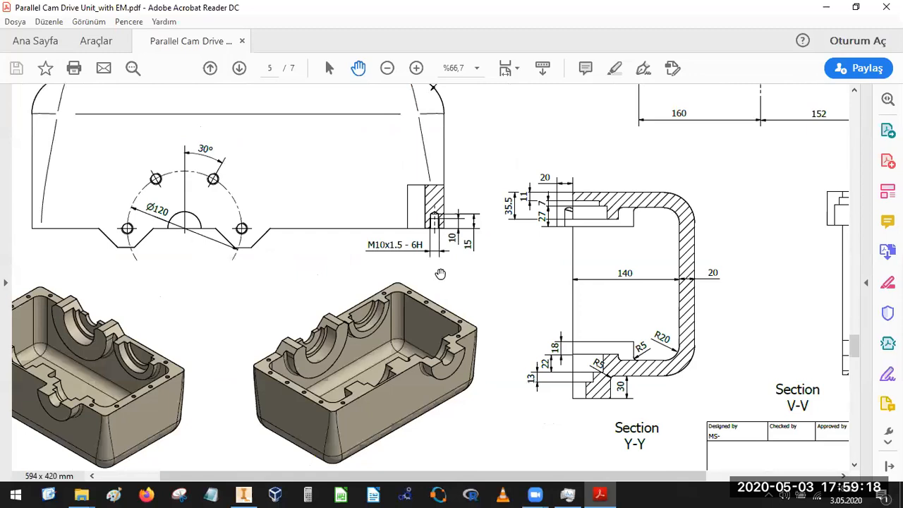
{"action": "left_click_drag", "start_coordinate": [440, 273], "coordinate": [516, 246]}
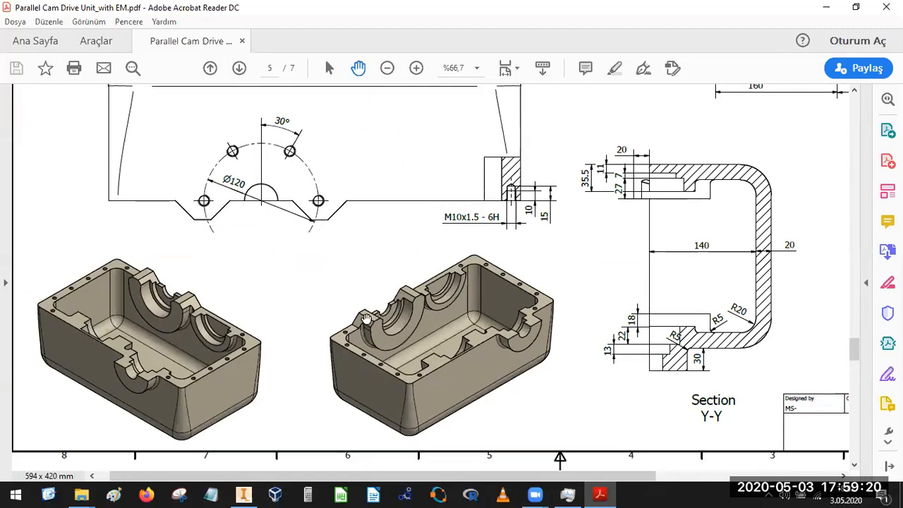
{"action": "scroll", "coordinate": [362, 342], "scroll_direction": "up", "scroll_amount": 3, "text": "ctrl"}
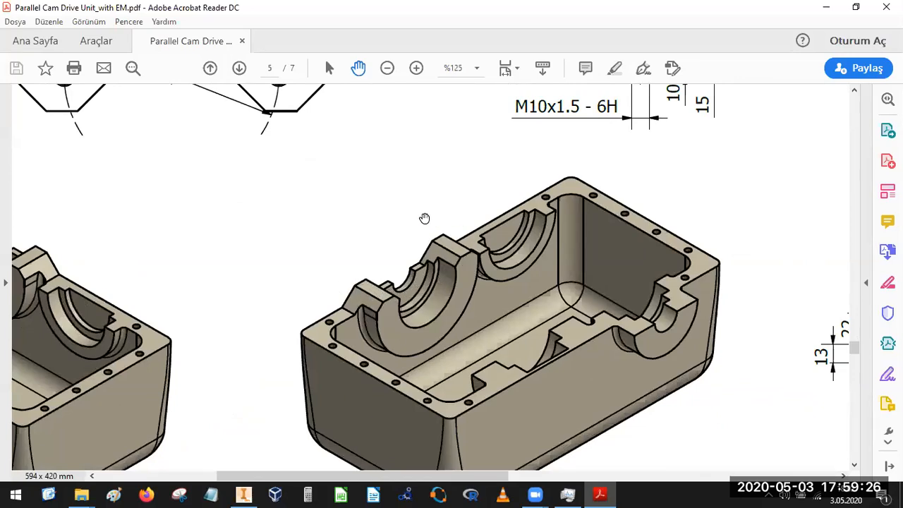
{"action": "scroll", "coordinate": [424, 218], "scroll_direction": "down", "scroll_amount": 1, "text": "ctrl"}
{"action": "scroll", "coordinate": [392, 288], "scroll_direction": "down", "scroll_amount": 1, "text": "ctrl"}
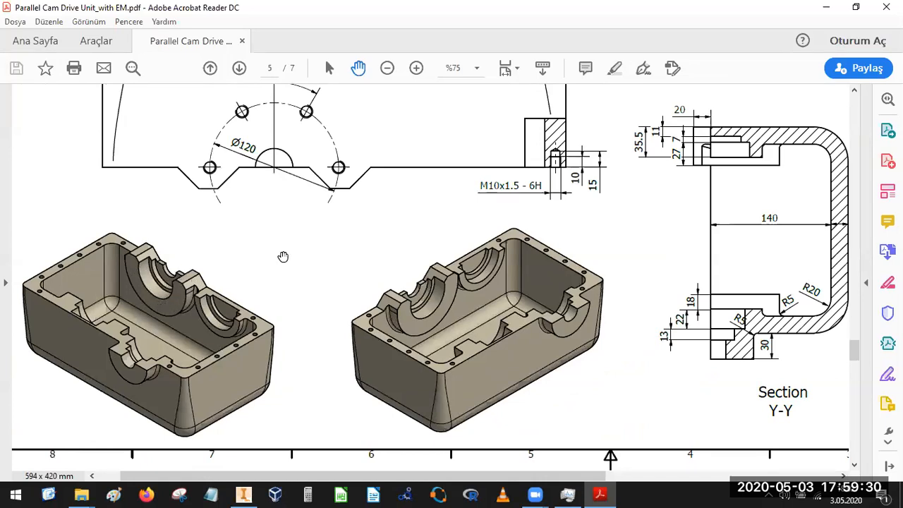
- Bring Section AA-AA into view in the PDF and reduce the PDF window so the drawing sits beside the Inventor model
{"action": "left_click_drag", "start_coordinate": [553, 232], "coordinate": [343, 394]}
{"action": "left_click_drag", "start_coordinate": [528, 264], "coordinate": [332, 451]}
{"action": "left_click_drag", "start_coordinate": [551, 275], "coordinate": [380, 340]}
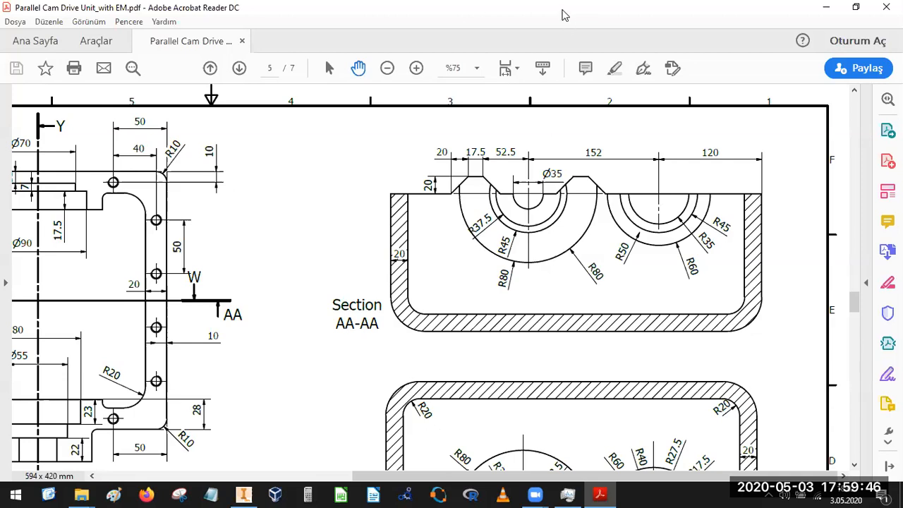
{"action": "double_click", "coordinate": [563, 11]}
{"action": "left_click_drag", "start_coordinate": [203, 338], "coordinate": [91, 302]}
{"action": "mouse_move", "coordinate": [179, 315]}
{"action": "left_mouse_down"}
{"action": "mouse_move", "coordinate": [92, 313]}
{"action": "mouse_move", "coordinate": [128, 345]}
{"action": "left_mouse_up"}
{"action": "scroll", "coordinate": [139, 322], "scroll_direction": "down", "scroll_amount": 1}
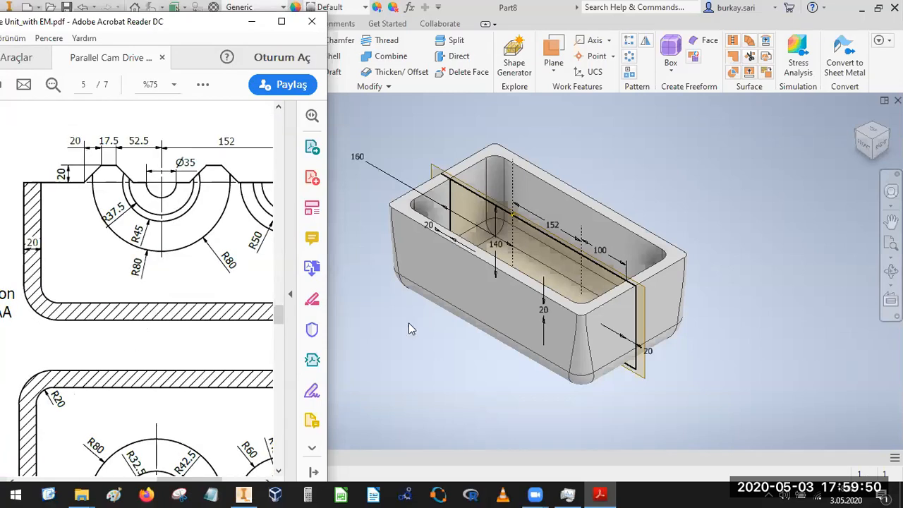
- Start a sketch on the inner face of the housing's long back wall and slice the graphics at the sketch plane
{"action": "left_click", "coordinate": [864, 147]}
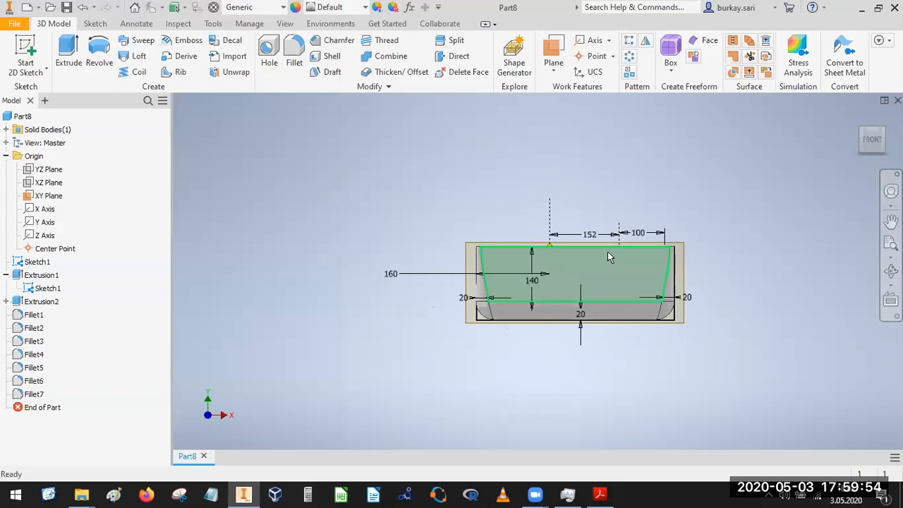
{"action": "left_click", "coordinate": [600, 493]}
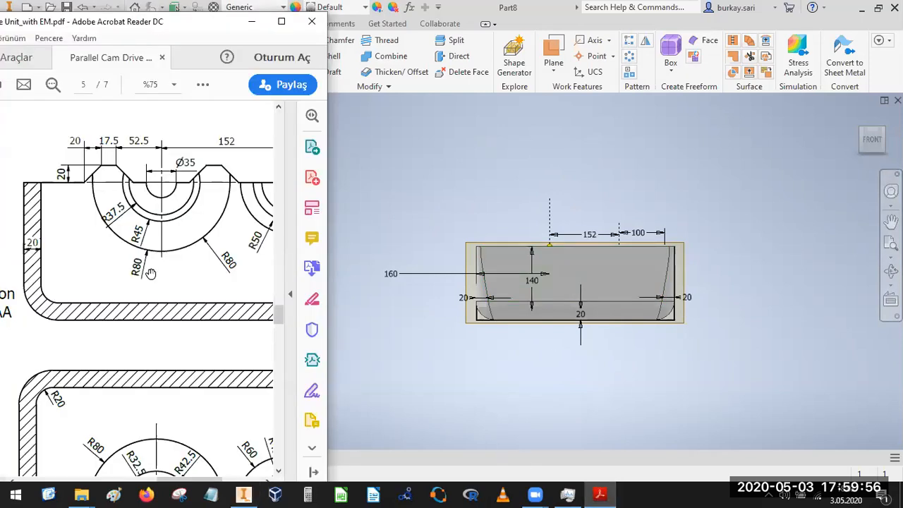
{"action": "scroll", "coordinate": [196, 256], "scroll_direction": "down", "scroll_amount": 1}
{"action": "scroll", "coordinate": [196, 256], "scroll_direction": "down", "scroll_amount": 2, "text": "ctrl"}
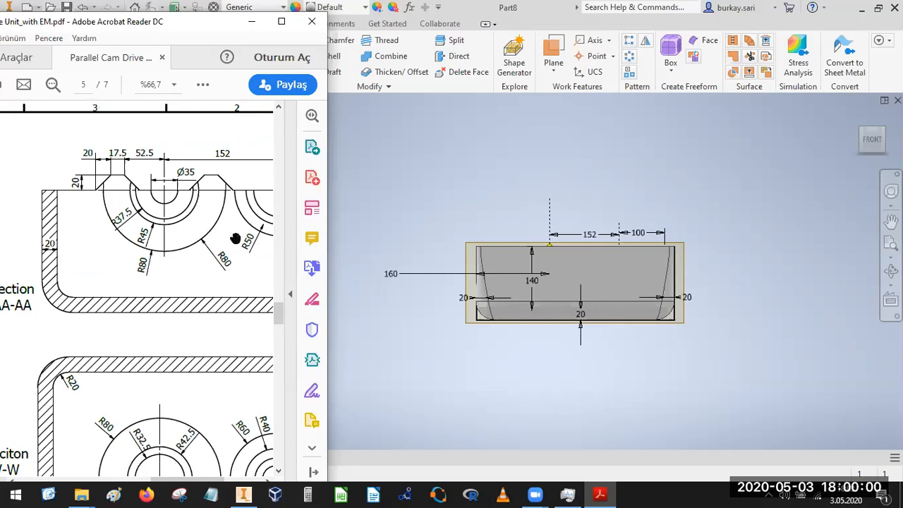
{"action": "left_click", "coordinate": [862, 133]}
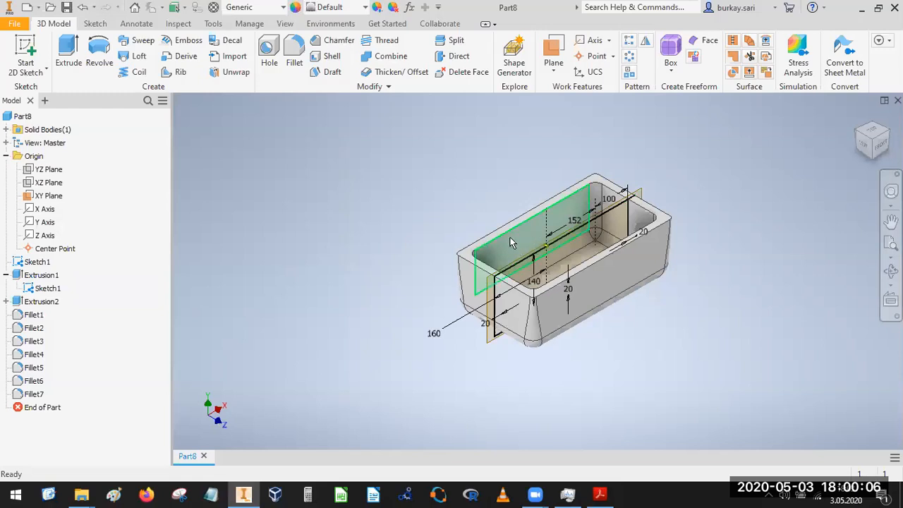
{"action": "left_click", "coordinate": [25, 52]}
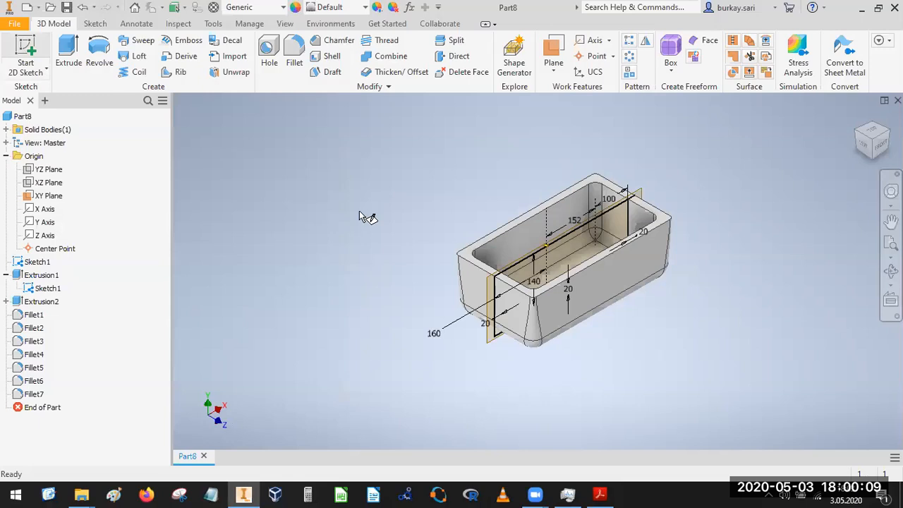
{"action": "left_click", "coordinate": [501, 248]}
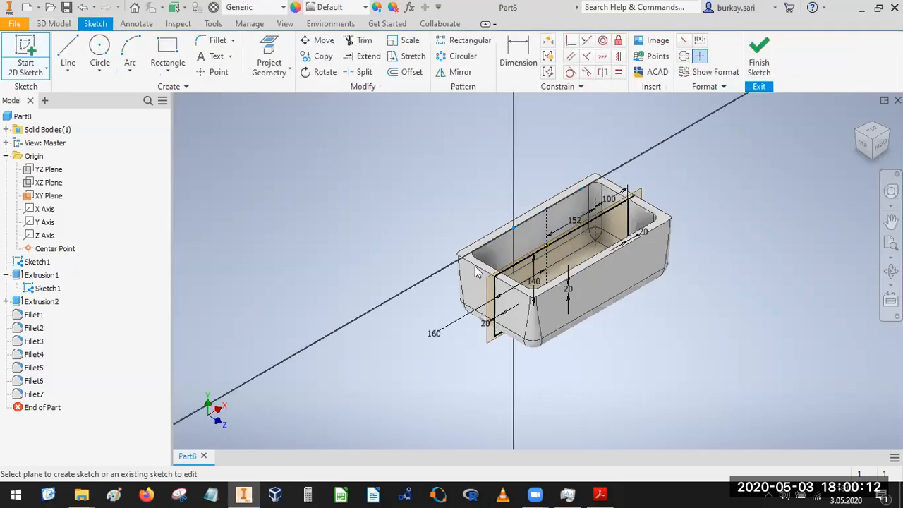
{"action": "left_click", "coordinate": [476, 272]}
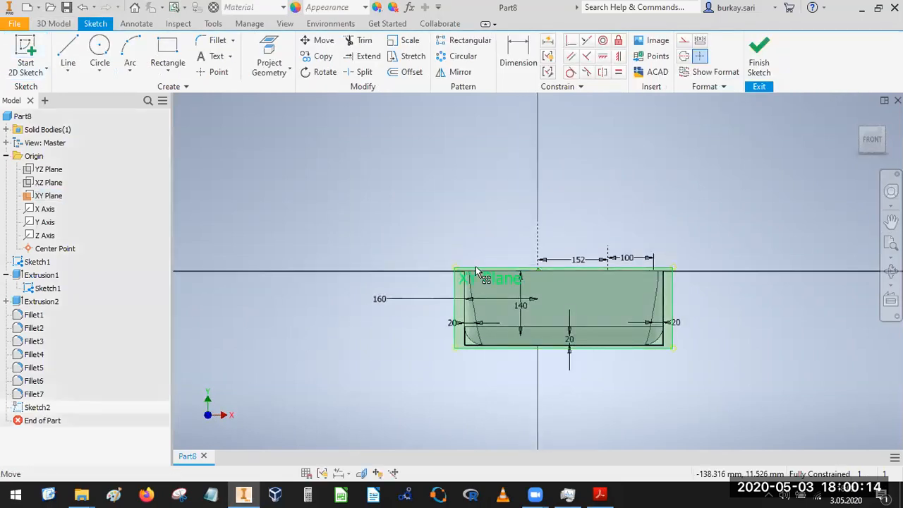
{"action": "key", "text": "F7"}
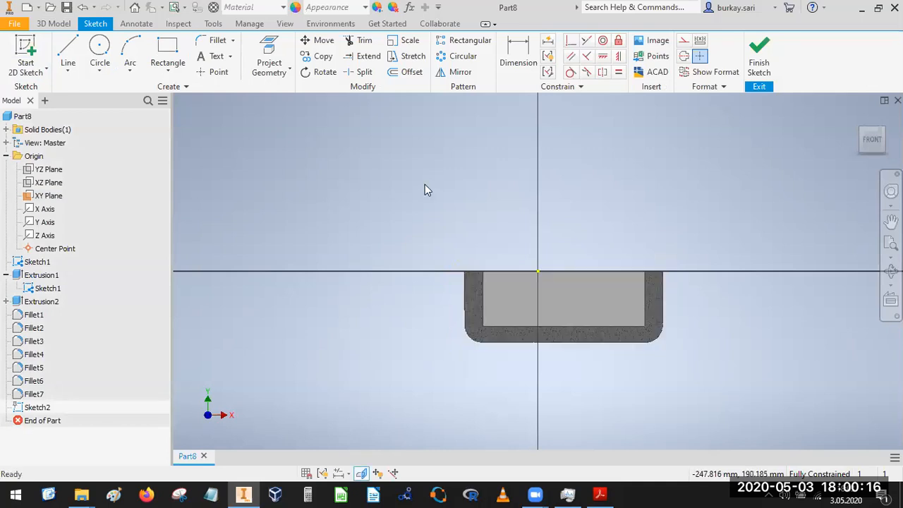
- Bring up the PDF drawing and reduce the Inventor window so both sit side by side
{"action": "left_click", "coordinate": [596, 490]}
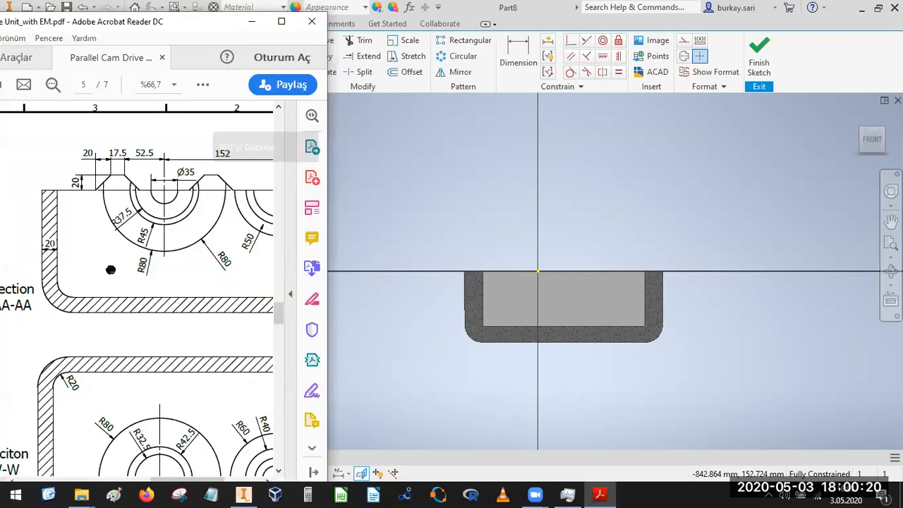
{"action": "left_click", "coordinate": [522, 13]}
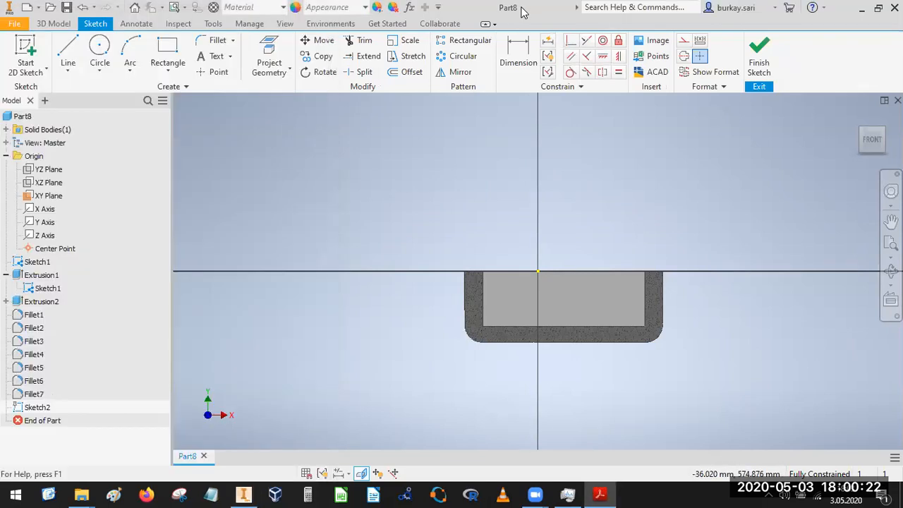
{"action": "double_click", "coordinate": [522, 13]}
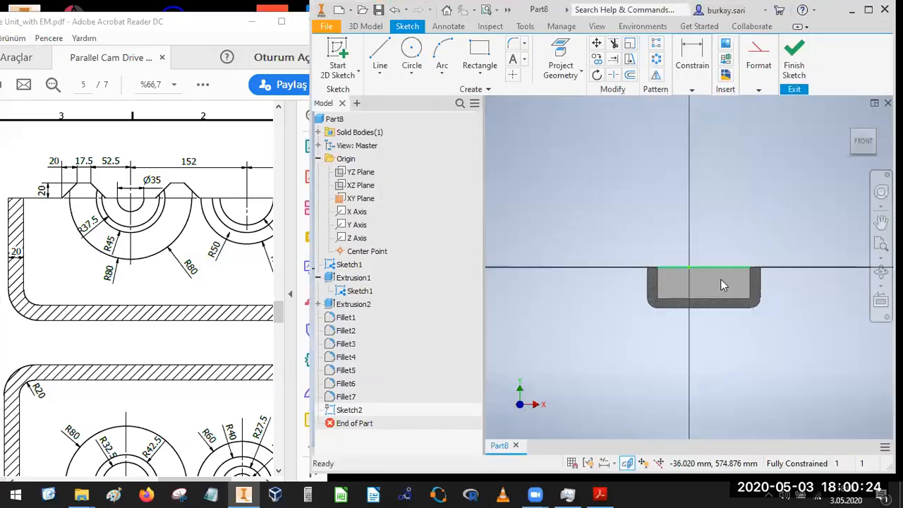
- Sketch a circle about 88 mm in diameter centred on the sketch origin at the housing's upper edge
{"action": "scroll", "coordinate": [719, 280], "scroll_direction": "down", "scroll_amount": 2}
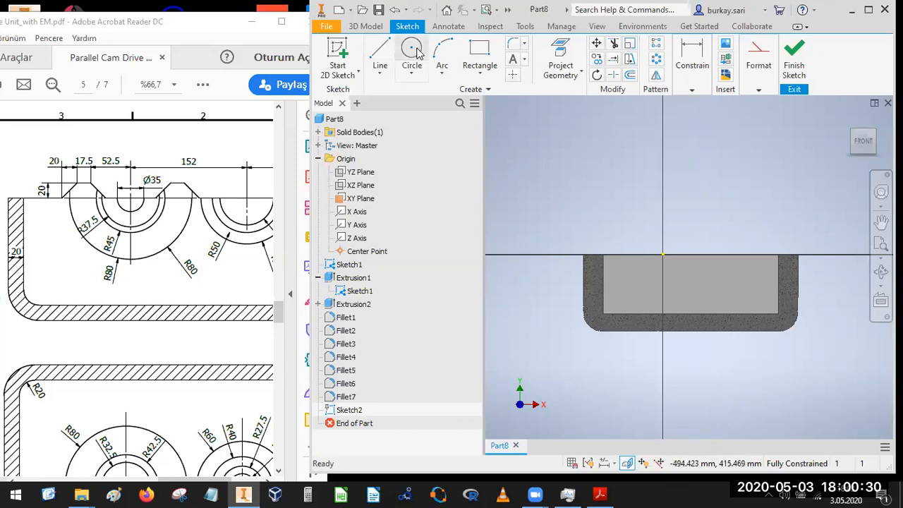
{"action": "left_click", "coordinate": [758, 89]}
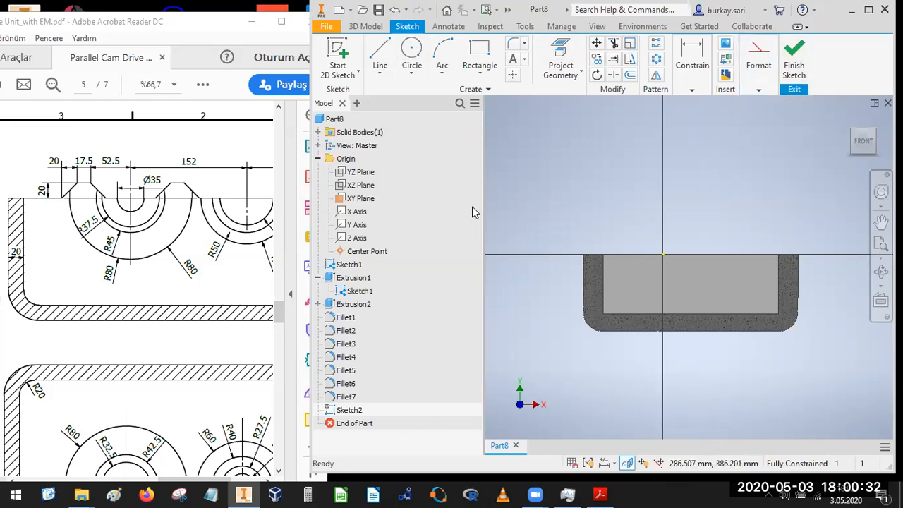
{"action": "left_click", "coordinate": [412, 53]}
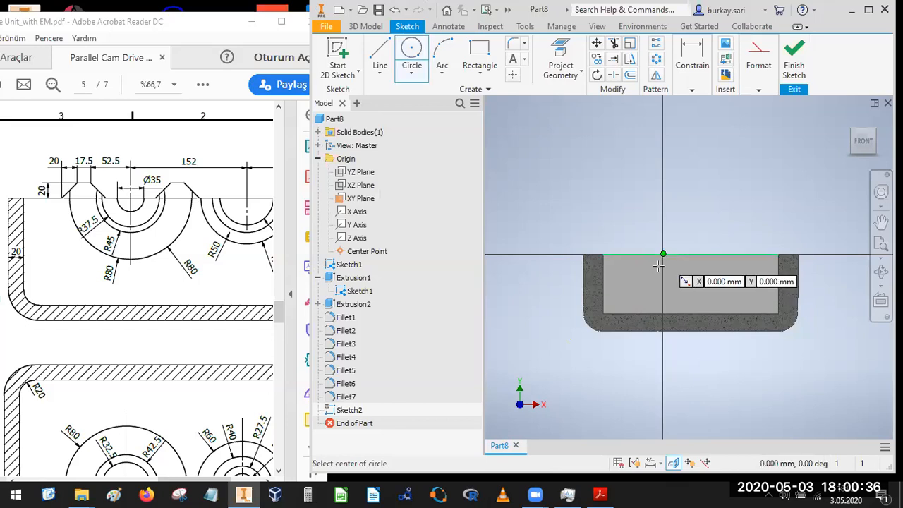
{"action": "left_click", "coordinate": [658, 265]}
{"action": "left_click", "coordinate": [658, 275]}
{"action": "key", "text": "Escape"}
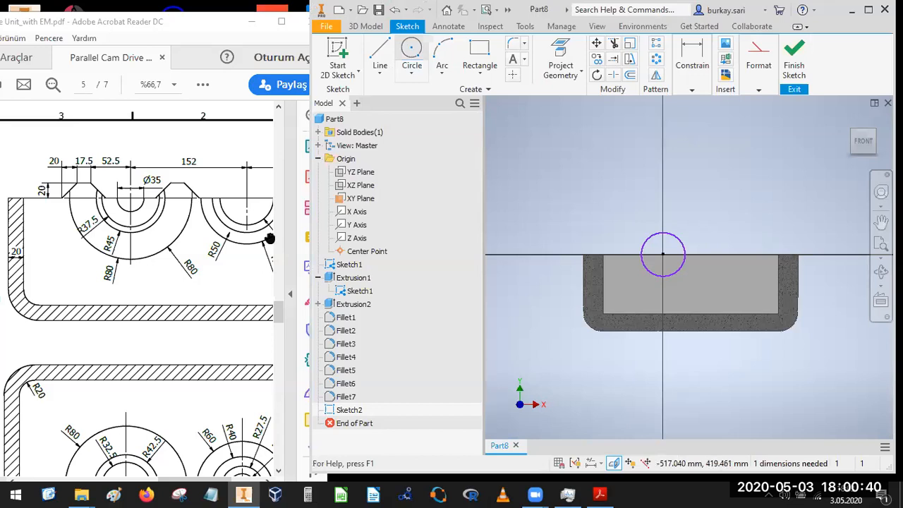
- Check the bearing dimensions in the PDF's Section AA-AA and set the circle's diameter to 35 mm
{"action": "left_click_drag", "start_coordinate": [156, 249], "coordinate": [104, 219]}
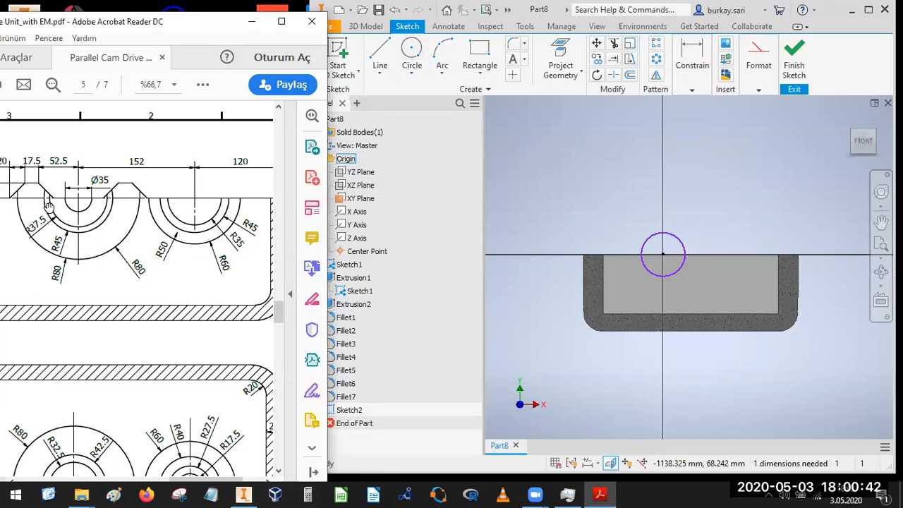
{"action": "left_click_drag", "start_coordinate": [90, 261], "coordinate": [70, 261]}
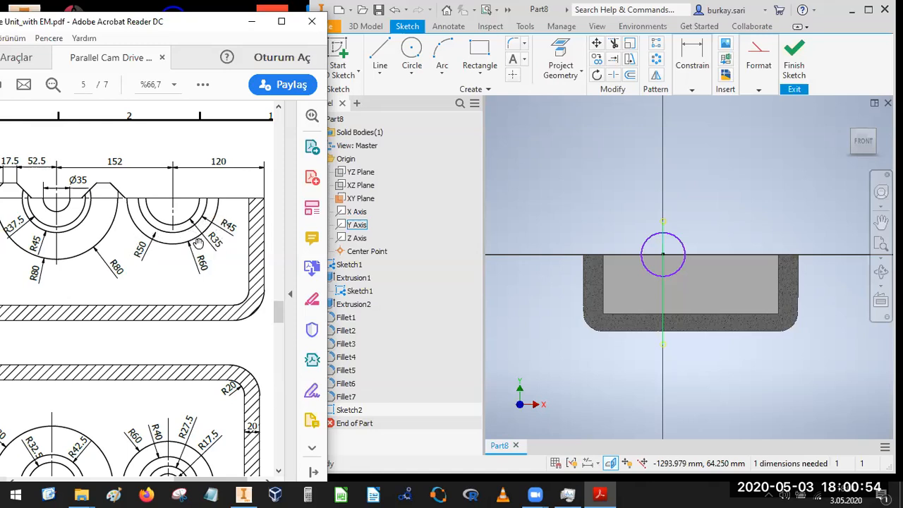
{"action": "scroll", "coordinate": [160, 260], "scroll_direction": "left", "scroll_amount": 2}
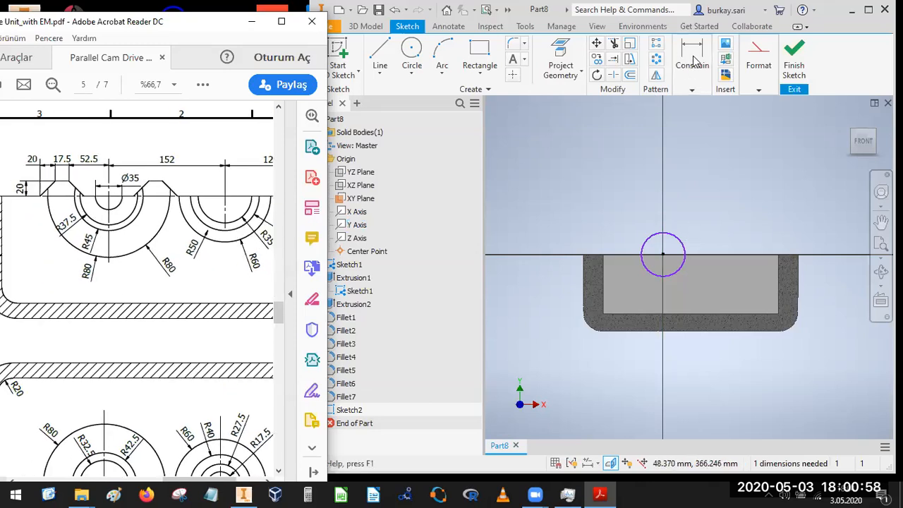
{"action": "left_click", "coordinate": [692, 90]}
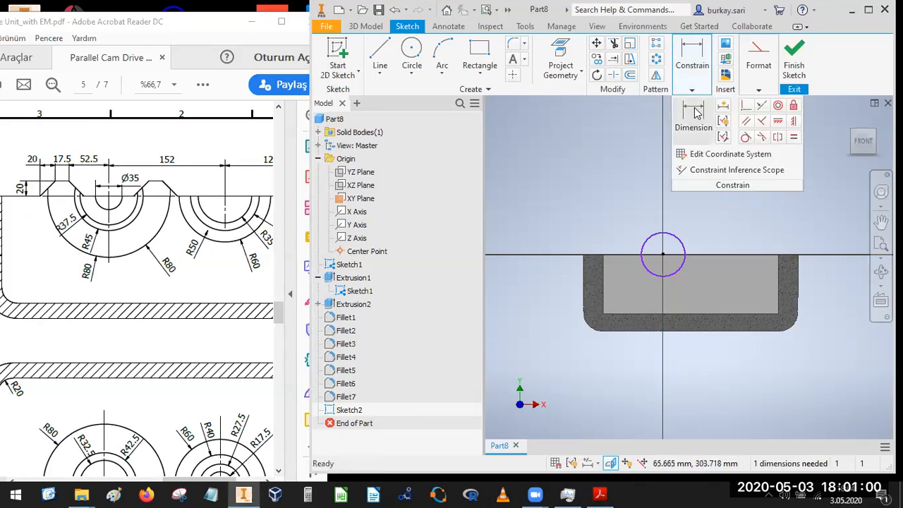
{"action": "left_click", "coordinate": [694, 113]}
{"action": "left_click", "coordinate": [645, 245]}
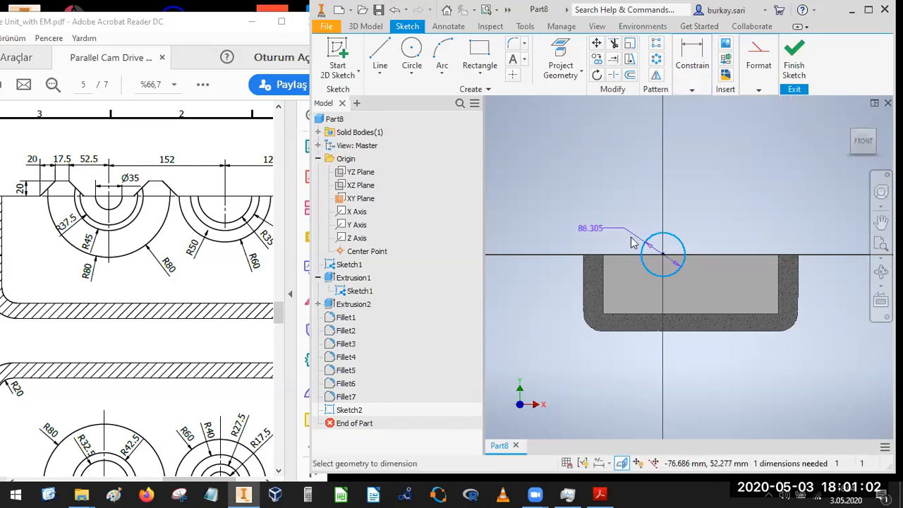
{"action": "left_click", "coordinate": [632, 243]}
{"action": "type", "text": "35"}
{"action": "key", "text": "Return"}
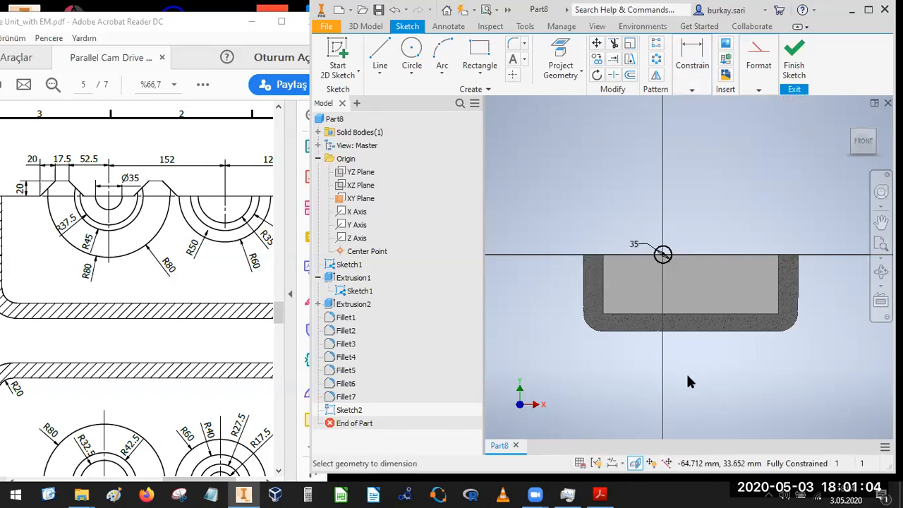
{"action": "key", "text": "Escape"}
- Sketch an open three-line trapezoid about 33 mm high on the housing's upper edge, to the left of the circle
{"action": "scroll", "coordinate": [667, 275], "scroll_direction": "down", "scroll_amount": 2}
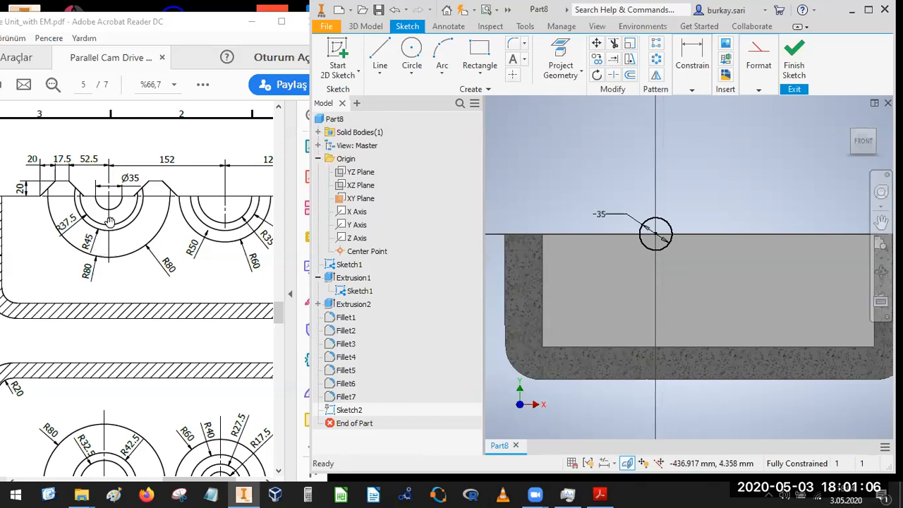
{"action": "left_click", "coordinate": [109, 223]}
{"action": "left_click", "coordinate": [380, 46]}
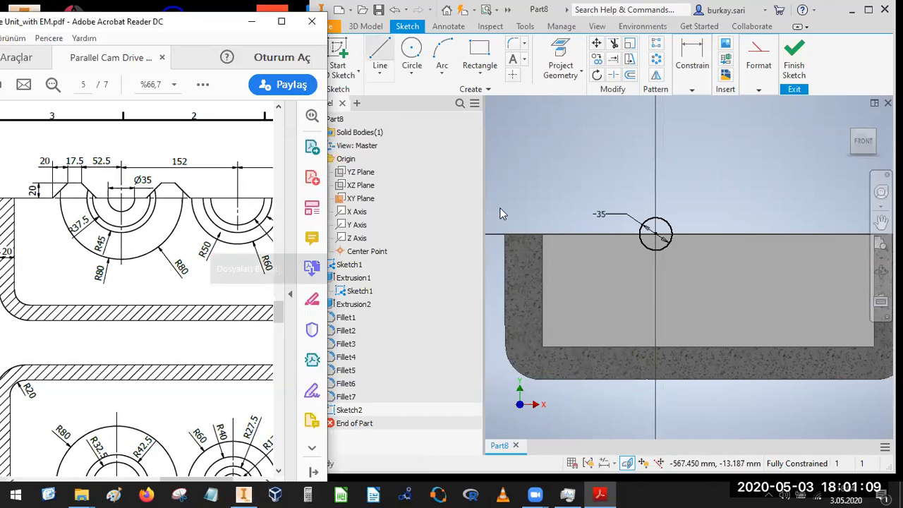
{"action": "left_click", "coordinate": [577, 234]}
{"action": "left_click", "coordinate": [590, 203]}
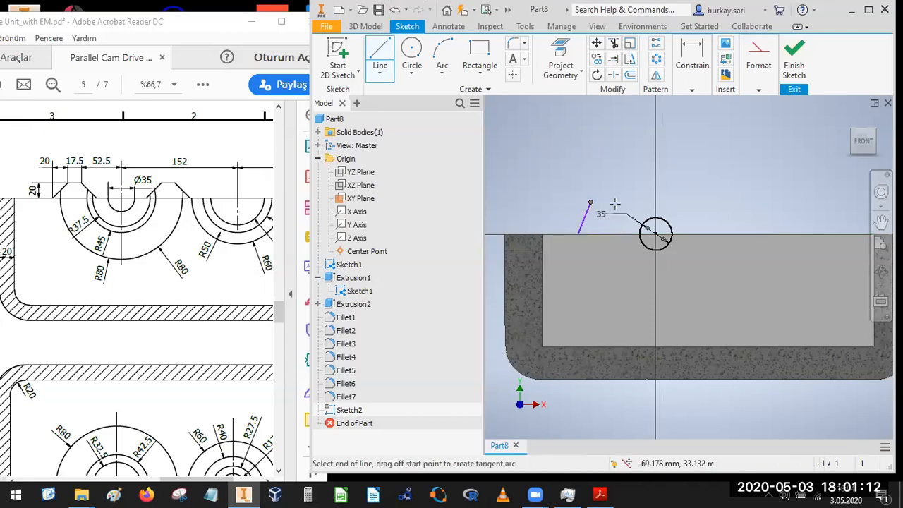
{"action": "left_click", "coordinate": [617, 203]}
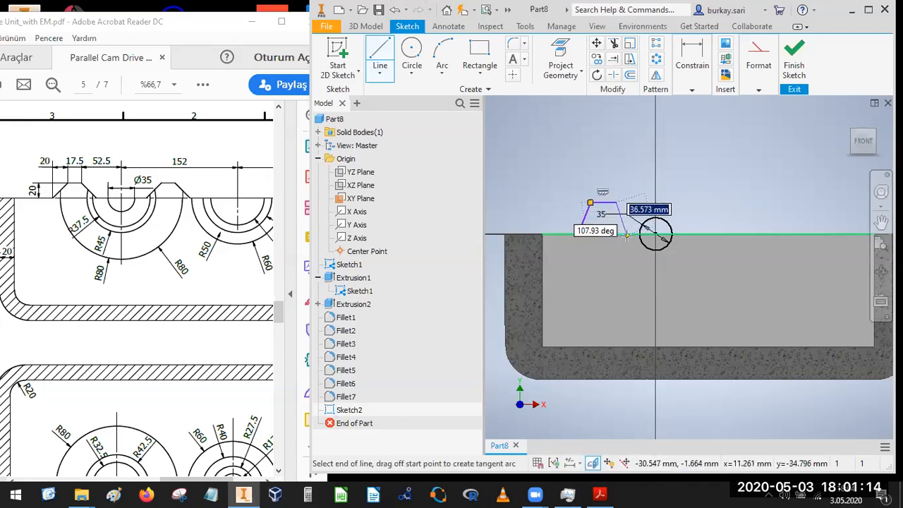
{"action": "left_click", "coordinate": [626, 234]}
{"action": "key", "text": "Escape"}
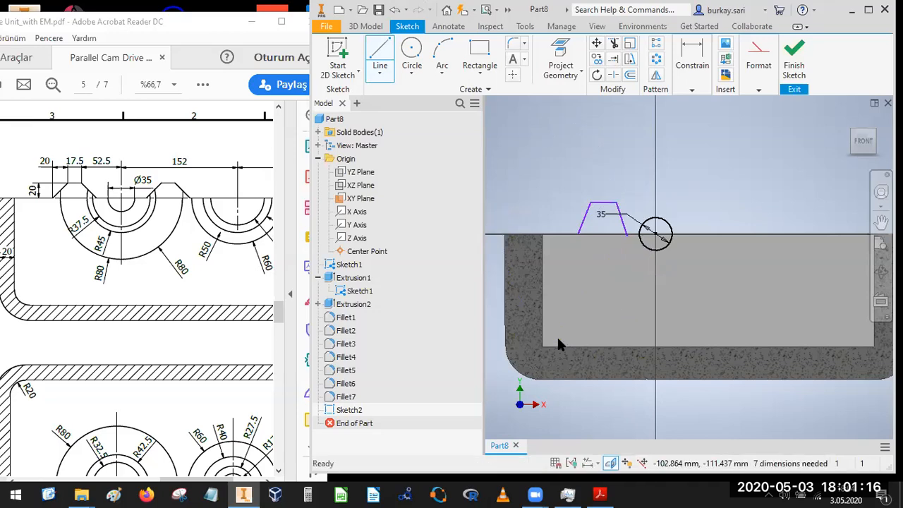
- Draw a vertical line upward from the circle's centre and convert it to construction geometry
{"action": "left_click", "coordinate": [379, 53]}
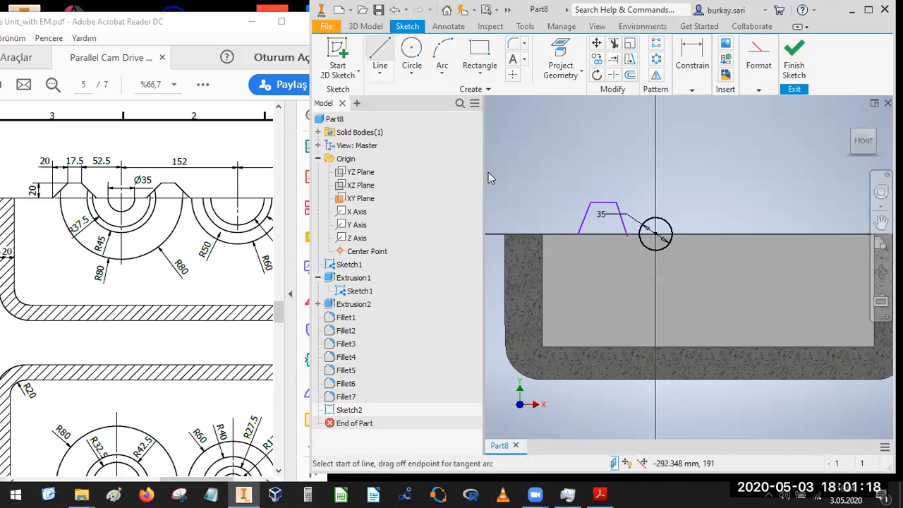
{"action": "left_click", "coordinate": [656, 234]}
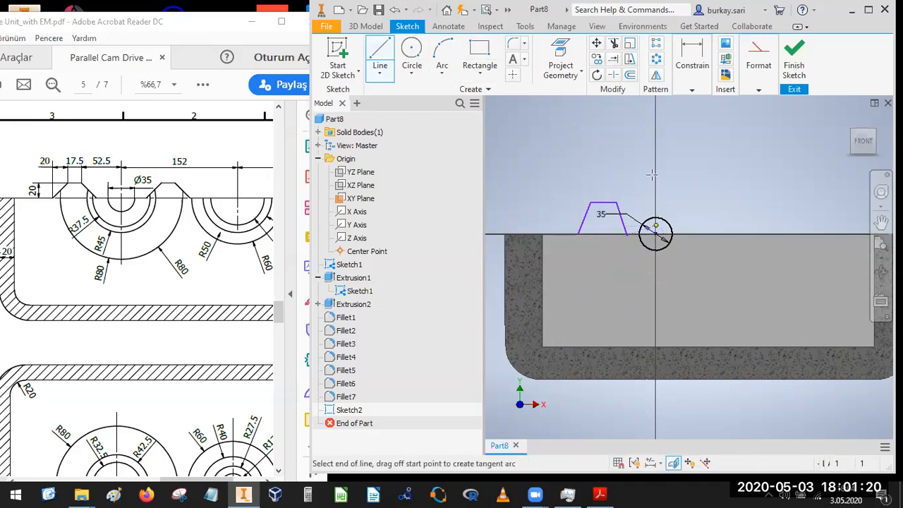
{"action": "key", "text": "Escape"}
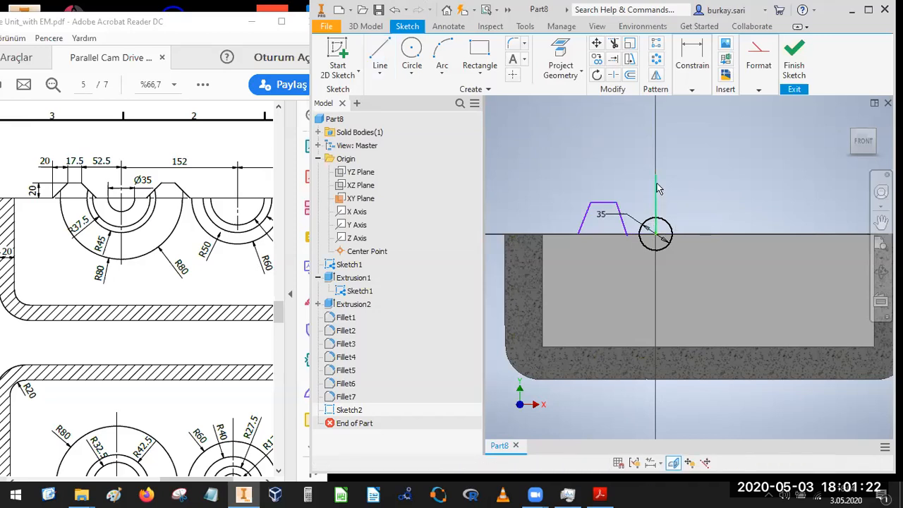
{"action": "right_click", "coordinate": [663, 127]}
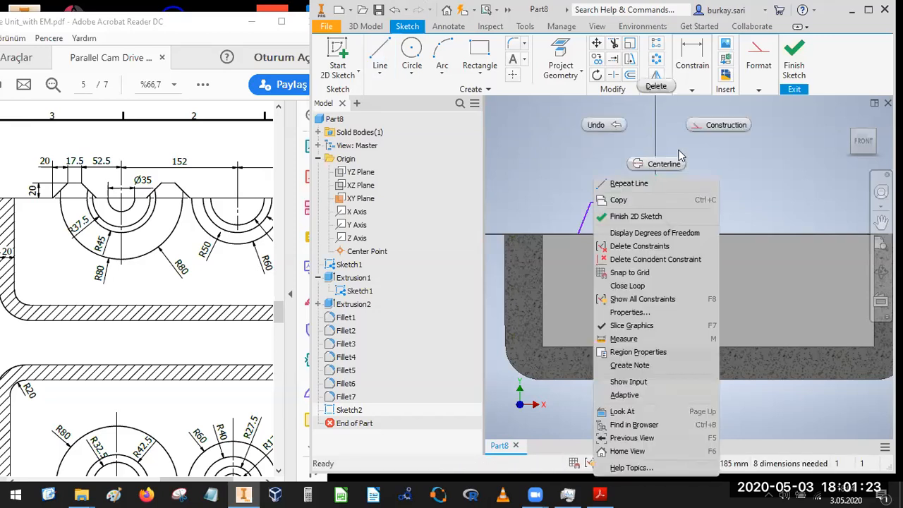
{"action": "left_click", "coordinate": [683, 255]}
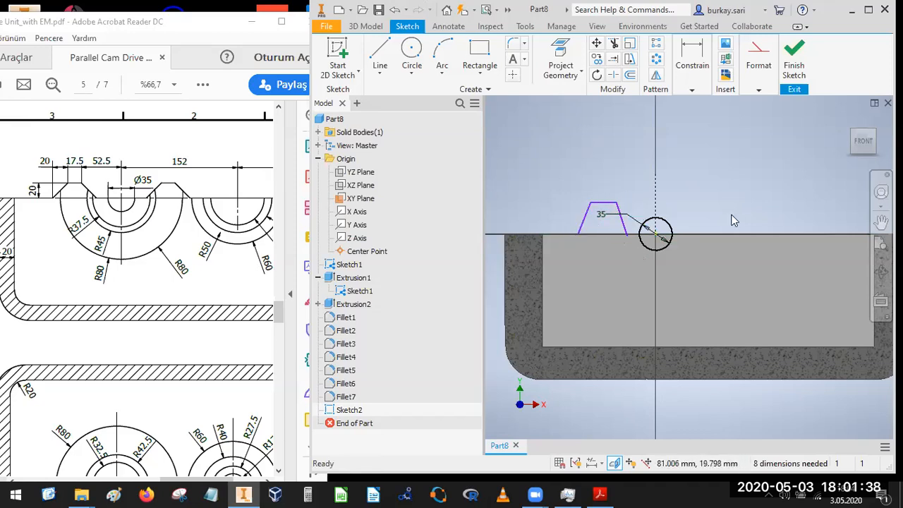
{"action": "left_click", "coordinate": [655, 192]}
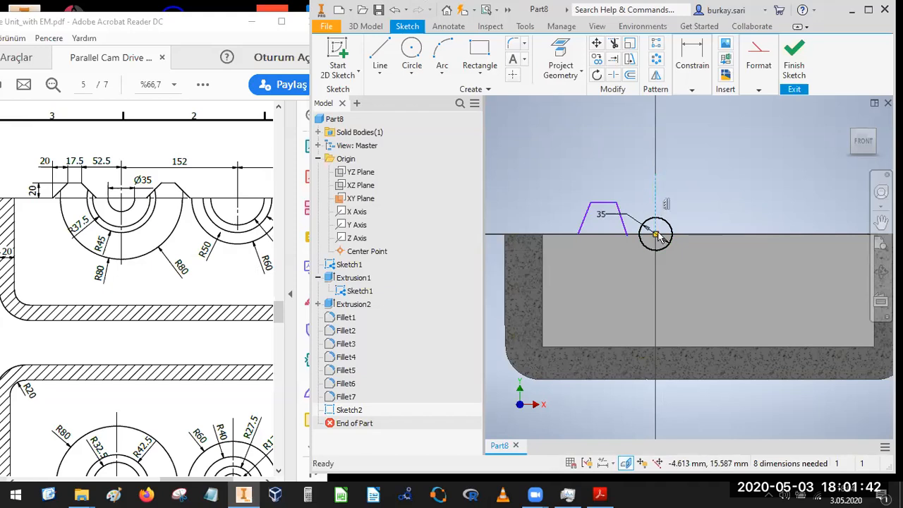
{"action": "left_click", "coordinate": [576, 183]}
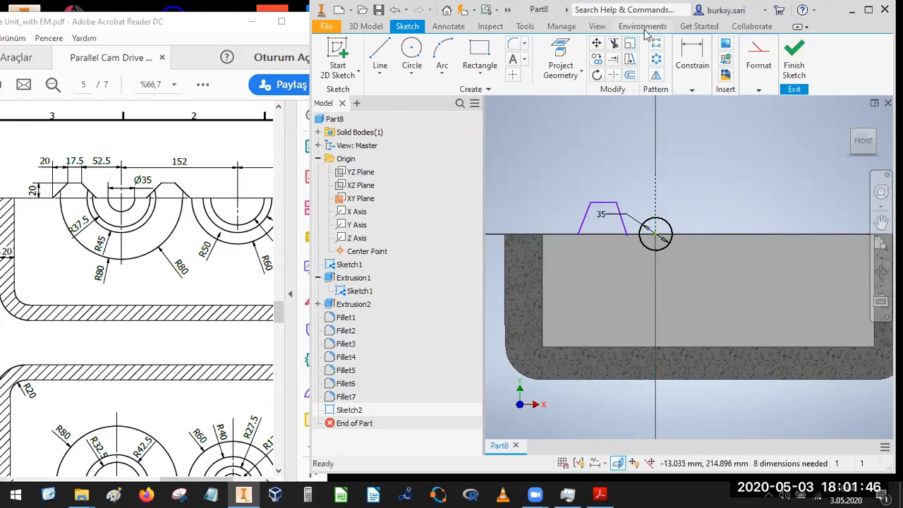
- Dimension the vertical height of the trapezoid's left slanted line and set it to 20 mm
{"action": "left_click", "coordinate": [691, 90]}
{"action": "left_click", "coordinate": [693, 116]}
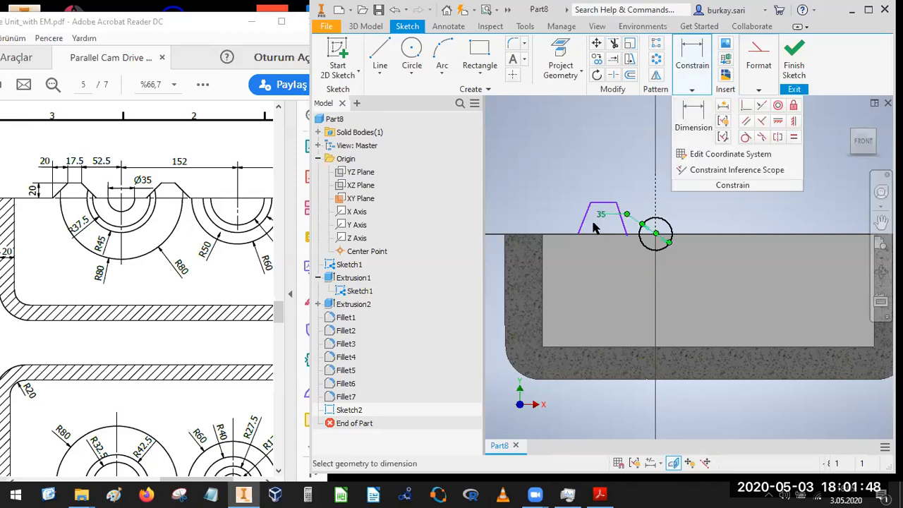
{"action": "left_click", "coordinate": [585, 220]}
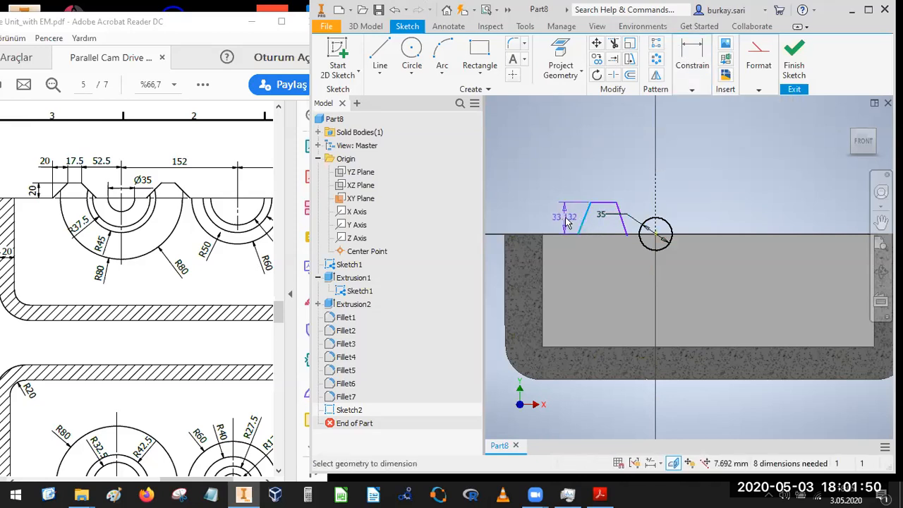
{"action": "left_click", "coordinate": [570, 252]}
{"action": "type", "text": "20"}
{"action": "key", "text": "Return"}
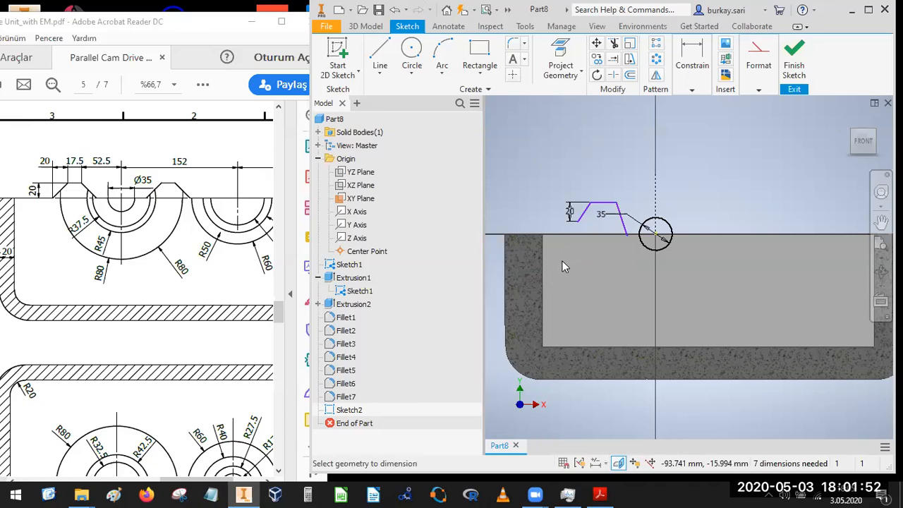
- Make the lower end of the trapezoid's left slanted line coincident with the housing's upper edge
{"action": "left_click", "coordinate": [691, 90]}
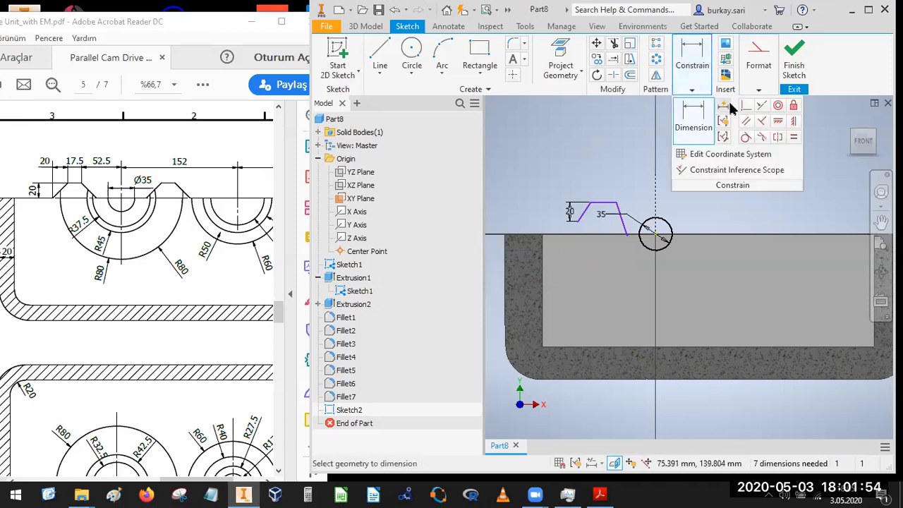
{"action": "left_click", "coordinate": [746, 105]}
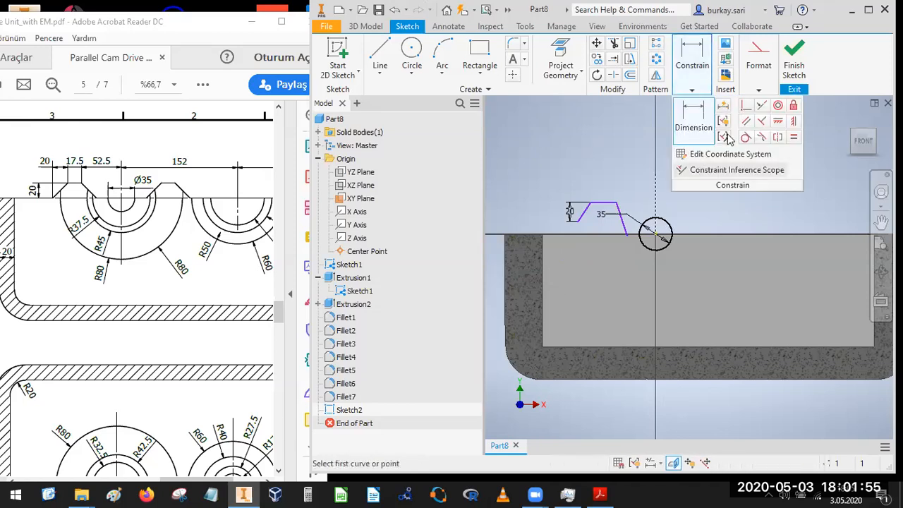
{"action": "left_click", "coordinate": [573, 235]}
{"action": "scroll", "coordinate": [573, 233], "scroll_direction": "up", "scroll_amount": 5}
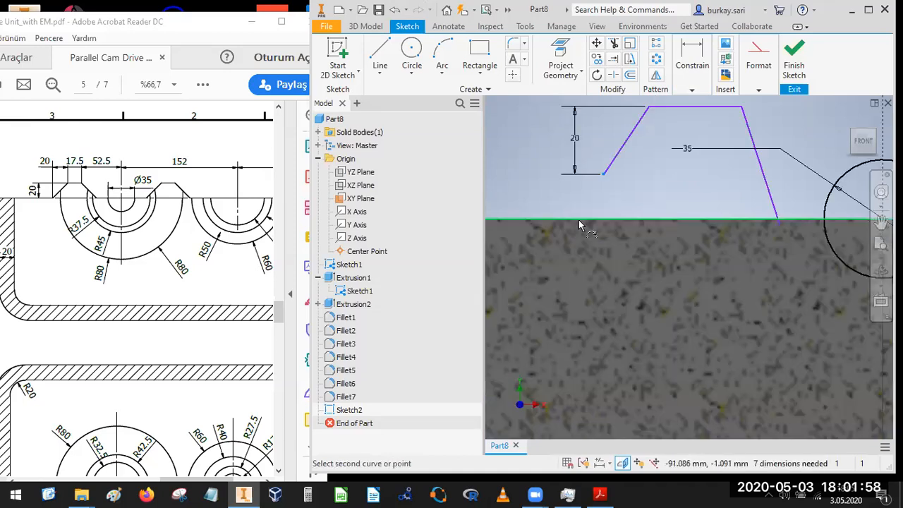
{"action": "left_click", "coordinate": [579, 220]}
{"action": "key", "text": "Escape"}
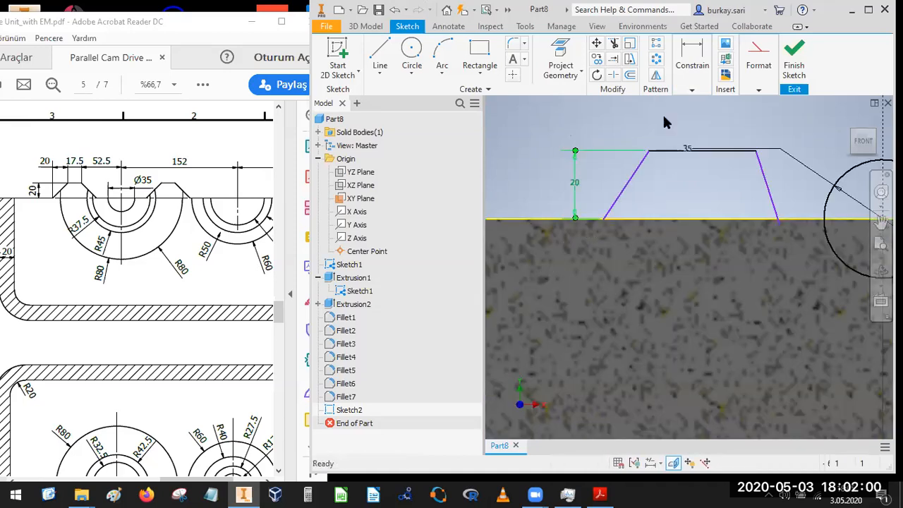
- Set the left slanted line's horizontal length to 20 mm and the trapezoid's top line to 17.5 mm
{"action": "left_click", "coordinate": [691, 89]}
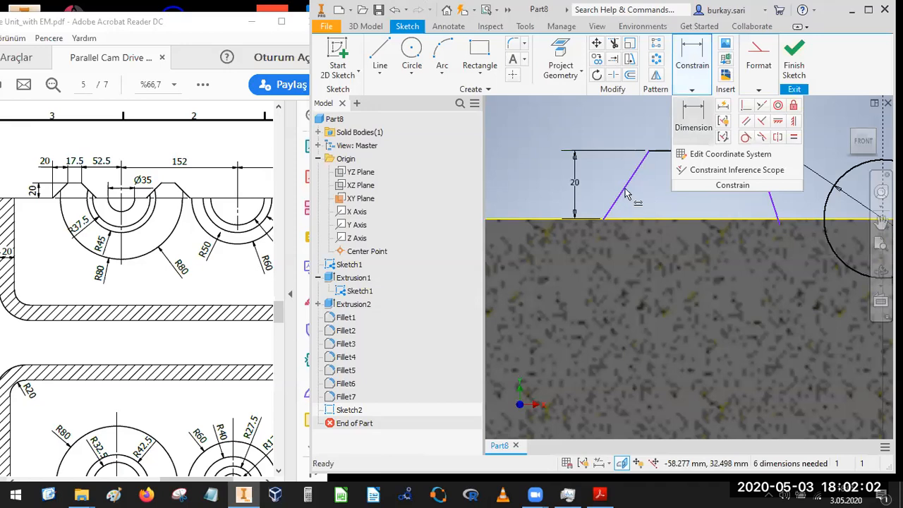
{"action": "left_click", "coordinate": [693, 114]}
{"action": "left_click", "coordinate": [624, 187]}
{"action": "left_click", "coordinate": [613, 136]}
{"action": "type", "text": "20"}
{"action": "key", "text": "Return"}
{"action": "left_click", "coordinate": [680, 152]}
{"action": "left_click", "coordinate": [693, 115]}
{"action": "type", "text": "17.5"}
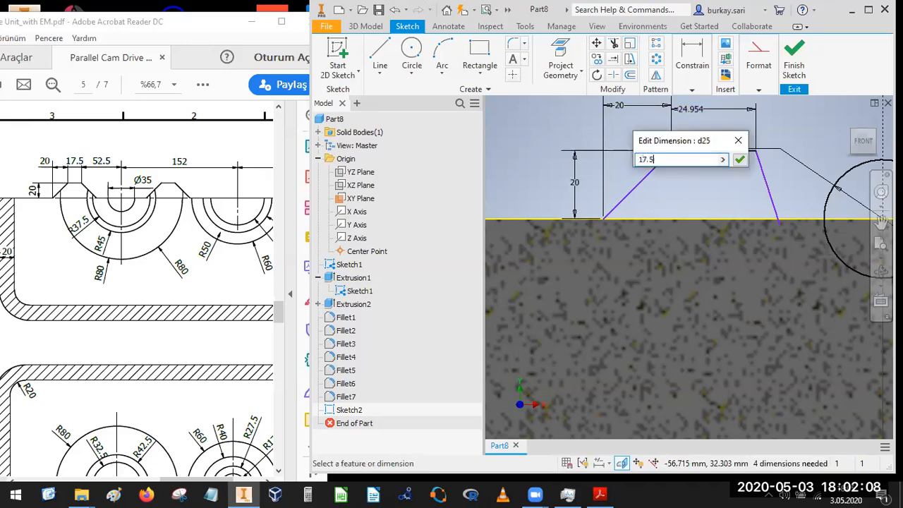
{"action": "key", "text": "Return"}
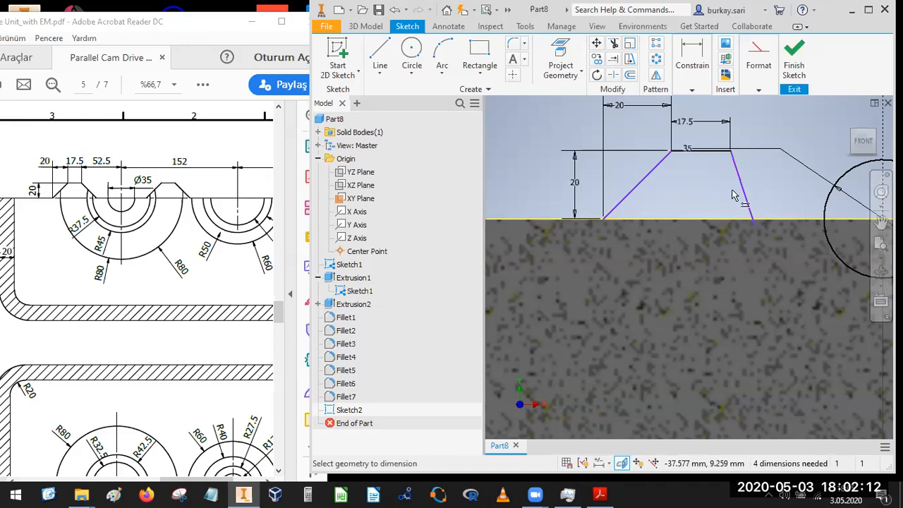
- Delete the trapezoid's right slanted line and draw a vertical construction line about 35 mm long downward from the top line's midpoint
{"action": "left_click_drag", "start_coordinate": [760, 221], "coordinate": [790, 217]}
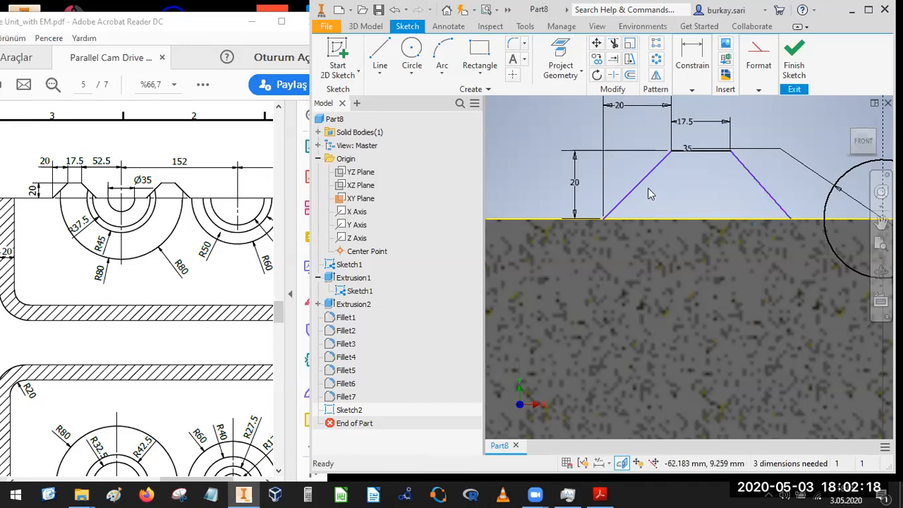
{"action": "left_click", "coordinate": [756, 181]}
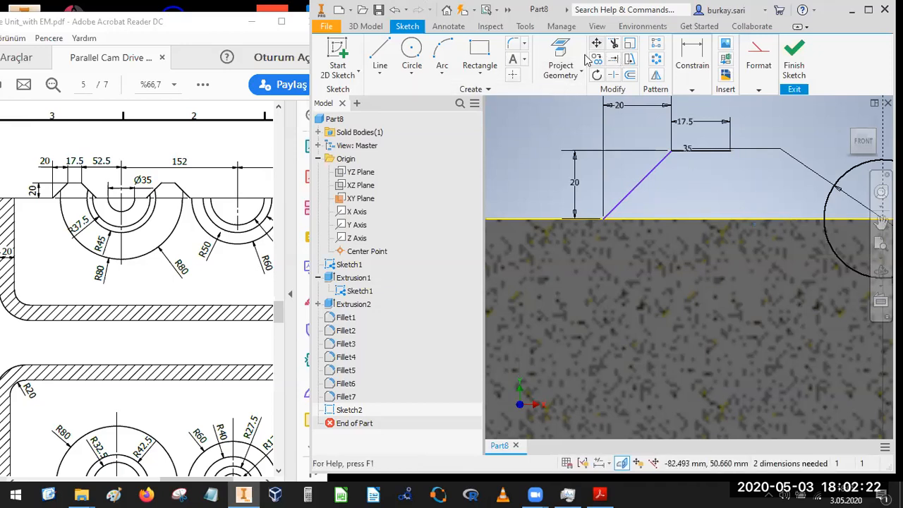
{"action": "key", "text": "l"}
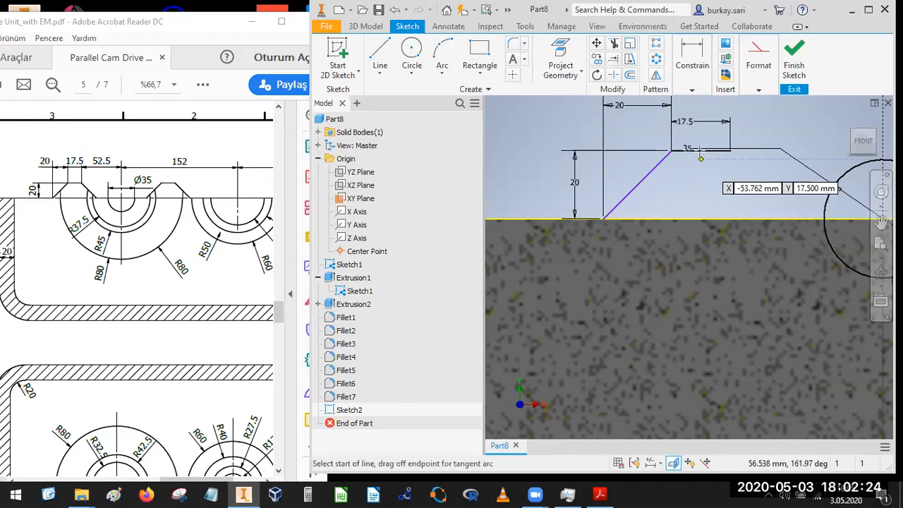
{"action": "left_click", "coordinate": [700, 150]}
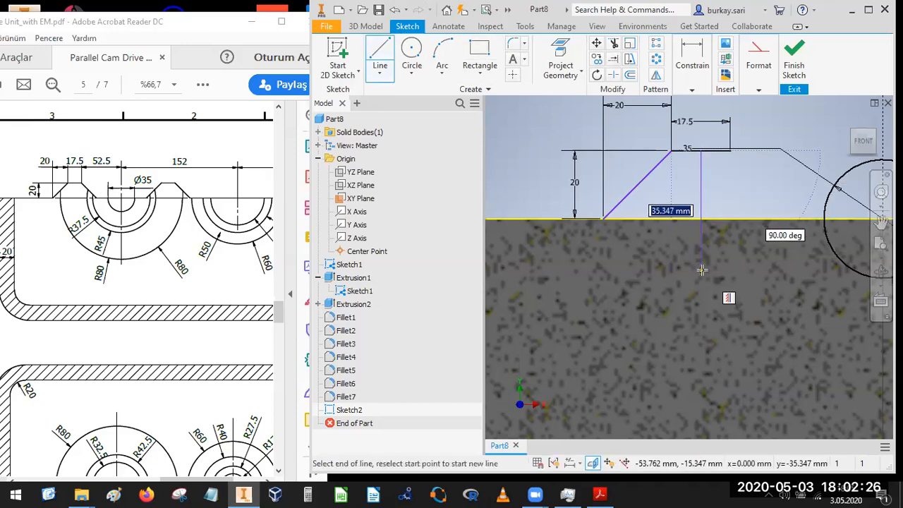
{"action": "left_click", "coordinate": [701, 270]}
{"action": "key", "text": "Escape"}
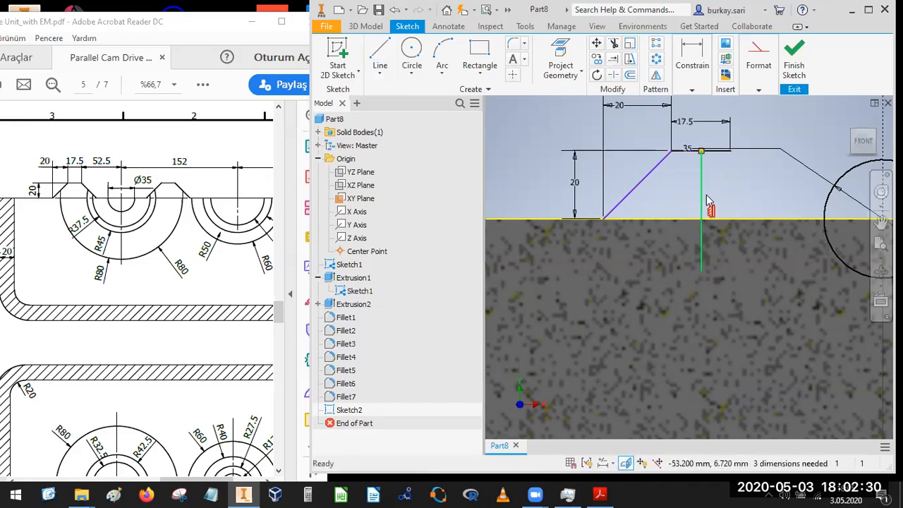
{"action": "right_click", "coordinate": [705, 109]}
{"action": "left_click", "coordinate": [764, 110]}
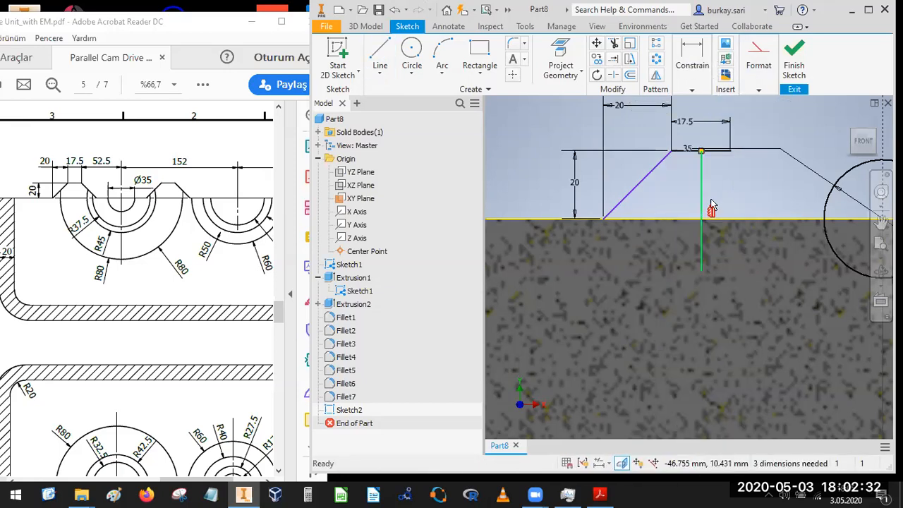
- Mirror the trapezoid's left slanted line about the vertical construction line through its top midpoint
{"action": "left_click", "coordinate": [695, 62]}
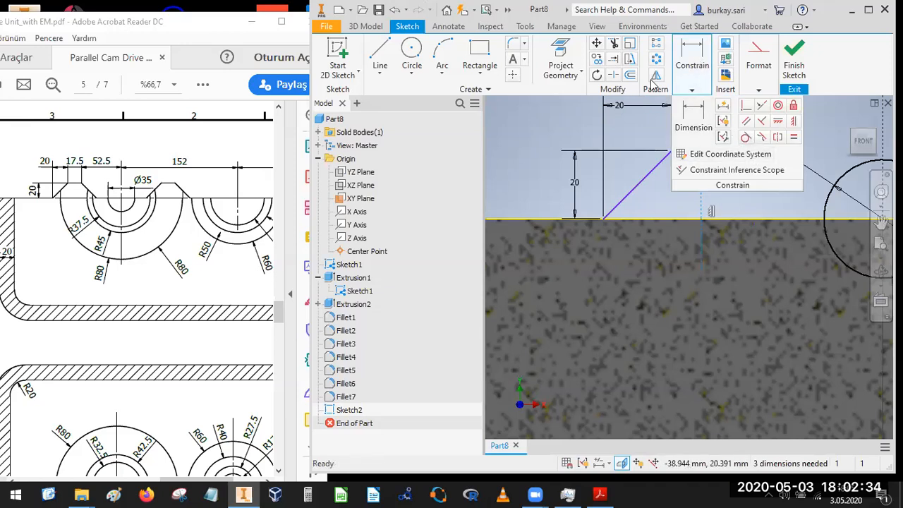
{"action": "left_click", "coordinate": [656, 165]}
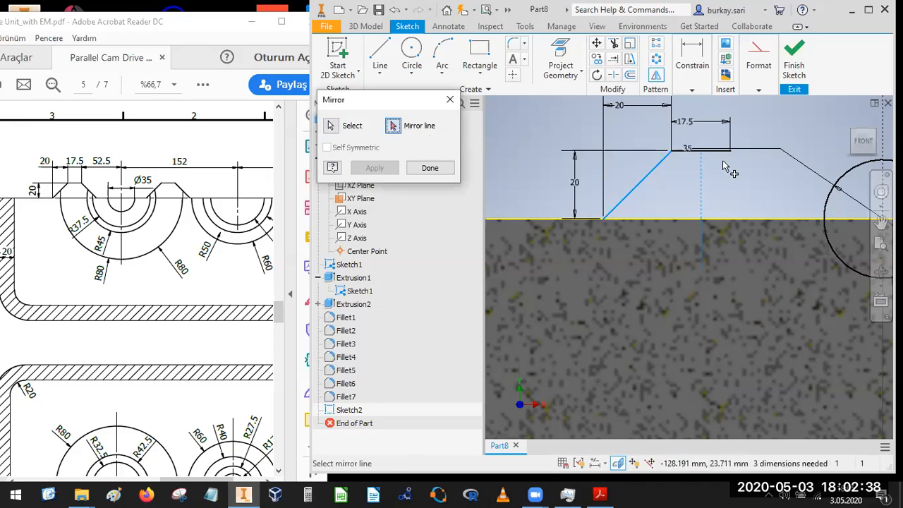
{"action": "left_click", "coordinate": [701, 193]}
{"action": "left_click", "coordinate": [375, 168]}
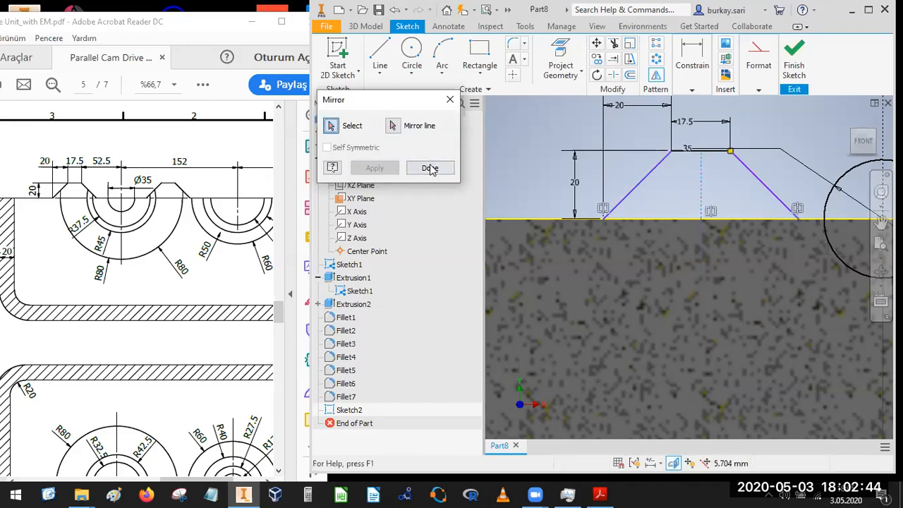
{"action": "left_click", "coordinate": [429, 168]}
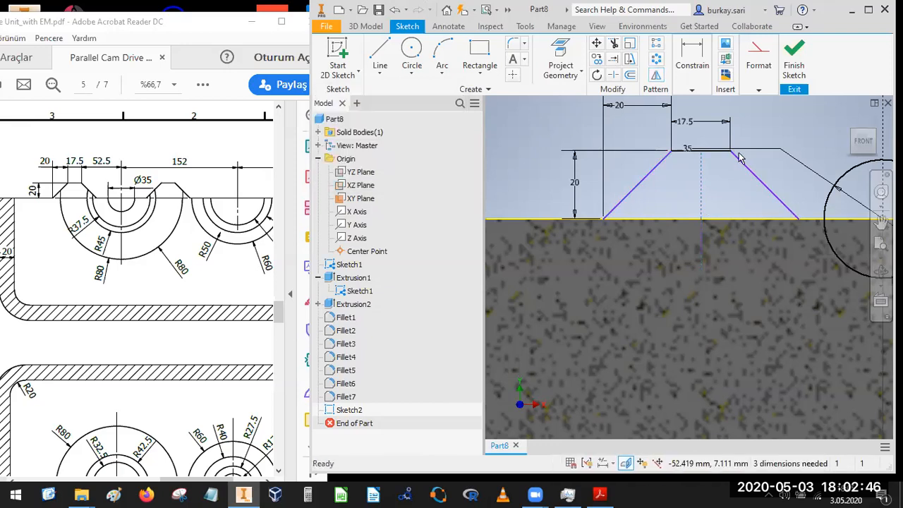
- Set the horizontal distance from the trapezoid's upper right corner to the circle's vertical centreline to 52.5 mm
{"action": "scroll", "coordinate": [739, 158], "scroll_direction": "down", "scroll_amount": 2}
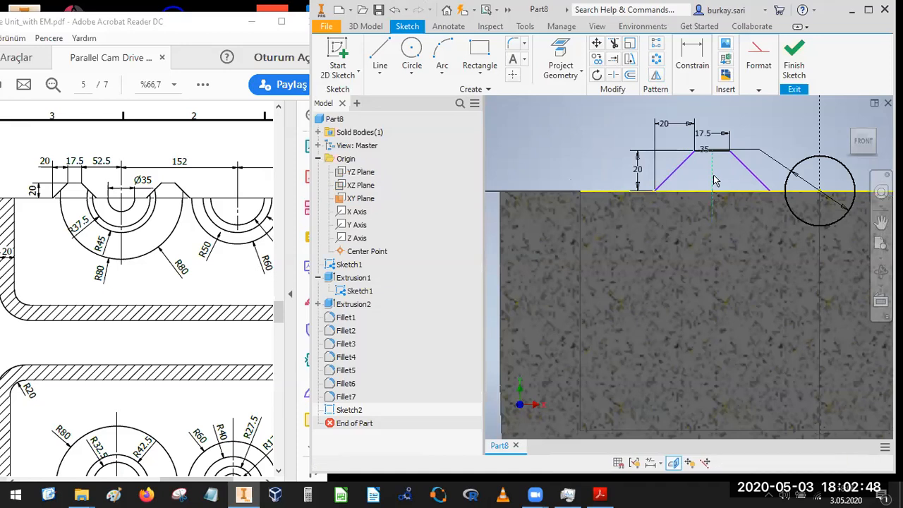
{"action": "left_click", "coordinate": [692, 58]}
{"action": "left_click", "coordinate": [695, 116]}
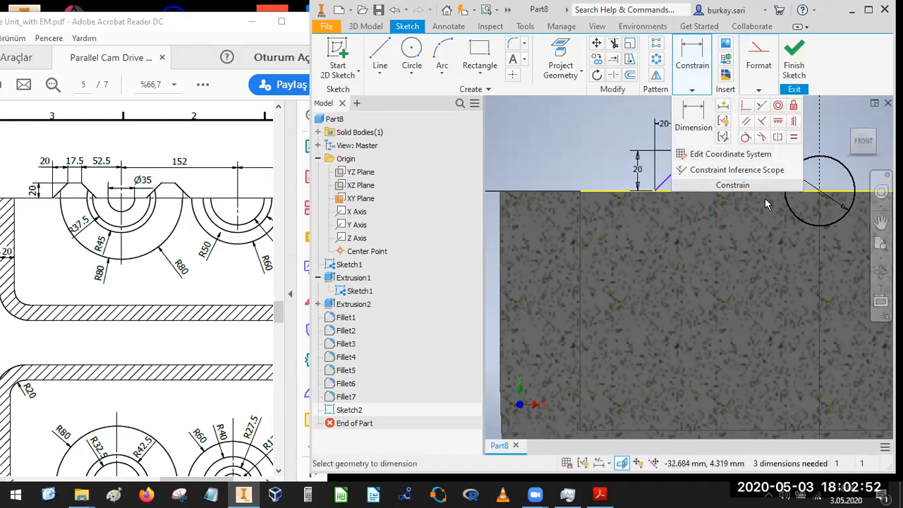
{"action": "left_click", "coordinate": [820, 139]}
{"action": "left_click", "coordinate": [730, 151]}
{"action": "left_click", "coordinate": [774, 133]}
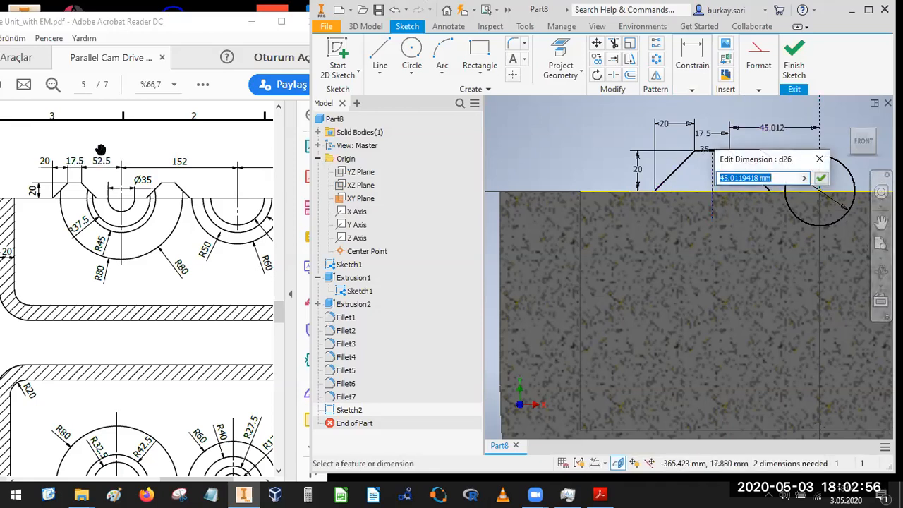
{"action": "type", "text": "5"}
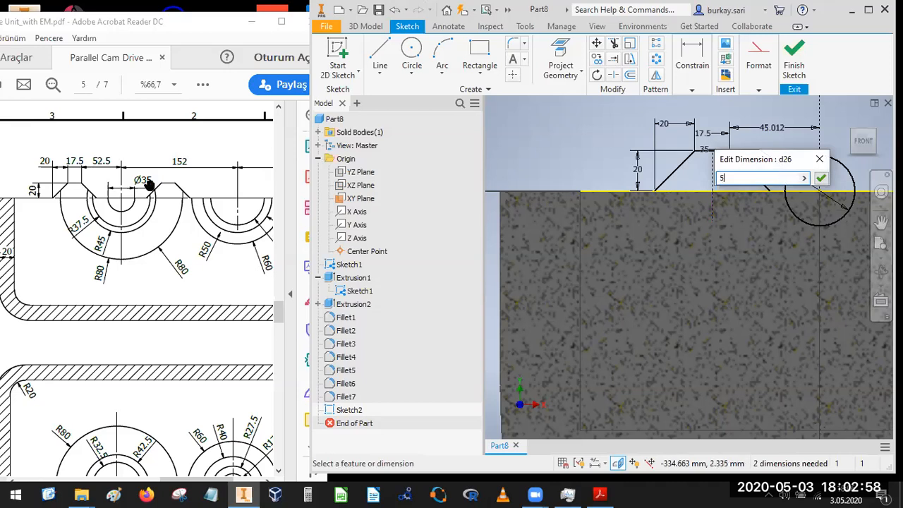
{"action": "type", "text": "2.5"}
{"action": "key", "text": "Return"}
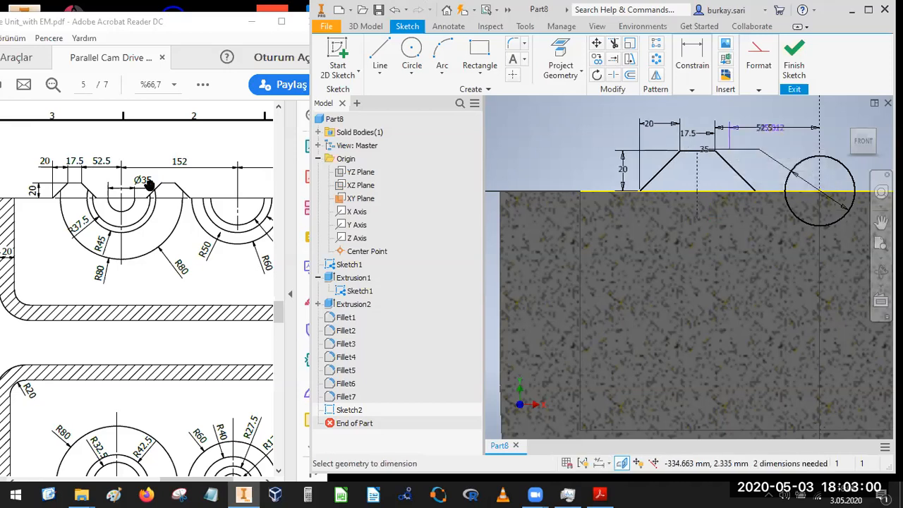
- Mirror the trapezoid's three lines about the circle's vertical construction line
{"action": "scroll", "coordinate": [631, 224], "scroll_direction": "up", "scroll_amount": 3}
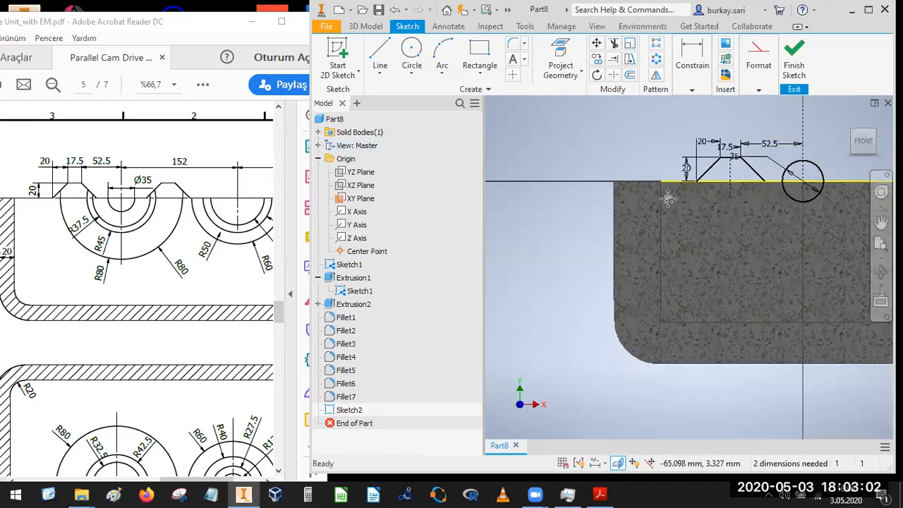
{"action": "middle_click_drag", "start_coordinate": [631, 225], "coordinate": [612, 227]}
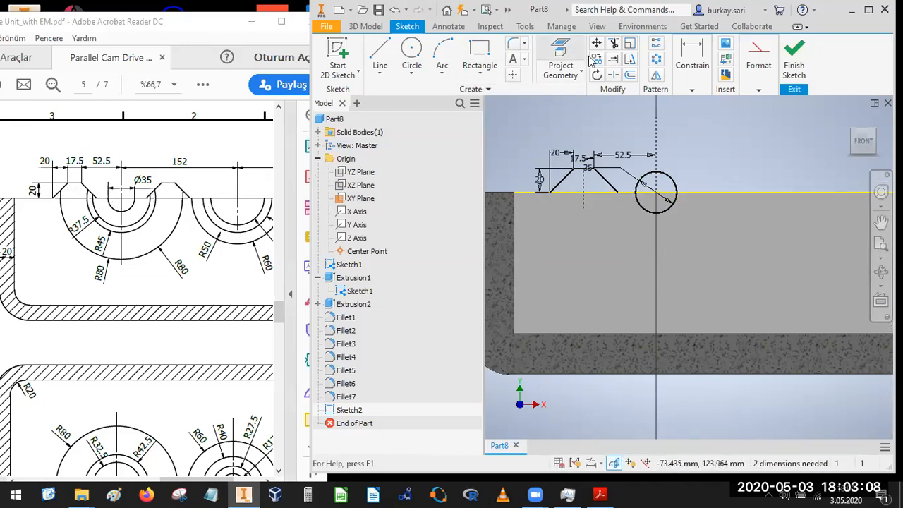
{"action": "left_click", "coordinate": [656, 75]}
{"action": "left_click", "coordinate": [605, 181]}
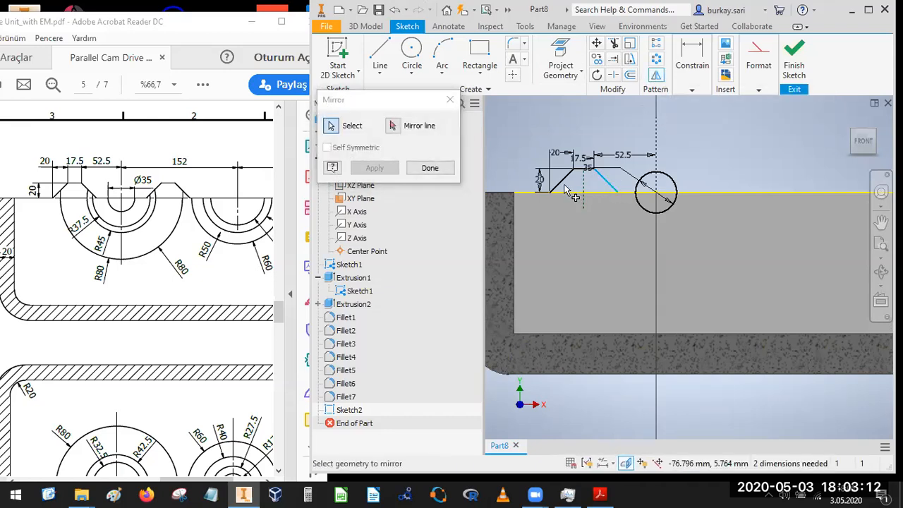
{"action": "left_click", "coordinate": [561, 185]}
{"action": "scroll", "coordinate": [578, 178], "scroll_direction": "down", "scroll_amount": 3}
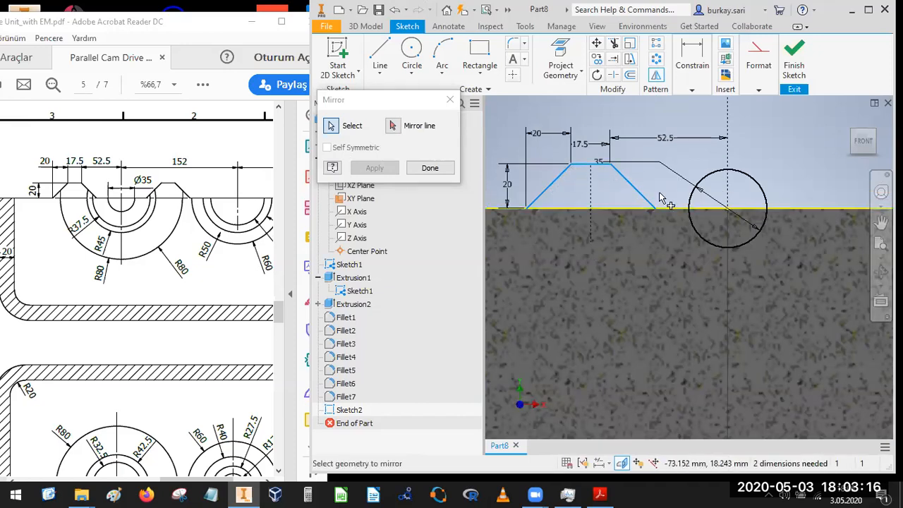
{"action": "left_click", "coordinate": [393, 127]}
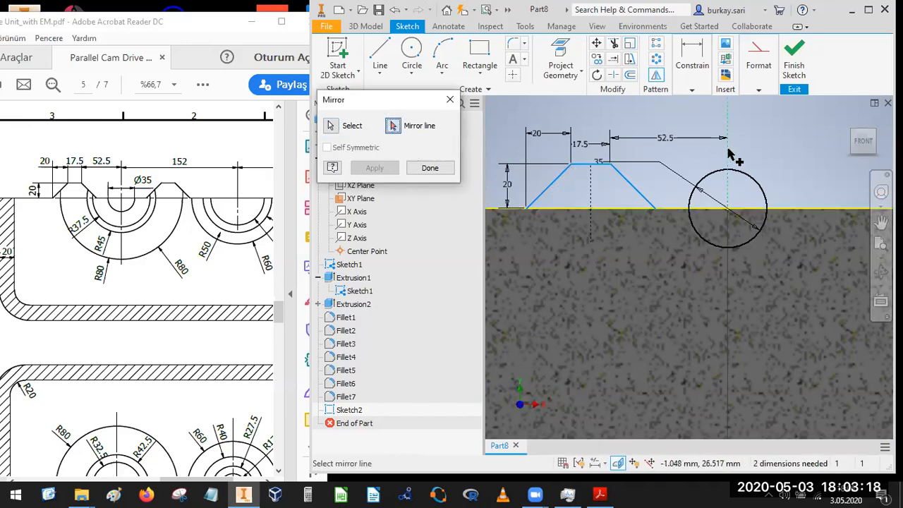
{"action": "left_click", "coordinate": [728, 155]}
{"action": "left_click", "coordinate": [374, 167]}
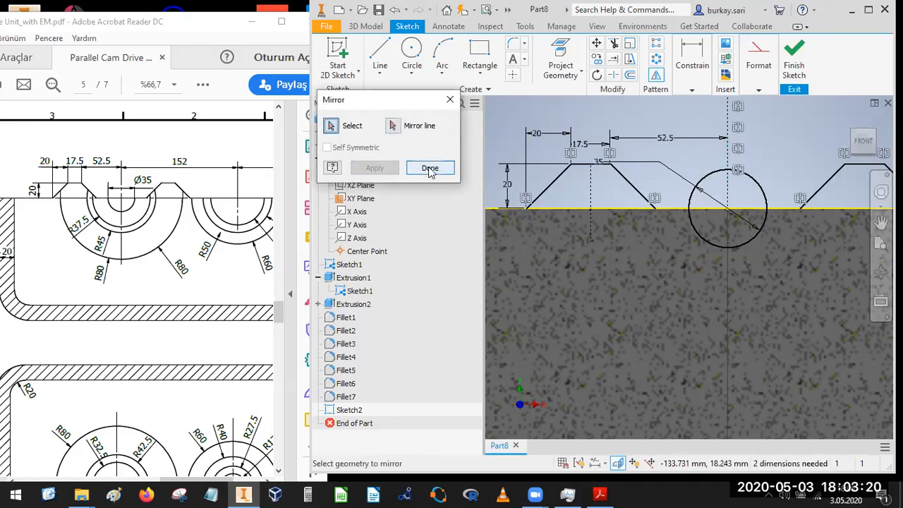
{"action": "left_click", "coordinate": [430, 168]}
- Draw a circle of about 46 mm radius concentric with the 35 mm circle on the top edge line
{"action": "scroll", "coordinate": [737, 161], "scroll_direction": "down", "scroll_amount": 5}
{"action": "middle_click_drag", "start_coordinate": [738, 163], "coordinate": [630, 180]}
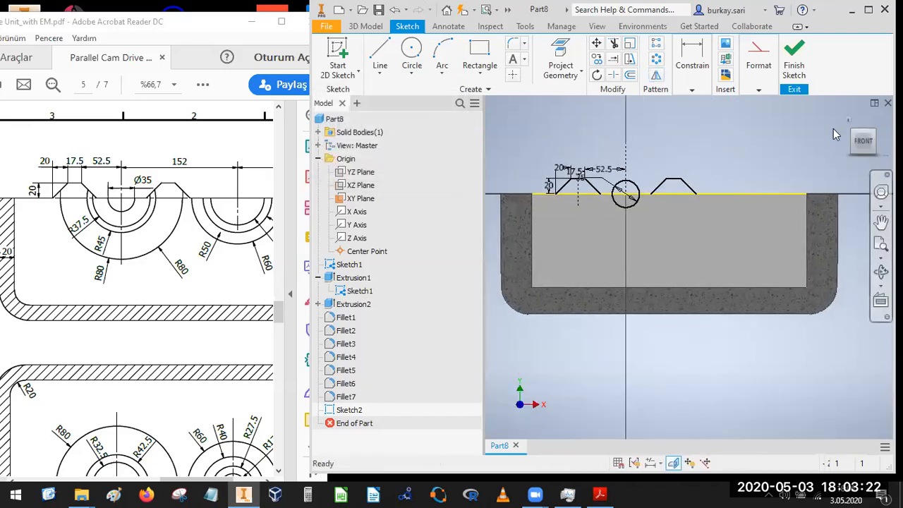
{"action": "left_click", "coordinate": [852, 131]}
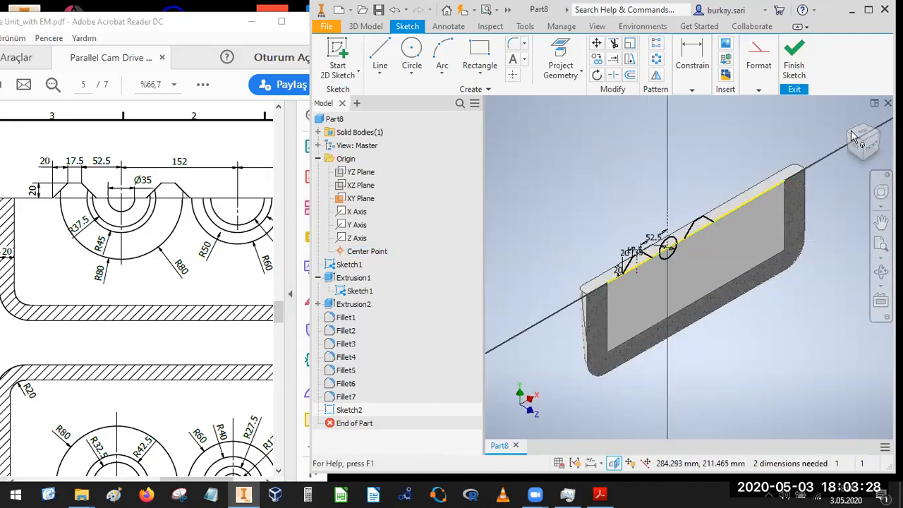
{"action": "left_click", "coordinate": [871, 149]}
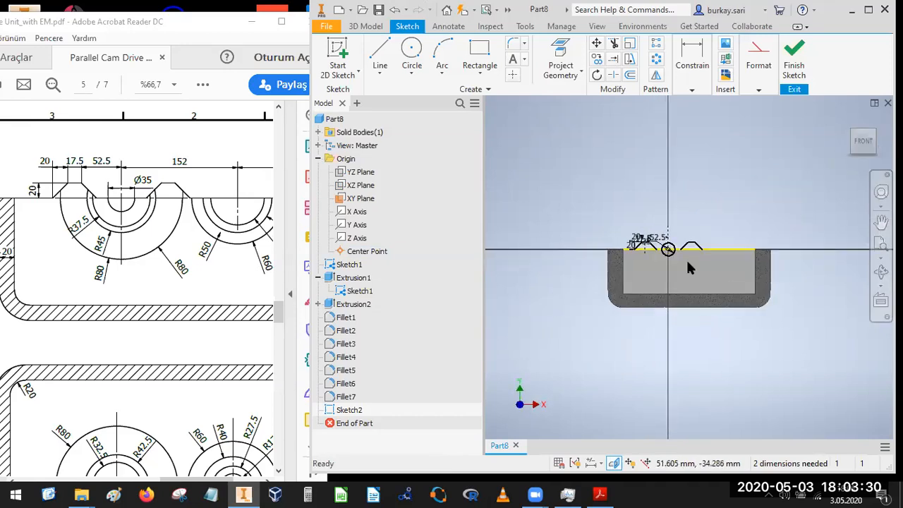
{"action": "left_click", "coordinate": [412, 53]}
{"action": "left_click", "coordinate": [618, 216]}
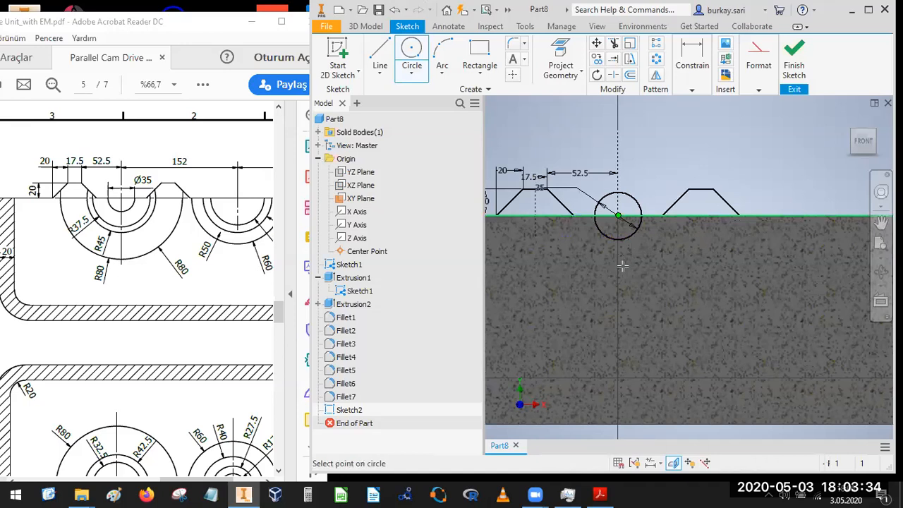
{"action": "left_click", "coordinate": [625, 278]}
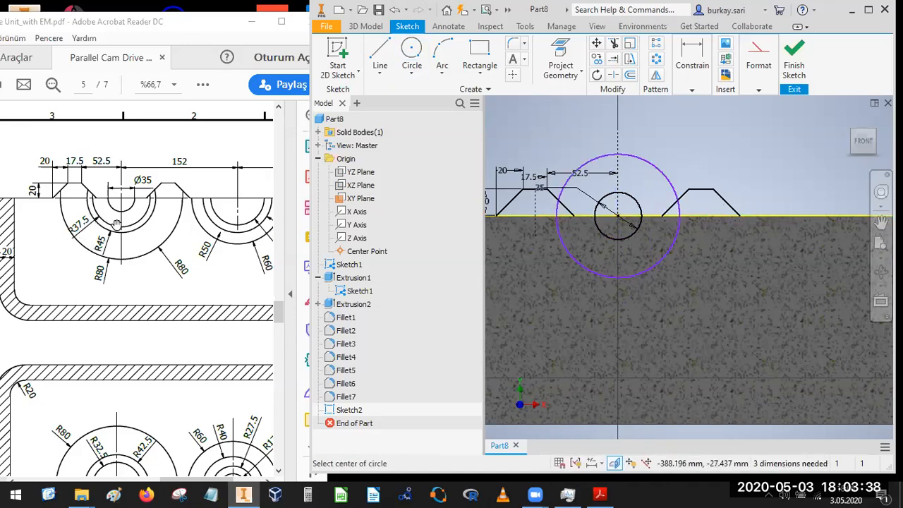
- Dimension the circle around the 35 mm circle by radius and set it to 37.5 mm
{"action": "left_click", "coordinate": [692, 90]}
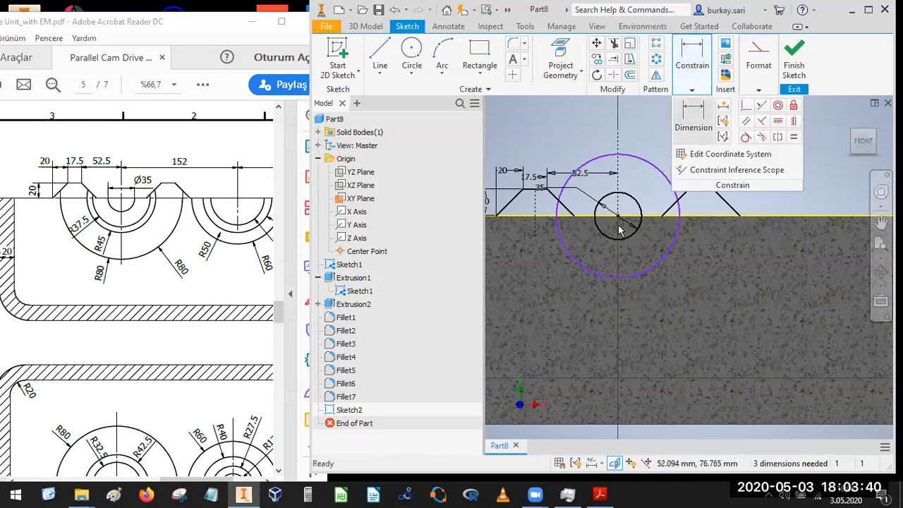
{"action": "key", "text": "d"}
{"action": "left_click", "coordinate": [569, 258]}
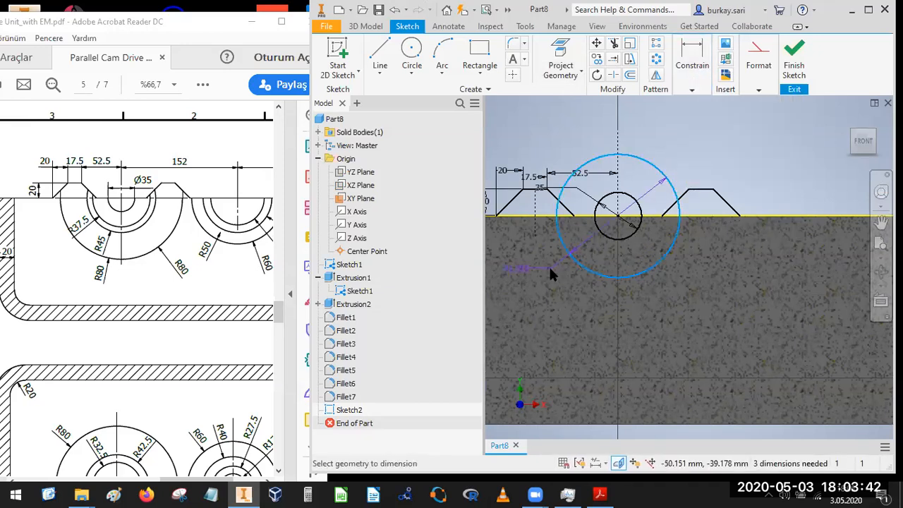
{"action": "right_click", "coordinate": [551, 273]}
{"action": "mouse_move", "coordinate": [586, 328]}
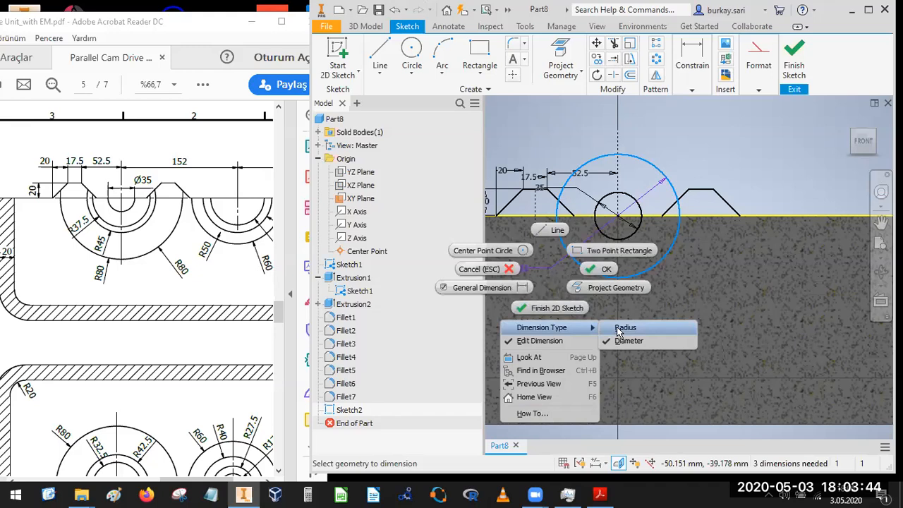
{"action": "left_click", "coordinate": [624, 328]}
{"action": "left_click", "coordinate": [552, 283]}
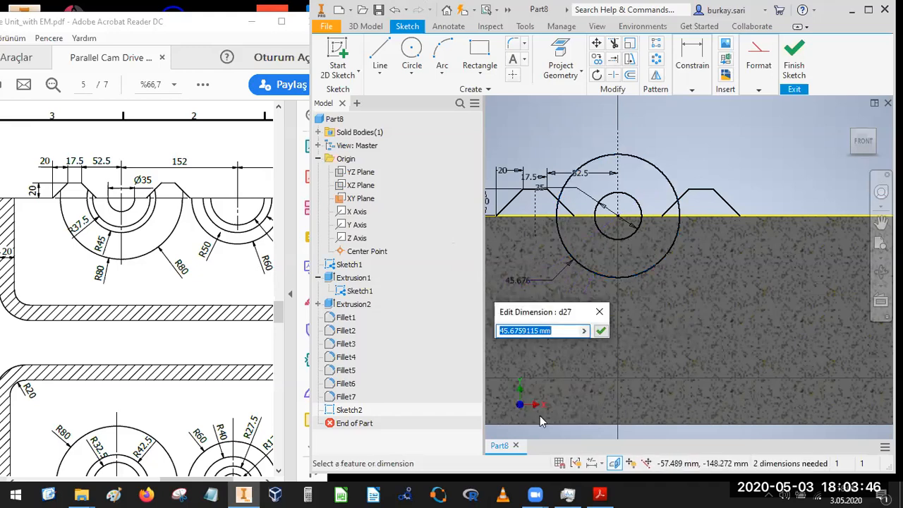
{"action": "type", "text": "37.5"}
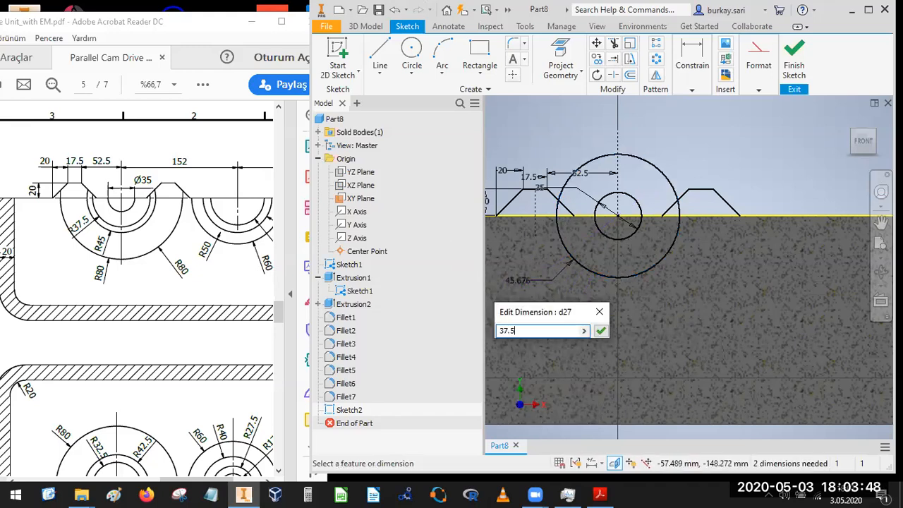
{"action": "key", "text": "Return"}
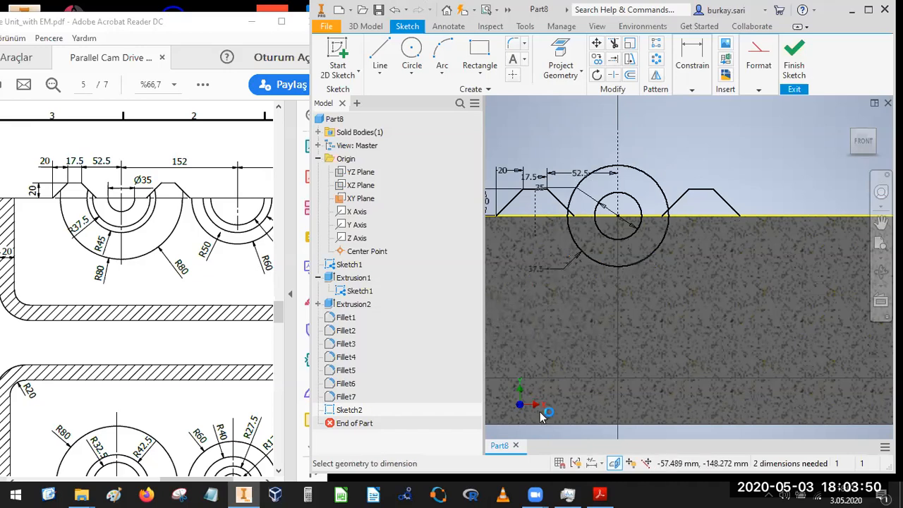
{"action": "key", "text": "Escape"}
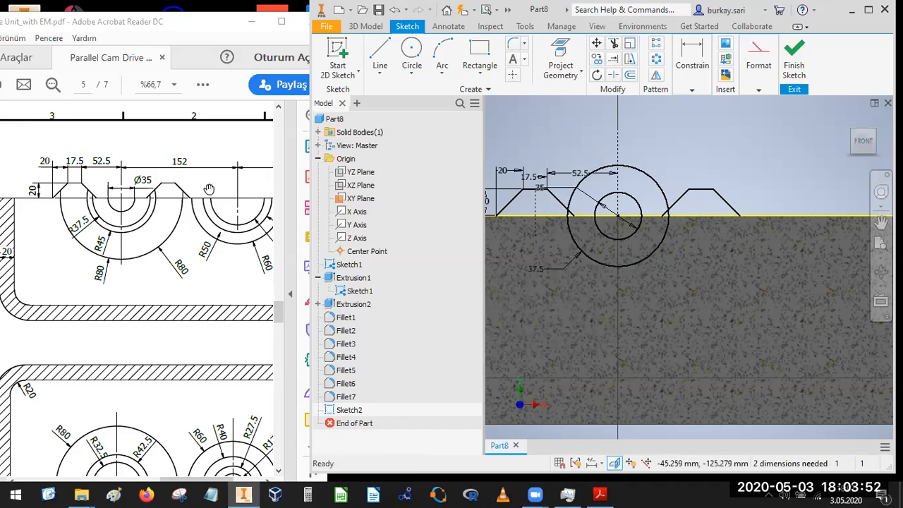
- Draw another concentric circle of about 52 mm radius around the 37.5 mm radius circle
{"action": "scroll", "coordinate": [587, 220], "scroll_direction": "up", "scroll_amount": 2}
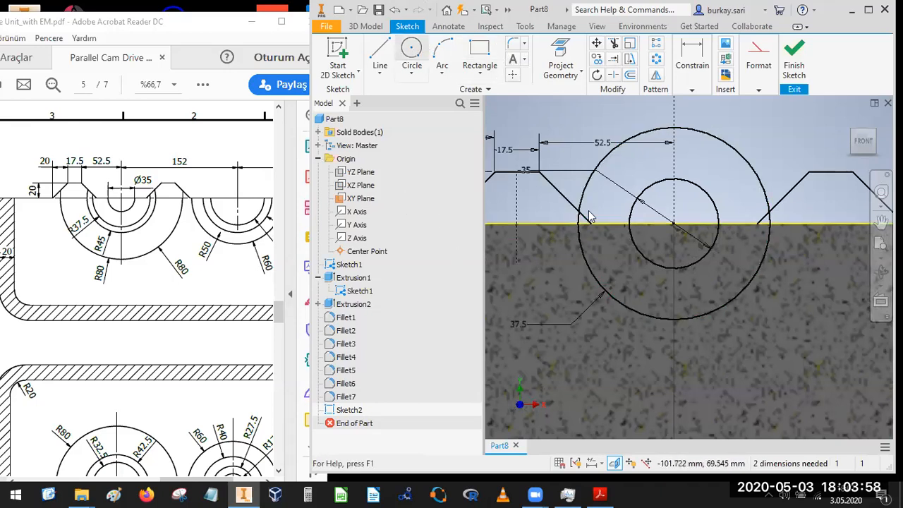
{"action": "left_click", "coordinate": [674, 224]}
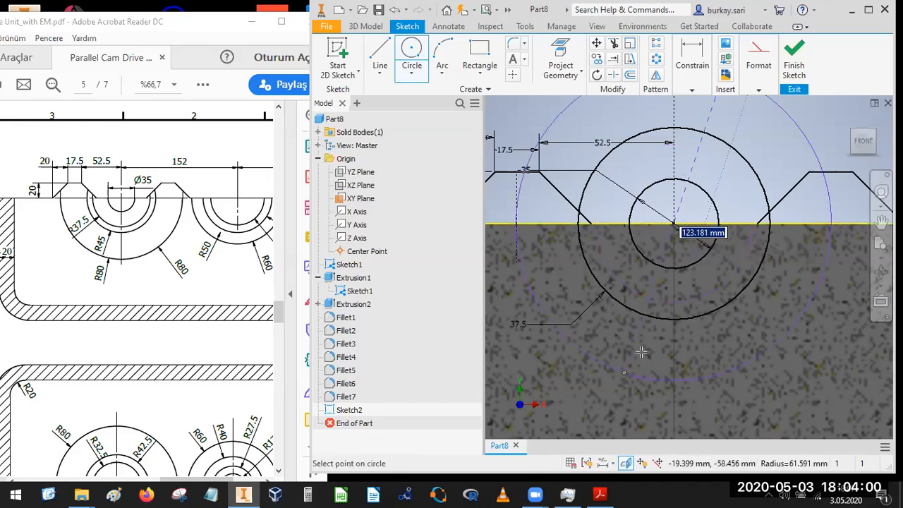
{"action": "left_click", "coordinate": [640, 352]}
{"action": "key", "text": "Escape"}
- Try dimensioning the outermost concentric circle's diameter as 45 mm and undo that dimension
{"action": "left_click", "coordinate": [692, 89]}
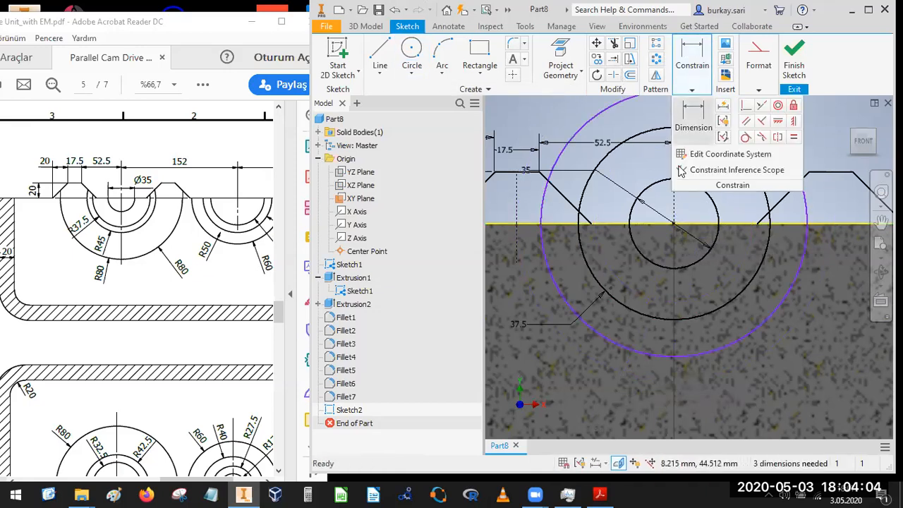
{"action": "left_click", "coordinate": [691, 127]}
{"action": "left_click", "coordinate": [570, 305]}
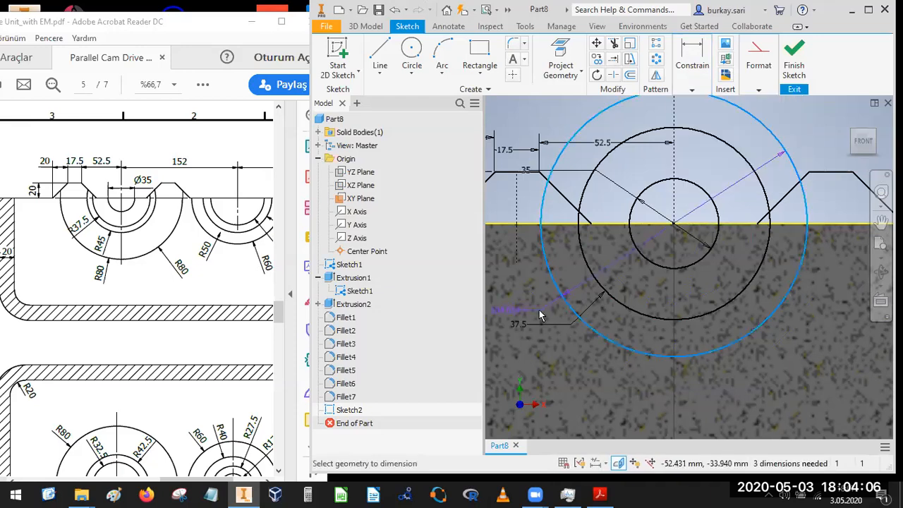
{"action": "left_click", "coordinate": [542, 316]}
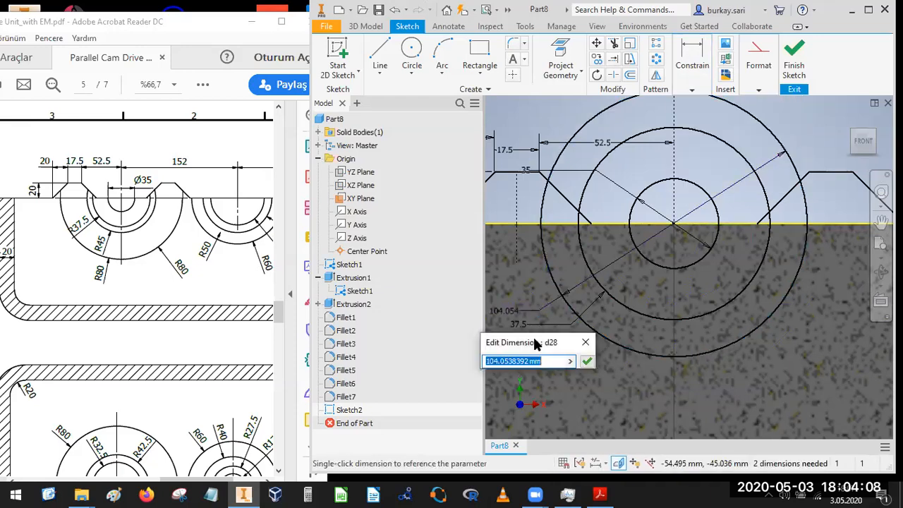
{"action": "type", "text": "45"}
{"action": "key", "text": "Return"}
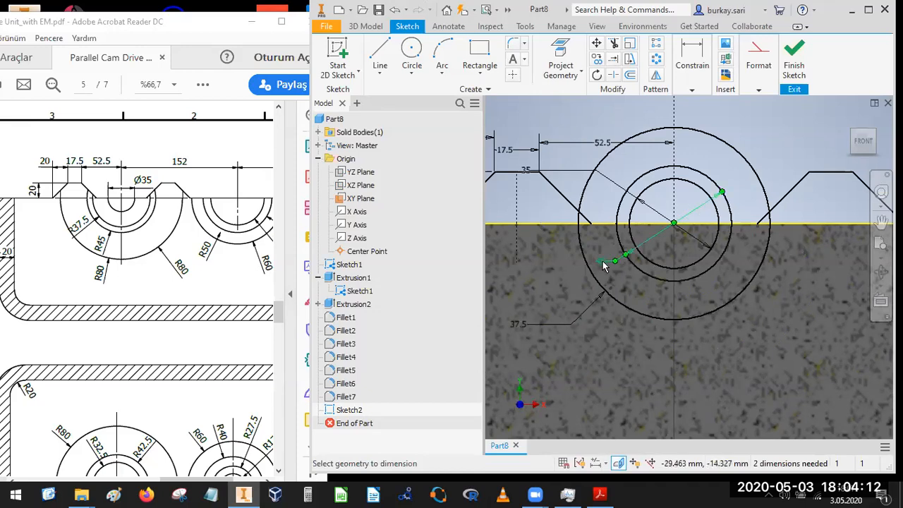
{"action": "key", "text": "ctrl+z"}
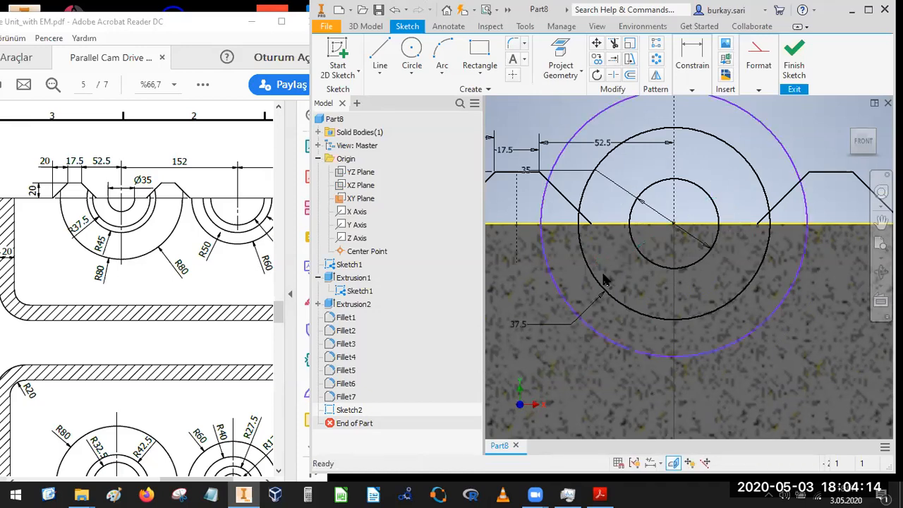
- Dimension the outermost concentric circle by radius and set it to 45 mm
{"action": "left_click", "coordinate": [638, 347]}
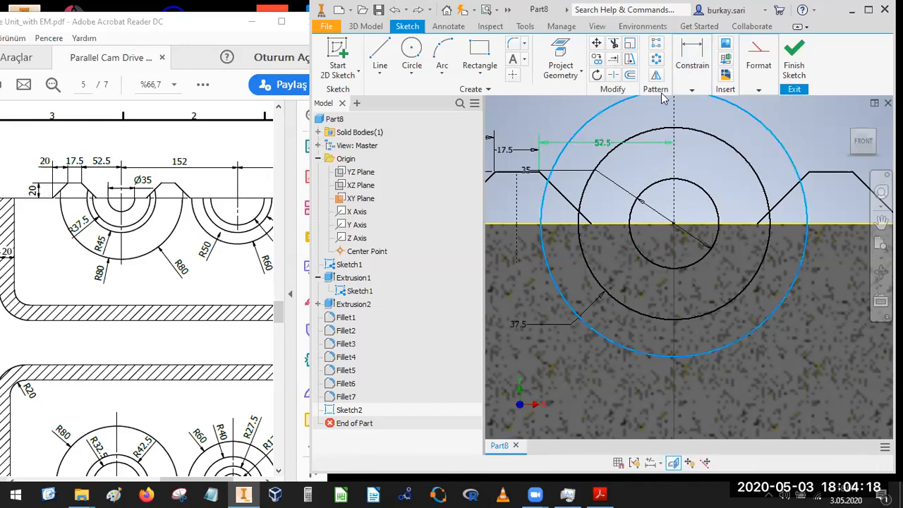
{"action": "left_click", "coordinate": [691, 90]}
{"action": "left_click", "coordinate": [692, 109]}
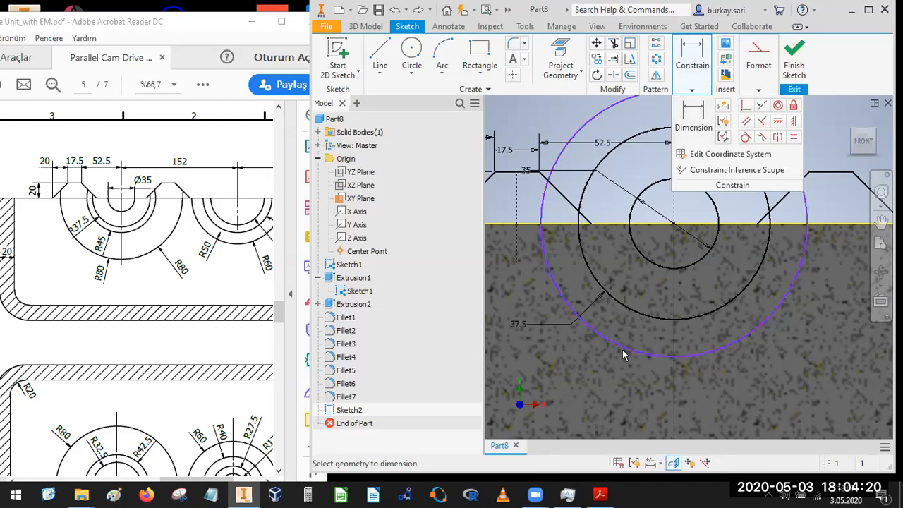
{"action": "left_click", "coordinate": [591, 376]}
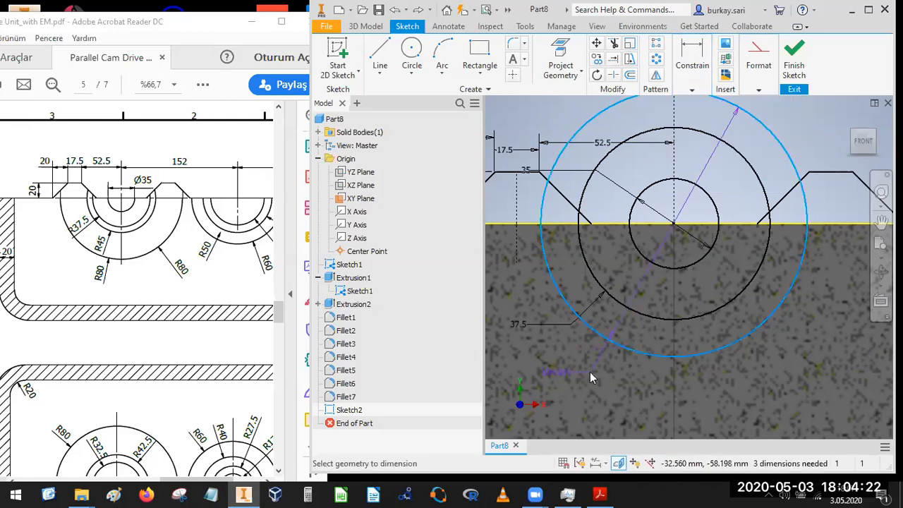
{"action": "right_click", "coordinate": [591, 372]}
{"action": "mouse_move", "coordinate": [600, 227]}
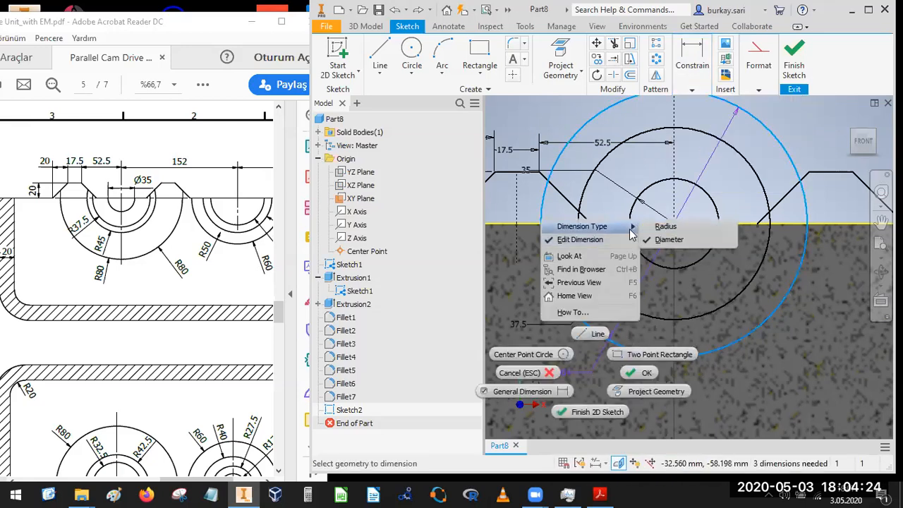
{"action": "left_click", "coordinate": [663, 227]}
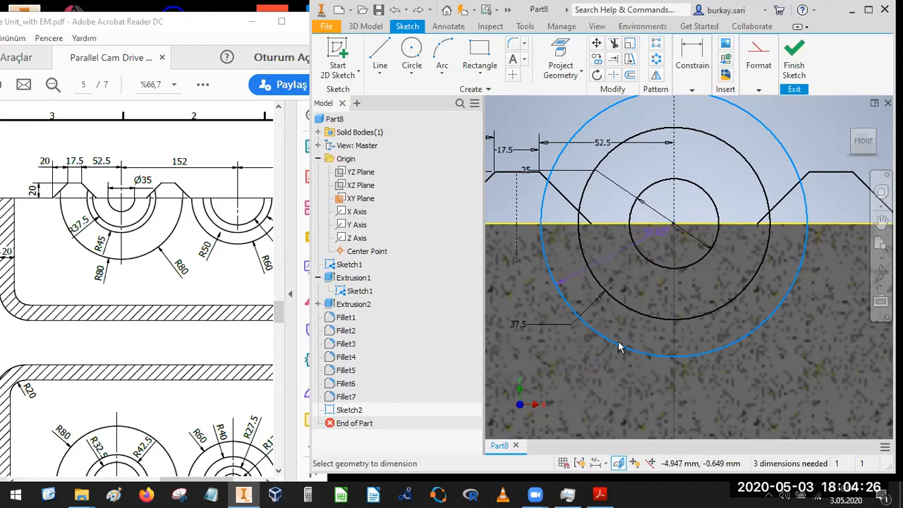
{"action": "left_click", "coordinate": [586, 385]}
{"action": "type", "text": "45"}
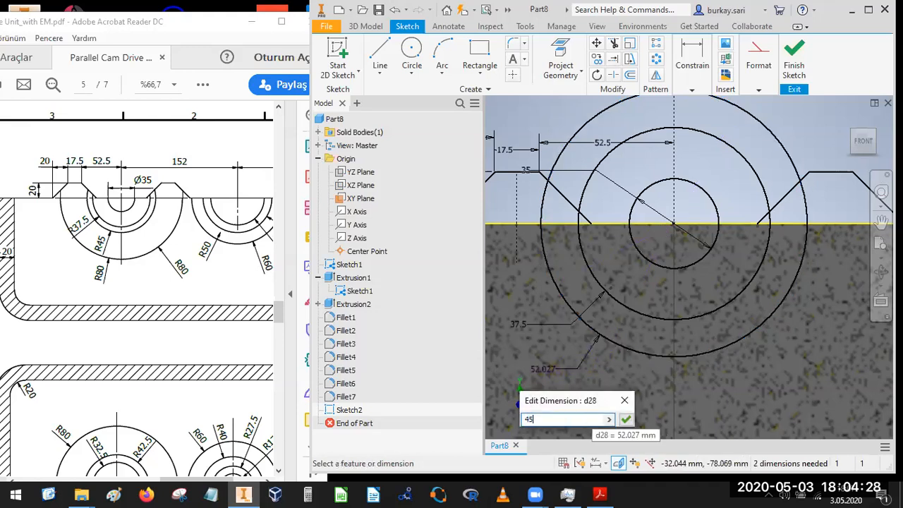
{"action": "key", "text": "Return"}
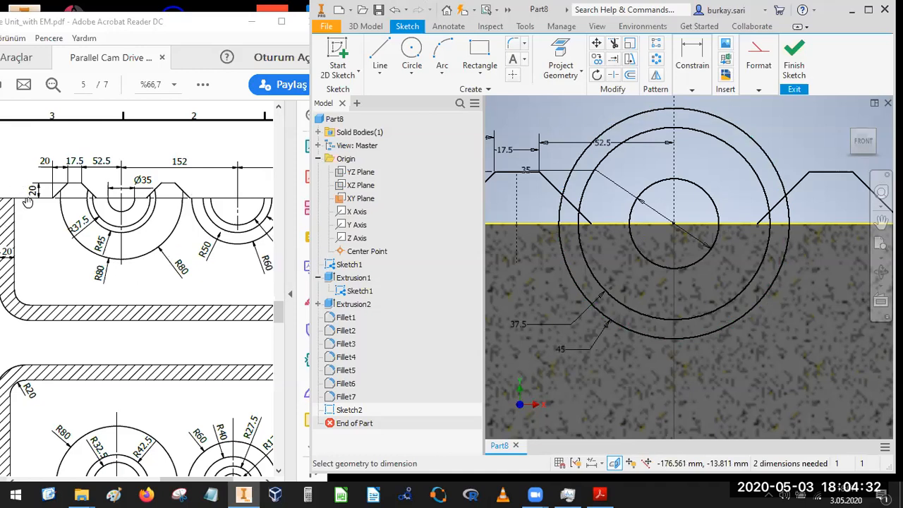
- Draw a fourth concentric circle of about 61 mm radius outside the 45 mm radius circle
{"action": "left_click", "coordinate": [412, 52]}
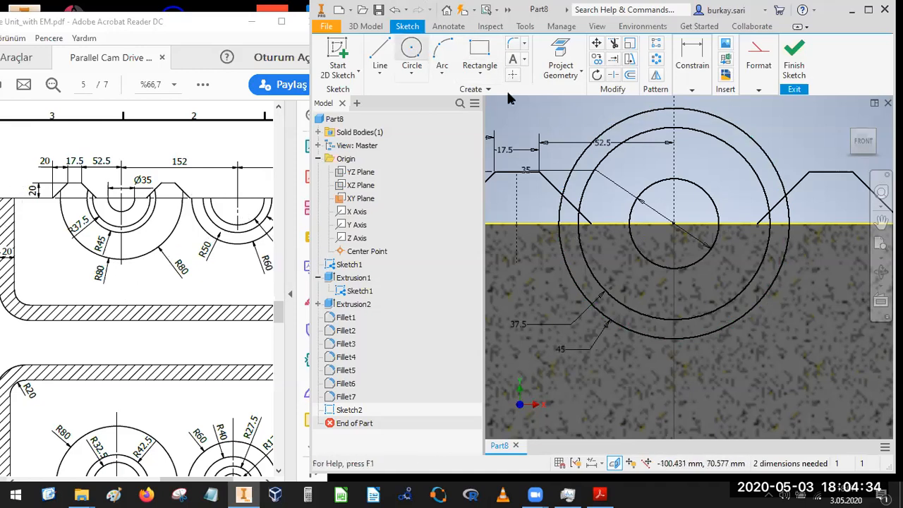
{"action": "left_click", "coordinate": [673, 225]}
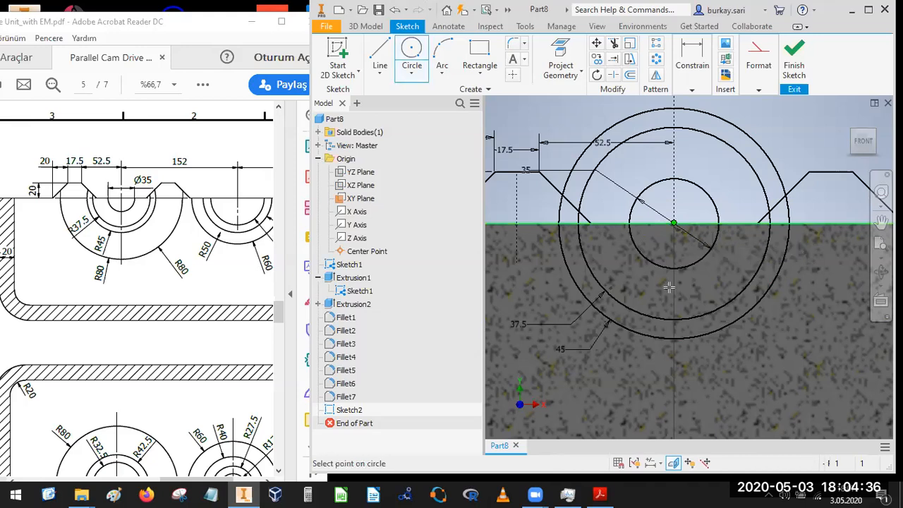
{"action": "scroll", "coordinate": [672, 283], "scroll_direction": "down", "scroll_amount": 4}
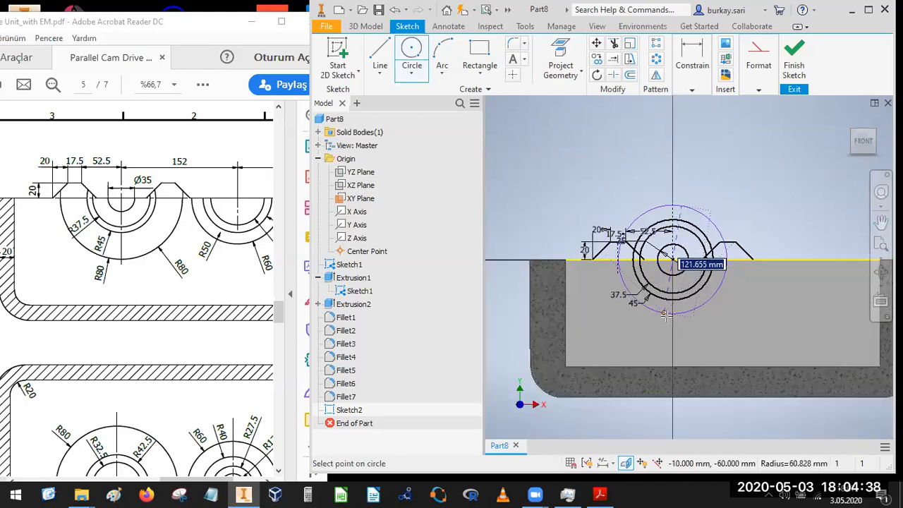
{"action": "left_click", "coordinate": [666, 315]}
{"action": "key", "text": "Escape"}
- Try to dimension the fourth, outermost circle by radius with a value of 80 mm
{"action": "left_click", "coordinate": [692, 90]}
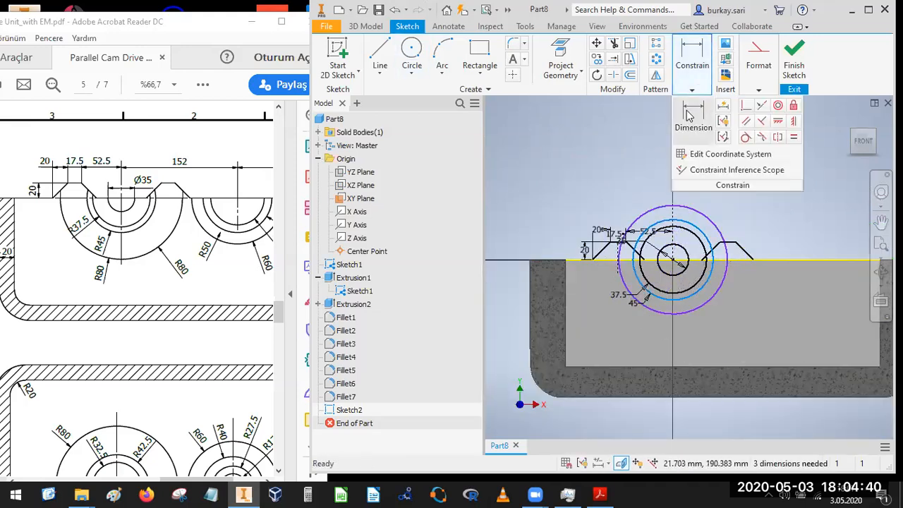
{"action": "left_click", "coordinate": [689, 116]}
{"action": "left_click", "coordinate": [647, 315]}
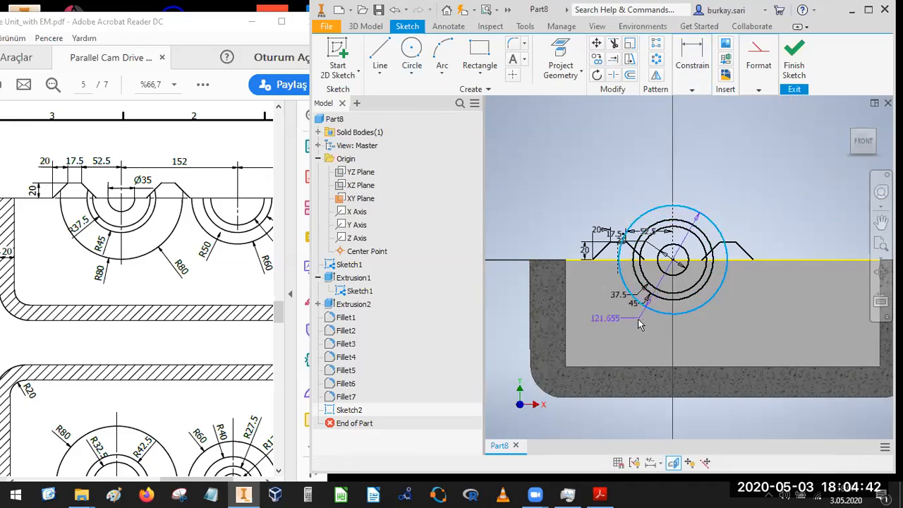
{"action": "right_click", "coordinate": [639, 322]}
{"action": "mouse_move", "coordinate": [664, 377]}
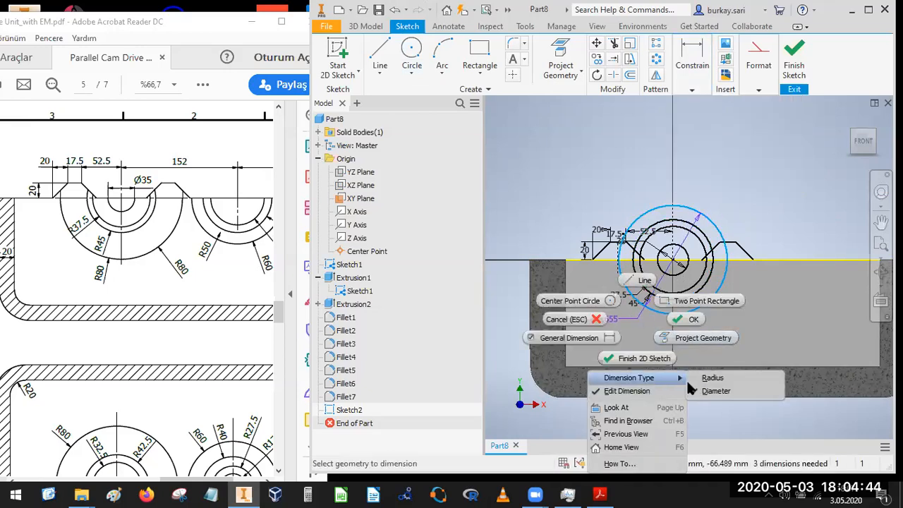
{"action": "left_click", "coordinate": [711, 377]}
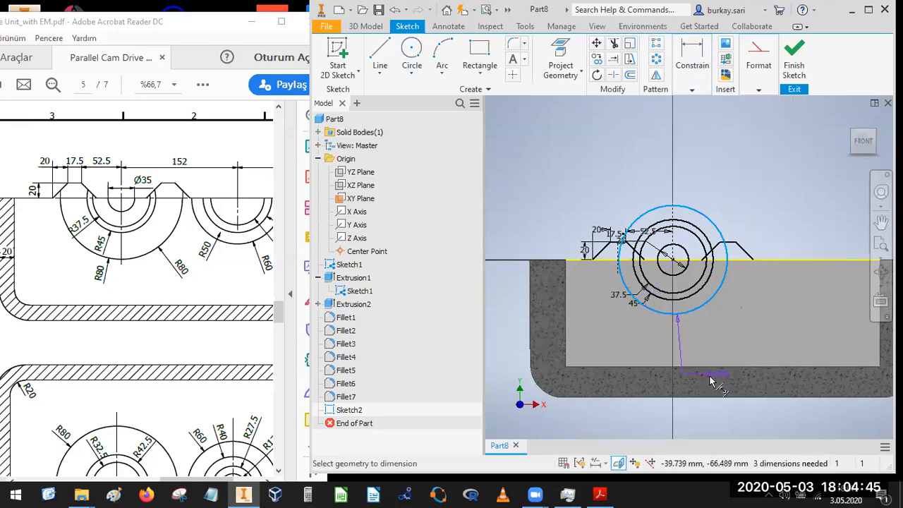
{"action": "left_click", "coordinate": [643, 342]}
{"action": "type", "text": "80"}
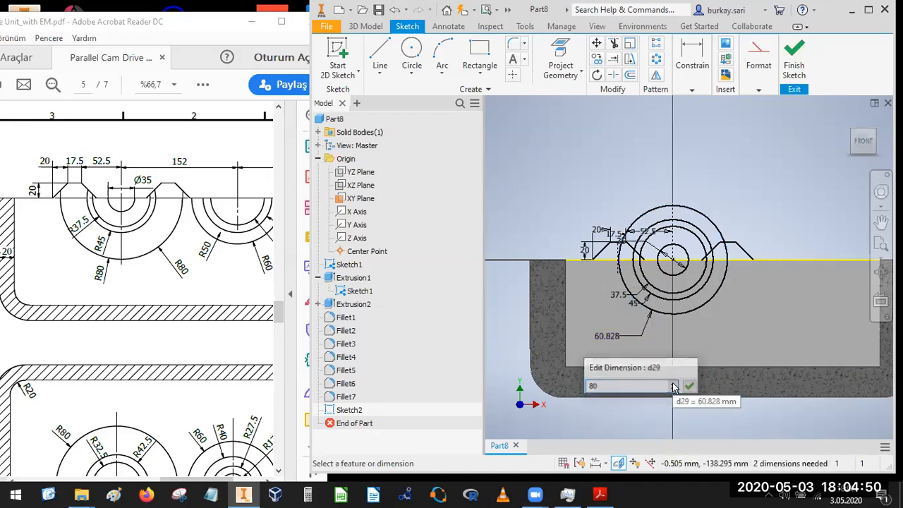
{"action": "key", "text": "Return"}
{"action": "key", "text": "Escape"}
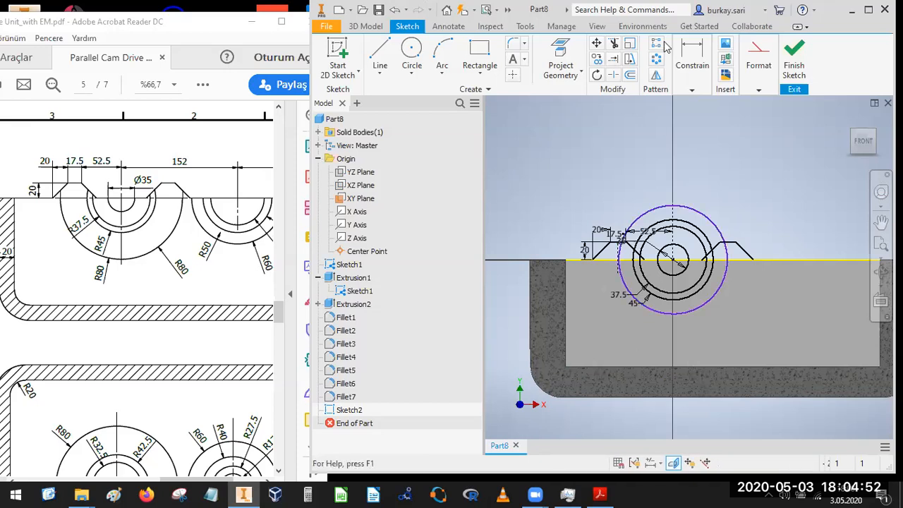
- Dimension the outermost of the four concentric circles by radius and set it to 80 mm
{"action": "left_click", "coordinate": [692, 65]}
{"action": "left_click", "coordinate": [693, 117]}
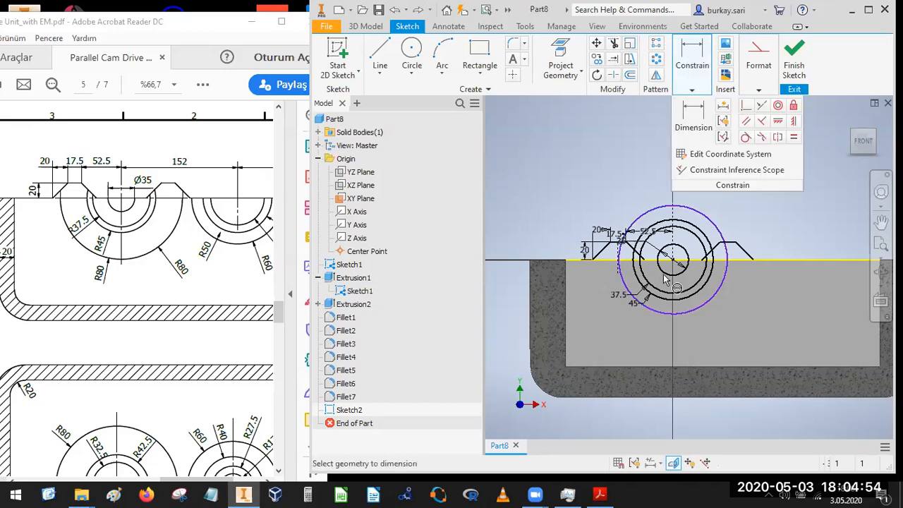
{"action": "left_click", "coordinate": [637, 299]}
{"action": "right_click", "coordinate": [643, 323]}
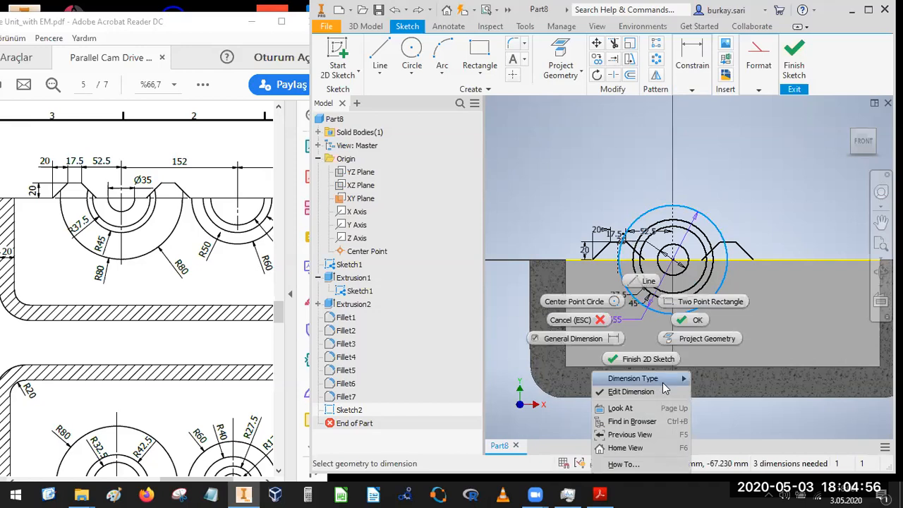
{"action": "mouse_move", "coordinate": [666, 379]}
{"action": "left_click", "coordinate": [730, 382]}
{"action": "left_click", "coordinate": [642, 344]}
{"action": "type", "text": "80"}
{"action": "key", "text": "Return"}
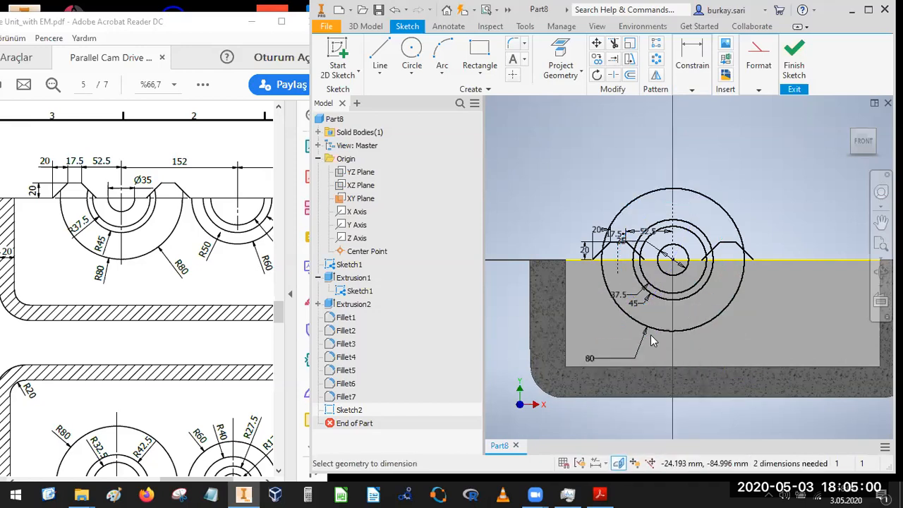
{"action": "key", "text": "Escape"}
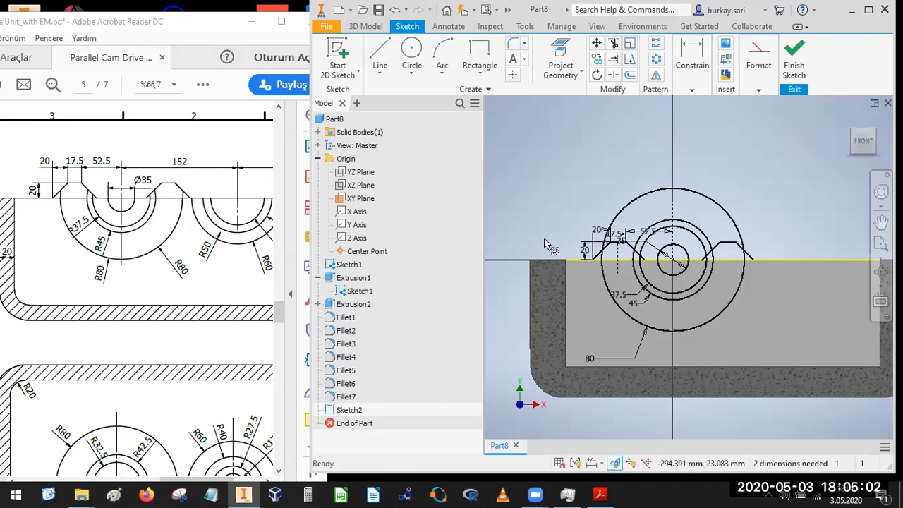
- Trim away the upper arcs of the 80 mm, 45 mm and 37.5 mm radius circles between the sloped profile lines
{"action": "scroll", "coordinate": [734, 251], "scroll_direction": "up", "scroll_amount": 3}
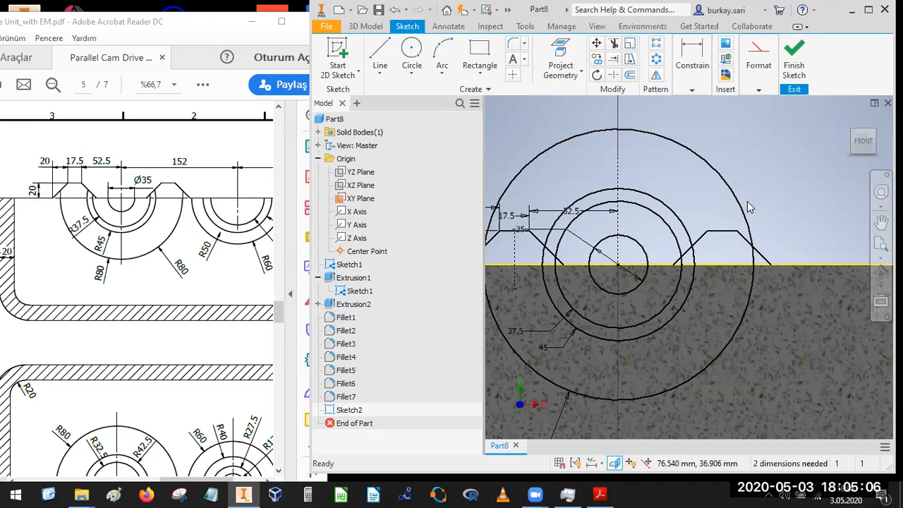
{"action": "scroll", "coordinate": [747, 201], "scroll_direction": "down", "scroll_amount": 3}
{"action": "middle_click_drag", "start_coordinate": [746, 200], "coordinate": [686, 200]}
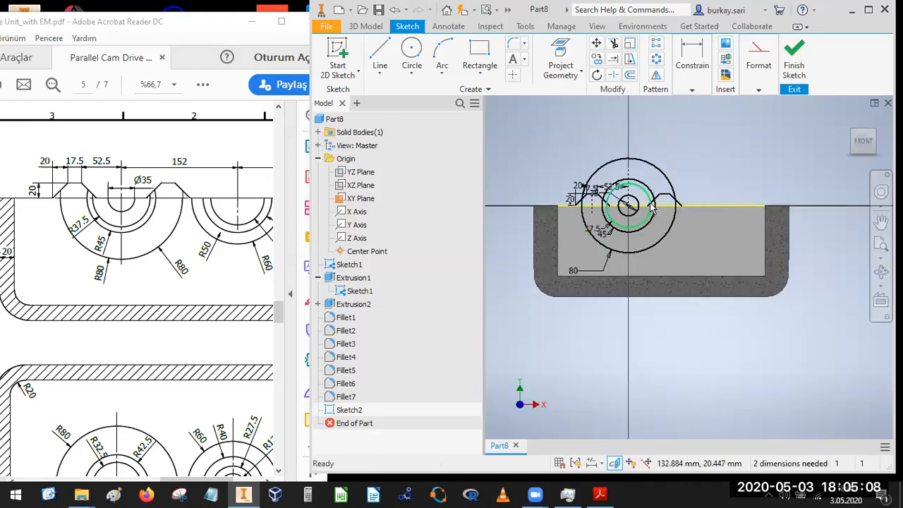
{"action": "left_click", "coordinate": [614, 46]}
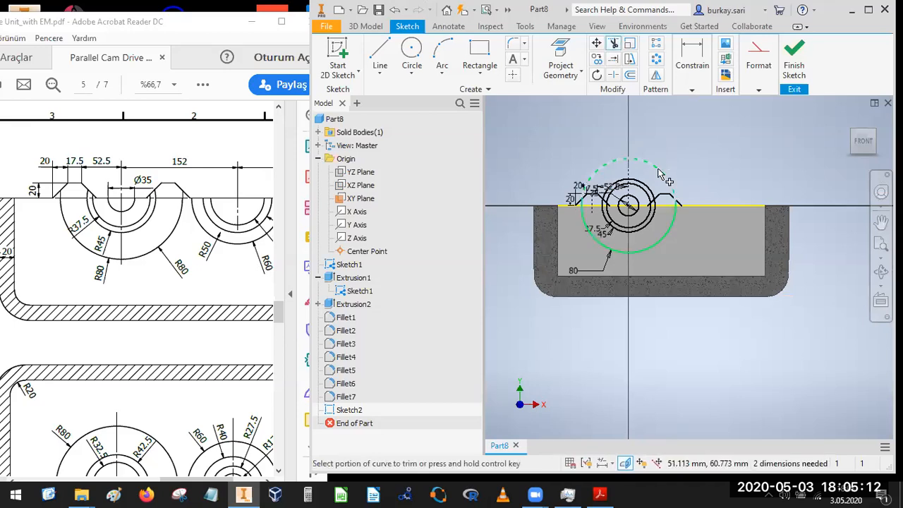
{"action": "scroll", "coordinate": [648, 189], "scroll_direction": "up", "scroll_amount": 4}
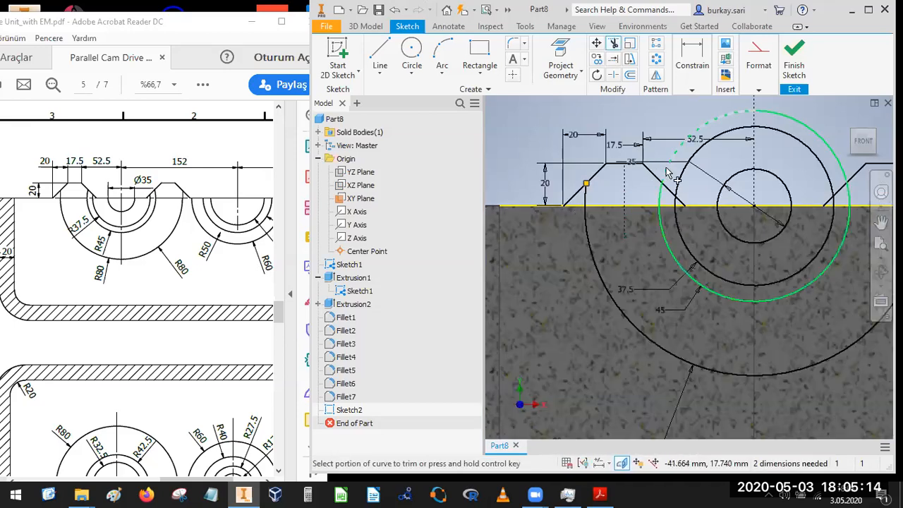
{"action": "left_click", "coordinate": [684, 177]}
{"action": "left_click", "coordinate": [772, 115]}
{"action": "left_click", "coordinate": [770, 127]}
{"action": "scroll", "coordinate": [783, 163], "scroll_direction": "down", "scroll_amount": 3}
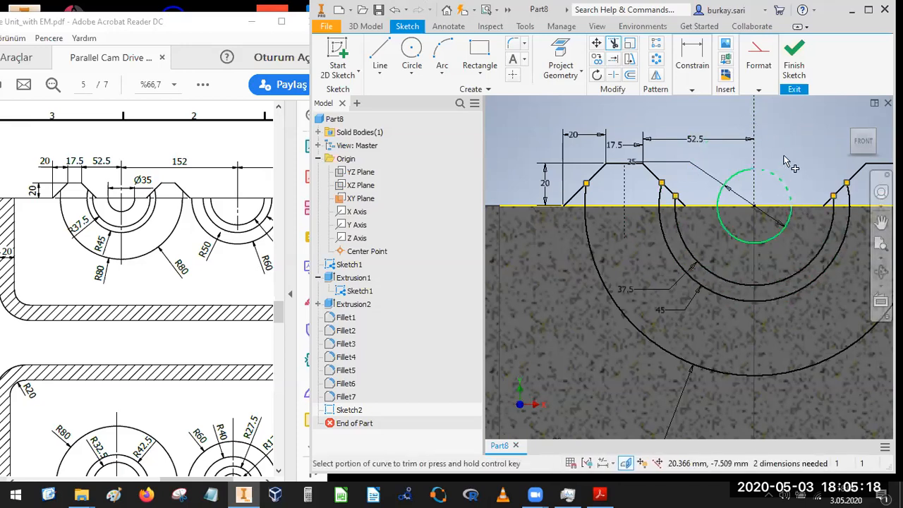
{"action": "middle_click_drag", "start_coordinate": [747, 200], "coordinate": [651, 239]}
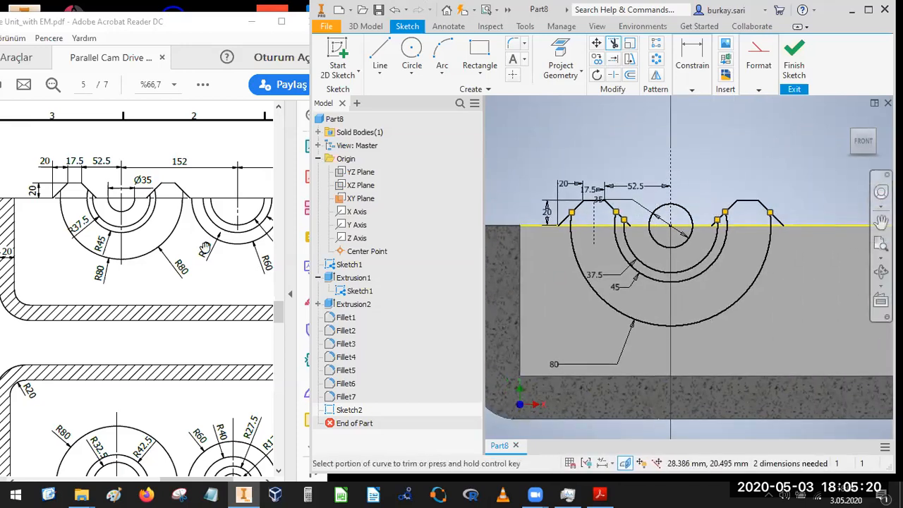
- Draw a vertical line about 143 mm long across the housing's top edge, beyond the trimmed arcs, and make it a construction line
{"action": "scroll", "coordinate": [648, 169], "scroll_direction": "down", "scroll_amount": 4}
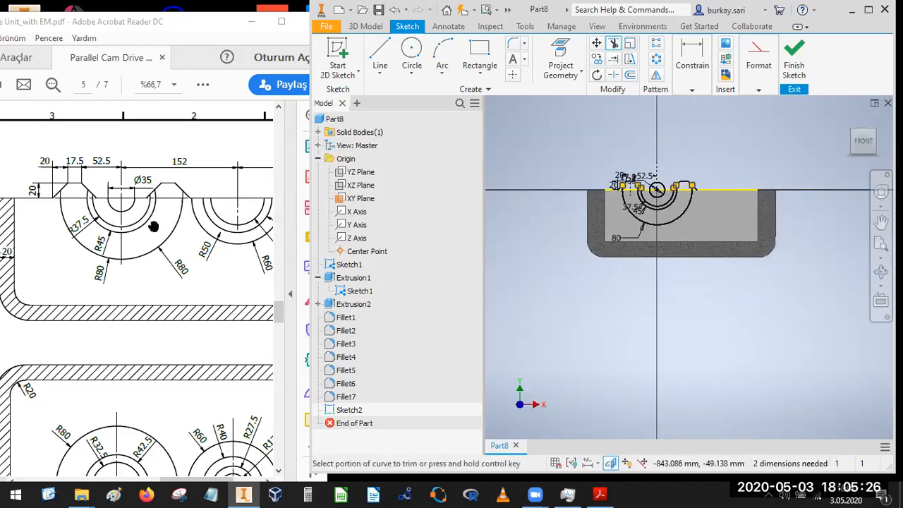
{"action": "left_click_drag", "start_coordinate": [154, 226], "coordinate": [74, 225]}
{"action": "left_click", "coordinate": [560, 136]}
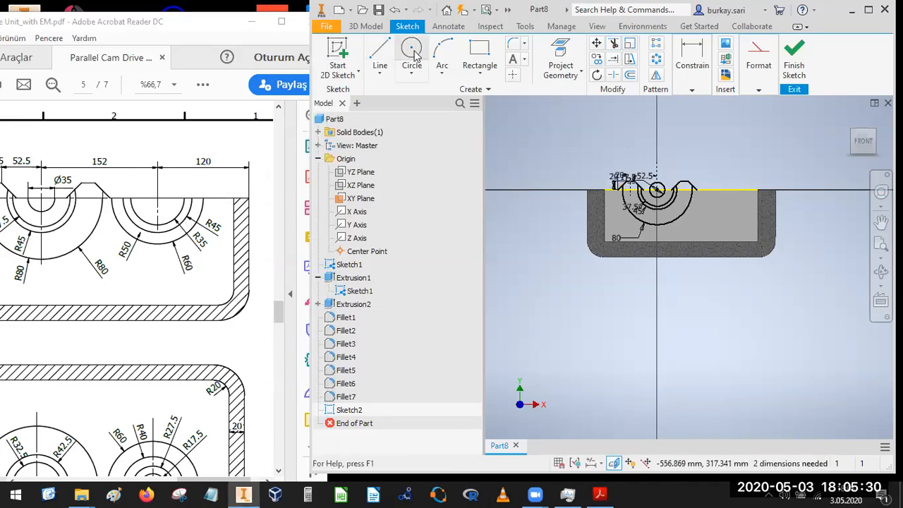
{"action": "left_click", "coordinate": [414, 54]}
{"action": "left_click", "coordinate": [724, 164]}
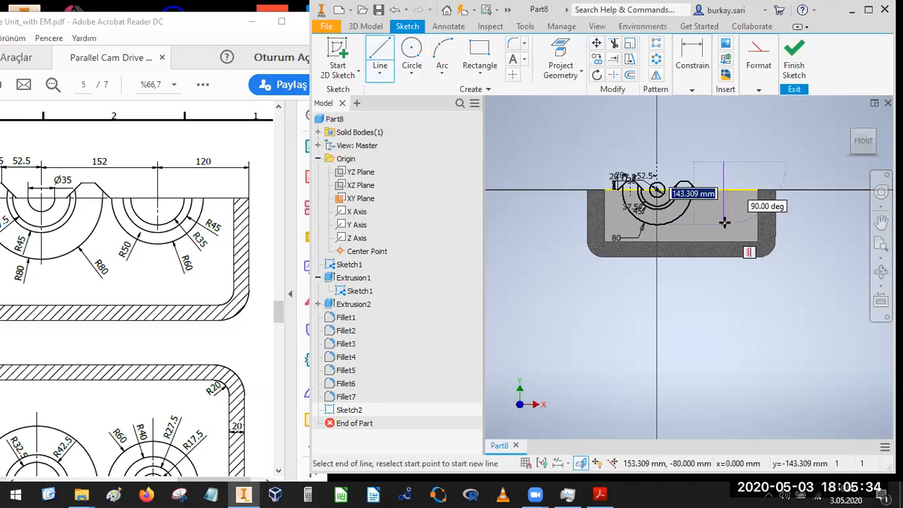
{"action": "left_click", "coordinate": [724, 222]}
{"action": "key", "text": "Escape"}
{"action": "right_click", "coordinate": [725, 209]}
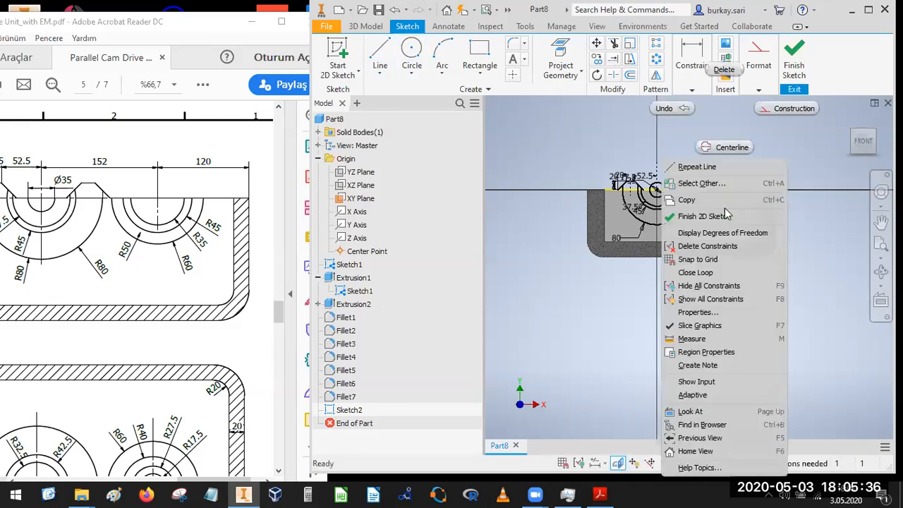
{"action": "left_click", "coordinate": [773, 111]}
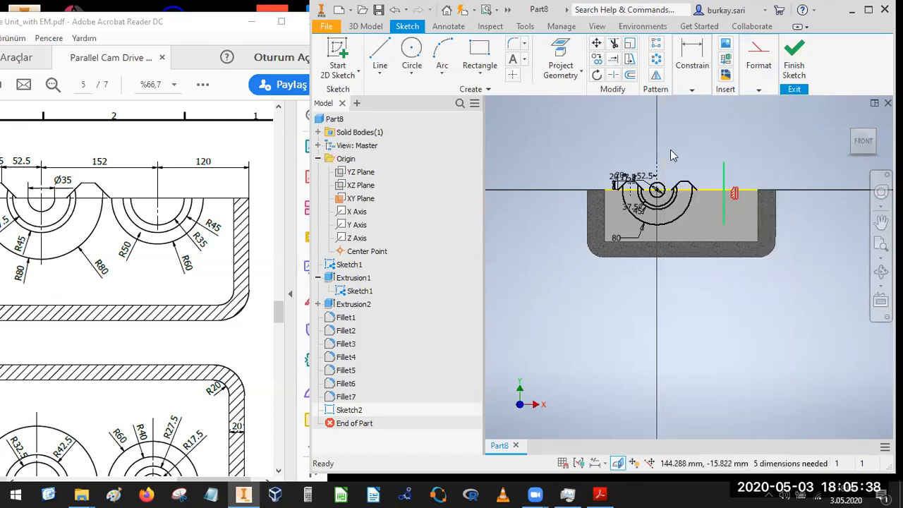
- Dimension the distance between the first circle set's vertical centerline and the new construction line as 152 mm
{"action": "left_click", "coordinate": [689, 53]}
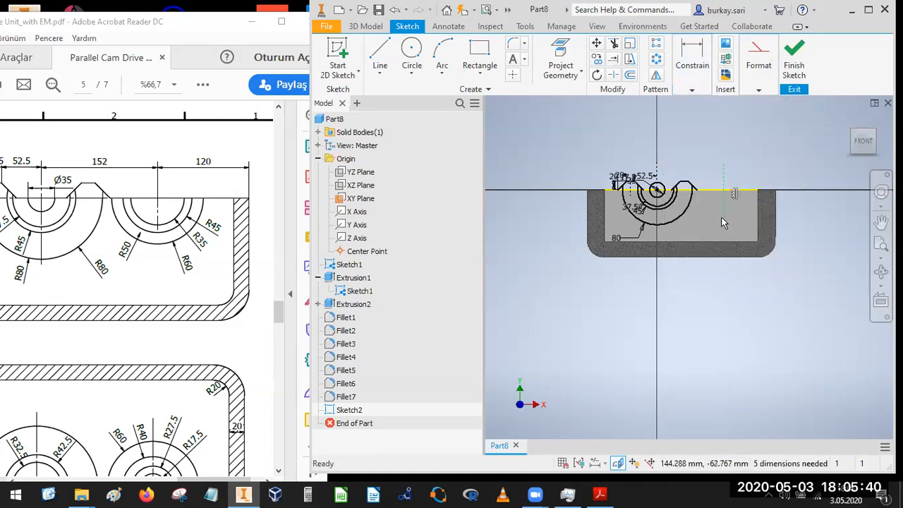
{"action": "left_click", "coordinate": [657, 177]}
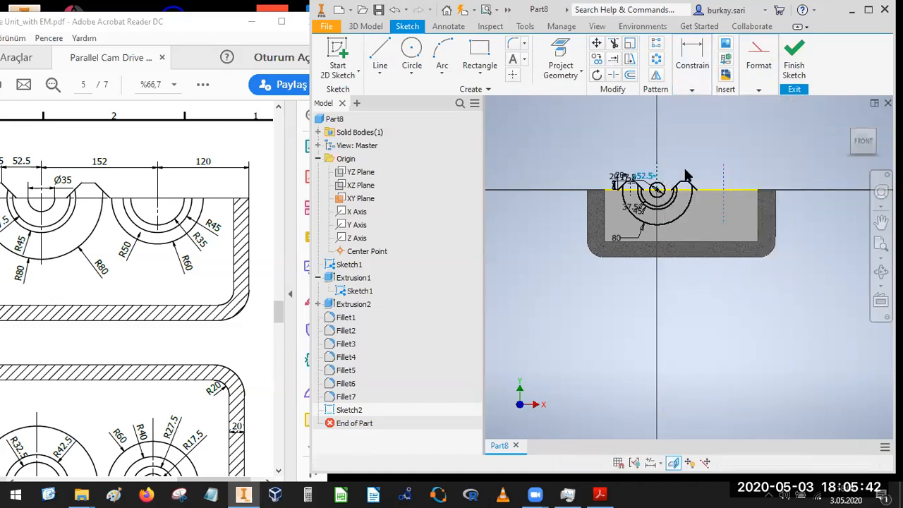
{"action": "left_click", "coordinate": [689, 56]}
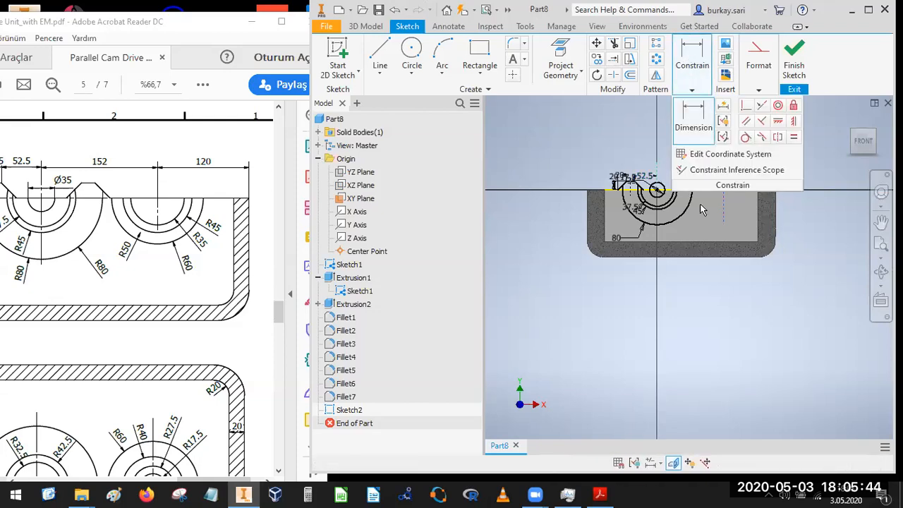
{"action": "left_click", "coordinate": [722, 214]}
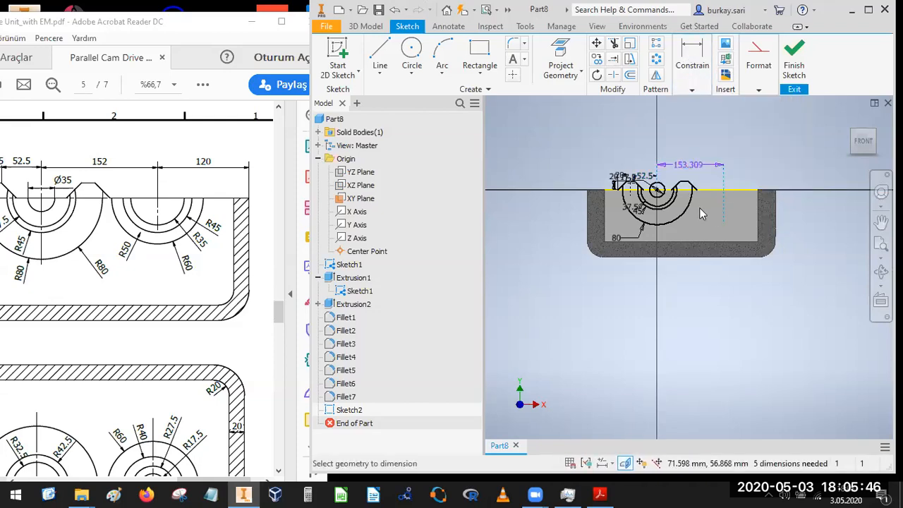
{"action": "left_click", "coordinate": [699, 207]}
{"action": "type", "text": "1"}
{"action": "key", "text": "Return"}
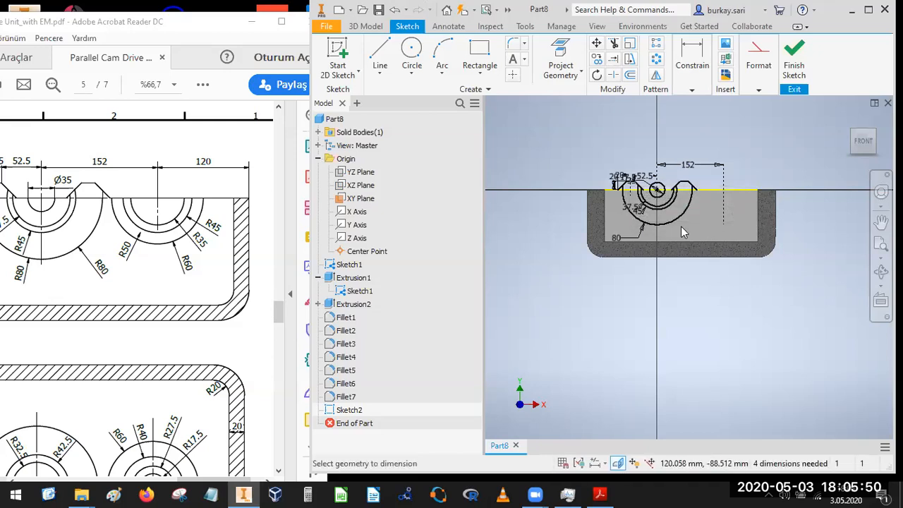
- Examine the second bearing seat's radii in Section AA-AA and the neighbouring Section W-W of the PDF drawing
{"action": "scroll", "coordinate": [607, 211], "scroll_direction": "up", "scroll_amount": 2}
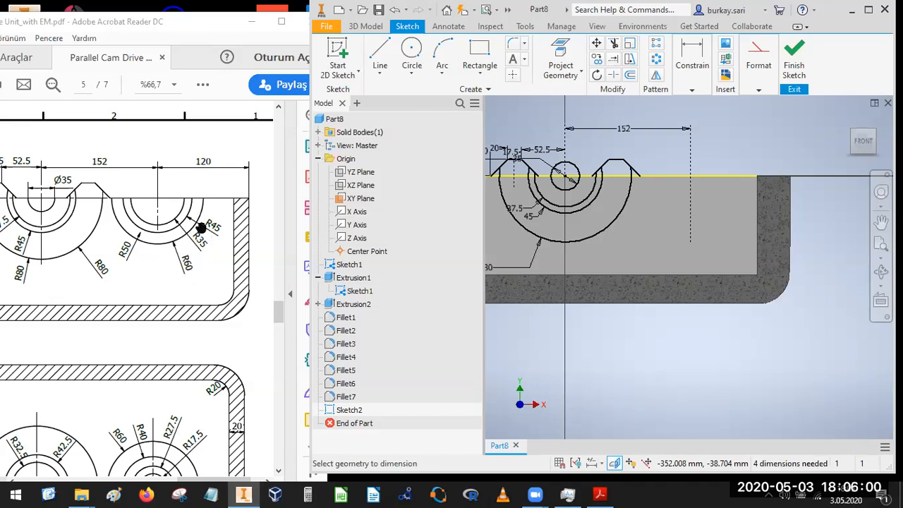
{"action": "scroll", "coordinate": [183, 247], "scroll_direction": "up", "scroll_amount": 2, "text": "ctrl"}
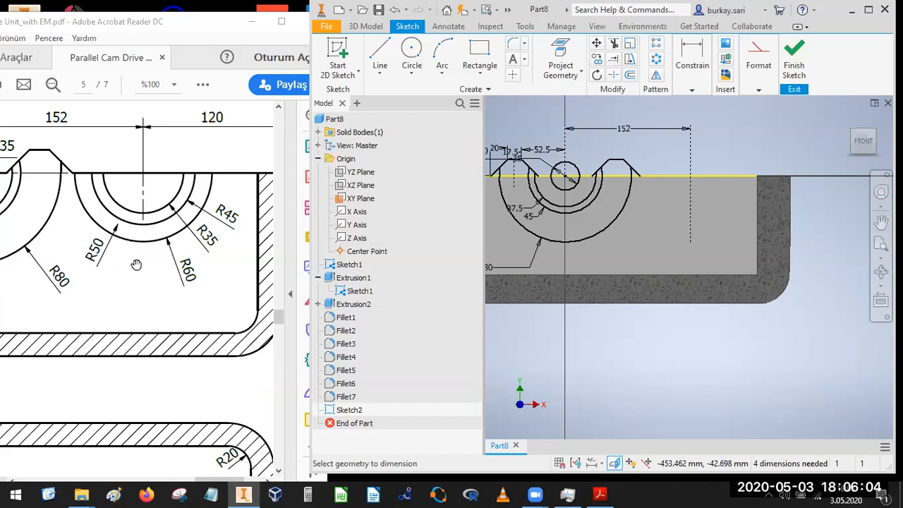
{"action": "left_click_drag", "start_coordinate": [138, 280], "coordinate": [157, 177]}
{"action": "scroll", "coordinate": [150, 237], "scroll_direction": "down", "scroll_amount": 4, "text": "ctrl"}
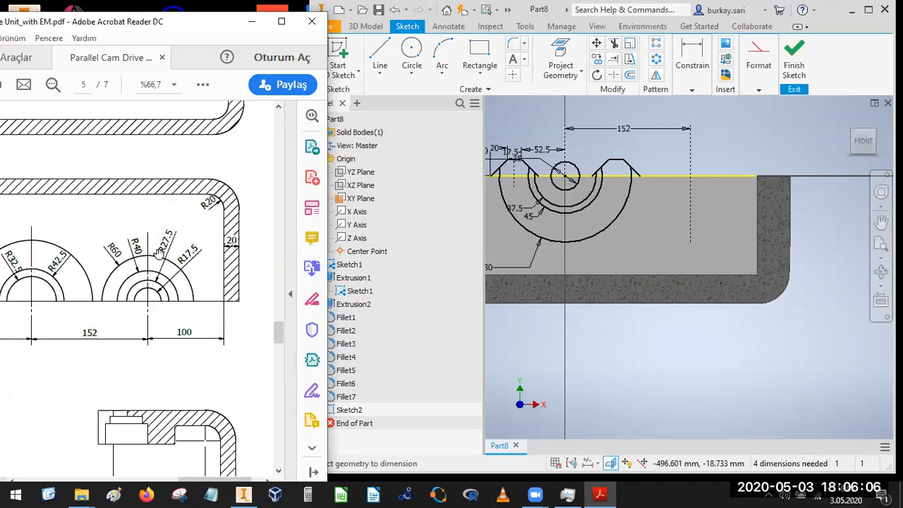
{"action": "mouse_move", "coordinate": [176, 298]}
{"action": "left_mouse_down"}
{"action": "mouse_move", "coordinate": [191, 279]}
{"action": "mouse_move", "coordinate": [170, 287]}
{"action": "left_mouse_up"}
{"action": "left_click_drag", "start_coordinate": [132, 368], "coordinate": [109, 394]}
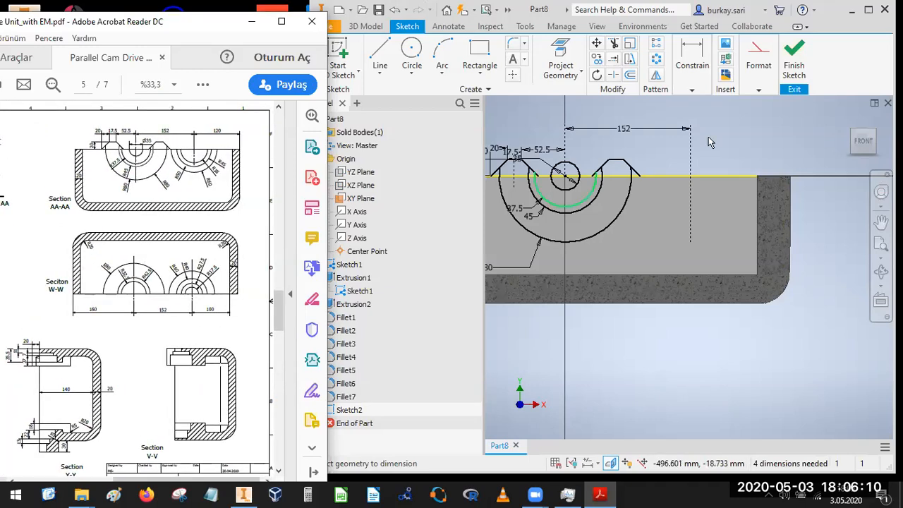
{"action": "left_click", "coordinate": [731, 146]}
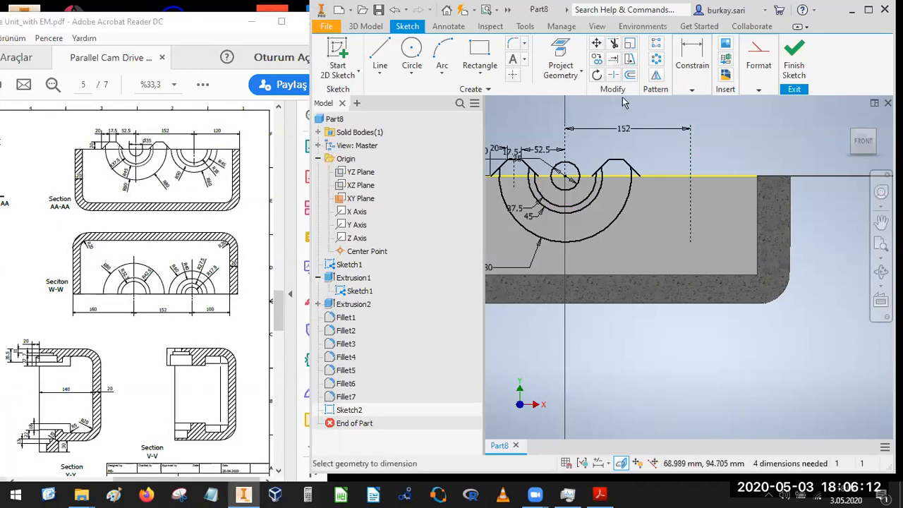
- Draw three concentric circles where the new construction line crosses the top edge, the innermost about 76 mm in diameter
{"action": "left_click", "coordinate": [690, 87]}
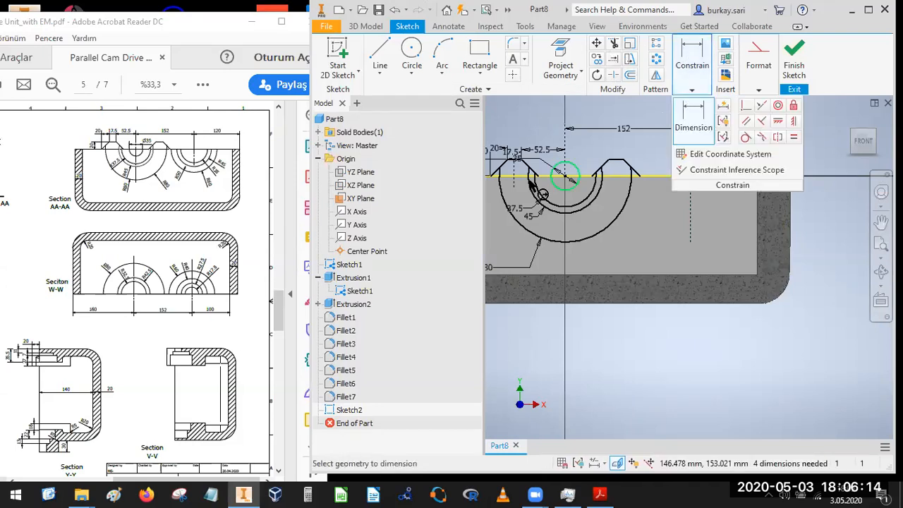
{"action": "left_click", "coordinate": [412, 49]}
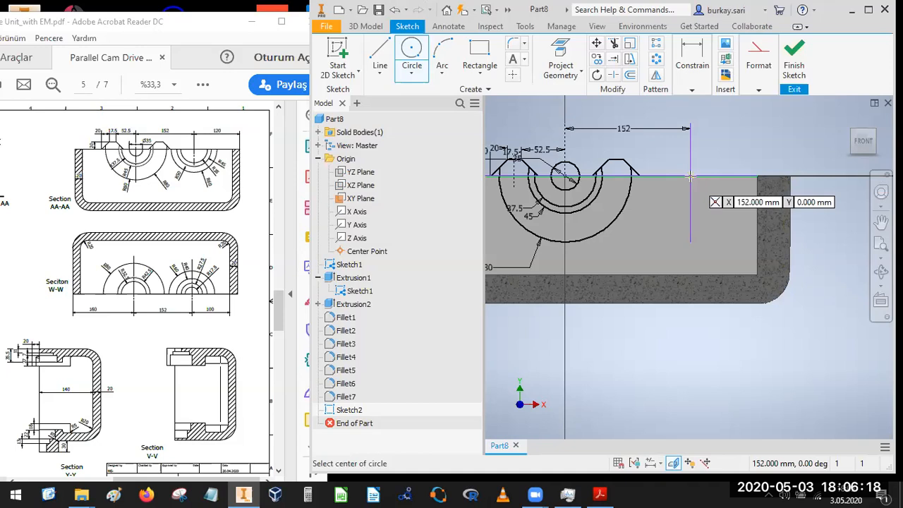
{"action": "left_click", "coordinate": [689, 176]}
{"action": "key", "text": "Escape"}
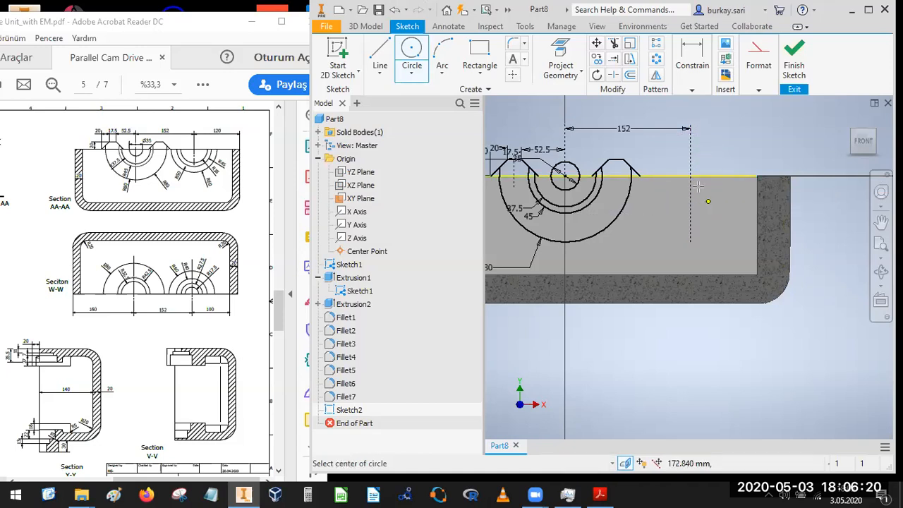
{"action": "left_click", "coordinate": [690, 176]}
{"action": "left_click", "coordinate": [715, 207]}
{"action": "left_click", "coordinate": [690, 177]}
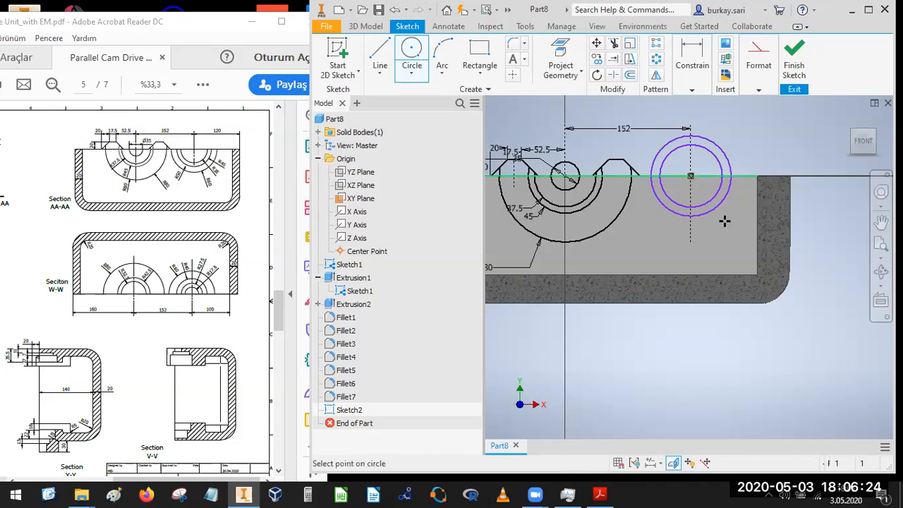
{"action": "left_click", "coordinate": [726, 223]}
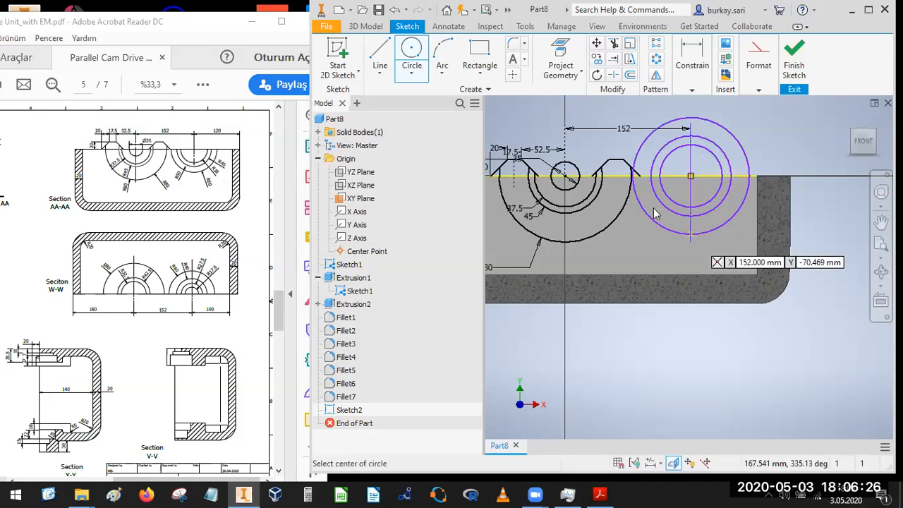
{"action": "key", "text": "Escape"}
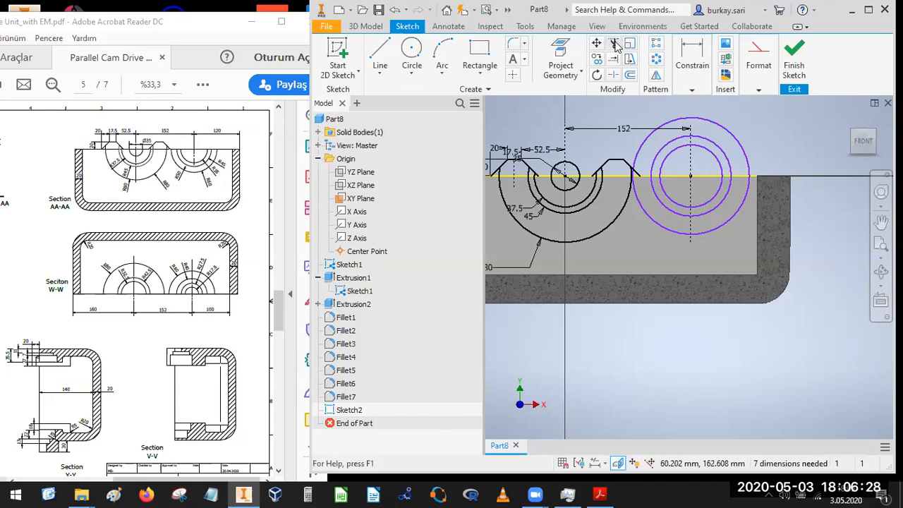
- Dimension the innermost circle of the second bearing set as a radius of 35 mm, following Section AA-AA of the drawing
{"action": "left_click", "coordinate": [691, 89]}
{"action": "left_click", "coordinate": [693, 113]}
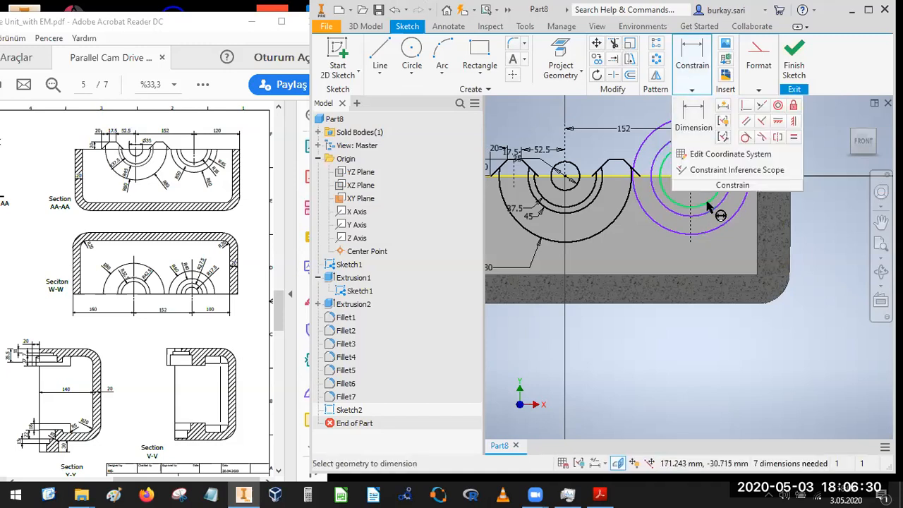
{"action": "left_click", "coordinate": [708, 200]}
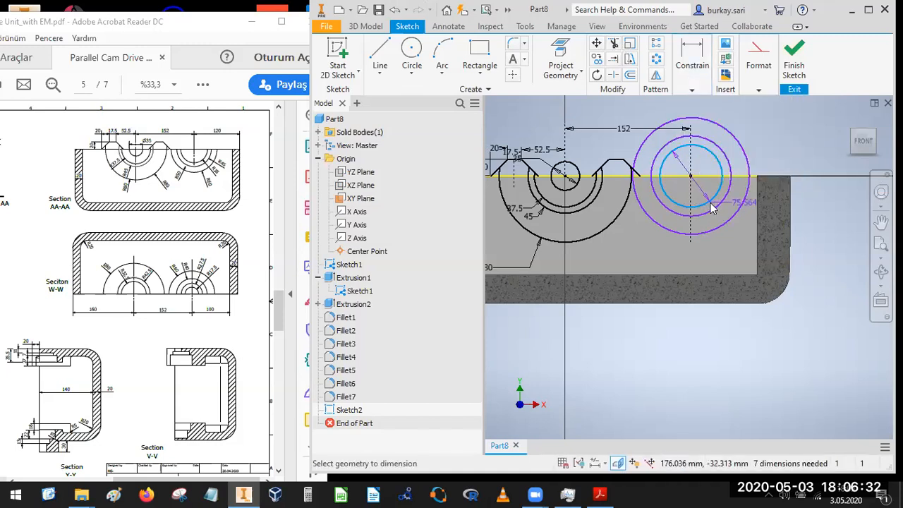
{"action": "right_click", "coordinate": [712, 208]}
{"action": "mouse_move", "coordinate": [726, 262]}
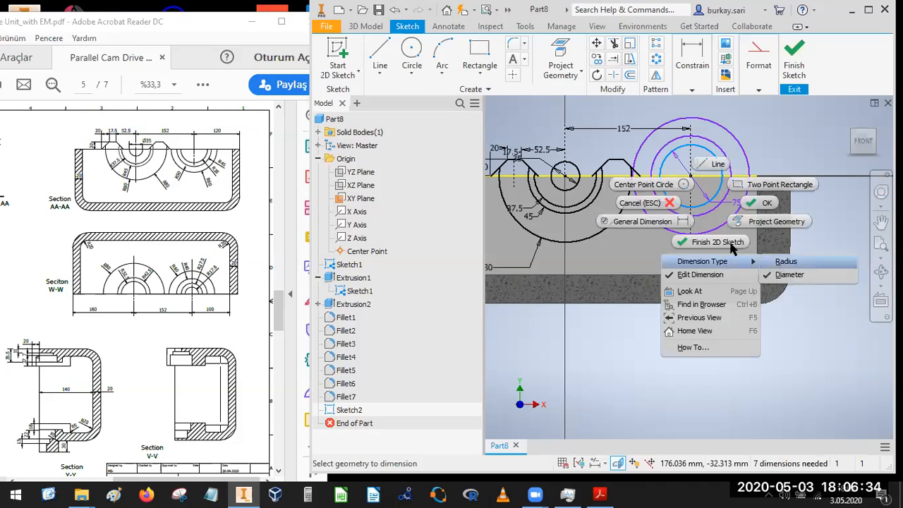
{"action": "left_click", "coordinate": [785, 261]}
{"action": "scroll", "coordinate": [720, 205], "scroll_direction": "up", "scroll_amount": 3}
{"action": "left_click", "coordinate": [719, 203]}
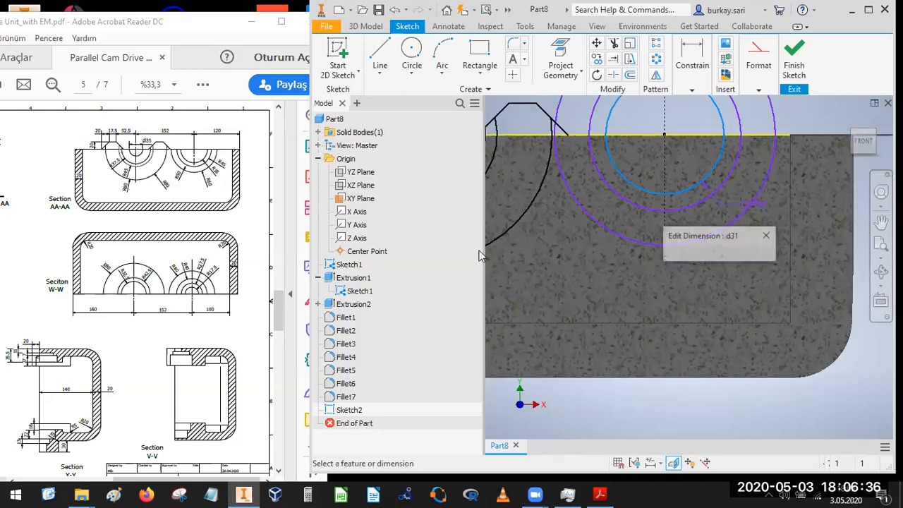
{"action": "left_click", "coordinate": [204, 181]}
{"action": "scroll", "coordinate": [203, 180], "scroll_direction": "up", "scroll_amount": 3, "text": "ctrl"}
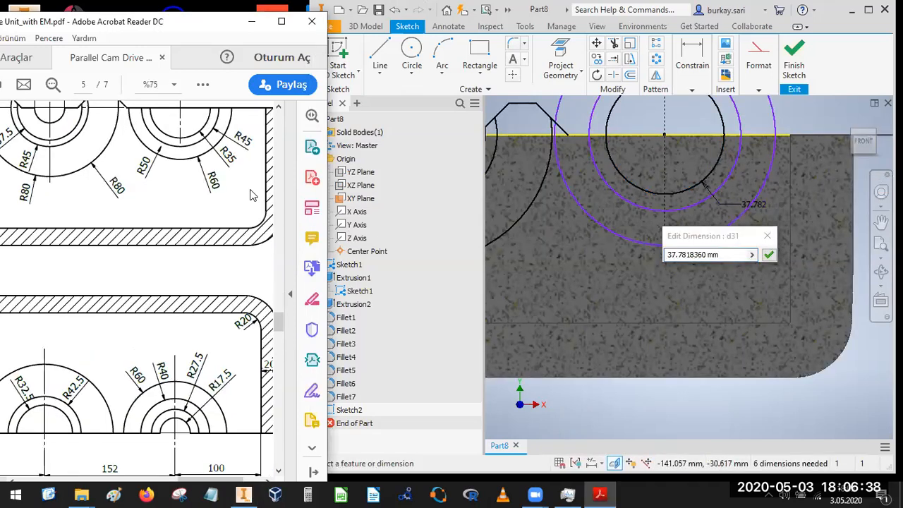
{"action": "left_click", "coordinate": [611, 248]}
{"action": "type", "text": "3"}
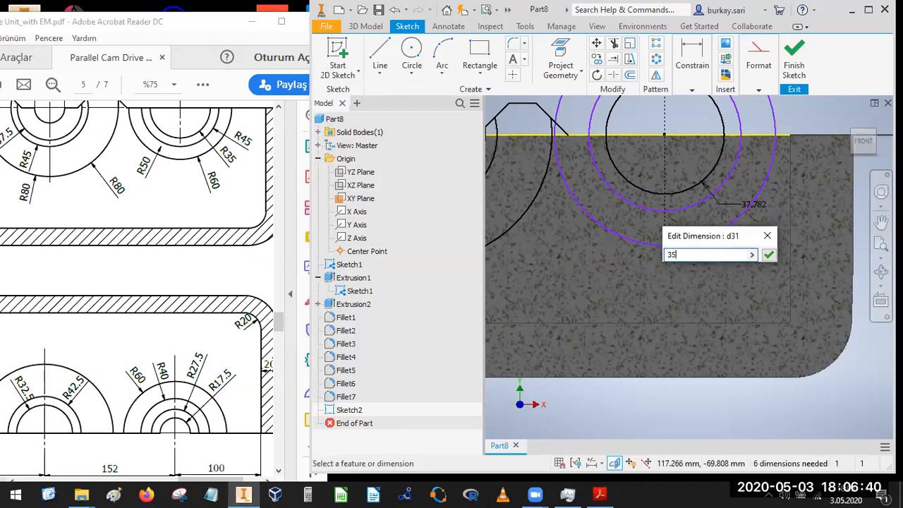
{"action": "type", "text": "5"}
{"action": "key", "text": "Return"}
- Dimension the middle circle of the second bearing set as a radius of 45 mm
{"action": "left_click", "coordinate": [692, 89]}
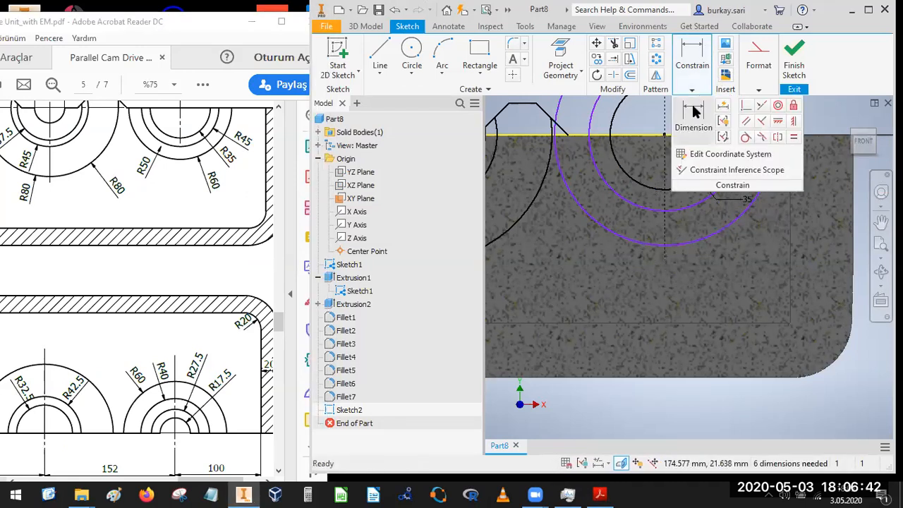
{"action": "right_click", "coordinate": [711, 214]}
{"action": "mouse_move", "coordinate": [737, 275]}
{"action": "left_click", "coordinate": [779, 274]}
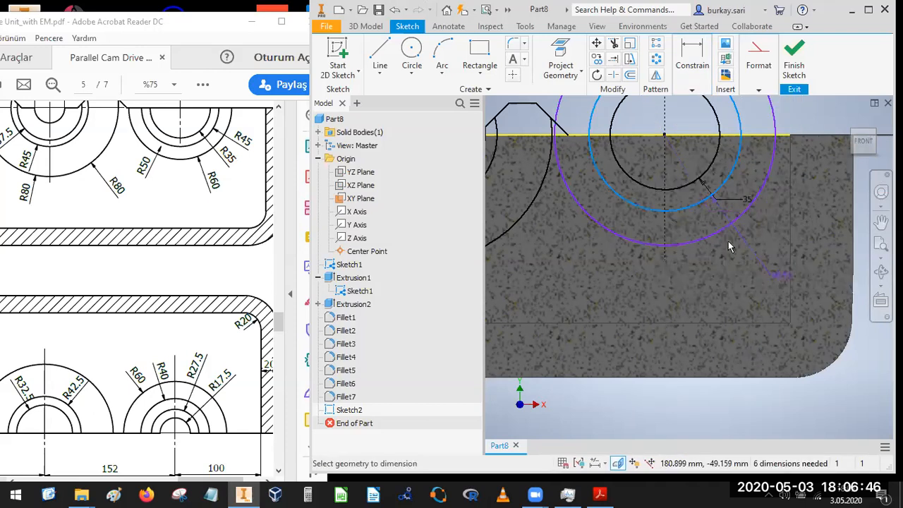
{"action": "left_click", "coordinate": [725, 279]}
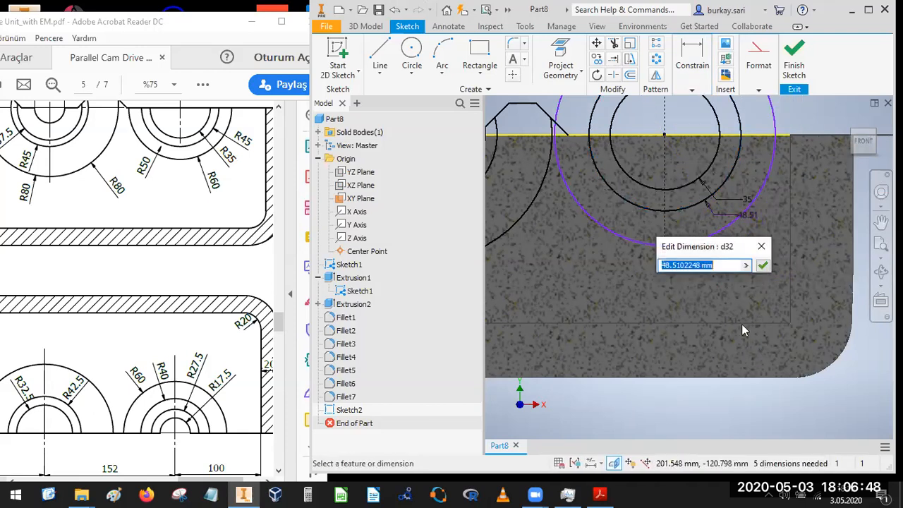
{"action": "type", "text": "45"}
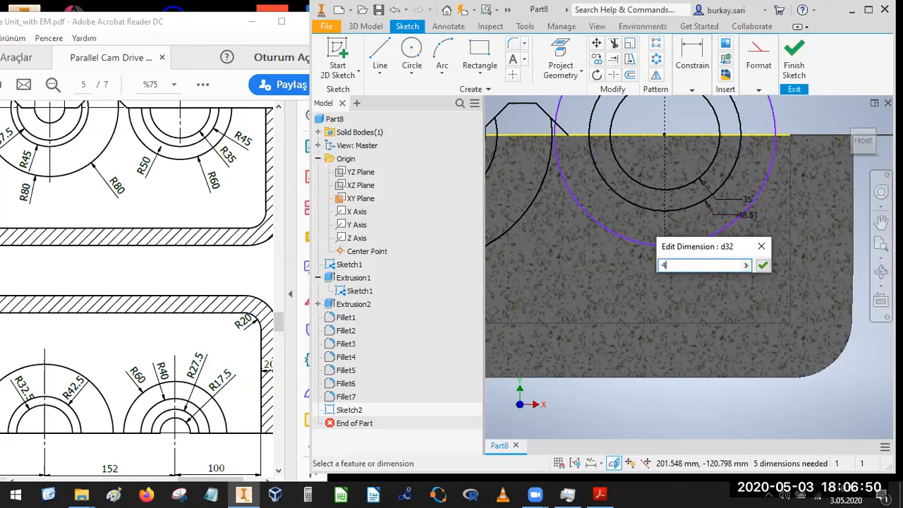
{"action": "key", "text": "Return"}
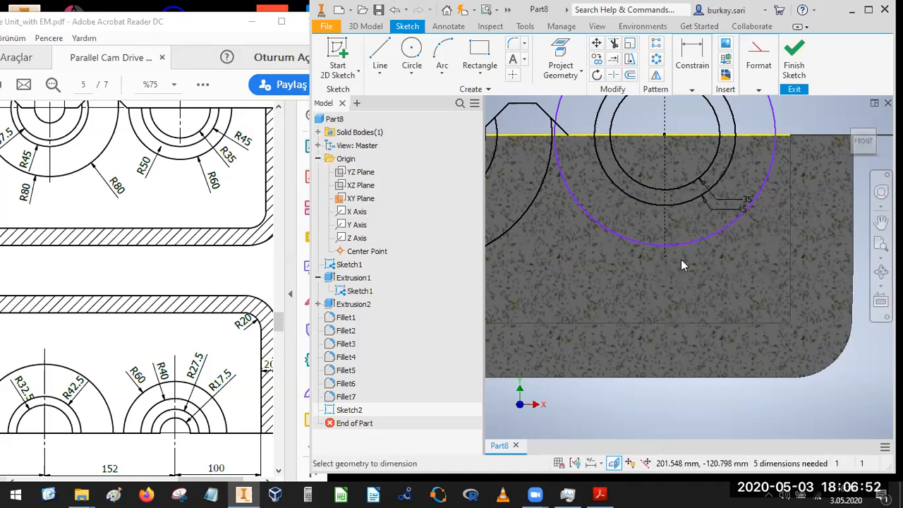
- Dimension the outermost circle of the second bearing set as a radius of 60 mm
{"action": "left_click", "coordinate": [709, 237]}
{"action": "right_click", "coordinate": [724, 242]}
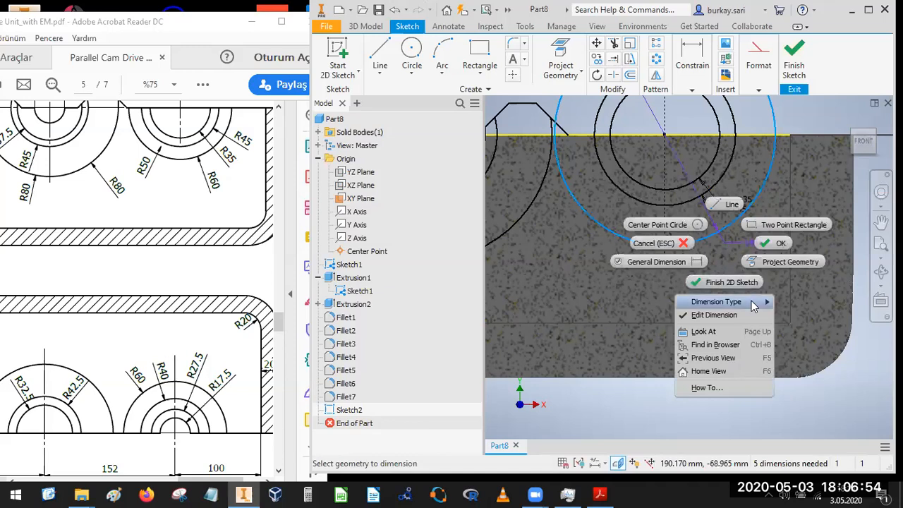
{"action": "mouse_move", "coordinate": [733, 302]}
{"action": "left_click", "coordinate": [802, 302]}
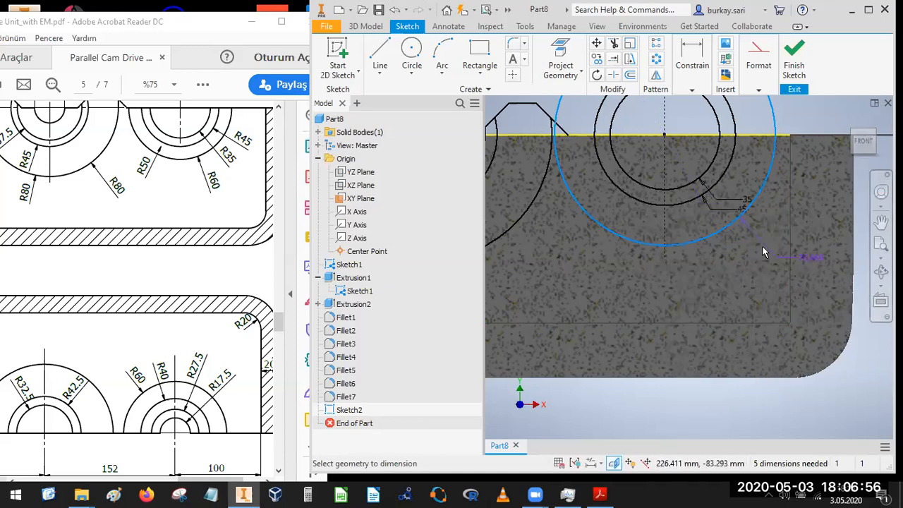
{"action": "left_click", "coordinate": [746, 241]}
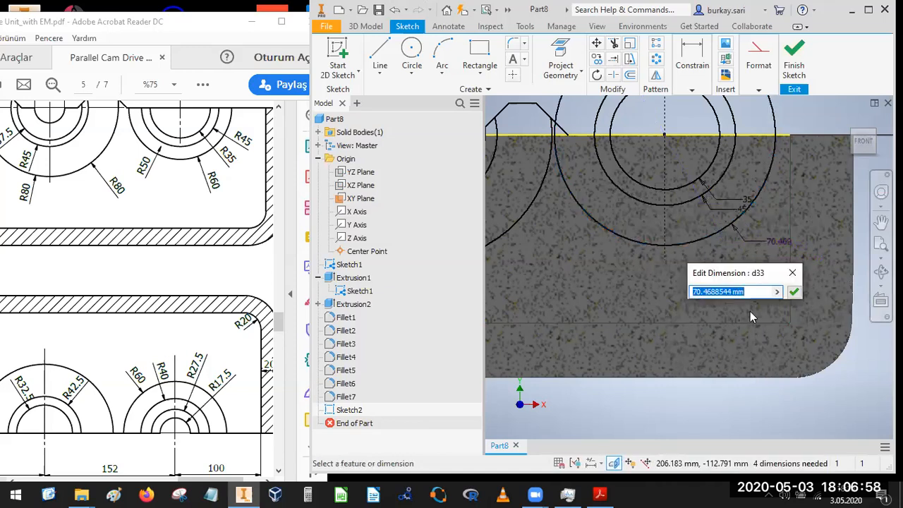
{"action": "type", "text": "60"}
{"action": "key", "text": "Return"}
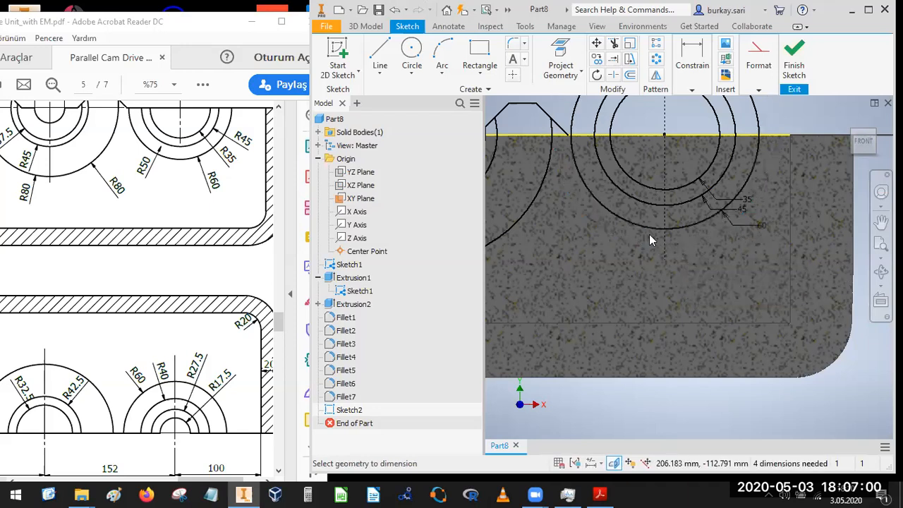
- Trim the parts of the three second-bearing circles above the housing's top edge and finish the sketch
{"action": "left_click", "coordinate": [613, 43]}
{"action": "left_click", "coordinate": [568, 124]}
{"action": "left_click", "coordinate": [593, 119]}
{"action": "left_click", "coordinate": [613, 117]}
{"action": "left_click", "coordinate": [720, 131]}
{"action": "left_click", "coordinate": [732, 119]}
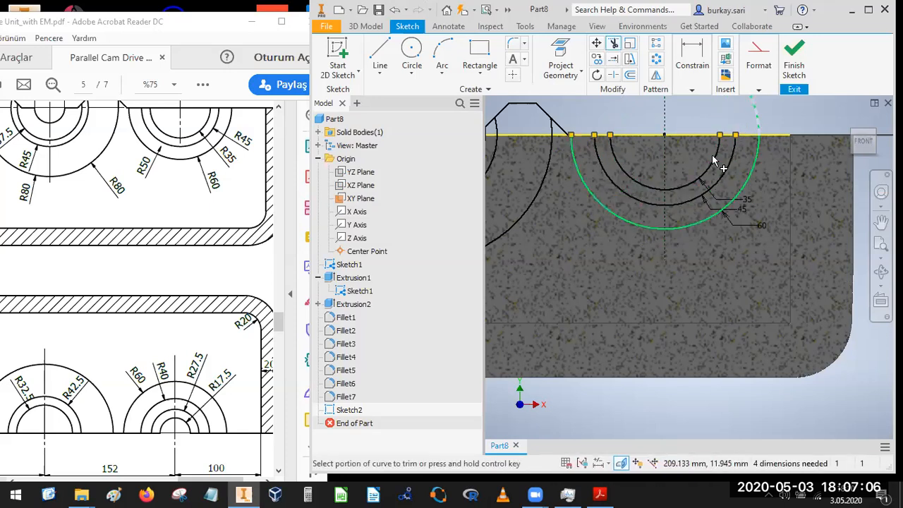
{"action": "scroll", "coordinate": [744, 127], "scroll_direction": "down", "scroll_amount": 7}
{"action": "middle_click_drag", "start_coordinate": [741, 137], "coordinate": [717, 220]}
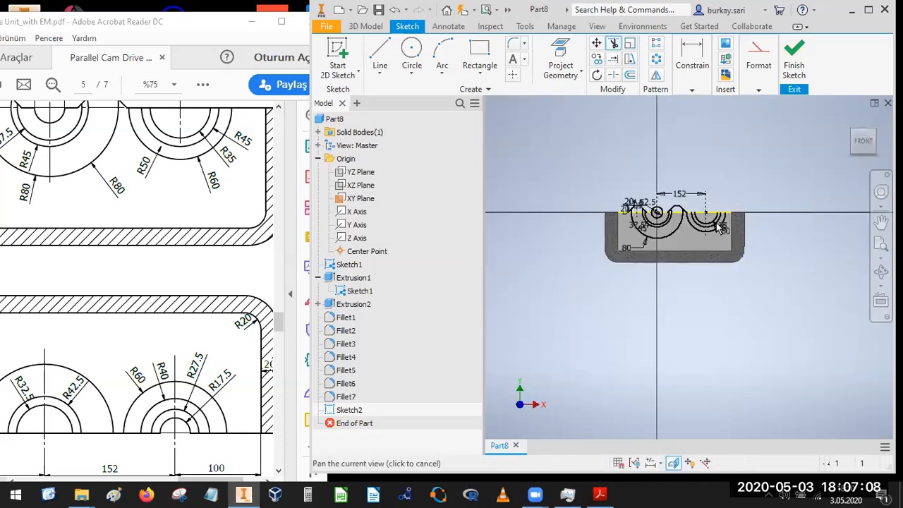
{"action": "scroll", "coordinate": [668, 240], "scroll_direction": "up", "scroll_amount": 3}
{"action": "key", "text": "Escape"}
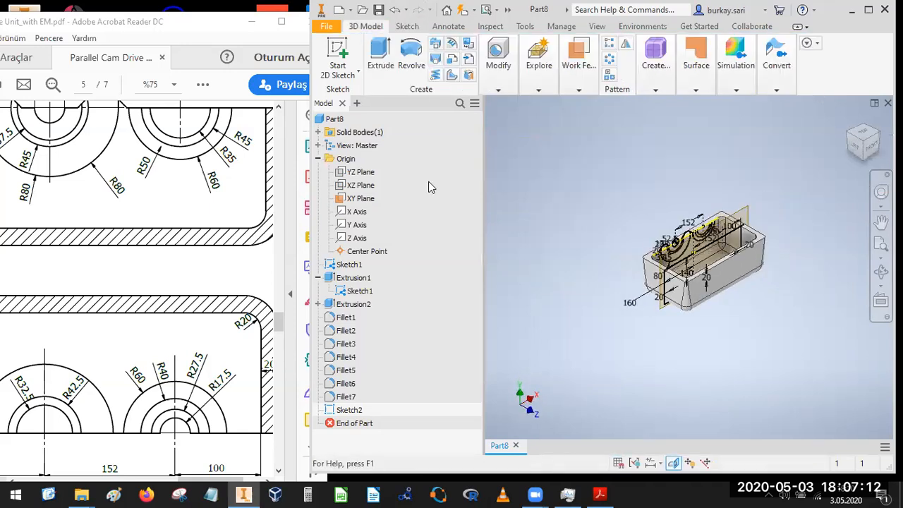
- Hide Sketch1 and the XY origin plane so only the bearing support sketch is displayed on the housing
{"action": "right_click", "coordinate": [348, 266]}
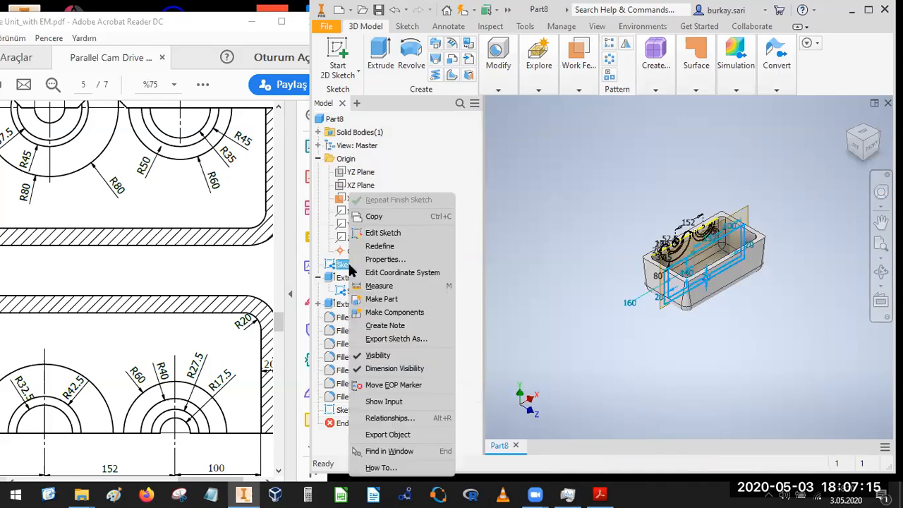
{"action": "left_click", "coordinate": [378, 355]}
{"action": "scroll", "coordinate": [656, 262], "scroll_direction": "up", "scroll_amount": 5}
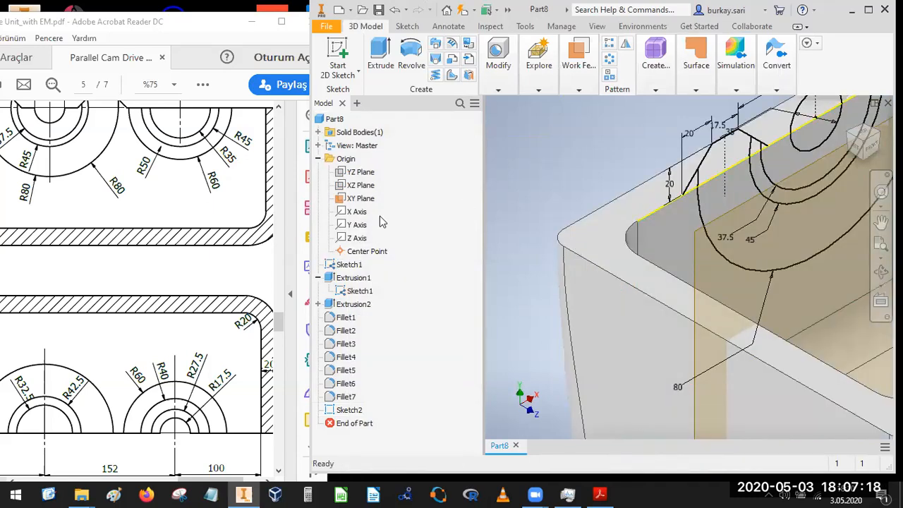
{"action": "right_click", "coordinate": [358, 201]}
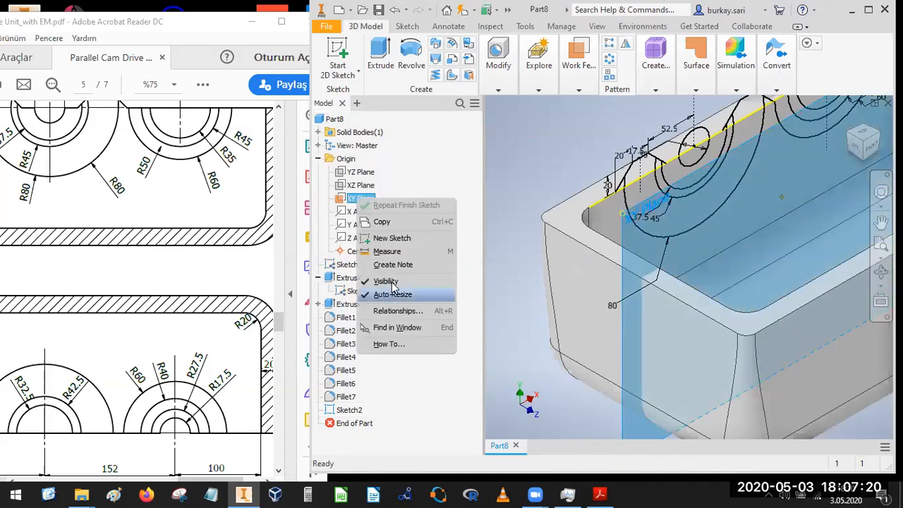
{"action": "left_click", "coordinate": [388, 282]}
{"action": "scroll", "coordinate": [642, 259], "scroll_direction": "down", "scroll_amount": 3}
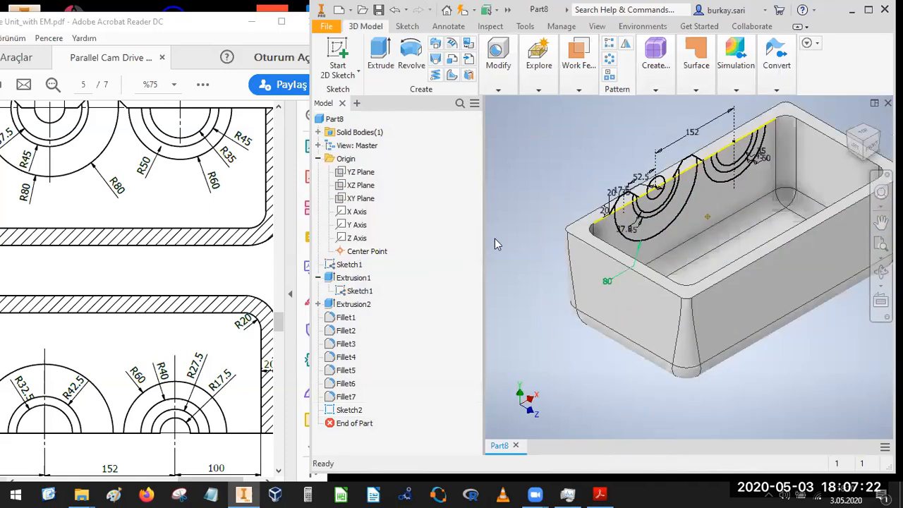
- Examine the bearing supports in the isometric view of the housing on page 5 of the PDF drawing
{"action": "left_click_drag", "start_coordinate": [81, 297], "coordinate": [124, 258]}
{"action": "scroll", "coordinate": [138, 276], "scroll_direction": "down", "scroll_amount": 3, "text": "ctrl"}
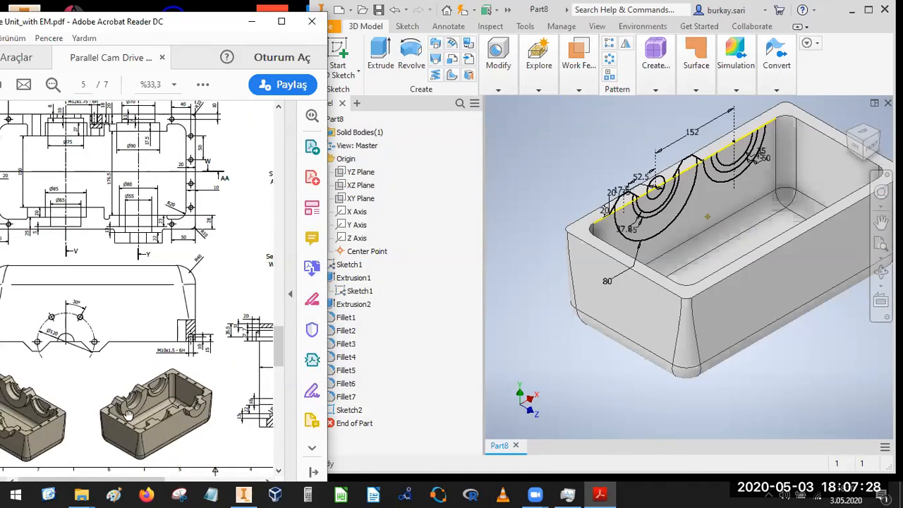
{"action": "scroll", "coordinate": [122, 412], "scroll_direction": "up", "scroll_amount": 4, "text": "ctrl"}
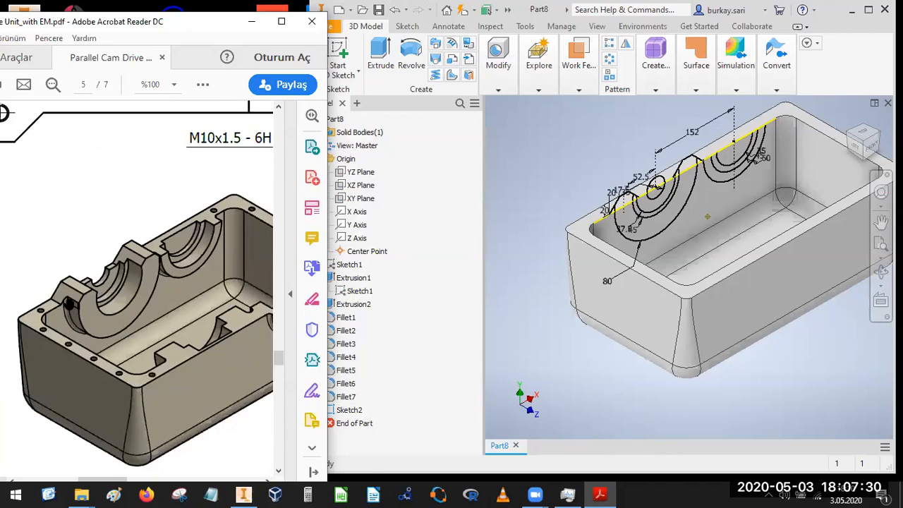
{"action": "scroll", "coordinate": [105, 282], "scroll_direction": "down", "scroll_amount": 1}
{"action": "scroll", "coordinate": [105, 274], "scroll_direction": "up", "scroll_amount": 2, "text": "ctrl"}
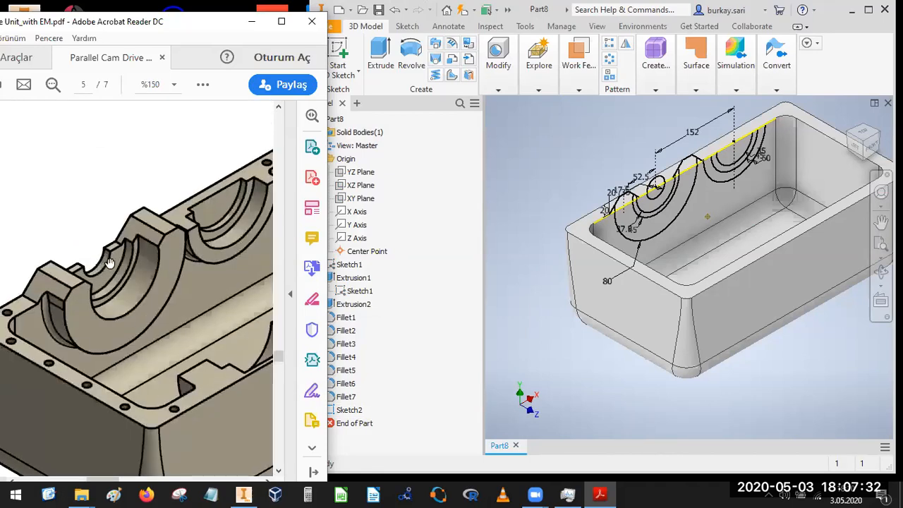
- Examine the bearing seats in the PDF's isometric housing view and compare them with the sketched profiles on the model
{"action": "left_click_drag", "start_coordinate": [86, 277], "coordinate": [105, 275]}
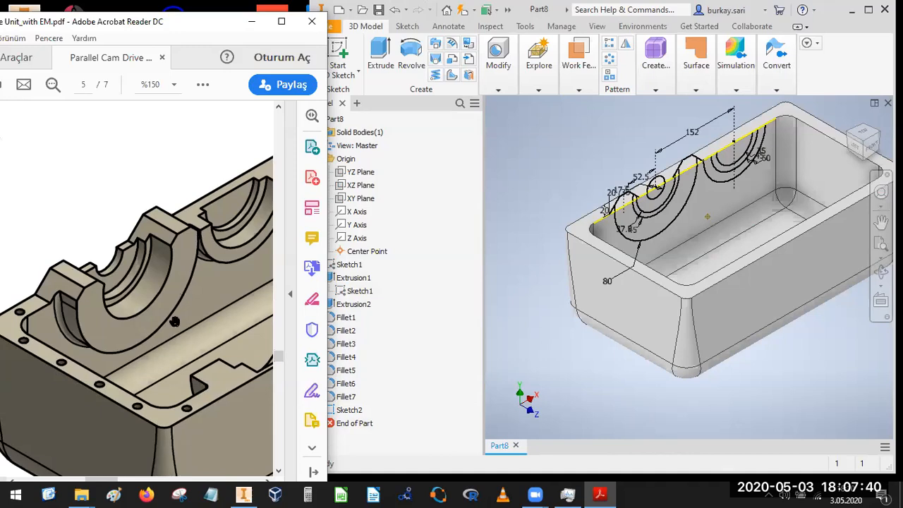
{"action": "scroll", "coordinate": [632, 209], "scroll_direction": "up", "scroll_amount": 4}
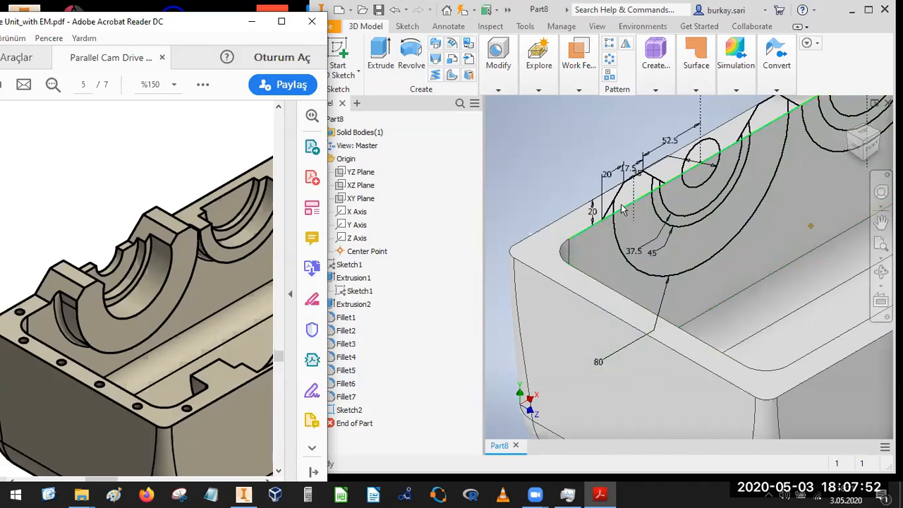
{"action": "scroll", "coordinate": [621, 206], "scroll_direction": "up", "scroll_amount": 4}
{"action": "left_click", "coordinate": [598, 141]}
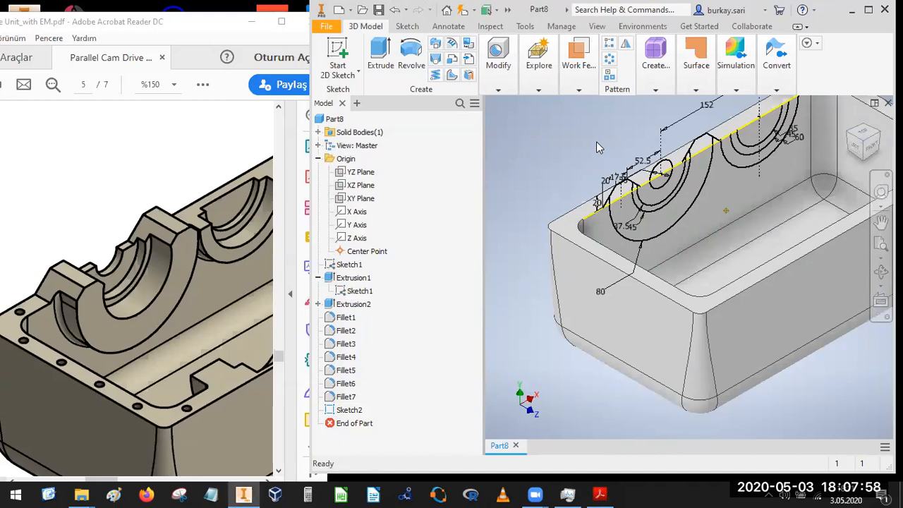
{"action": "left_click_drag", "start_coordinate": [183, 251], "coordinate": [141, 273]}
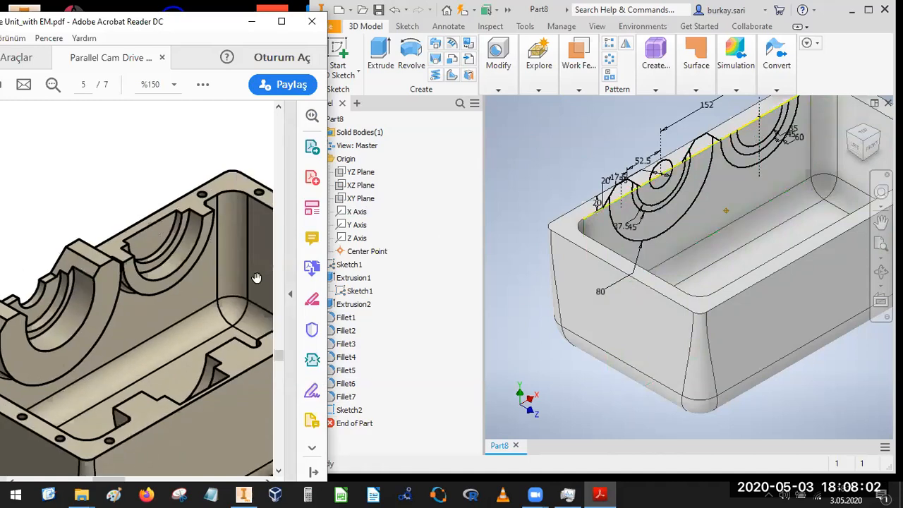
{"action": "left_click_drag", "start_coordinate": [183, 296], "coordinate": [145, 237]}
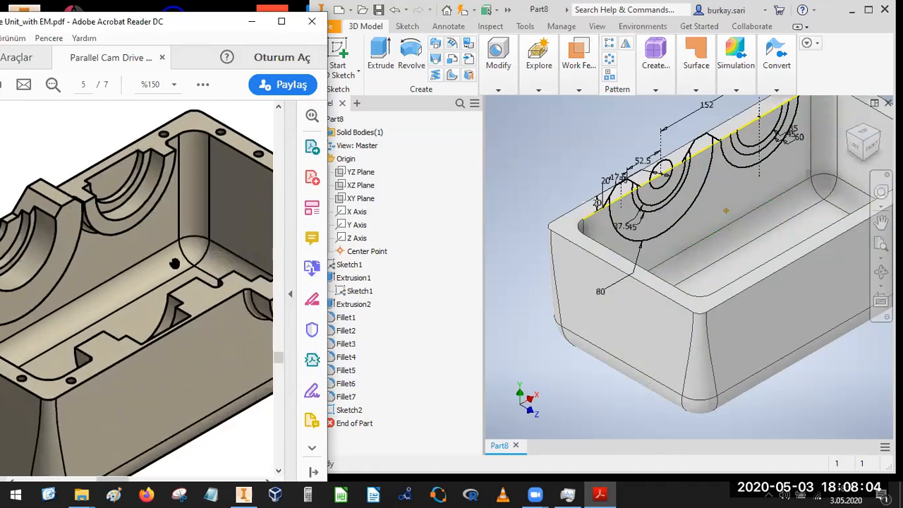
- Examine the PDF's plan and Section Y-Y views for the depth dimensions of the bearing seats
{"action": "double_click", "coordinate": [207, 27]}
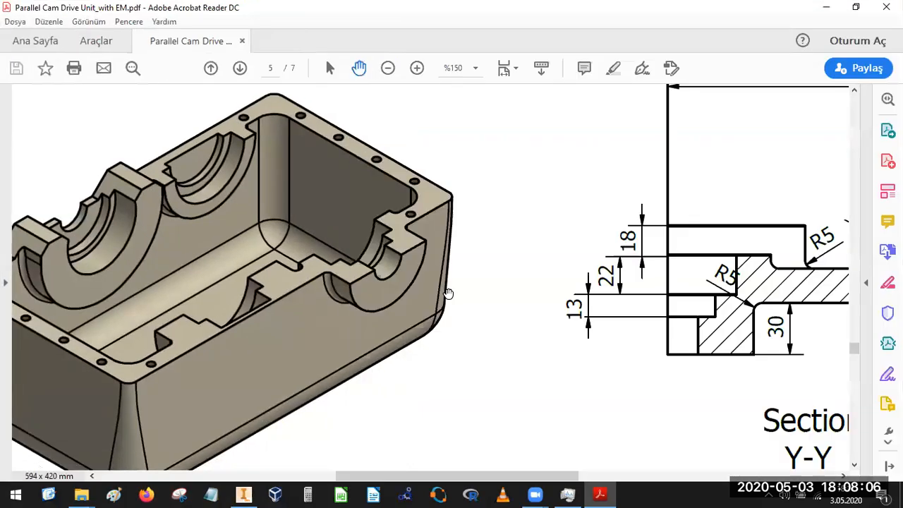
{"action": "scroll", "coordinate": [452, 284], "scroll_direction": "down", "scroll_amount": 4, "text": "ctrl"}
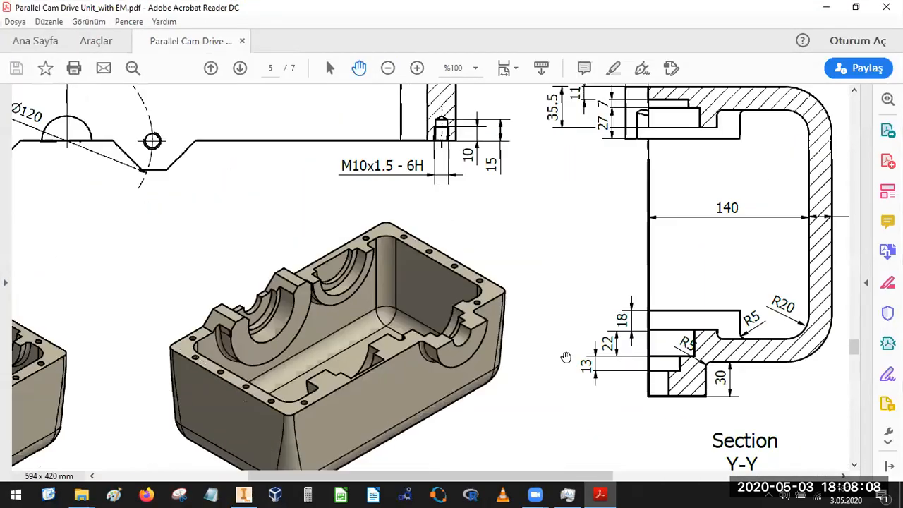
{"action": "scroll", "coordinate": [321, 138], "scroll_direction": "down", "scroll_amount": 2, "text": "ctrl"}
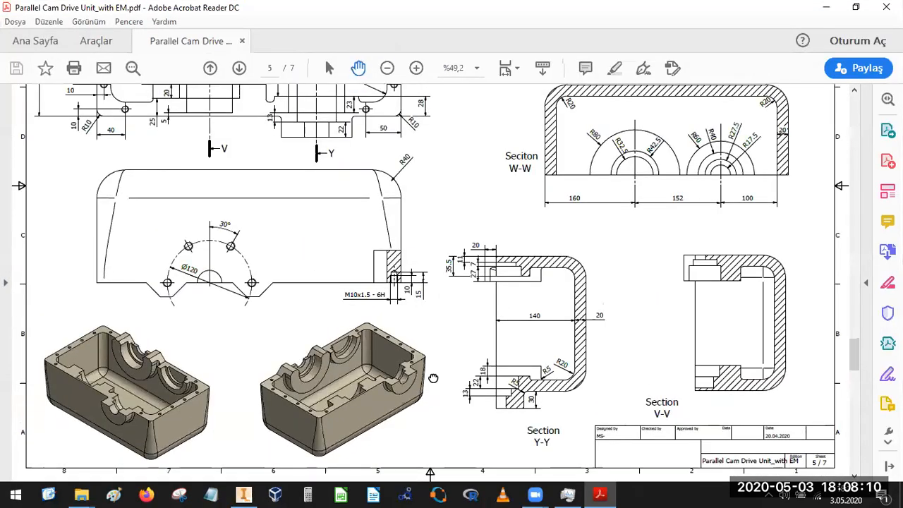
{"action": "scroll", "coordinate": [321, 138], "scroll_direction": "up", "scroll_amount": 5}
{"action": "scroll", "coordinate": [319, 137], "scroll_direction": "up", "scroll_amount": 1}
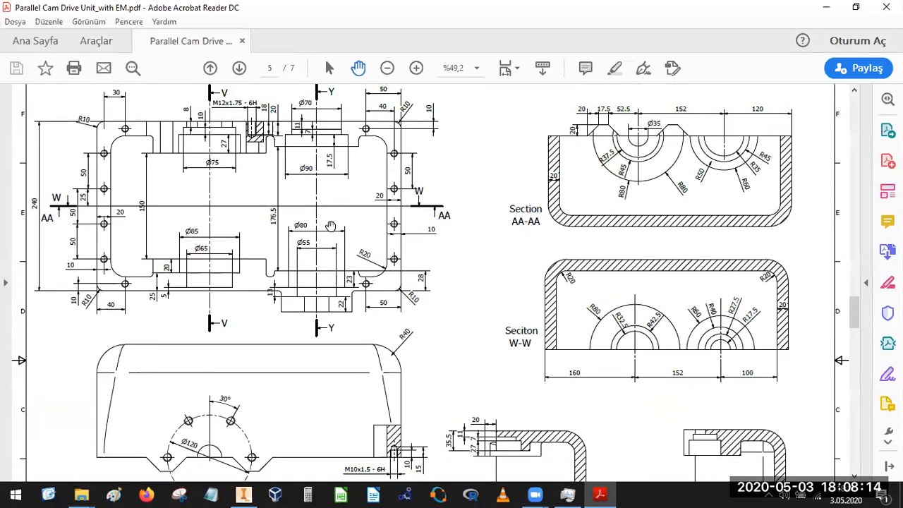
{"action": "scroll", "coordinate": [685, 392], "scroll_direction": "down", "scroll_amount": 6}
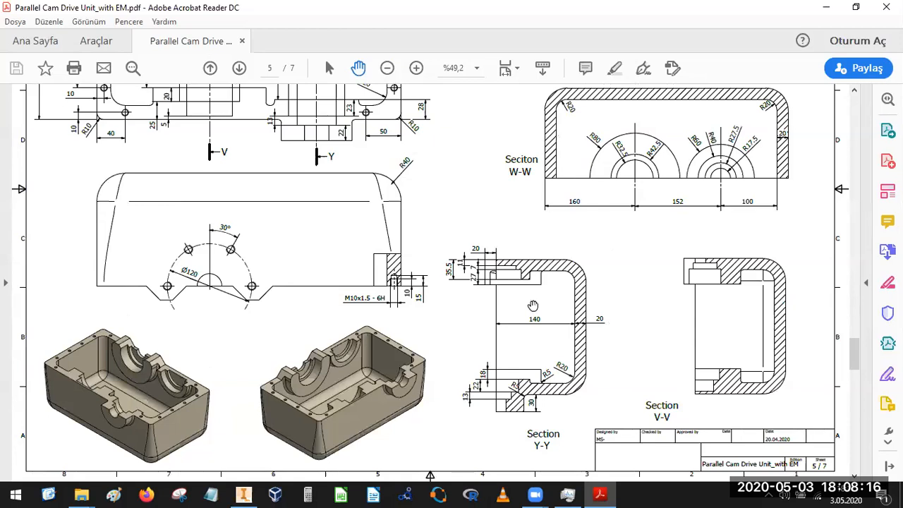
{"action": "scroll", "coordinate": [503, 280], "scroll_direction": "up", "scroll_amount": 4, "text": "ctrl"}
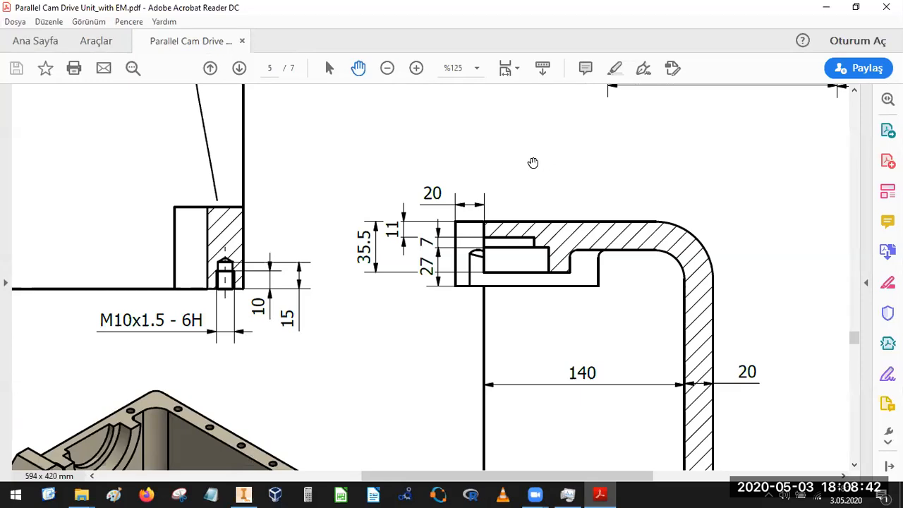
{"action": "left_click_drag", "start_coordinate": [526, 207], "coordinate": [517, 205]}
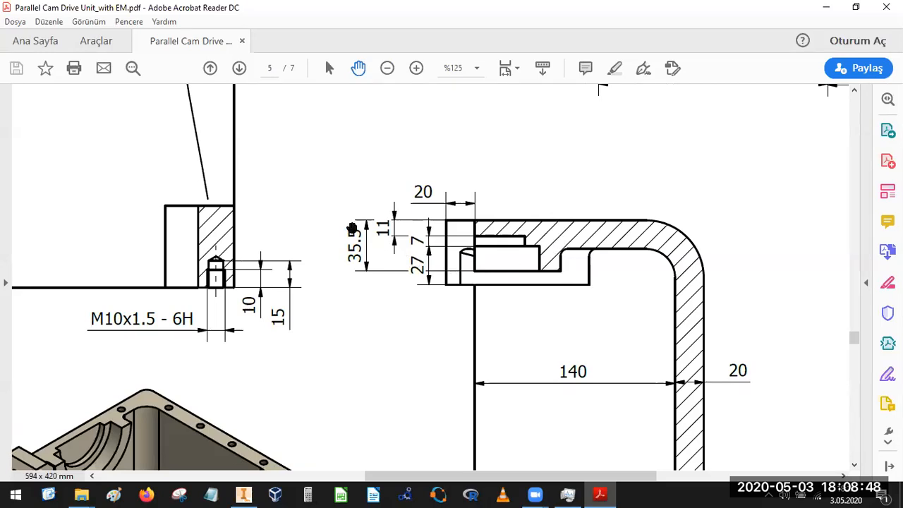
{"action": "left_click_drag", "start_coordinate": [474, 191], "coordinate": [419, 209]}
- In Inventor, extrude the three nested regions of the R60 semicircular profile by 35.5-20 mm, joined to the housing wall
{"action": "mouse_move", "coordinate": [613, 12]}
{"action": "left_mouse_down"}
{"action": "mouse_move", "coordinate": [524, 37]}
{"action": "mouse_move", "coordinate": [426, 93]}
{"action": "left_mouse_up"}
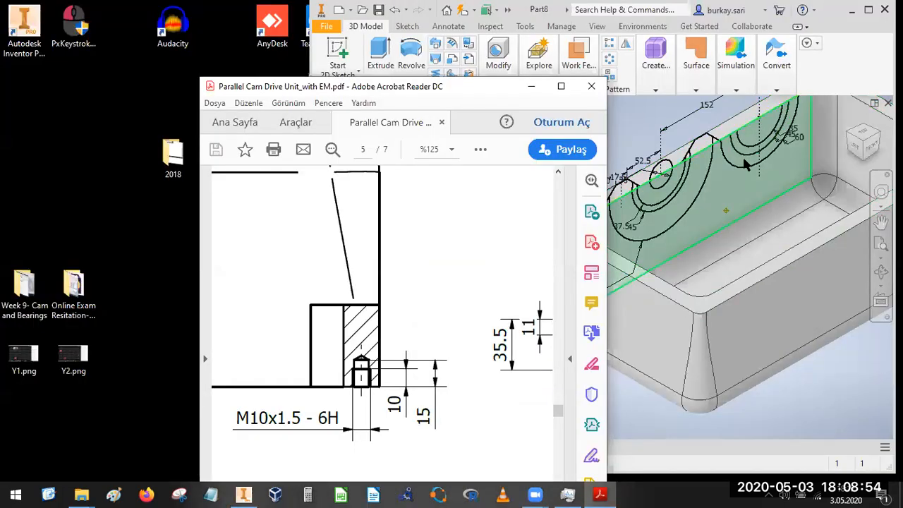
{"action": "left_click", "coordinate": [624, 117]}
{"action": "left_click", "coordinate": [381, 56]}
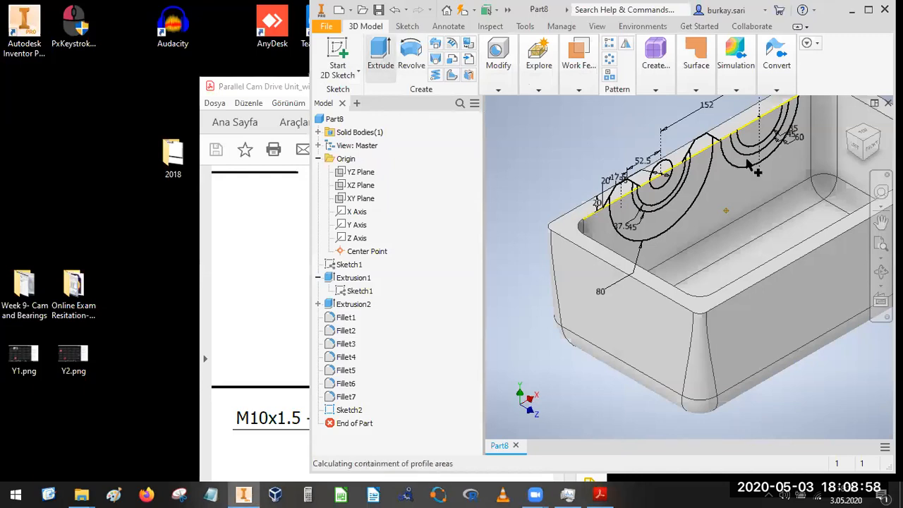
{"action": "scroll", "coordinate": [742, 166], "scroll_direction": "up", "scroll_amount": 3}
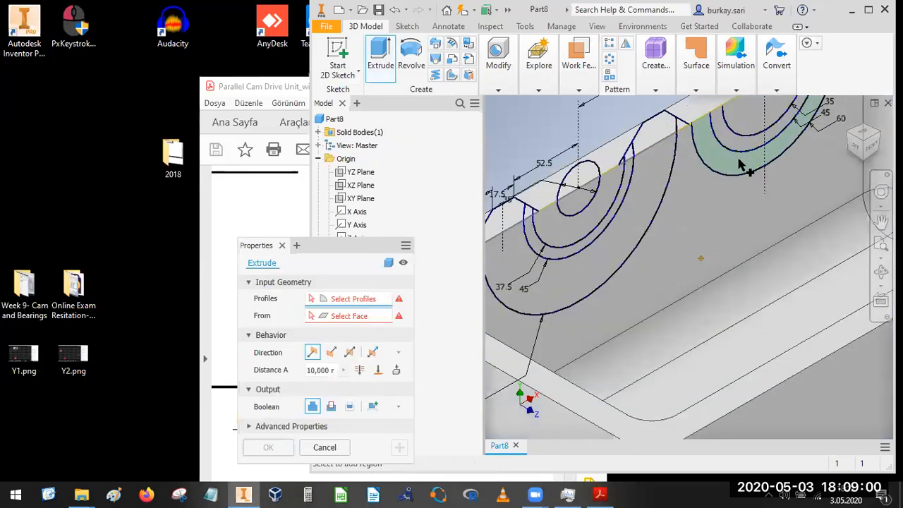
{"action": "left_click", "coordinate": [742, 150]}
{"action": "left_click", "coordinate": [742, 130]}
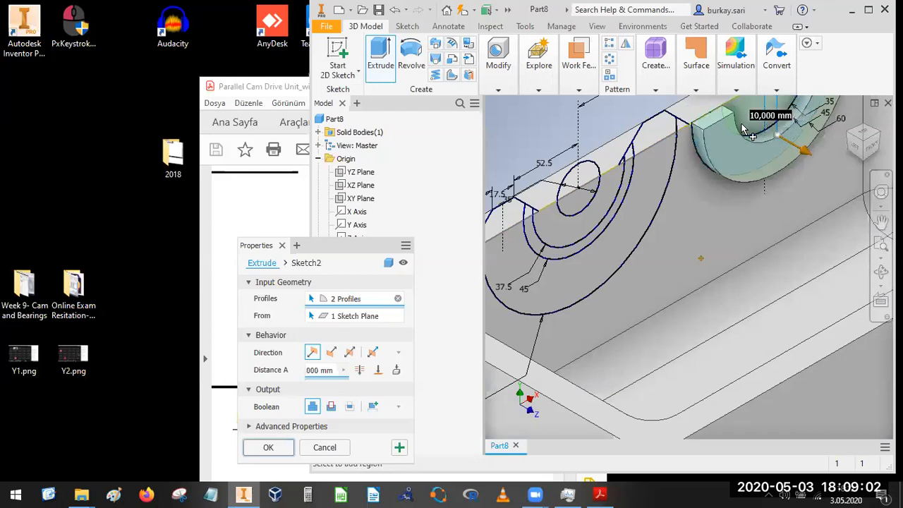
{"action": "left_click", "coordinate": [742, 129]}
{"action": "scroll", "coordinate": [701, 193], "scroll_direction": "down", "scroll_amount": 2}
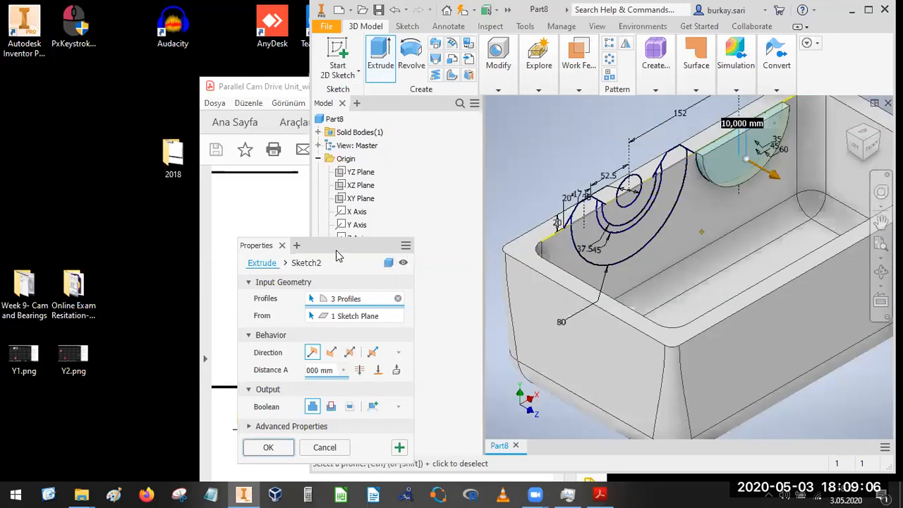
{"action": "left_click_drag", "start_coordinate": [336, 255], "coordinate": [231, 189]}
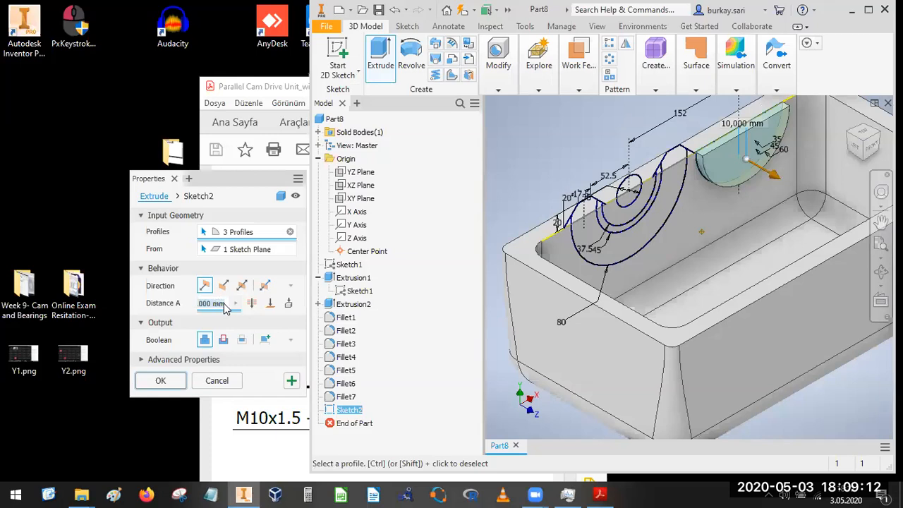
{"action": "type", "text": "3"}
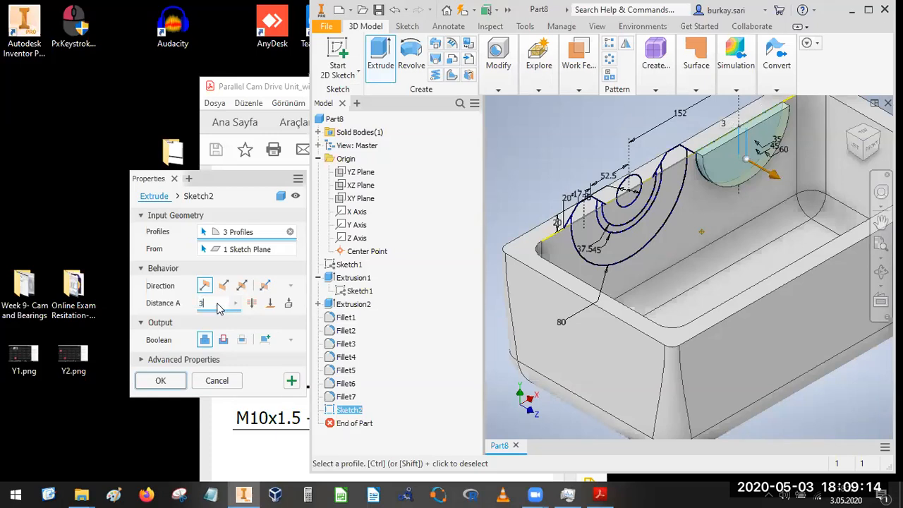
{"action": "type", "text": "5.5-20"}
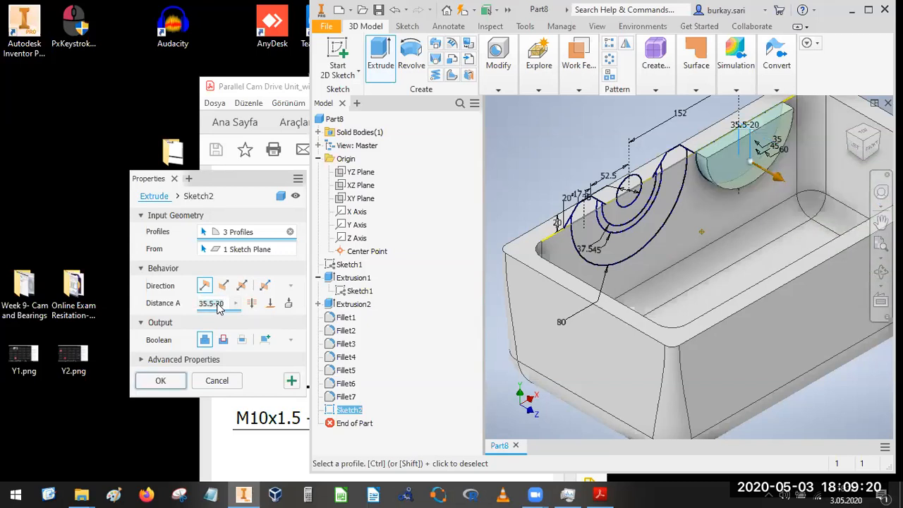
{"action": "left_click", "coordinate": [157, 387]}
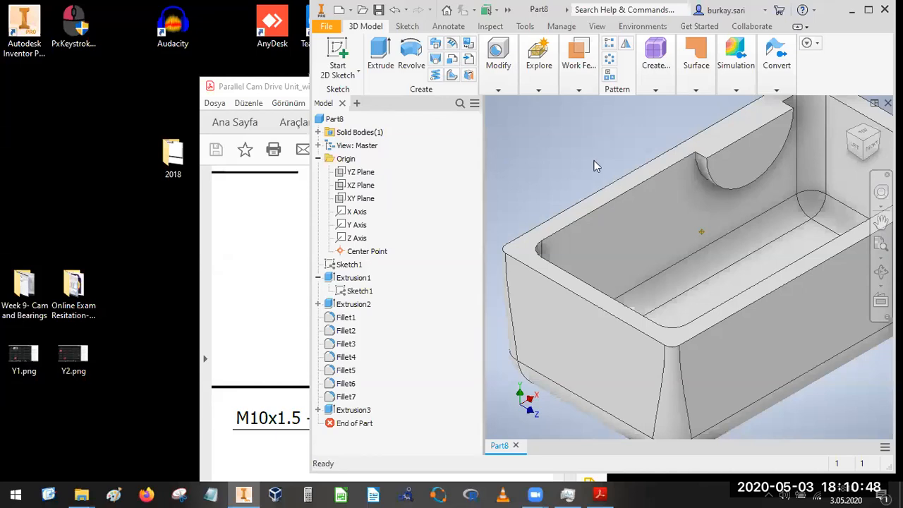
- Start a 2D sketch on the front face of the semicircular boss and project the boss's curved edge into it
{"action": "left_click", "coordinate": [220, 246]}
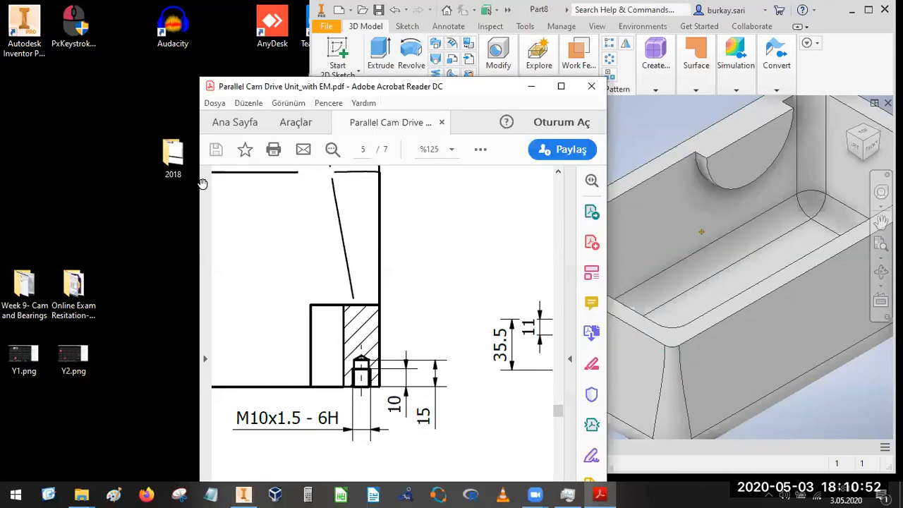
{"action": "left_click_drag", "start_coordinate": [403, 86], "coordinate": [206, 25]}
{"action": "scroll", "coordinate": [184, 249], "scroll_direction": "down", "scroll_amount": 2, "text": "ctrl"}
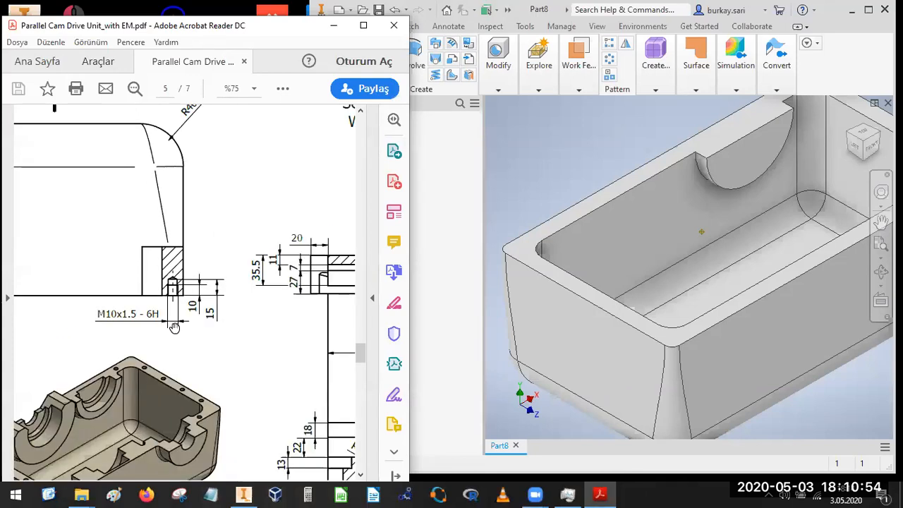
{"action": "scroll", "coordinate": [106, 408], "scroll_direction": "up", "scroll_amount": 1, "text": "ctrl"}
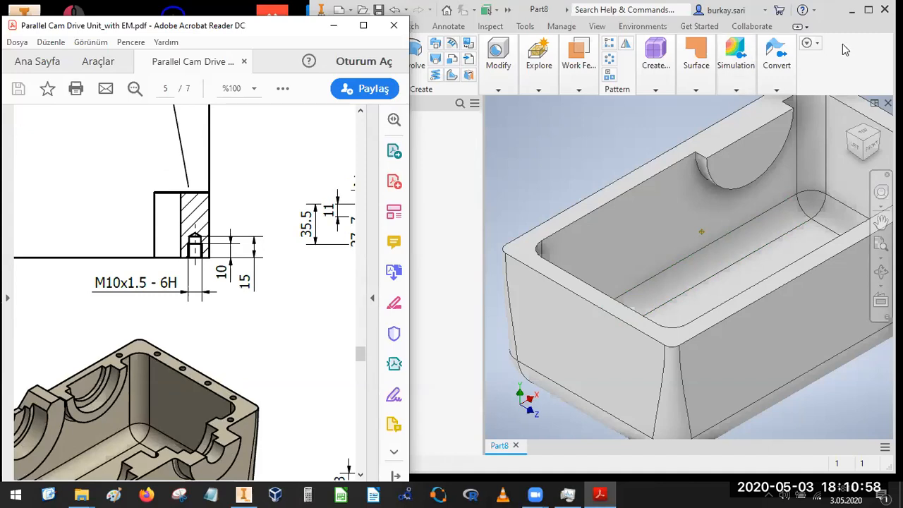
{"action": "left_click", "coordinate": [569, 160]}
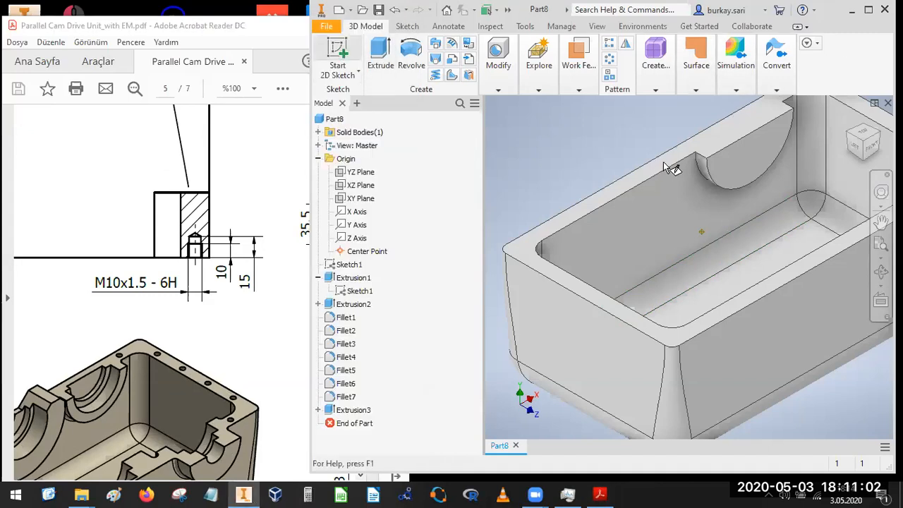
{"action": "key", "text": "s"}
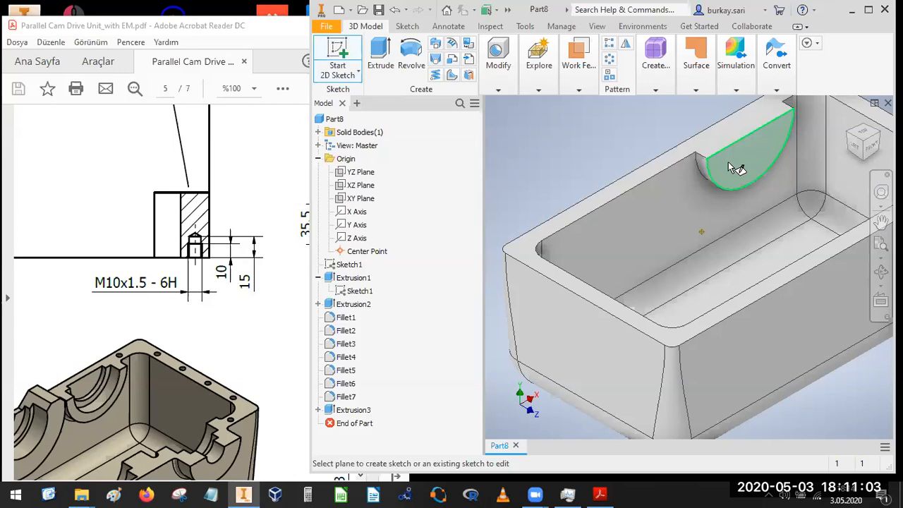
{"action": "left_click", "coordinate": [654, 222]}
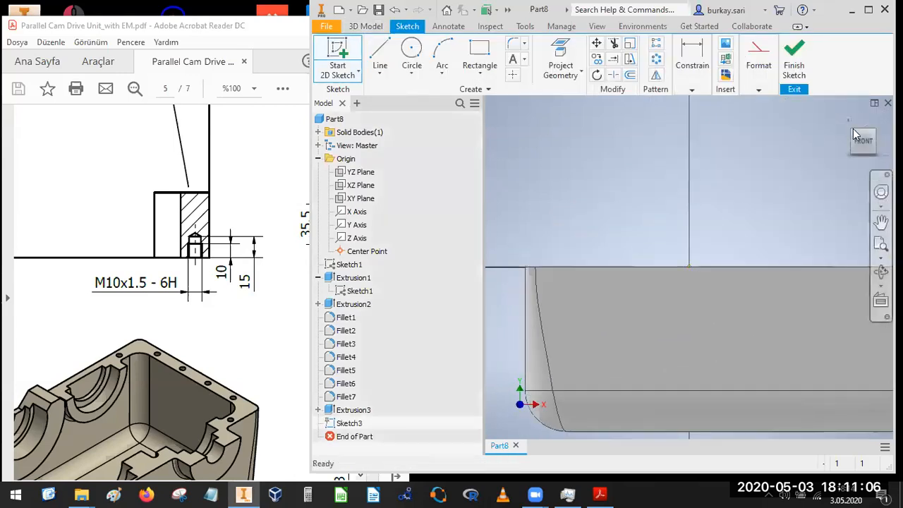
{"action": "left_click", "coordinate": [854, 133]}
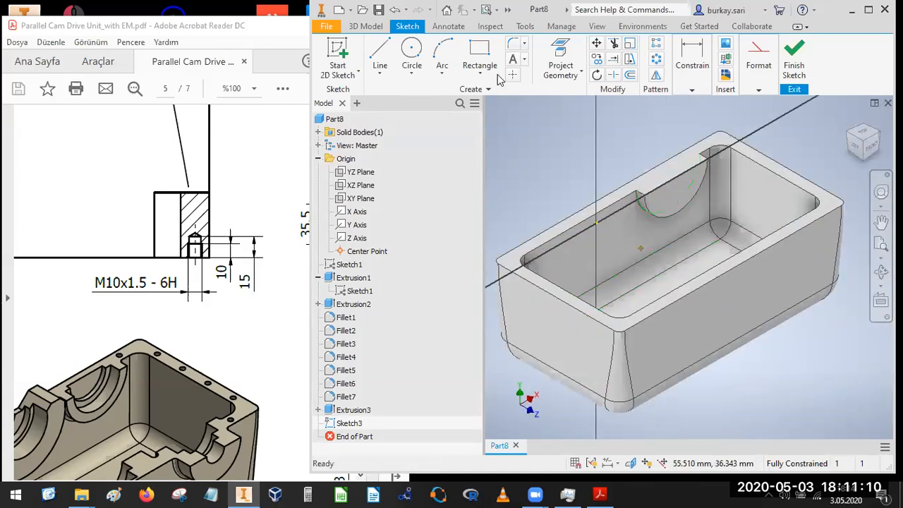
{"action": "left_click", "coordinate": [557, 56]}
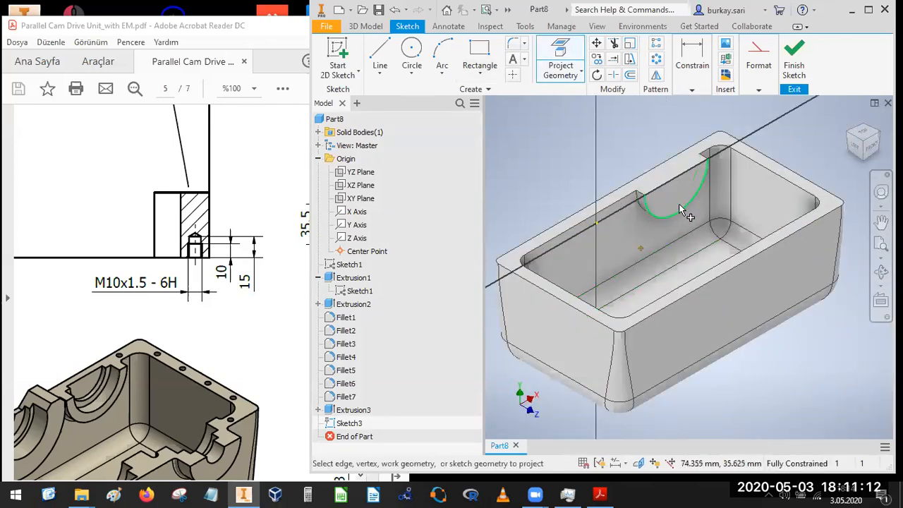
{"action": "left_click", "coordinate": [682, 208]}
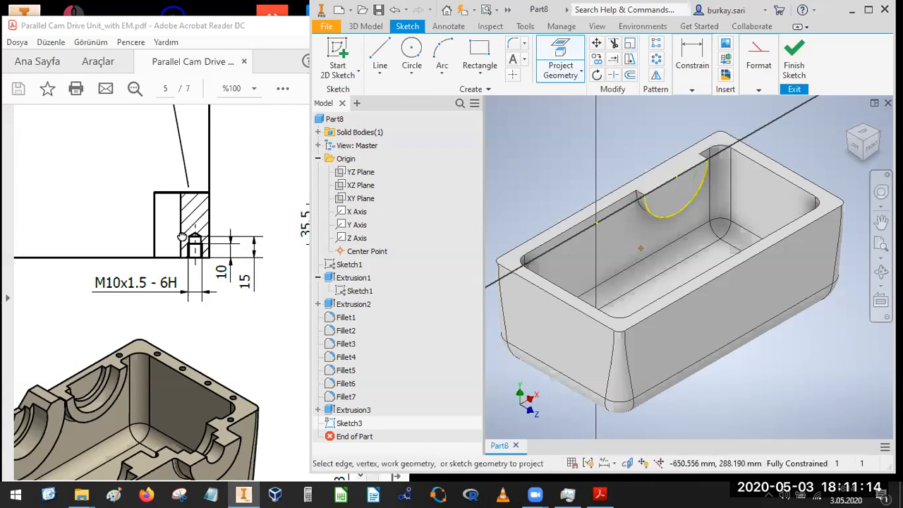
- Switch to the PDF in Acrobat Reader and examine the housing's isometric view and the radii of the R60 stepped bearing seat
{"action": "left_click", "coordinate": [182, 236]}
{"action": "scroll", "coordinate": [131, 296], "scroll_direction": "up", "scroll_amount": 1, "text": "ctrl"}
{"action": "scroll", "coordinate": [130, 296], "scroll_direction": "down", "scroll_amount": 1}
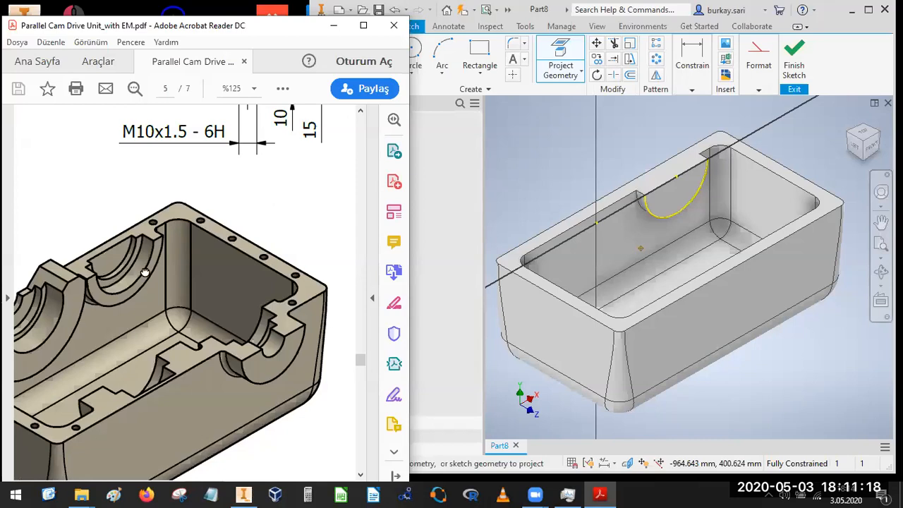
{"action": "scroll", "coordinate": [144, 272], "scroll_direction": "up", "scroll_amount": 10}
{"action": "scroll", "coordinate": [144, 306], "scroll_direction": "up", "scroll_amount": 12}
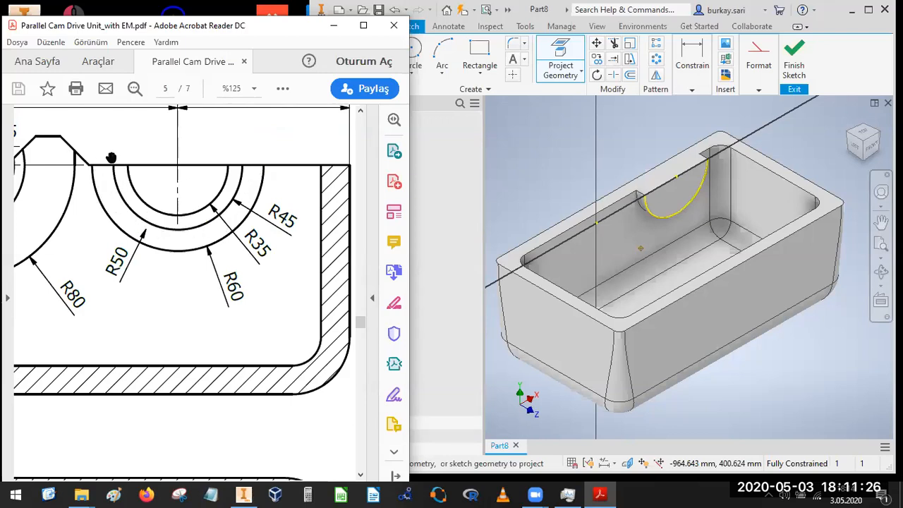
- In Inventor, sketch a circle inside the boss's front face, centred on the midpoint of its straight upper edge
{"action": "left_click", "coordinate": [416, 51]}
{"action": "left_click", "coordinate": [676, 176]}
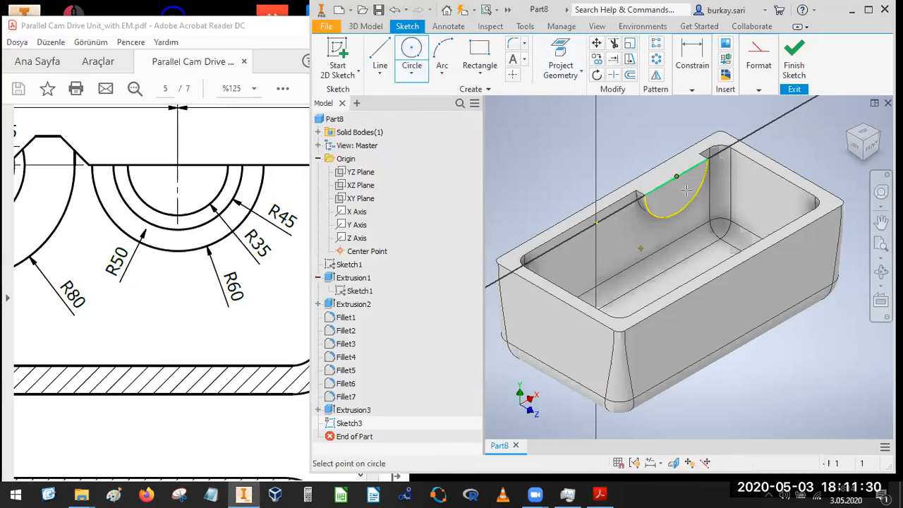
{"action": "left_click", "coordinate": [690, 189]}
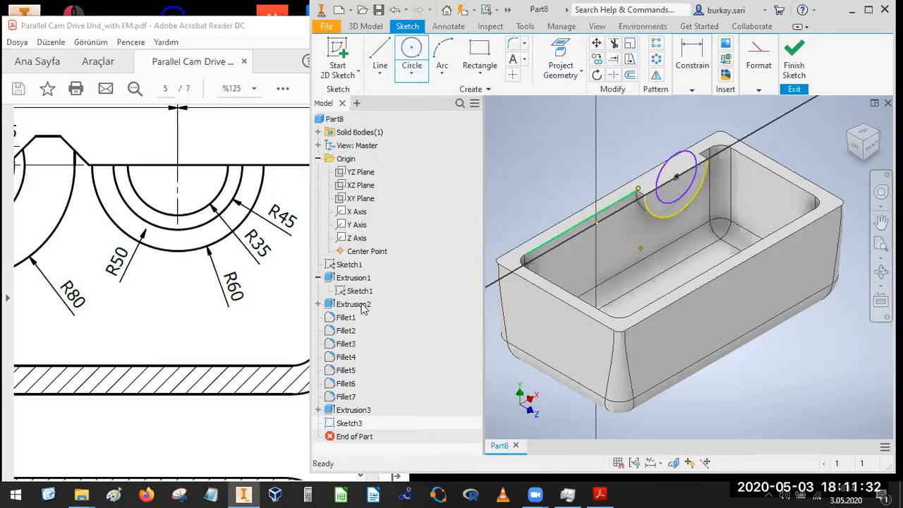
{"action": "key", "text": "Escape"}
- Make Sketch2, the bearing seat profile sketch under Extrusion3, visible
{"action": "right_click", "coordinate": [344, 424]}
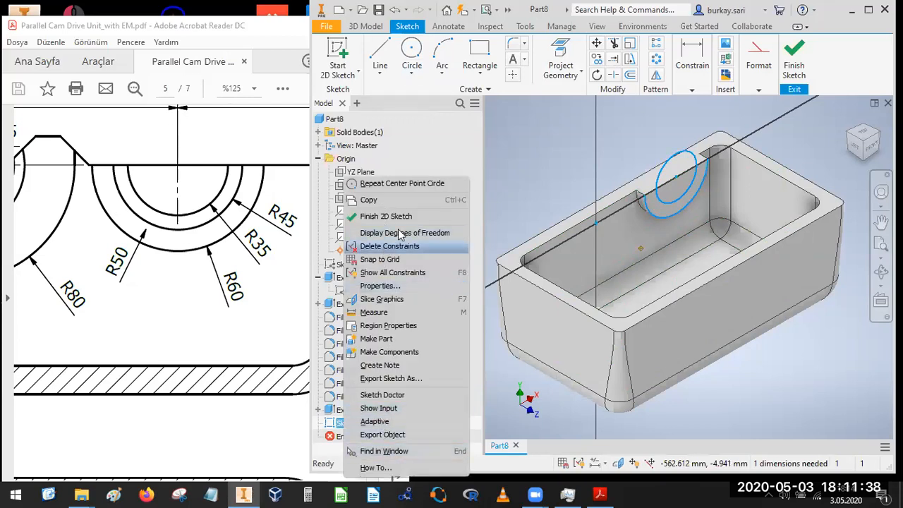
{"action": "left_click", "coordinate": [399, 232]}
{"action": "right_click", "coordinate": [342, 425]}
{"action": "left_click", "coordinate": [319, 411]}
{"action": "left_click", "coordinate": [318, 410]}
{"action": "right_click", "coordinate": [349, 422]}
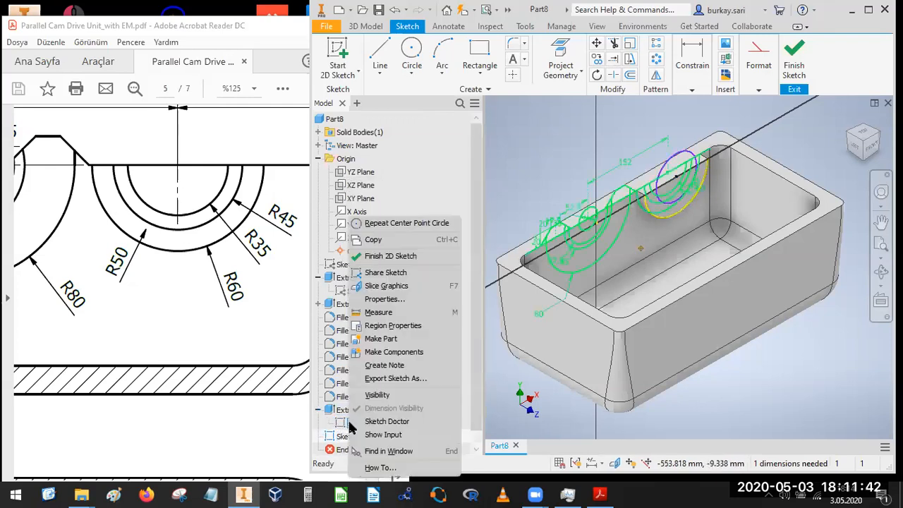
{"action": "left_click", "coordinate": [377, 395]}
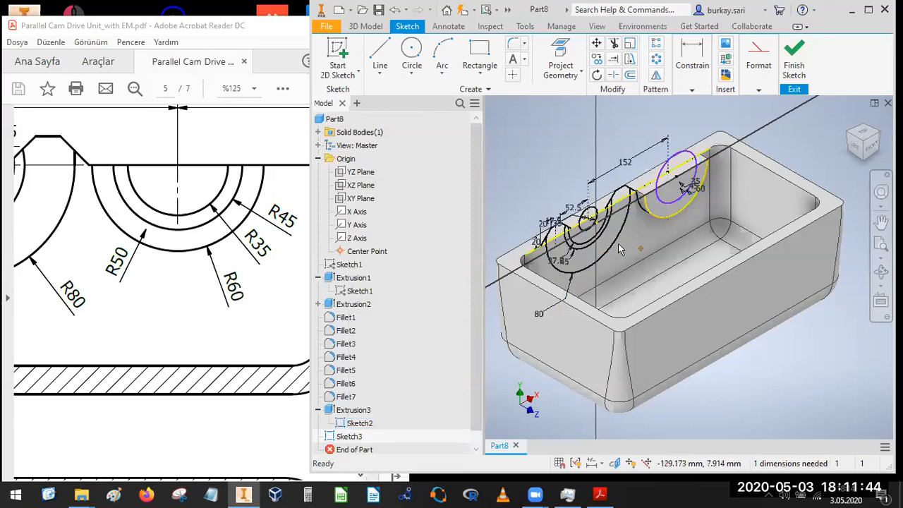
- Delete the circle sketched on the boss and try to project a seat arc while the solid body is shown
{"action": "scroll", "coordinate": [653, 220], "scroll_direction": "down", "scroll_amount": 2}
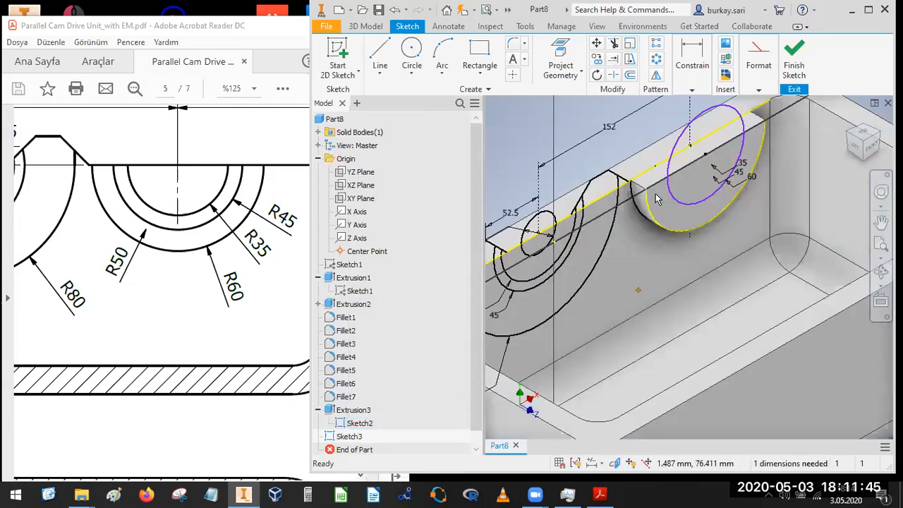
{"action": "left_click", "coordinate": [695, 202]}
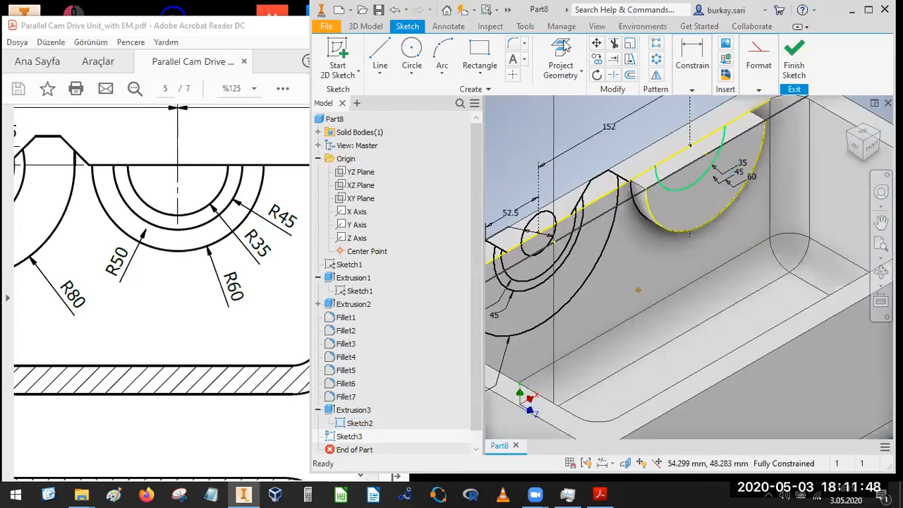
{"action": "left_click", "coordinate": [561, 51]}
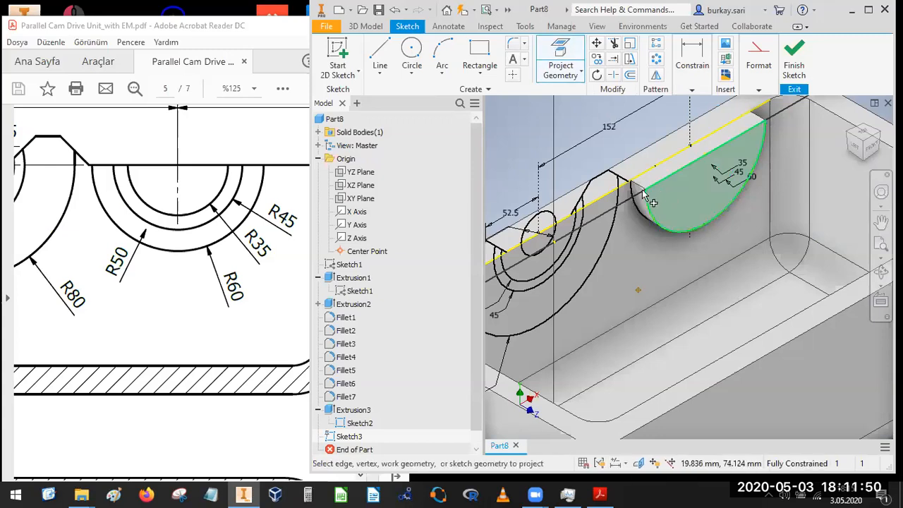
{"action": "left_click", "coordinate": [643, 192]}
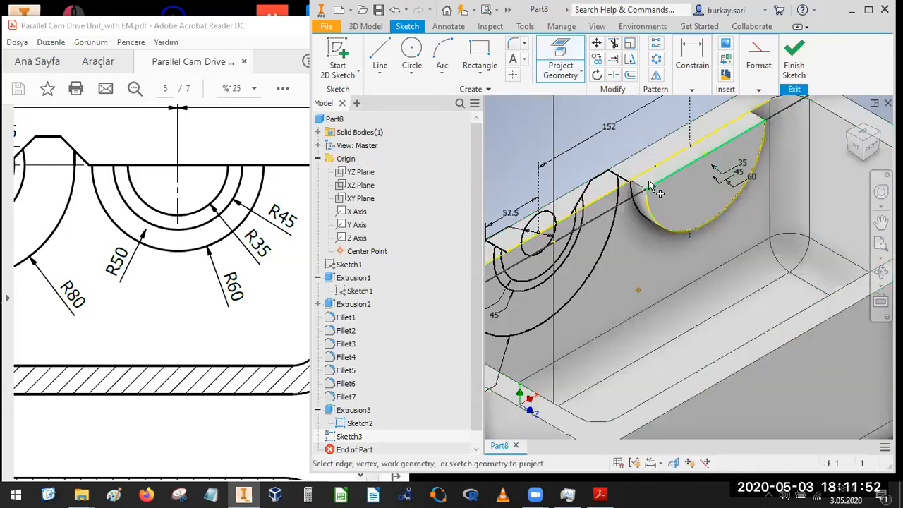
{"action": "scroll", "coordinate": [647, 196], "scroll_direction": "down", "scroll_amount": 5}
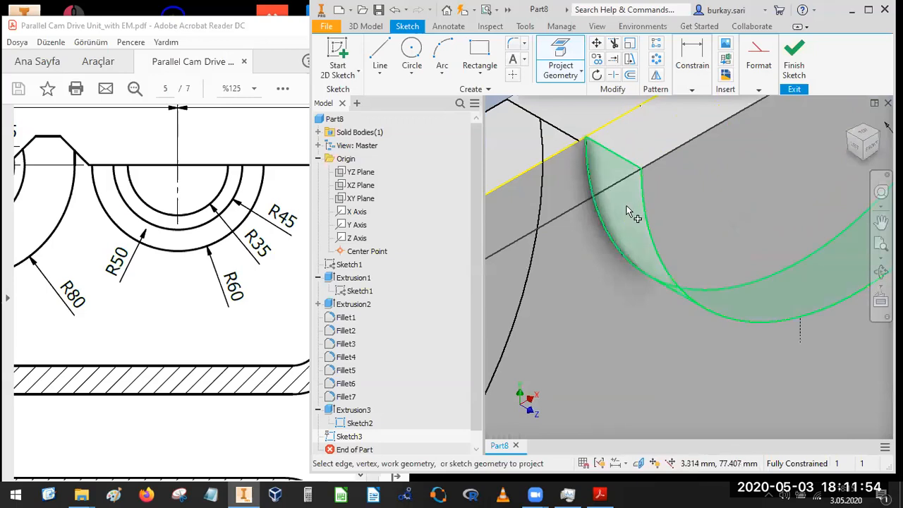
{"action": "scroll", "coordinate": [651, 198], "scroll_direction": "up", "scroll_amount": 6}
- Hide the solid body, project the R45 arc of the bearing seat profile into Sketch3, and finish the sketch
{"action": "left_click", "coordinate": [318, 133]}
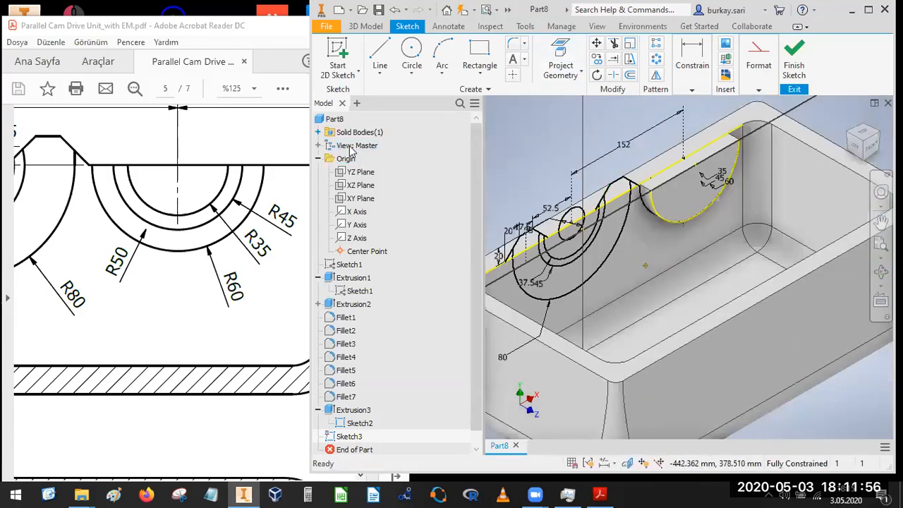
{"action": "right_click", "coordinate": [356, 147]}
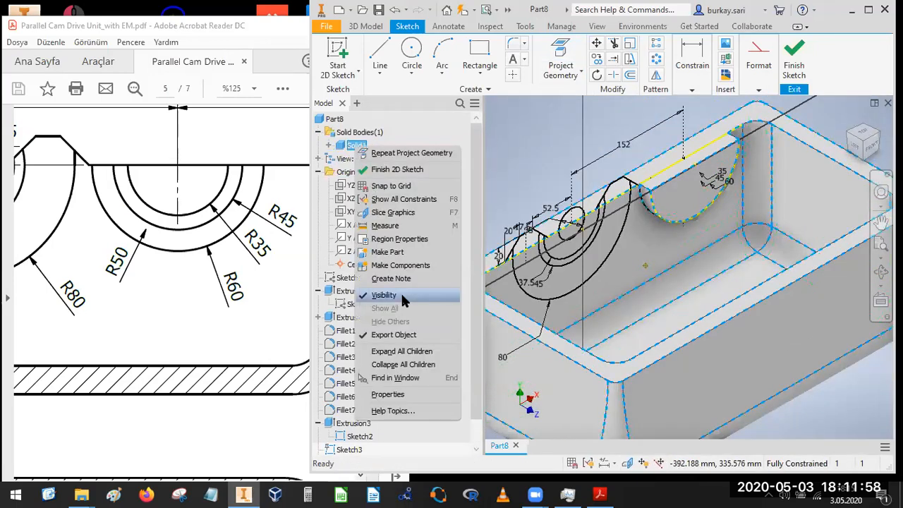
{"action": "left_click", "coordinate": [401, 291]}
{"action": "key", "text": "p"}
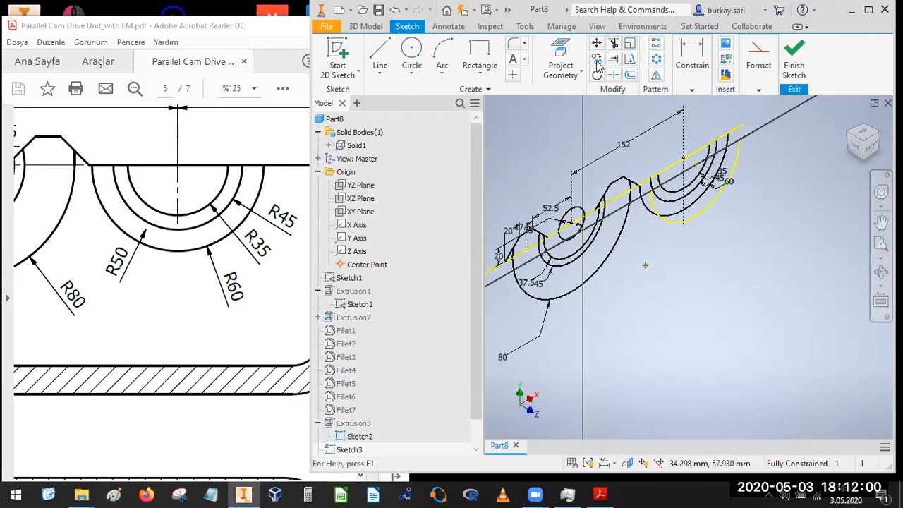
{"action": "left_click", "coordinate": [672, 221]}
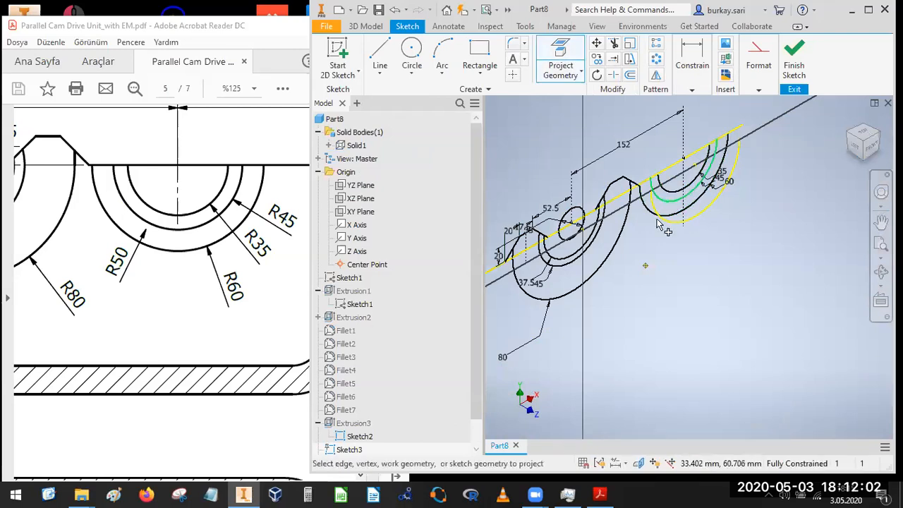
{"action": "left_click", "coordinate": [792, 59]}
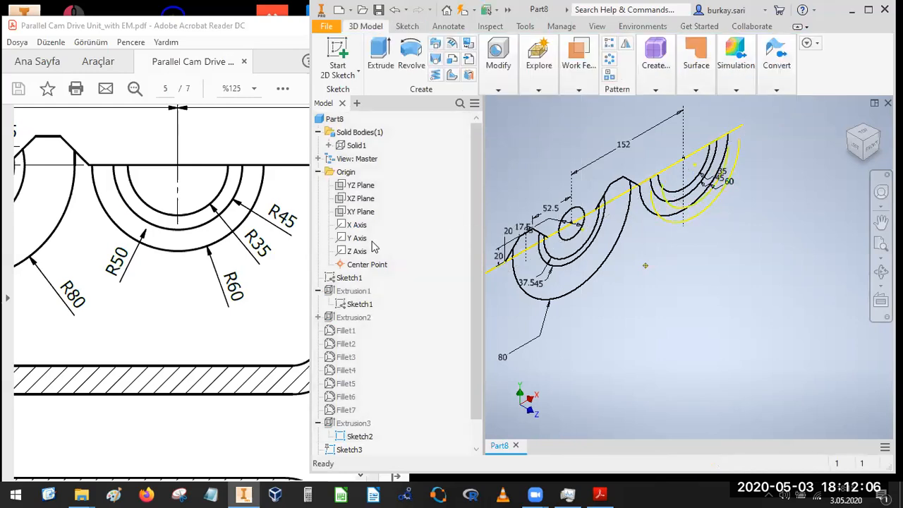
- Make the housing's solid body visible again
{"action": "left_click", "coordinate": [350, 145]}
{"action": "right_click", "coordinate": [345, 146]}
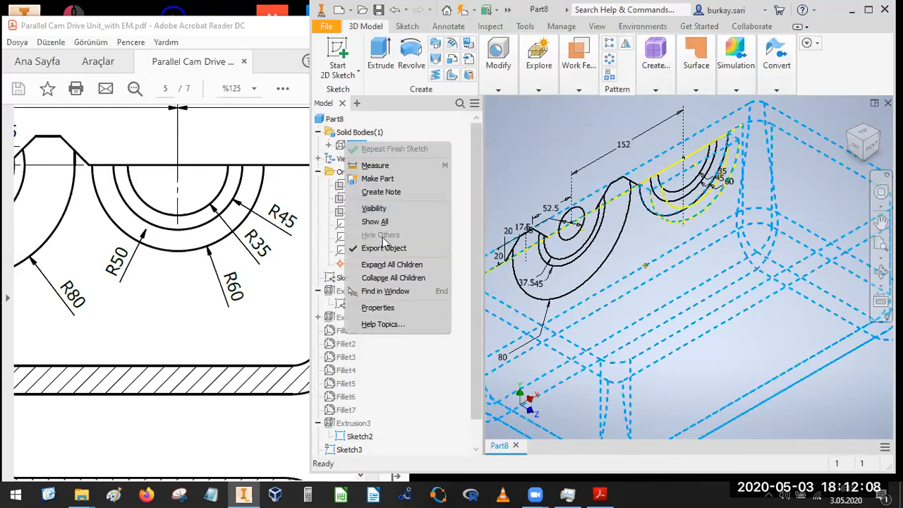
{"action": "left_click", "coordinate": [374, 208]}
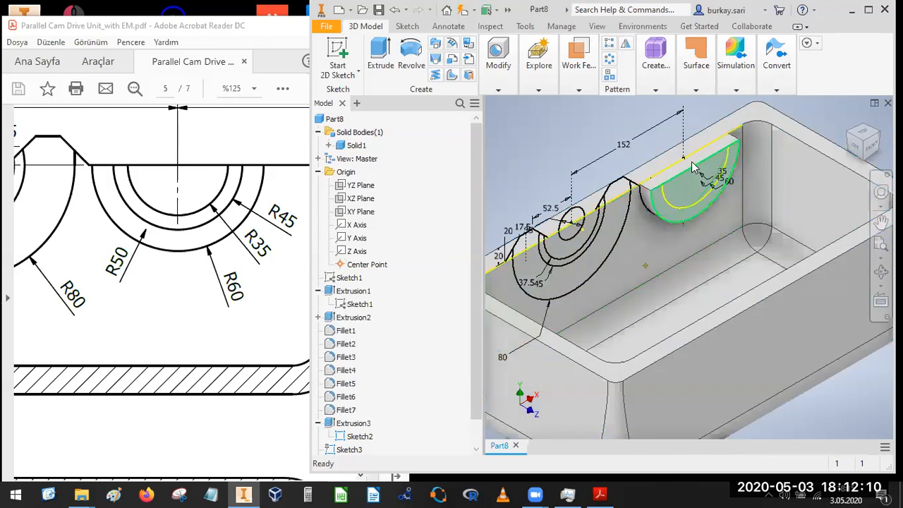
{"action": "scroll", "coordinate": [692, 167], "scroll_direction": "down", "scroll_amount": 3}
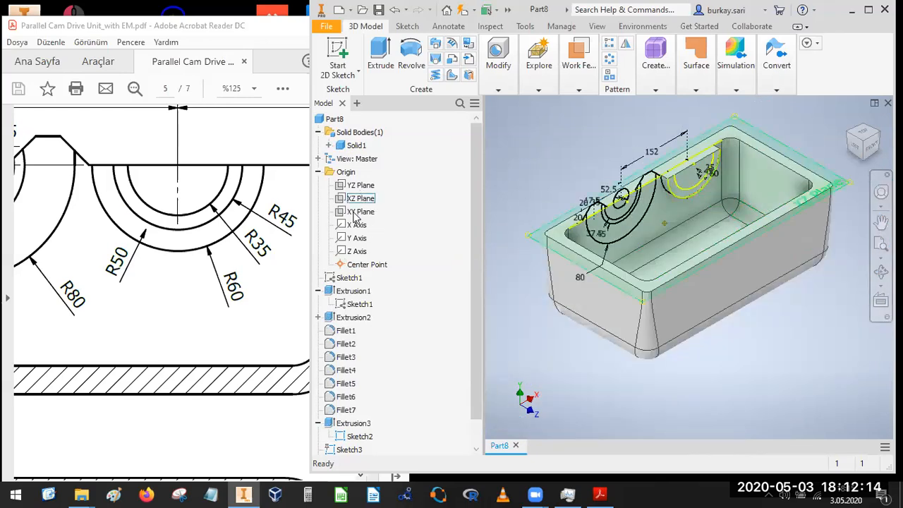
{"action": "scroll", "coordinate": [352, 416], "scroll_direction": "down", "scroll_amount": 1}
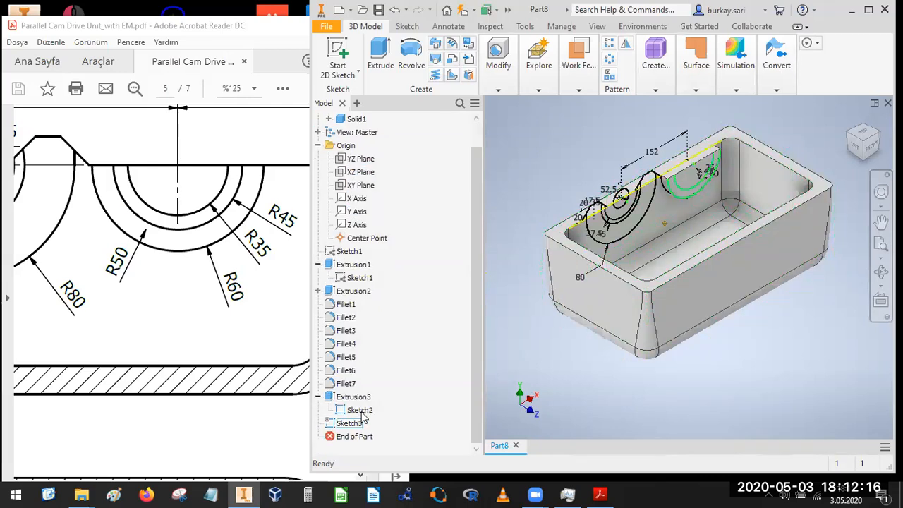
{"action": "left_click", "coordinate": [361, 411]}
{"action": "right_click", "coordinate": [362, 415]}
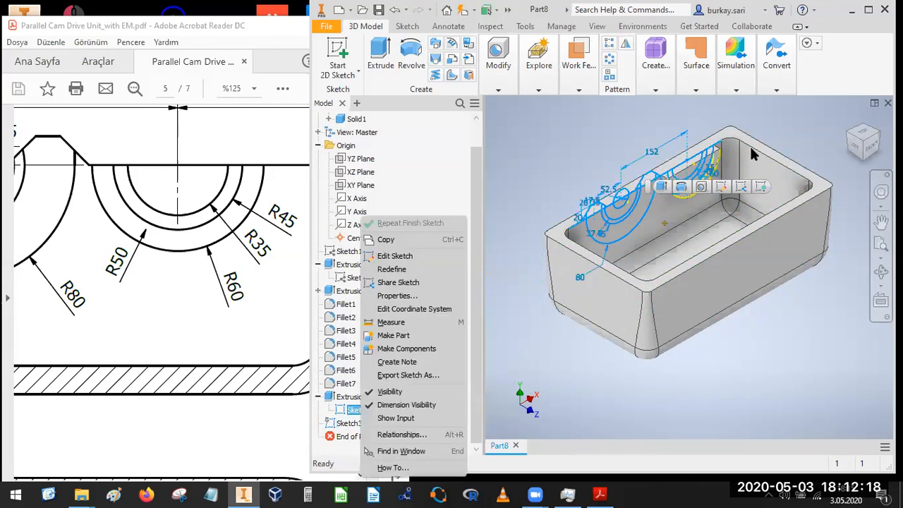
{"action": "left_click", "coordinate": [574, 142]}
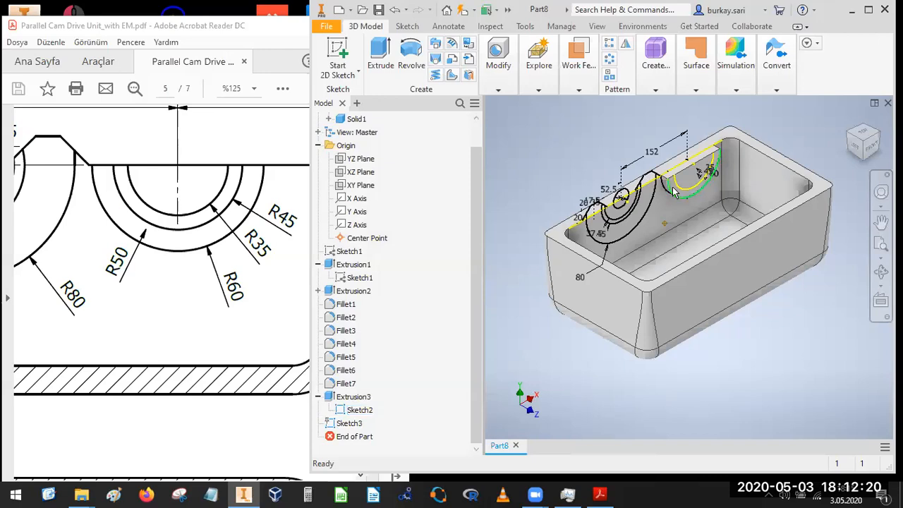
{"action": "scroll", "coordinate": [643, 209], "scroll_direction": "up", "scroll_amount": 3}
{"action": "scroll", "coordinate": [643, 209], "scroll_direction": "up", "scroll_amount": 2}
{"action": "scroll", "coordinate": [635, 196], "scroll_direction": "down", "scroll_amount": 2}
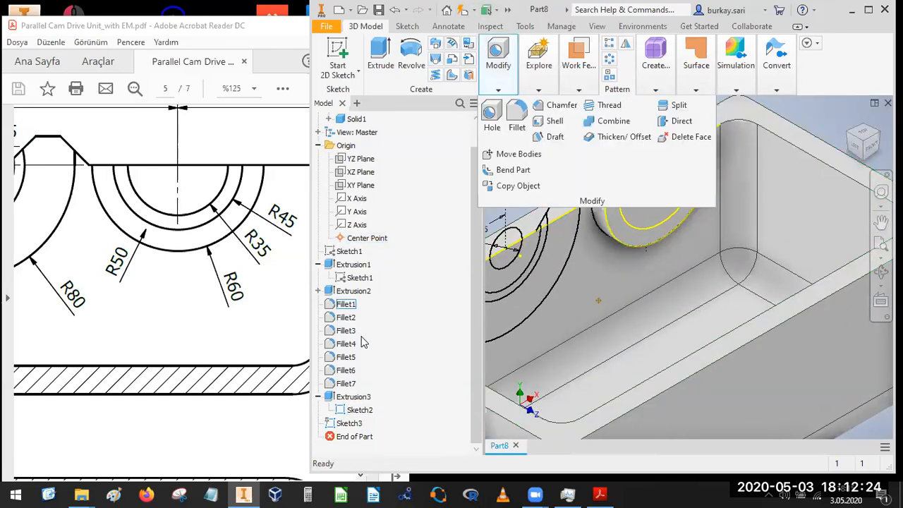
- Reopen Sketch3, project the boss's front face outline into it to close the profile, and finish the sketch
{"action": "left_click", "coordinate": [345, 423]}
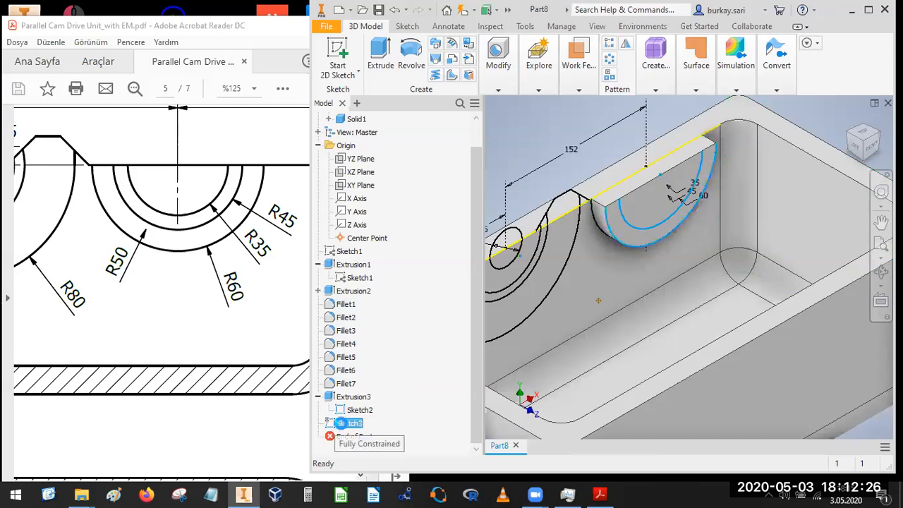
{"action": "double_click", "coordinate": [587, 331]}
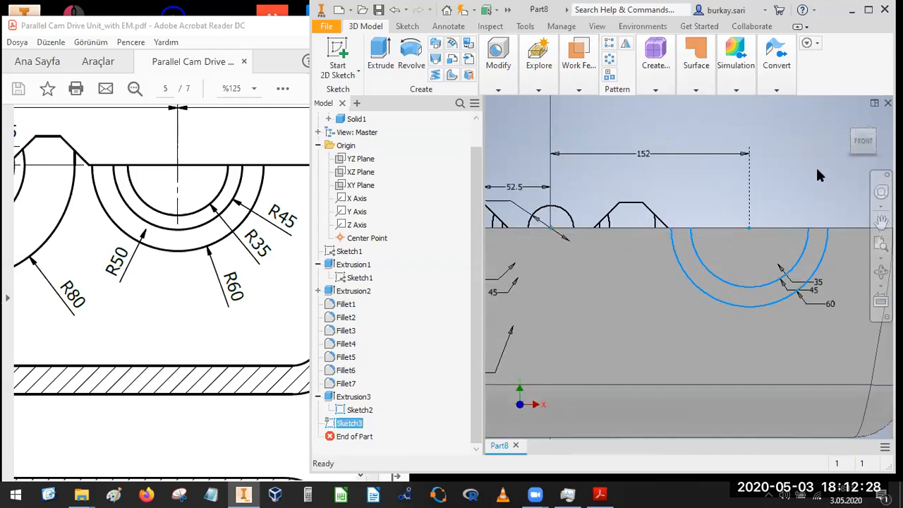
{"action": "left_click", "coordinate": [853, 134]}
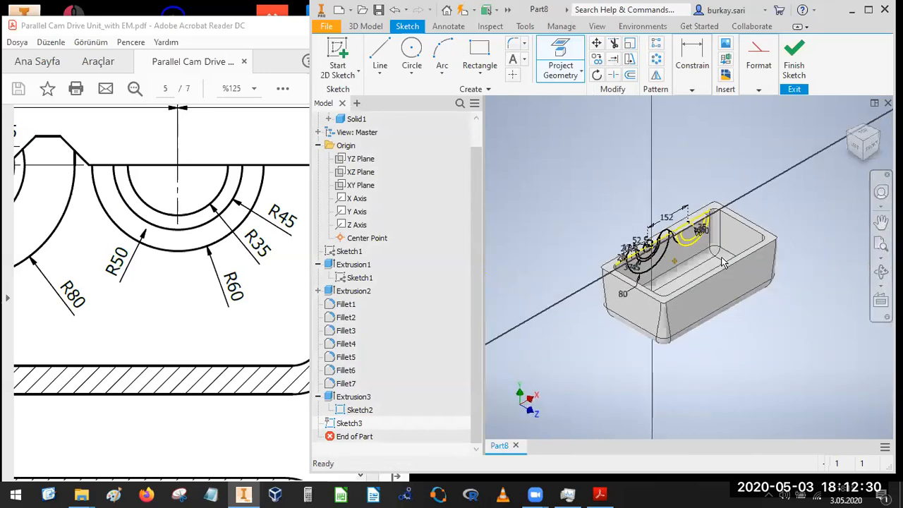
{"action": "scroll", "coordinate": [670, 238], "scroll_direction": "up", "scroll_amount": 5}
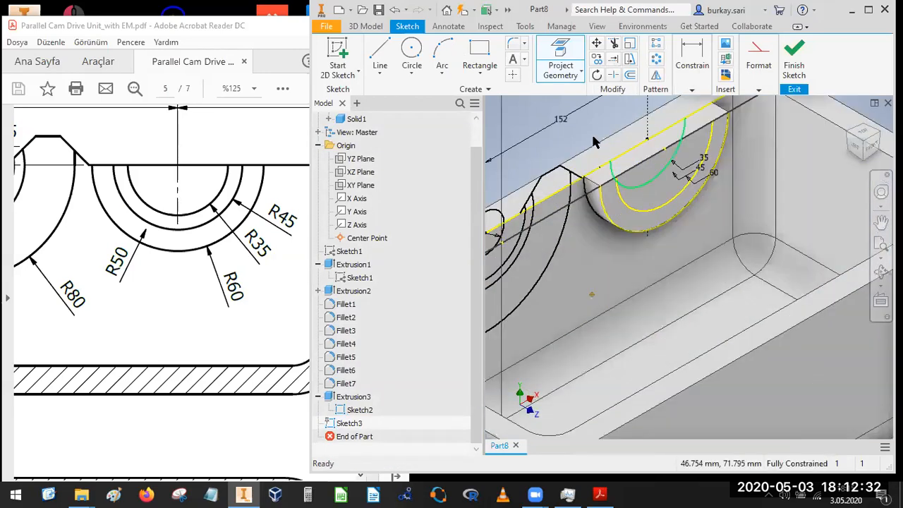
{"action": "left_click", "coordinate": [559, 49]}
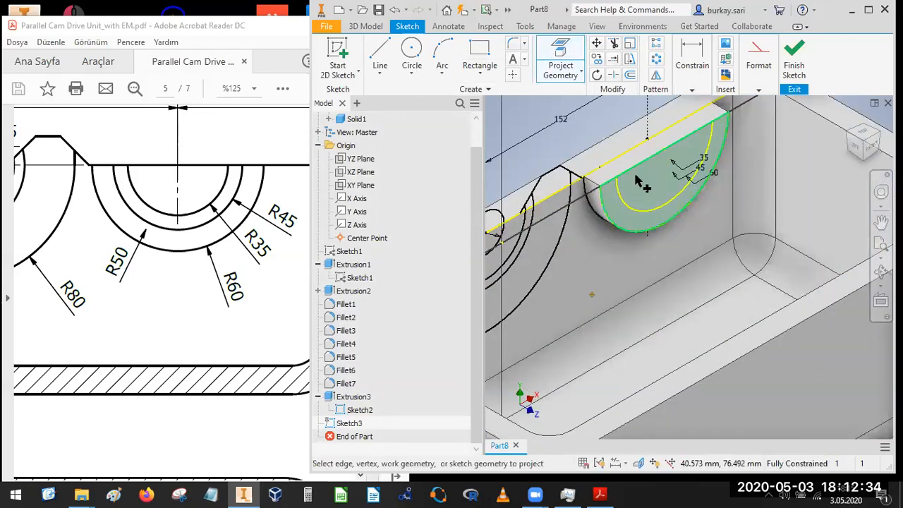
{"action": "left_click", "coordinate": [637, 187]}
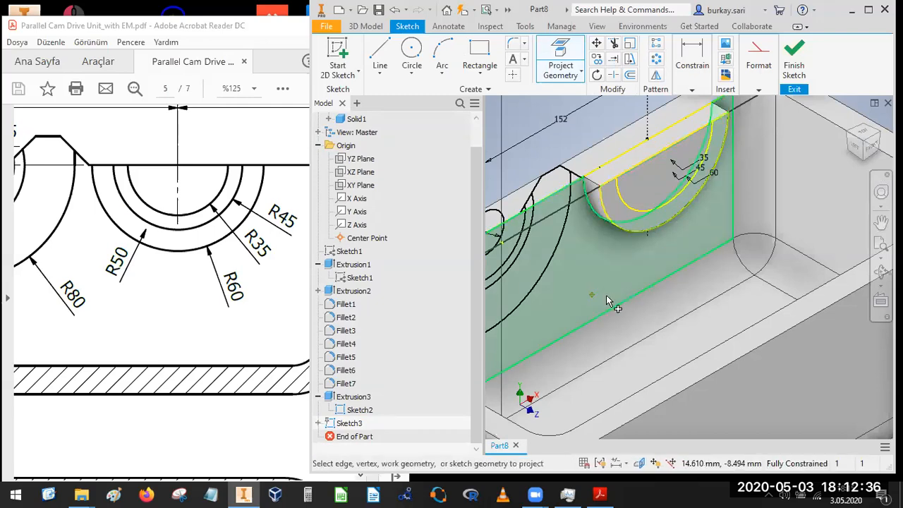
{"action": "key", "text": "Escape"}
{"action": "left_click", "coordinate": [794, 57]}
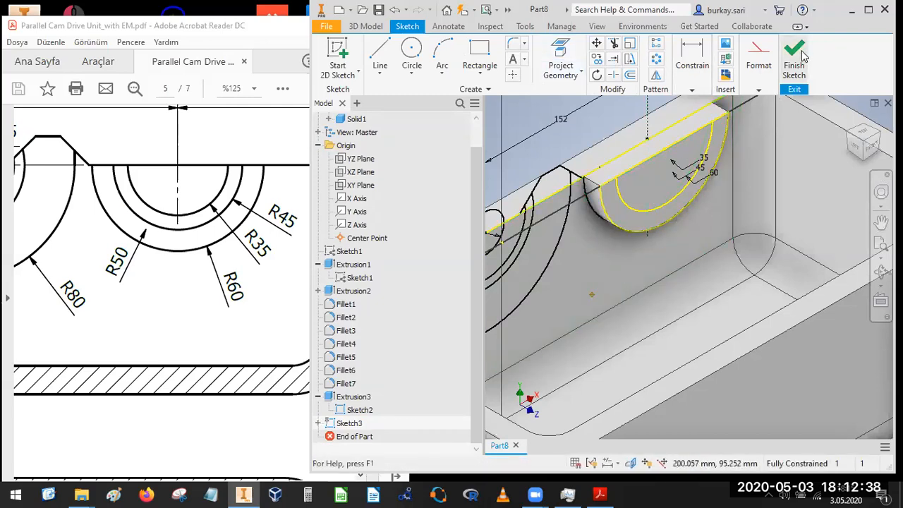
- Extrude the Sketch3 seat profile as a cut into the boss, 35.5-18 mm deep per the PDF's section view
{"action": "key", "text": "e"}
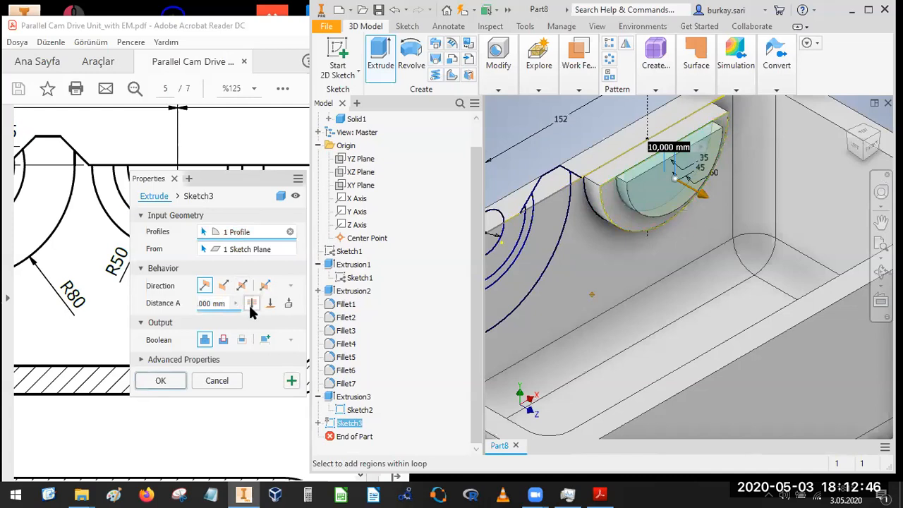
{"action": "left_click", "coordinate": [224, 285]}
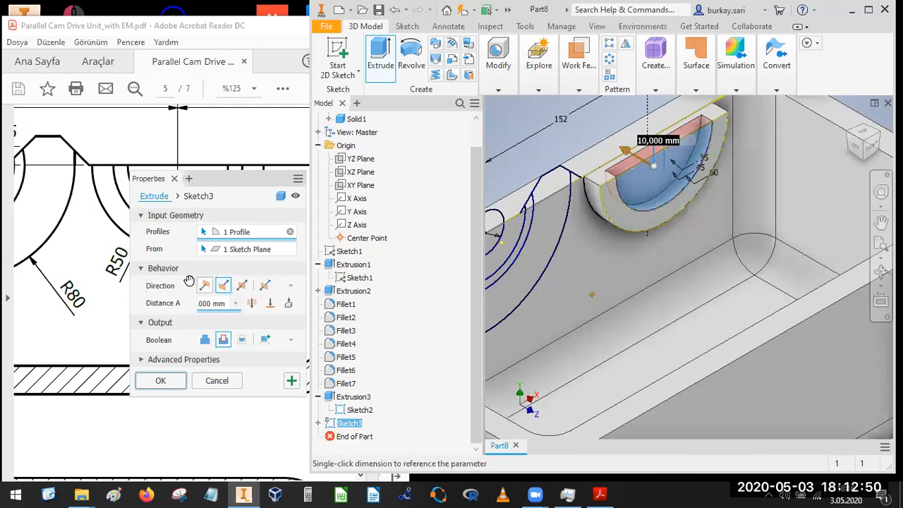
{"action": "left_click", "coordinate": [76, 289]}
{"action": "scroll", "coordinate": [135, 299], "scroll_direction": "down", "scroll_amount": 5}
{"action": "scroll", "coordinate": [135, 299], "scroll_direction": "down", "scroll_amount": 2, "text": "ctrl"}
{"action": "scroll", "coordinate": [120, 282], "scroll_direction": "down", "scroll_amount": 8}
{"action": "scroll", "coordinate": [113, 274], "scroll_direction": "up", "scroll_amount": 2, "text": "ctrl"}
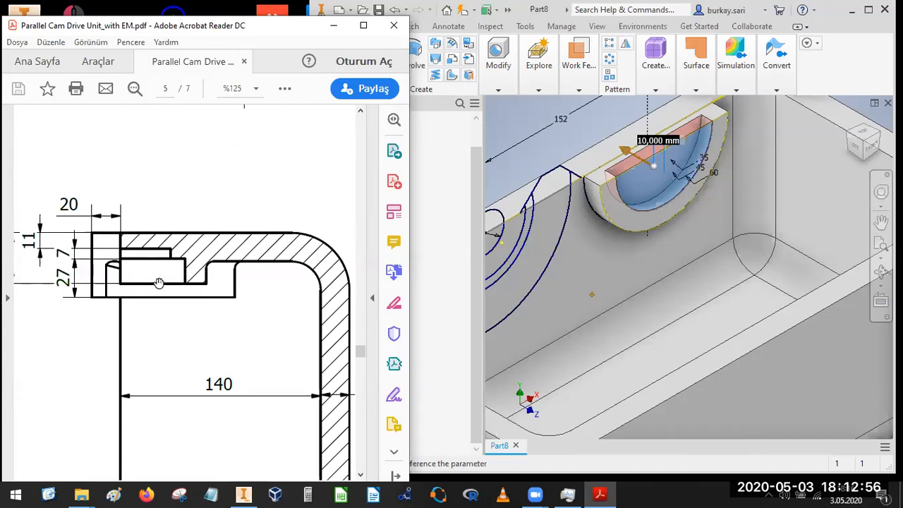
{"action": "scroll", "coordinate": [71, 289], "scroll_direction": "left", "scroll_amount": 1}
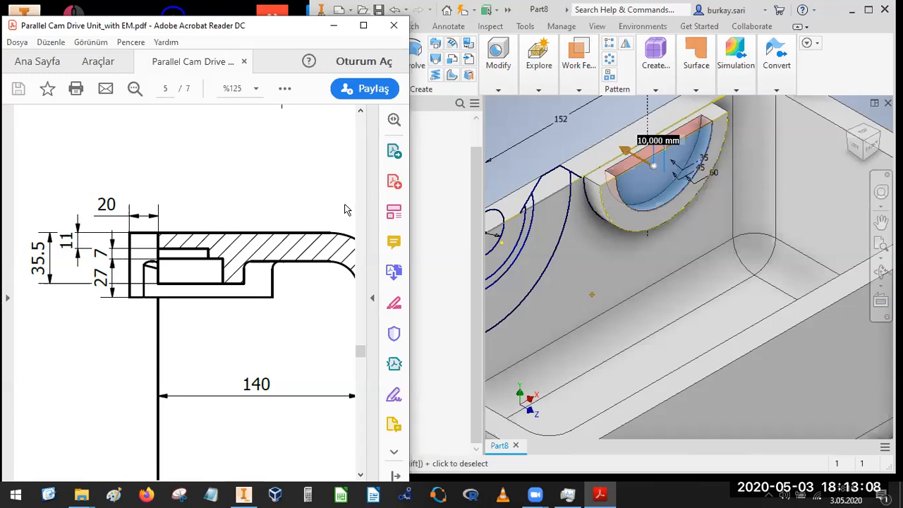
{"action": "key", "text": "alt+Tab"}
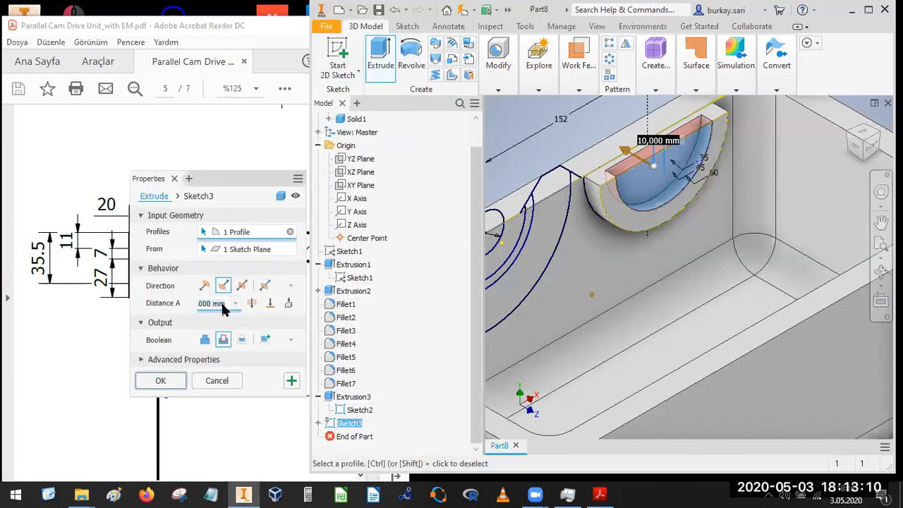
{"action": "type", "text": "3"}
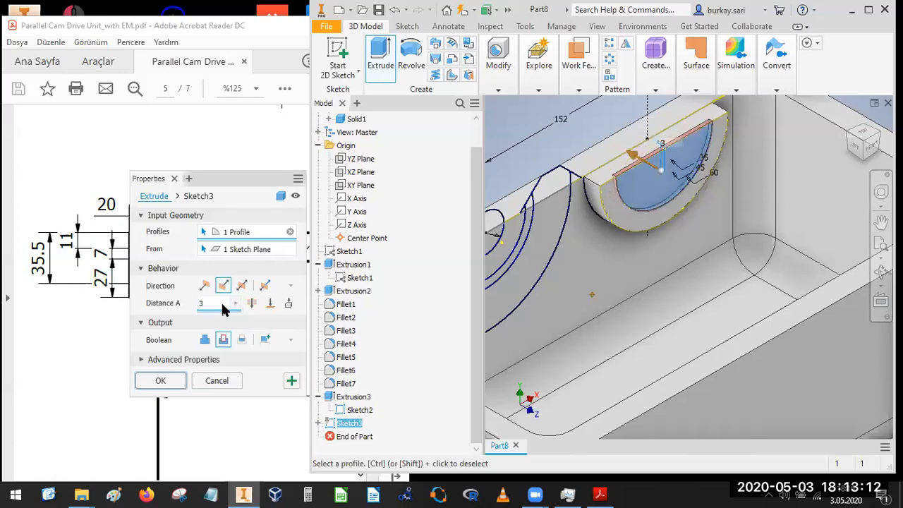
{"action": "type", "text": "5.5-"}
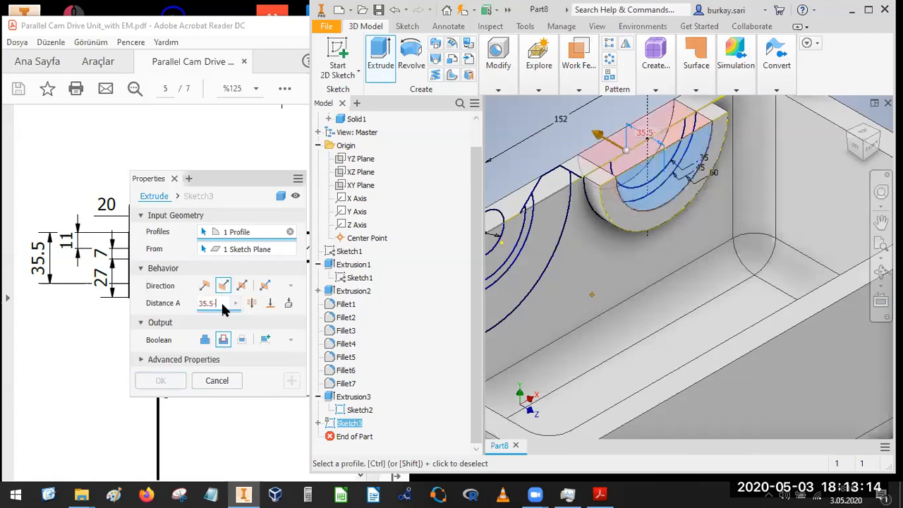
{"action": "type", "text": "18"}
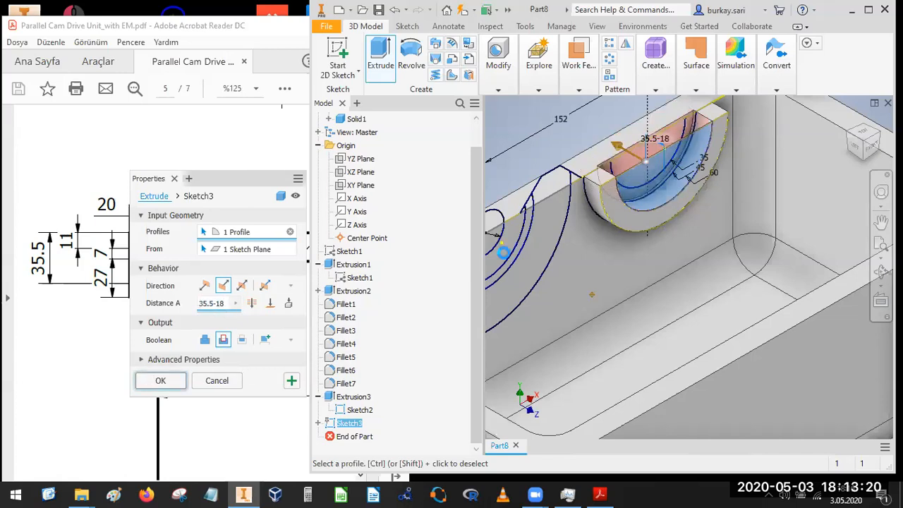
{"action": "left_click", "coordinate": [161, 380]}
- Inspect the new seat cut and examine section Y-Y of the PDF drawing for the depth dimensions of the stepped seats
{"action": "scroll", "coordinate": [609, 181], "scroll_direction": "down", "scroll_amount": 3}
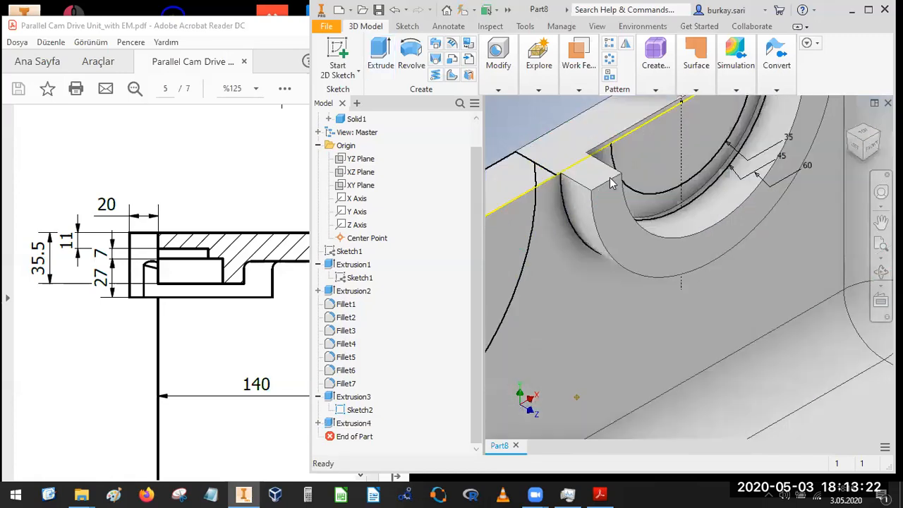
{"action": "scroll", "coordinate": [657, 219], "scroll_direction": "up", "scroll_amount": 2}
{"action": "mouse_move", "coordinate": [657, 229]}
{"action": "middle_mouse_down"}
{"action": "mouse_move", "coordinate": [653, 222]}
{"action": "mouse_move", "coordinate": [646, 247]}
{"action": "middle_mouse_up"}
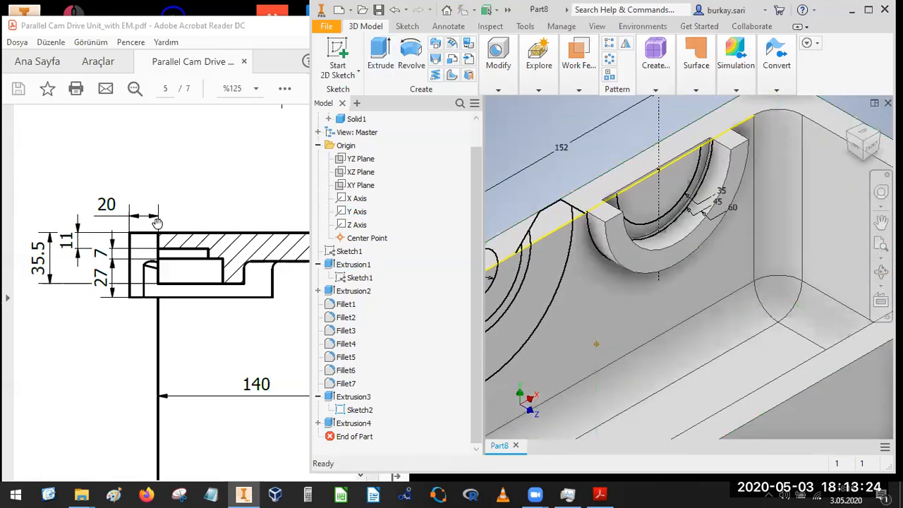
{"action": "left_click", "coordinate": [163, 278]}
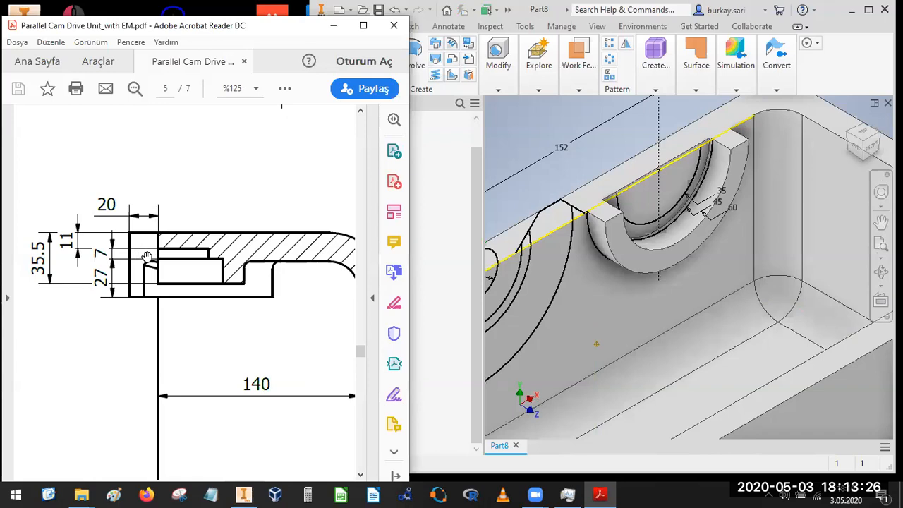
{"action": "left_click_drag", "start_coordinate": [201, 257], "coordinate": [156, 154]}
{"action": "scroll", "coordinate": [185, 221], "scroll_direction": "down", "scroll_amount": 1, "text": "ctrl"}
{"action": "left_click_drag", "start_coordinate": [183, 273], "coordinate": [182, 180]}
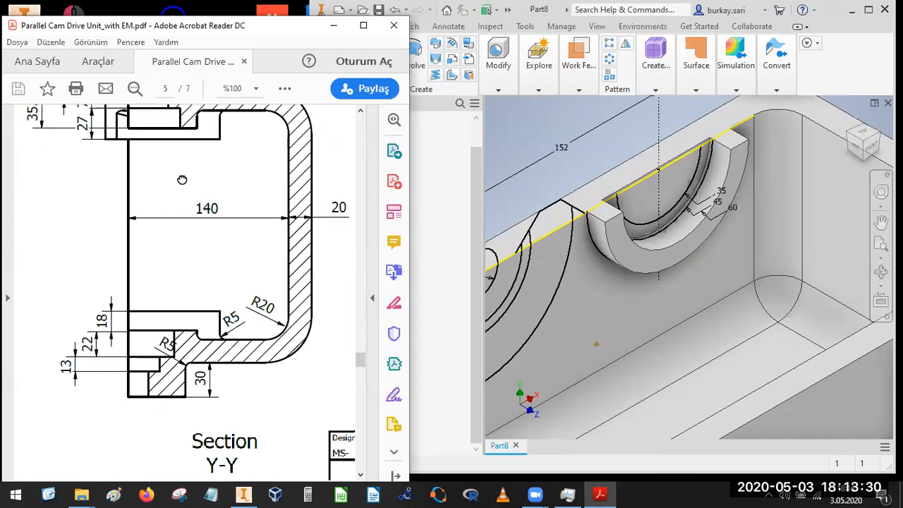
{"action": "scroll", "coordinate": [221, 359], "scroll_direction": "down", "scroll_amount": 2}
{"action": "scroll", "coordinate": [198, 155], "scroll_direction": "up", "scroll_amount": 4}
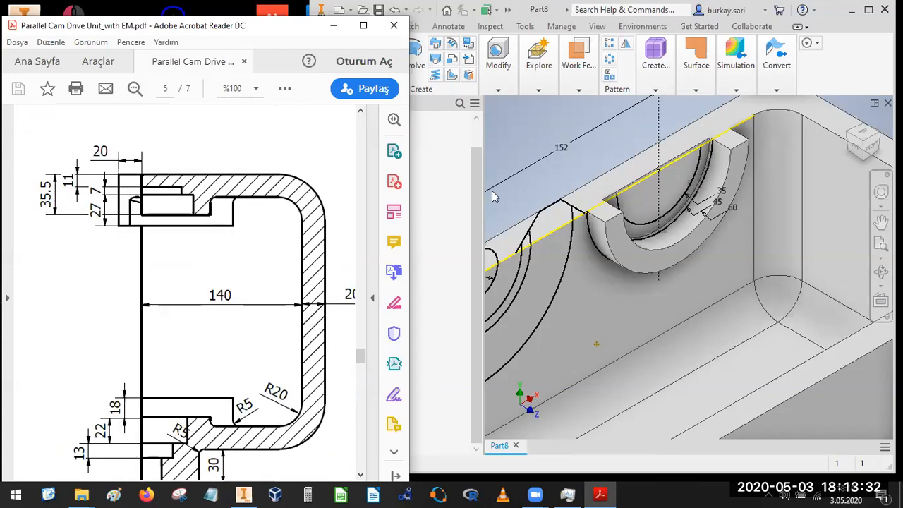
{"action": "left_click", "coordinate": [486, 78]}
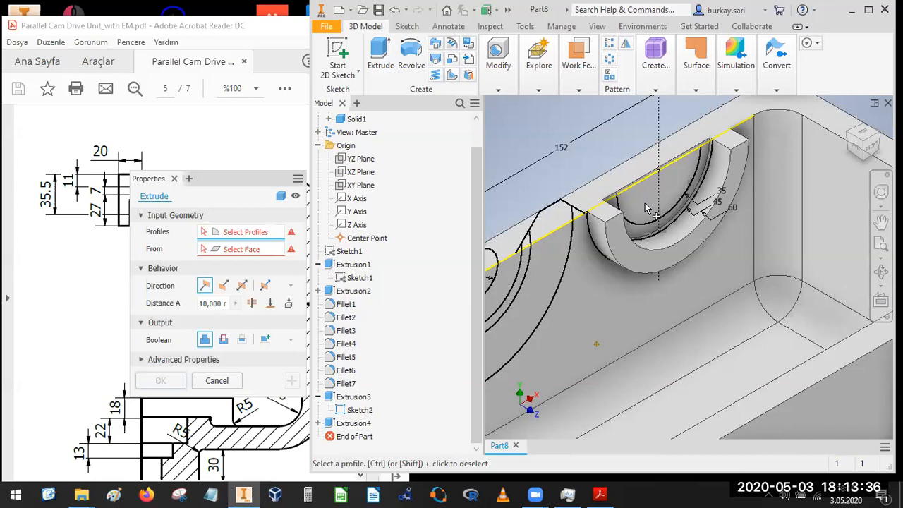
{"action": "scroll", "coordinate": [638, 218], "scroll_direction": "up", "scroll_amount": 4}
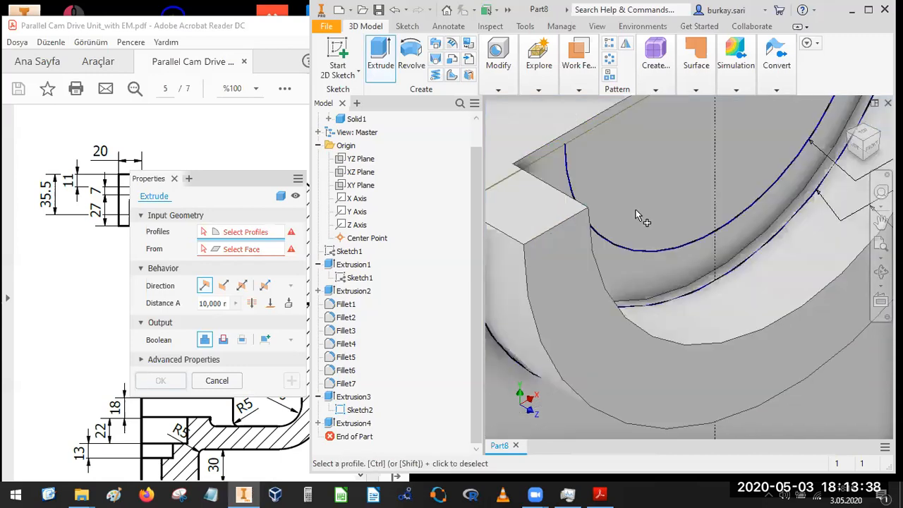
{"action": "key", "text": "Escape"}
{"action": "scroll", "coordinate": [681, 193], "scroll_direction": "down", "scroll_amount": 4}
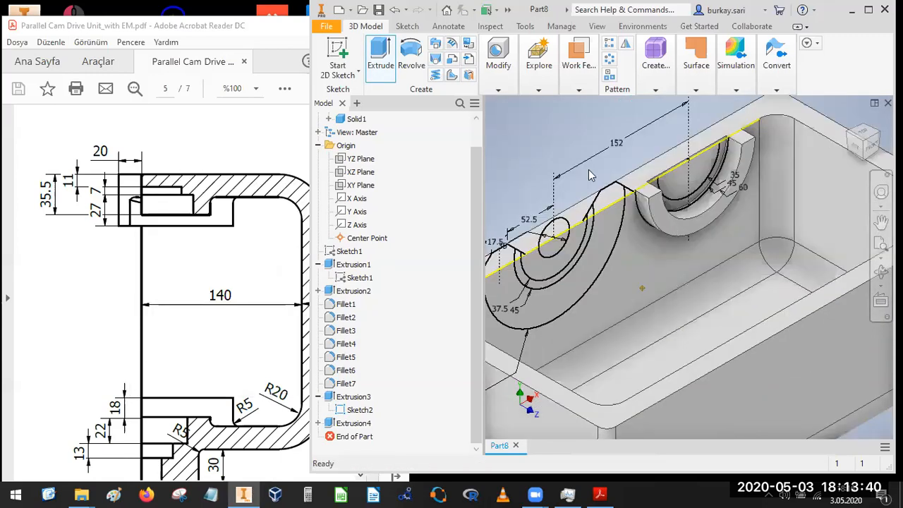
- Start a sketch on the back face of the seat cut and project the R35 arc and the face's straight upper edge into it
{"action": "left_click", "coordinate": [339, 55]}
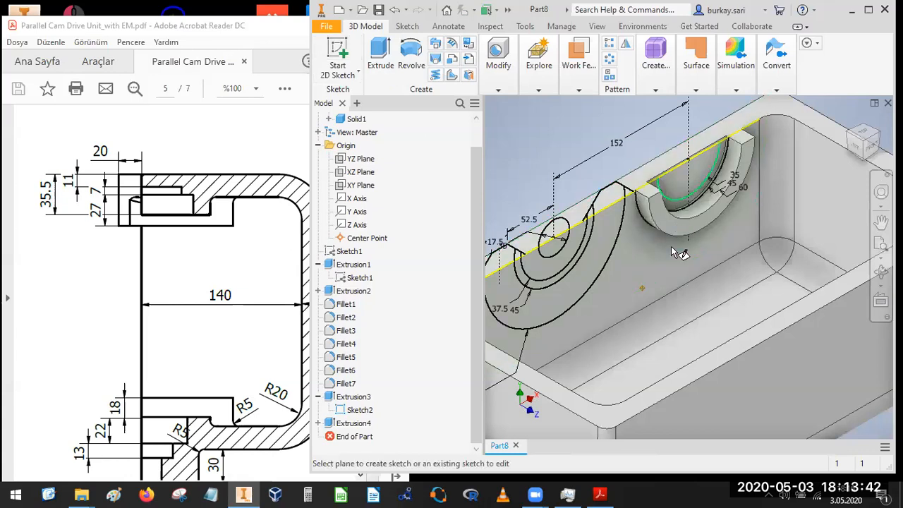
{"action": "scroll", "coordinate": [670, 172], "scroll_direction": "up", "scroll_amount": 5}
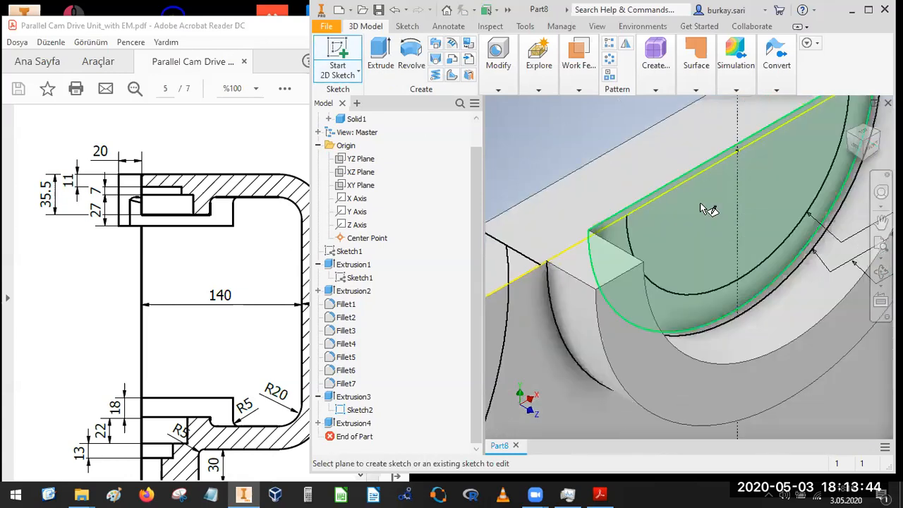
{"action": "left_click", "coordinate": [619, 303]}
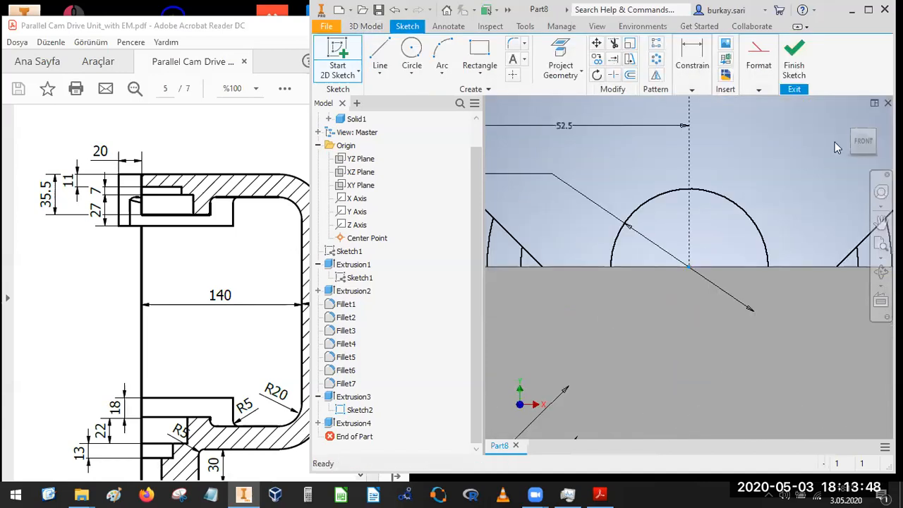
{"action": "left_click", "coordinate": [854, 135]}
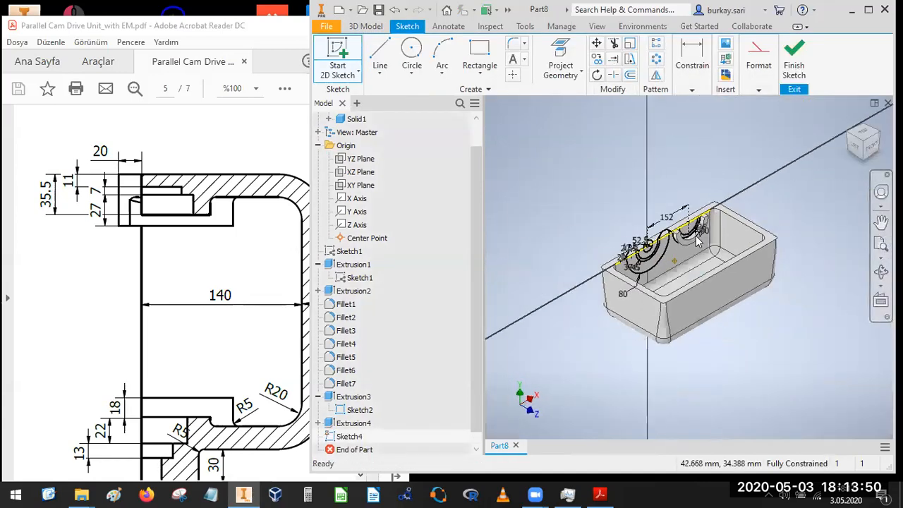
{"action": "scroll", "coordinate": [688, 238], "scroll_direction": "down", "scroll_amount": 3}
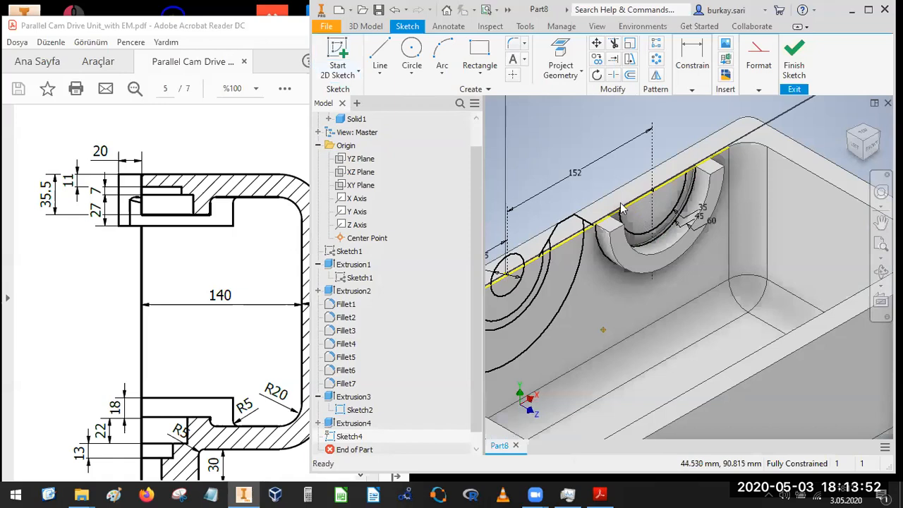
{"action": "scroll", "coordinate": [624, 206], "scroll_direction": "down", "scroll_amount": 5}
{"action": "left_click", "coordinate": [559, 72]}
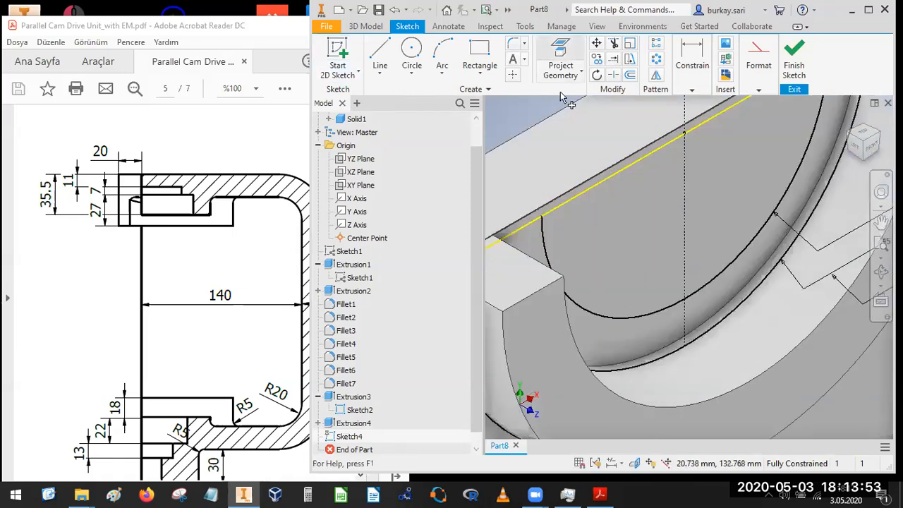
{"action": "left_click", "coordinate": [627, 315]}
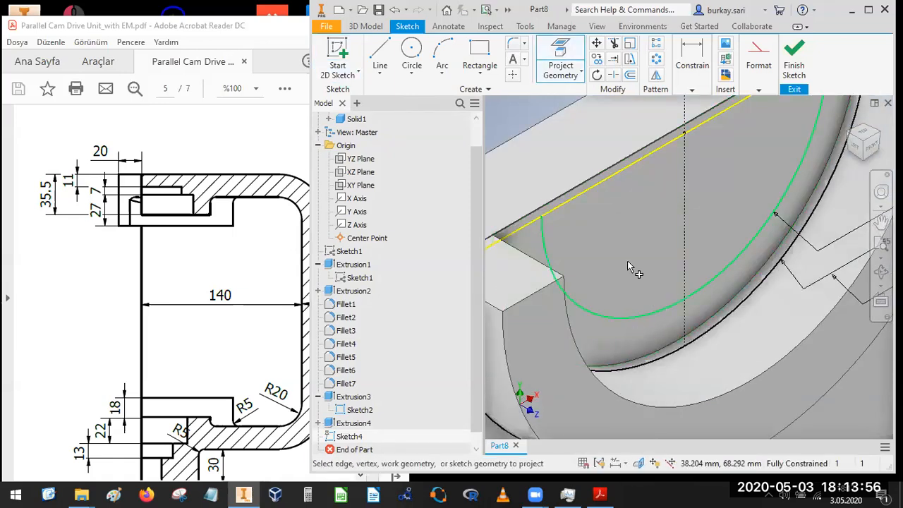
{"action": "left_click", "coordinate": [572, 199]}
{"action": "scroll", "coordinate": [663, 208], "scroll_direction": "up", "scroll_amount": 5}
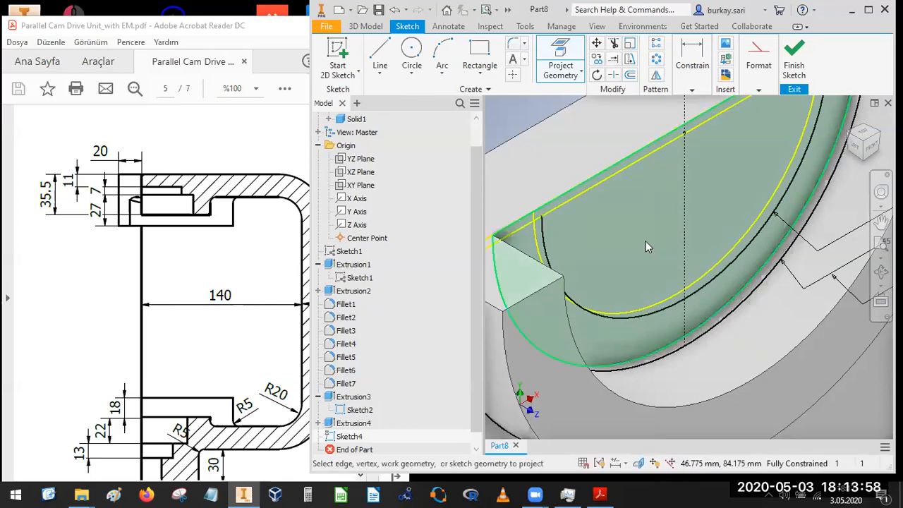
{"action": "key", "text": "Escape"}
- Hide Sketch2, check the projected profile at the boss's corner, and finish Sketch4
{"action": "right_click", "coordinate": [361, 410]}
{"action": "left_click", "coordinate": [389, 394]}
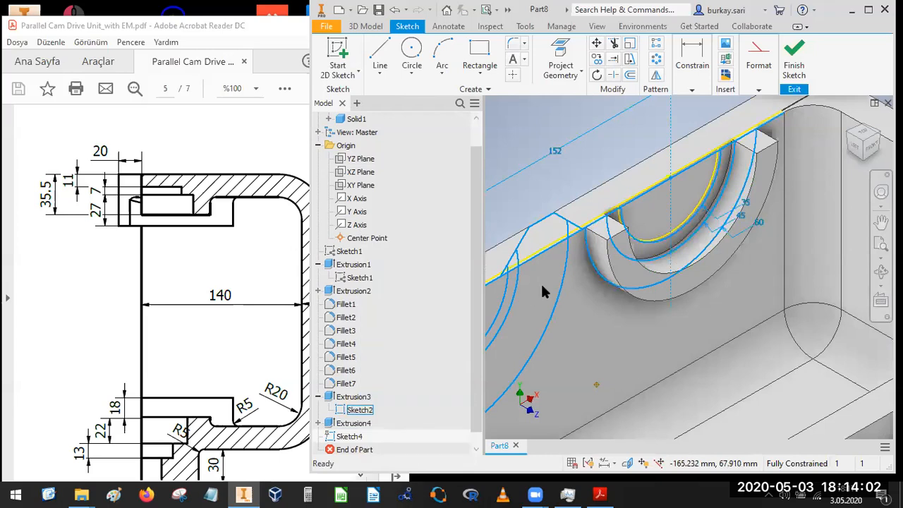
{"action": "scroll", "coordinate": [630, 223], "scroll_direction": "down", "scroll_amount": 2}
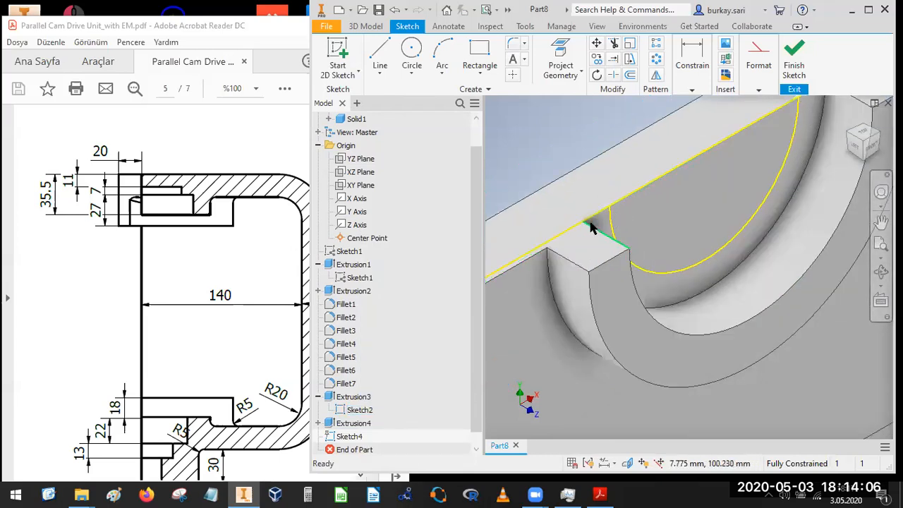
{"action": "scroll", "coordinate": [554, 251], "scroll_direction": "down", "scroll_amount": 3}
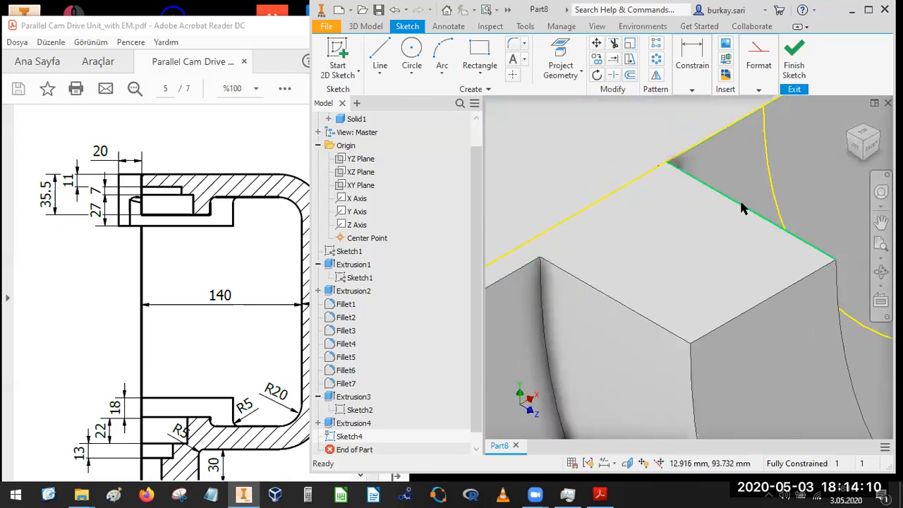
{"action": "scroll", "coordinate": [737, 206], "scroll_direction": "up", "scroll_amount": 2}
{"action": "scroll", "coordinate": [708, 239], "scroll_direction": "up", "scroll_amount": 5}
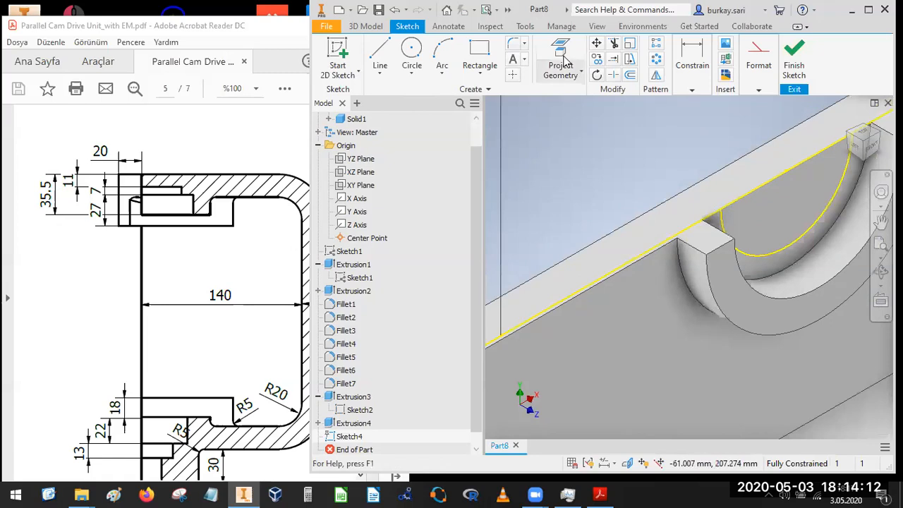
{"action": "left_click", "coordinate": [784, 58]}
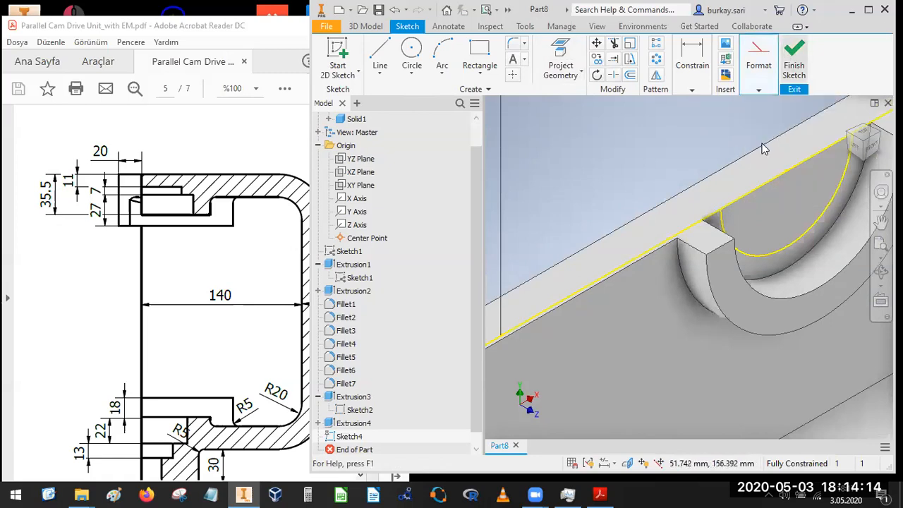
- Extrude the Sketch4 profile as a 7 mm cut from the back of the seat into the housing wall
{"action": "left_click", "coordinate": [381, 50]}
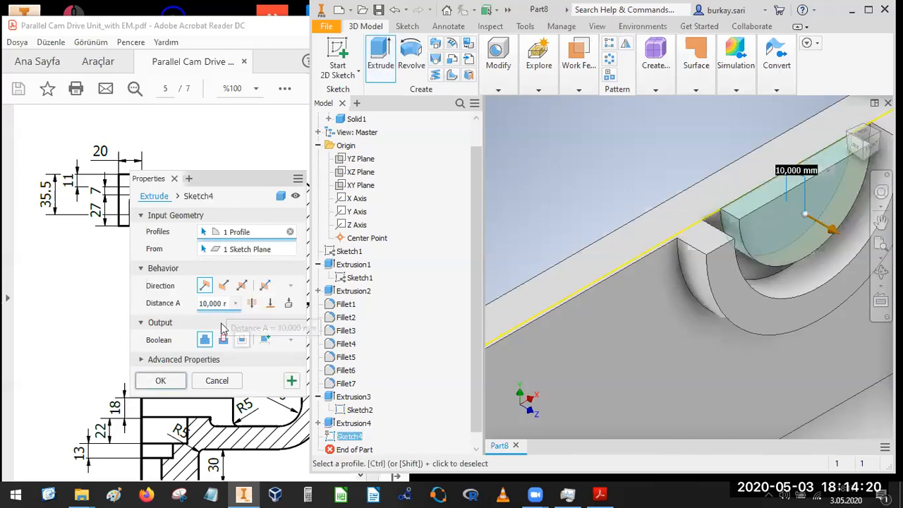
{"action": "left_click", "coordinate": [224, 286]}
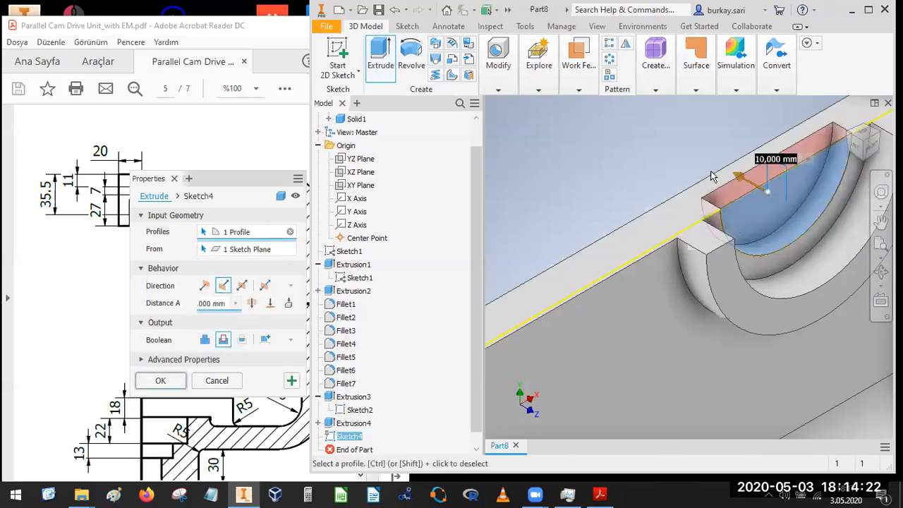
{"action": "left_click", "coordinate": [225, 302]}
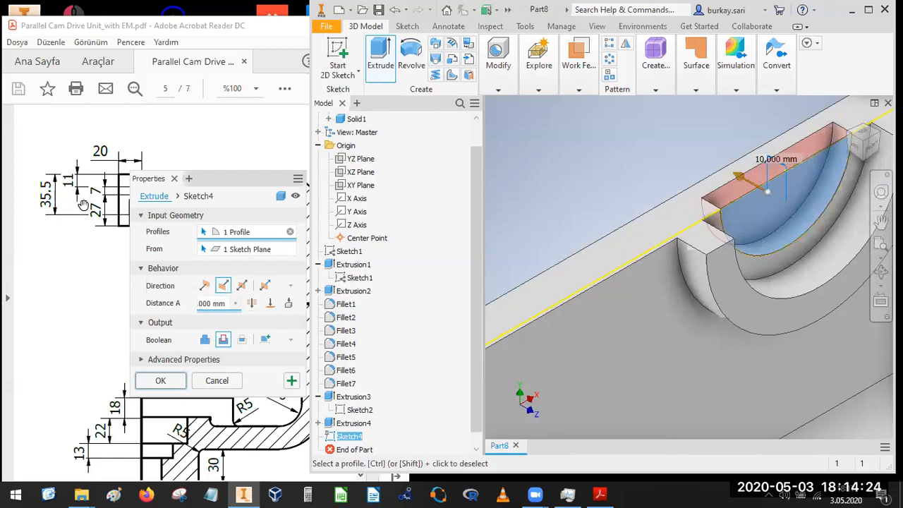
{"action": "left_click", "coordinate": [107, 176]}
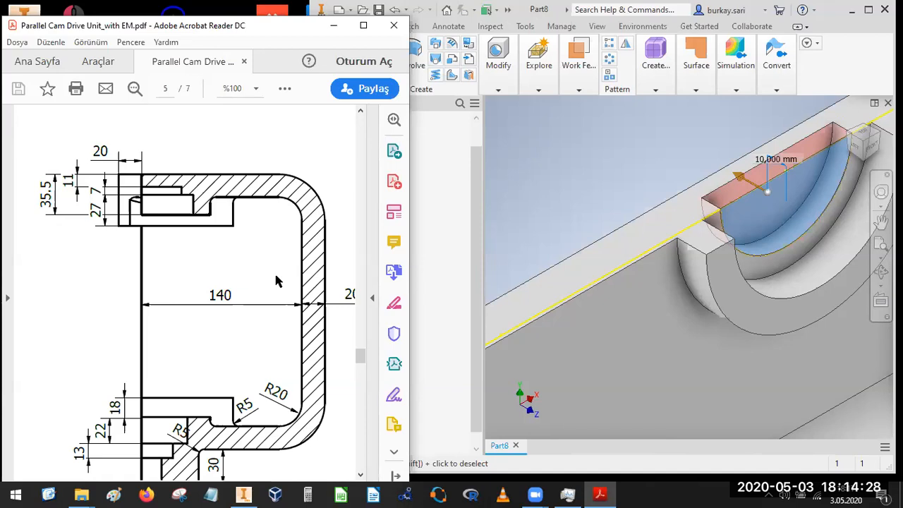
{"action": "left_click", "coordinate": [772, 169]}
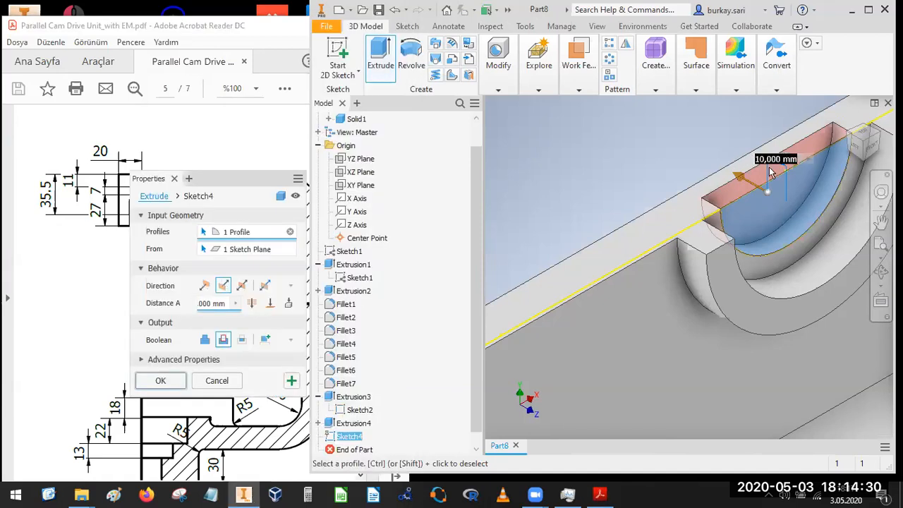
{"action": "type", "text": "7"}
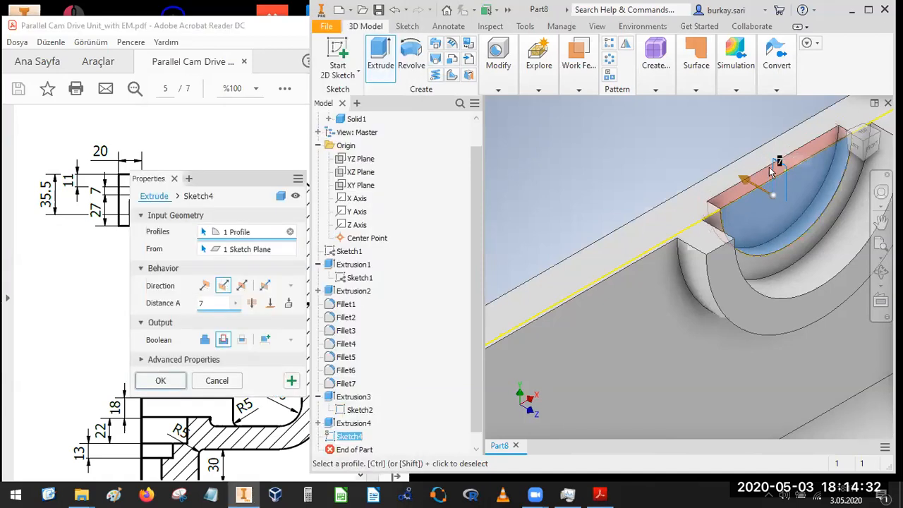
{"action": "left_click", "coordinate": [168, 376]}
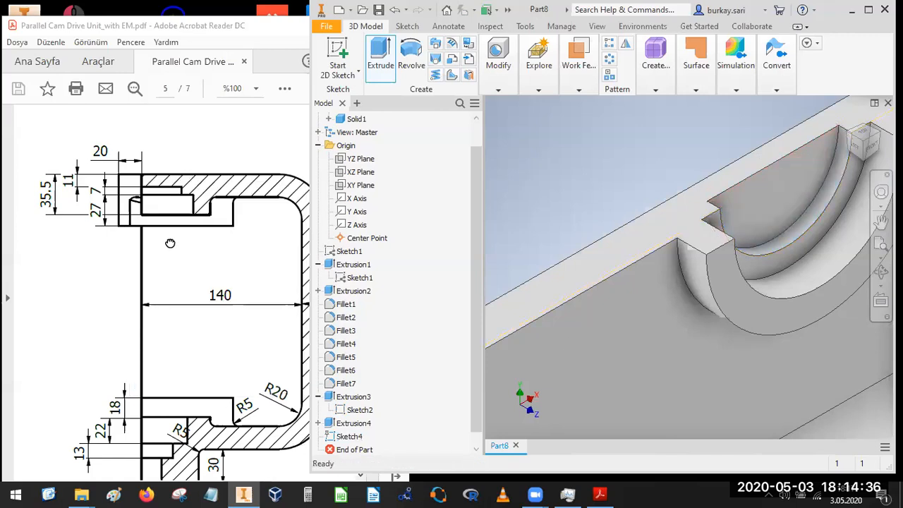
- Check the seats and the larger boss in the PDF's isometric view, and make Sketch2 visible on the whole housing
{"action": "left_click", "coordinate": [213, 288]}
{"action": "scroll", "coordinate": [141, 254], "scroll_direction": "down", "scroll_amount": 10}
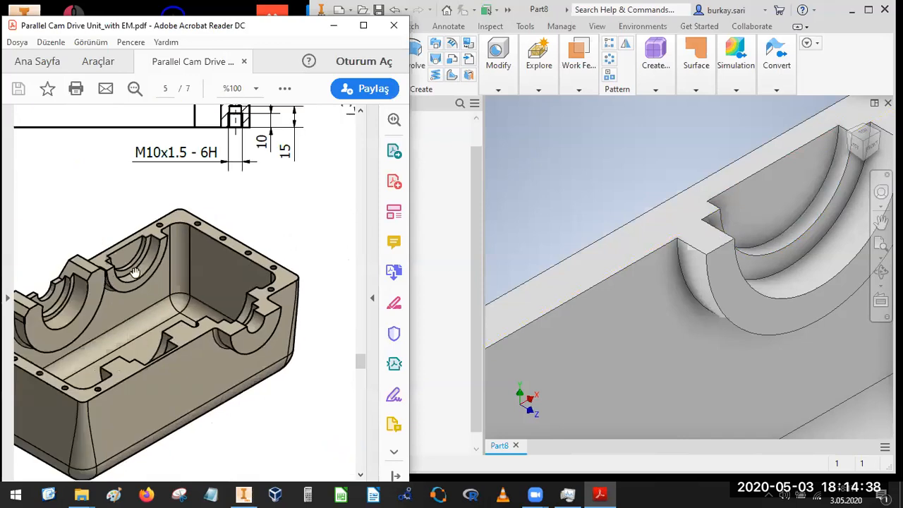
{"action": "left_click_drag", "start_coordinate": [151, 263], "coordinate": [179, 258]}
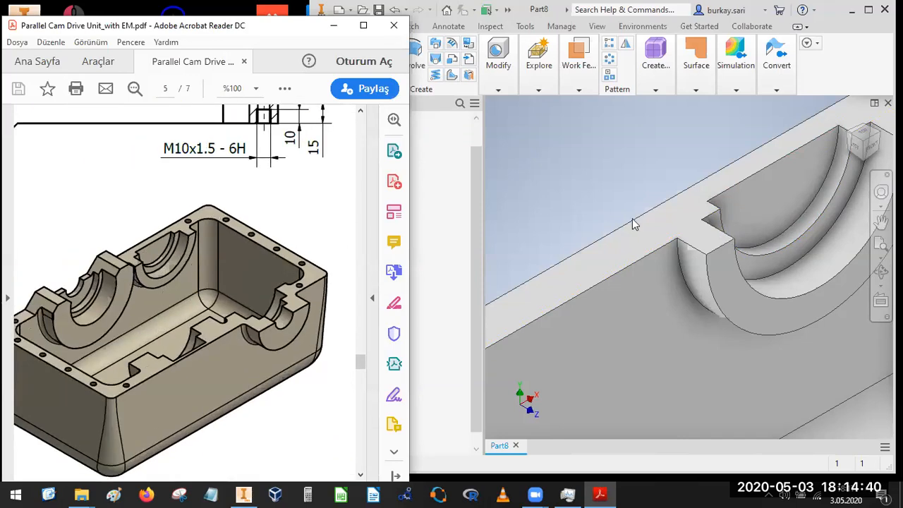
{"action": "left_click", "coordinate": [664, 172]}
{"action": "scroll", "coordinate": [671, 211], "scroll_direction": "down", "scroll_amount": 5}
{"action": "middle_click_drag", "start_coordinate": [671, 212], "coordinate": [704, 165]}
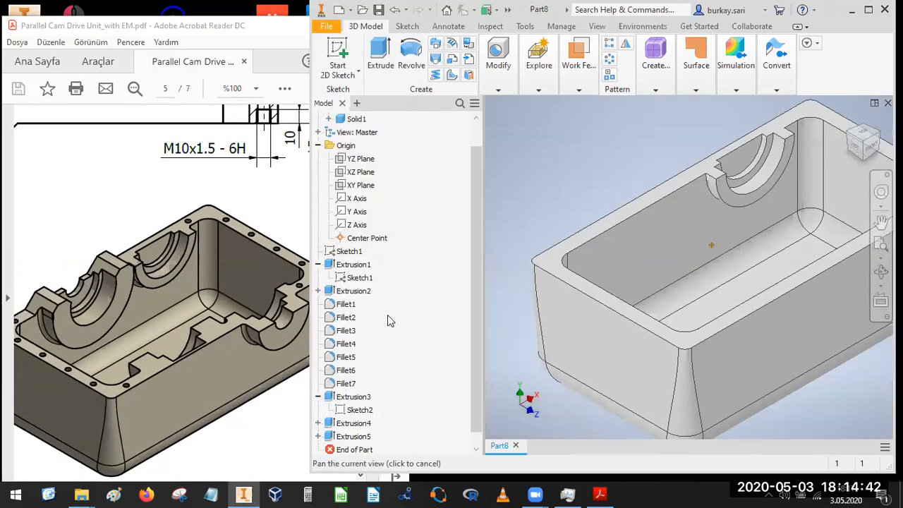
{"action": "scroll", "coordinate": [370, 359], "scroll_direction": "down", "scroll_amount": 1}
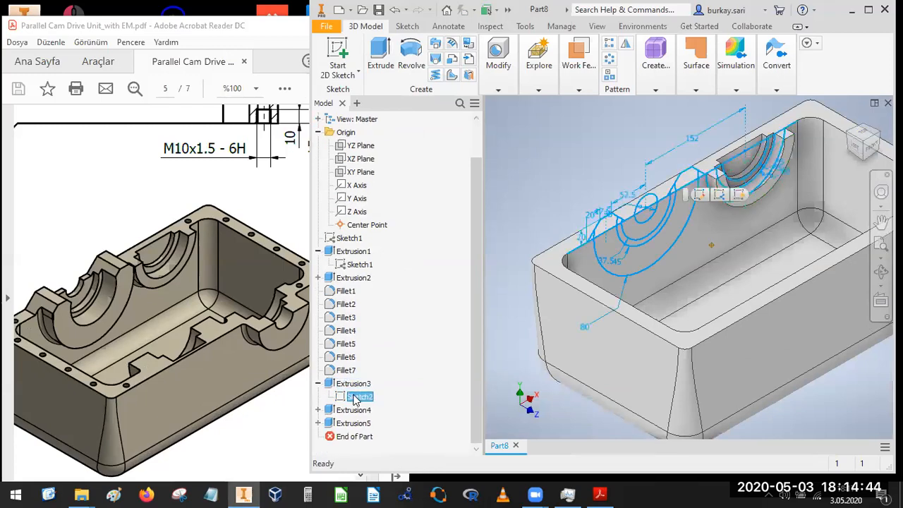
{"action": "right_click", "coordinate": [352, 398]}
{"action": "left_click", "coordinate": [387, 393]}
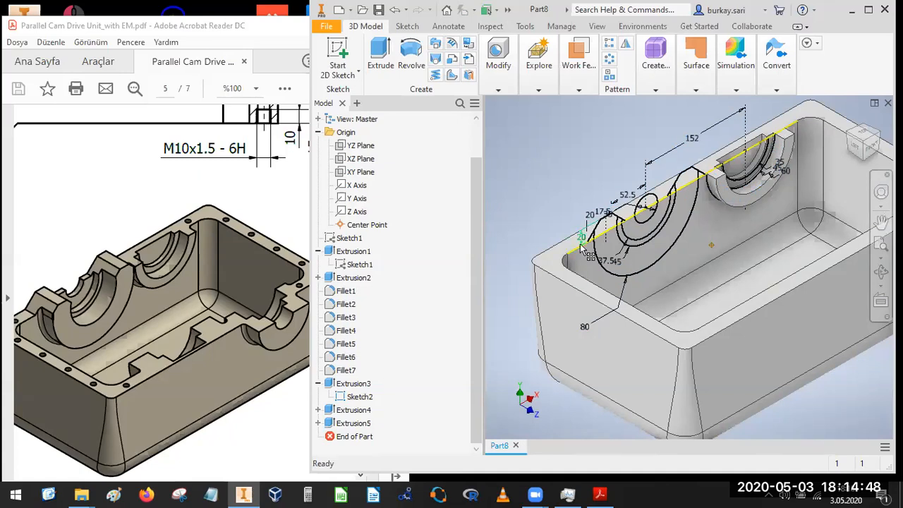
{"action": "left_click", "coordinate": [78, 306]}
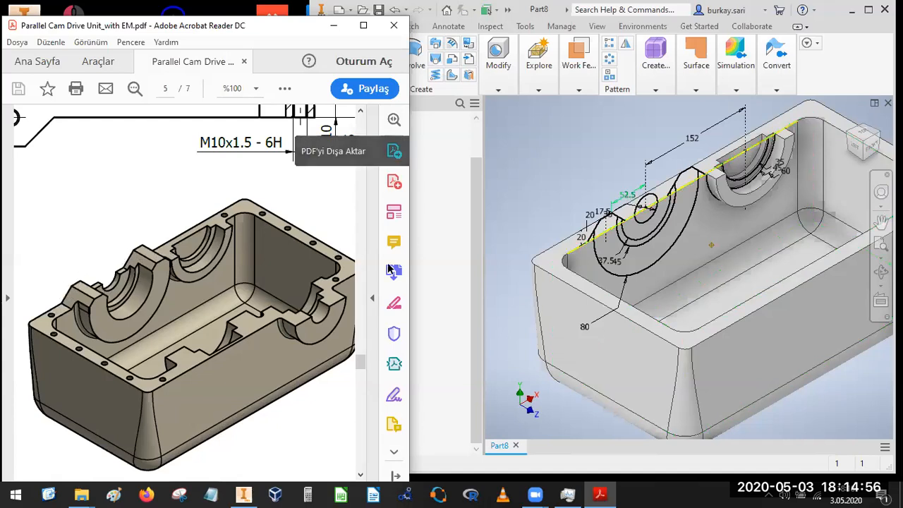
{"action": "left_click", "coordinate": [522, 178]}
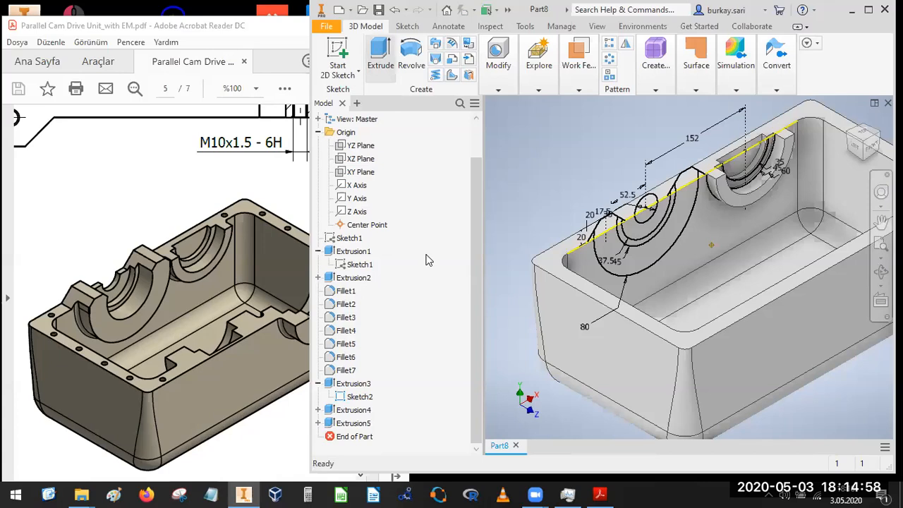
- Start an extrusion of Sketch2 with both outer regions of the far shoulder and the main region of the shoulder beside the finished boss
{"action": "key", "text": "e"}
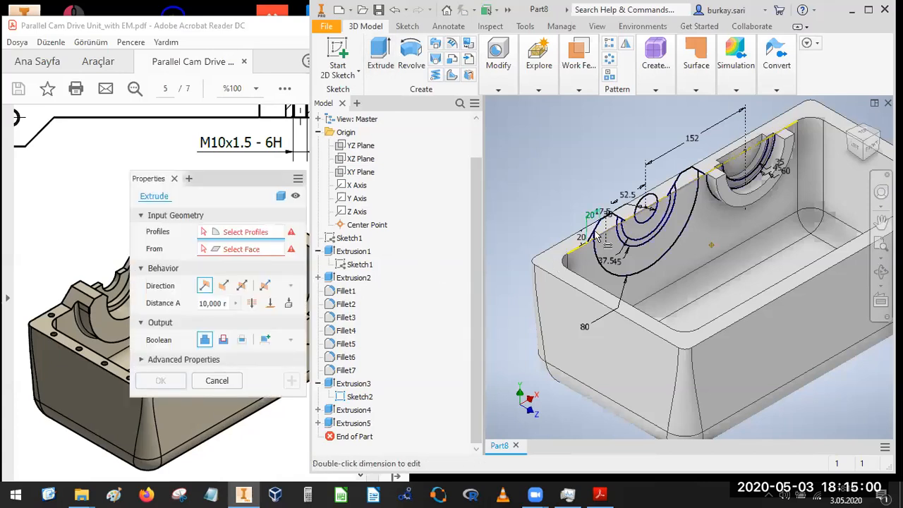
{"action": "scroll", "coordinate": [596, 236], "scroll_direction": "down", "scroll_amount": 5}
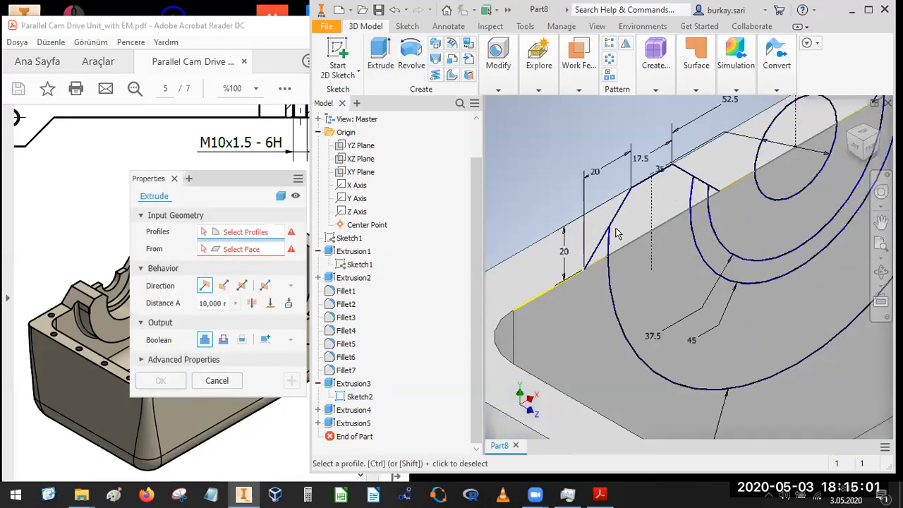
{"action": "left_click", "coordinate": [585, 305]}
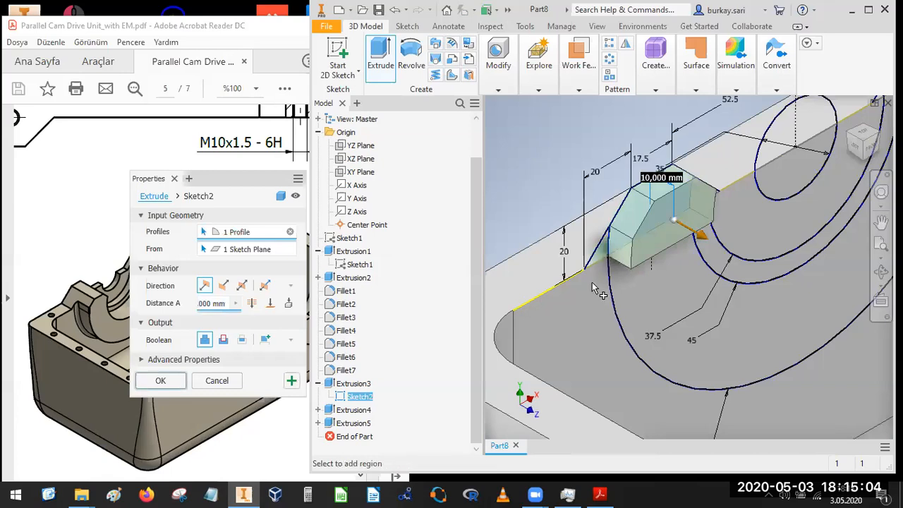
{"action": "left_click", "coordinate": [593, 289]}
{"action": "left_click", "coordinate": [881, 220]}
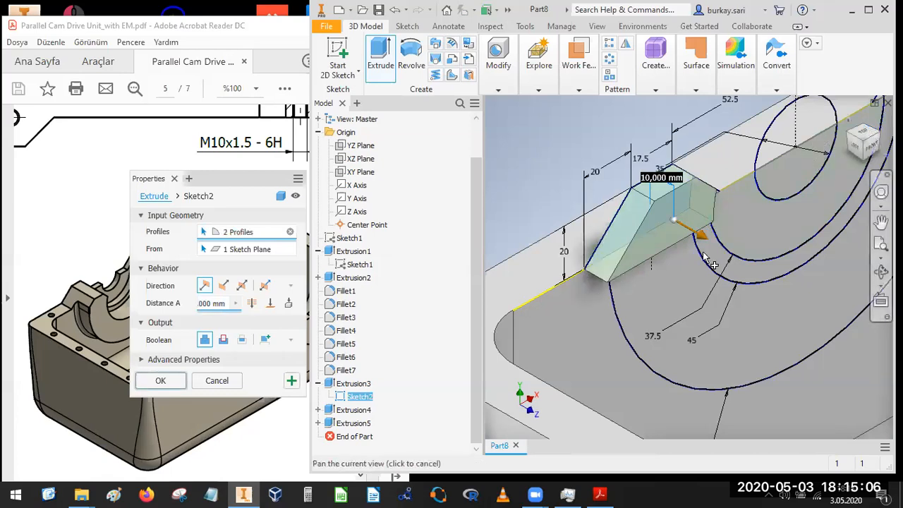
{"action": "left_click_drag", "start_coordinate": [533, 356], "coordinate": [353, 467]}
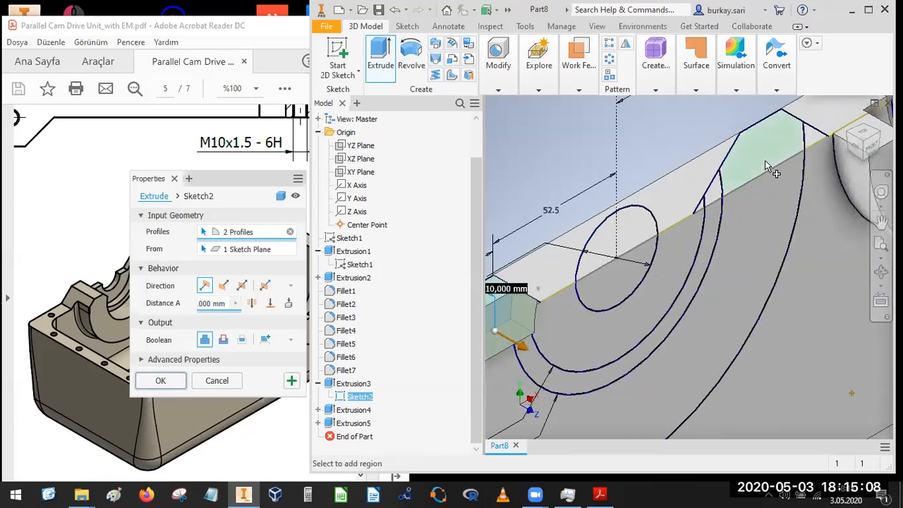
{"action": "left_click", "coordinate": [814, 146]}
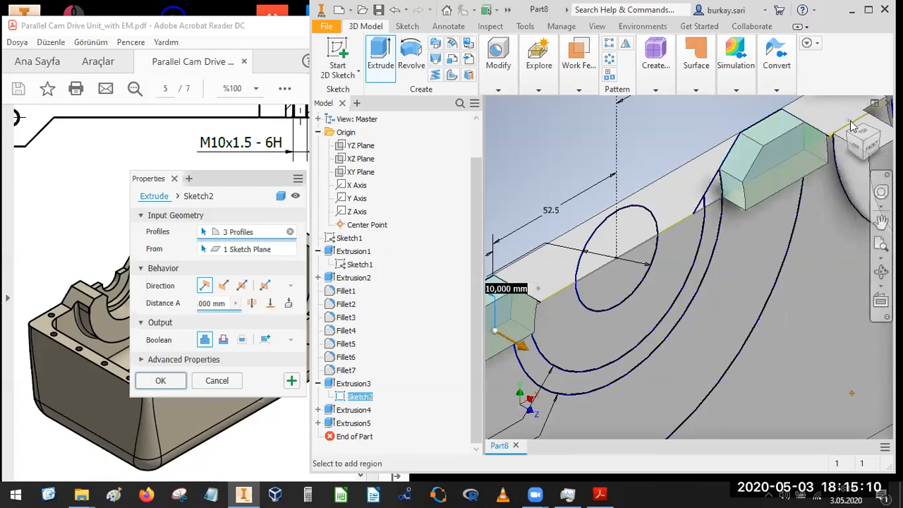
- Add the outer triangle of the shoulder beside the finished boss and the far shoulder's inner-slope slivers to the extrusion profiles
{"action": "left_click", "coordinate": [878, 140]}
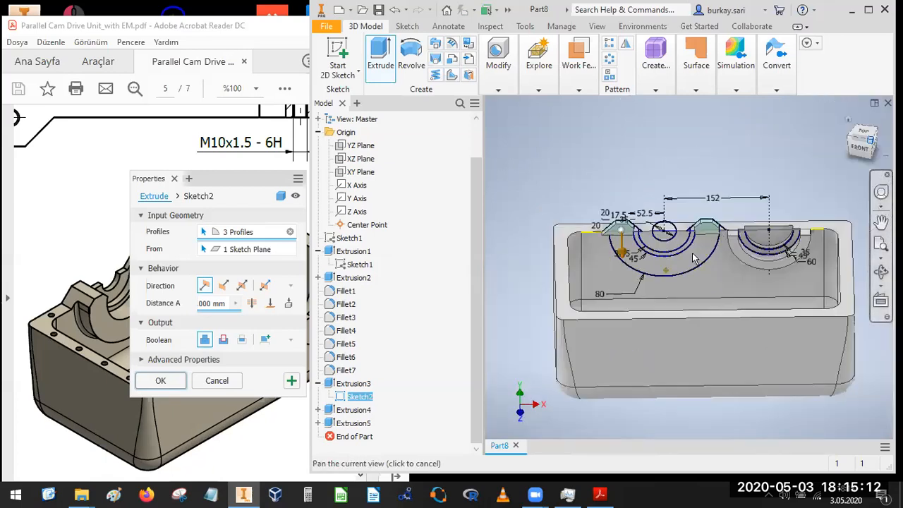
{"action": "scroll", "coordinate": [726, 245], "scroll_direction": "down", "scroll_amount": 10}
{"action": "middle_click_drag", "start_coordinate": [719, 242], "coordinate": [512, 296]}
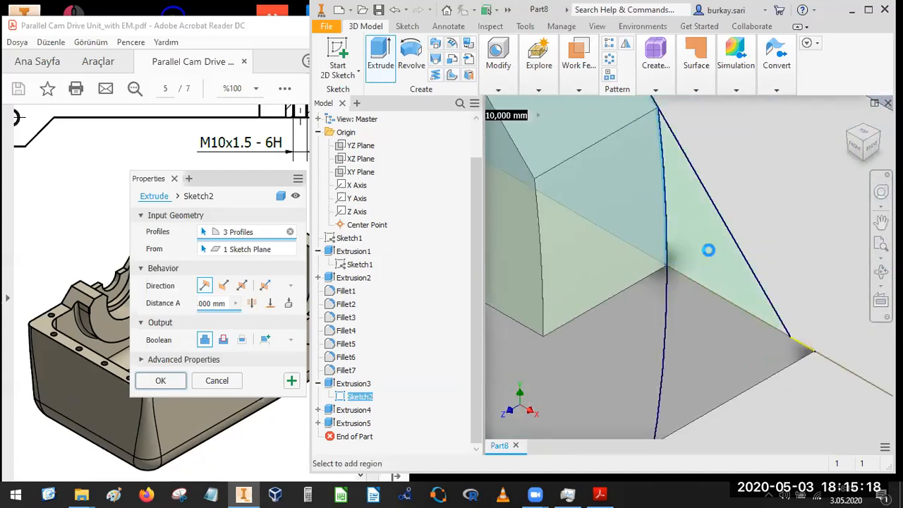
{"action": "left_click", "coordinate": [708, 248]}
{"action": "scroll", "coordinate": [711, 244], "scroll_direction": "up", "scroll_amount": 5}
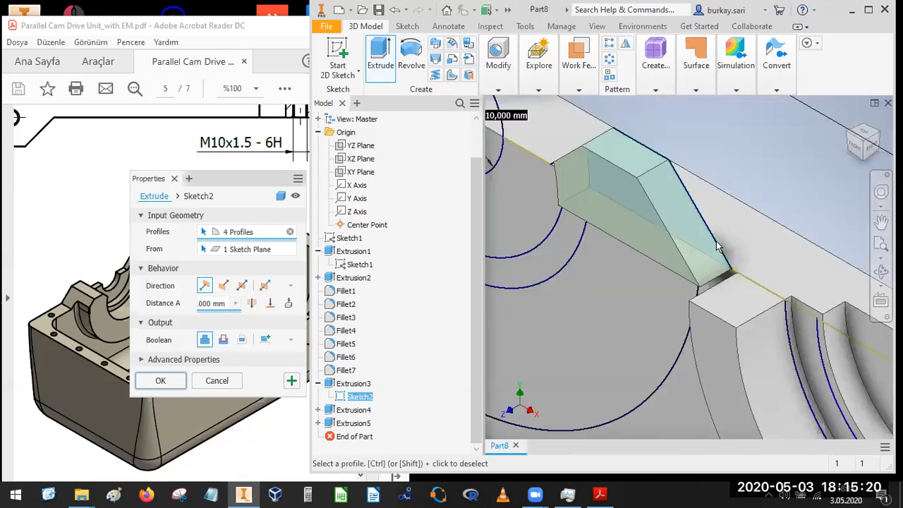
{"action": "scroll", "coordinate": [633, 191], "scroll_direction": "down", "scroll_amount": 4}
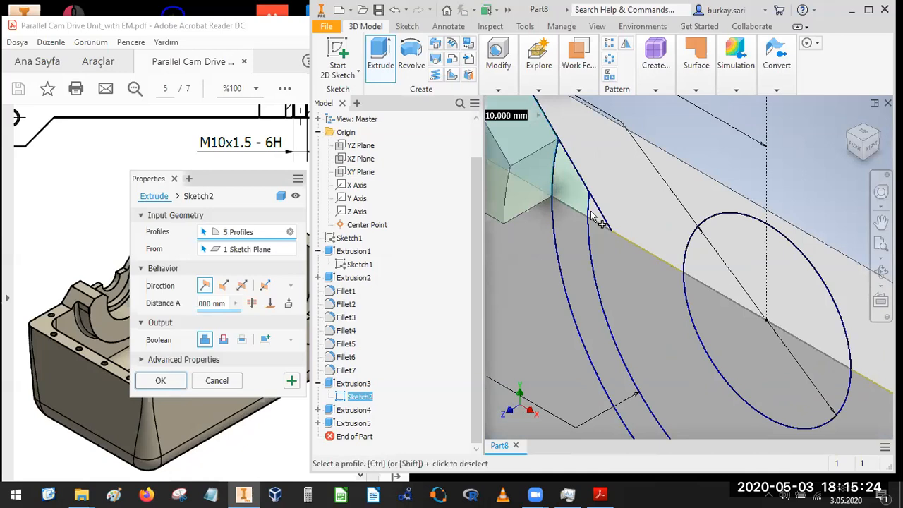
{"action": "left_click", "coordinate": [596, 219]}
{"action": "left_click", "coordinate": [572, 252]}
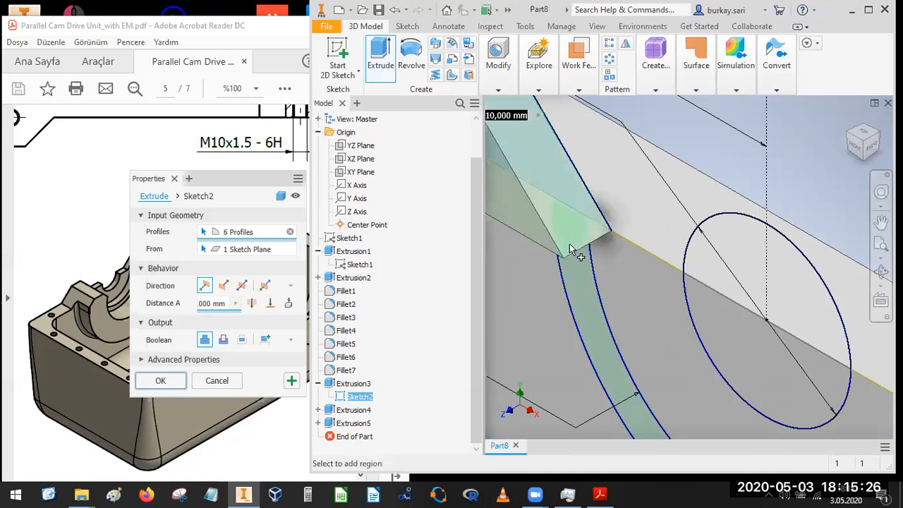
- Add the two remaining inner-slope slivers of the shoulder beside the finished boss to the extrusion profiles
{"action": "scroll", "coordinate": [642, 225], "scroll_direction": "up", "scroll_amount": 4}
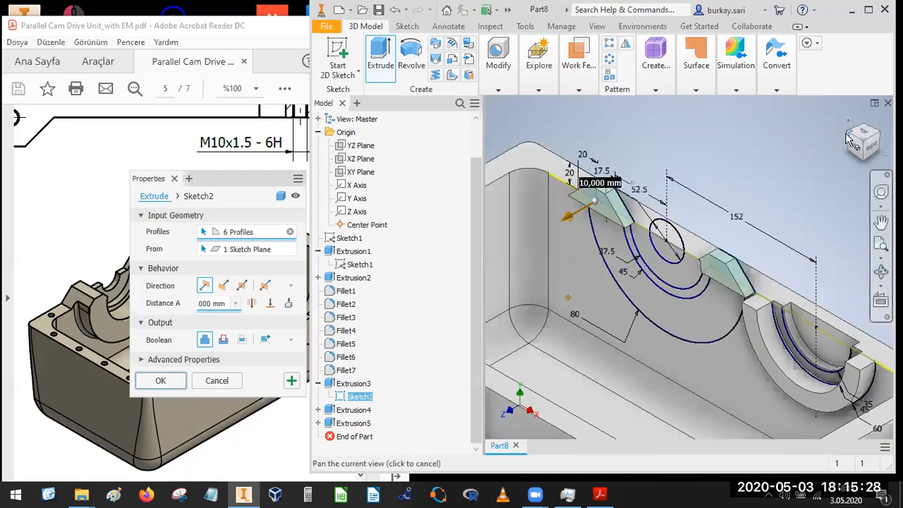
{"action": "left_click", "coordinate": [881, 141]}
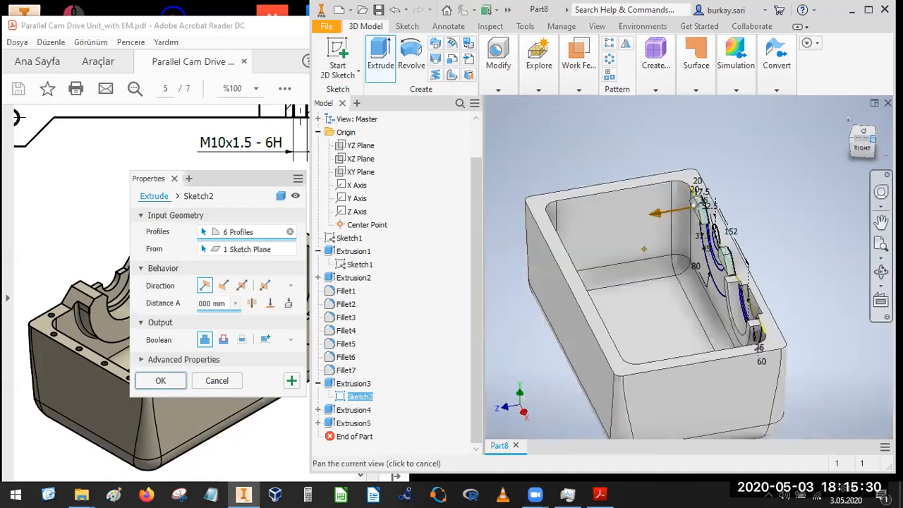
{"action": "mouse_move", "coordinate": [787, 241]}
{"action": "middle_mouse_down", "text": "shift"}
{"action": "mouse_move", "coordinate": [706, 229]}
{"action": "mouse_move", "coordinate": [678, 279]}
{"action": "middle_mouse_up", "text": "shift"}
{"action": "scroll", "coordinate": [687, 275], "scroll_direction": "down", "scroll_amount": 7}
{"action": "scroll", "coordinate": [674, 227], "scroll_direction": "down", "scroll_amount": 3}
{"action": "scroll", "coordinate": [650, 210], "scroll_direction": "up", "scroll_amount": 5}
{"action": "middle_click_drag", "start_coordinate": [653, 213], "coordinate": [674, 245]}
{"action": "scroll", "coordinate": [631, 198], "scroll_direction": "down", "scroll_amount": 4}
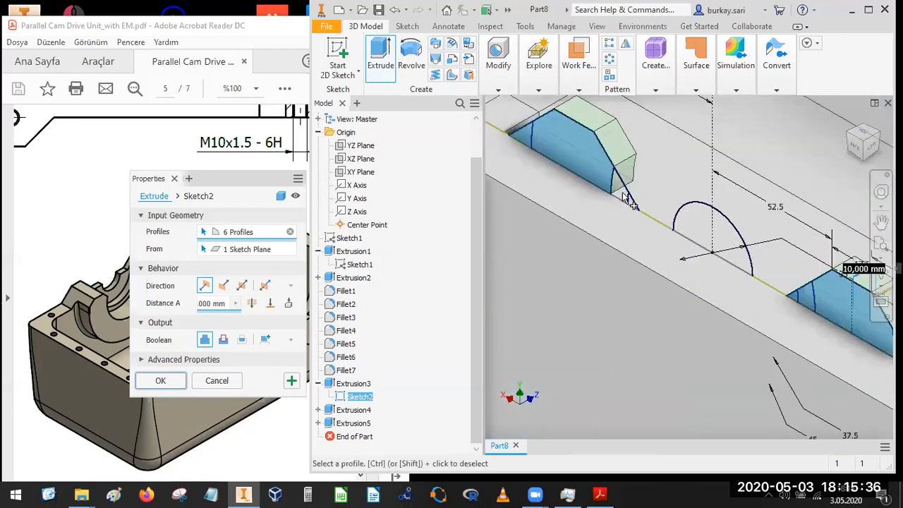
{"action": "left_click", "coordinate": [630, 200]}
{"action": "scroll", "coordinate": [632, 205], "scroll_direction": "down", "scroll_amount": 2}
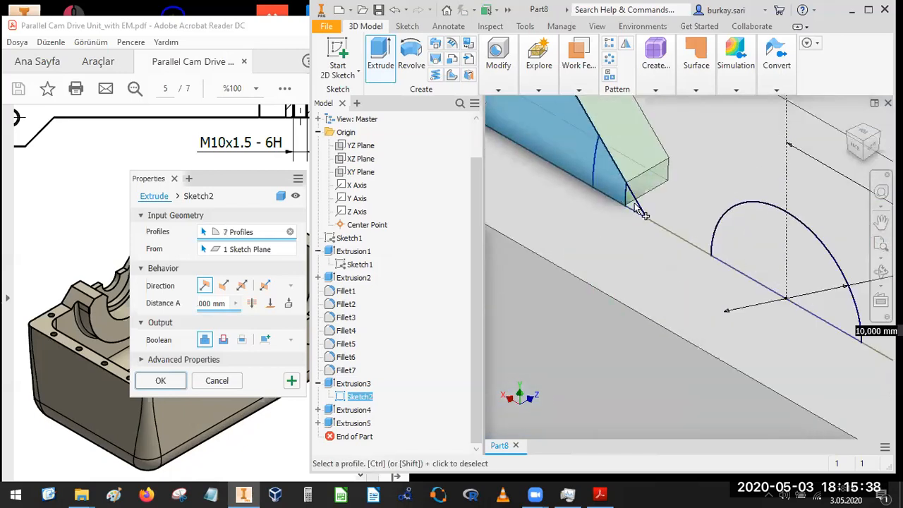
{"action": "left_click", "coordinate": [673, 243]}
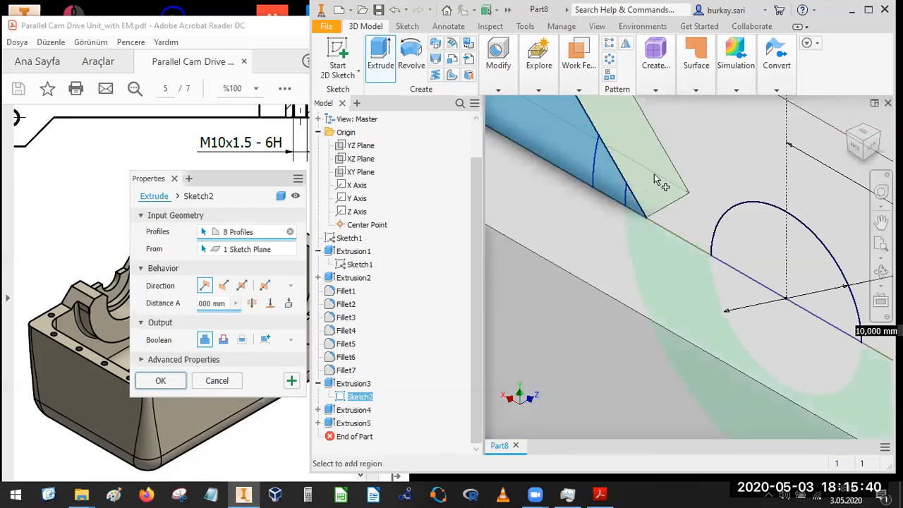
{"action": "scroll", "coordinate": [655, 177], "scroll_direction": "up", "scroll_amount": 5}
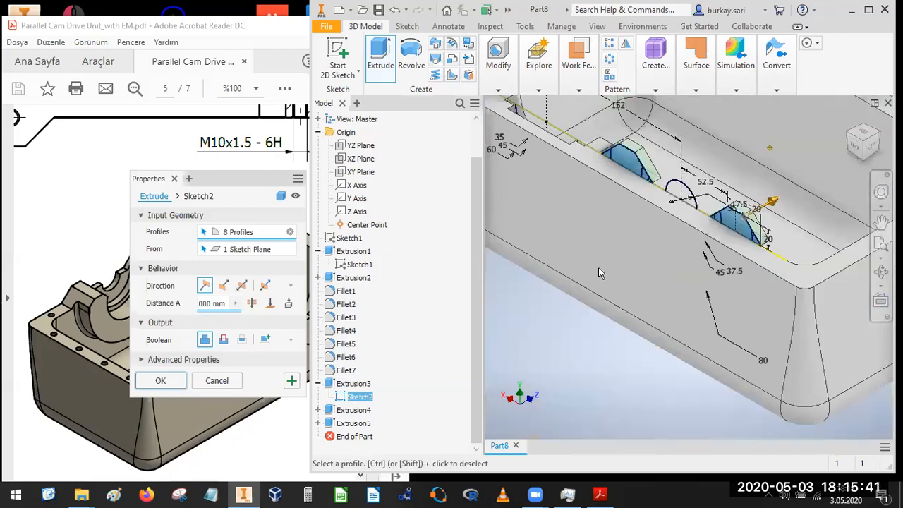
- Extrude the eight selected shoulder regions as a join in the flipped direction, up to the housing's outer side face
{"action": "left_click", "coordinate": [223, 285]}
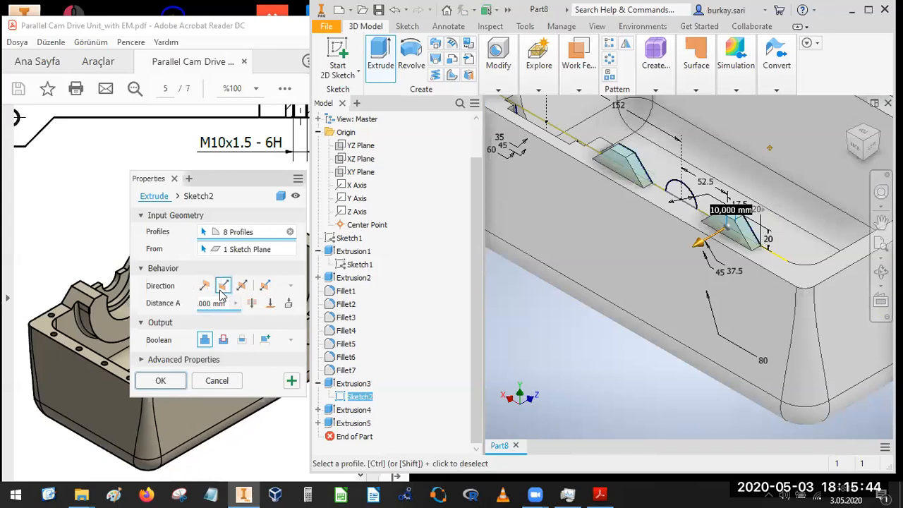
{"action": "left_click", "coordinate": [288, 302]}
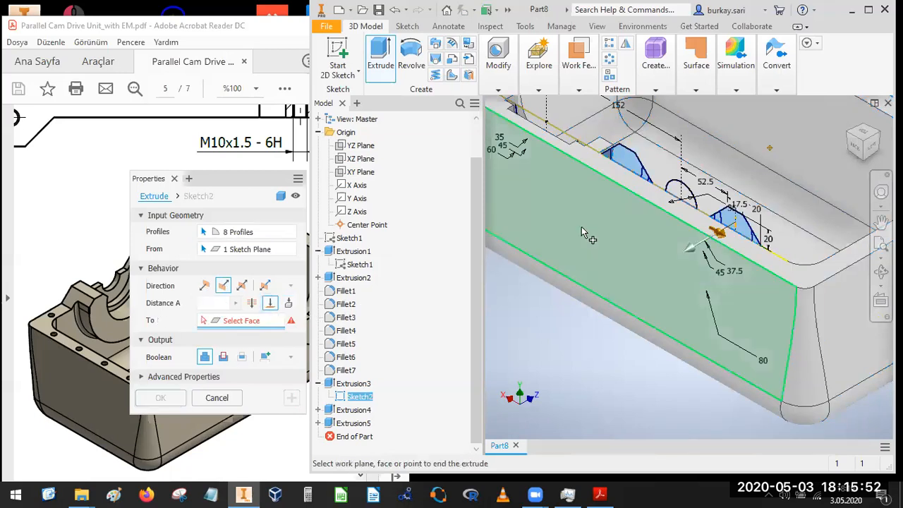
{"action": "left_click", "coordinate": [547, 212]}
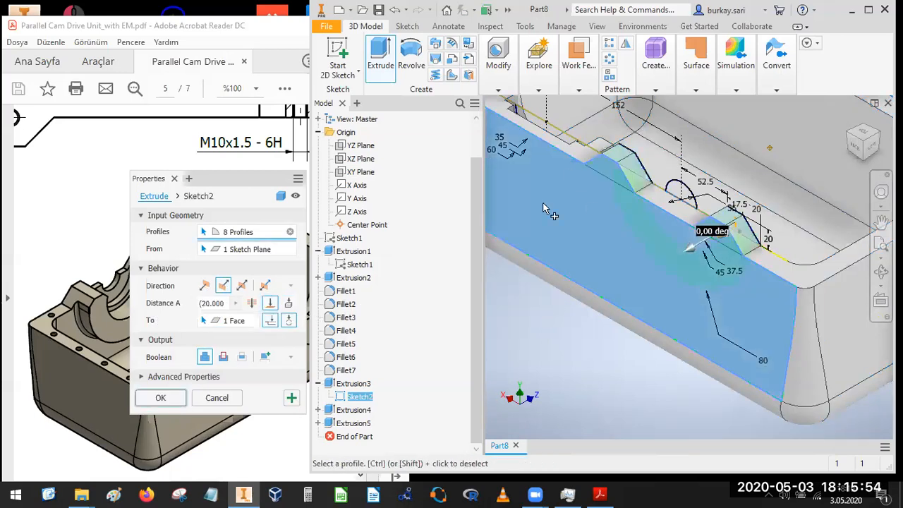
{"action": "left_click", "coordinate": [182, 393]}
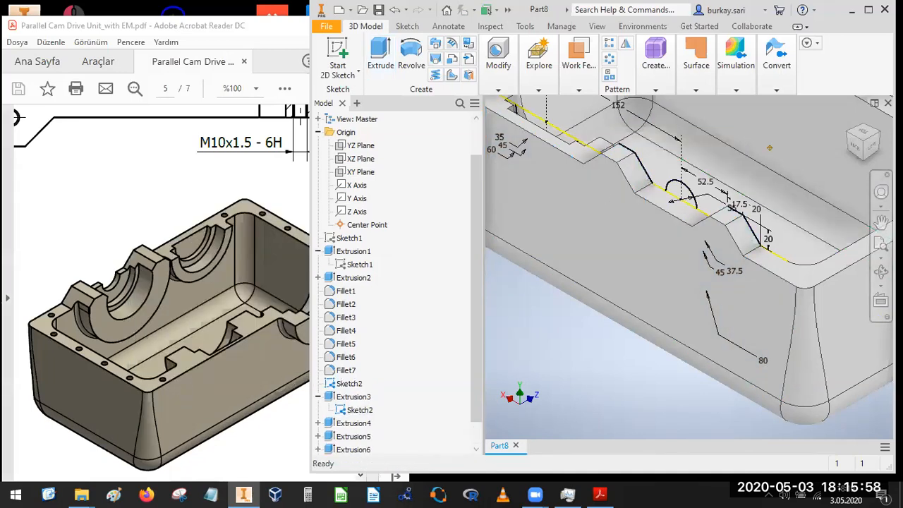
- Switch to the PDF drawing and examine the bearing bosses in both isometric views of the housing
{"action": "left_click", "coordinate": [230, 261]}
{"action": "scroll", "coordinate": [164, 308], "scroll_direction": "down", "scroll_amount": 5}
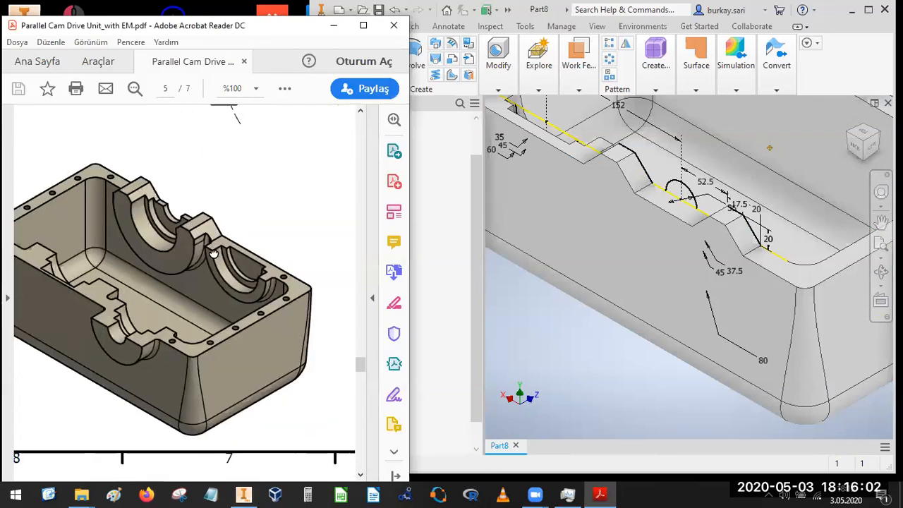
{"action": "scroll", "coordinate": [190, 275], "scroll_direction": "right", "scroll_amount": 5}
{"action": "scroll", "coordinate": [208, 271], "scroll_direction": "right", "scroll_amount": 2}
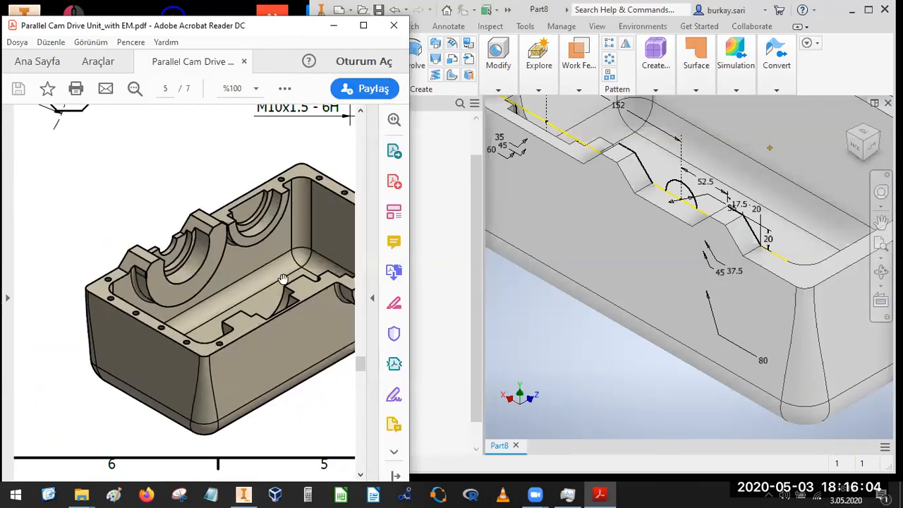
{"action": "scroll", "coordinate": [92, 293], "scroll_direction": "up", "scroll_amount": 3}
{"action": "scroll", "coordinate": [91, 292], "scroll_direction": "right", "scroll_amount": 2}
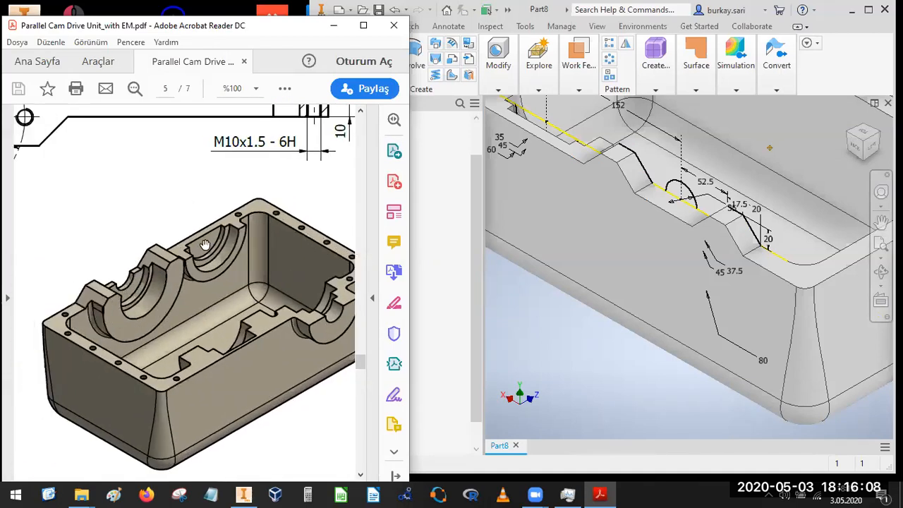
{"action": "scroll", "coordinate": [111, 295], "scroll_direction": "right", "scroll_amount": 3}
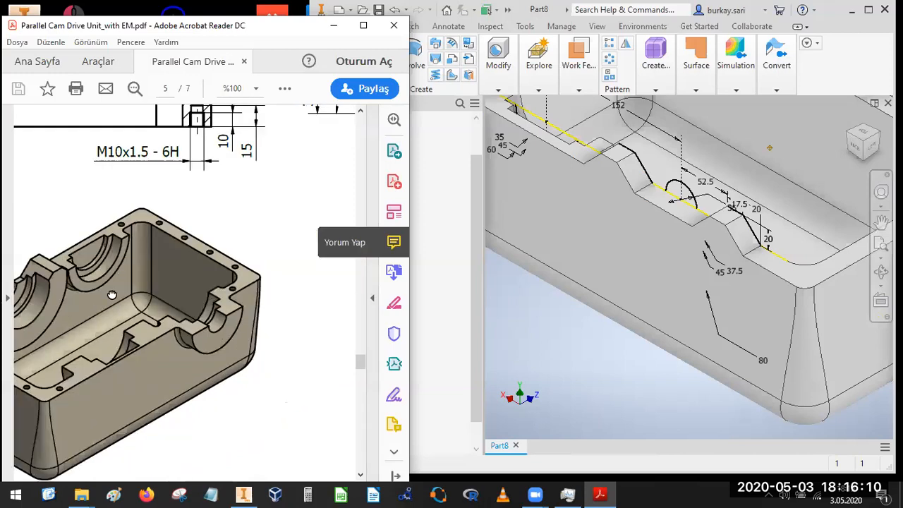
- Examine Section Y-Y of the drawing for the wall, boss and bearing seat depths
{"action": "scroll", "coordinate": [186, 282], "scroll_direction": "right", "scroll_amount": 6}
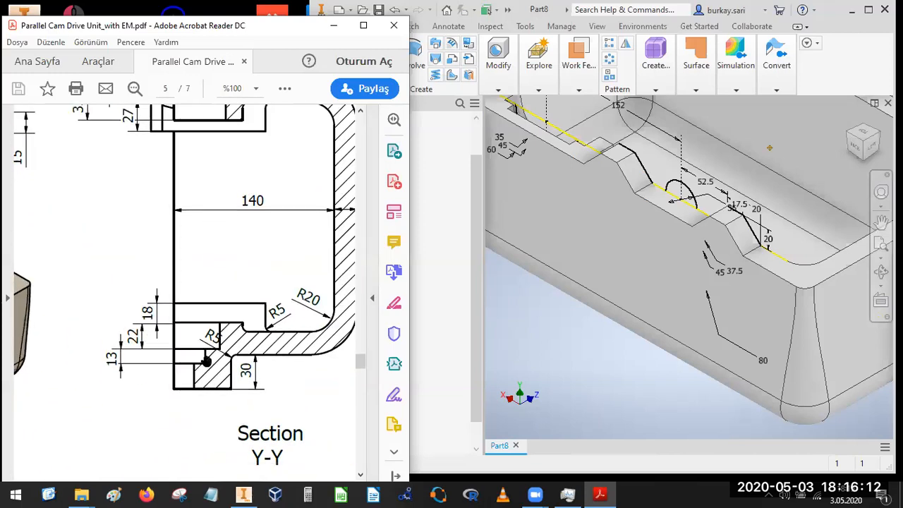
{"action": "scroll", "coordinate": [226, 385], "scroll_direction": "up", "scroll_amount": 2}
{"action": "scroll", "coordinate": [242, 315], "scroll_direction": "left", "scroll_amount": 1}
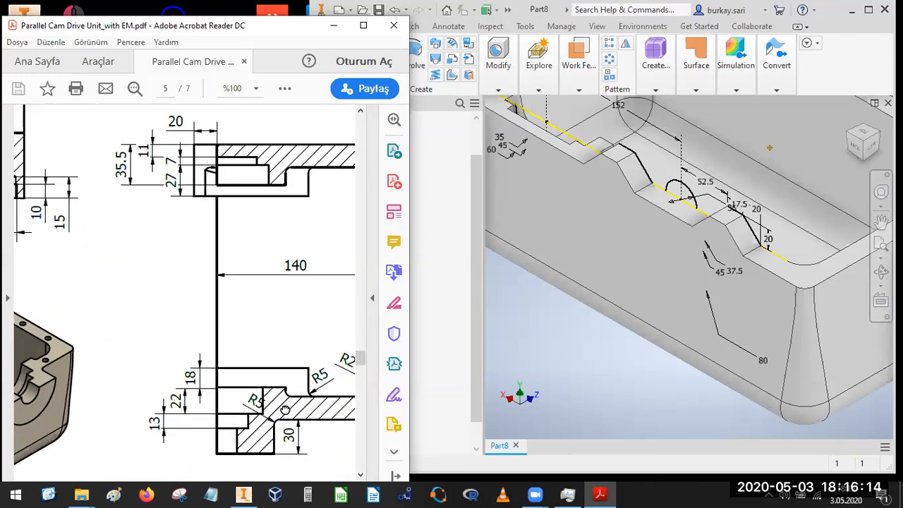
{"action": "scroll", "coordinate": [285, 410], "scroll_direction": "up", "scroll_amount": 2}
{"action": "scroll", "coordinate": [285, 410], "scroll_direction": "left", "scroll_amount": 3}
{"action": "scroll", "coordinate": [197, 311], "scroll_direction": "right", "scroll_amount": 5}
{"action": "scroll", "coordinate": [197, 311], "scroll_direction": "down", "scroll_amount": 4}
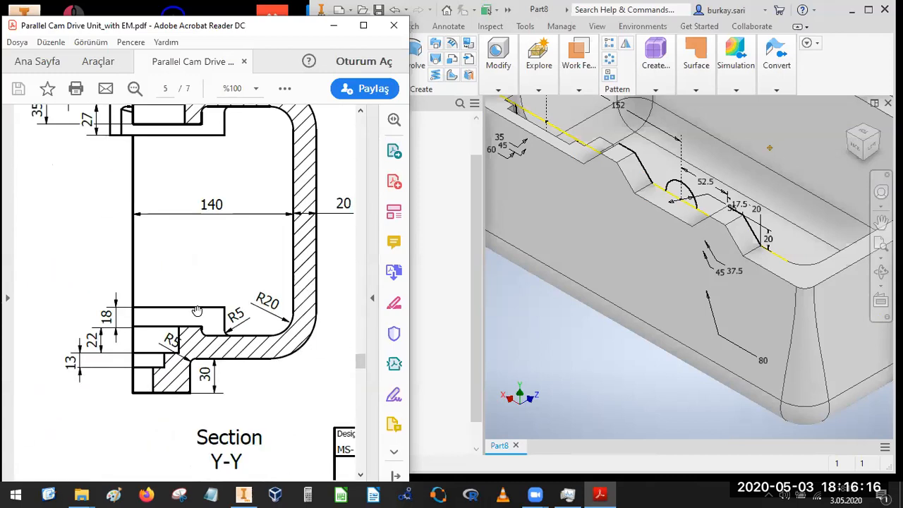
{"action": "scroll", "coordinate": [207, 279], "scroll_direction": "down", "scroll_amount": 1, "text": "ctrl"}
{"action": "scroll", "coordinate": [198, 232], "scroll_direction": "up", "scroll_amount": 1}
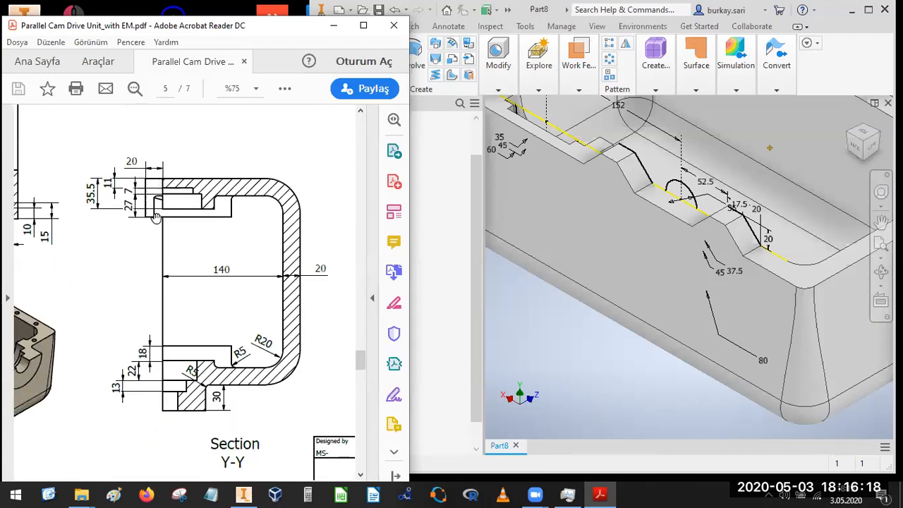
- Compare the plan view and Section V-V, and read the upper boss depth dimensions in Section Y-Y
{"action": "scroll", "coordinate": [190, 240], "scroll_direction": "up", "scroll_amount": 7}
{"action": "scroll", "coordinate": [184, 285], "scroll_direction": "left", "scroll_amount": 3}
{"action": "scroll", "coordinate": [183, 285], "scroll_direction": "down", "scroll_amount": 4, "text": "ctrl"}
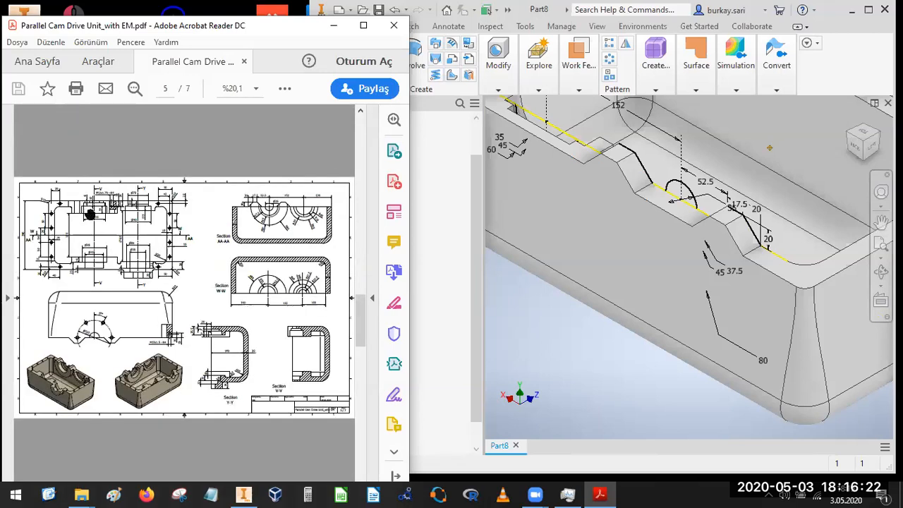
{"action": "scroll", "coordinate": [91, 215], "scroll_direction": "up", "scroll_amount": 3, "text": "ctrl"}
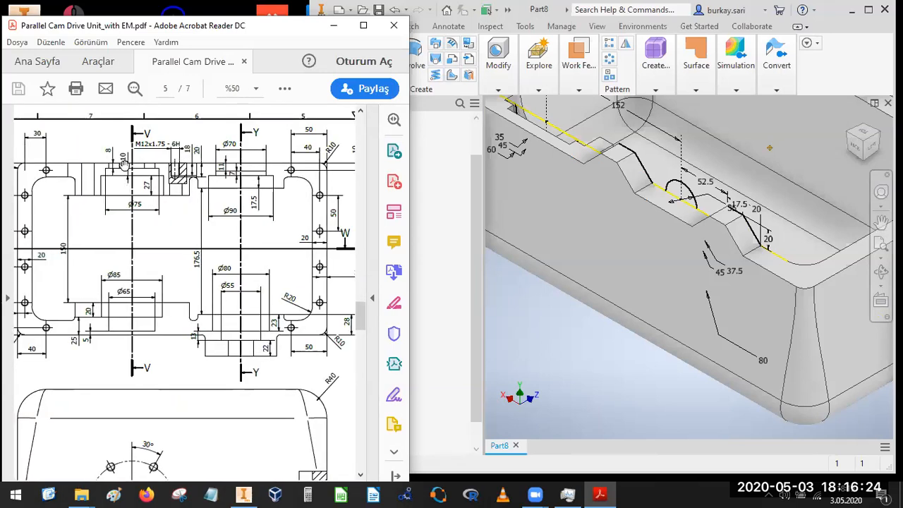
{"action": "left_click_drag", "start_coordinate": [233, 303], "coordinate": [97, 229]}
{"action": "left_click_drag", "start_coordinate": [267, 335], "coordinate": [47, 239]}
{"action": "mouse_move", "coordinate": [299, 347]}
{"action": "left_mouse_down"}
{"action": "mouse_move", "coordinate": [227, 299]}
{"action": "mouse_move", "coordinate": [175, 233]}
{"action": "left_mouse_up"}
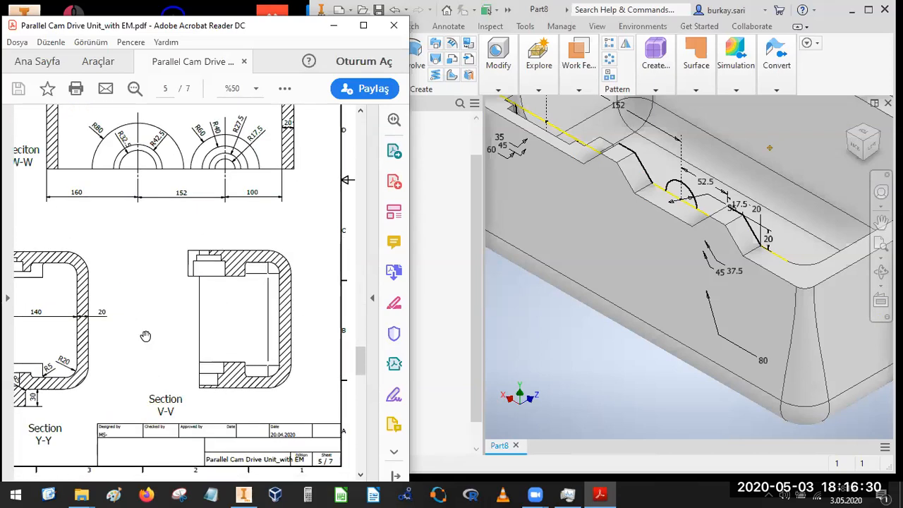
{"action": "scroll", "coordinate": [145, 336], "scroll_direction": "up", "scroll_amount": 2, "text": "ctrl"}
{"action": "scroll", "coordinate": [115, 270], "scroll_direction": "up", "scroll_amount": 1, "text": "ctrl"}
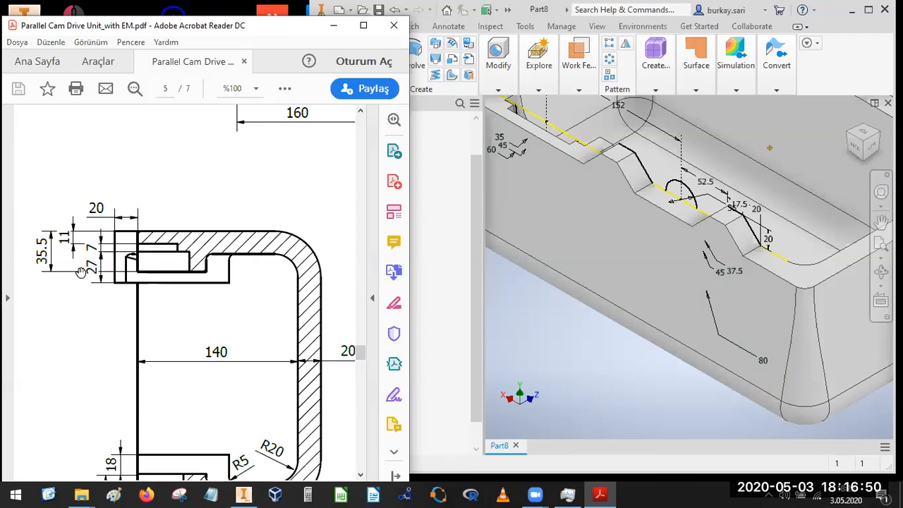
- In Inventor, start an extrusion of Sketch2 with seven regions of the larger bearing boss, including its rings, shoulder parts and central bore
{"action": "left_click", "coordinate": [873, 145]}
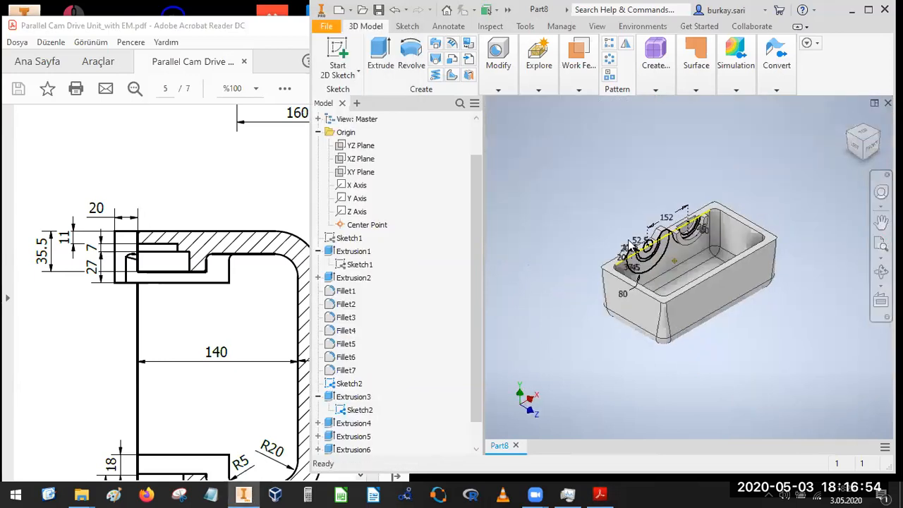
{"action": "scroll", "coordinate": [634, 254], "scroll_direction": "down", "scroll_amount": 5}
{"action": "key", "text": "e"}
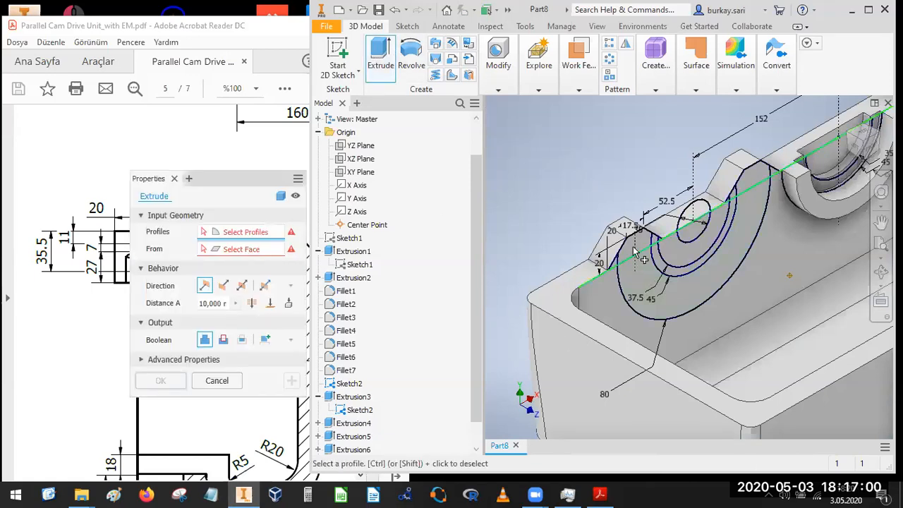
{"action": "left_click", "coordinate": [640, 287]}
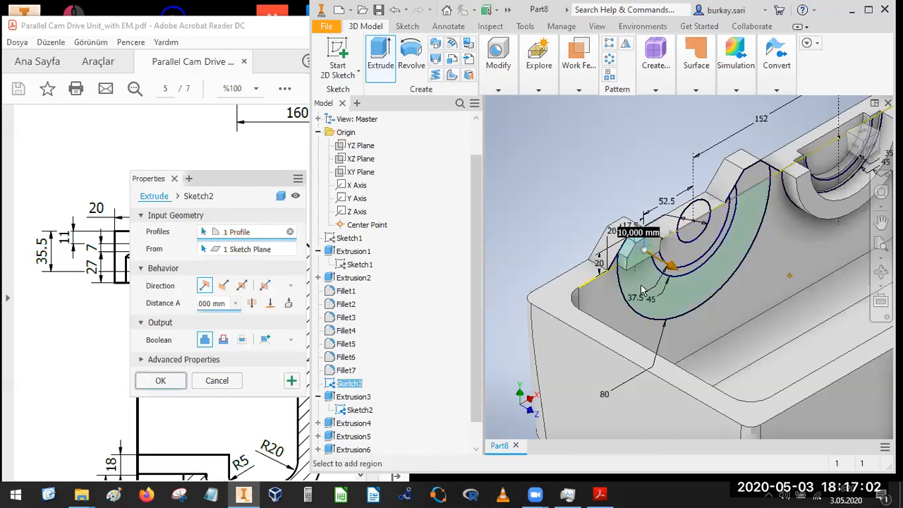
{"action": "left_click", "coordinate": [642, 290]}
{"action": "left_click", "coordinate": [753, 183]}
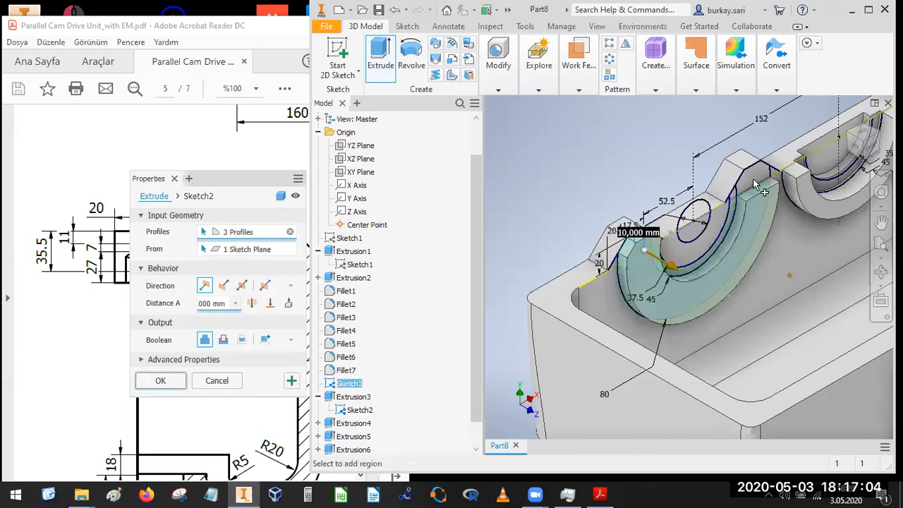
{"action": "left_click", "coordinate": [739, 201]}
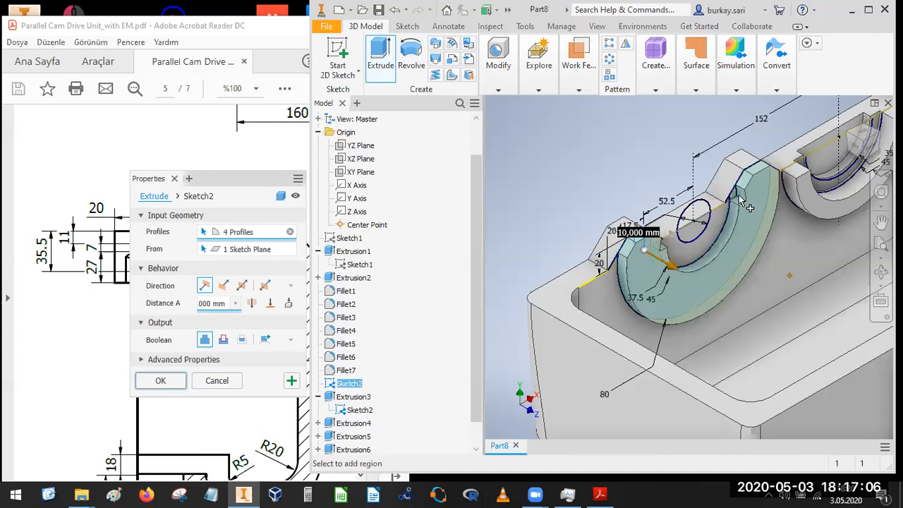
{"action": "left_click", "coordinate": [736, 197]}
{"action": "left_click", "coordinate": [694, 237]}
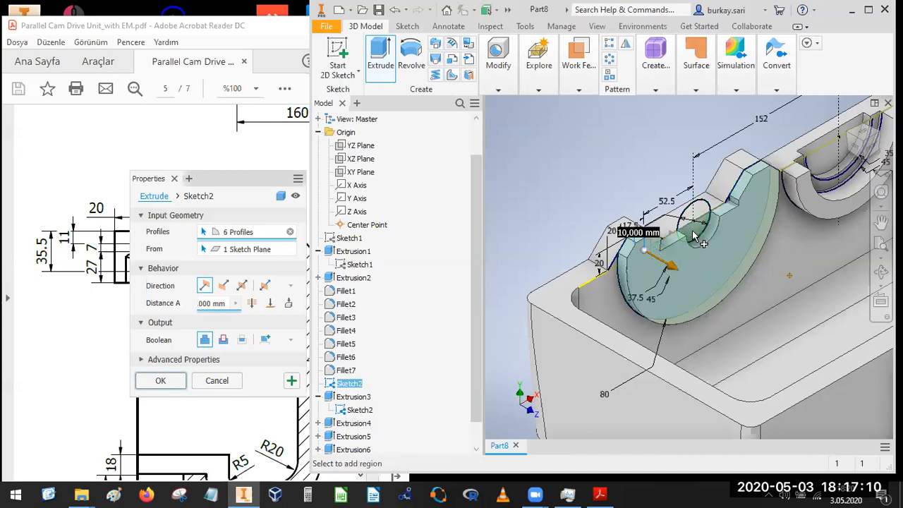
{"action": "left_click", "coordinate": [698, 223]}
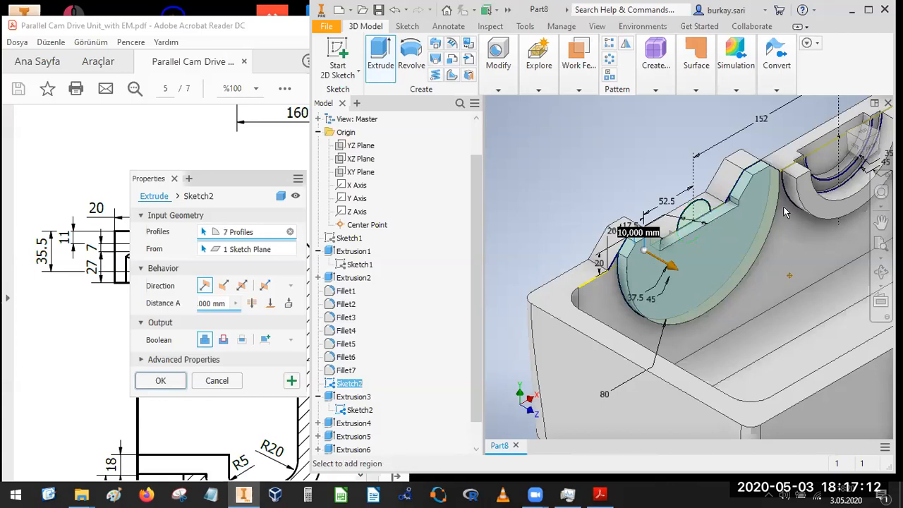
- Set the extrusion distance to 27 mm and add the inner-slope sliver of the shoulder beside the finished boss
{"action": "scroll", "coordinate": [737, 206], "scroll_direction": "up", "scroll_amount": 5}
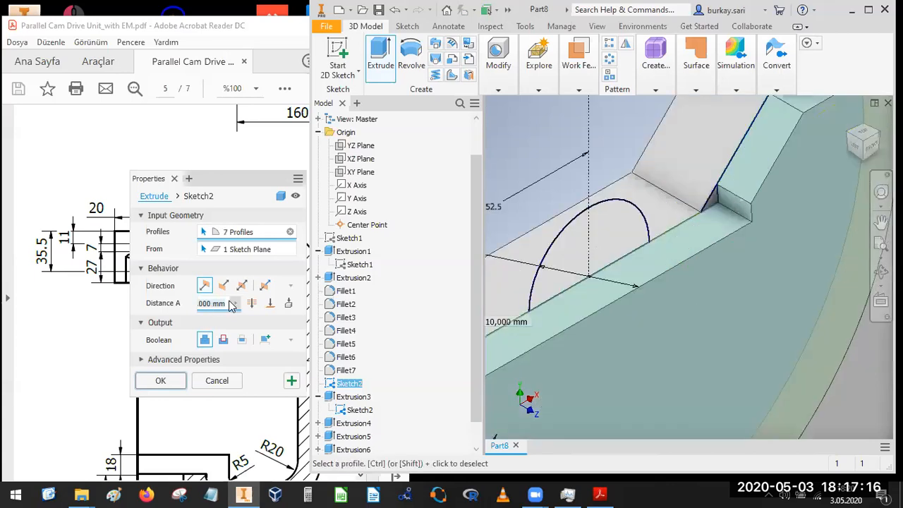
{"action": "type", "text": "27"}
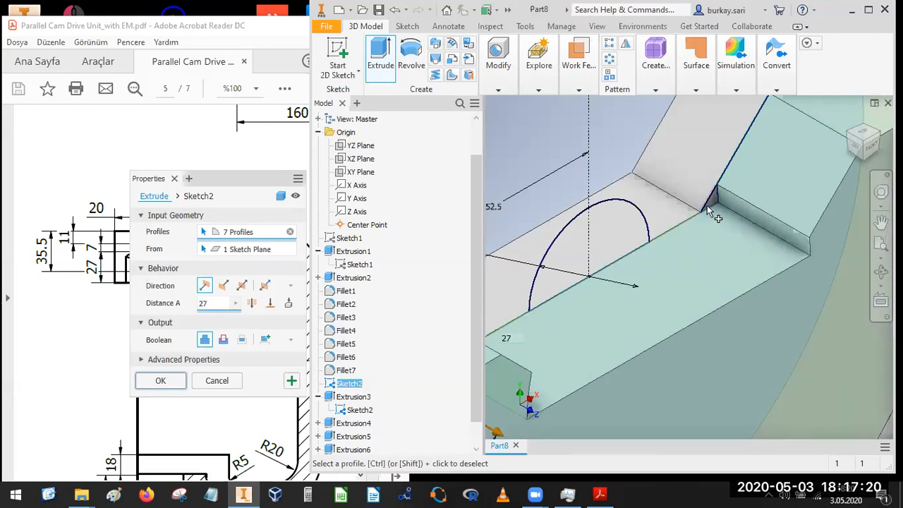
{"action": "left_click", "coordinate": [729, 249]}
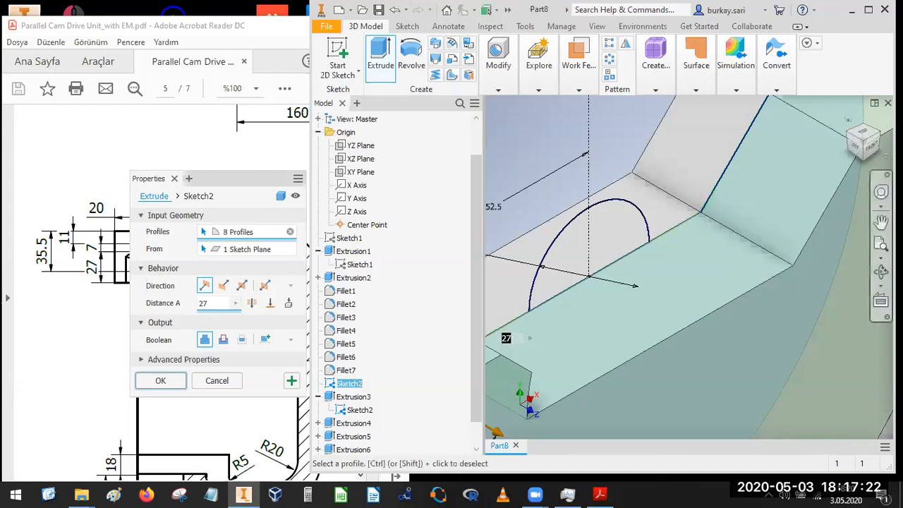
- Add the two inner-slope slivers of the far shoulder and complete the 27 mm join extrusion of the larger boss
{"action": "left_click", "coordinate": [880, 134]}
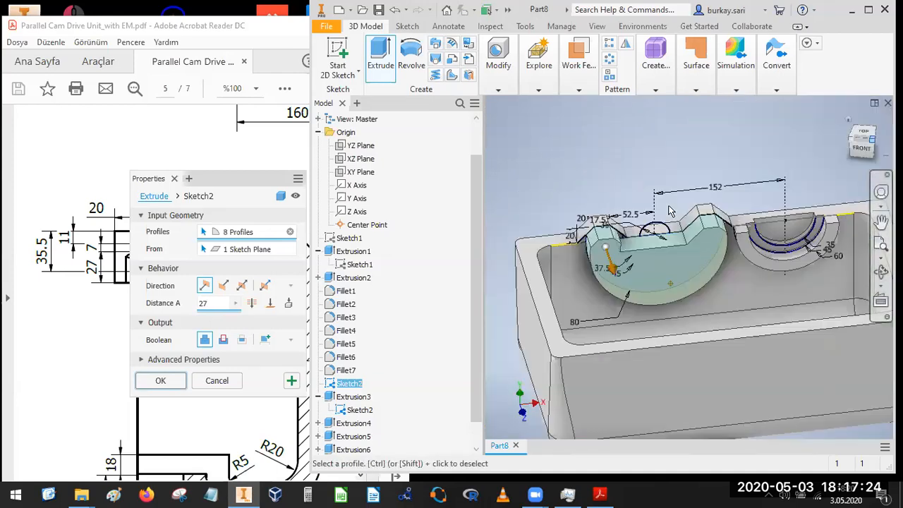
{"action": "scroll", "coordinate": [677, 229], "scroll_direction": "up", "scroll_amount": 1}
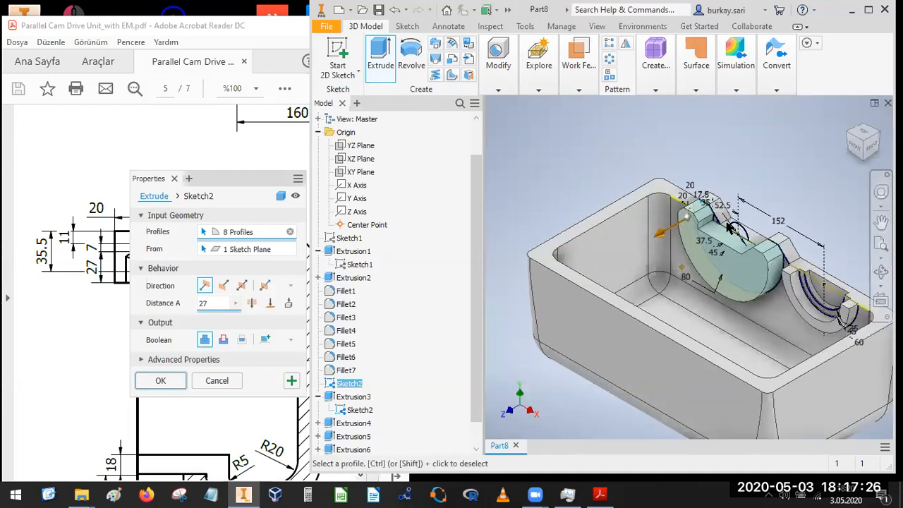
{"action": "scroll", "coordinate": [730, 227], "scroll_direction": "up", "scroll_amount": 5}
{"action": "left_click", "coordinate": [666, 226]}
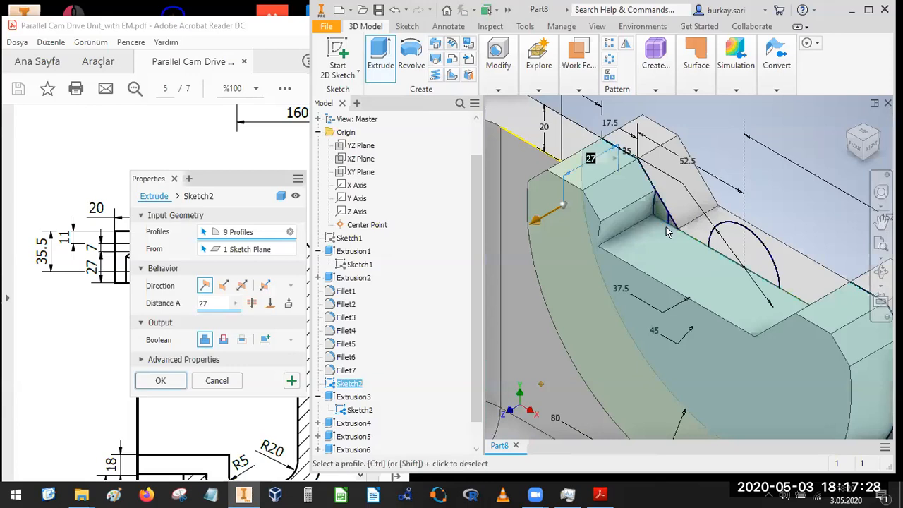
{"action": "scroll", "coordinate": [666, 226], "scroll_direction": "up", "scroll_amount": 4}
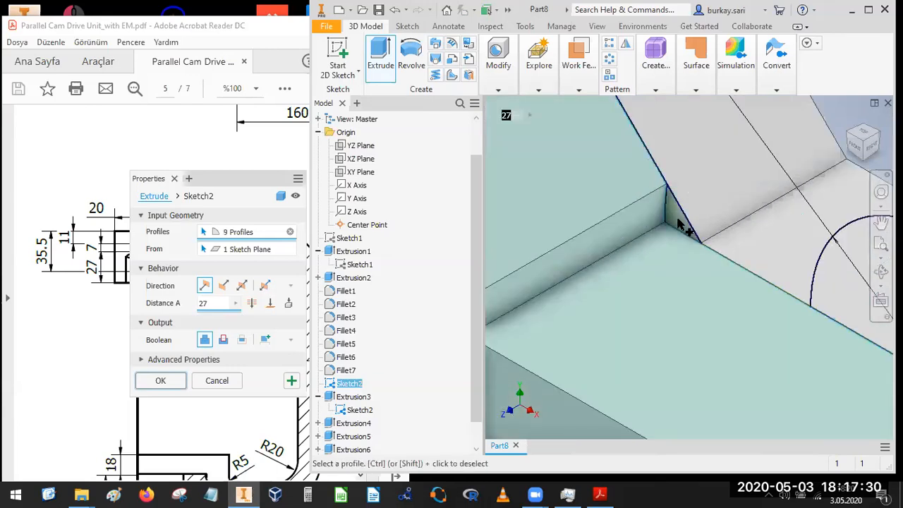
{"action": "left_click", "coordinate": [674, 226]}
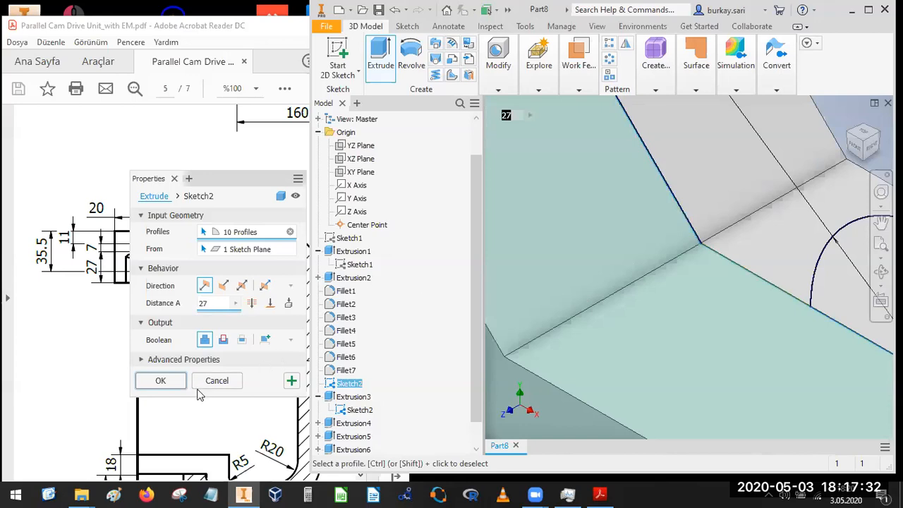
{"action": "left_click", "coordinate": [152, 384]}
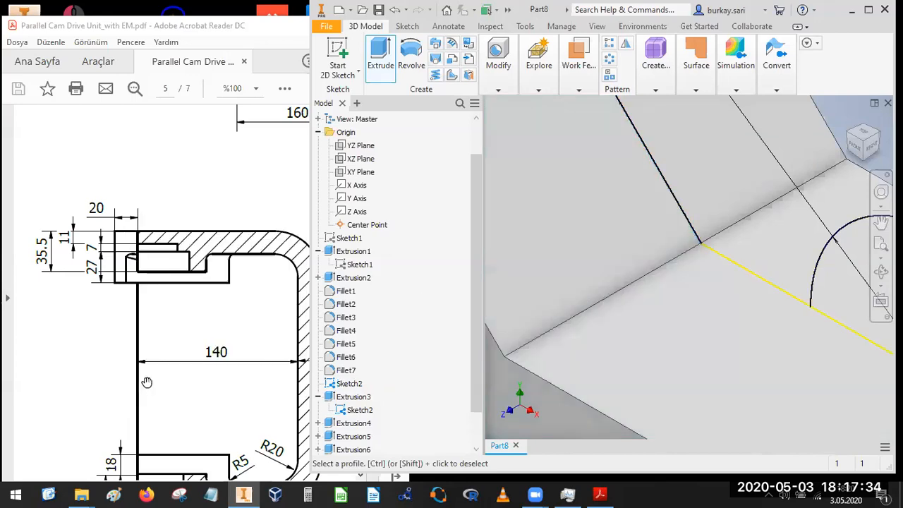
- Check the larger boss against the PDF drawing's isometric view and the seat radii in its front section view
{"action": "left_click", "coordinate": [201, 275]}
{"action": "scroll", "coordinate": [201, 275], "scroll_direction": "down", "scroll_amount": 10}
{"action": "scroll", "coordinate": [195, 275], "scroll_direction": "up", "scroll_amount": 2}
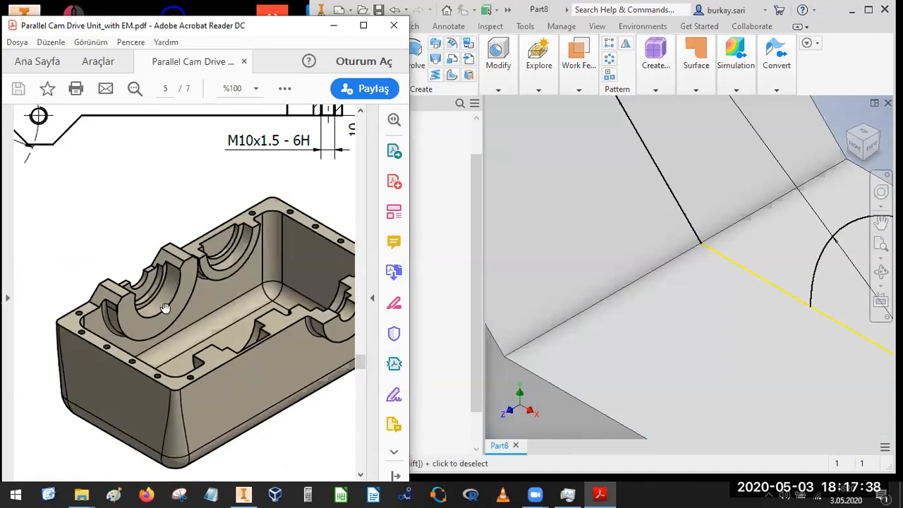
{"action": "left_click_drag", "start_coordinate": [320, 186], "coordinate": [184, 248]}
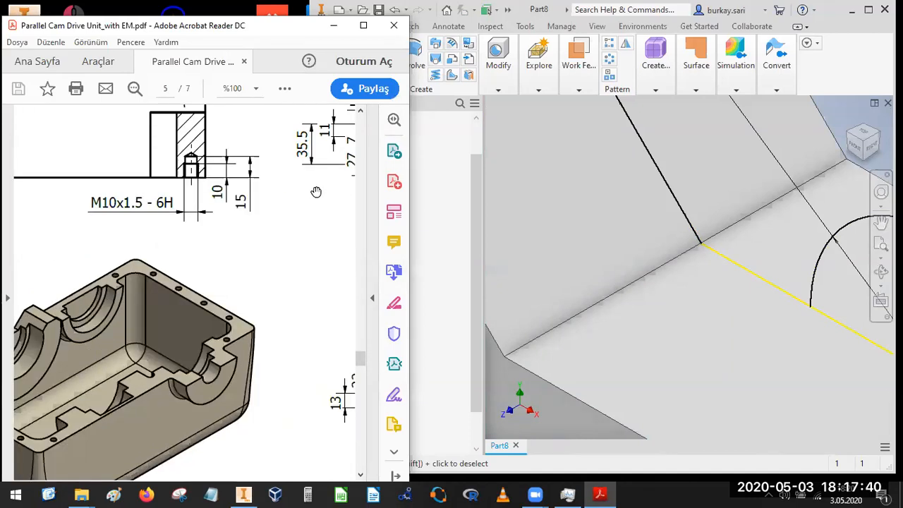
{"action": "scroll", "coordinate": [705, 212], "scroll_direction": "down", "scroll_amount": 8}
{"action": "middle_click_drag", "start_coordinate": [725, 238], "coordinate": [657, 203]}
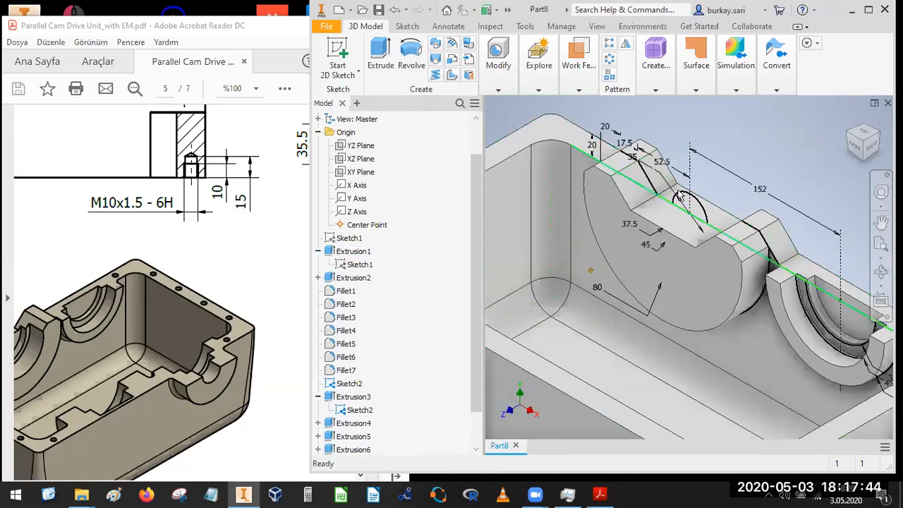
{"action": "left_click_drag", "start_coordinate": [188, 334], "coordinate": [78, 410]}
{"action": "left_click_drag", "start_coordinate": [251, 242], "coordinate": [141, 374]}
{"action": "left_click_drag", "start_coordinate": [217, 227], "coordinate": [6, 383]}
{"action": "left_click_drag", "start_coordinate": [130, 159], "coordinate": [175, 240]}
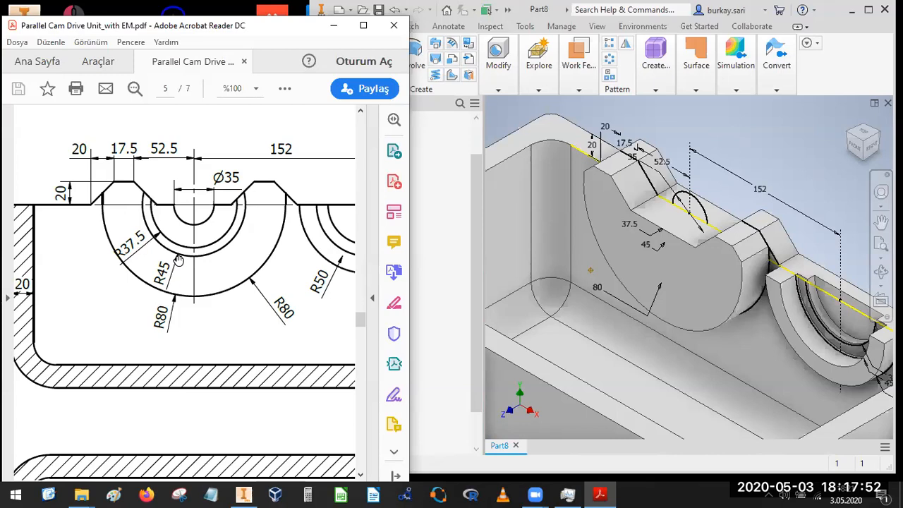
- Switch to Inventor and save the part in the CAM_Drive folder as Part 3-Body
{"action": "left_click", "coordinate": [719, 122]}
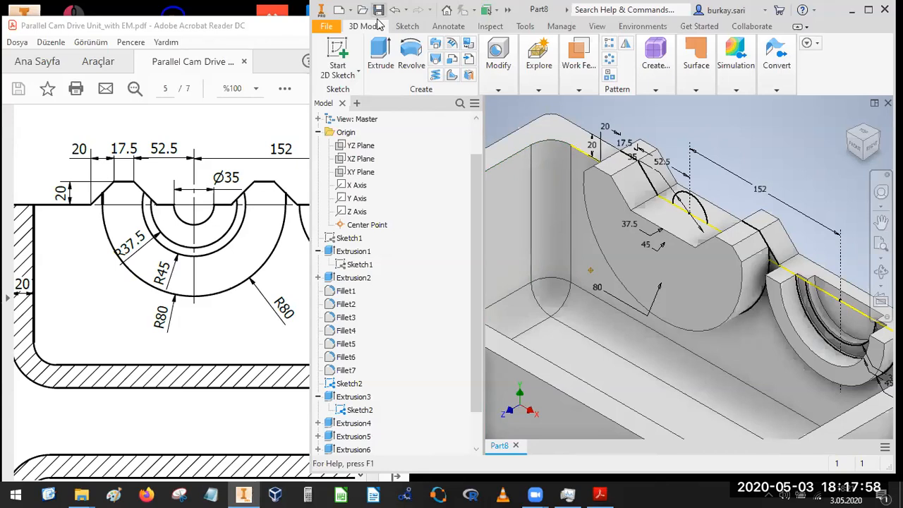
{"action": "key", "text": "ctrl+s"}
{"action": "left_click", "coordinate": [625, 347]}
{"action": "key", "text": "BackSpace"}
{"action": "key", "text": "BackSpace"}
{"action": "type", "text": "1"}
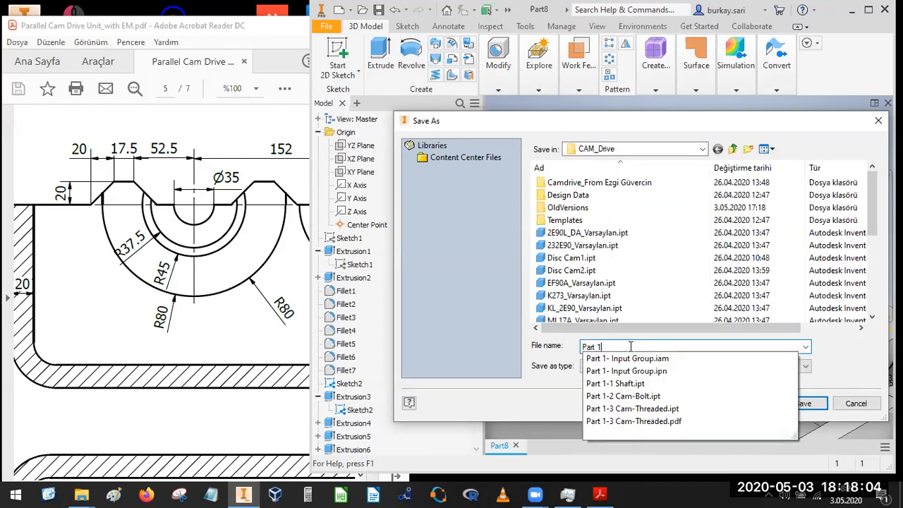
{"action": "type", "text": "-"}
{"action": "key", "text": "BackSpace"}
{"action": "key", "text": "BackSpace"}
{"action": "key", "text": "BackSpace"}
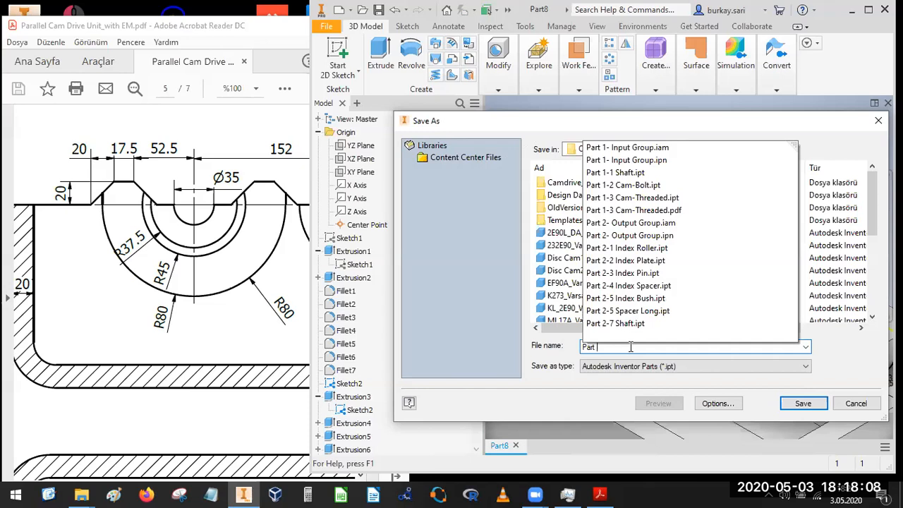
{"action": "type", "text": "3-Body"}
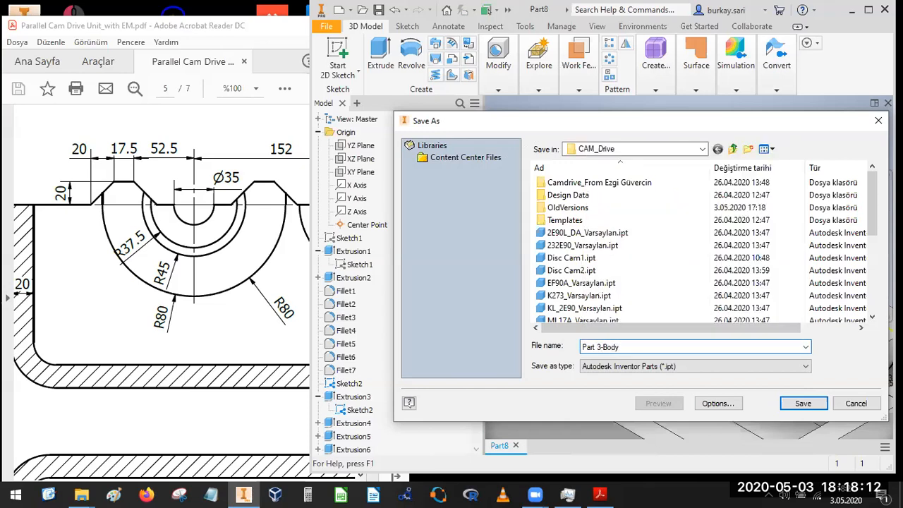
{"action": "key", "text": "Return"}
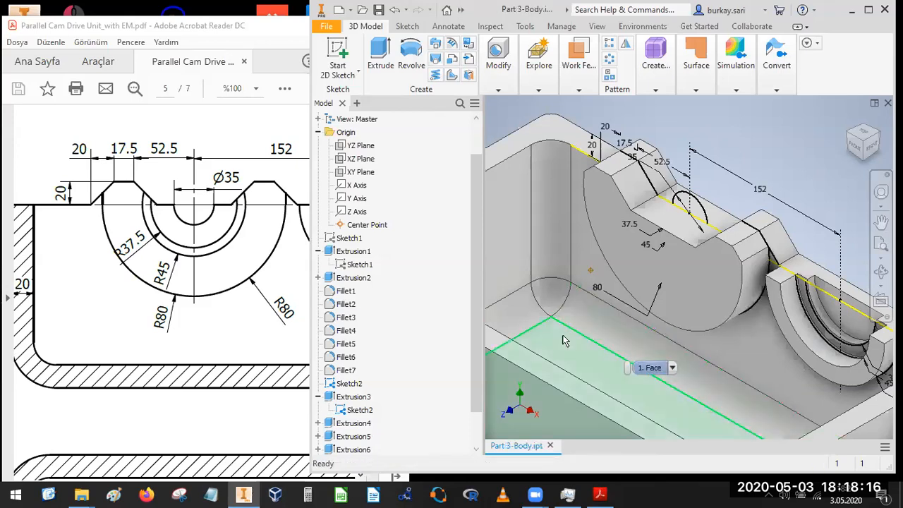
- Start a new 2D sketch on the larger boss's inner face and slice the graphics at the sketch plane
{"action": "scroll", "coordinate": [683, 164], "scroll_direction": "up", "scroll_amount": 5}
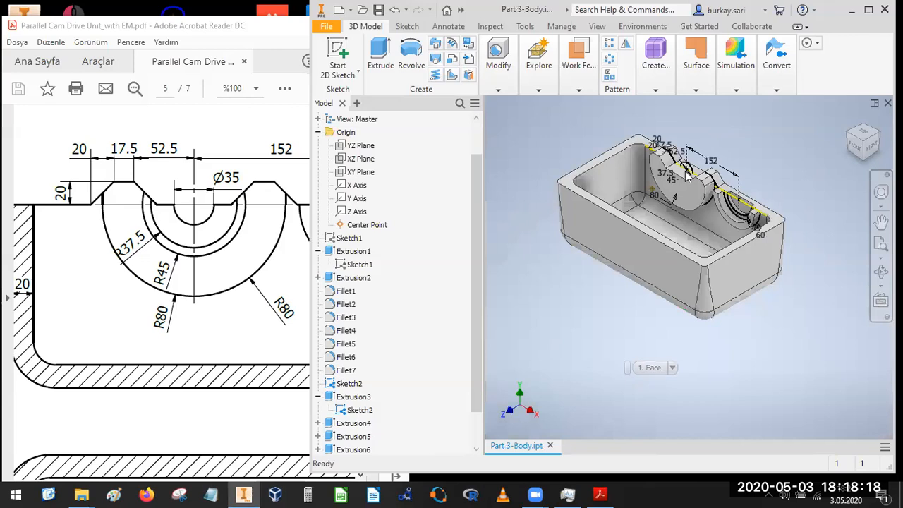
{"action": "scroll", "coordinate": [697, 176], "scroll_direction": "down", "scroll_amount": 3}
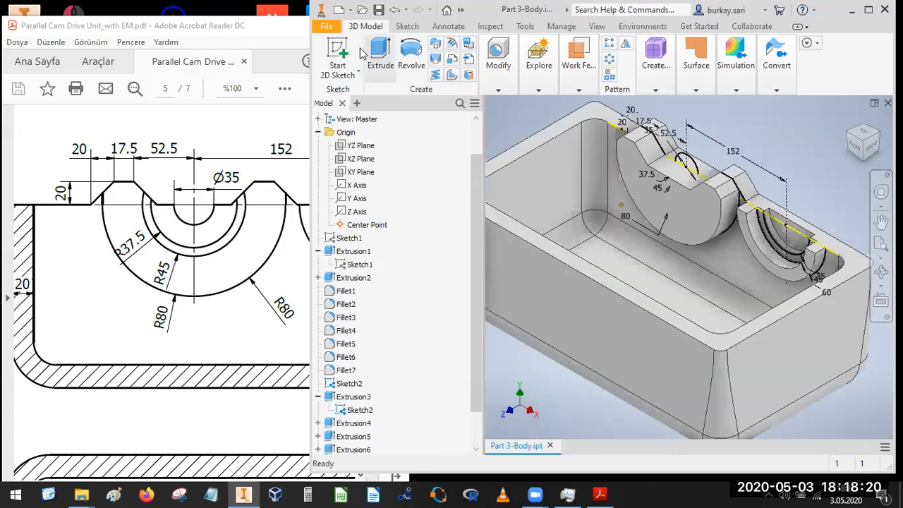
{"action": "left_click", "coordinate": [336, 55]}
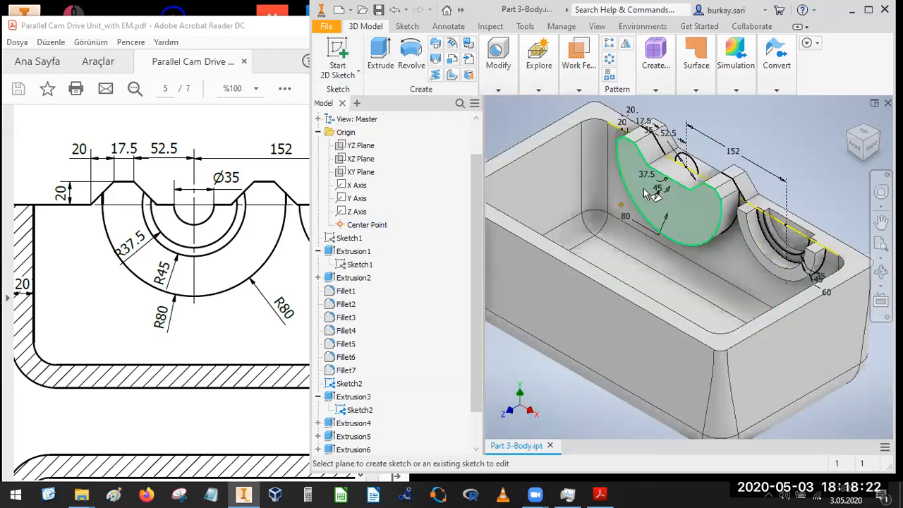
{"action": "left_click", "coordinate": [609, 227]}
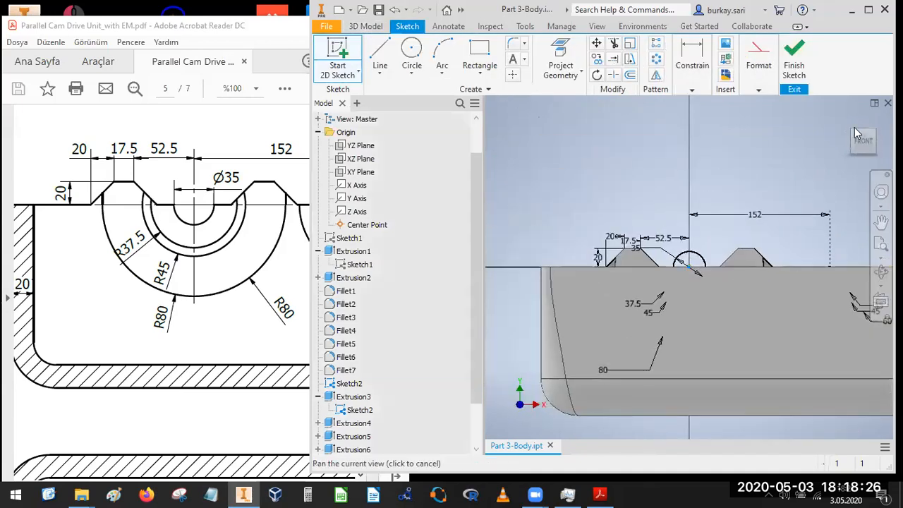
{"action": "key", "text": "F7"}
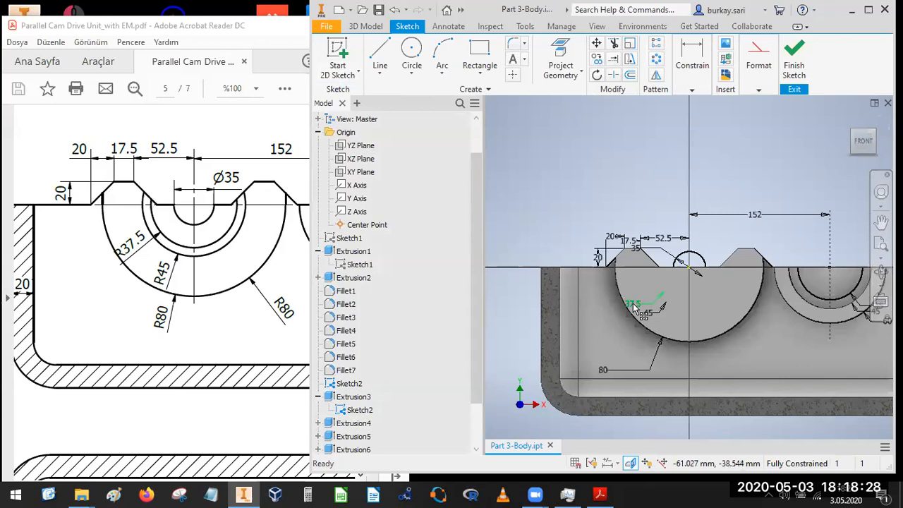
- Hide Sketch2, listed under Extrusion3, so its geometry and dimensions do not clutter the boss face
{"action": "scroll", "coordinate": [367, 381], "scroll_direction": "down", "scroll_amount": 2}
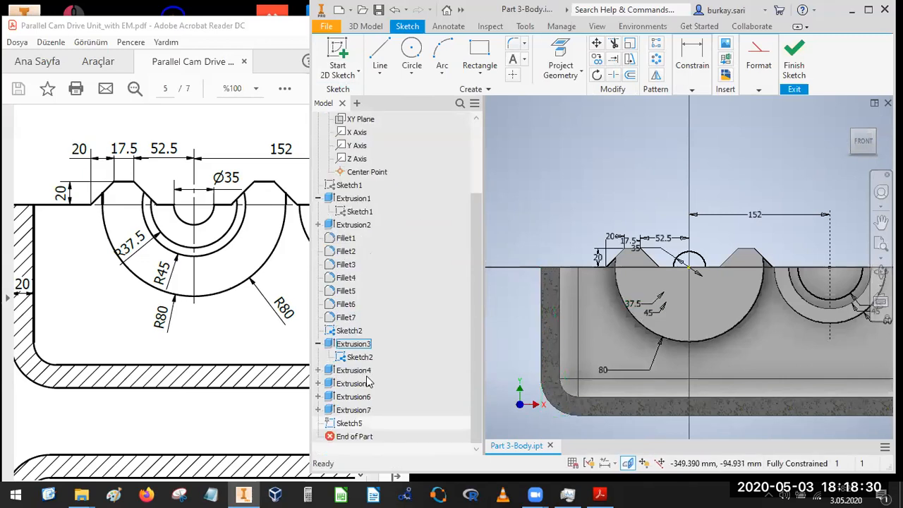
{"action": "left_click", "coordinate": [360, 357]}
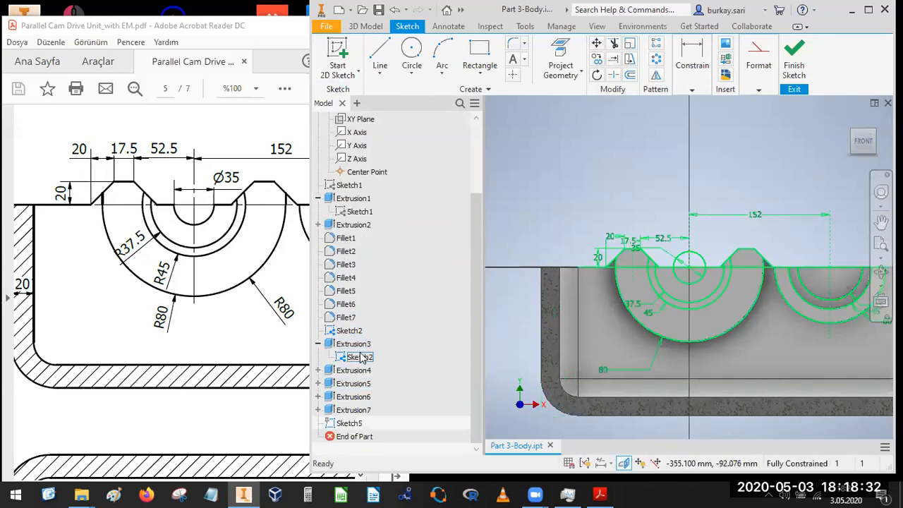
{"action": "right_click", "coordinate": [360, 356]}
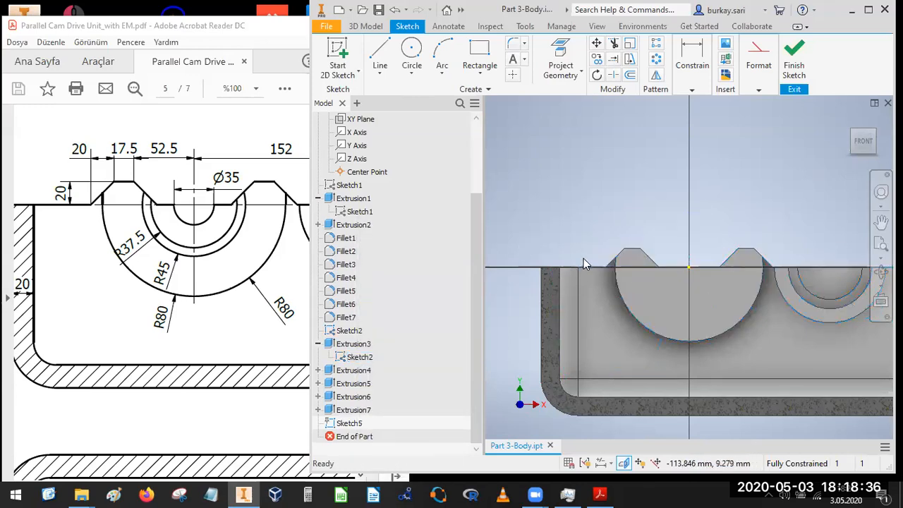
- Draw a circle of about 41.4 mm radius on the boss face, centred on the boss axis at the sketch origin
{"action": "left_click", "coordinate": [413, 49]}
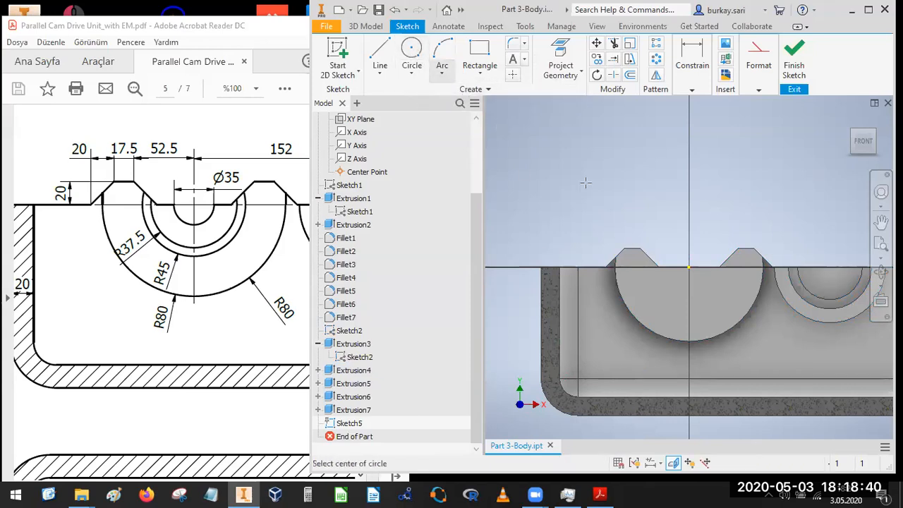
{"action": "left_click", "coordinate": [688, 267]}
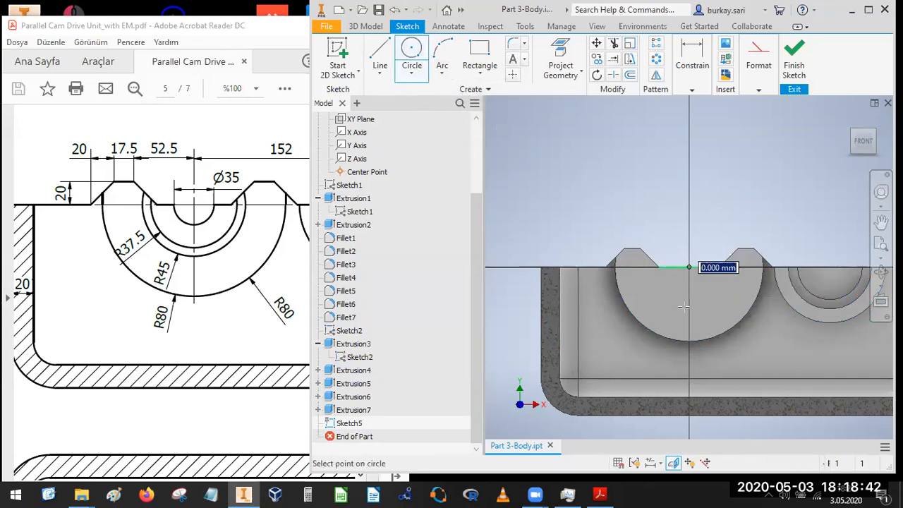
{"action": "scroll", "coordinate": [684, 307], "scroll_direction": "up", "scroll_amount": 5}
{"action": "left_click", "coordinate": [658, 324]}
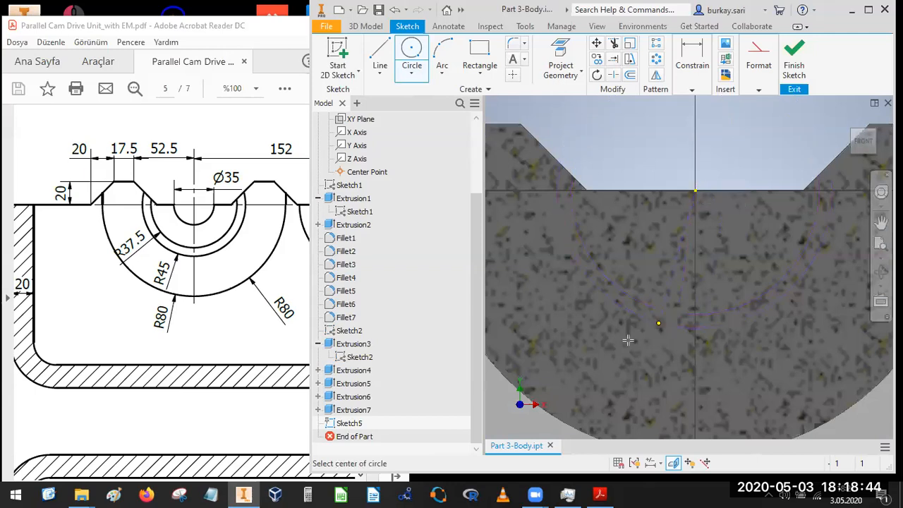
{"action": "scroll", "coordinate": [639, 297], "scroll_direction": "down", "scroll_amount": 7}
{"action": "key", "text": "Escape"}
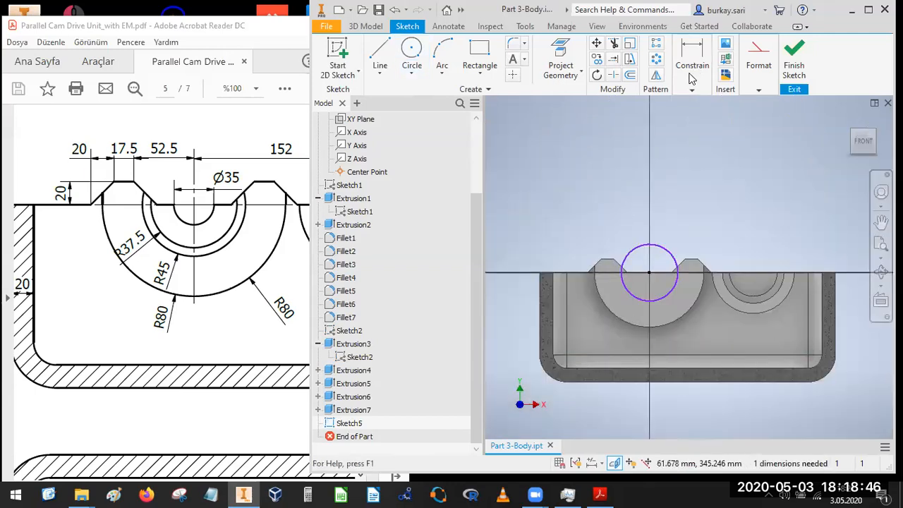
- Dimension the circle by radius, set it to 45 mm and finish the sketch
{"action": "left_click", "coordinate": [692, 89]}
{"action": "key", "text": "d"}
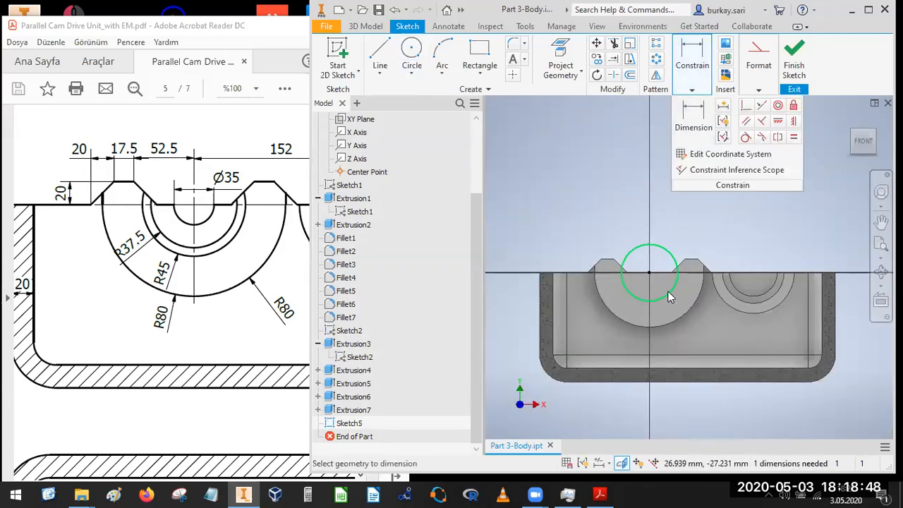
{"action": "left_click", "coordinate": [668, 292]}
{"action": "right_click", "coordinate": [697, 345]}
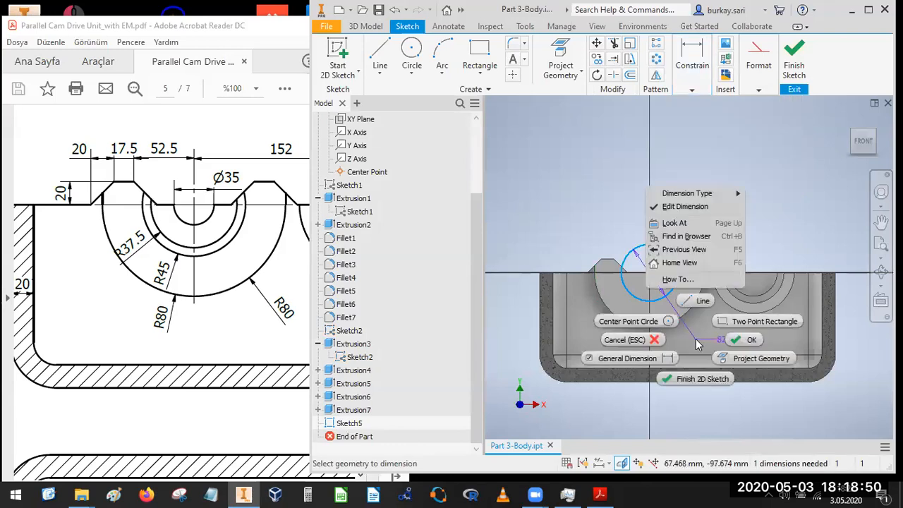
{"action": "mouse_move", "coordinate": [730, 193]}
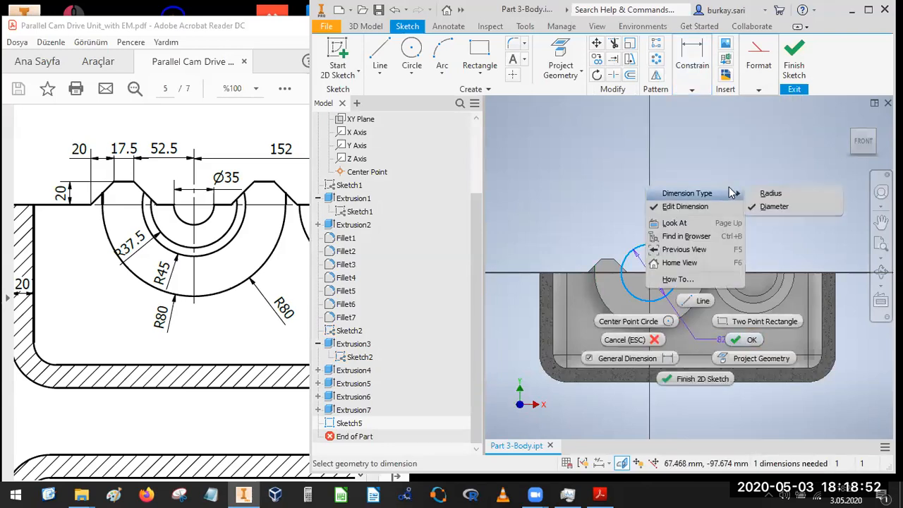
{"action": "left_click", "coordinate": [770, 193]}
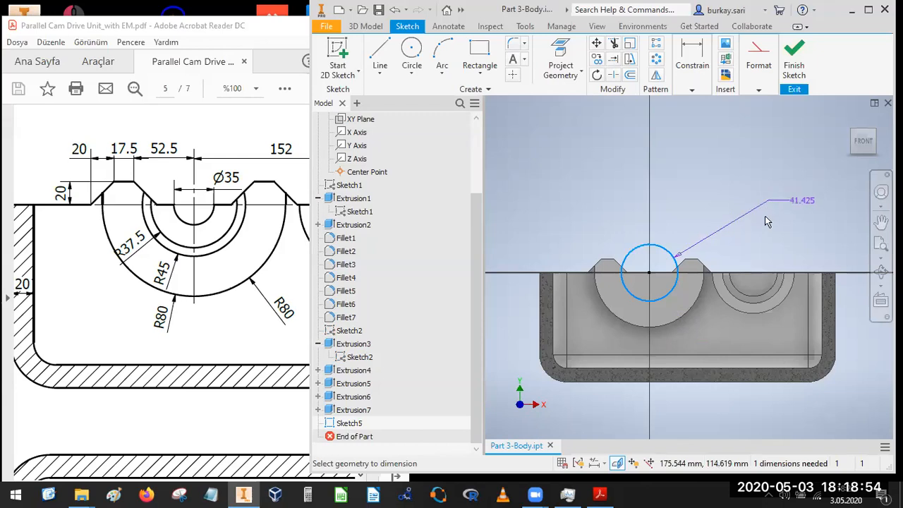
{"action": "left_click", "coordinate": [704, 325]}
{"action": "type", "text": "45"}
{"action": "key", "text": "Return"}
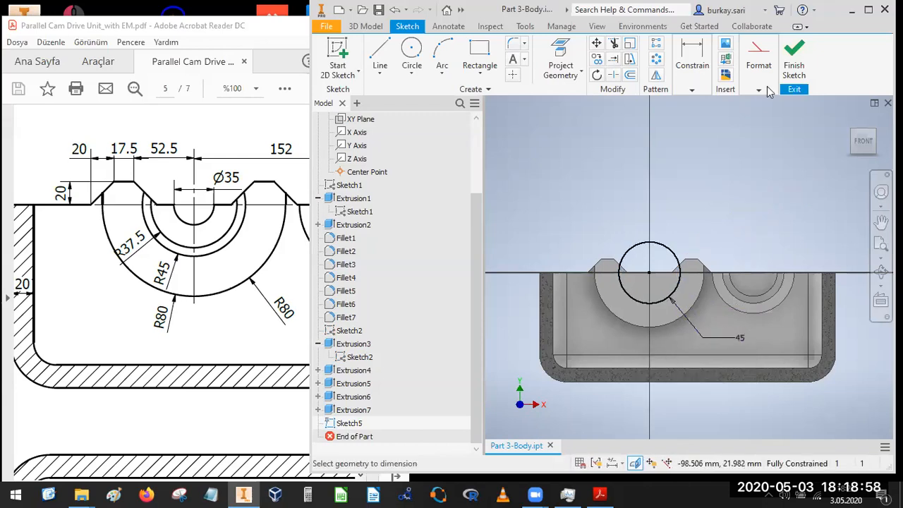
{"action": "left_click", "coordinate": [793, 60]}
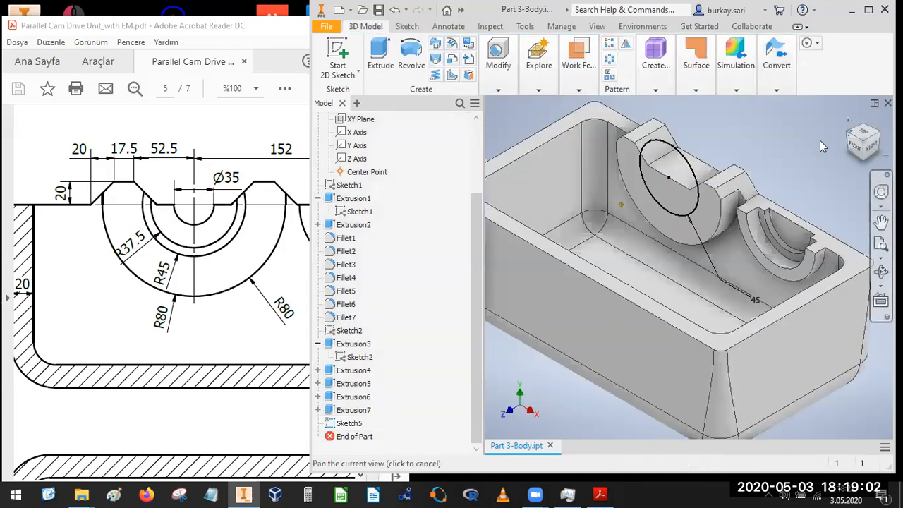
- Look up the depth of the larger boss's R45 seat in the PDF drawing's isometric, section and top views
{"action": "left_click_drag", "start_coordinate": [107, 285], "coordinate": [175, 133]}
{"action": "scroll", "coordinate": [57, 346], "scroll_direction": "down", "scroll_amount": 15}
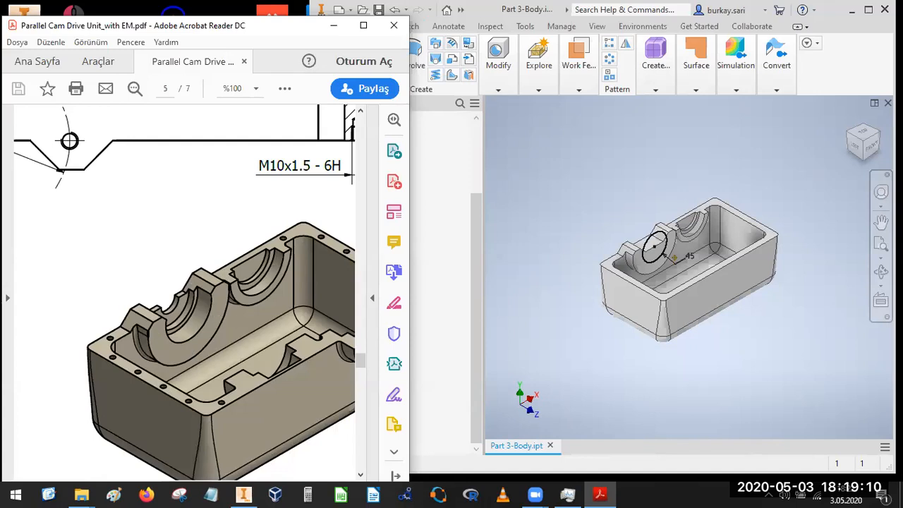
{"action": "scroll", "coordinate": [185, 267], "scroll_direction": "up", "scroll_amount": 4}
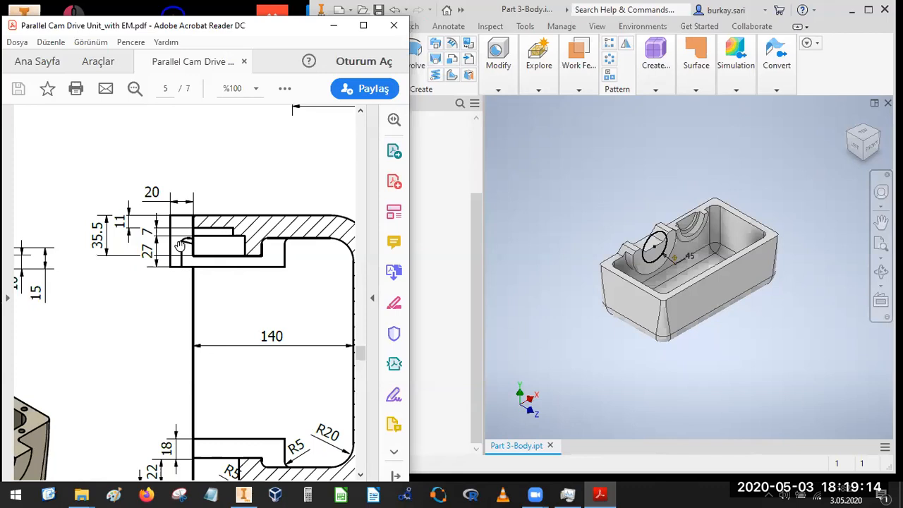
{"action": "scroll", "coordinate": [180, 245], "scroll_direction": "up", "scroll_amount": 15}
{"action": "scroll", "coordinate": [149, 369], "scroll_direction": "up", "scroll_amount": 4}
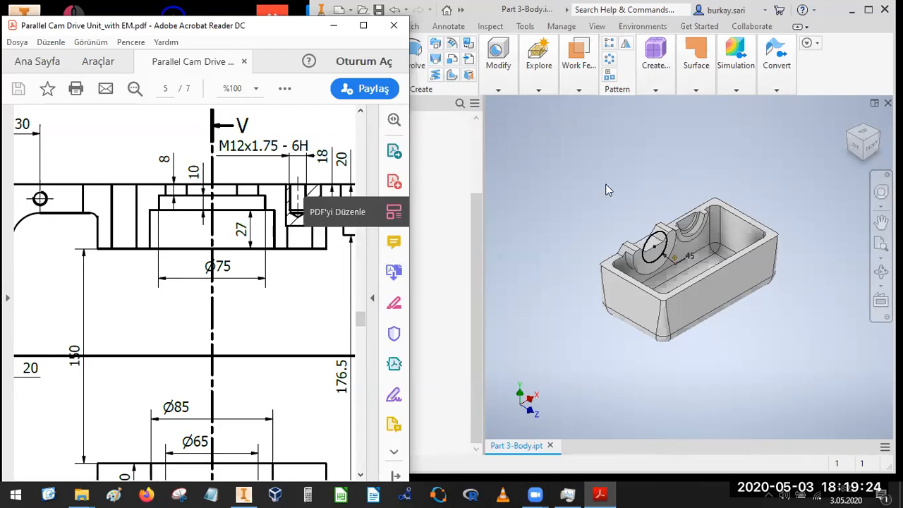
- In Inventor, extrude the R45 circle as a 27 mm cut in the flipped direction, into the larger boss
{"action": "left_click", "coordinate": [503, 218]}
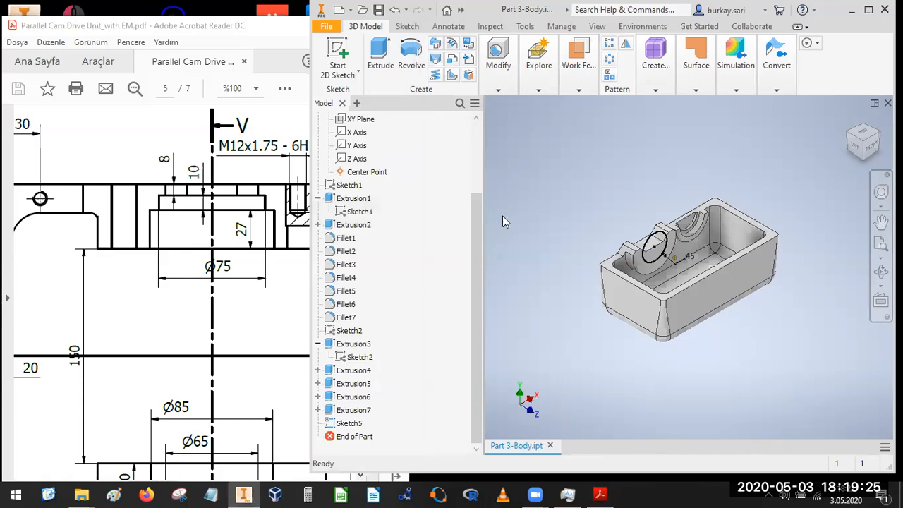
{"action": "left_click", "coordinate": [393, 60]}
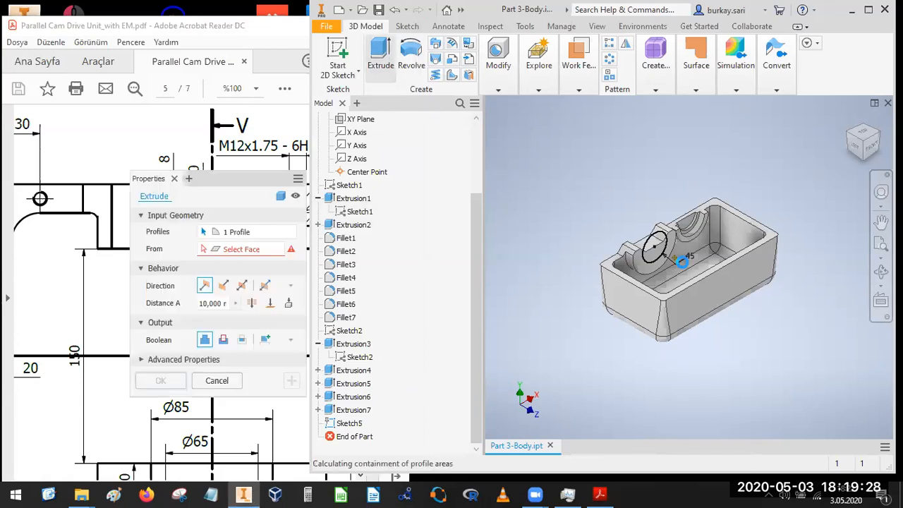
{"action": "scroll", "coordinate": [660, 254], "scroll_direction": "up", "scroll_amount": 5}
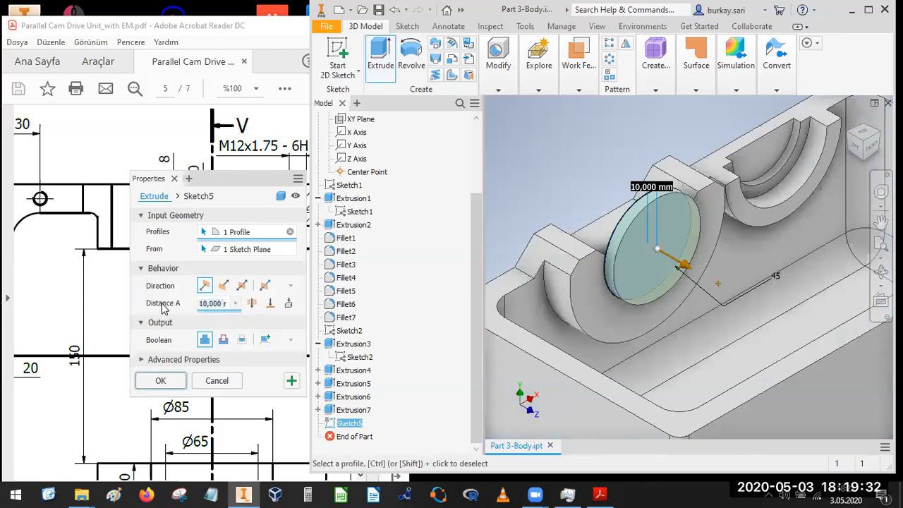
{"action": "key", "text": "BackSpace"}
{"action": "type", "text": "2"}
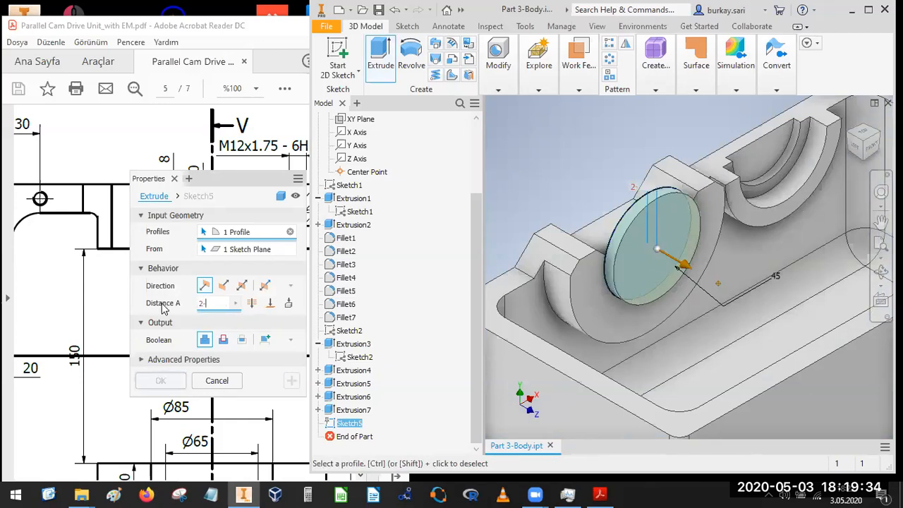
{"action": "type", "text": "27"}
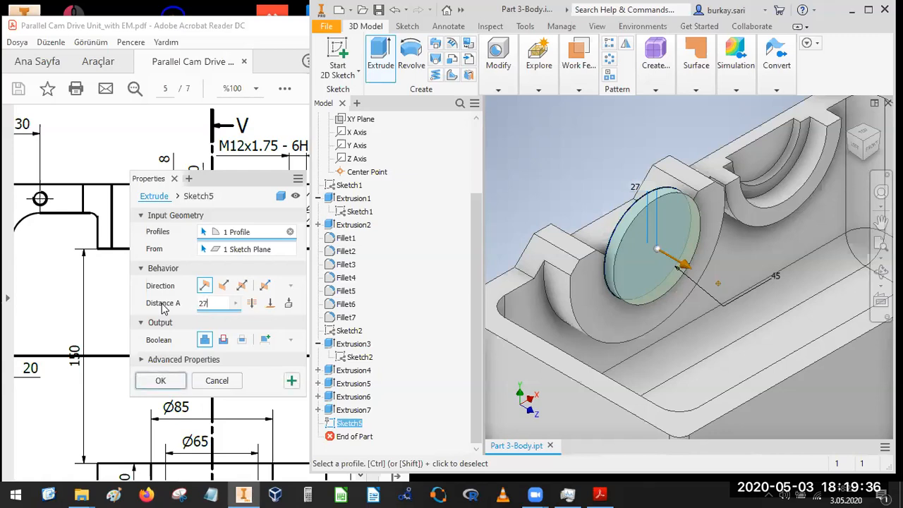
{"action": "left_click", "coordinate": [224, 341]}
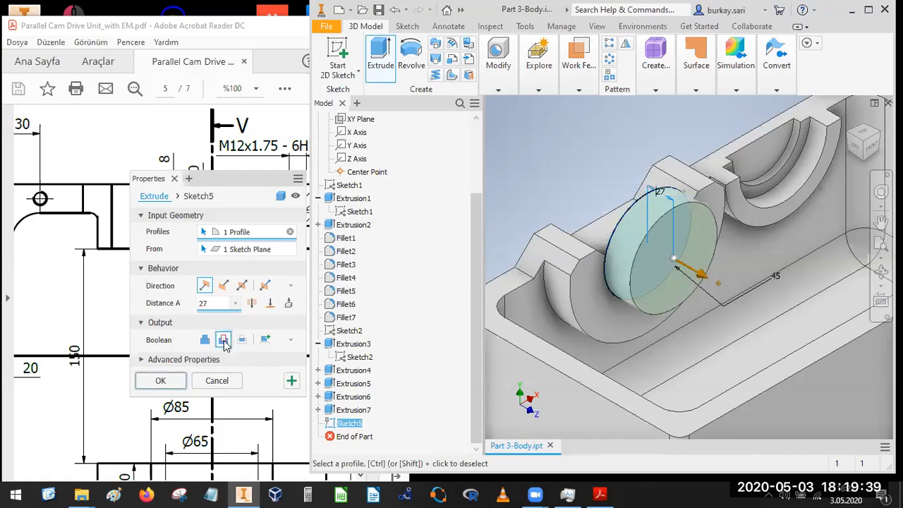
{"action": "left_click", "coordinate": [223, 286]}
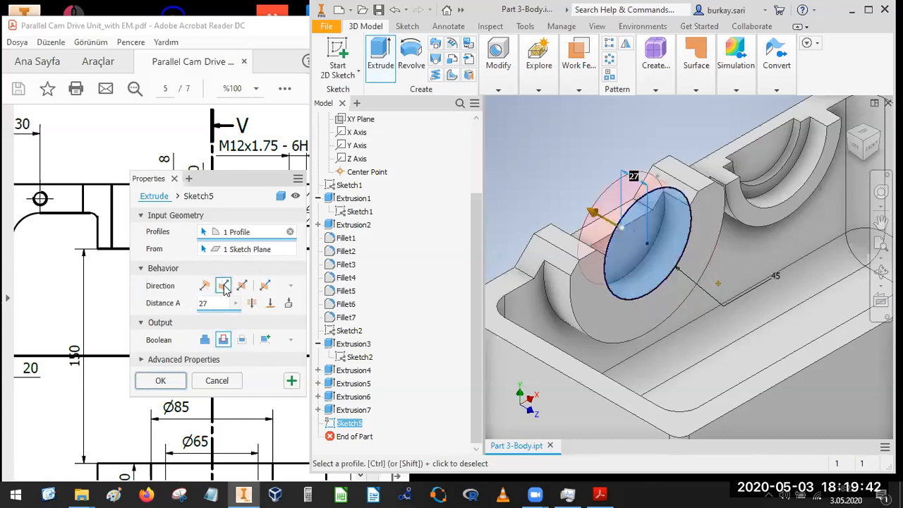
{"action": "left_click", "coordinate": [158, 381]}
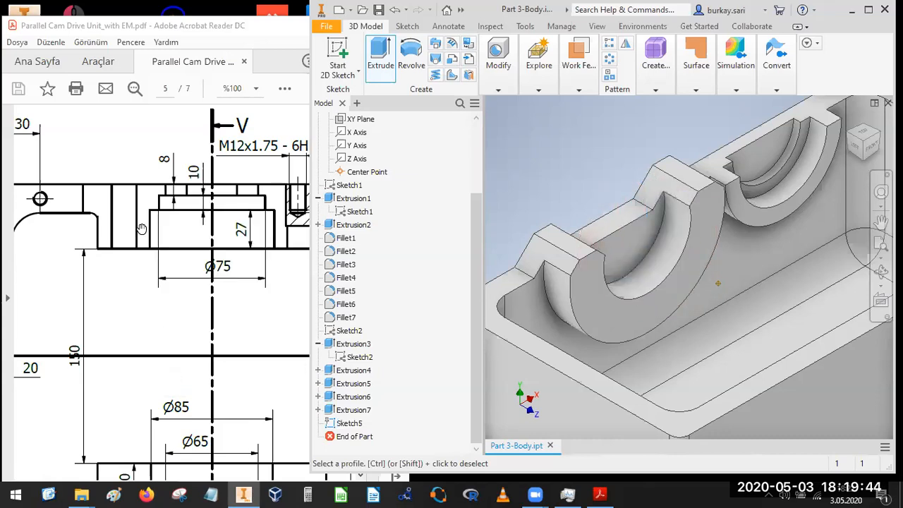
- Start a sketch on the flat face inside the larger boss's R45 seat and draw a circle of about 26.6 mm radius centred on the boss axis
{"action": "left_click", "coordinate": [337, 56]}
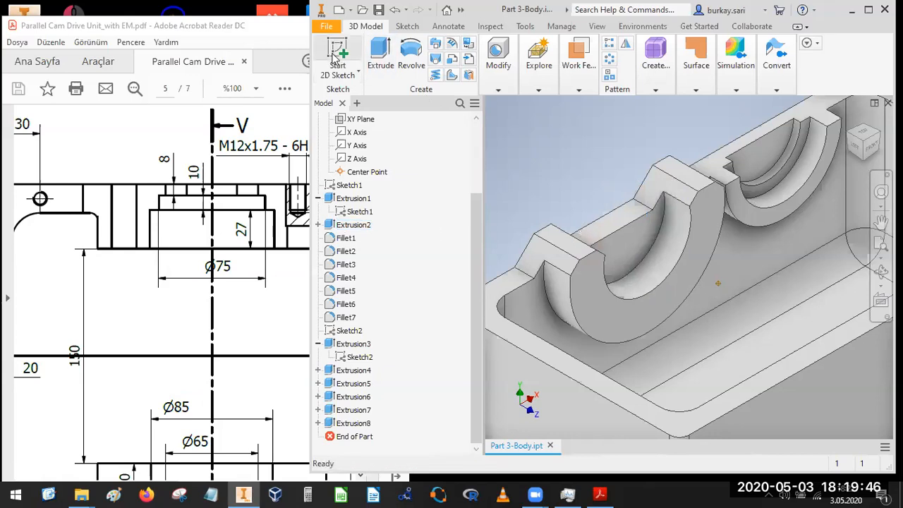
{"action": "left_click", "coordinate": [622, 259]}
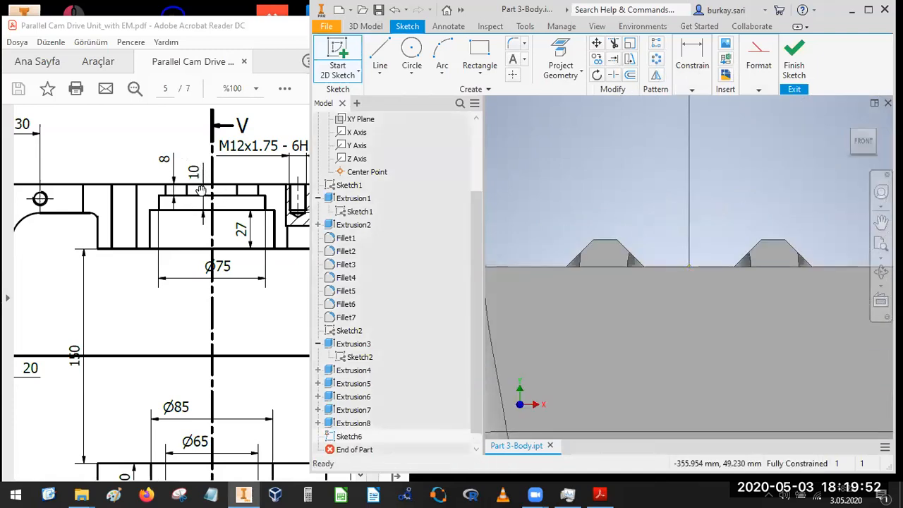
{"action": "left_click", "coordinate": [856, 134]}
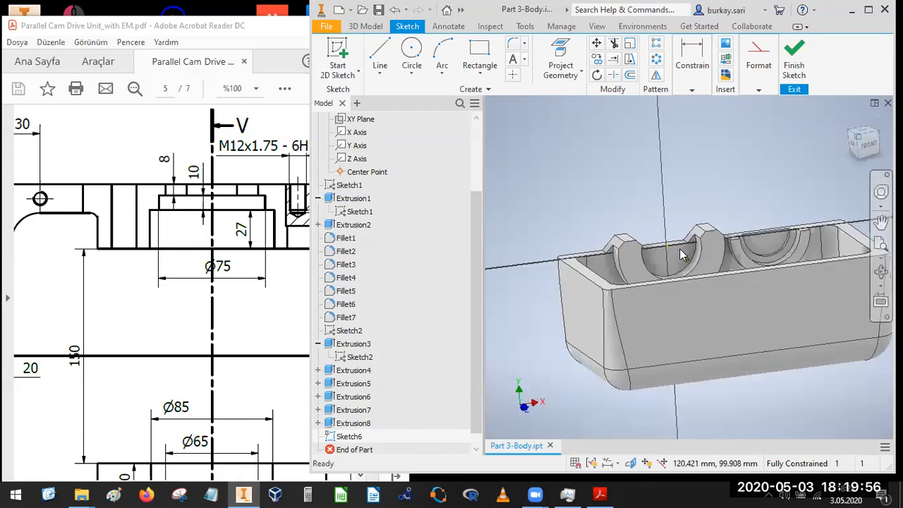
{"action": "scroll", "coordinate": [654, 242], "scroll_direction": "up", "scroll_amount": 5}
{"action": "left_click", "coordinate": [411, 53]}
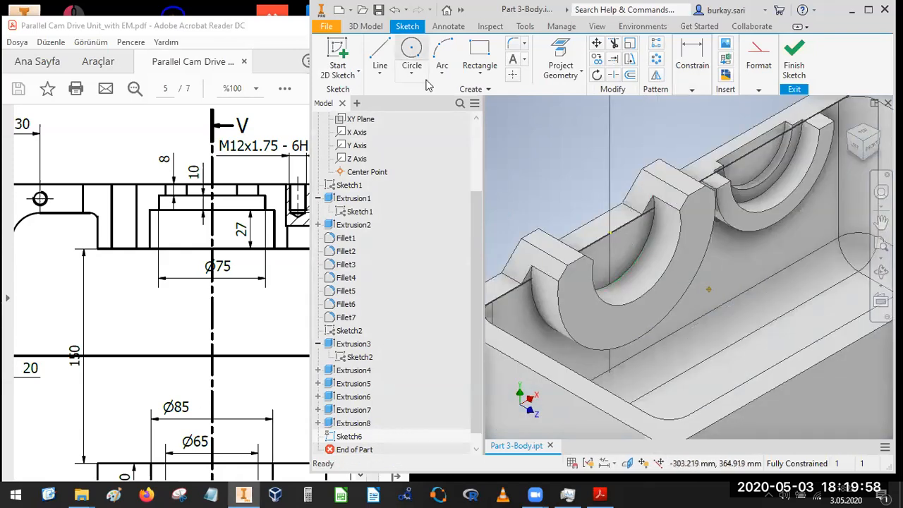
{"action": "left_click", "coordinate": [610, 263]}
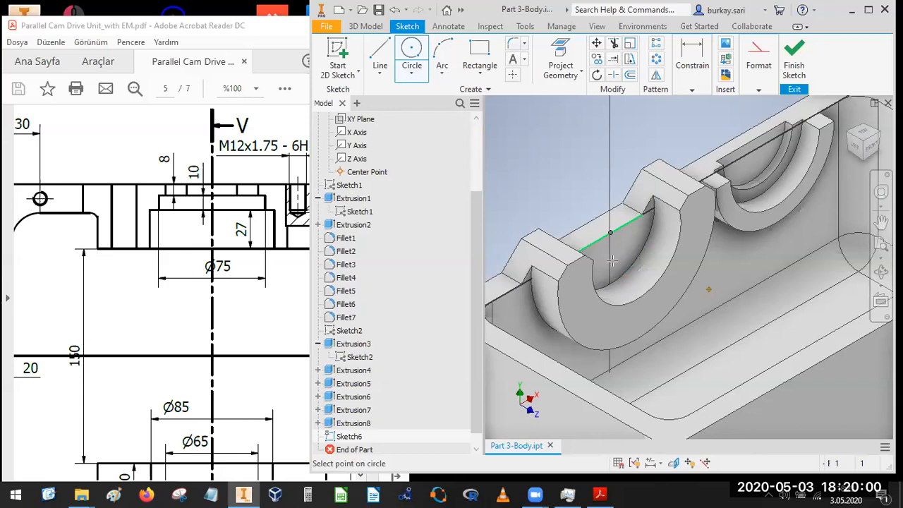
{"action": "left_click", "coordinate": [623, 281]}
- Look up the inner seat's radius in Section AA-AA of the PDF drawing, dimension the circle's radius as 37.5 mm and finish the sketch
{"action": "mouse_move", "coordinate": [183, 295]}
{"action": "left_mouse_down"}
{"action": "mouse_move", "coordinate": [63, 272]}
{"action": "mouse_move", "coordinate": [88, 205]}
{"action": "left_mouse_up"}
{"action": "scroll", "coordinate": [140, 255], "scroll_direction": "down", "scroll_amount": 3, "text": "ctrl"}
{"action": "left_click_drag", "start_coordinate": [334, 273], "coordinate": [106, 268]}
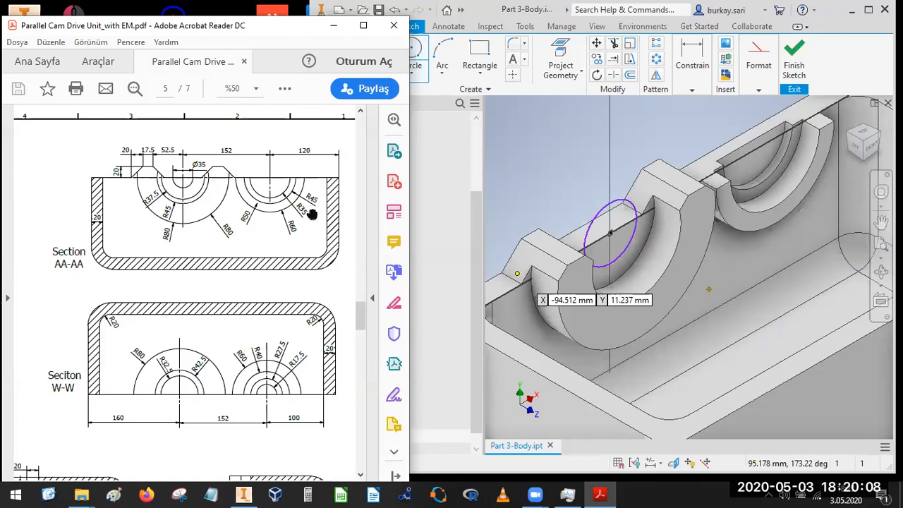
{"action": "left_click", "coordinate": [587, 145]}
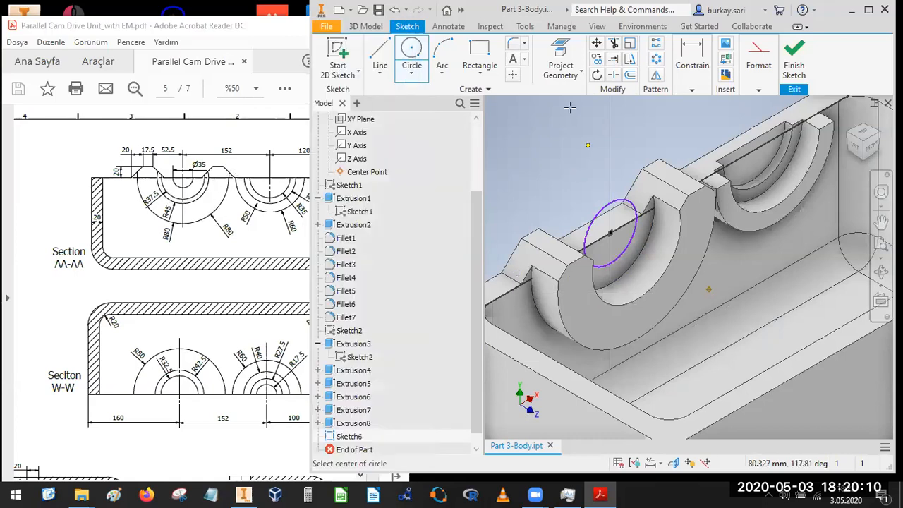
{"action": "left_click", "coordinate": [692, 65]}
{"action": "left_click", "coordinate": [695, 117]}
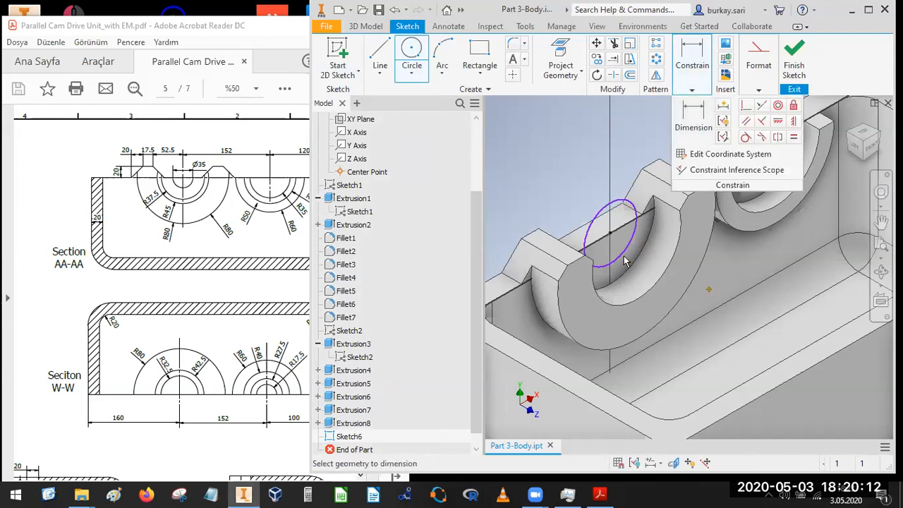
{"action": "left_click", "coordinate": [621, 261]}
{"action": "right_click", "coordinate": [631, 267]}
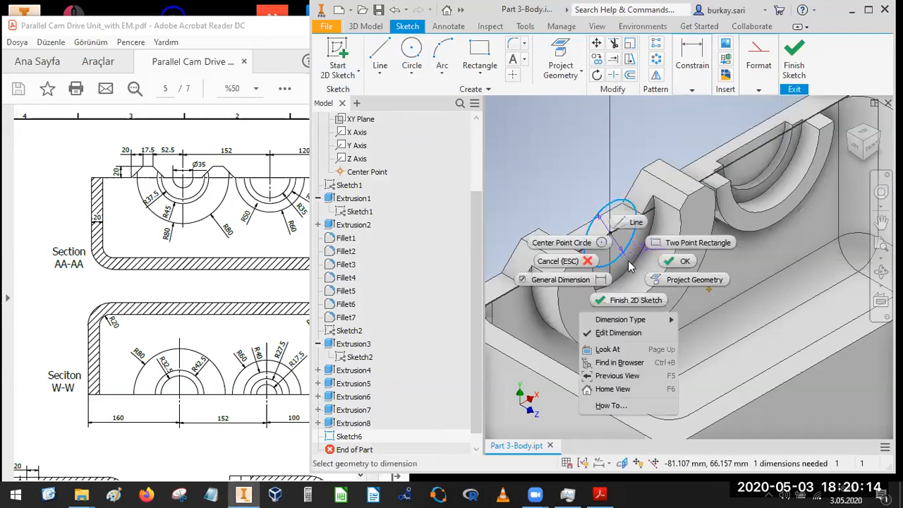
{"action": "mouse_move", "coordinate": [657, 319]}
{"action": "left_click", "coordinate": [705, 322]}
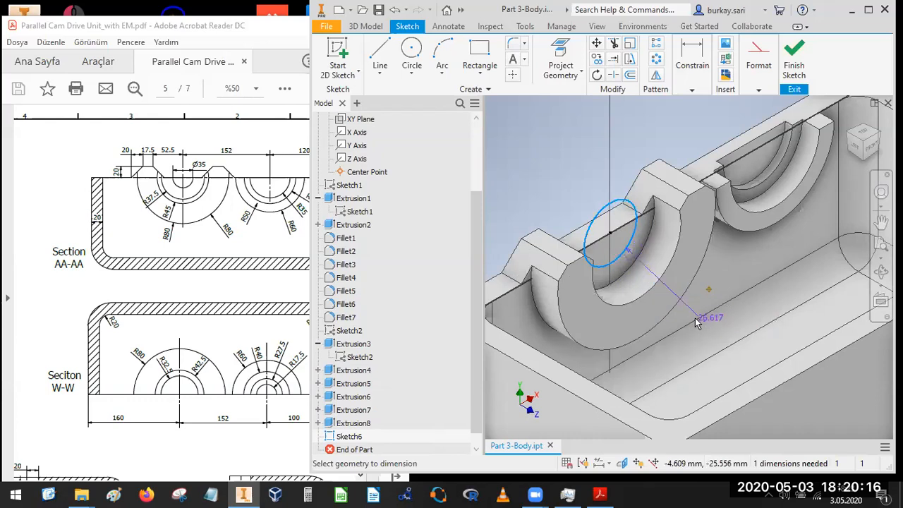
{"action": "left_click", "coordinate": [642, 277]}
{"action": "type", "text": "37.5"}
{"action": "key", "text": "Return"}
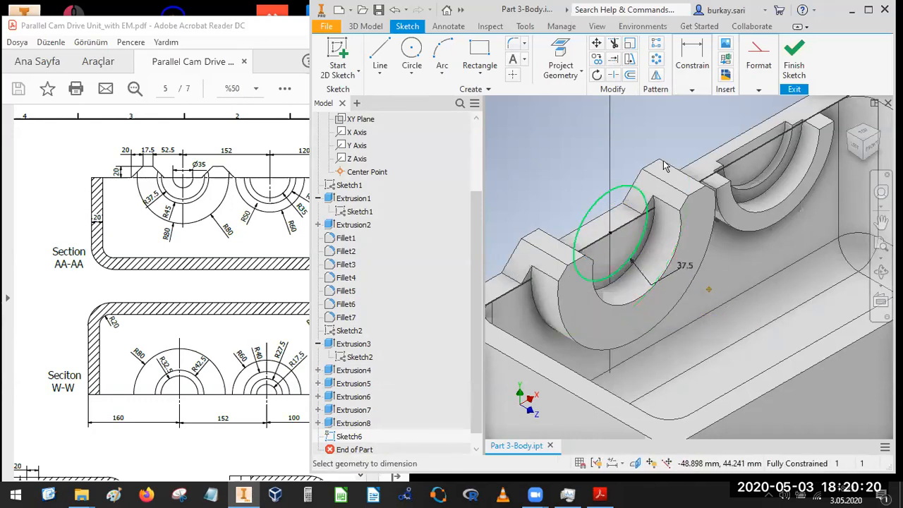
{"action": "left_click", "coordinate": [798, 50]}
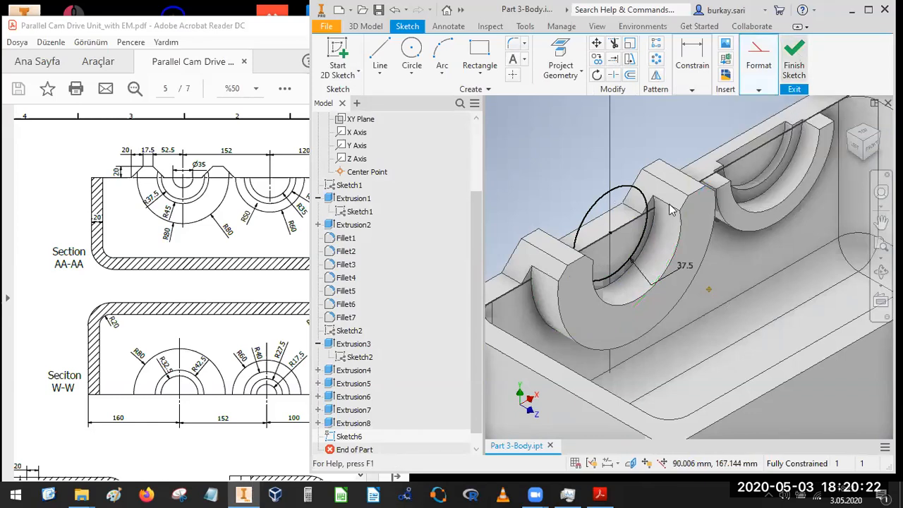
- Extrude the R37.5 circle as a 10 mm cut into the wall behind the larger boss's R45 seat
{"action": "left_click", "coordinate": [378, 55]}
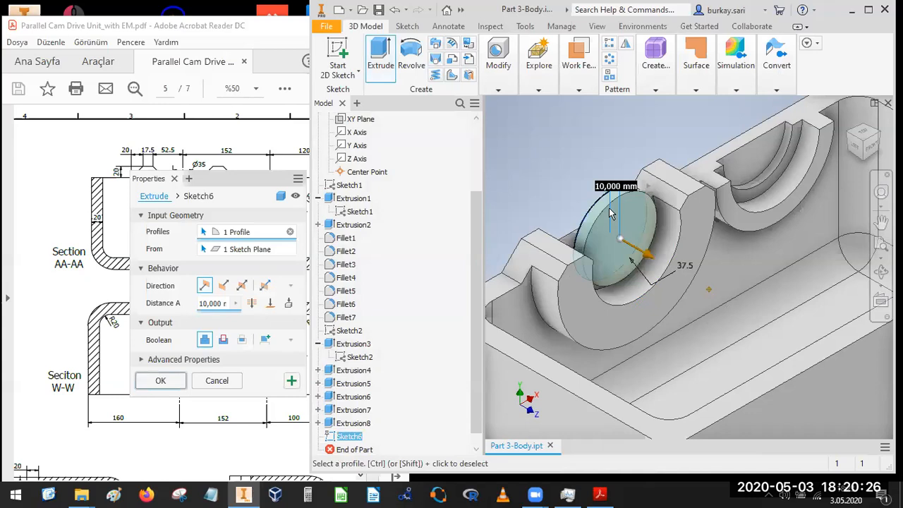
{"action": "left_click", "coordinate": [223, 339]}
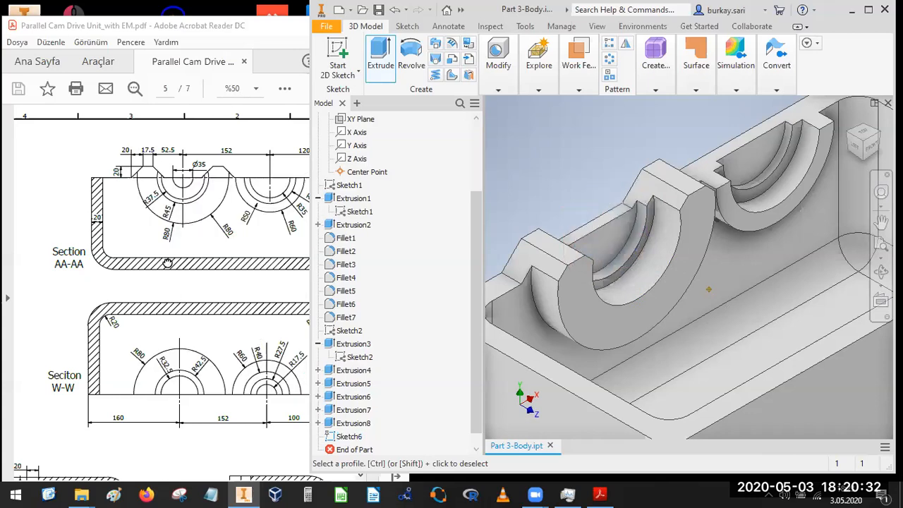
{"action": "left_click", "coordinate": [203, 200]}
{"action": "left_click", "coordinate": [579, 159]}
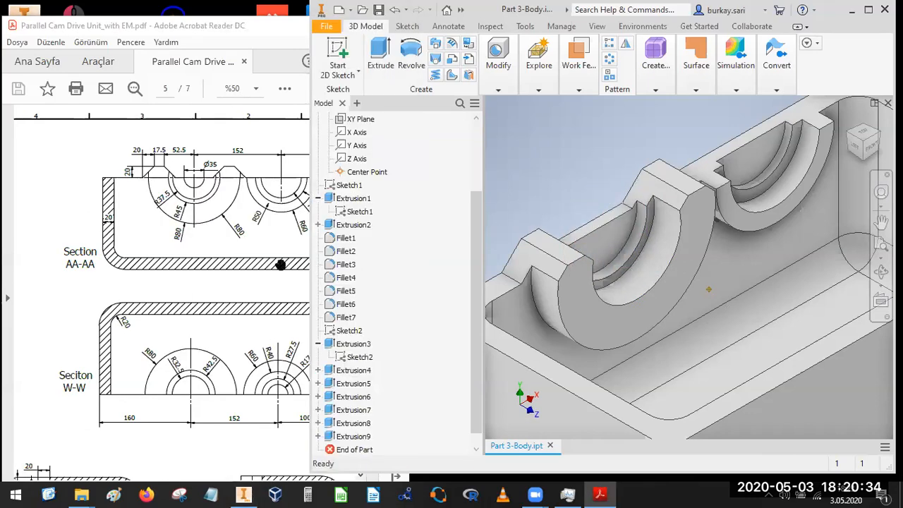
- Make the shared Sketch2 under Extrusion3 visible
{"action": "left_click", "coordinate": [358, 357]}
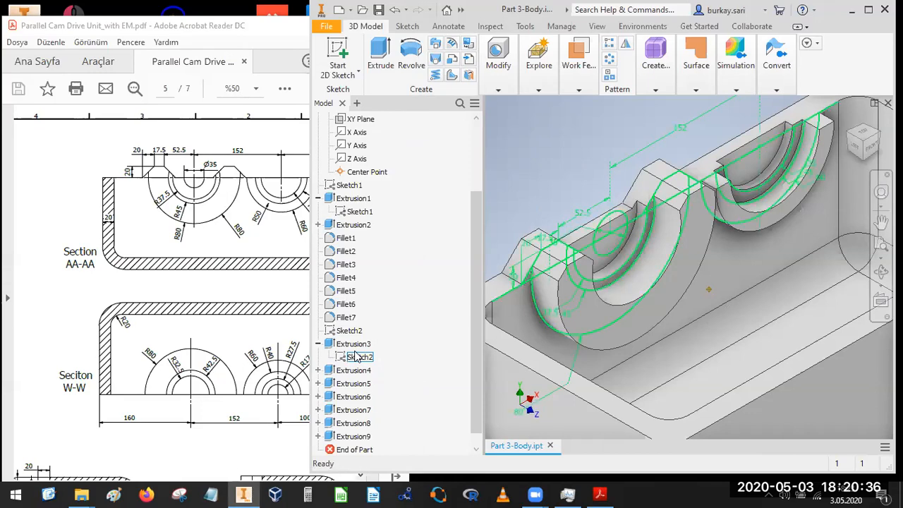
{"action": "right_click", "coordinate": [359, 358]}
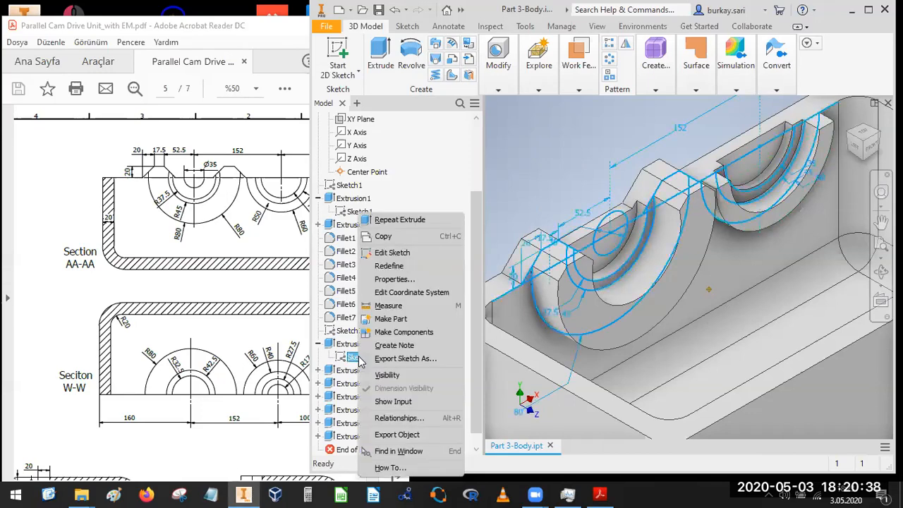
{"action": "left_click", "coordinate": [384, 374]}
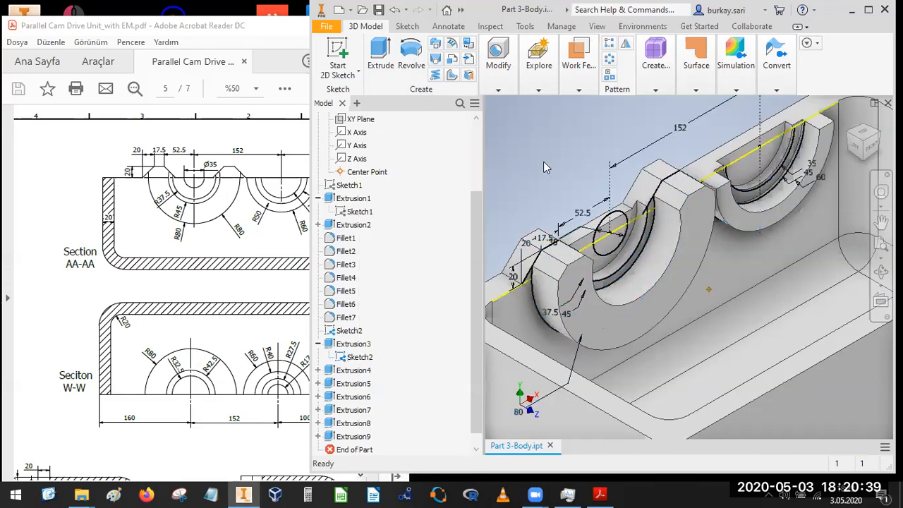
- Extrude both halves of Sketch2's 35 mm circle as a Through All cut in the flipped direction, and hide Sketch2
{"action": "left_click", "coordinate": [381, 54]}
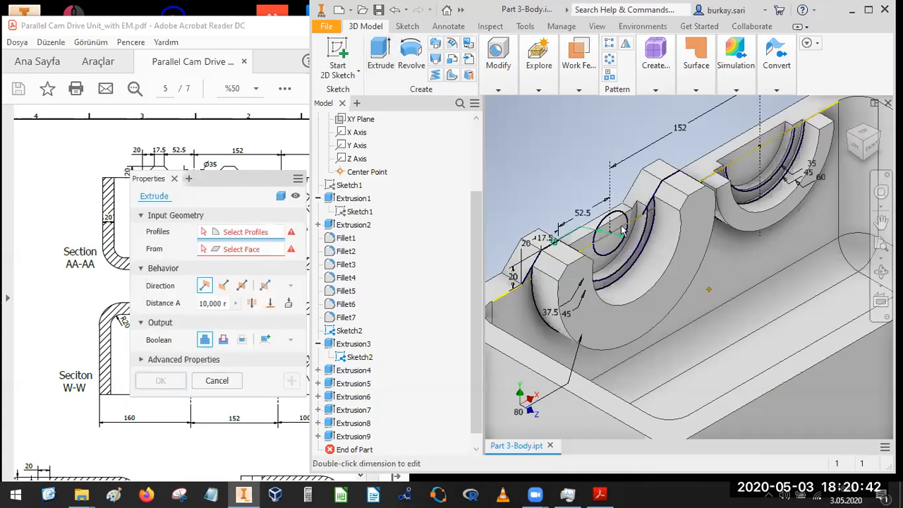
{"action": "scroll", "coordinate": [618, 229], "scroll_direction": "up", "scroll_amount": 3}
{"action": "left_click", "coordinate": [607, 298]}
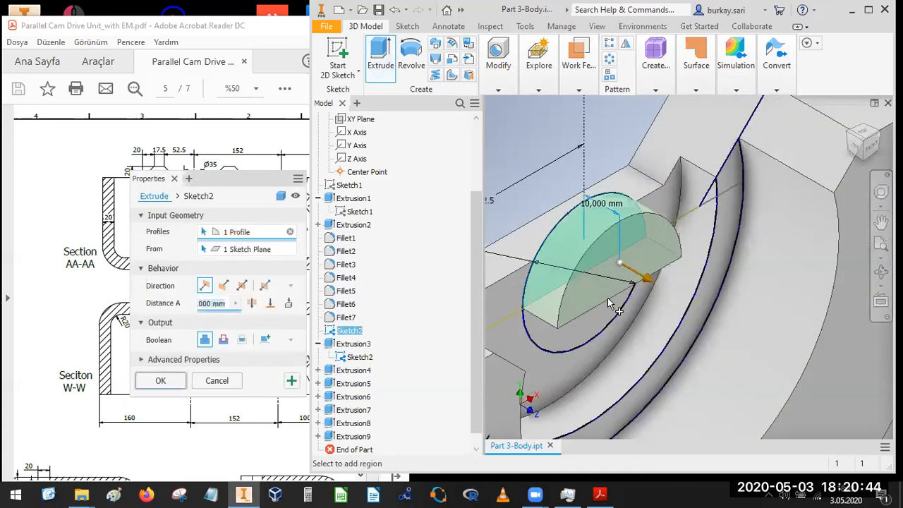
{"action": "left_click", "coordinate": [609, 298]}
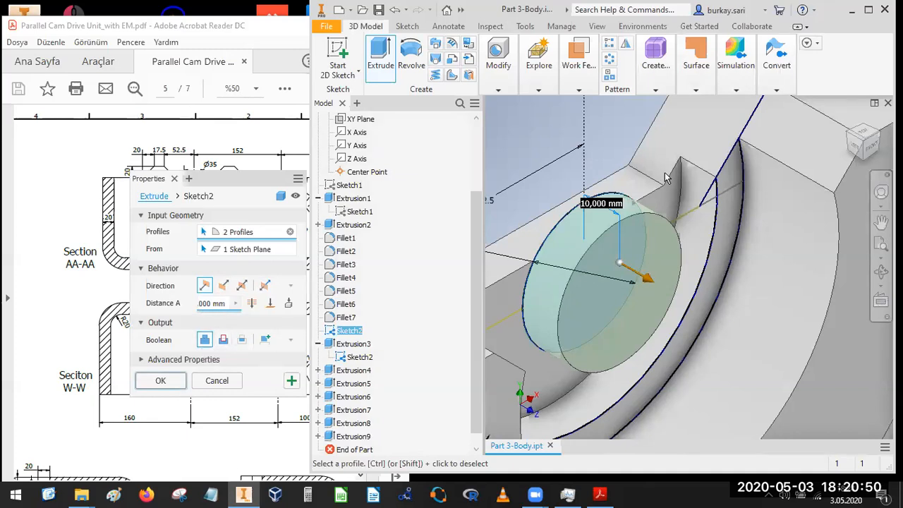
{"action": "scroll", "coordinate": [723, 187], "scroll_direction": "up", "scroll_amount": 5}
{"action": "scroll", "coordinate": [737, 224], "scroll_direction": "up", "scroll_amount": 6}
{"action": "scroll", "coordinate": [690, 187], "scroll_direction": "down", "scroll_amount": 4}
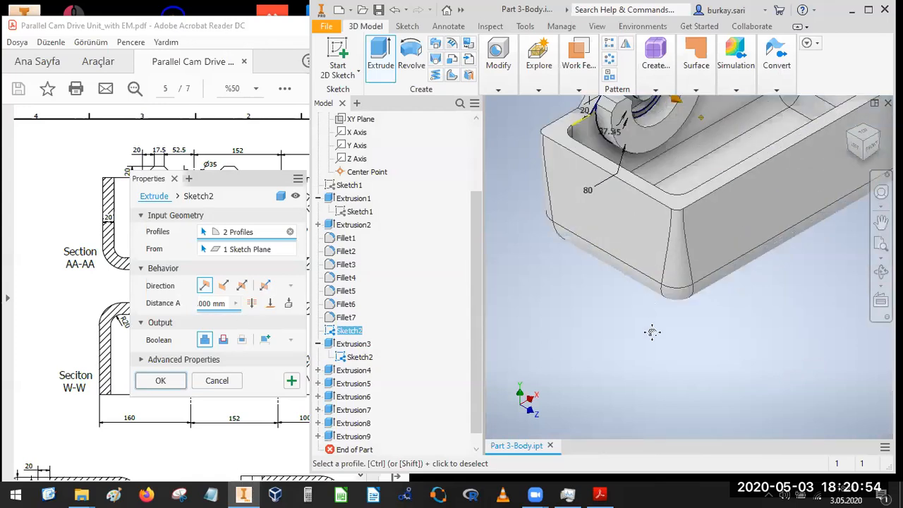
{"action": "scroll", "coordinate": [649, 329], "scroll_direction": "up", "scroll_amount": 5}
{"action": "left_click", "coordinate": [223, 339]}
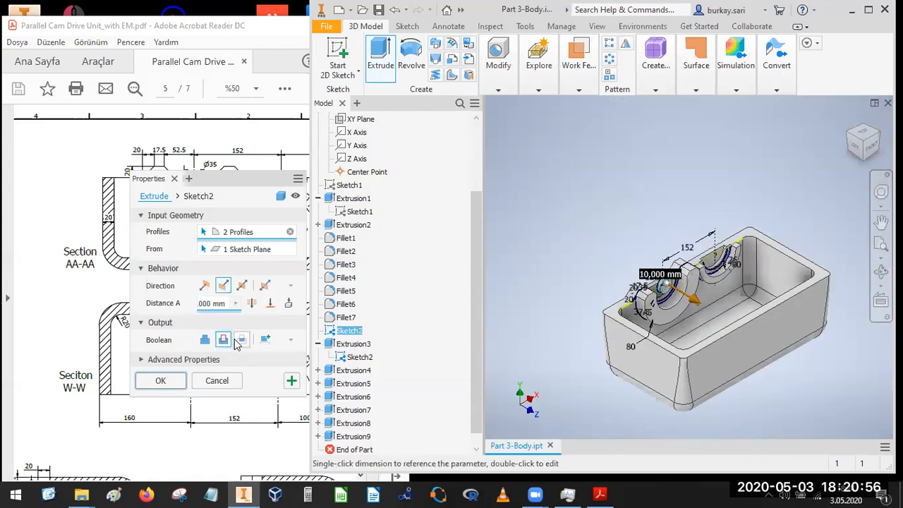
{"action": "scroll", "coordinate": [648, 292], "scroll_direction": "down", "scroll_amount": 5}
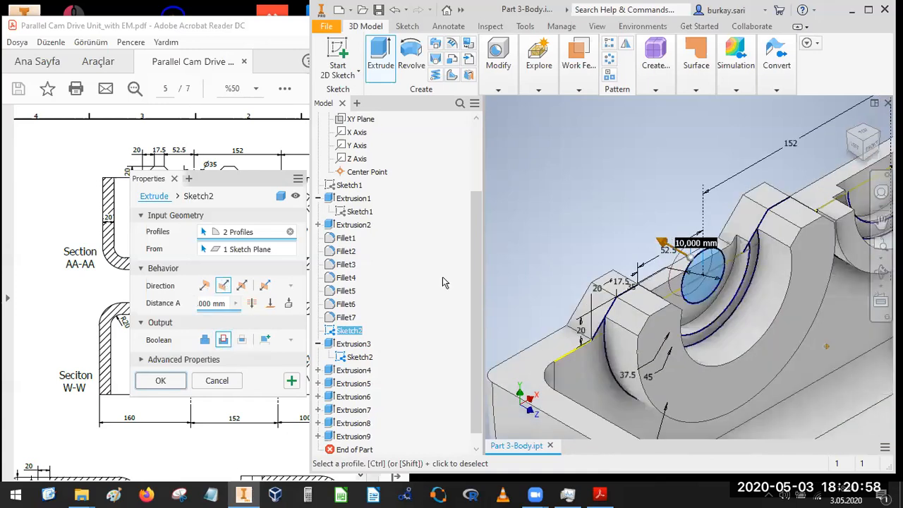
{"action": "left_click", "coordinate": [252, 303]}
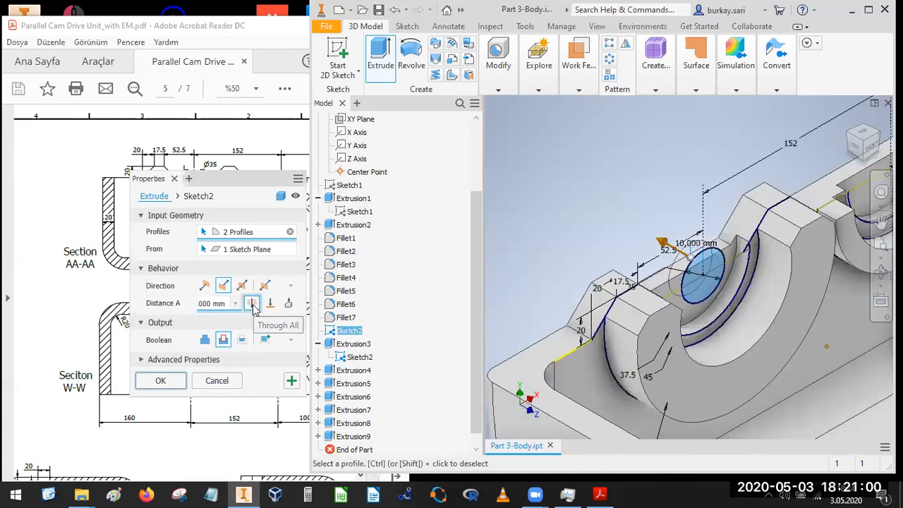
{"action": "left_click", "coordinate": [162, 381]}
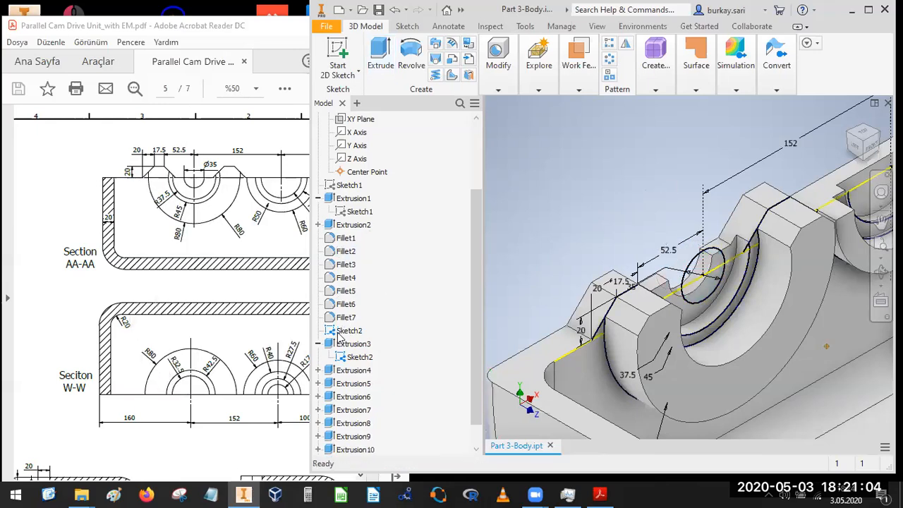
{"action": "right_click", "coordinate": [348, 358]}
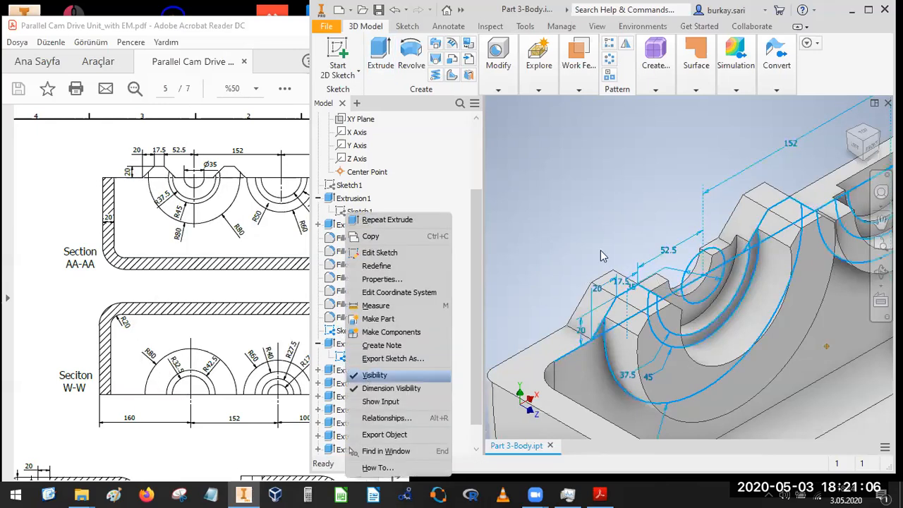
{"action": "left_click", "coordinate": [374, 376]}
- Examine the bosses on the opposite long wall in the PDF drawing's isometric view and compare them with the model from several angles
{"action": "scroll", "coordinate": [618, 211], "scroll_direction": "down", "scroll_amount": 5}
{"action": "left_click_drag", "start_coordinate": [171, 361], "coordinate": [226, 218]}
{"action": "left_click_drag", "start_coordinate": [75, 337], "coordinate": [176, 274]}
{"action": "left_click_drag", "start_coordinate": [108, 331], "coordinate": [153, 324]}
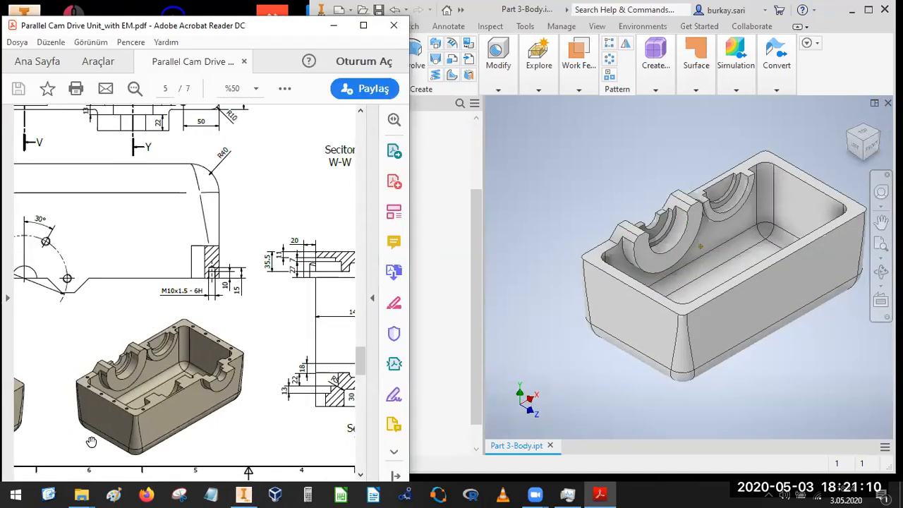
{"action": "scroll", "coordinate": [98, 424], "scroll_direction": "up", "scroll_amount": 4, "text": "ctrl"}
{"action": "left_click_drag", "start_coordinate": [169, 271], "coordinate": [167, 271]}
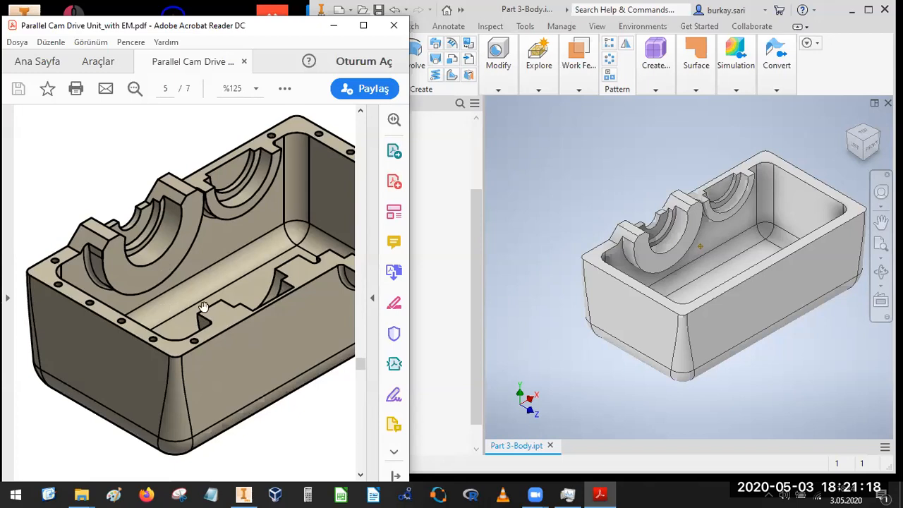
{"action": "scroll", "coordinate": [240, 304], "scroll_direction": "down", "scroll_amount": 5}
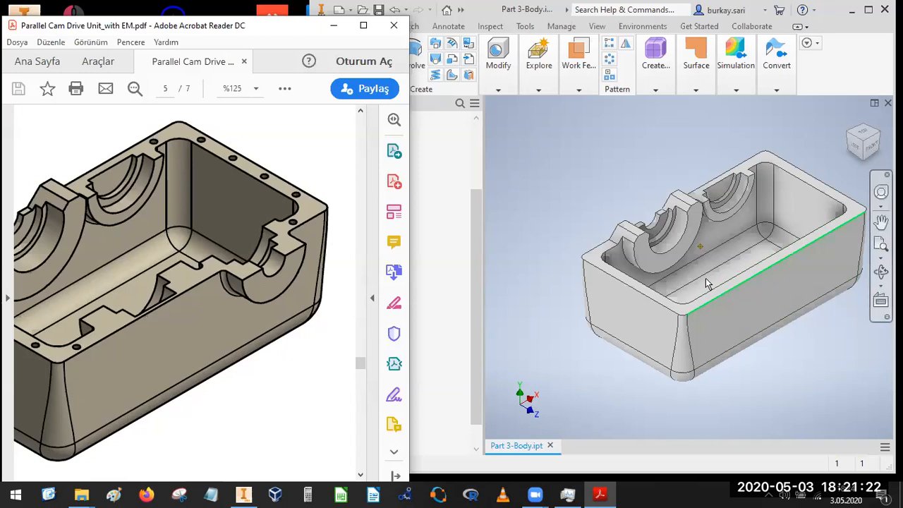
{"action": "left_click", "coordinate": [609, 159]}
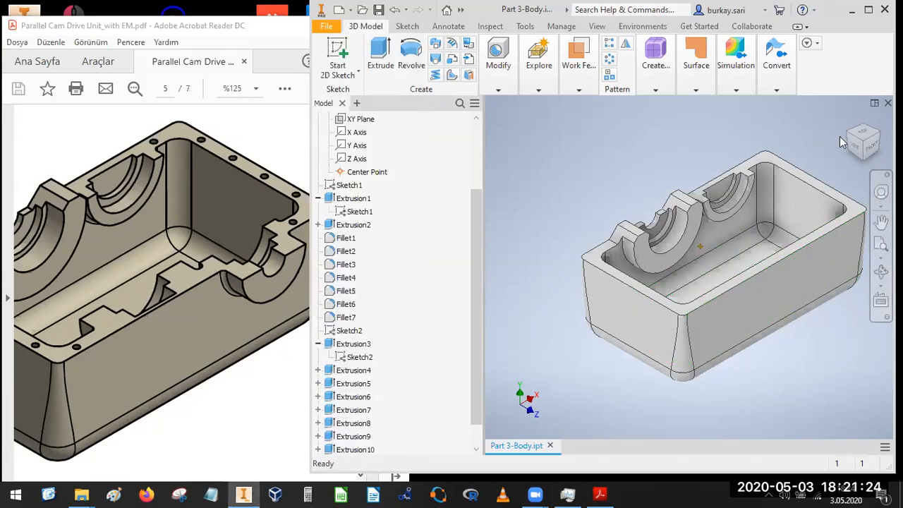
{"action": "left_click", "coordinate": [847, 134]}
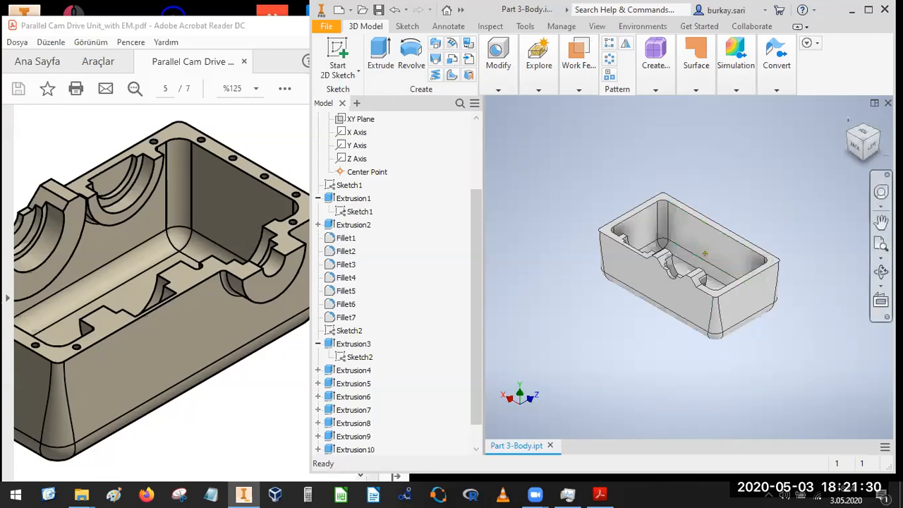
{"action": "left_click", "coordinate": [881, 139]}
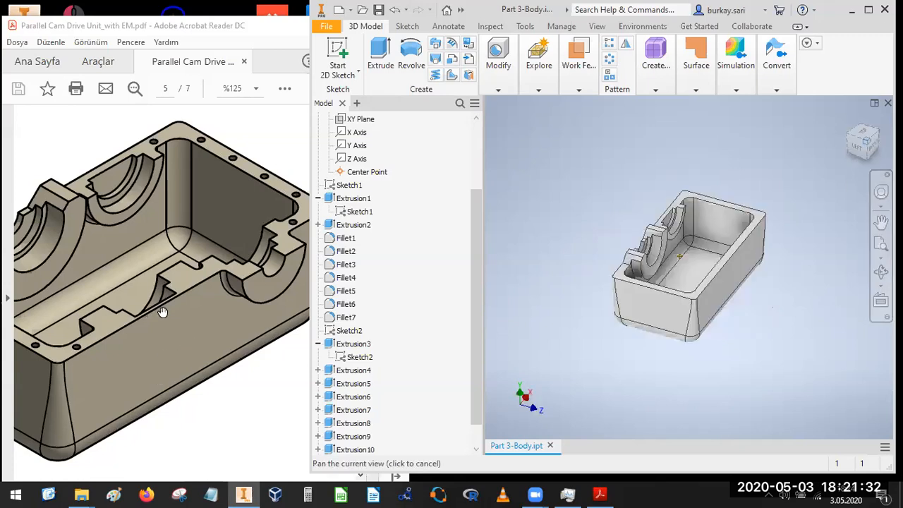
{"action": "left_click", "coordinate": [162, 311]}
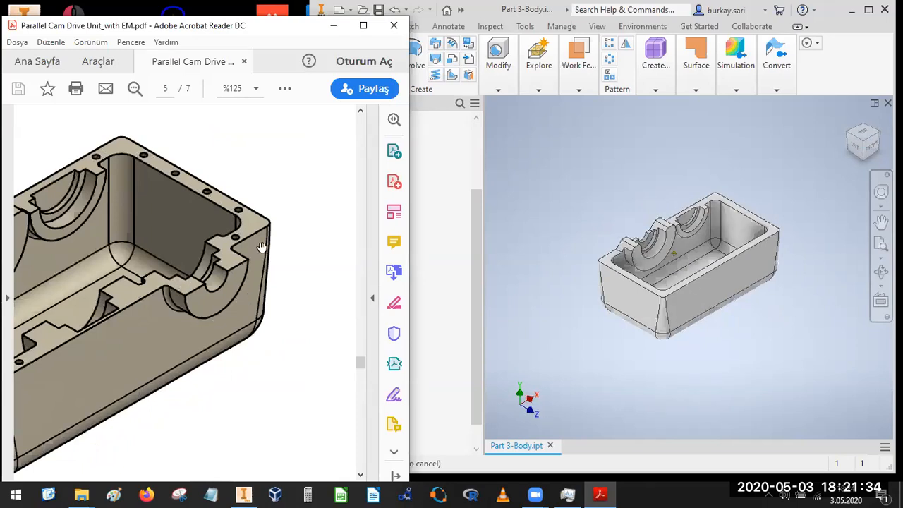
{"action": "left_click_drag", "start_coordinate": [128, 318], "coordinate": [206, 338]}
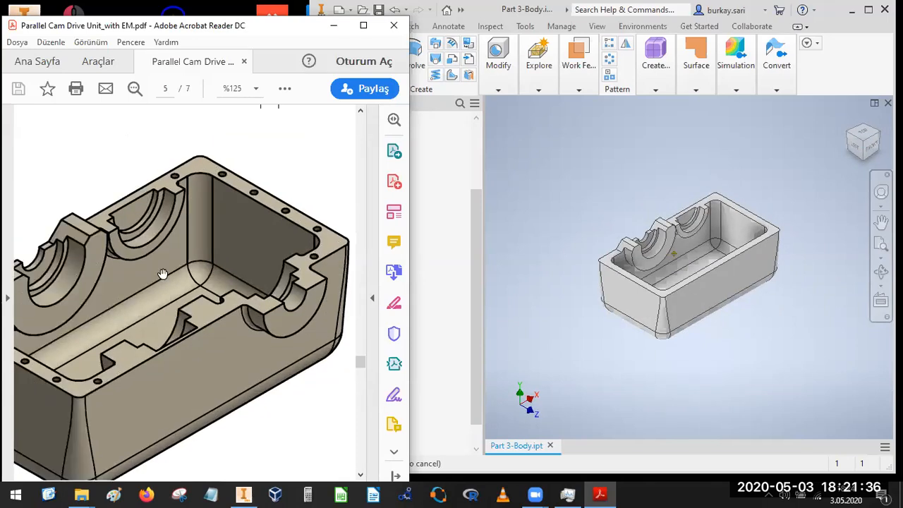
- Examine the opposite wall's boss radii and bore depths in Sections Y-Y, W-W and AA-AA of the PDF drawing
{"action": "scroll", "coordinate": [164, 237], "scroll_direction": "down", "scroll_amount": 4, "text": "ctrl"}
{"action": "left_click_drag", "start_coordinate": [201, 221], "coordinate": [302, 213]}
{"action": "left_click_drag", "start_coordinate": [241, 255], "coordinate": [258, 335]}
{"action": "left_click_drag", "start_coordinate": [220, 227], "coordinate": [132, 292]}
{"action": "left_click_drag", "start_coordinate": [159, 216], "coordinate": [71, 242]}
{"action": "left_click_drag", "start_coordinate": [303, 219], "coordinate": [105, 101]}
{"action": "left_click_drag", "start_coordinate": [193, 295], "coordinate": [289, 223]}
{"action": "left_click_drag", "start_coordinate": [150, 275], "coordinate": [171, 283]}
{"action": "scroll", "coordinate": [145, 413], "scroll_direction": "up", "scroll_amount": 3, "text": "ctrl"}
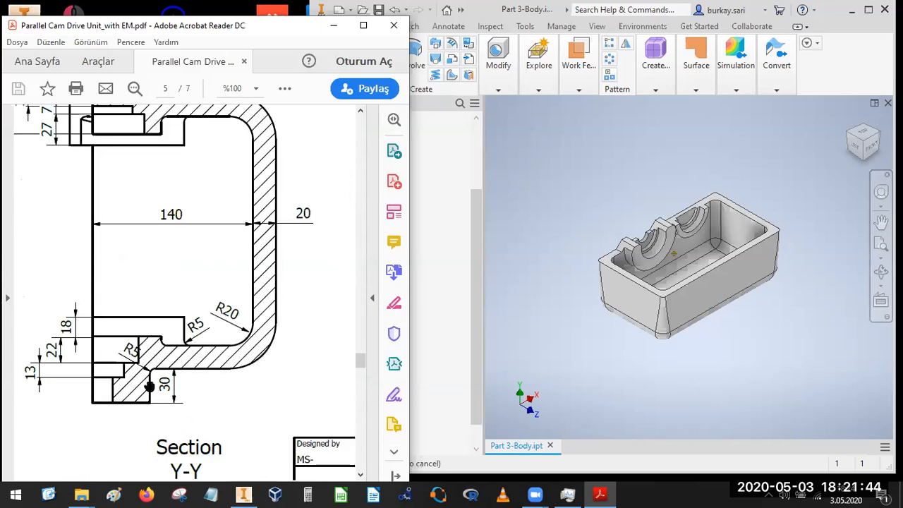
{"action": "left_click_drag", "start_coordinate": [176, 318], "coordinate": [101, 387]}
{"action": "left_click_drag", "start_coordinate": [282, 141], "coordinate": [159, 337]}
{"action": "left_click_drag", "start_coordinate": [210, 279], "coordinate": [206, 227]}
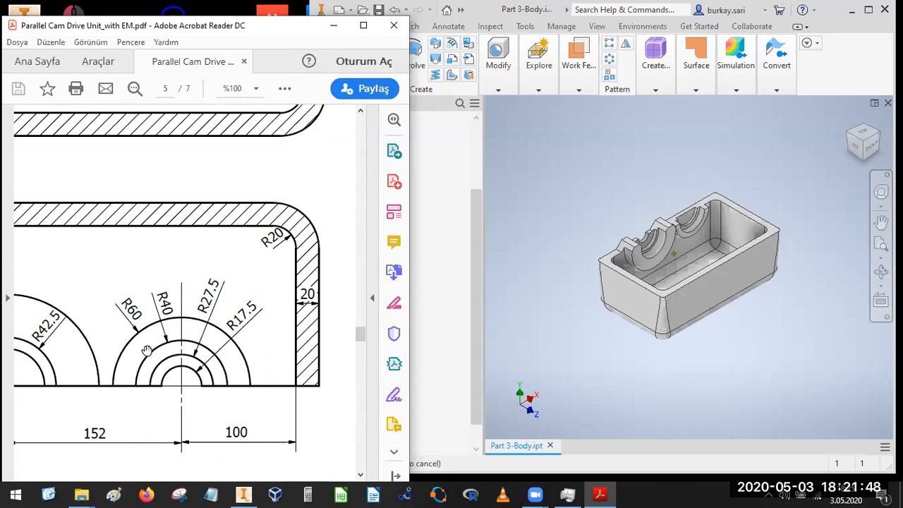
{"action": "left_click_drag", "start_coordinate": [232, 178], "coordinate": [251, 475]}
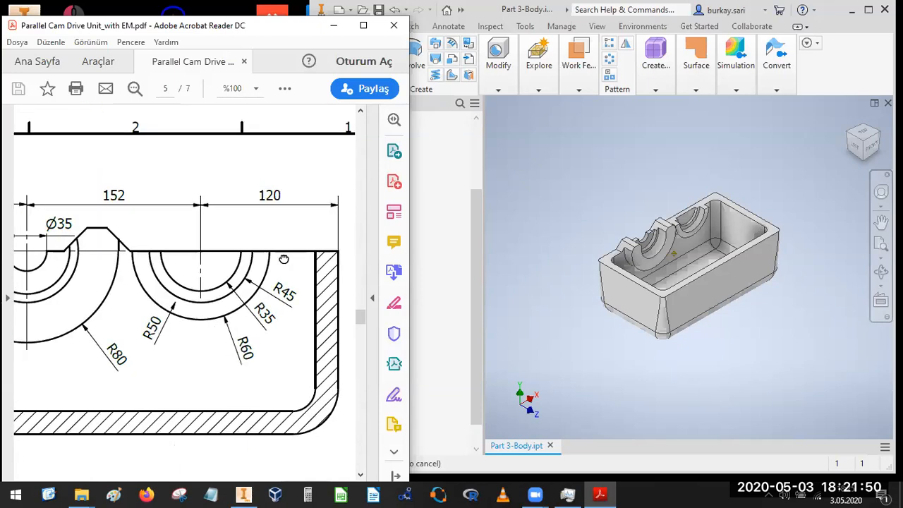
- Examine the step depths and bore diameters of both opposite-wall bosses in the drawing's top view
{"action": "left_click_drag", "start_coordinate": [67, 353], "coordinate": [296, 226]}
{"action": "left_click_drag", "start_coordinate": [87, 299], "coordinate": [273, 216]}
{"action": "left_click_drag", "start_coordinate": [42, 329], "coordinate": [306, 252]}
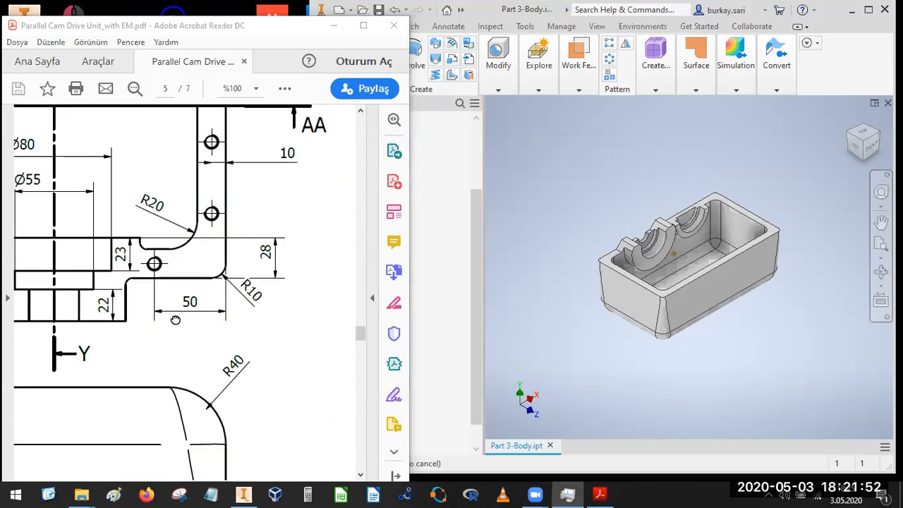
{"action": "left_click_drag", "start_coordinate": [57, 403], "coordinate": [196, 344]}
{"action": "left_click_drag", "start_coordinate": [99, 206], "coordinate": [102, 275]}
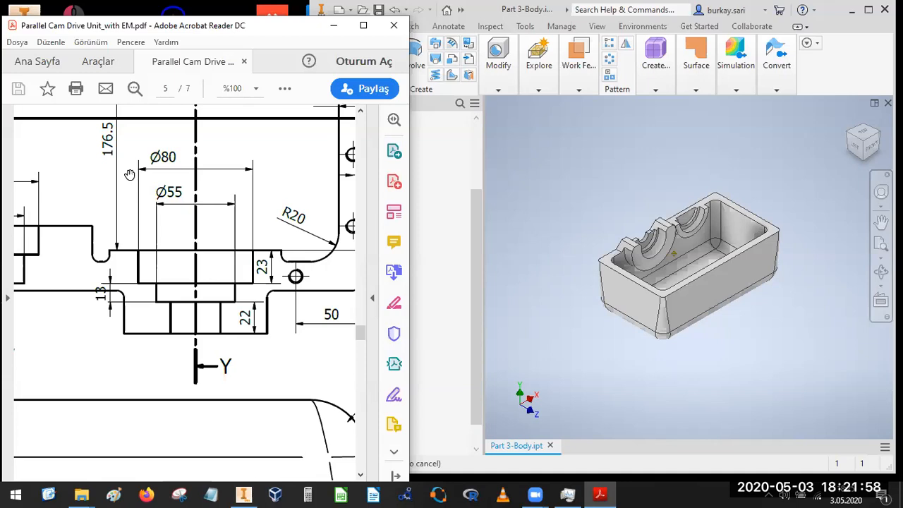
{"action": "mouse_move", "coordinate": [212, 245]}
{"action": "left_mouse_down"}
{"action": "mouse_move", "coordinate": [185, 254]}
{"action": "mouse_move", "coordinate": [294, 302]}
{"action": "mouse_move", "coordinate": [308, 350]}
{"action": "left_mouse_up"}
{"action": "left_click_drag", "start_coordinate": [179, 290], "coordinate": [231, 200]}
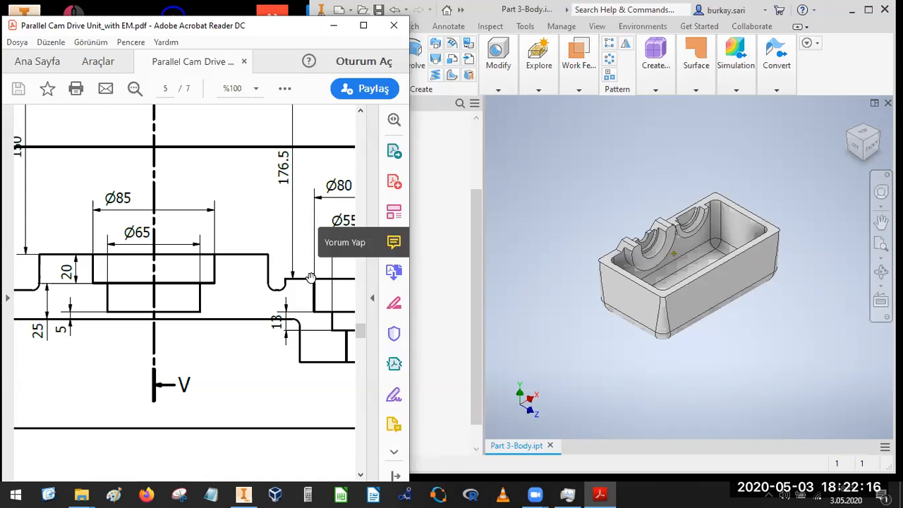
{"action": "mouse_move", "coordinate": [73, 291]}
{"action": "left_mouse_down"}
{"action": "mouse_move", "coordinate": [143, 314]}
{"action": "mouse_move", "coordinate": [124, 333]}
{"action": "left_mouse_up"}
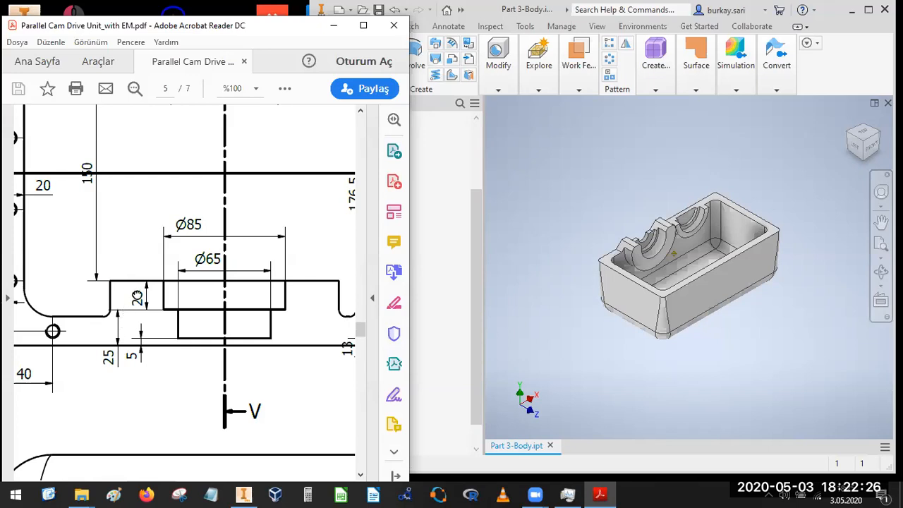
{"action": "left_click_drag", "start_coordinate": [137, 296], "coordinate": [23, 280]}
- Bring up Section W-W in the PDF drawing and rotate the page clockwise twice to turn it upside down
{"action": "scroll", "coordinate": [138, 270], "scroll_direction": "down", "scroll_amount": 2, "text": "ctrl"}
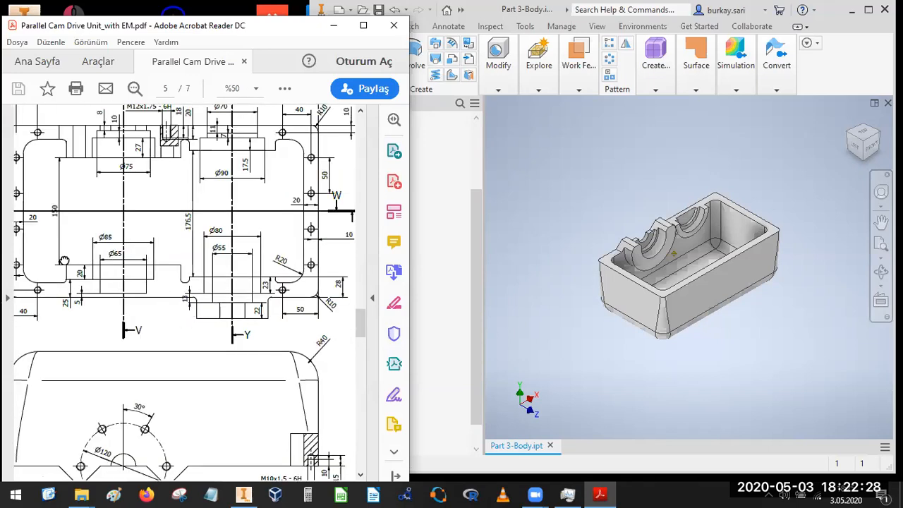
{"action": "left_click_drag", "start_coordinate": [258, 320], "coordinate": [105, 280]}
{"action": "left_click_drag", "start_coordinate": [351, 224], "coordinate": [163, 296]}
{"action": "left_click_drag", "start_coordinate": [201, 405], "coordinate": [168, 362]}
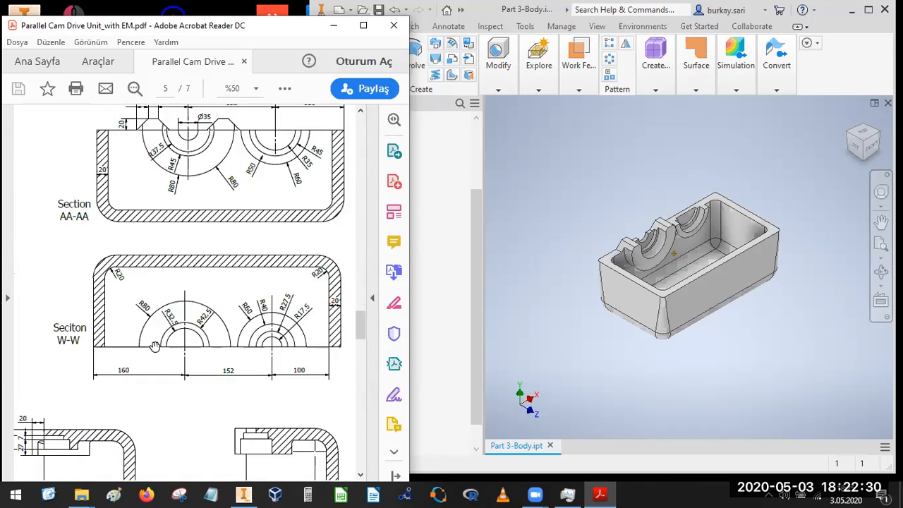
{"action": "left_click_drag", "start_coordinate": [107, 328], "coordinate": [150, 308]}
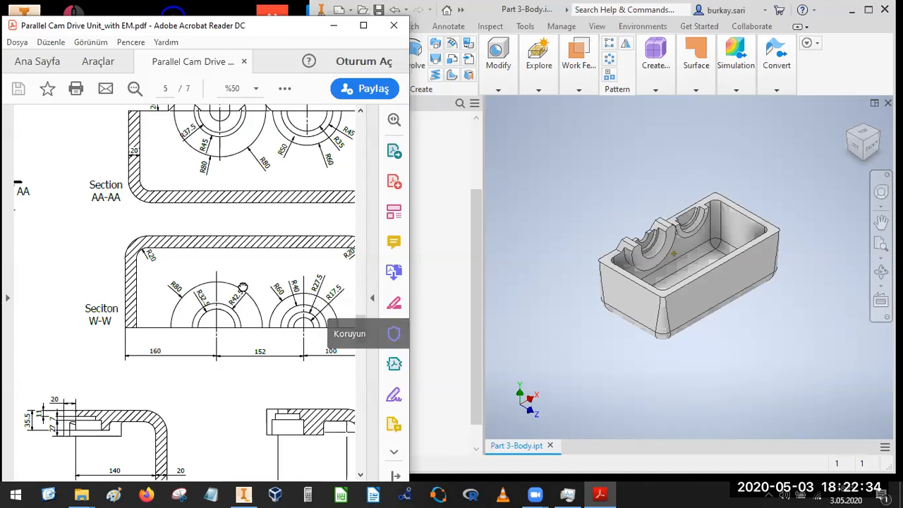
{"action": "left_click_drag", "start_coordinate": [242, 288], "coordinate": [165, 218]}
{"action": "right_click", "coordinate": [163, 220]}
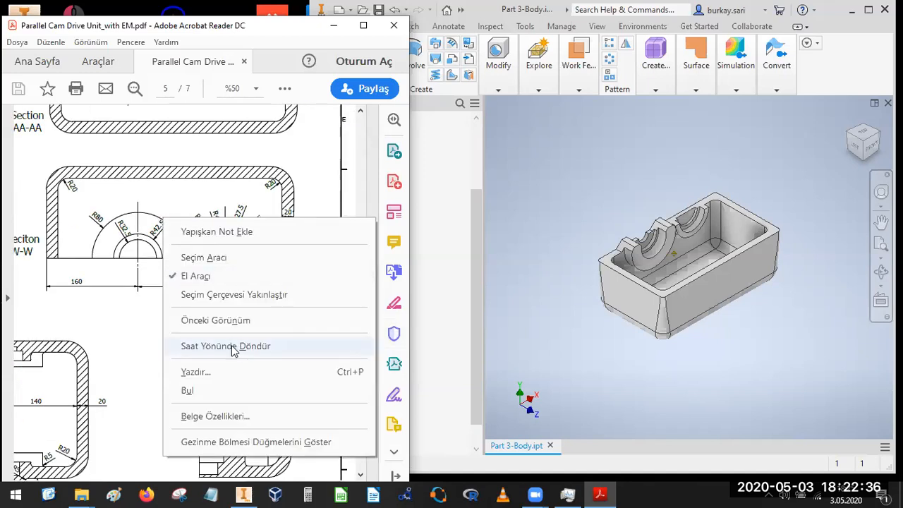
{"action": "left_click", "coordinate": [233, 346]}
{"action": "right_click", "coordinate": [197, 287]}
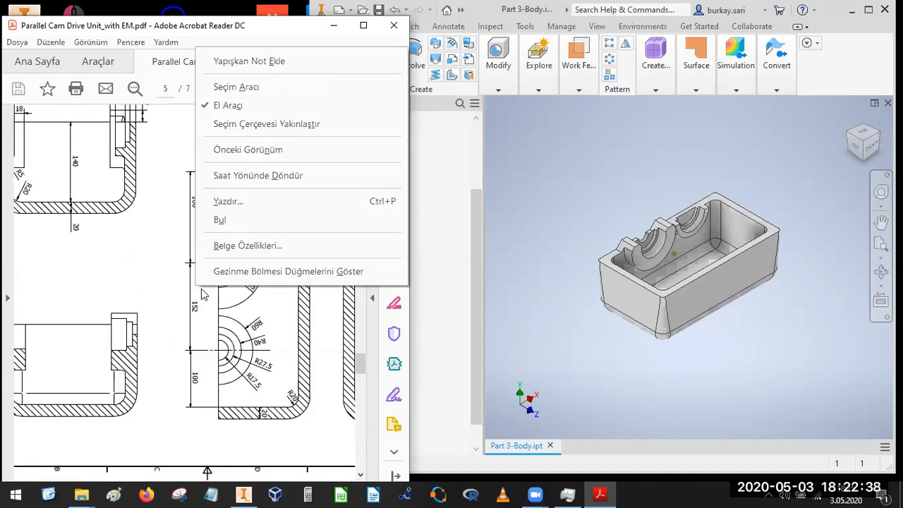
{"action": "left_click", "coordinate": [261, 176]}
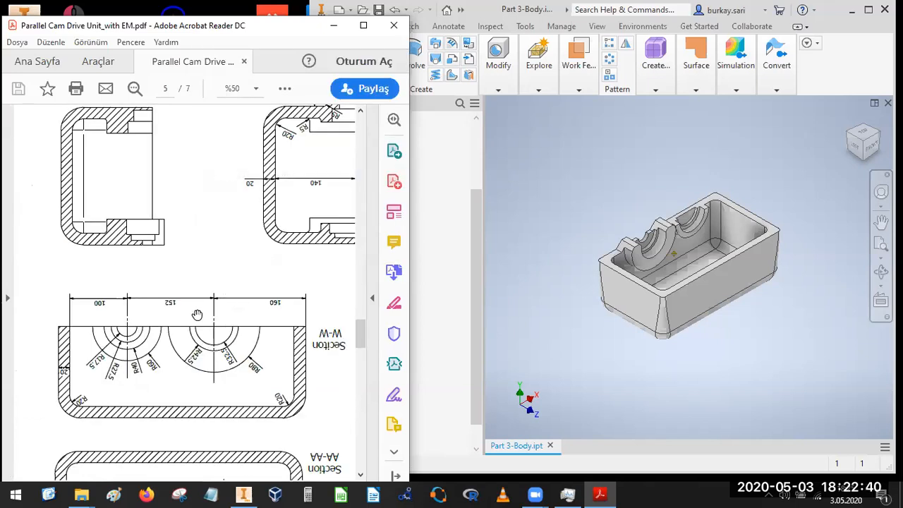
{"action": "scroll", "coordinate": [196, 314], "scroll_direction": "up", "scroll_amount": 2, "text": "ctrl"}
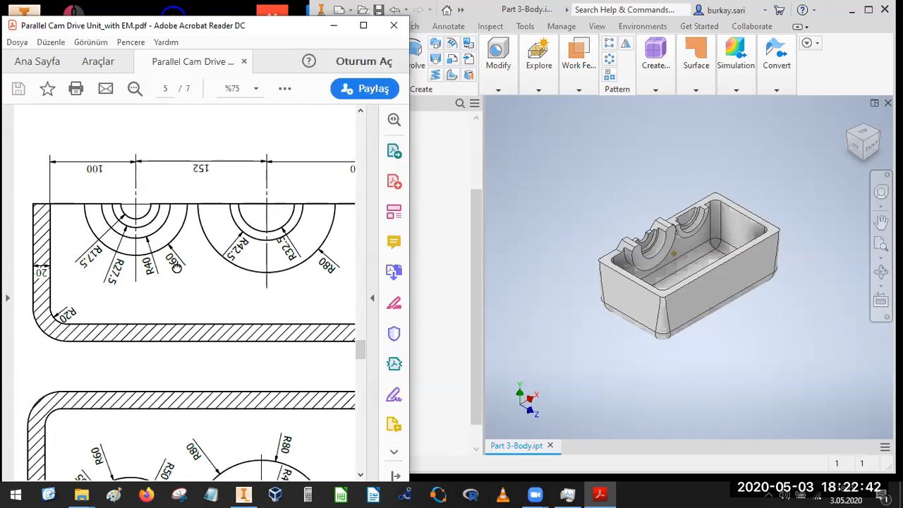
- Switch to Inventor, make the XY Plane visible and start a 2D sketch on it
{"action": "left_click", "coordinate": [624, 188]}
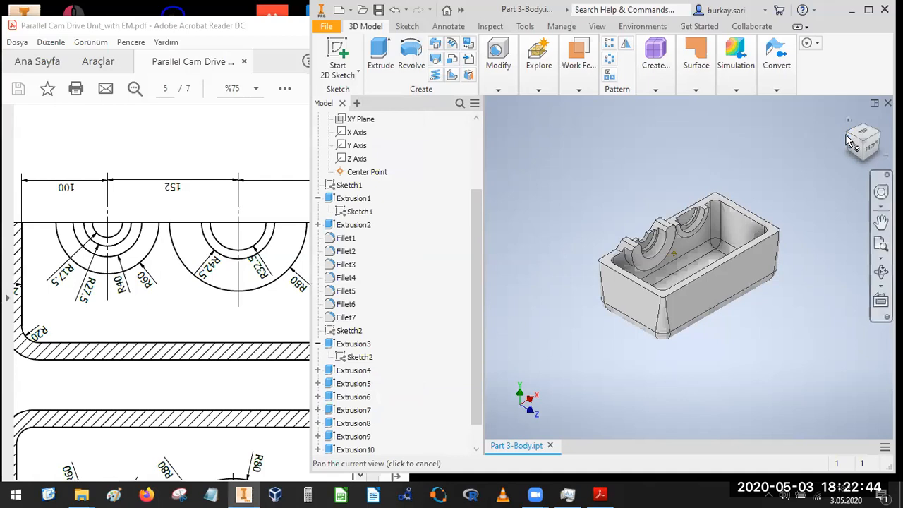
{"action": "left_click", "coordinate": [852, 140]}
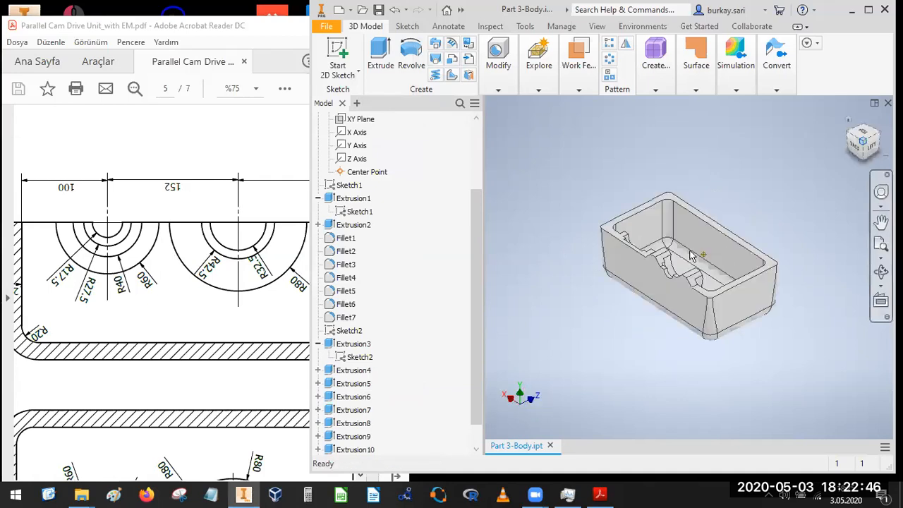
{"action": "left_click", "coordinate": [360, 118]}
{"action": "right_click", "coordinate": [360, 119]}
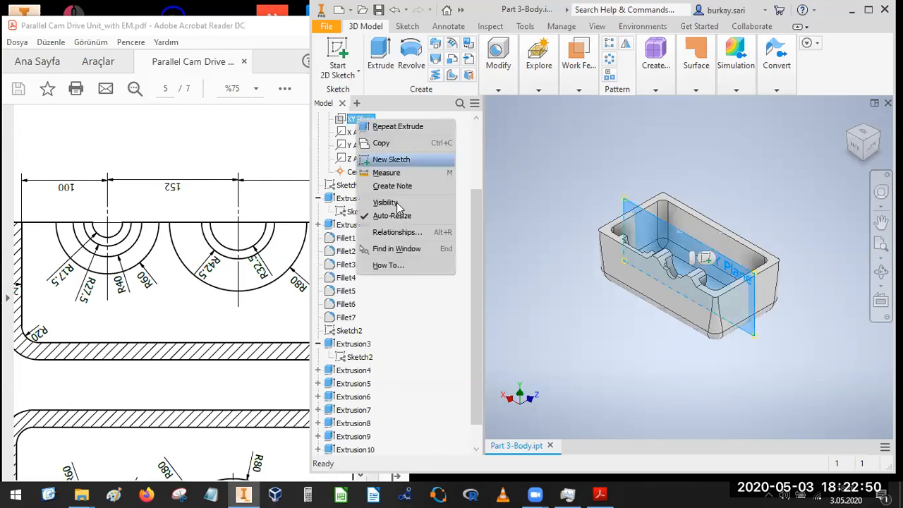
{"action": "left_click", "coordinate": [396, 202]}
{"action": "left_click", "coordinate": [333, 57]}
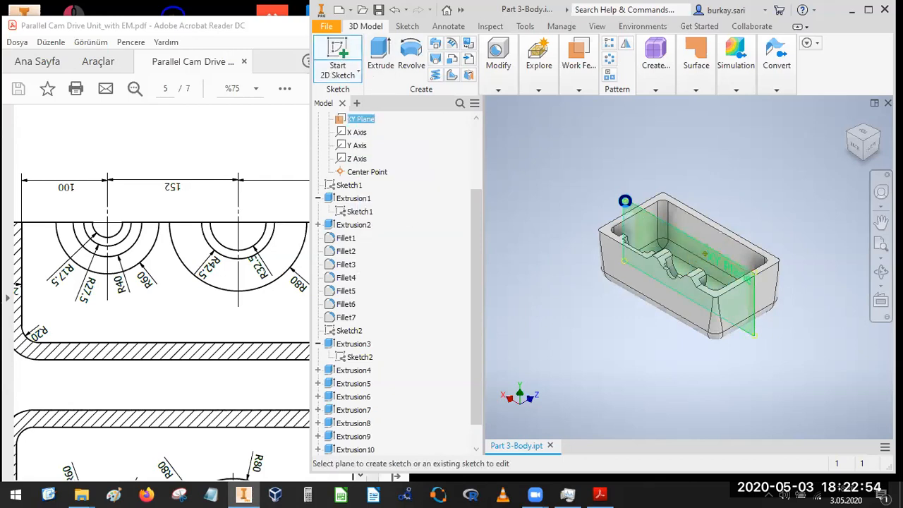
{"action": "left_click", "coordinate": [625, 205]}
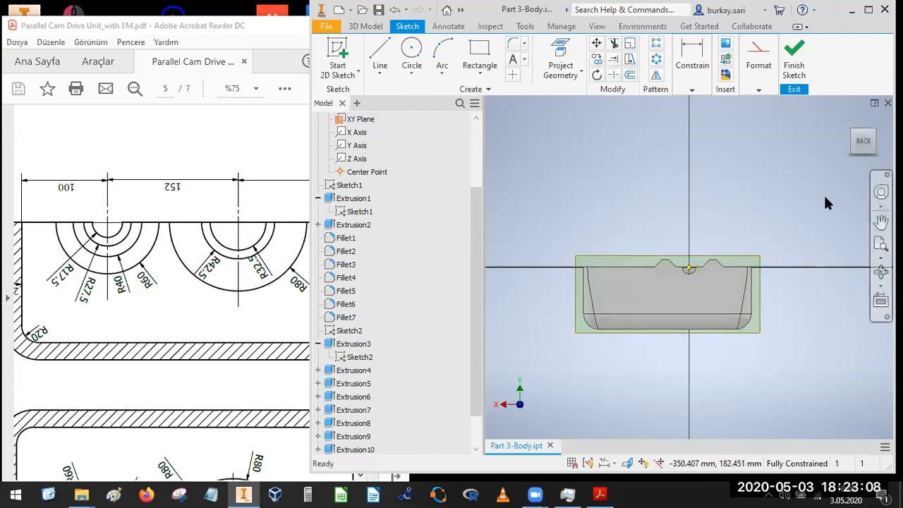
- Slice the model's graphics at the XY sketch plane
{"action": "left_click", "coordinate": [872, 138]}
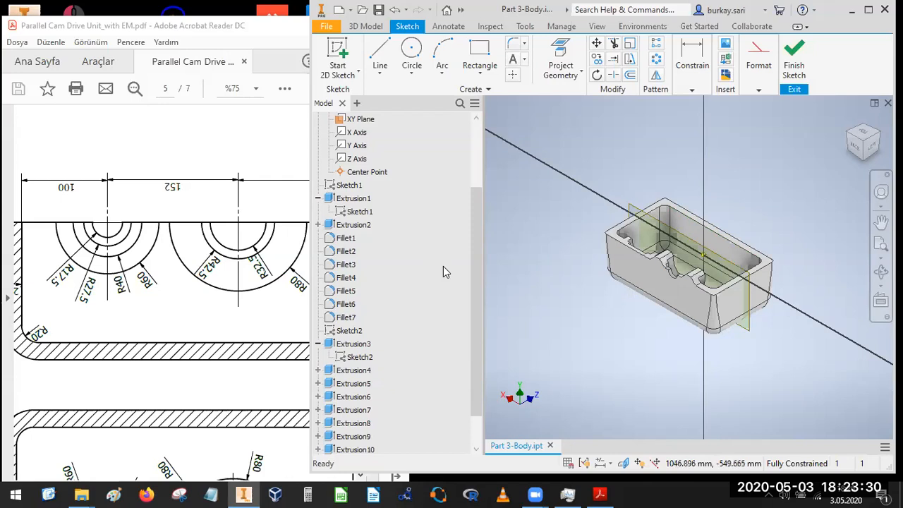
{"action": "scroll", "coordinate": [444, 264], "scroll_direction": "up", "scroll_amount": 2}
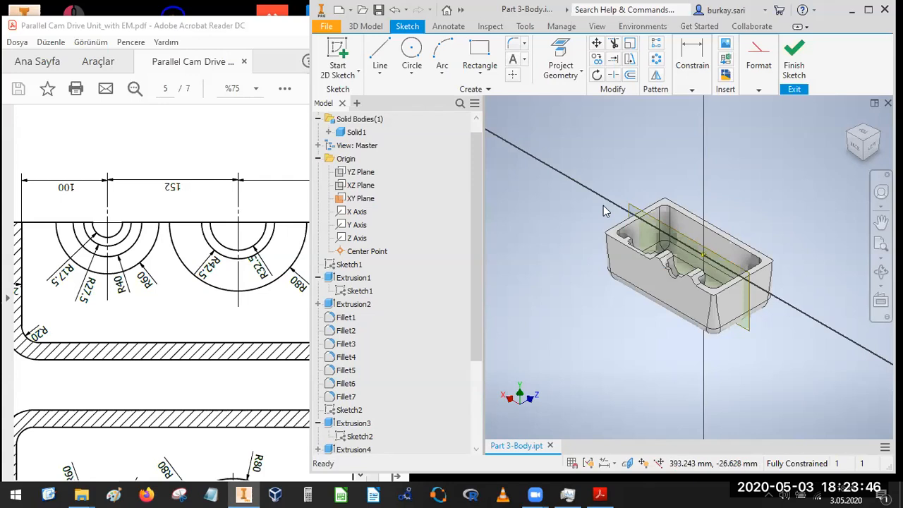
{"action": "key", "text": "F7"}
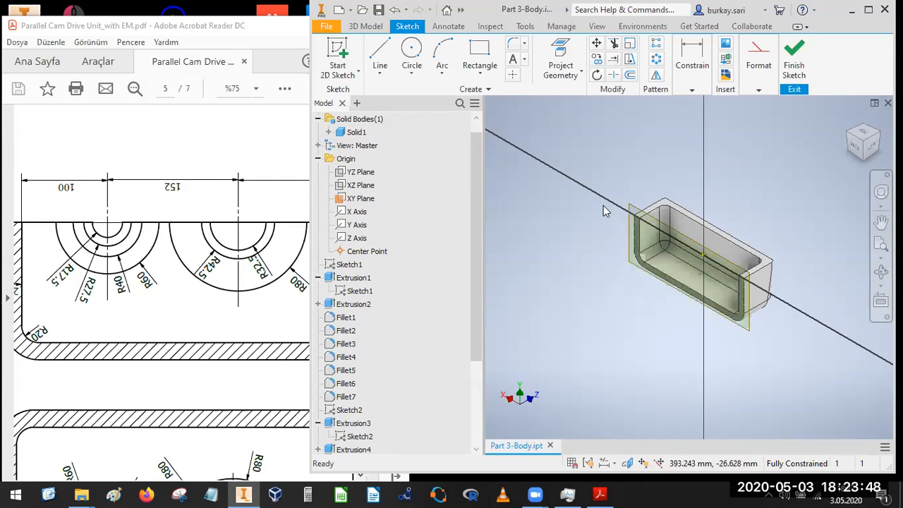
{"action": "key", "text": "F7"}
{"action": "key", "text": "F7"}
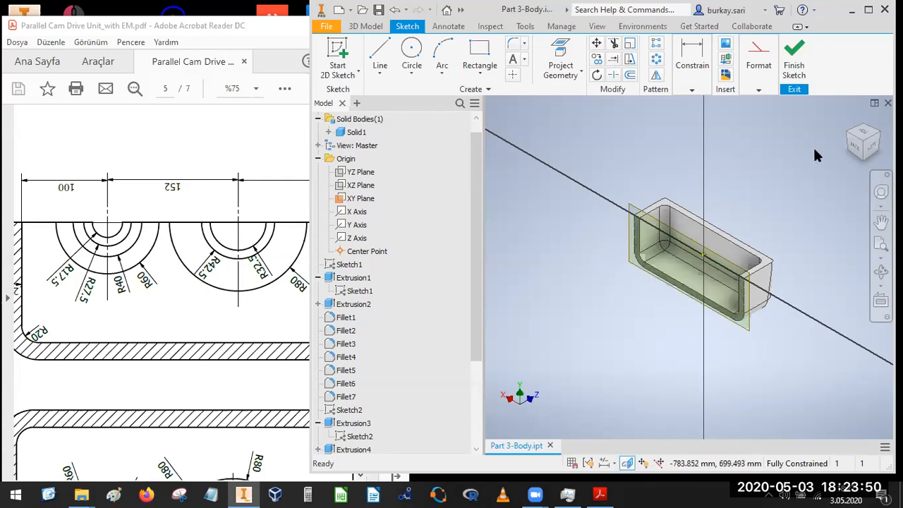
{"action": "left_click", "coordinate": [852, 144]}
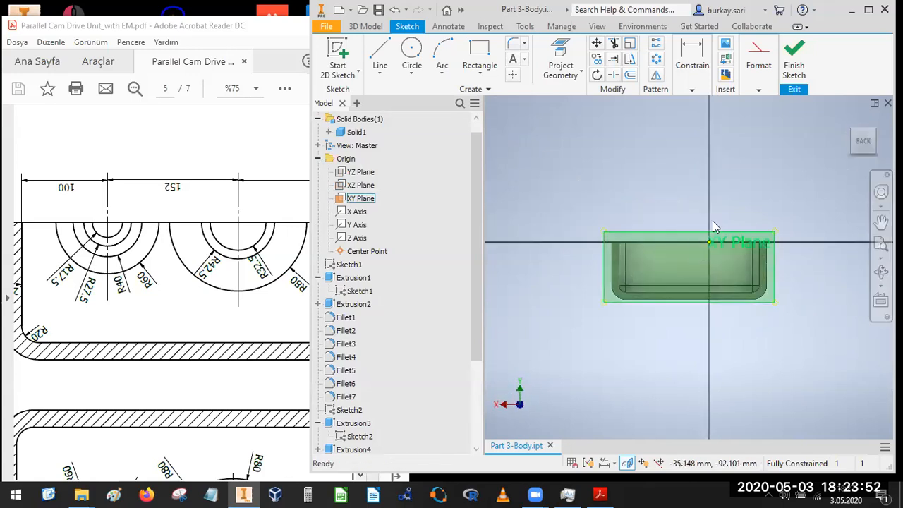
- Sketch three concentric circles centred on the origin, with the outermost about 91 mm in radius
{"action": "left_click", "coordinate": [222, 315]}
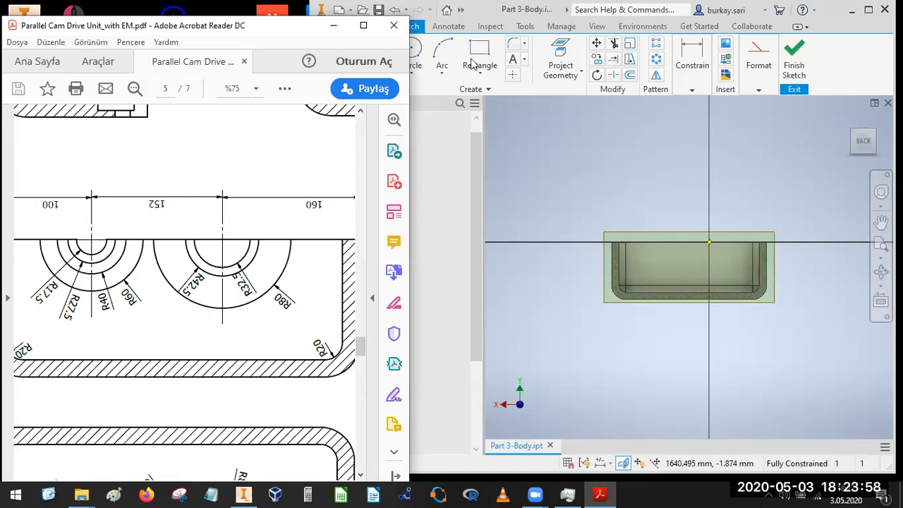
{"action": "left_click", "coordinate": [416, 57]}
{"action": "left_click", "coordinate": [709, 243]}
{"action": "left_click", "coordinate": [706, 263]}
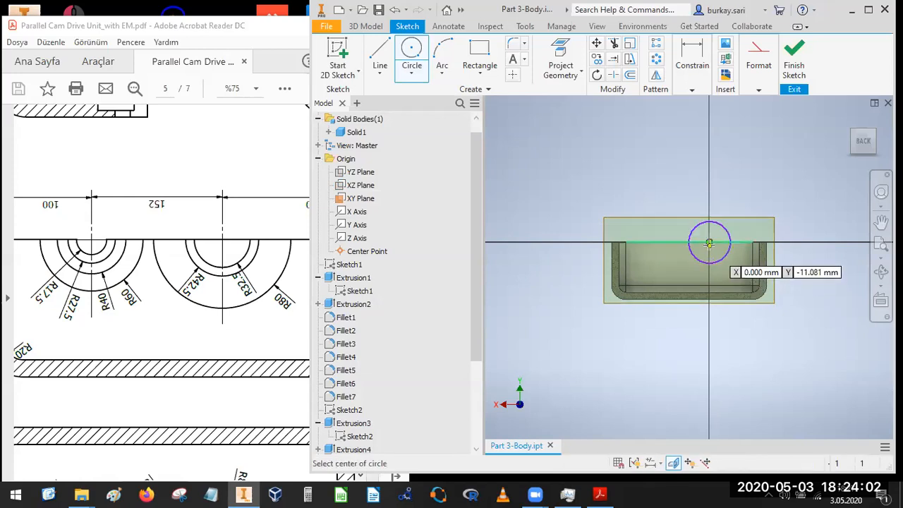
{"action": "left_click", "coordinate": [709, 242]}
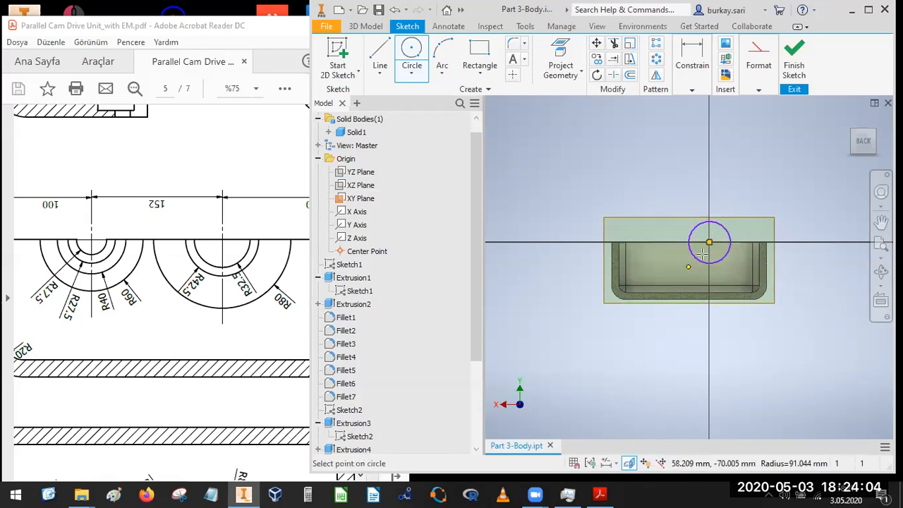
{"action": "left_click", "coordinate": [686, 266]}
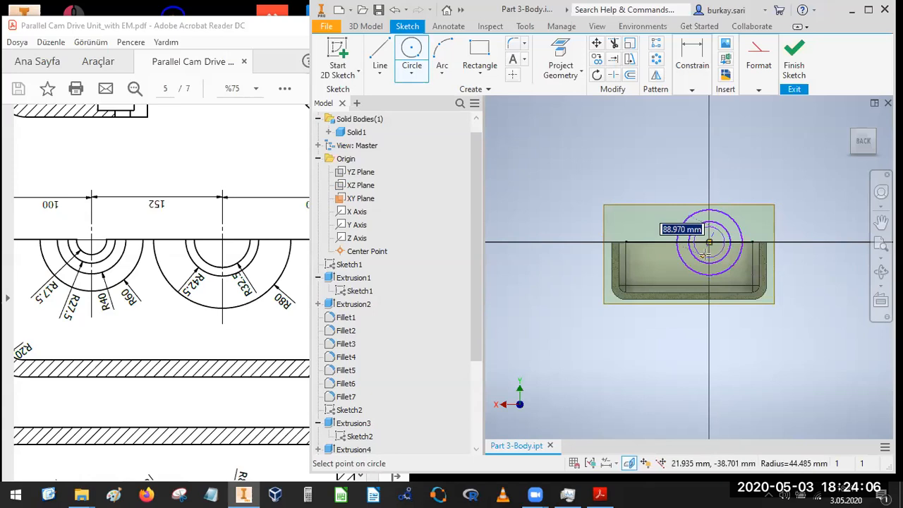
{"action": "left_click", "coordinate": [714, 250]}
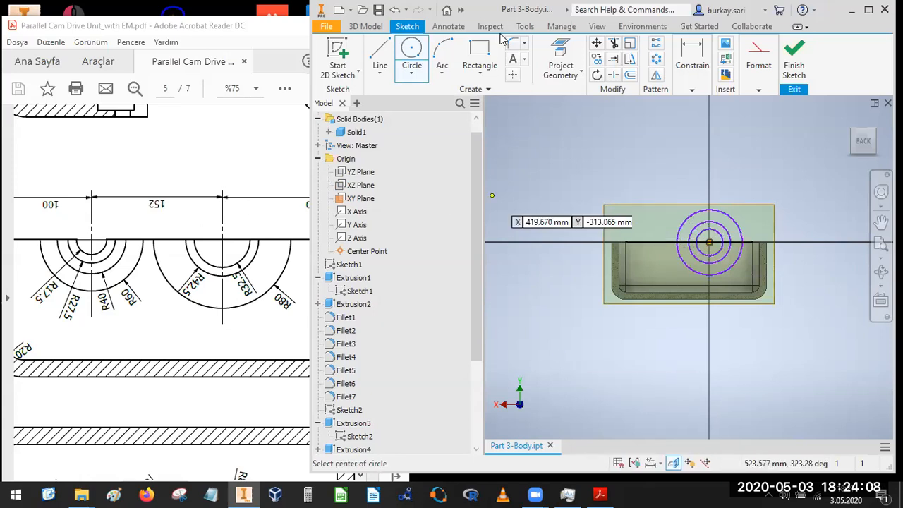
- Sketch a vertical line across the housing's top edge, about 164 mm from the circles' centre toward the positive X side
{"action": "left_click", "coordinate": [379, 53]}
{"action": "left_click", "coordinate": [651, 265]}
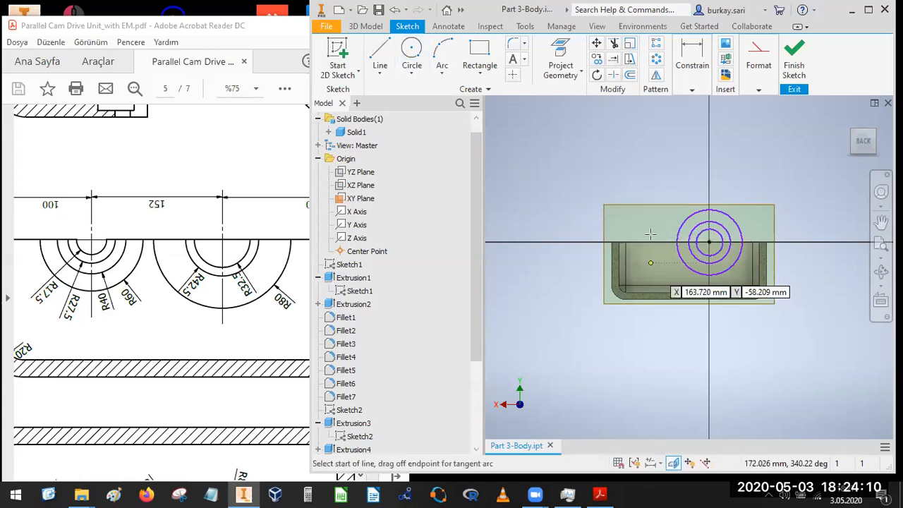
{"action": "left_click", "coordinate": [650, 209]}
{"action": "key", "text": "Escape"}
- Dimension the vertical line's distance from the circles' centre as 152 mm
{"action": "left_click", "coordinate": [692, 67]}
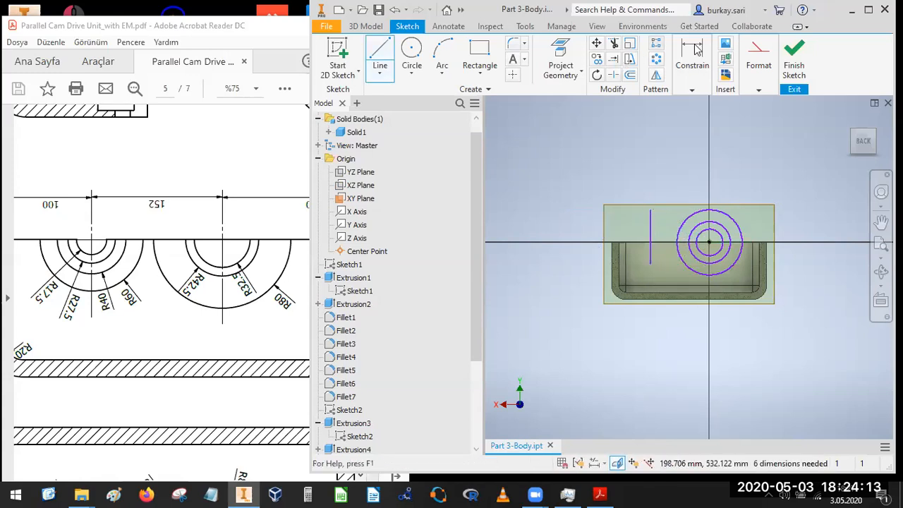
{"action": "left_click", "coordinate": [651, 237]}
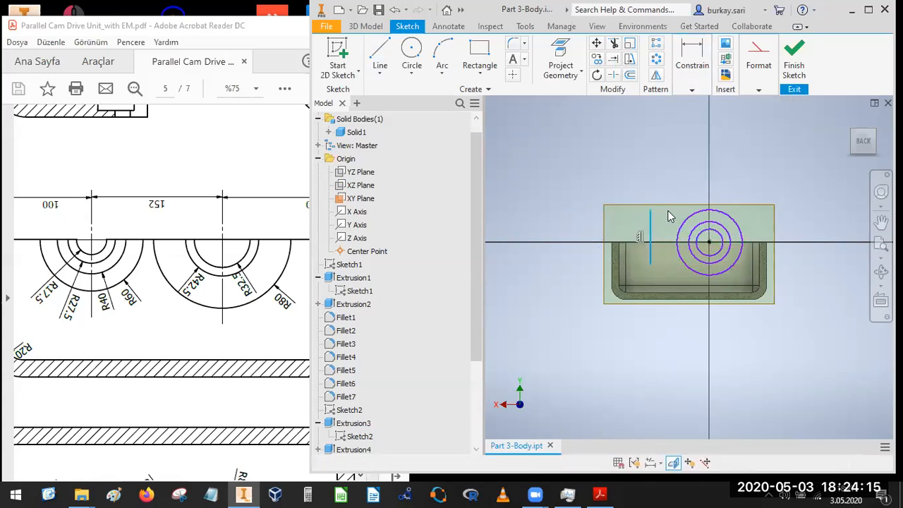
{"action": "left_click", "coordinate": [690, 67]}
{"action": "left_click", "coordinate": [687, 113]}
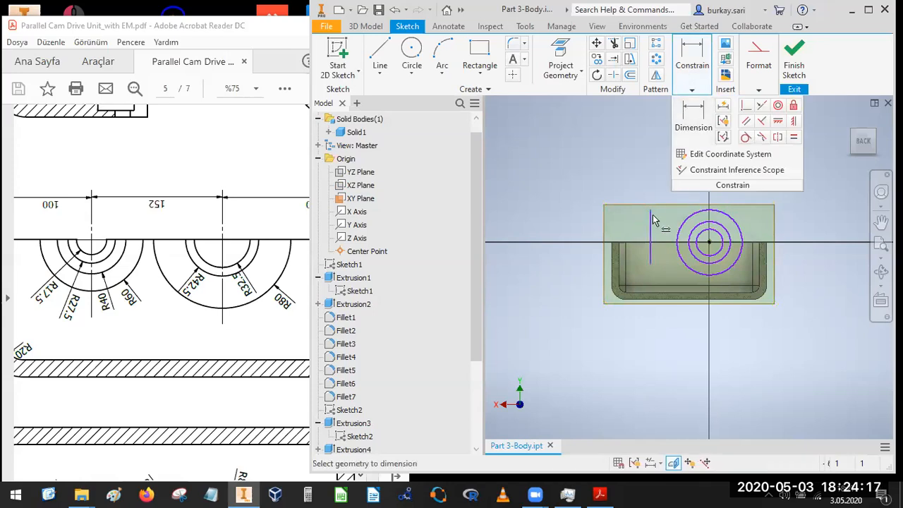
{"action": "left_click", "coordinate": [709, 243]}
{"action": "left_click", "coordinate": [692, 196]}
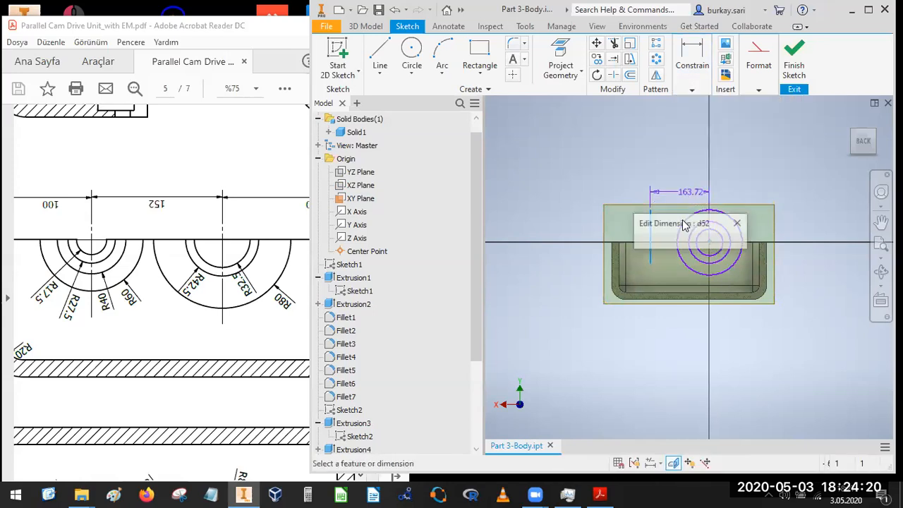
{"action": "type", "text": "152"}
{"action": "key", "text": "Return"}
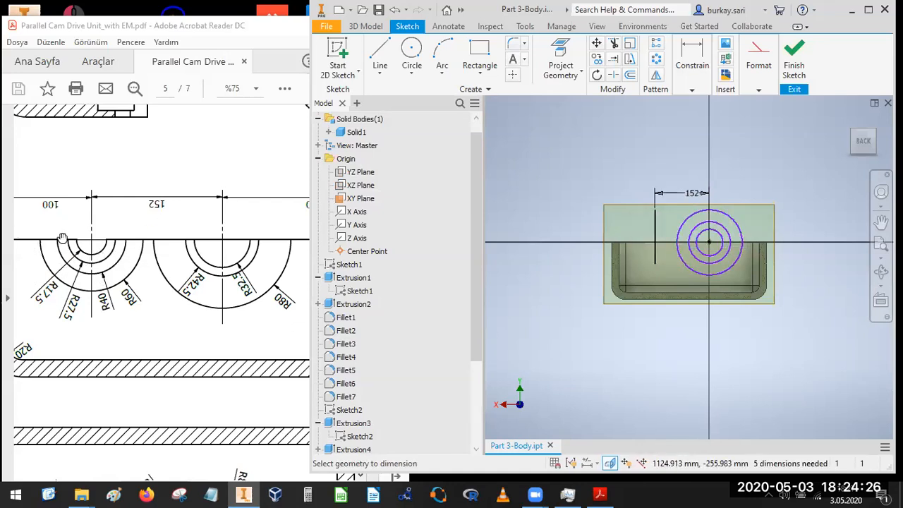
- Check the circle sketch on the housing in the home view and reopen the sketch for editing
{"action": "key", "text": "Escape"}
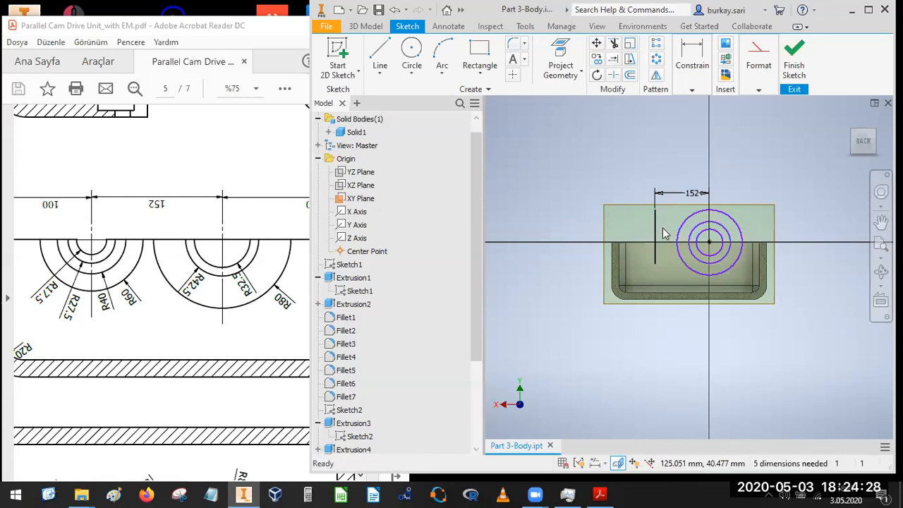
{"action": "key", "text": "F6"}
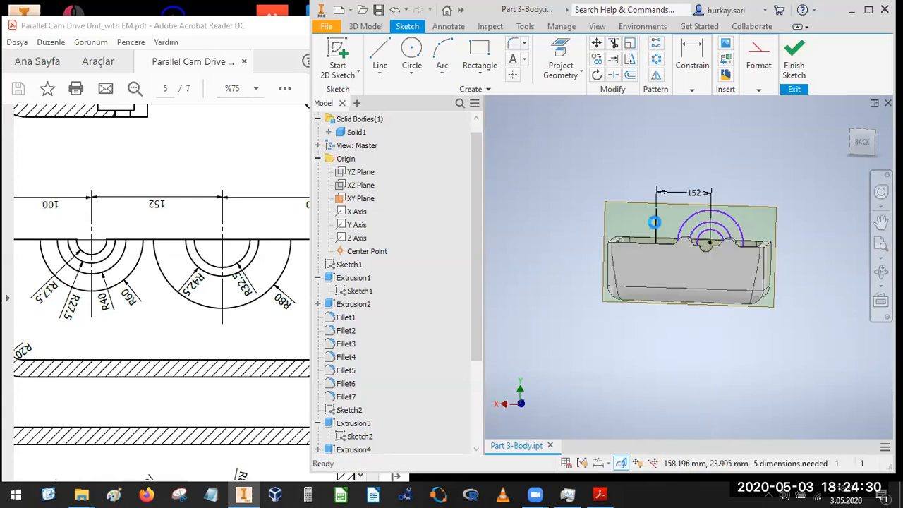
{"action": "left_click", "coordinate": [794, 60]}
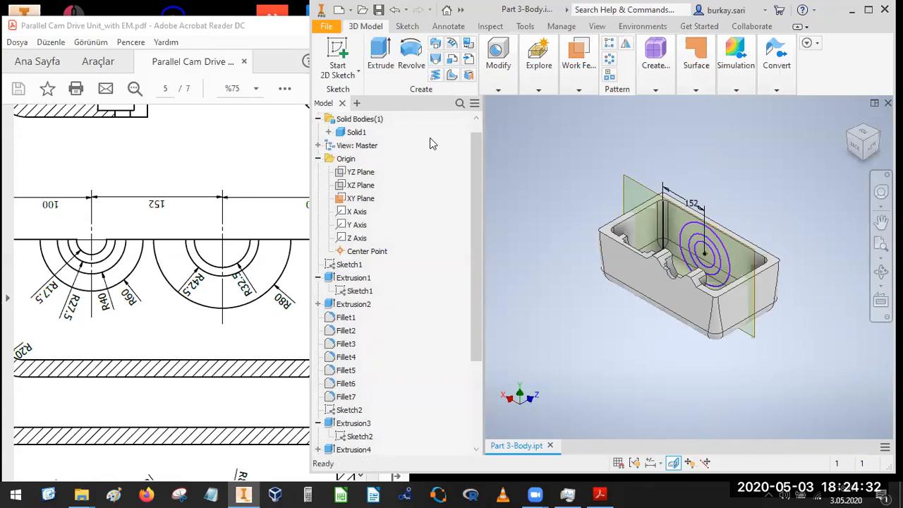
{"action": "scroll", "coordinate": [381, 404], "scroll_direction": "down", "scroll_amount": 3}
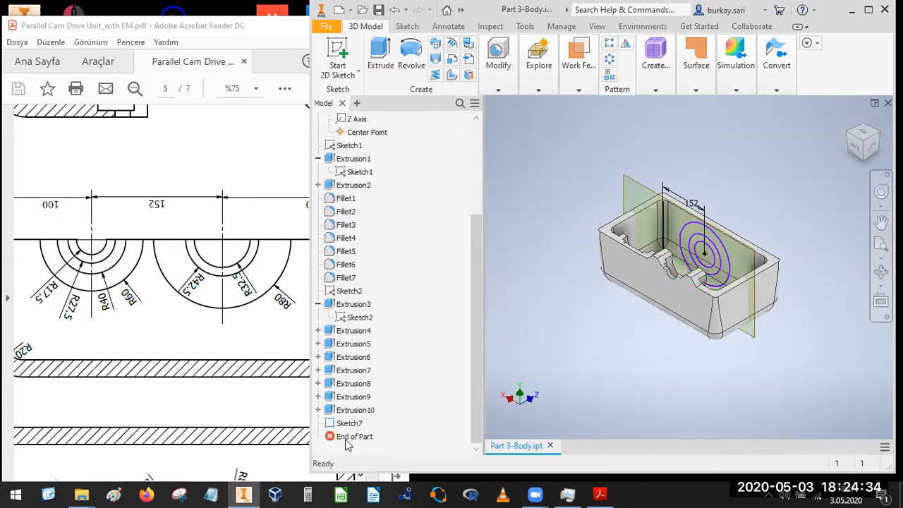
{"action": "left_click", "coordinate": [349, 423]}
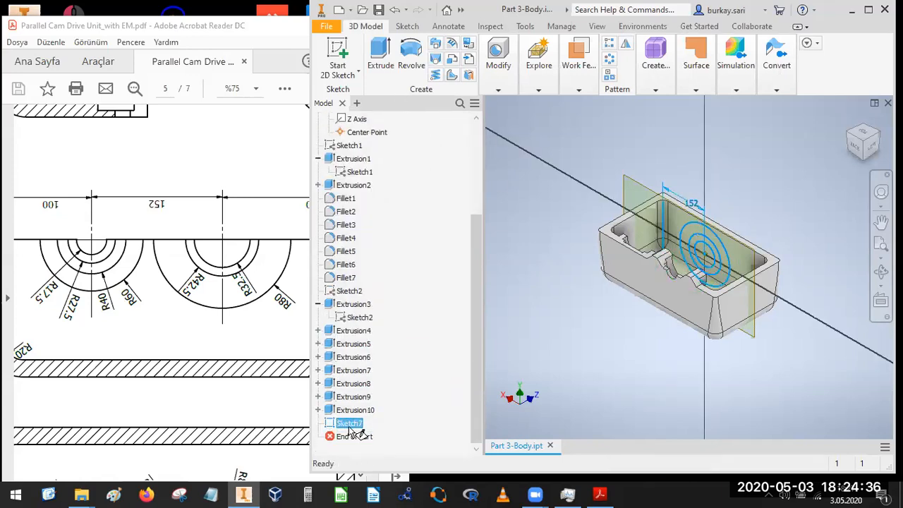
{"action": "double_click", "coordinate": [350, 425]}
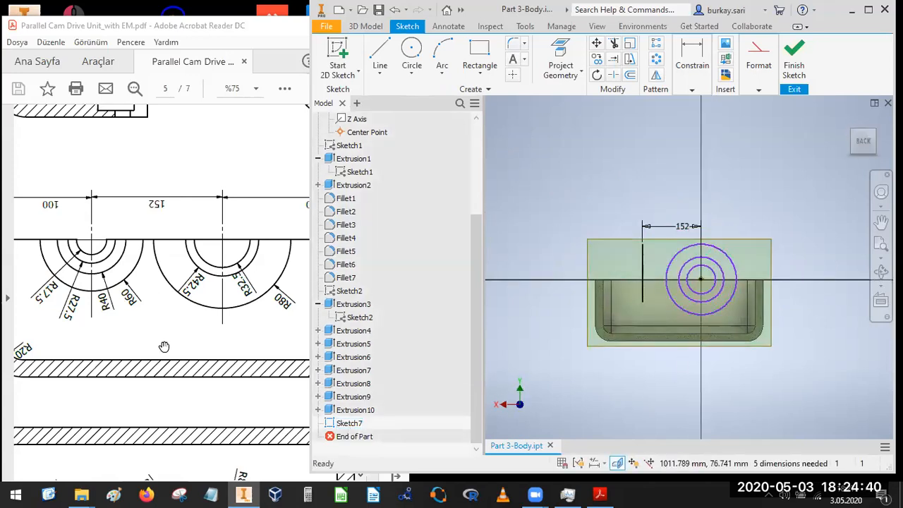
- Dimension the outermost of the concentric circles at the origin with a radius of 80 mm
{"action": "left_click", "coordinate": [691, 90]}
{"action": "left_click", "coordinate": [693, 111]}
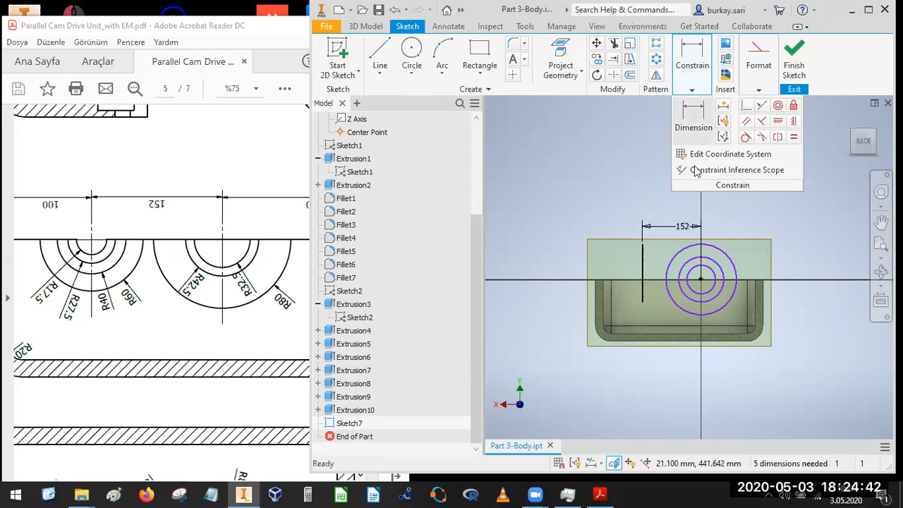
{"action": "left_click", "coordinate": [729, 296]}
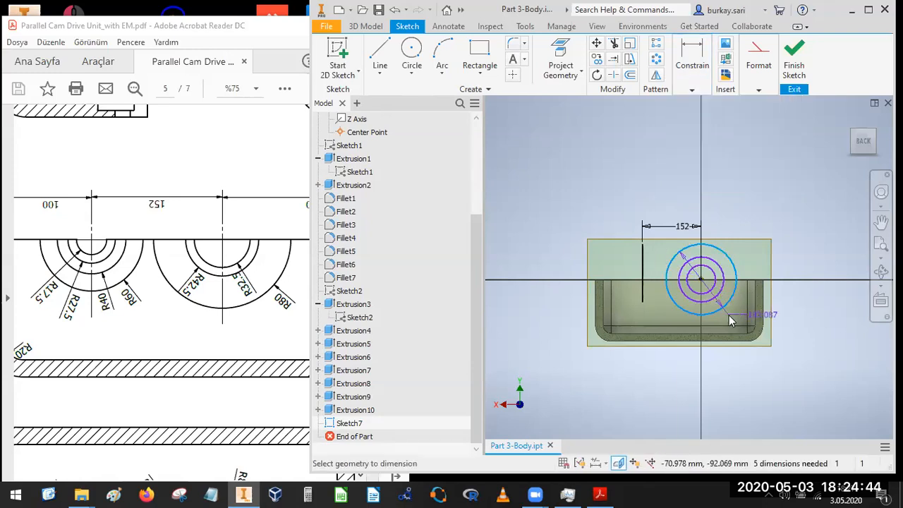
{"action": "right_click", "coordinate": [729, 315]}
{"action": "left_click", "coordinate": [797, 374]}
{"action": "left_click", "coordinate": [736, 314]}
{"action": "type", "text": "80"}
{"action": "key", "text": "Return"}
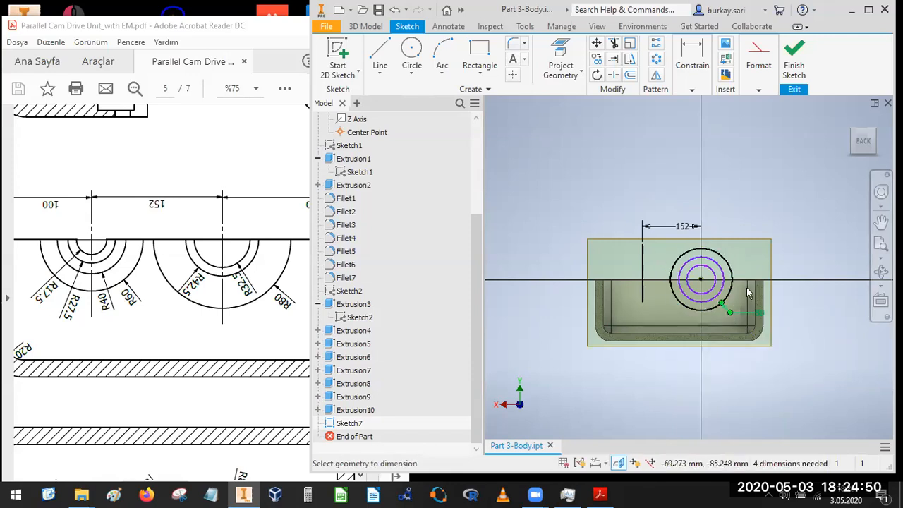
- Dimension the middle circle at the origin with a radius of 42.5 mm
{"action": "scroll", "coordinate": [723, 313], "scroll_direction": "up", "scroll_amount": 3}
{"action": "left_click", "coordinate": [705, 313]}
{"action": "right_click", "coordinate": [633, 351]}
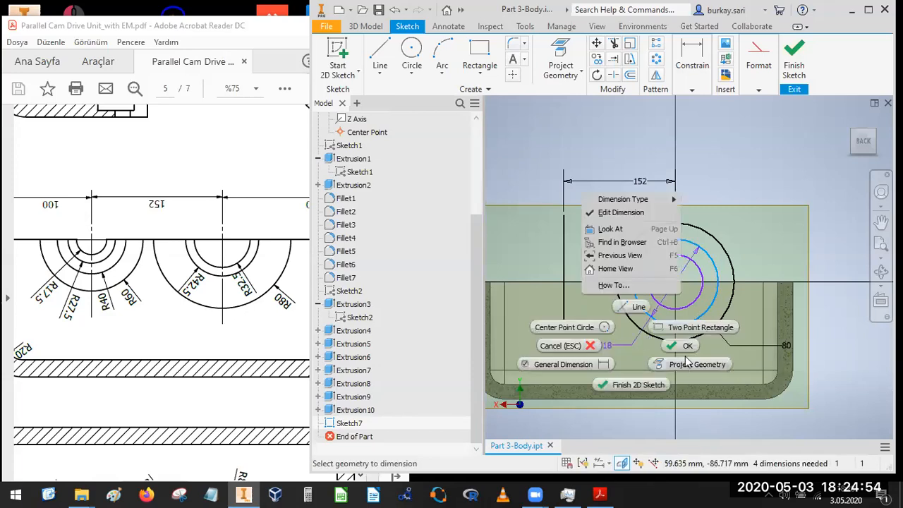
{"action": "mouse_move", "coordinate": [635, 200]}
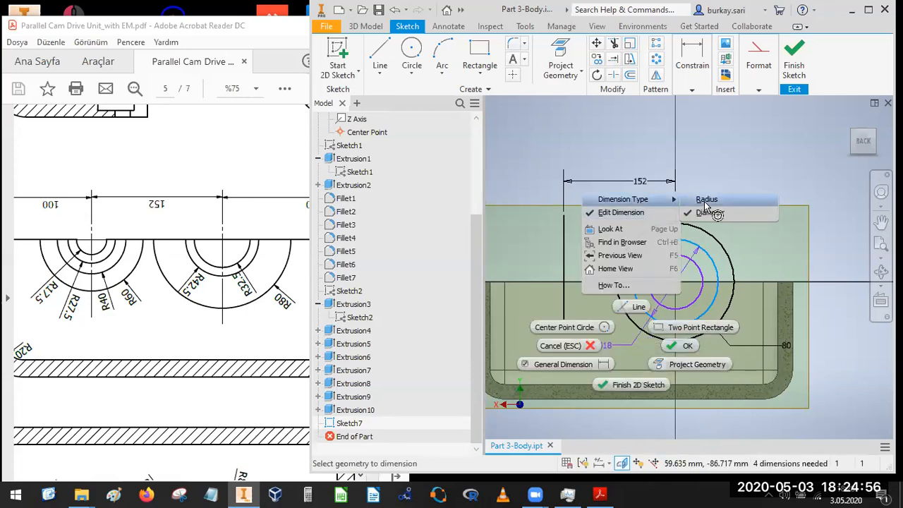
{"action": "left_click", "coordinate": [706, 200]}
{"action": "left_click", "coordinate": [593, 351]}
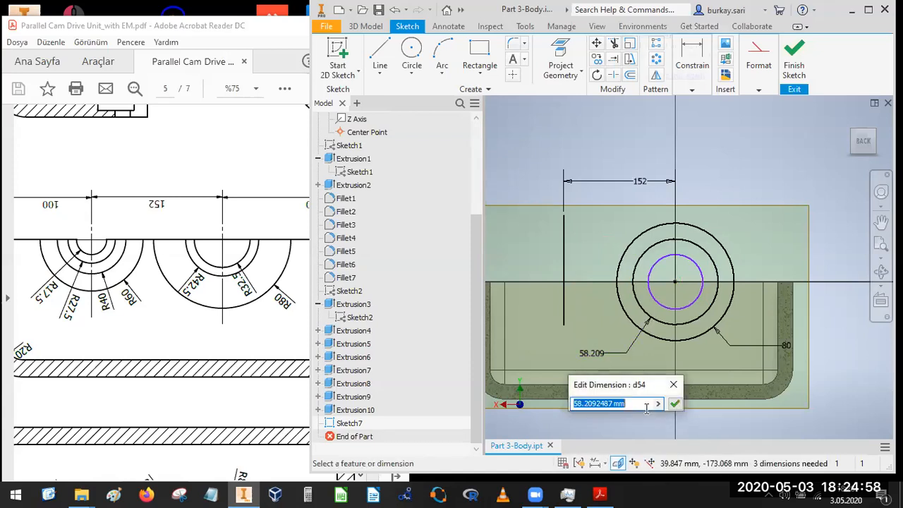
{"action": "type", "text": "4"}
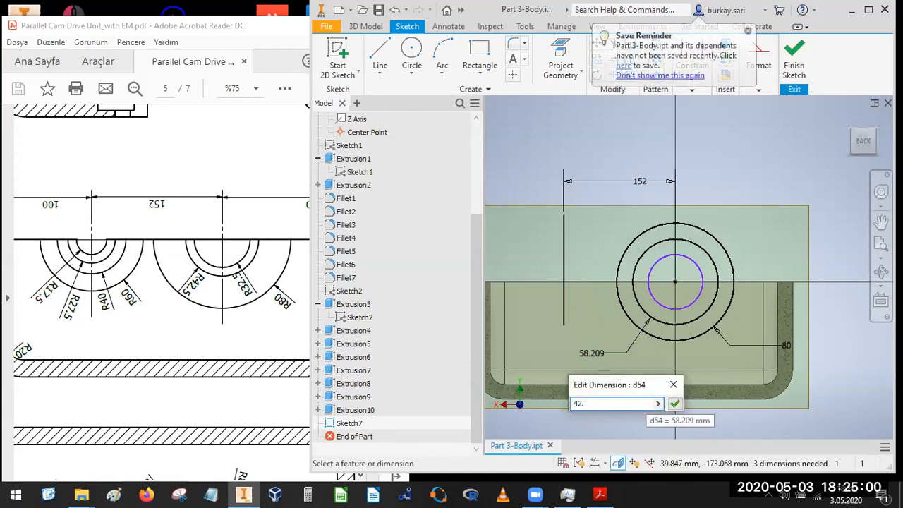
{"action": "key", "text": "Return"}
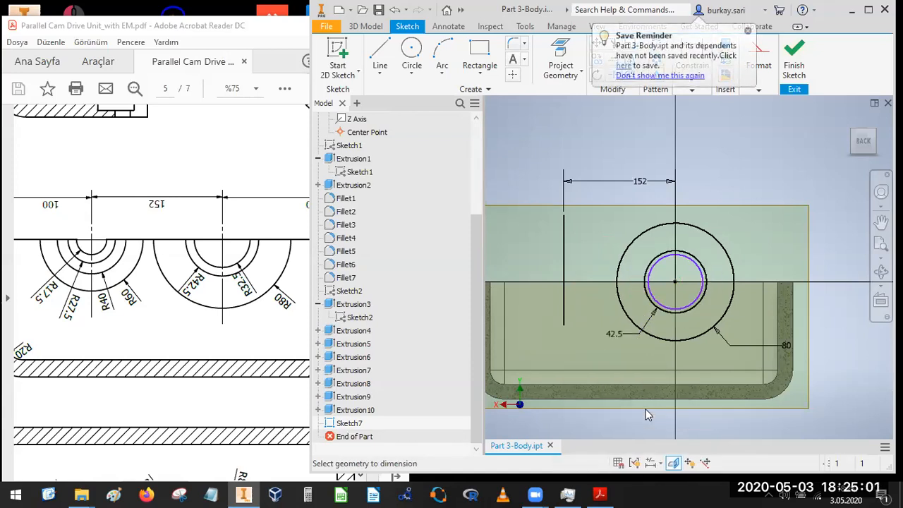
- Dimension the innermost circle at the origin with a radius of 32.5 mm
{"action": "scroll", "coordinate": [691, 311], "scroll_direction": "down", "scroll_amount": 3}
{"action": "left_click", "coordinate": [682, 306]}
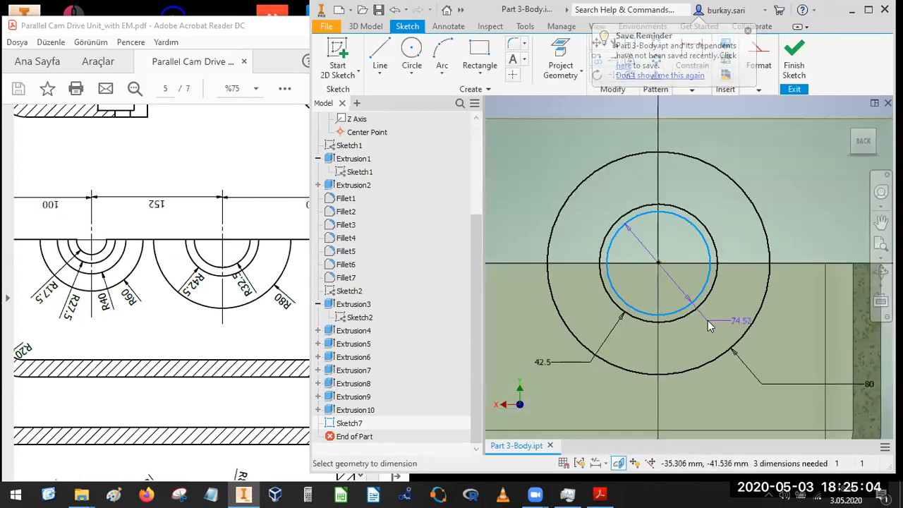
{"action": "right_click", "coordinate": [709, 323]}
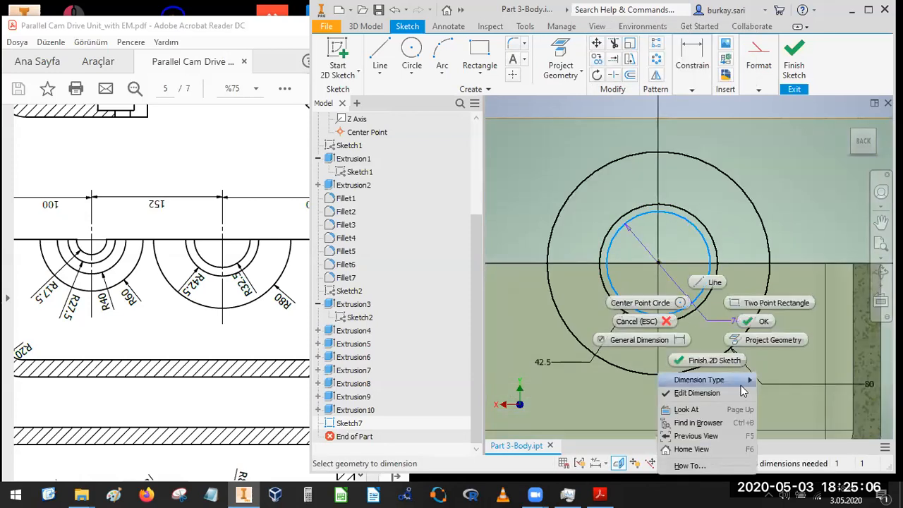
{"action": "mouse_move", "coordinate": [744, 384]}
{"action": "left_click", "coordinate": [775, 375]}
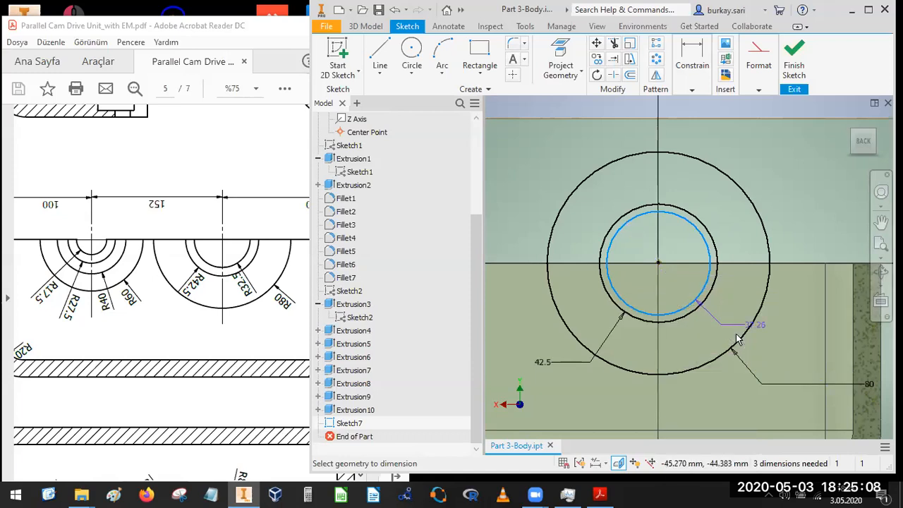
{"action": "left_click", "coordinate": [728, 371]}
{"action": "type", "text": "32.5"}
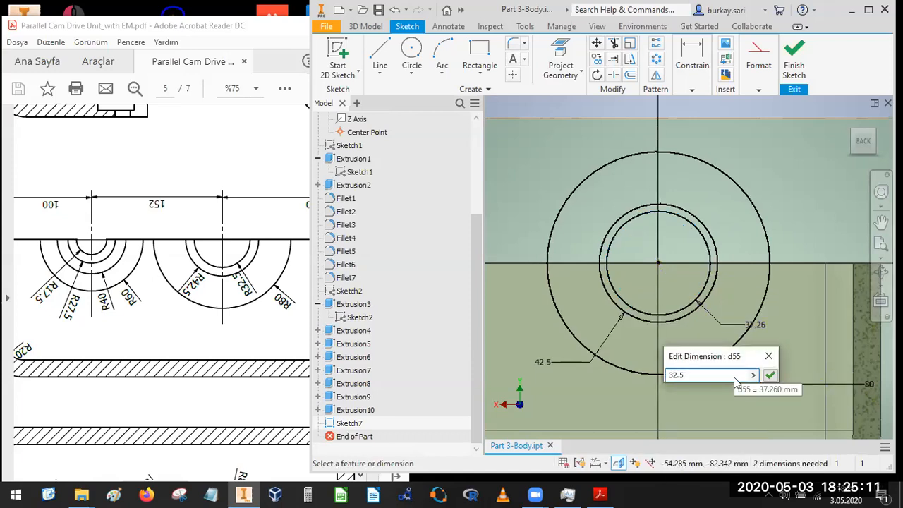
{"action": "key", "text": "Return"}
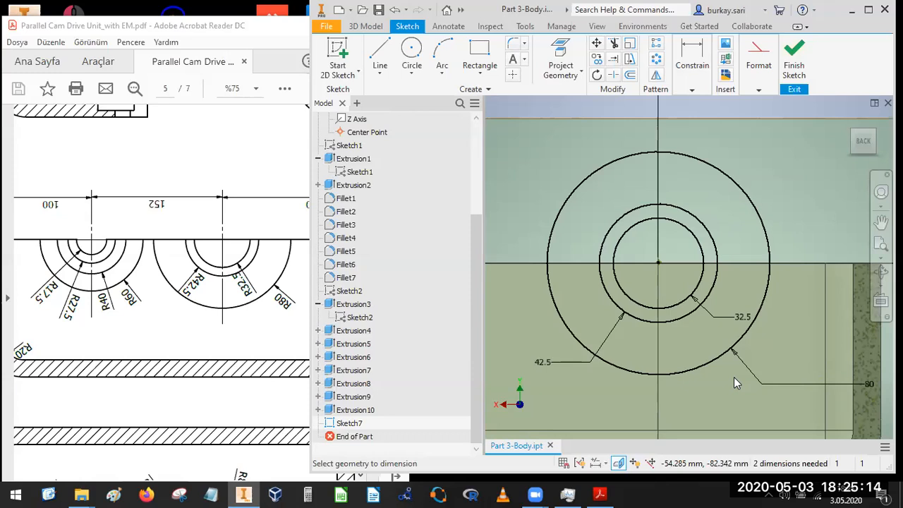
- Convert the vertical line 152 mm from the origin to construction geometry and project the housing's top edge into the sketch
{"action": "scroll", "coordinate": [667, 291], "scroll_direction": "up", "scroll_amount": 3}
{"action": "middle_click_drag", "start_coordinate": [668, 288], "coordinate": [790, 265]}
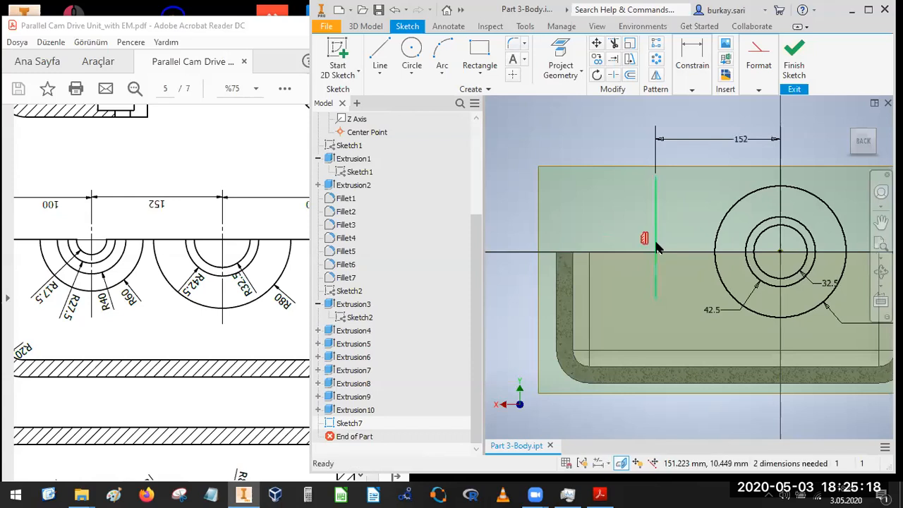
{"action": "right_click", "coordinate": [655, 245]}
{"action": "left_click", "coordinate": [717, 122]}
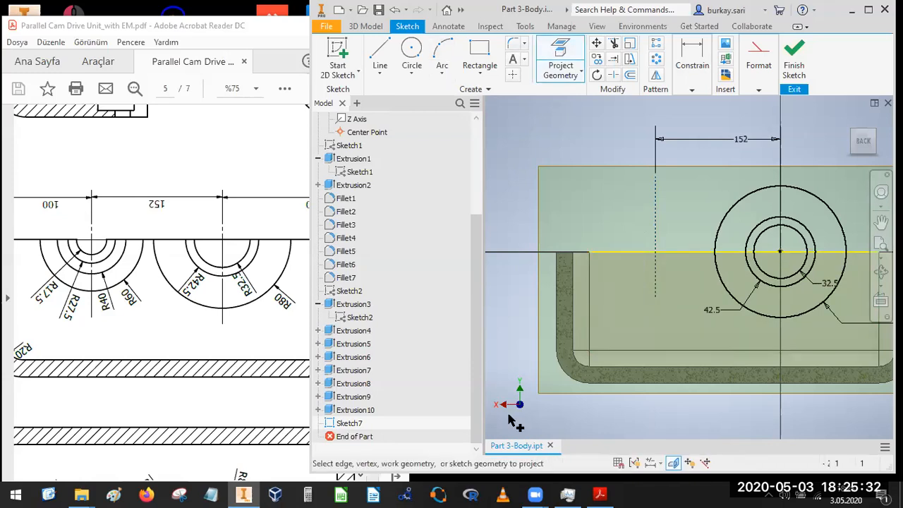
{"action": "key", "text": "Escape"}
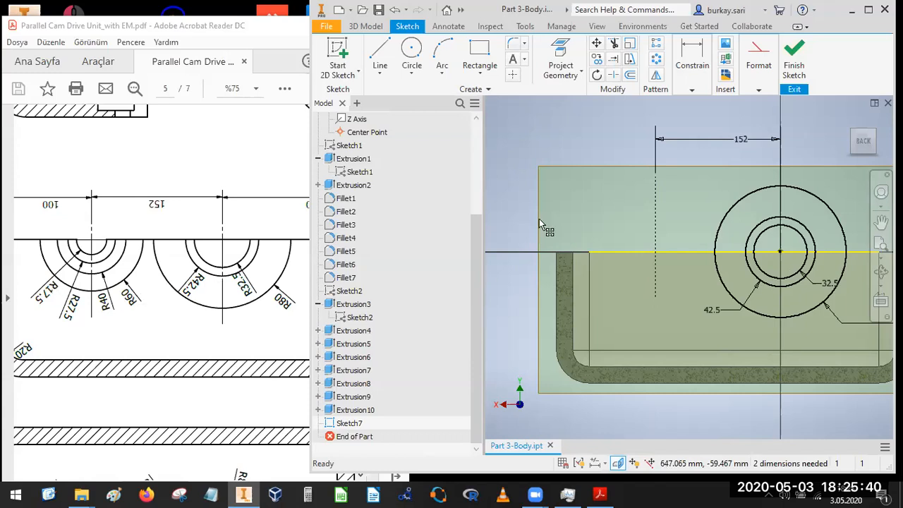
{"action": "type", "text": "c"}
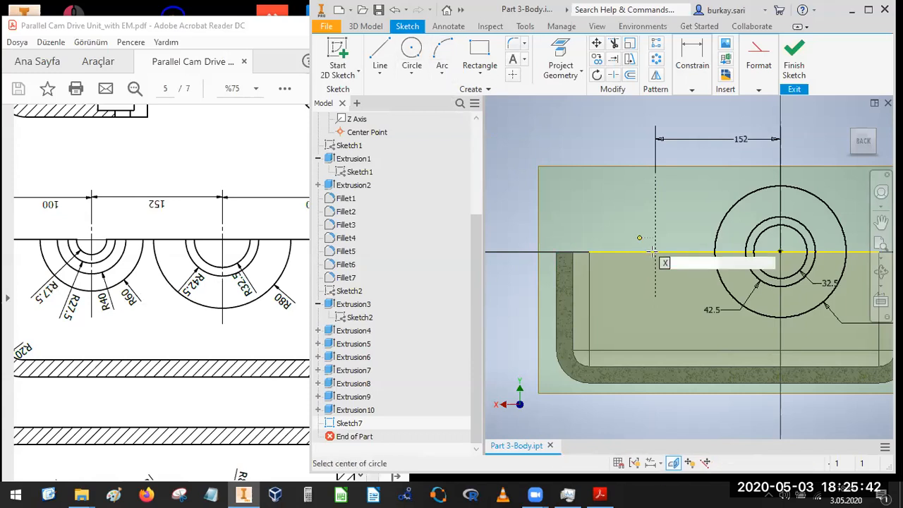
{"action": "type", "text": "152"}
{"action": "key", "text": "Return"}
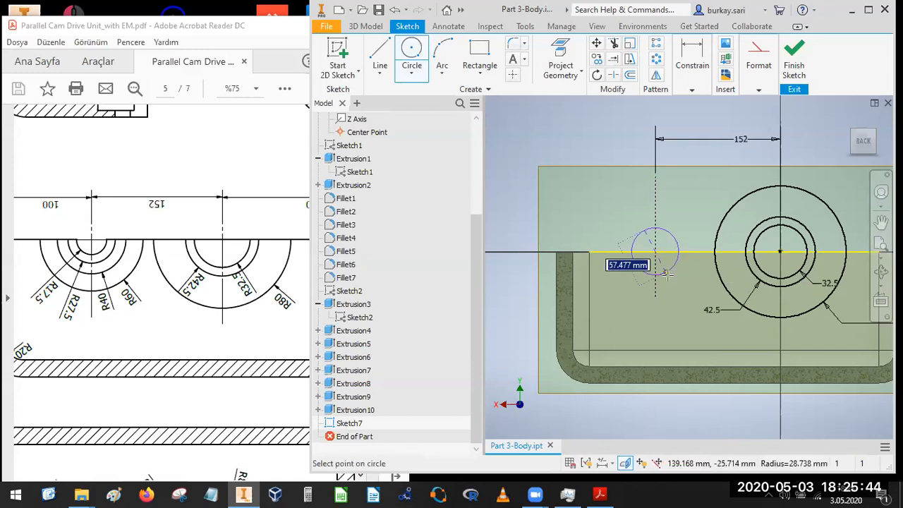
{"action": "key", "text": "Escape"}
{"action": "key", "text": "Escape"}
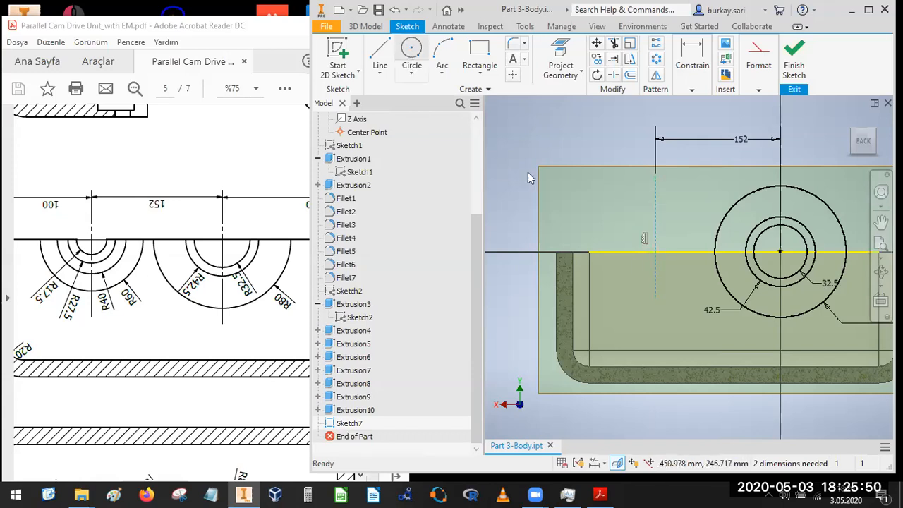
- Sketch a circle about 89 mm in diameter centred where the construction line crosses the projected top edge
{"action": "left_click", "coordinate": [655, 252]}
{"action": "left_click", "coordinate": [635, 282]}
{"action": "key", "text": "Escape"}
- Dimension the circle on the construction line with a radius of 60 mm
{"action": "left_click", "coordinate": [692, 57]}
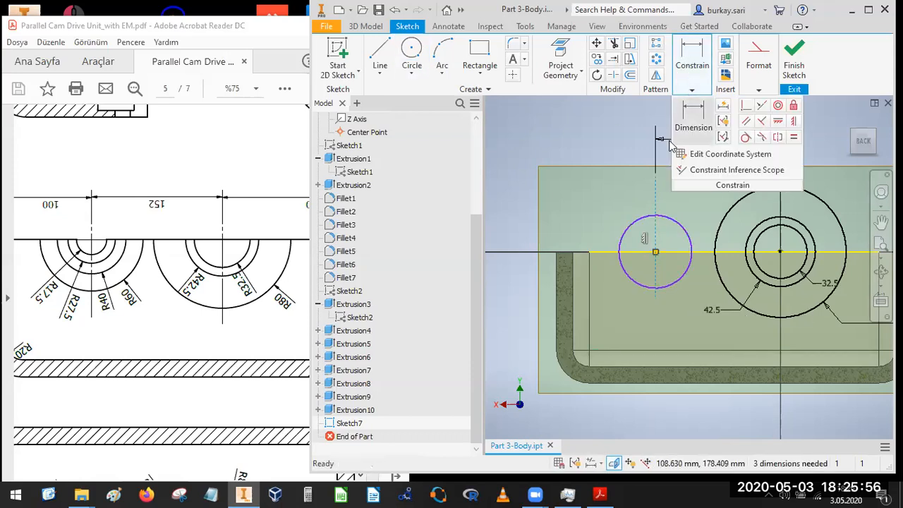
{"action": "left_click", "coordinate": [693, 115]}
{"action": "left_click", "coordinate": [673, 282]}
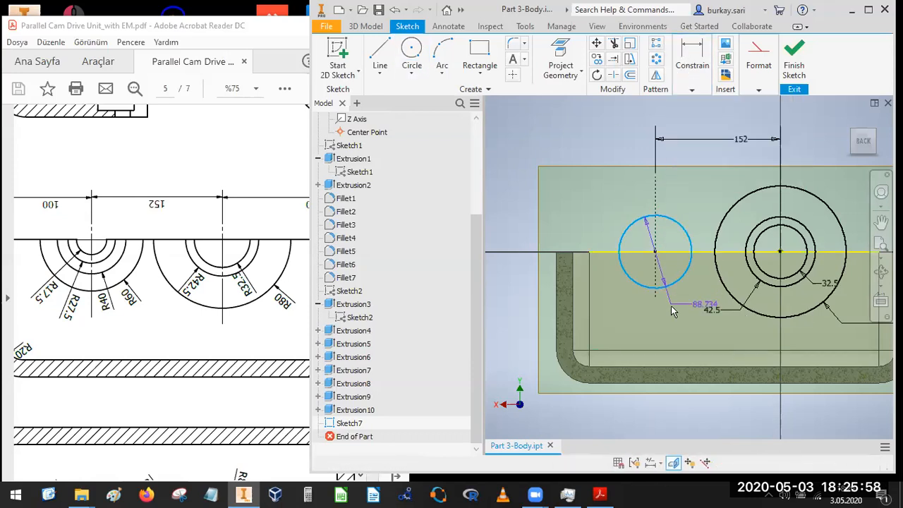
{"action": "right_click", "coordinate": [671, 307]}
{"action": "mouse_move", "coordinate": [705, 365]}
{"action": "left_click", "coordinate": [746, 364]}
{"action": "left_click", "coordinate": [715, 326]}
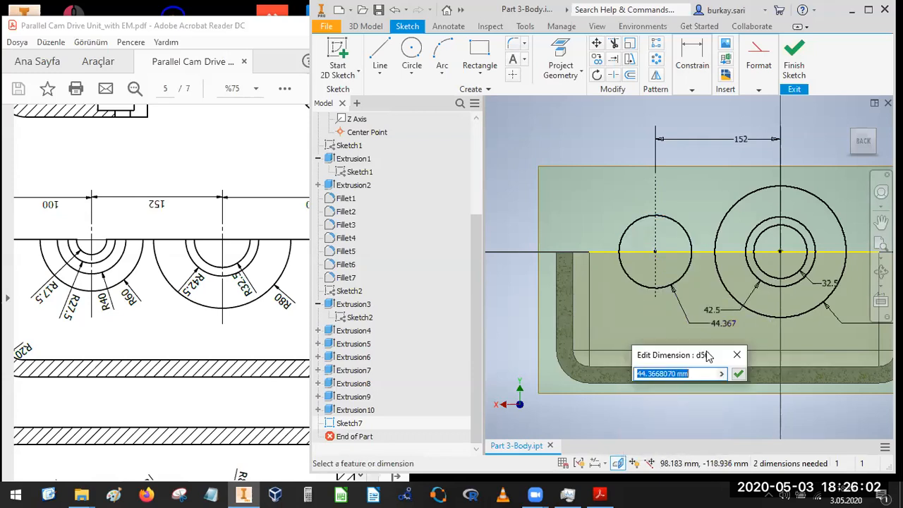
{"action": "type", "text": "60"}
{"action": "key", "text": "Return"}
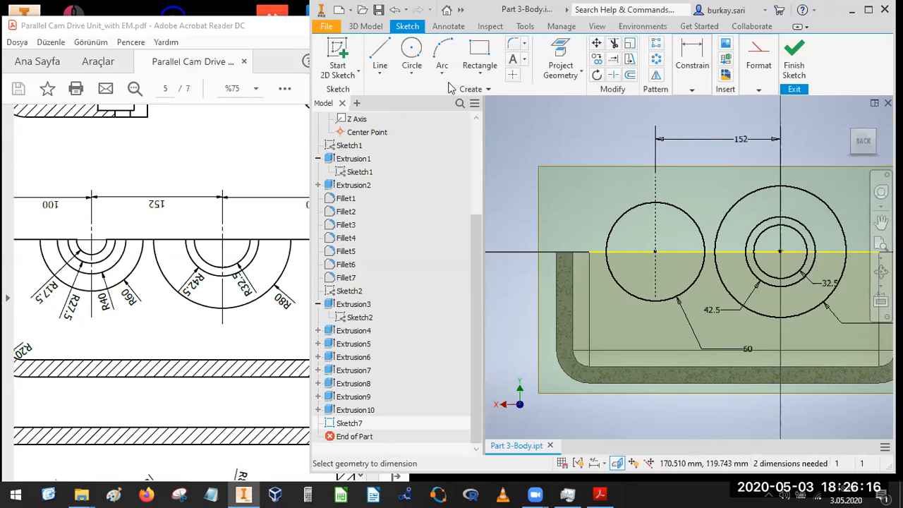
- Sketch three concentric circles inside the 60 mm radius circle, the two smallest about 55 mm and 30 mm in diameter
{"action": "left_click", "coordinate": [412, 51]}
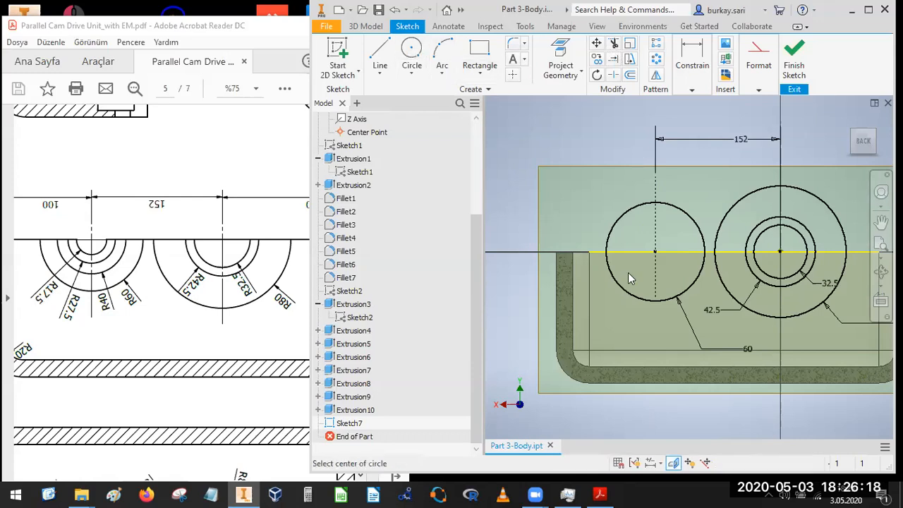
{"action": "left_click", "coordinate": [656, 251]}
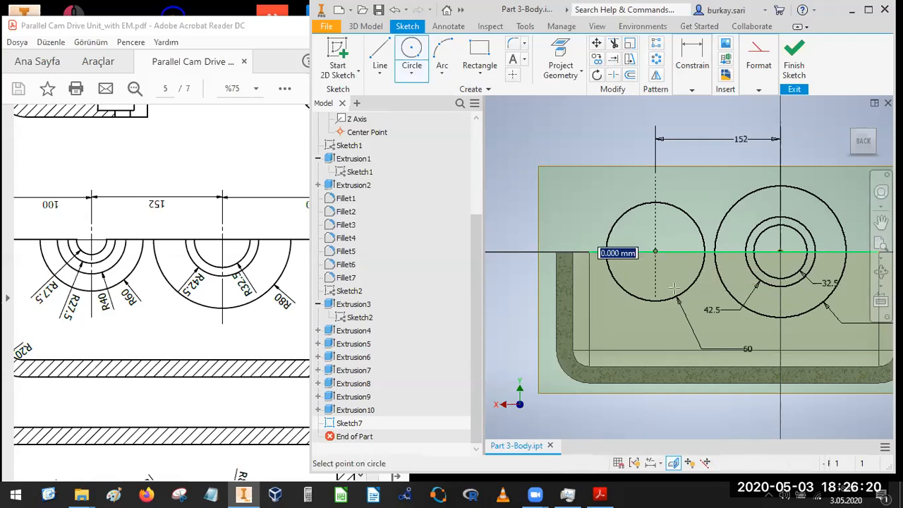
{"action": "scroll", "coordinate": [675, 289], "scroll_direction": "down", "scroll_amount": 3}
{"action": "left_click", "coordinate": [686, 299]}
{"action": "left_click", "coordinate": [651, 239]}
{"action": "type", "text": "55"}
{"action": "key", "text": "Return"}
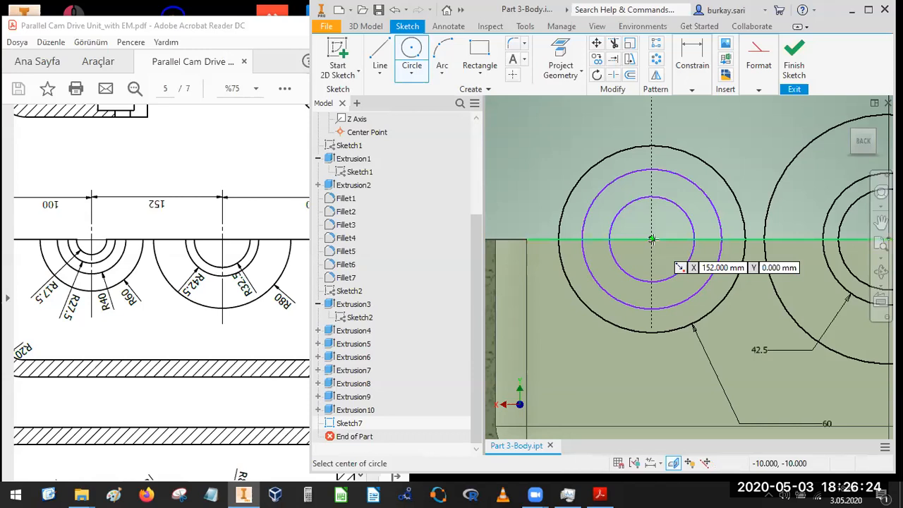
{"action": "left_click", "coordinate": [651, 240]}
{"action": "type", "text": "30"}
{"action": "key", "text": "Return"}
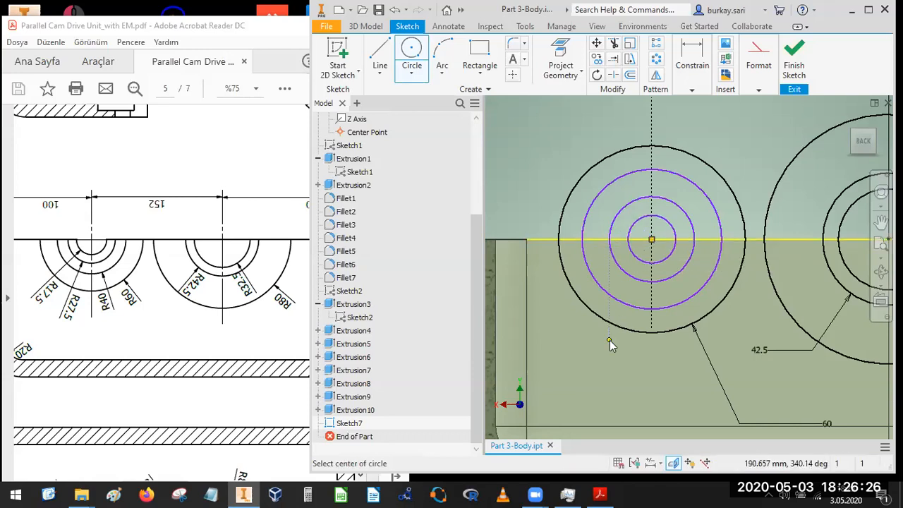
{"action": "key", "text": "Escape"}
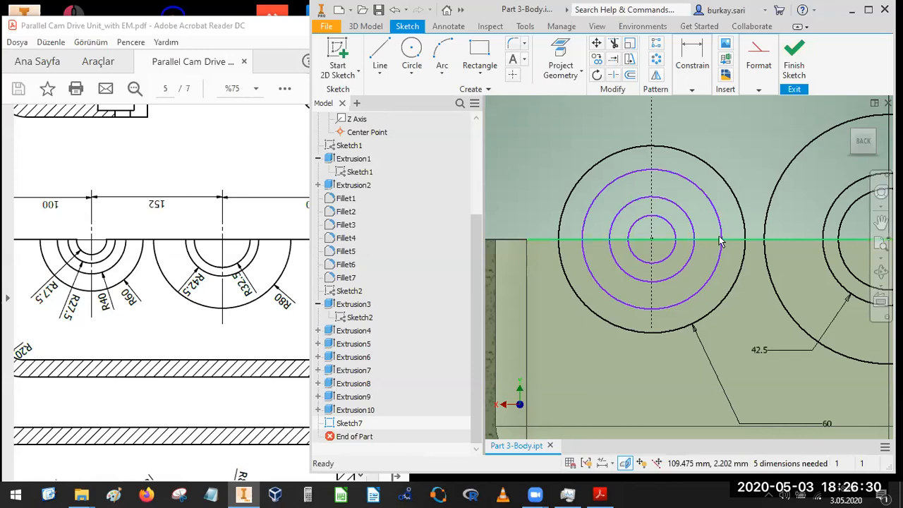
{"action": "scroll", "coordinate": [805, 205], "scroll_direction": "down", "scroll_amount": 3}
{"action": "middle_click_drag", "start_coordinate": [809, 206], "coordinate": [700, 195]}
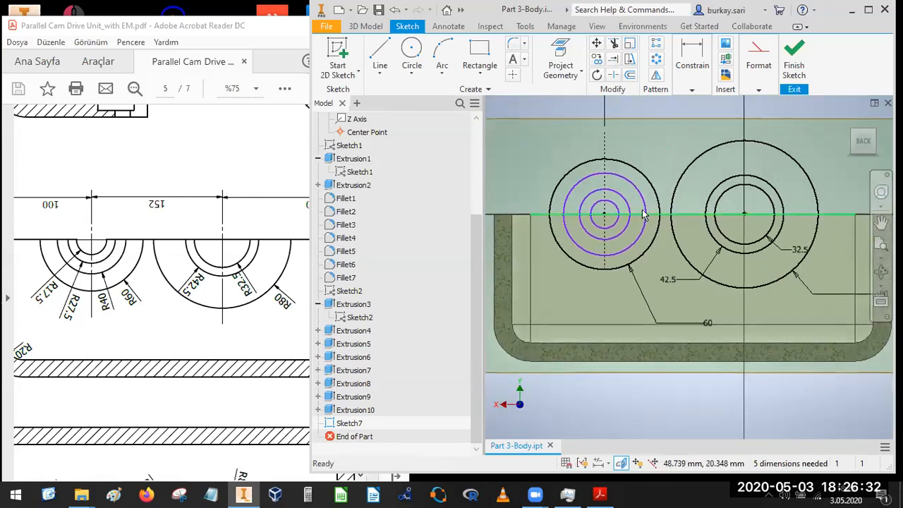
{"action": "left_click", "coordinate": [613, 43]}
{"action": "left_click_drag", "start_coordinate": [853, 182], "coordinate": [773, 191]}
{"action": "left_click_drag", "start_coordinate": [624, 203], "coordinate": [528, 194]}
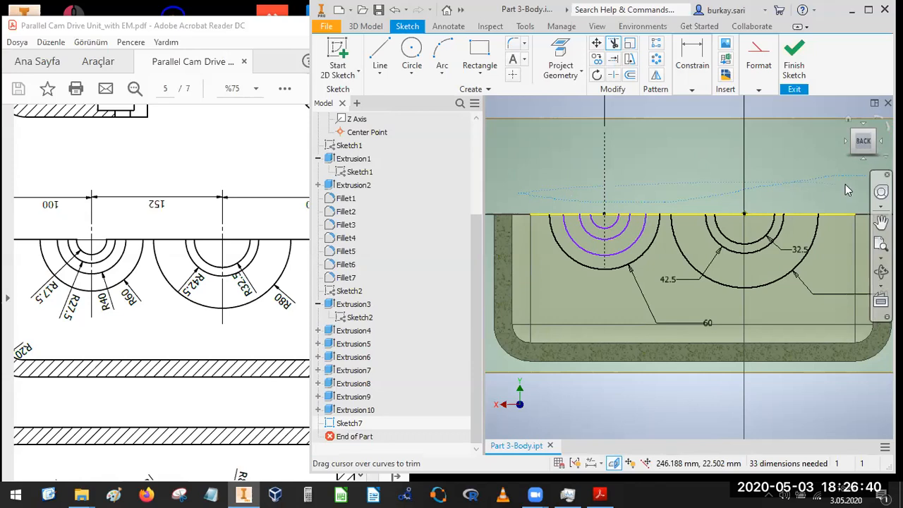
{"action": "key", "text": "Escape"}
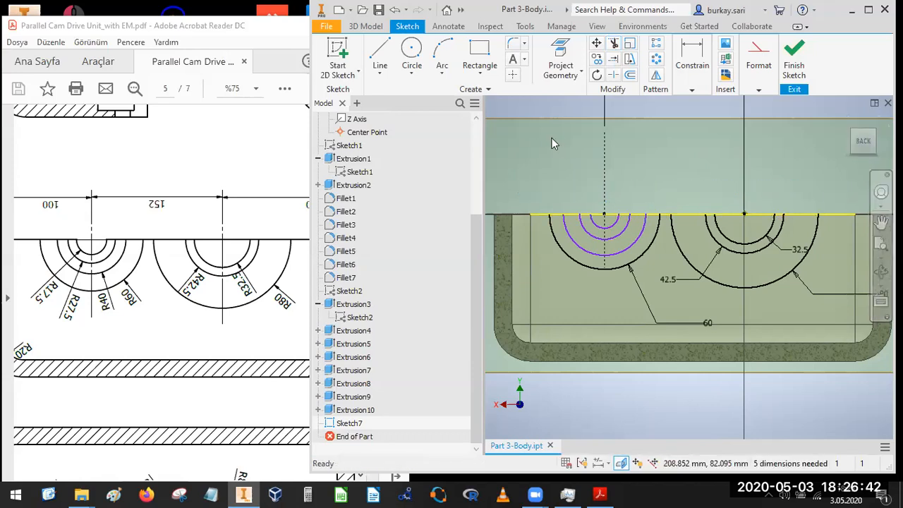
{"action": "key", "text": "ctrl+z"}
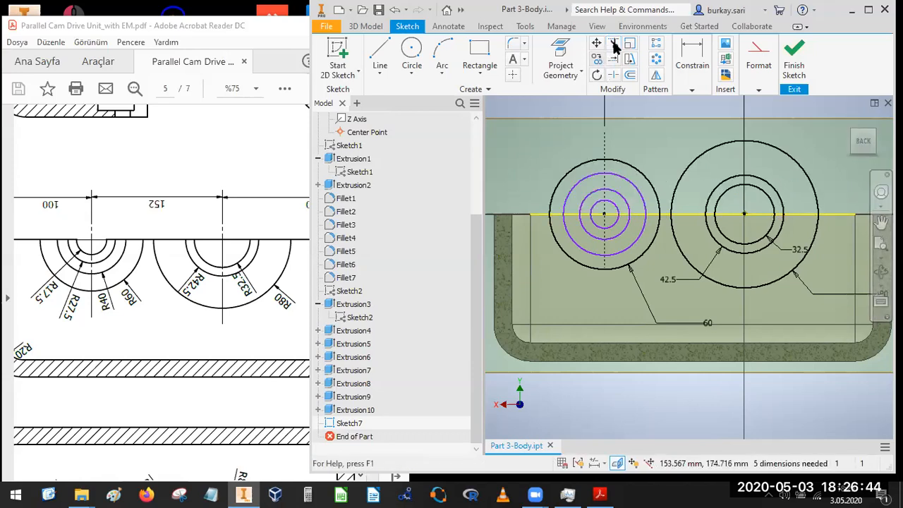
- Trim away the upper halves of all the boss circles above the projected top edge
{"action": "left_click", "coordinate": [614, 44]}
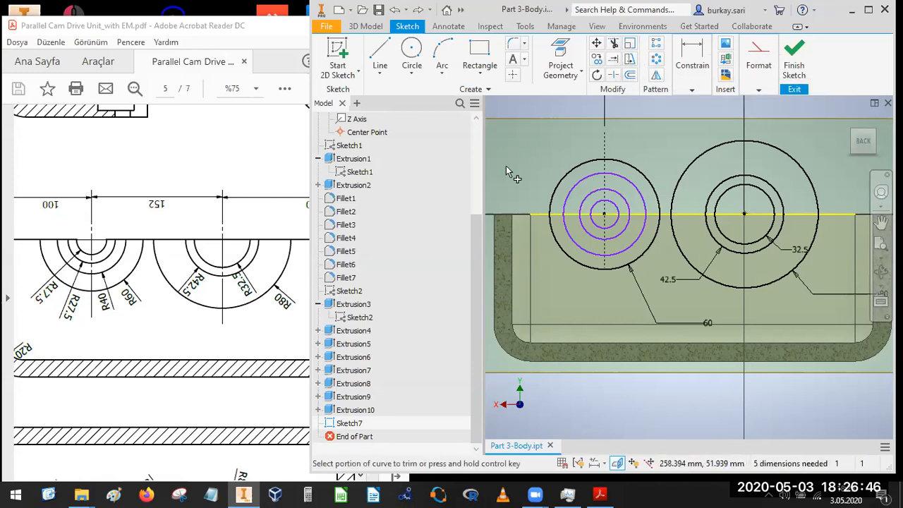
{"action": "mouse_move", "coordinate": [502, 166]}
{"action": "left_mouse_down"}
{"action": "mouse_move", "coordinate": [575, 197]}
{"action": "mouse_move", "coordinate": [848, 194]}
{"action": "left_mouse_up"}
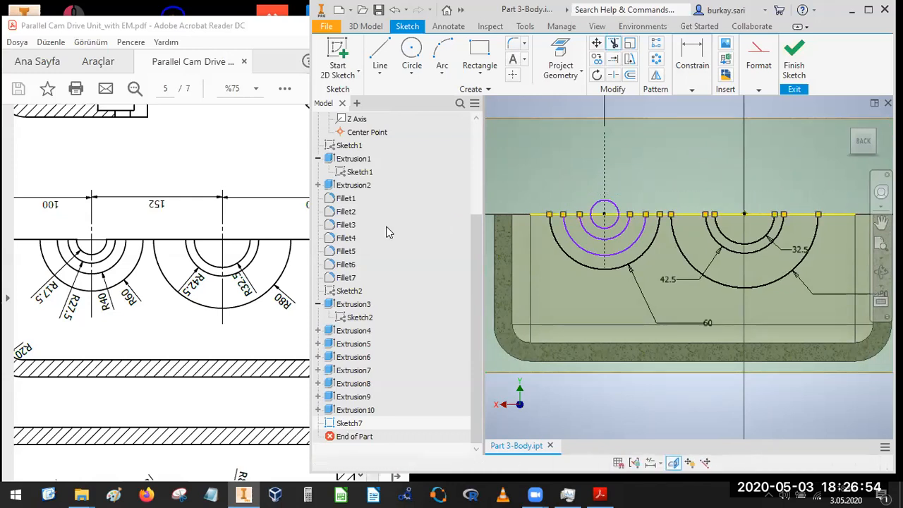
{"action": "key", "text": "Escape"}
{"action": "key", "text": "x"}
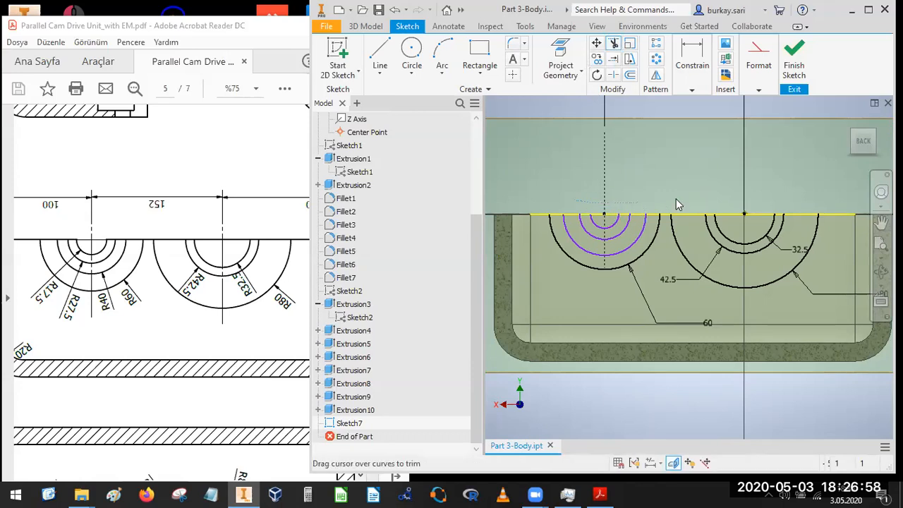
{"action": "key", "text": "Escape"}
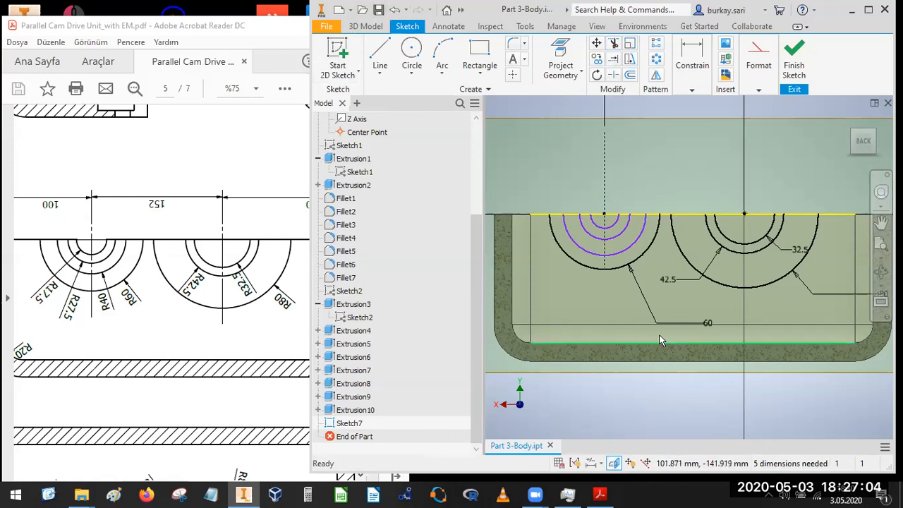
- Dimension the two smallest concentric arcs on the construction line with radii of 17.5 mm and 27.5 mm
{"action": "left_click", "coordinate": [691, 91]}
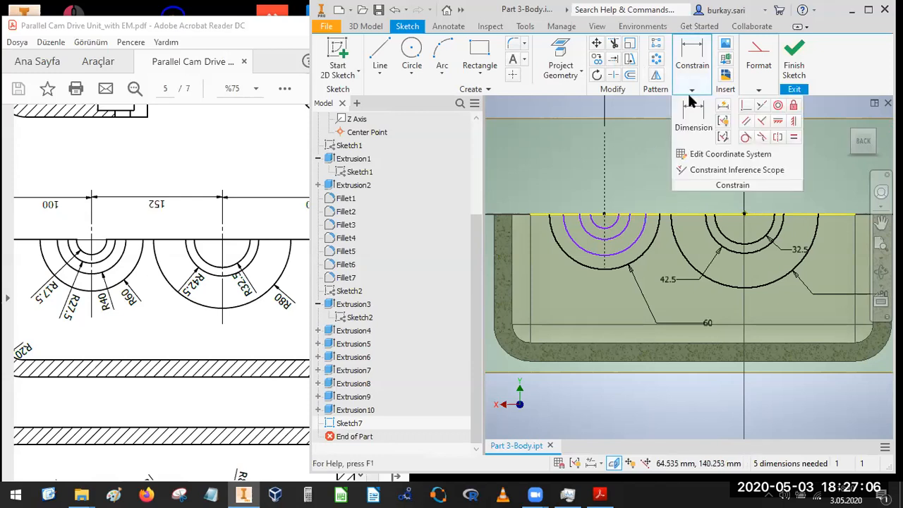
{"action": "left_click", "coordinate": [692, 111]}
{"action": "left_click", "coordinate": [591, 232]}
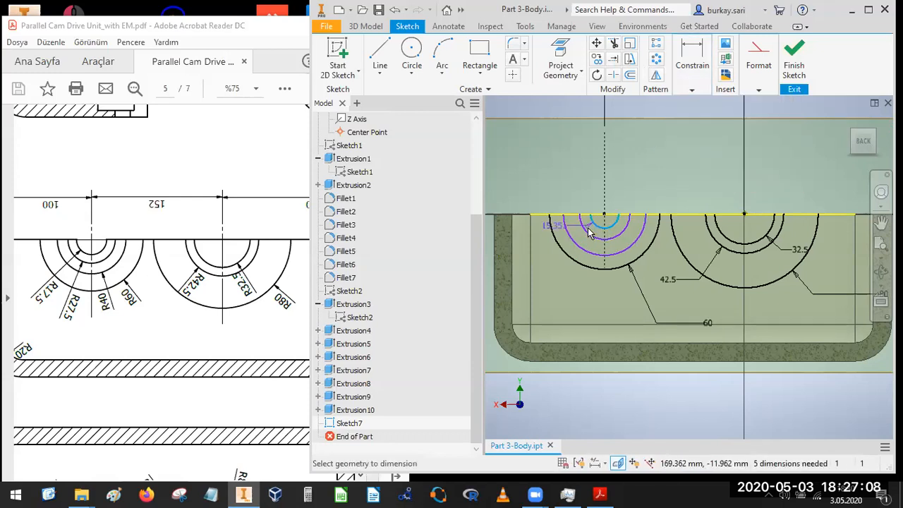
{"action": "scroll", "coordinate": [589, 233], "scroll_direction": "down", "scroll_amount": 3}
{"action": "left_click", "coordinate": [597, 229]}
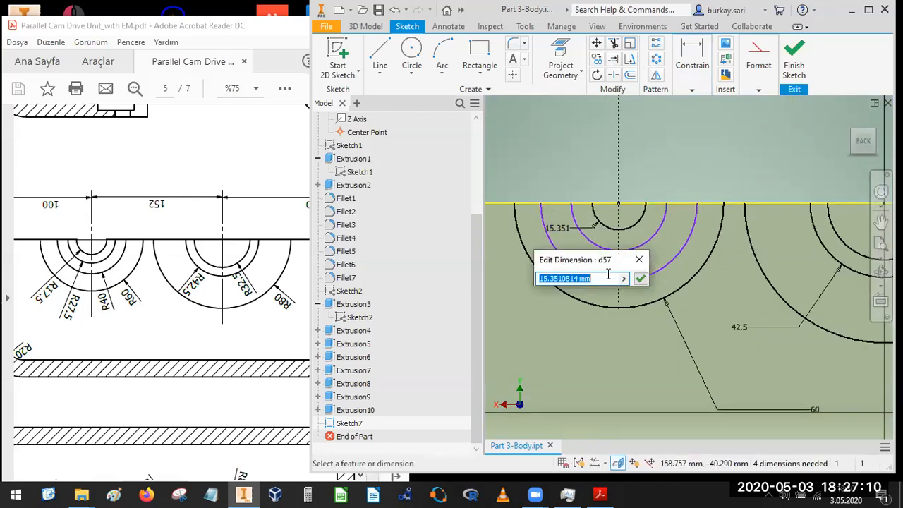
{"action": "type", "text": "17.5"}
{"action": "key", "text": "Return"}
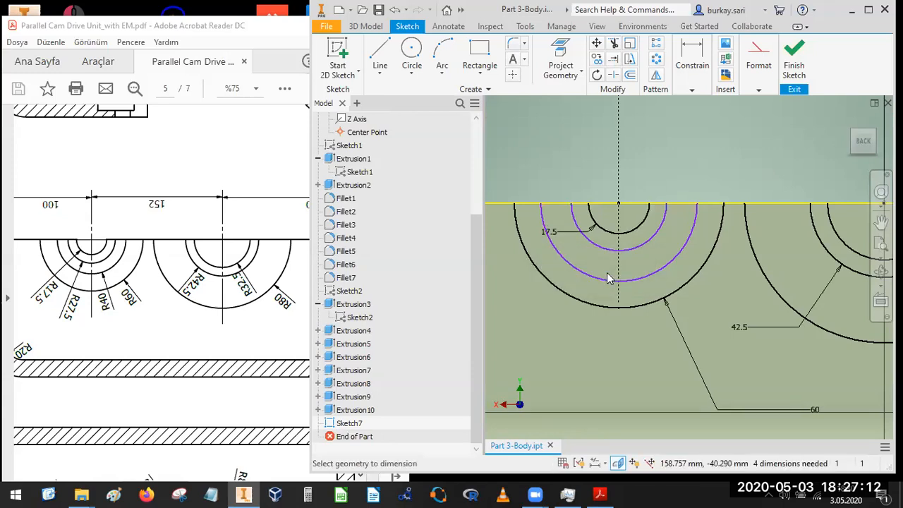
{"action": "left_click", "coordinate": [590, 255]}
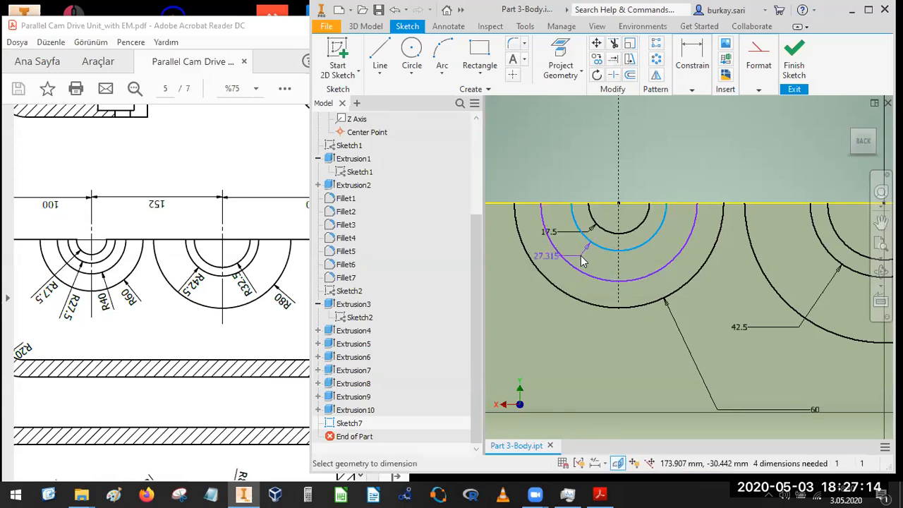
{"action": "left_click", "coordinate": [583, 261]}
{"action": "type", "text": "27.5"}
{"action": "key", "text": "Return"}
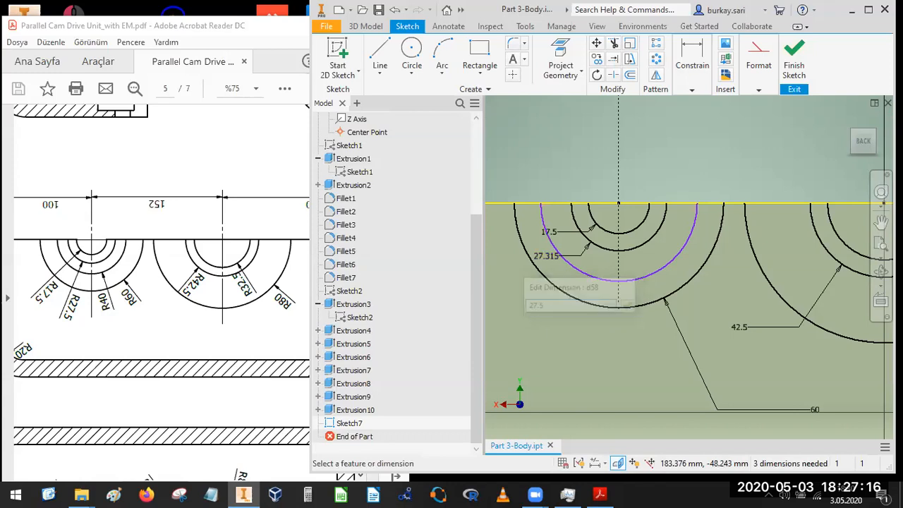
- Dimension the arc just inside the 60 mm radius arc with a radius of 40 mm and finish the sketch
{"action": "left_click", "coordinate": [587, 273]}
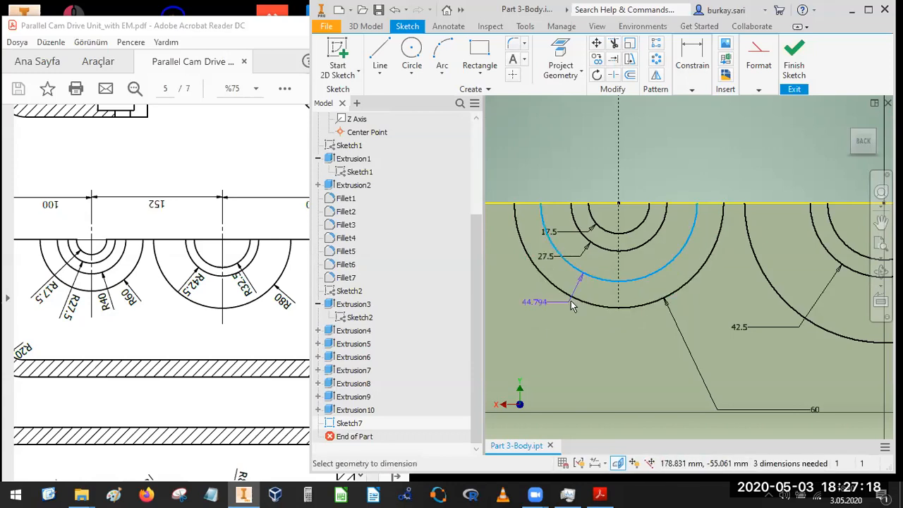
{"action": "left_click", "coordinate": [562, 313]}
{"action": "type", "text": "40"}
{"action": "key", "text": "Return"}
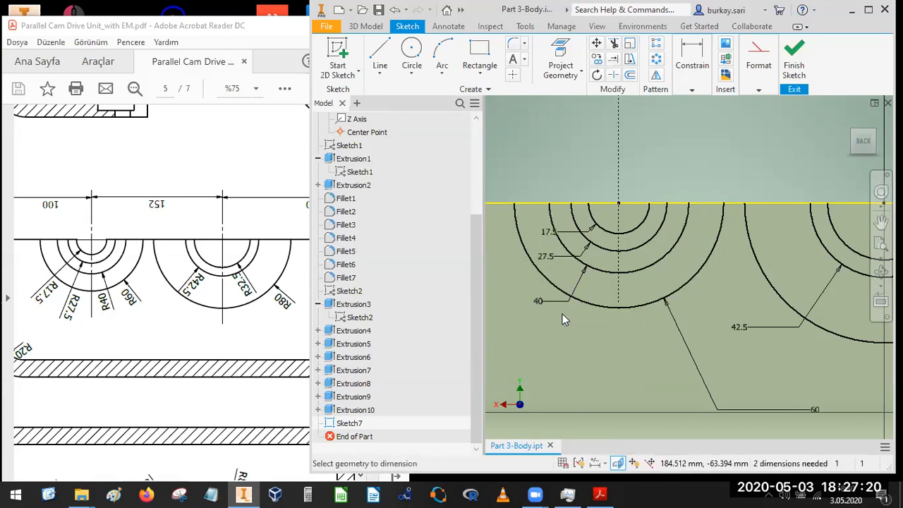
{"action": "scroll", "coordinate": [691, 189], "scroll_direction": "down", "scroll_amount": 4}
{"action": "left_click", "coordinate": [795, 61]}
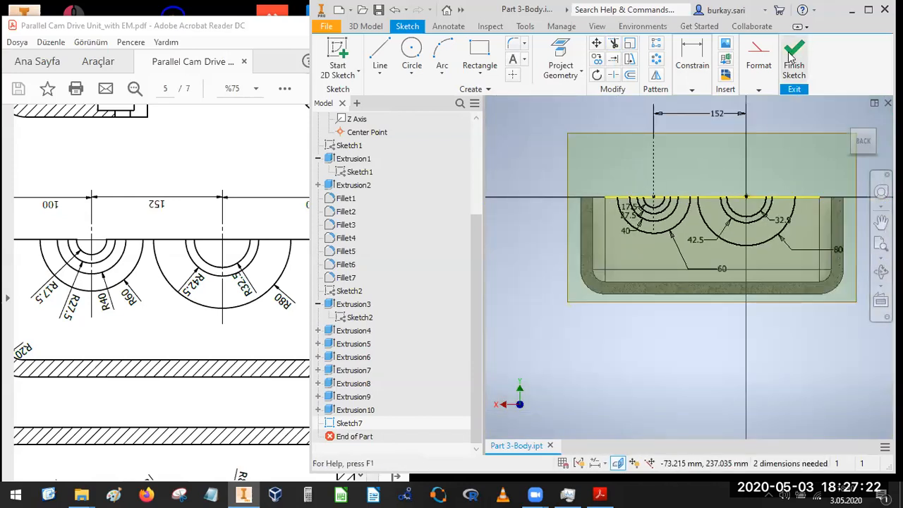
- Switch to the PDF drawing in Acrobat Reader, rotate page 5 by 180 degrees and examine the section and isometric views of the housing
{"action": "scroll", "coordinate": [700, 274], "scroll_direction": "up", "scroll_amount": 4}
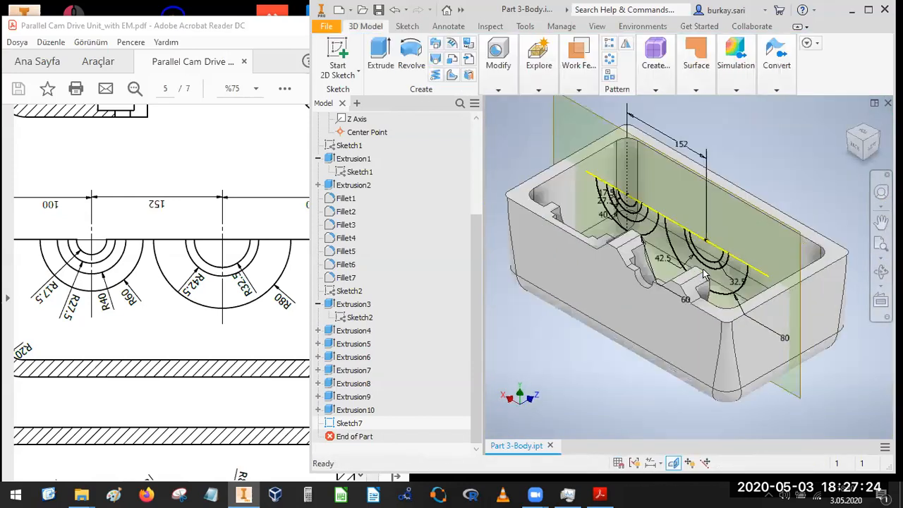
{"action": "middle_click_drag", "start_coordinate": [691, 234], "coordinate": [670, 251]}
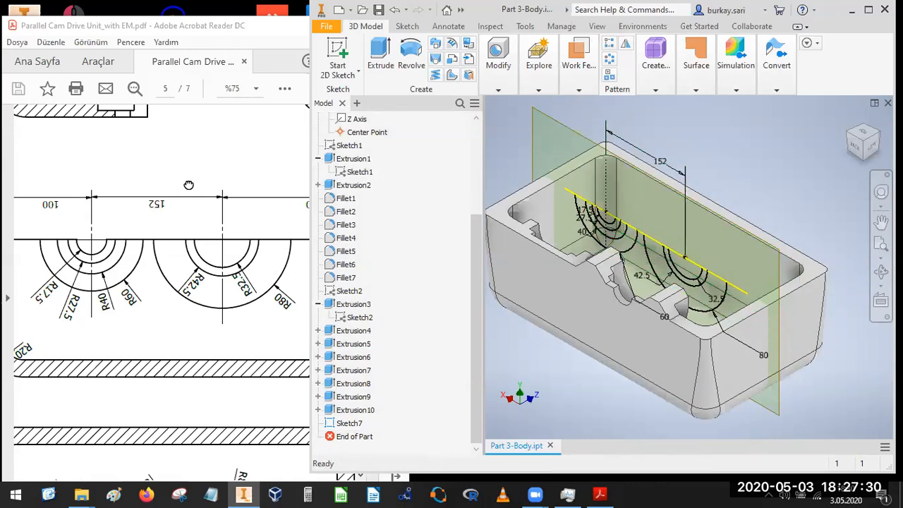
{"action": "left_click", "coordinate": [125, 294]}
{"action": "scroll", "coordinate": [127, 310], "scroll_direction": "down", "scroll_amount": 5}
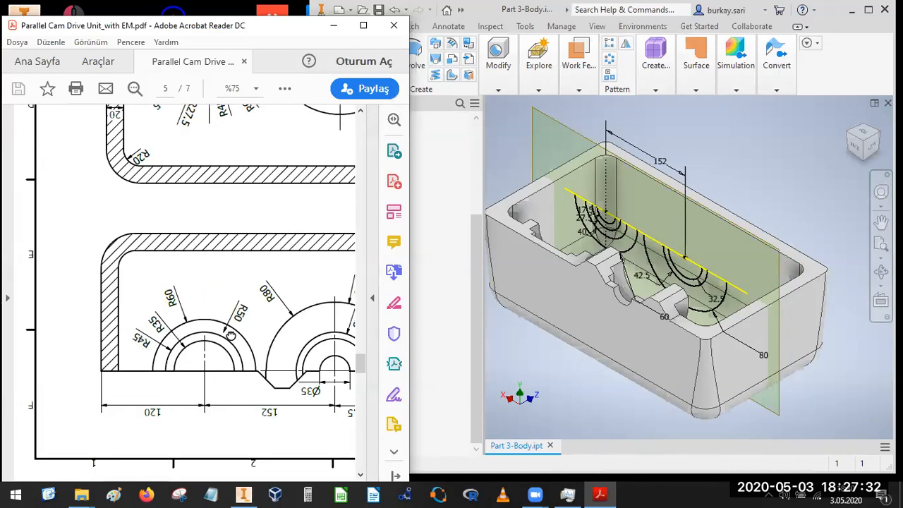
{"action": "mouse_move", "coordinate": [207, 360]}
{"action": "left_mouse_down"}
{"action": "mouse_move", "coordinate": [256, 349]}
{"action": "mouse_move", "coordinate": [73, 312]}
{"action": "mouse_move", "coordinate": [133, 303]}
{"action": "mouse_move", "coordinate": [181, 253]}
{"action": "left_mouse_up"}
{"action": "scroll", "coordinate": [141, 292], "scroll_direction": "down", "scroll_amount": 3, "text": "ctrl"}
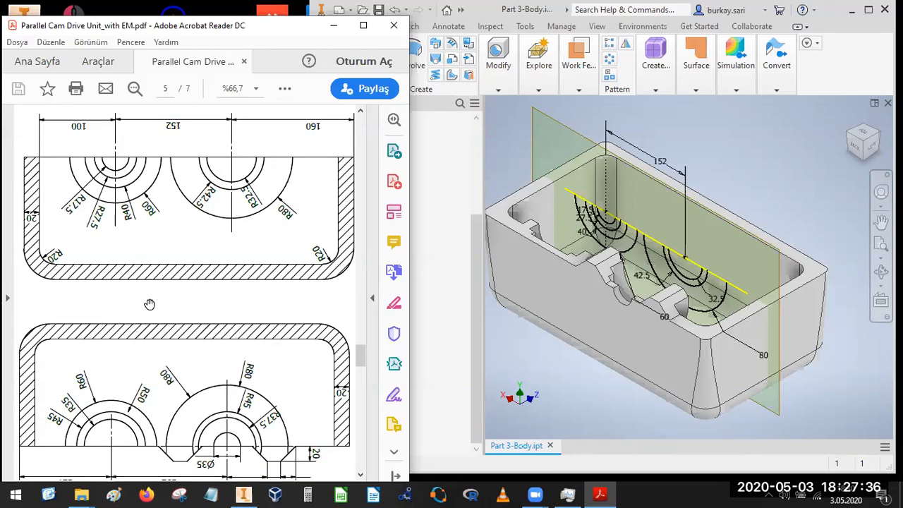
{"action": "scroll", "coordinate": [150, 305], "scroll_direction": "down", "scroll_amount": 2, "text": "ctrl"}
{"action": "right_click", "coordinate": [205, 251]}
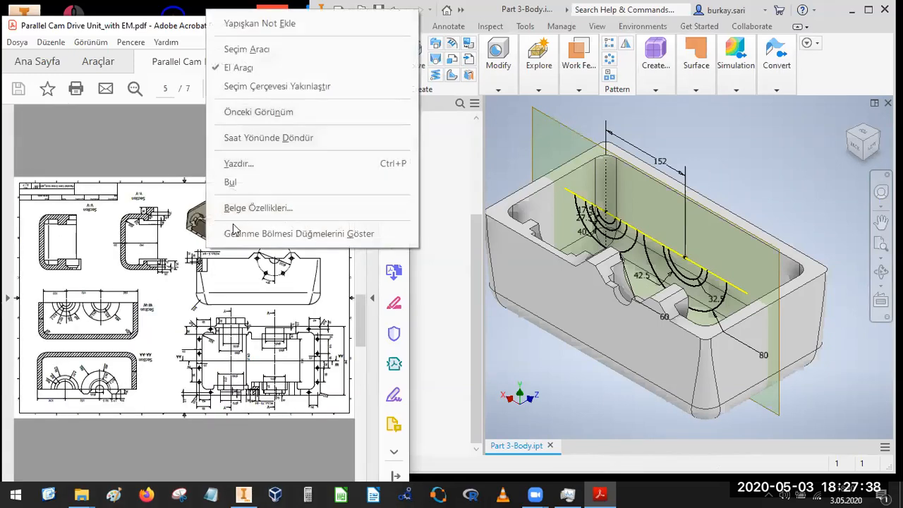
{"action": "left_click", "coordinate": [266, 136]}
{"action": "right_click", "coordinate": [230, 187]}
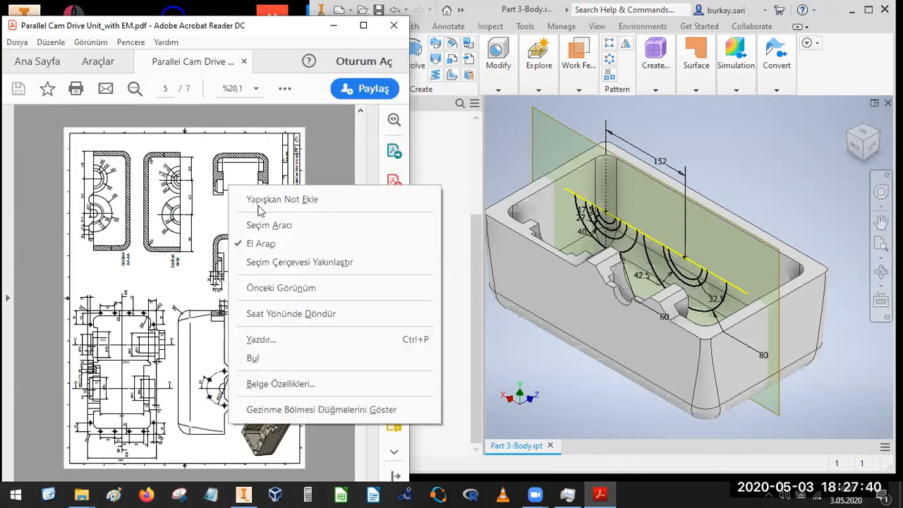
{"action": "left_click", "coordinate": [281, 313]}
{"action": "scroll", "coordinate": [144, 395], "scroll_direction": "up", "scroll_amount": 4, "text": "ctrl"}
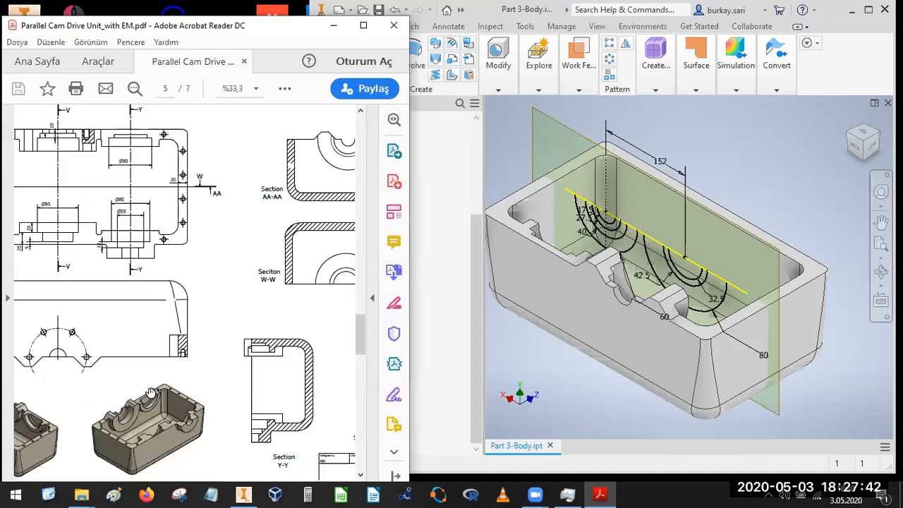
{"action": "scroll", "coordinate": [62, 310], "scroll_direction": "left", "scroll_amount": 5, "text": "shift"}
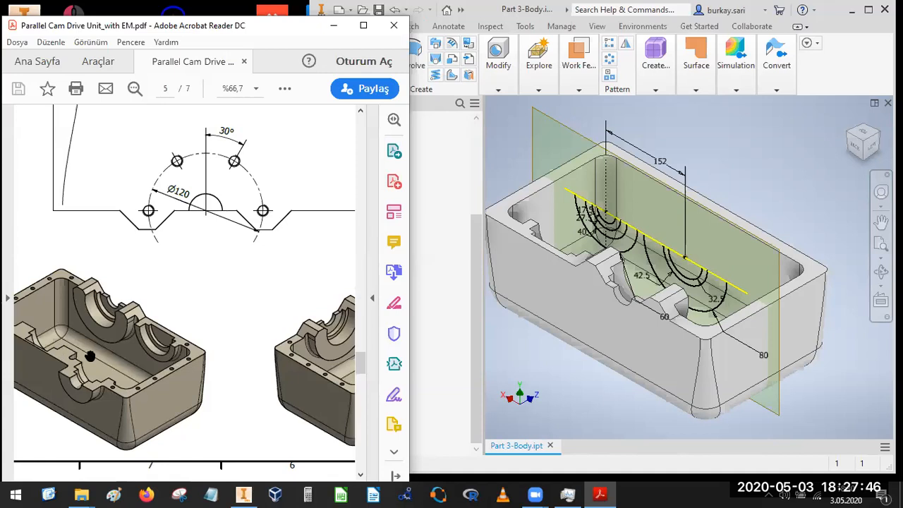
{"action": "scroll", "coordinate": [177, 309], "scroll_direction": "right", "scroll_amount": 5, "text": "shift"}
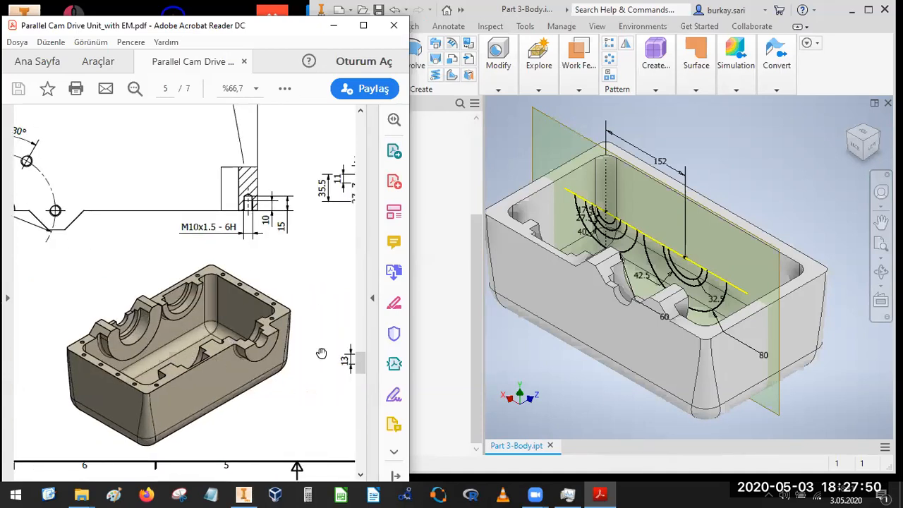
- Switch back to Inventor and start a new 2D sketch on the outer face of the long wall opposite the finished bosses
{"action": "left_click", "coordinate": [880, 133]}
{"action": "middle_click_drag", "start_coordinate": [793, 284], "coordinate": [753, 290]}
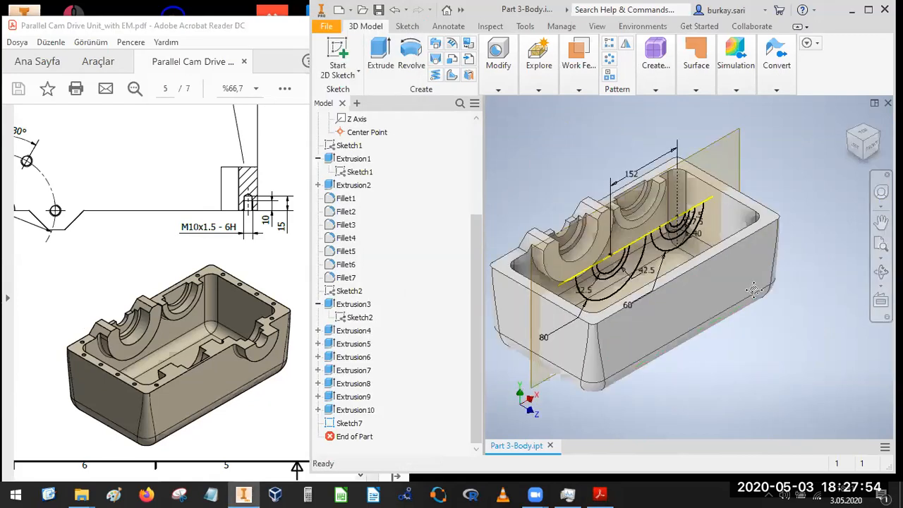
{"action": "middle_click_drag", "start_coordinate": [697, 289], "coordinate": [630, 289]}
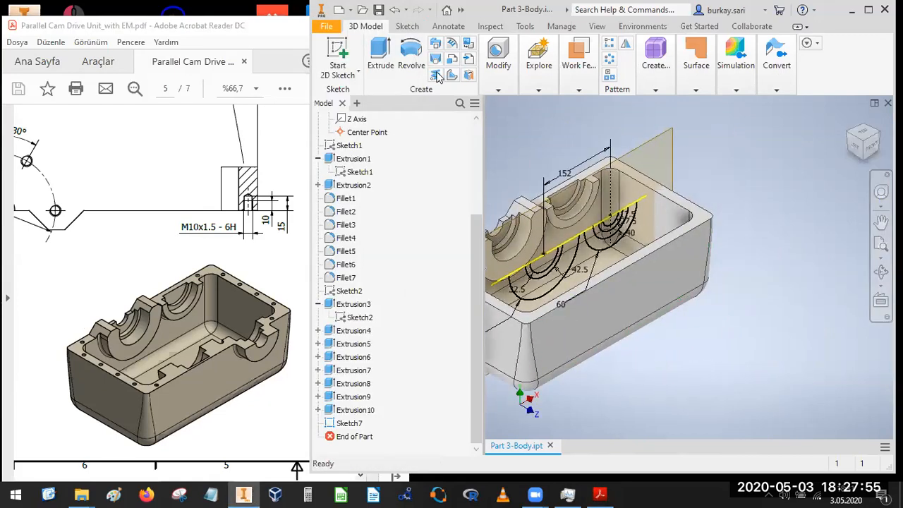
{"action": "left_click", "coordinate": [344, 53]}
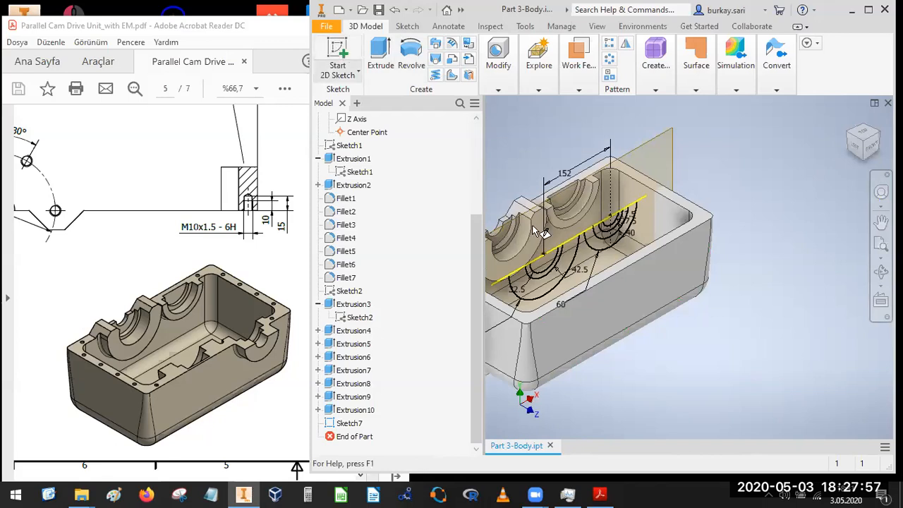
{"action": "left_click", "coordinate": [692, 266]}
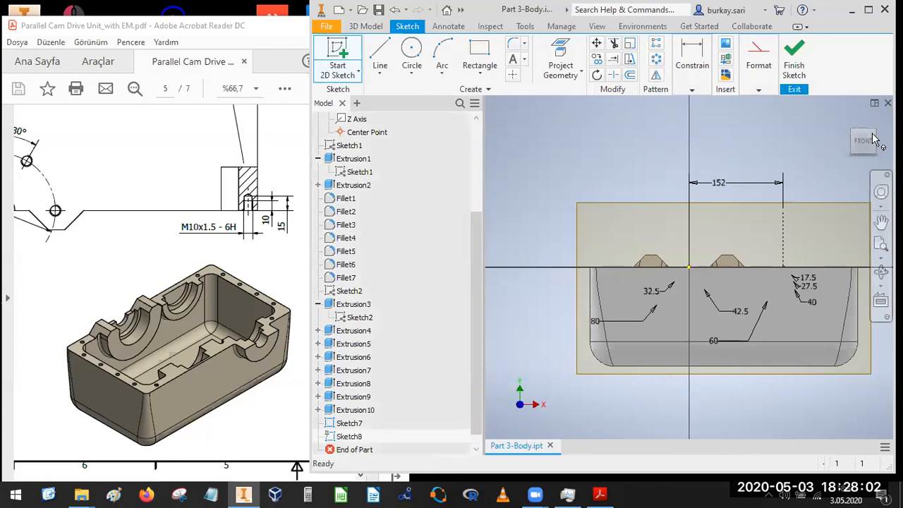
- Project the smallest arc of the boss sketch, radius 17.5 mm, into the new sketch on the outer wall face
{"action": "left_click", "coordinate": [873, 138]}
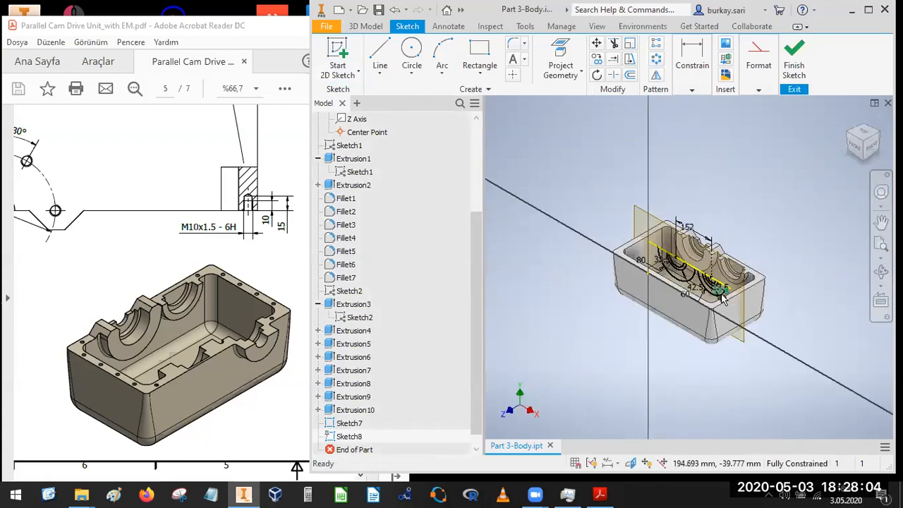
{"action": "scroll", "coordinate": [722, 299], "scroll_direction": "up", "scroll_amount": 5}
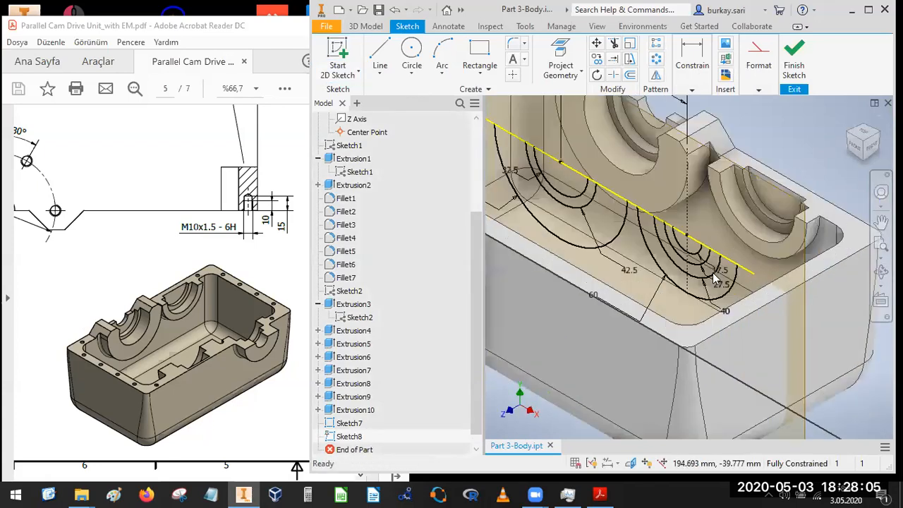
{"action": "left_click", "coordinate": [565, 51]}
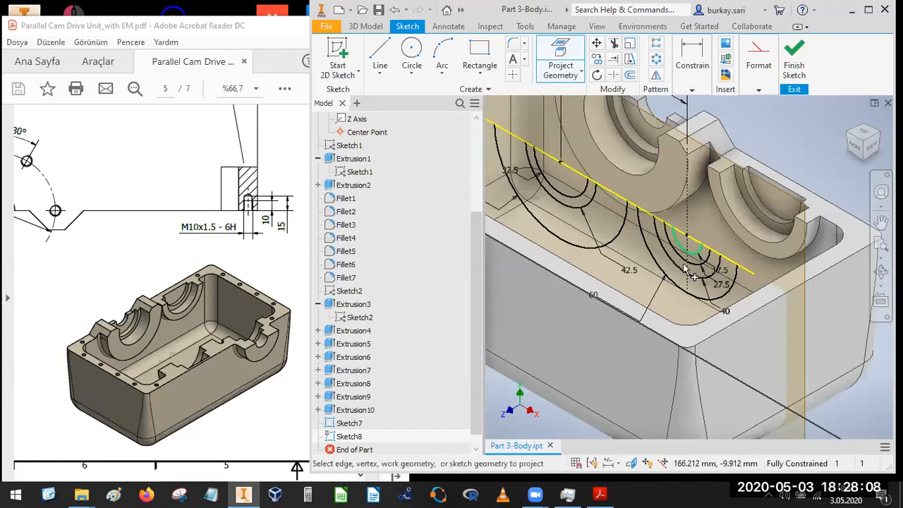
{"action": "left_click", "coordinate": [588, 304]}
{"action": "key", "text": "Escape"}
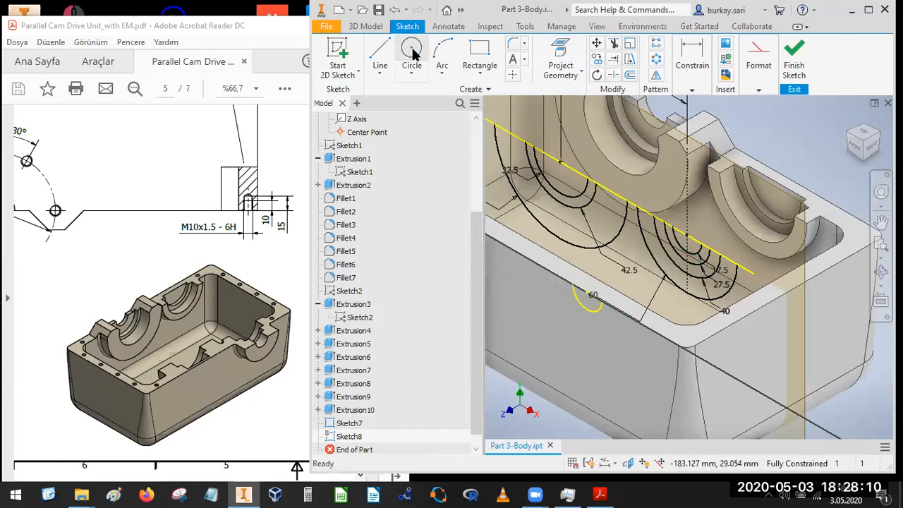
- Draw a circle about 52 mm in radius concentric with the projected arc on the outer wall face
{"action": "left_click", "coordinate": [412, 51]}
{"action": "left_click", "coordinate": [598, 346]}
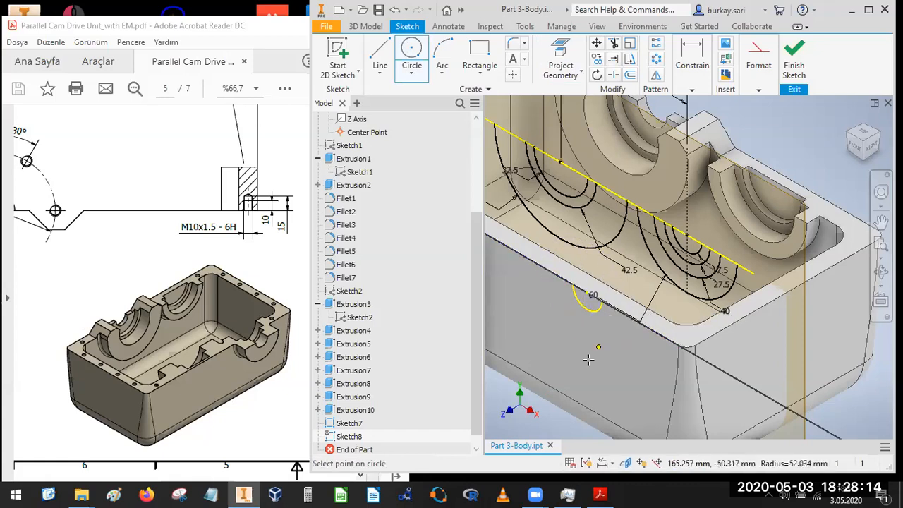
{"action": "left_click", "coordinate": [595, 351]}
- Dimension the new circle by its radius and set it to 50 mm
{"action": "left_click", "coordinate": [693, 67]}
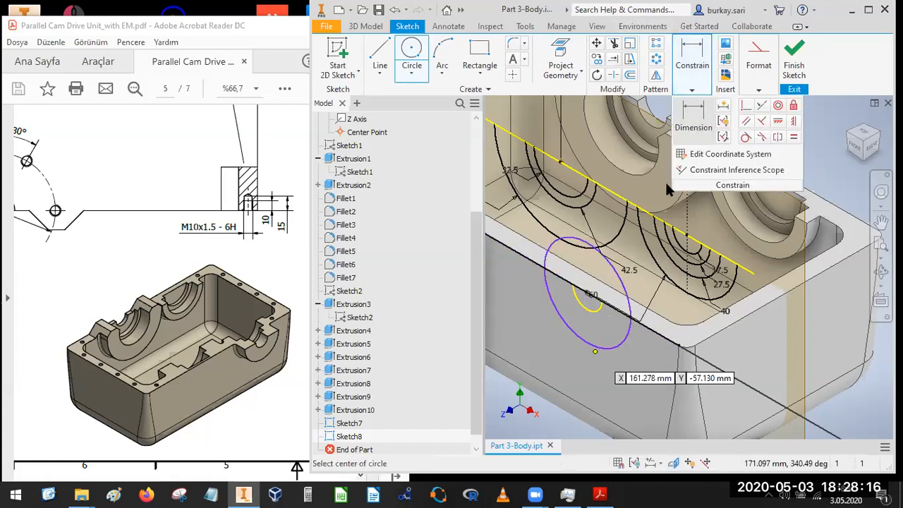
{"action": "left_click", "coordinate": [694, 119]}
{"action": "left_click", "coordinate": [588, 347]}
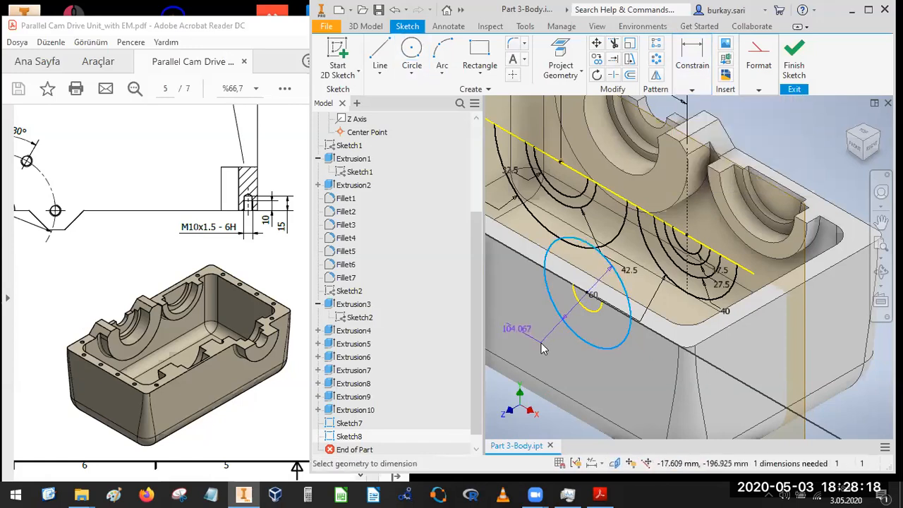
{"action": "right_click", "coordinate": [542, 347]}
{"action": "mouse_move", "coordinate": [573, 198]}
{"action": "left_click", "coordinate": [611, 197]}
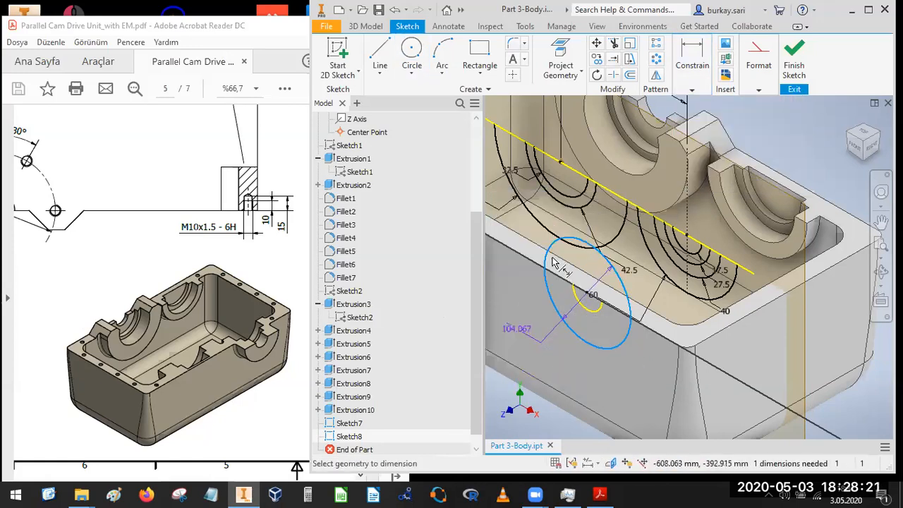
{"action": "left_click", "coordinate": [438, 342]}
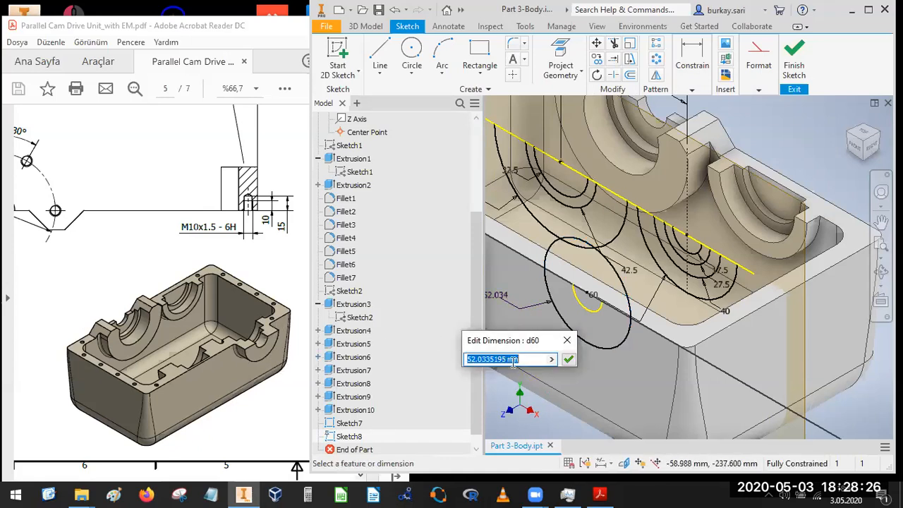
{"action": "type", "text": "50"}
{"action": "key", "text": "Return"}
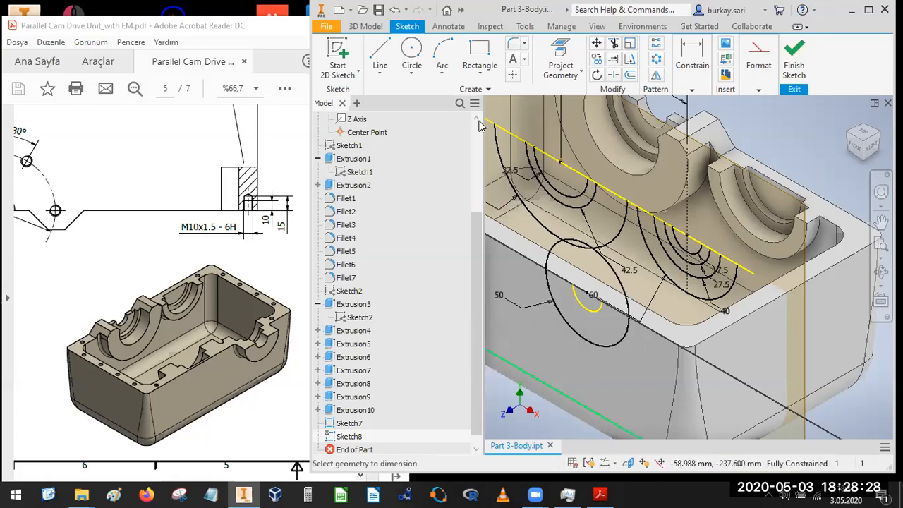
- Project the top edge of the long outer wall into the sketch
{"action": "left_click", "coordinate": [559, 53]}
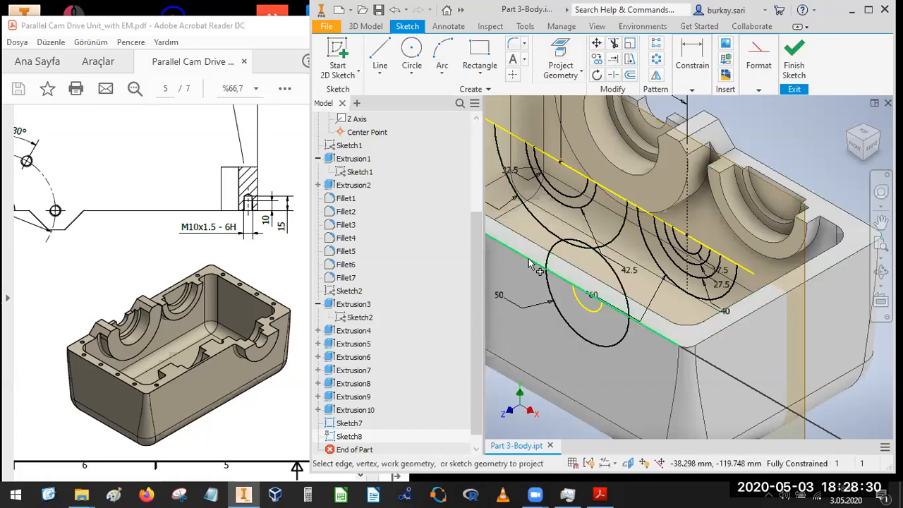
{"action": "left_click", "coordinate": [529, 265]}
{"action": "key", "text": "t"}
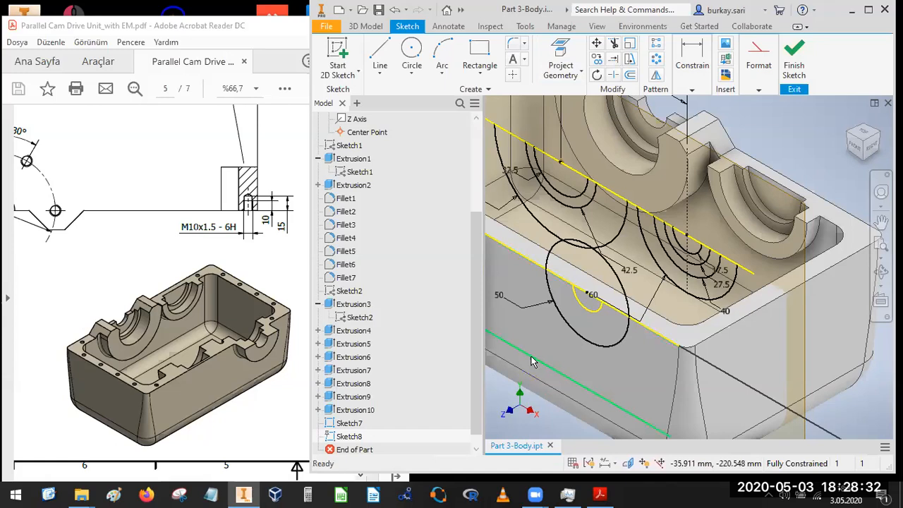
{"action": "key", "text": "Escape"}
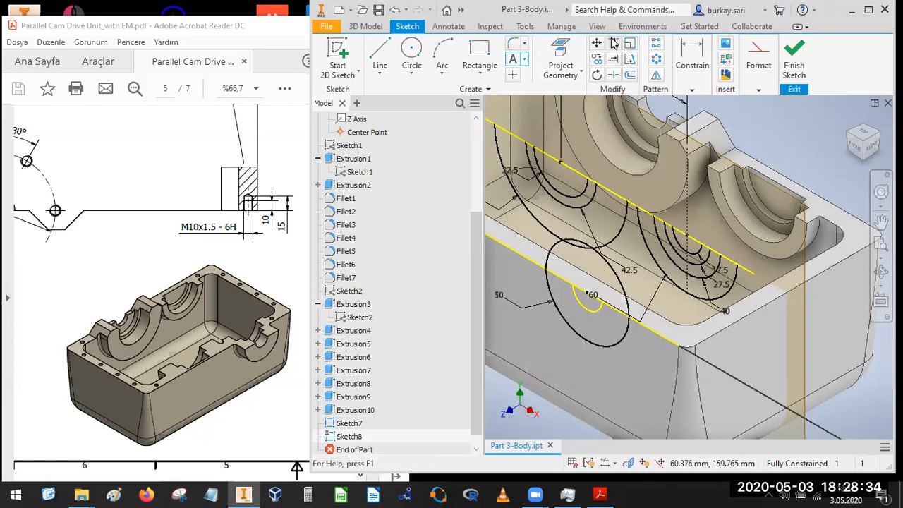
- Trim away the half of the 50 mm radius circle above the projected wall edge and finish the sketch
{"action": "key", "text": "x"}
{"action": "left_click", "coordinate": [557, 259]}
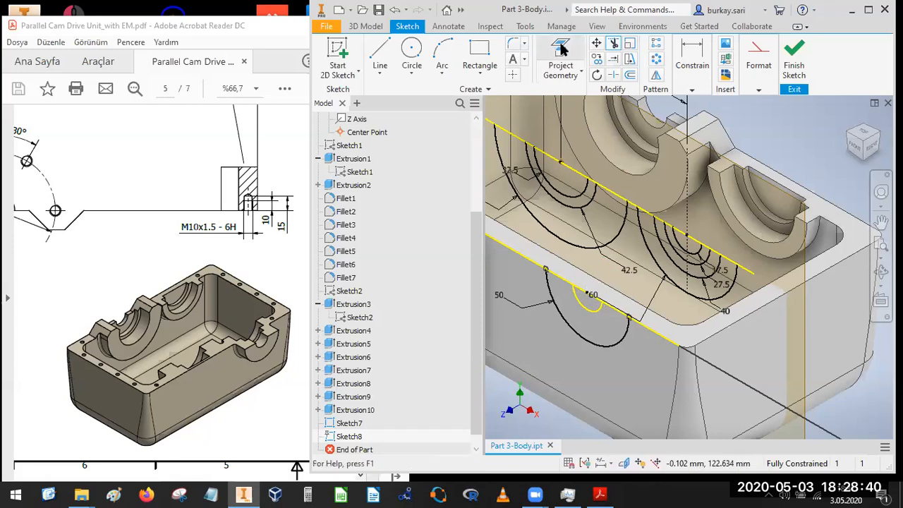
{"action": "left_click", "coordinate": [793, 65]}
- Extrude the half-ring profile 30 mm outward from the wall as a joined boss, taking the depth from Section Y-Y in the PDF drawing
{"action": "left_click", "coordinate": [498, 71]}
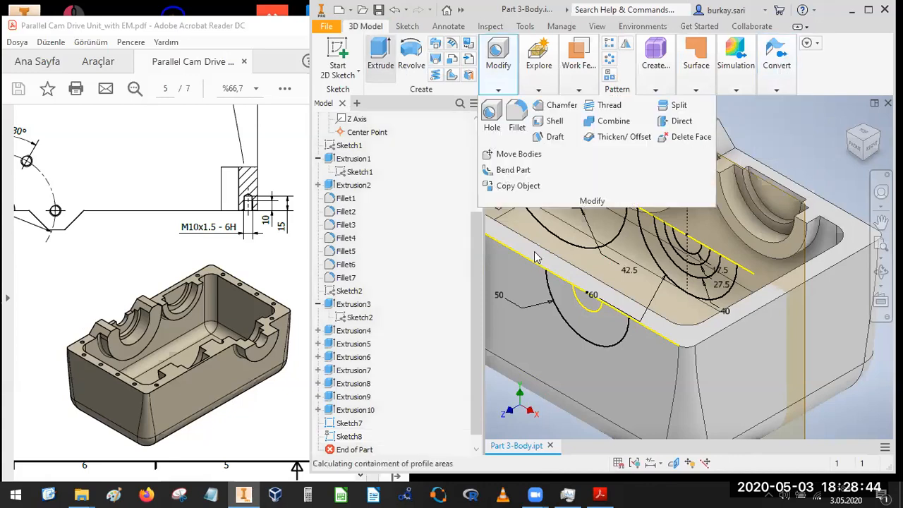
{"action": "key", "text": "e"}
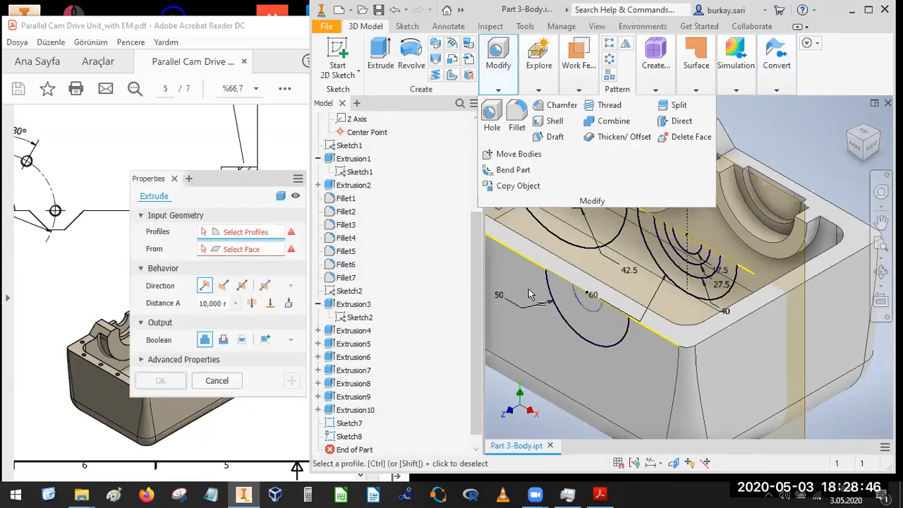
{"action": "left_click", "coordinate": [578, 316]}
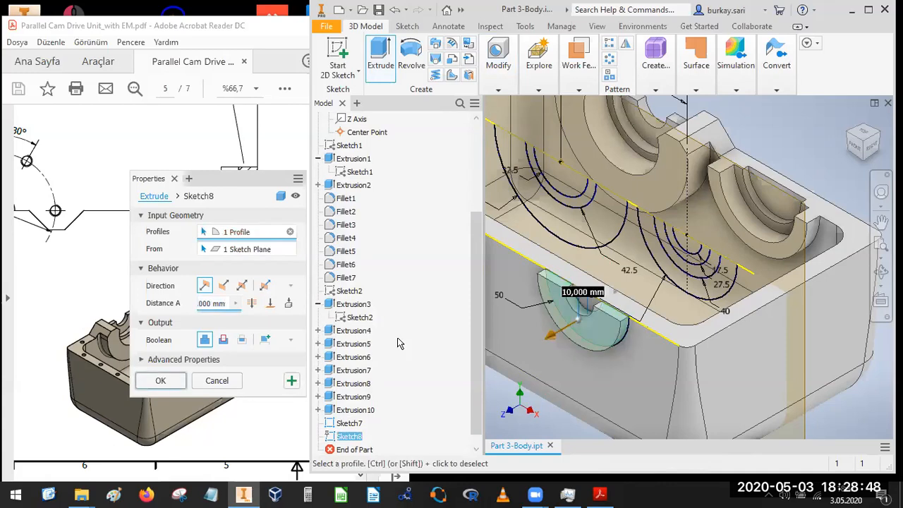
{"action": "left_click", "coordinate": [83, 273]}
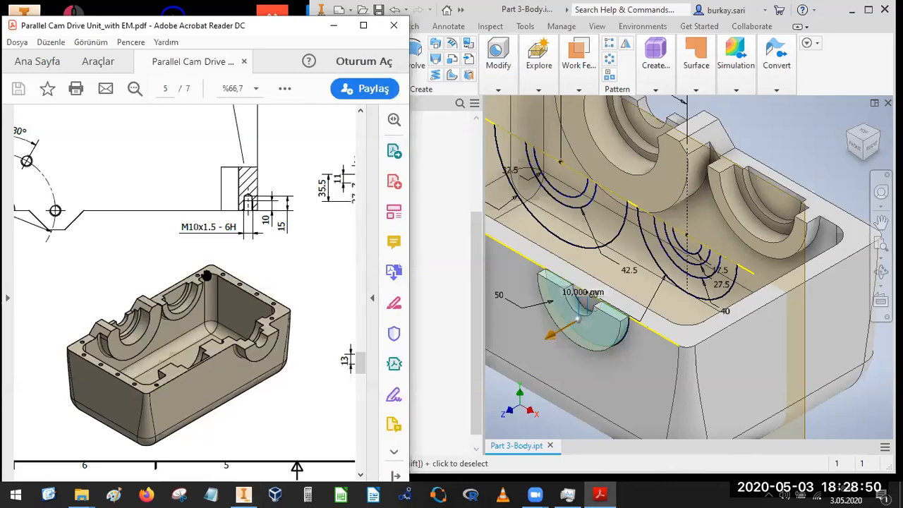
{"action": "scroll", "coordinate": [206, 275], "scroll_direction": "down", "scroll_amount": 4, "text": "ctrl"}
{"action": "scroll", "coordinate": [237, 364], "scroll_direction": "down", "scroll_amount": 4}
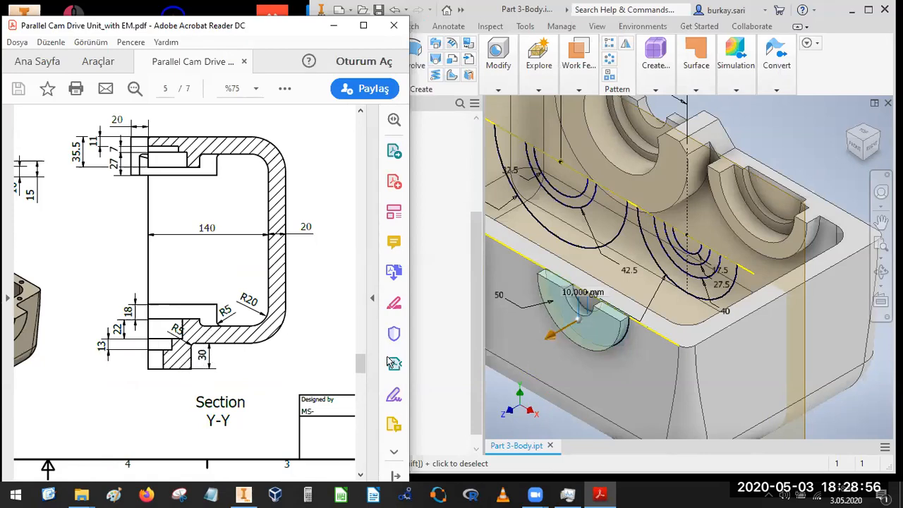
{"action": "left_click", "coordinate": [505, 10]}
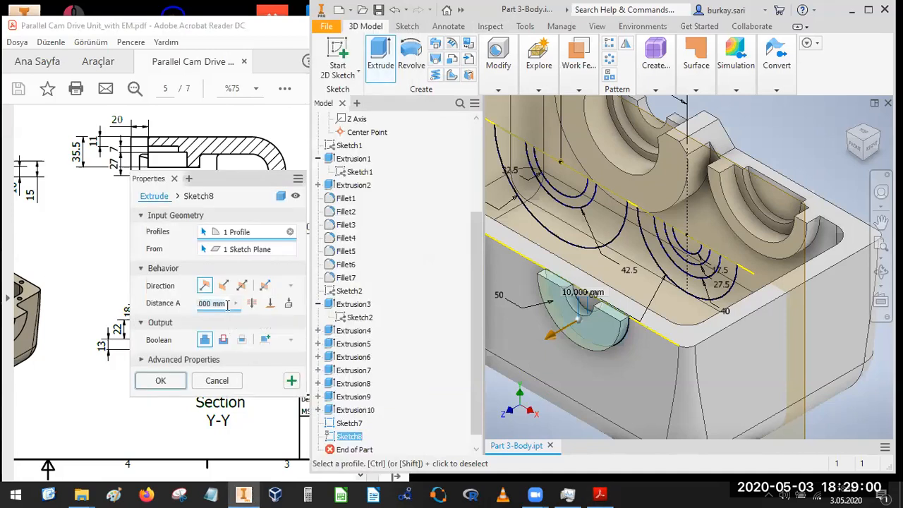
{"action": "type", "text": "30"}
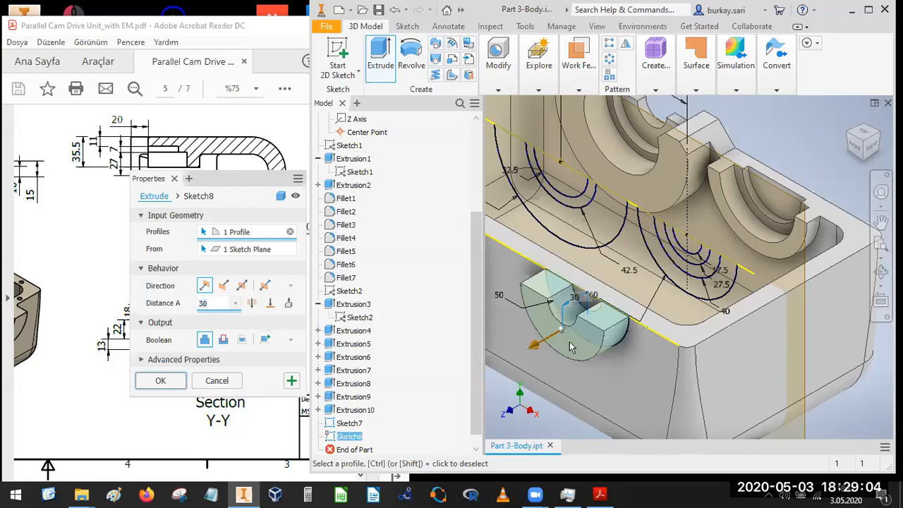
{"action": "scroll", "coordinate": [618, 318], "scroll_direction": "up", "scroll_amount": 5}
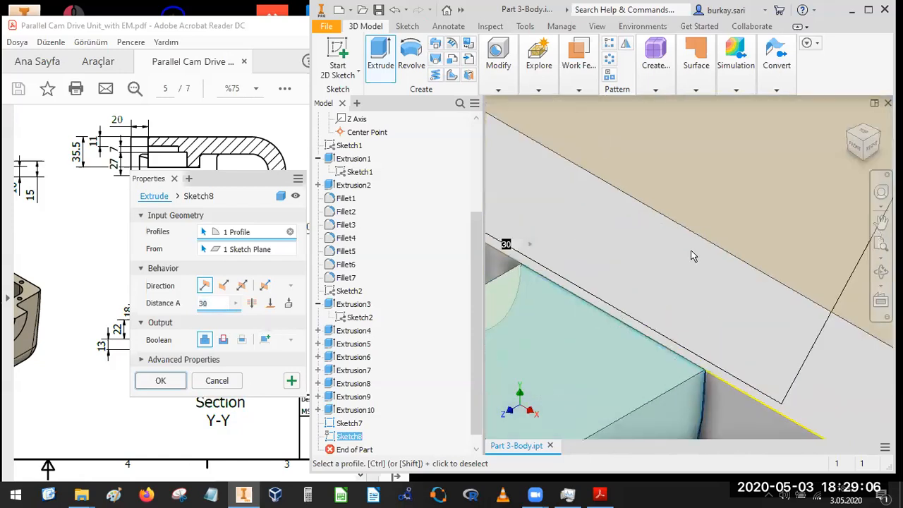
{"action": "scroll", "coordinate": [690, 249], "scroll_direction": "down", "scroll_amount": 5}
{"action": "left_click", "coordinate": [161, 380]}
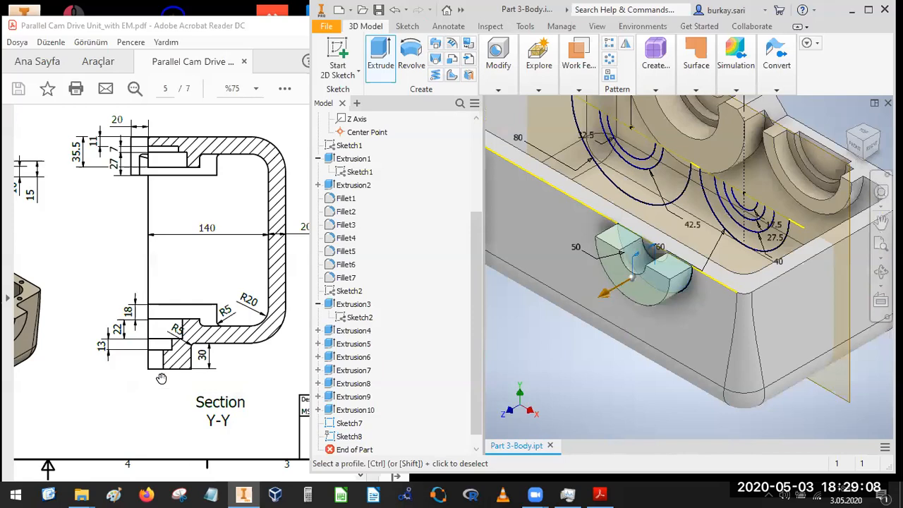
- Switch to the PDF drawing in Acrobat Reader and examine Section Y-Y and Section V-V of the housing
{"action": "left_click", "coordinate": [178, 333]}
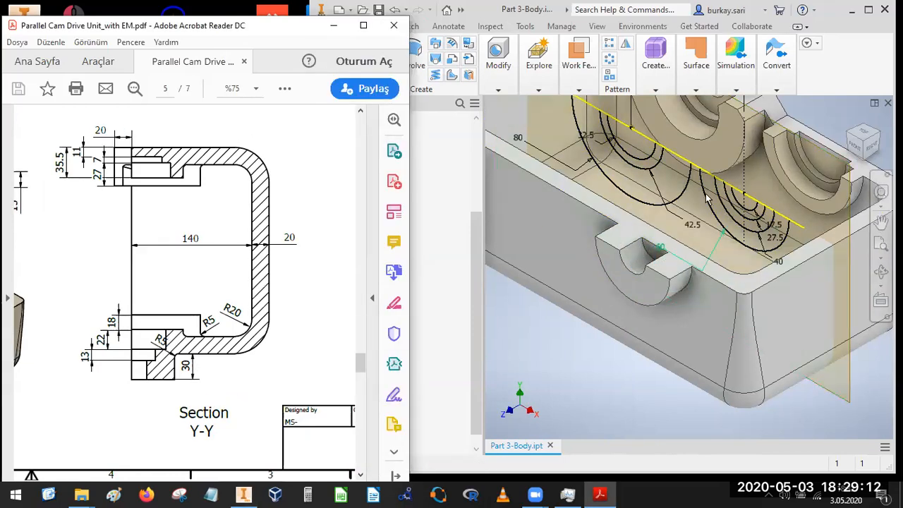
{"action": "left_click_drag", "start_coordinate": [153, 284], "coordinate": [202, 274]}
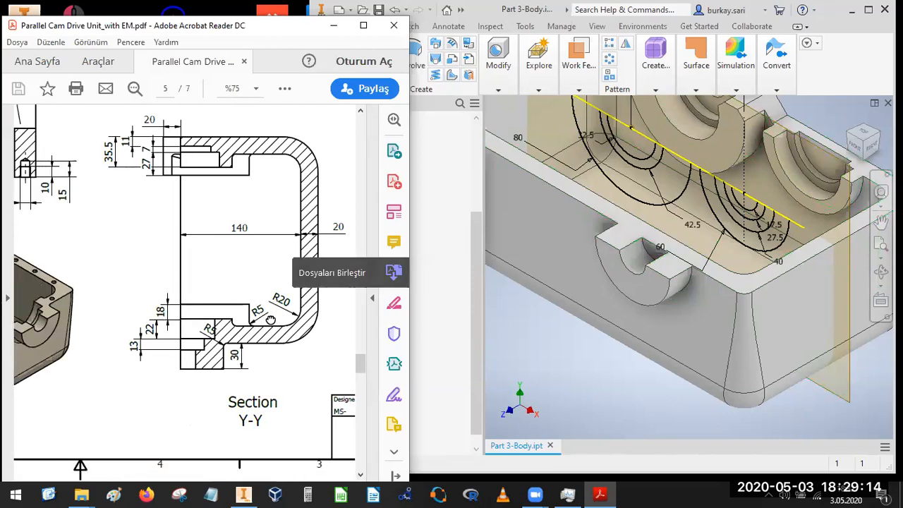
{"action": "left_click_drag", "start_coordinate": [263, 228], "coordinate": [368, 227]}
{"action": "left_click_drag", "start_coordinate": [290, 280], "coordinate": [166, 304]}
{"action": "left_click_drag", "start_coordinate": [103, 288], "coordinate": [50, 335]}
{"action": "left_click_drag", "start_coordinate": [246, 335], "coordinate": [145, 306]}
{"action": "left_click_drag", "start_coordinate": [339, 317], "coordinate": [238, 314]}
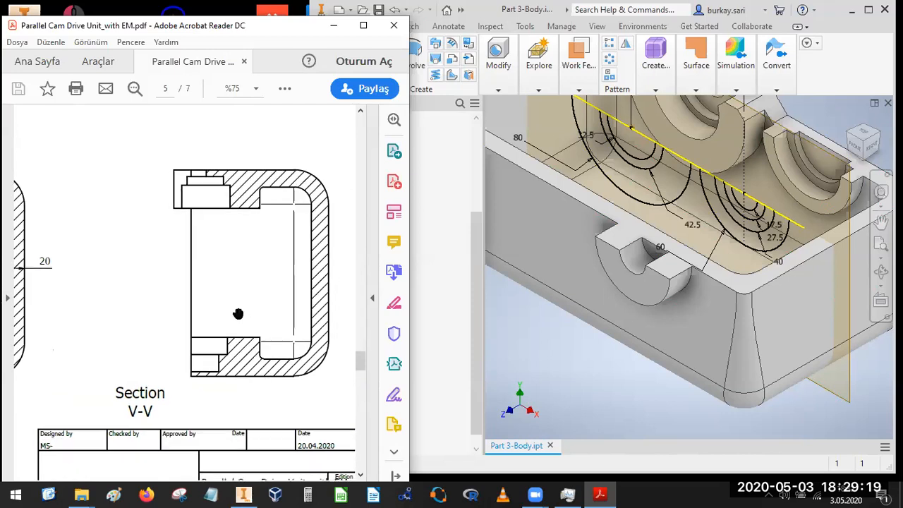
- Switch back to Inventor and start a new 2D sketch on the inner face of the long wall that carries the outer boss
{"action": "left_click", "coordinate": [653, 243]}
{"action": "scroll", "coordinate": [663, 253], "scroll_direction": "up", "scroll_amount": 4}
{"action": "left_click_drag", "start_coordinate": [663, 254], "coordinate": [631, 282]}
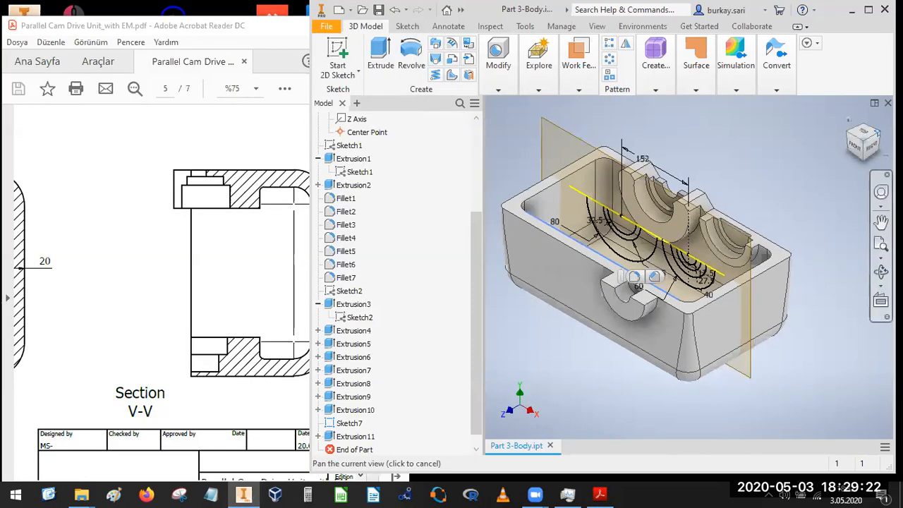
{"action": "left_click", "coordinate": [877, 133]}
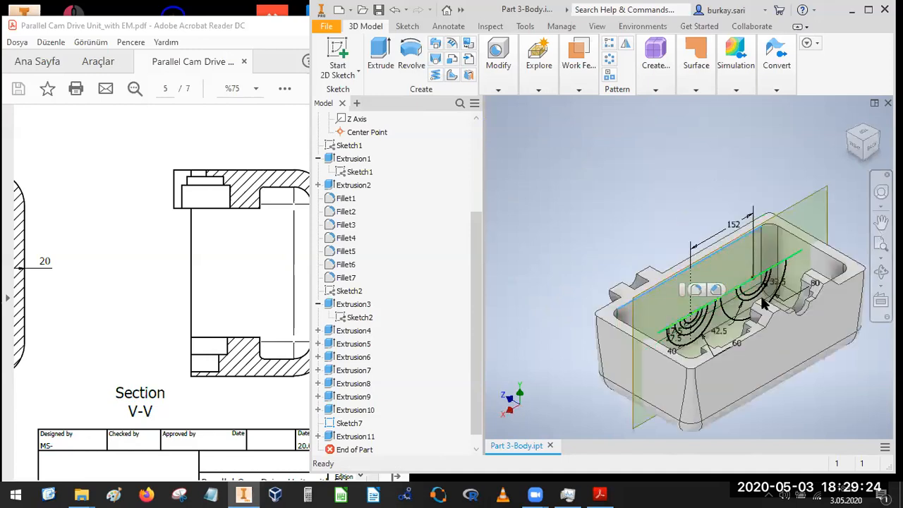
{"action": "scroll", "coordinate": [763, 300], "scroll_direction": "down", "scroll_amount": 3}
{"action": "mouse_move", "coordinate": [639, 222]}
{"action": "left_mouse_down"}
{"action": "mouse_move", "coordinate": [522, 120]}
{"action": "mouse_move", "coordinate": [530, 183]}
{"action": "mouse_move", "coordinate": [565, 187]}
{"action": "left_mouse_up"}
{"action": "key", "text": "Escape"}
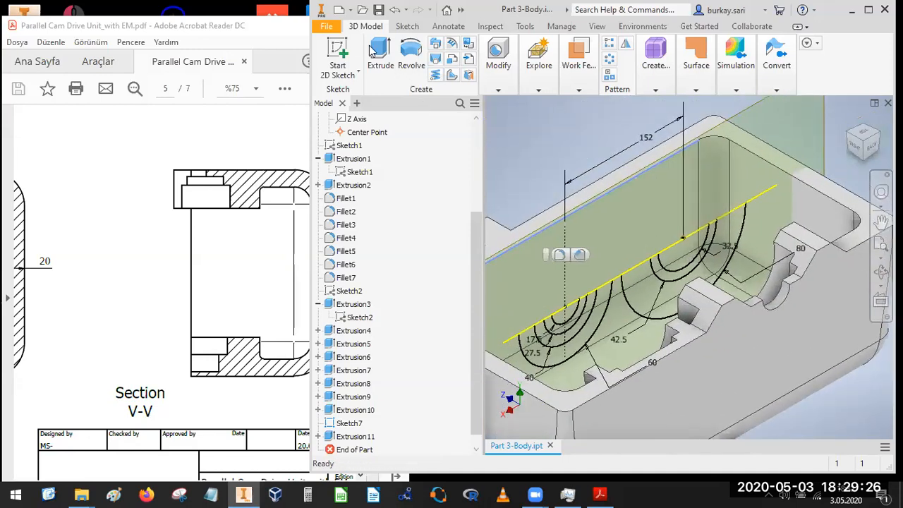
{"action": "left_click", "coordinate": [338, 51]}
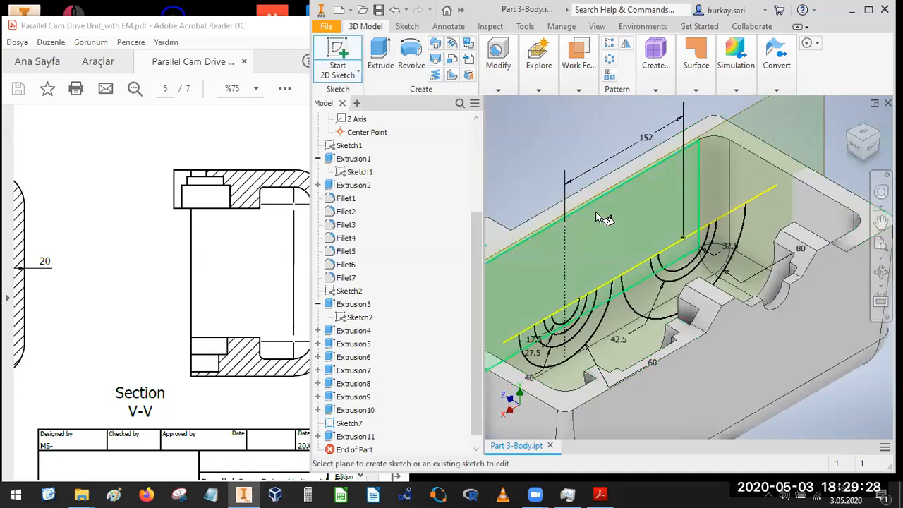
{"action": "left_click", "coordinate": [603, 254]}
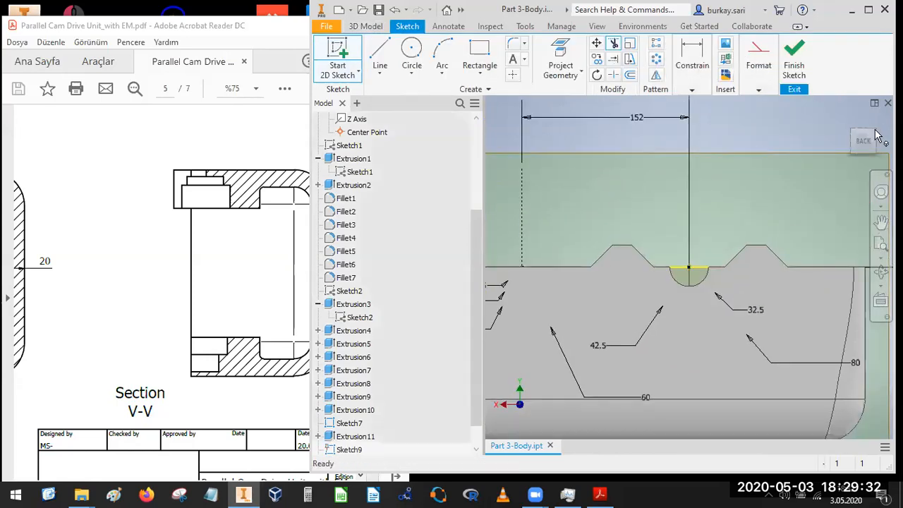
- Project the 80 mm radius arc and the wall's inner top edge into the new sketch, and finish the sketch
{"action": "key", "text": "F6"}
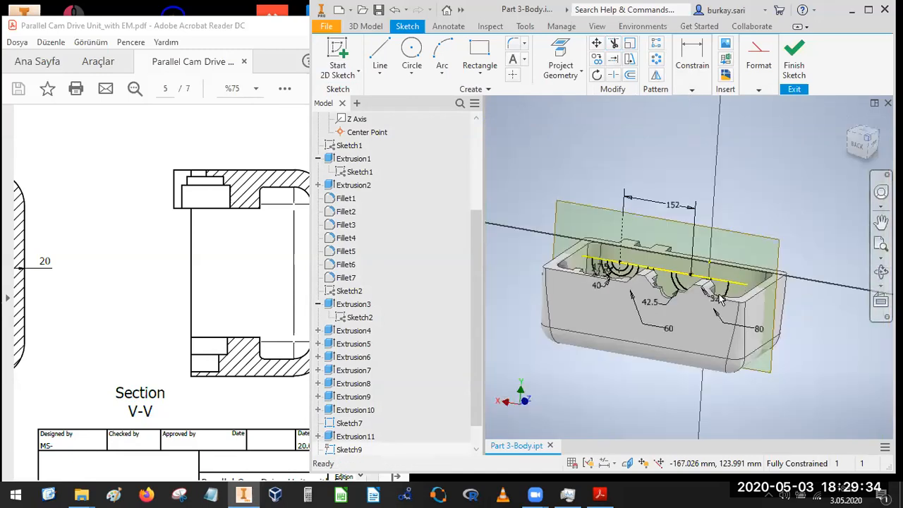
{"action": "scroll", "coordinate": [687, 202], "scroll_direction": "up", "scroll_amount": 5}
{"action": "left_click", "coordinate": [560, 55]}
{"action": "left_click", "coordinate": [678, 302]}
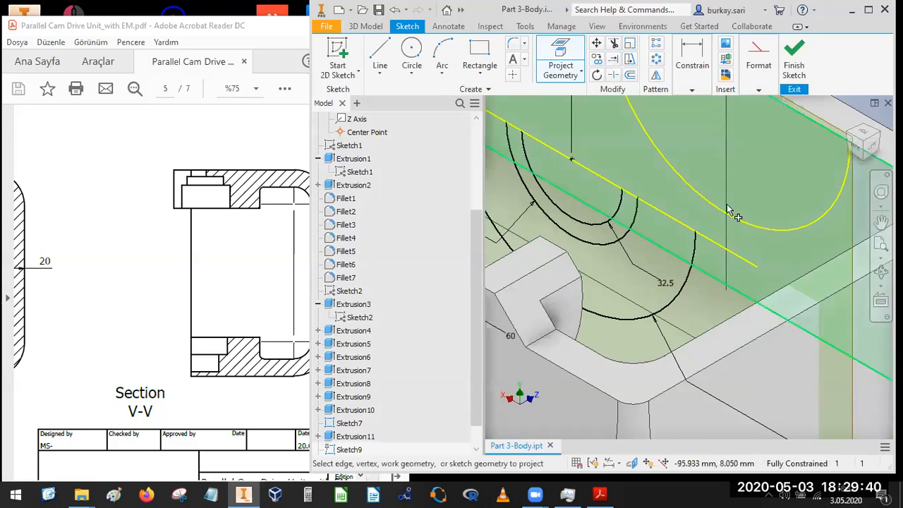
{"action": "scroll", "coordinate": [728, 210], "scroll_direction": "down", "scroll_amount": 2}
{"action": "left_click", "coordinate": [776, 178]}
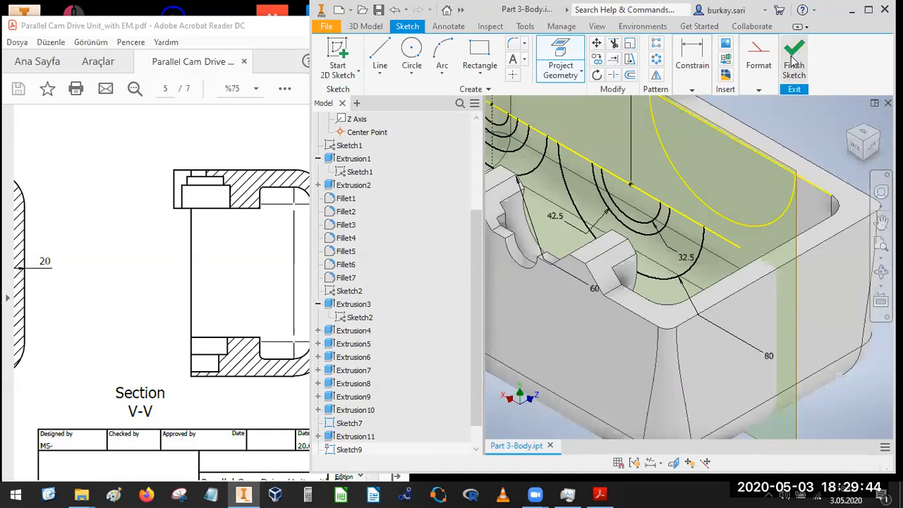
{"action": "left_click", "coordinate": [793, 60]}
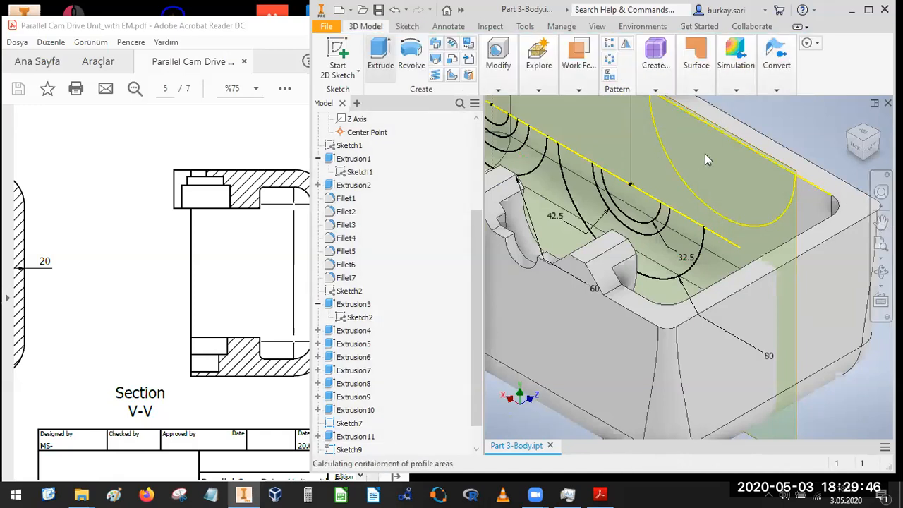
- Extrude the 80 mm radius half-disc profile 25 mm into the housing as a joined boss, taking the depth from the PDF drawing's plan view
{"action": "key", "text": "e"}
{"action": "left_click", "coordinate": [711, 156]}
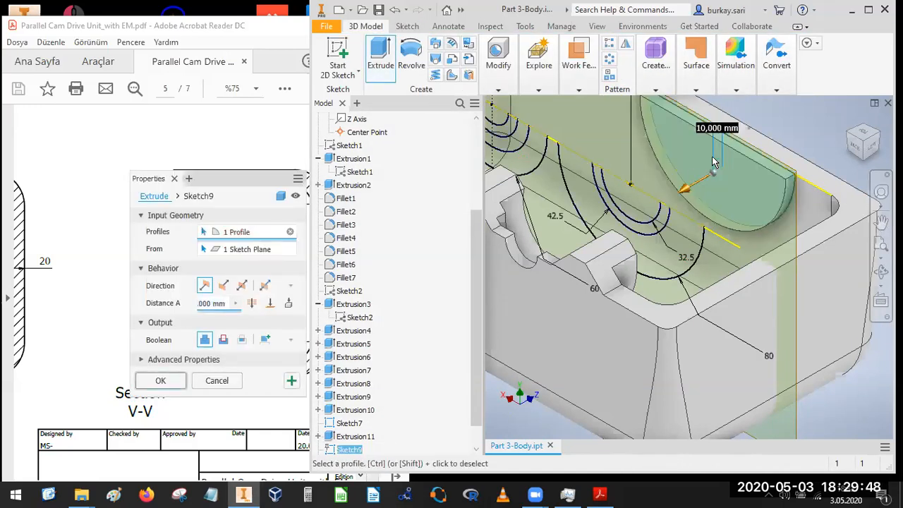
{"action": "left_click", "coordinate": [87, 232]}
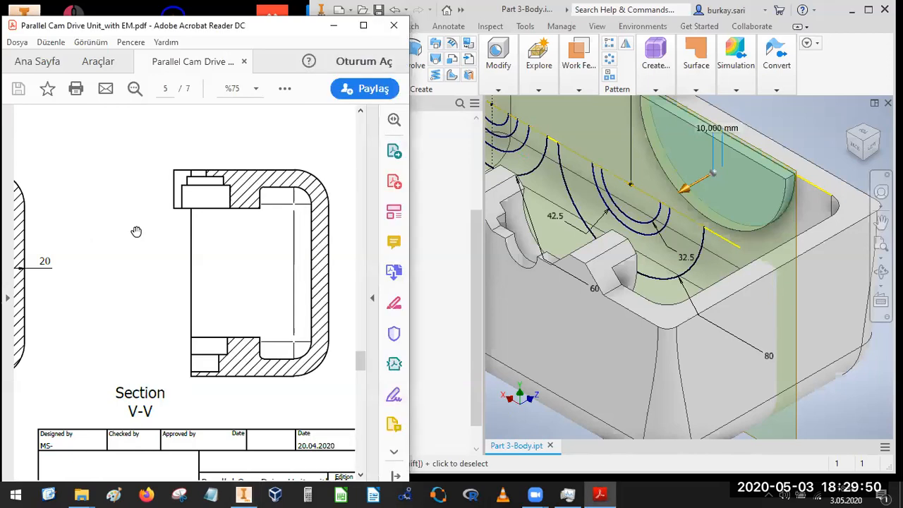
{"action": "key", "text": "ctrl+0"}
{"action": "scroll", "coordinate": [56, 273], "scroll_direction": "up", "scroll_amount": 2, "text": "ctrl"}
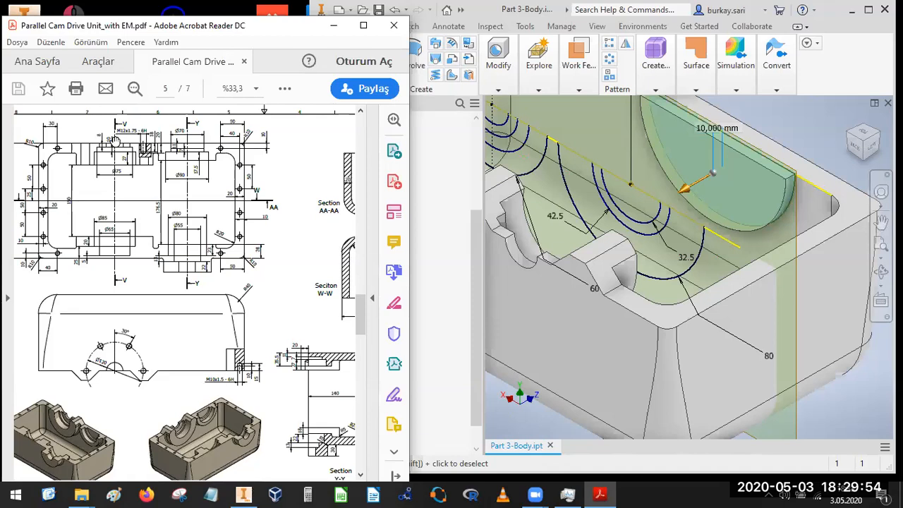
{"action": "scroll", "coordinate": [84, 172], "scroll_direction": "up", "scroll_amount": 2, "text": "ctrl"}
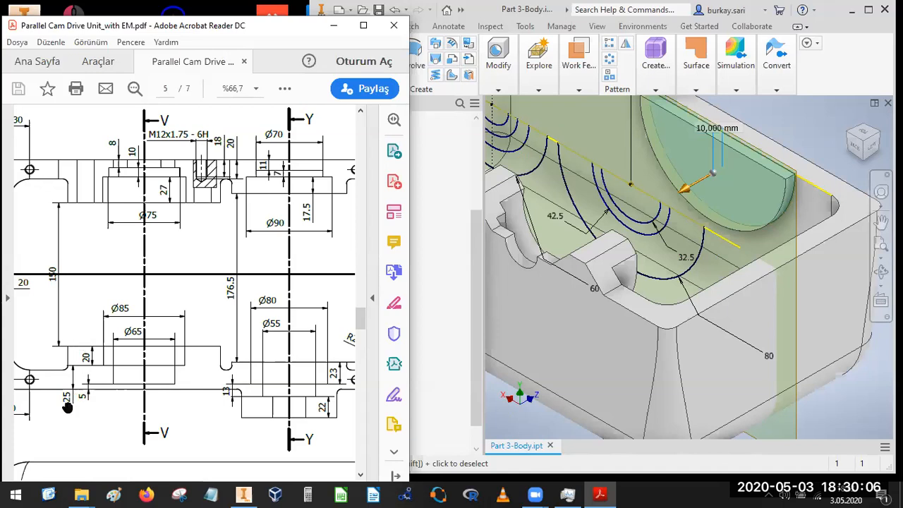
{"action": "scroll", "coordinate": [67, 407], "scroll_direction": "up", "scroll_amount": 2, "text": "ctrl"}
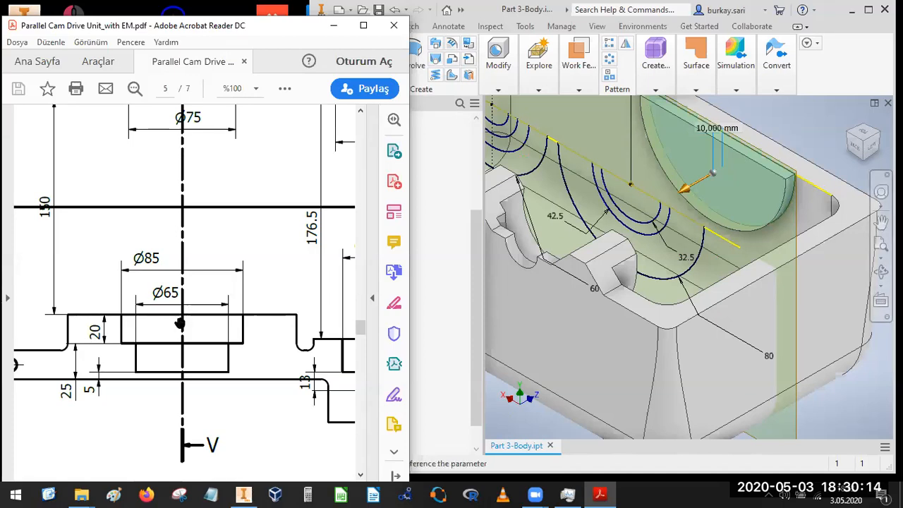
{"action": "left_click", "coordinate": [430, 195]}
{"action": "type", "text": "25"}
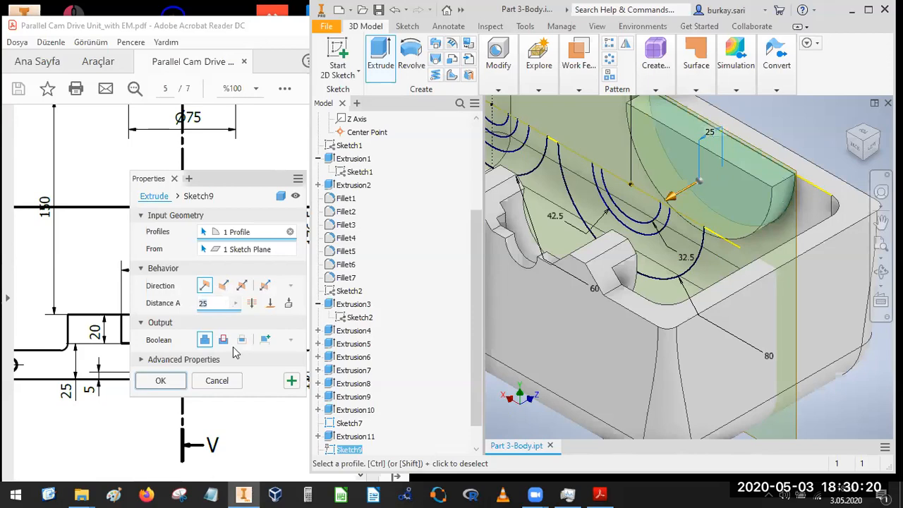
{"action": "left_click", "coordinate": [160, 384]}
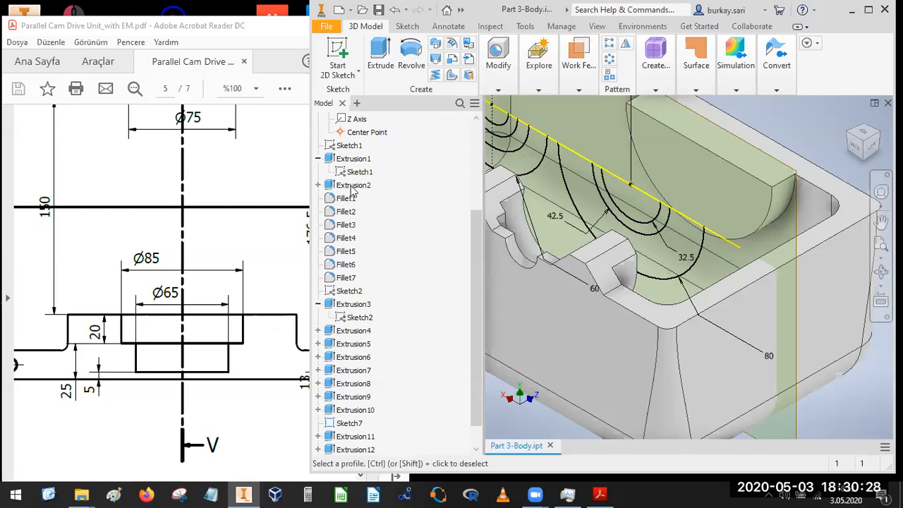
- Hide the origin's XY Plane in the part
{"action": "scroll", "coordinate": [353, 184], "scroll_direction": "up", "scroll_amount": 3}
{"action": "right_click", "coordinate": [361, 213]}
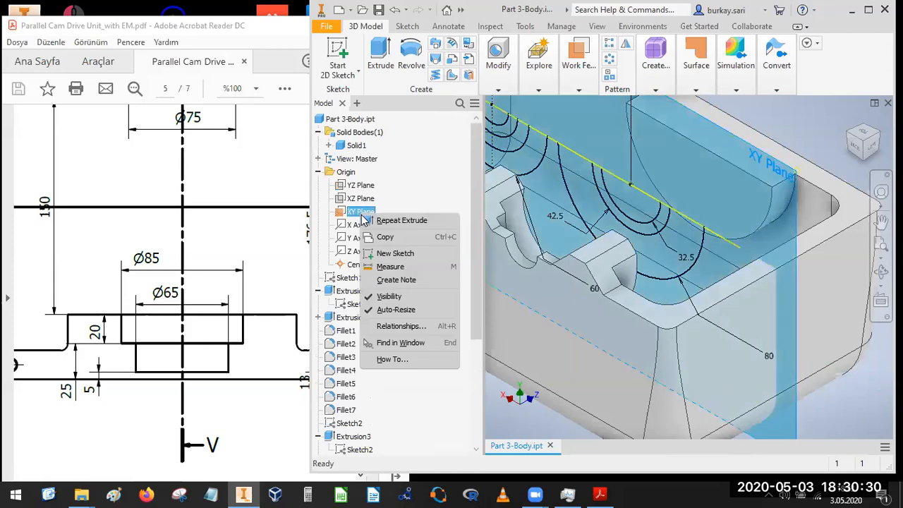
{"action": "left_click", "coordinate": [390, 297]}
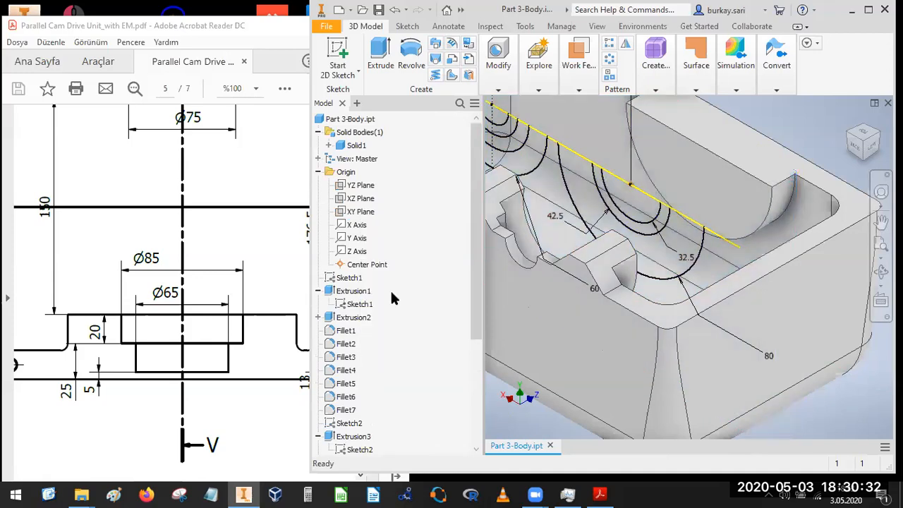
{"action": "left_click", "coordinate": [388, 289]}
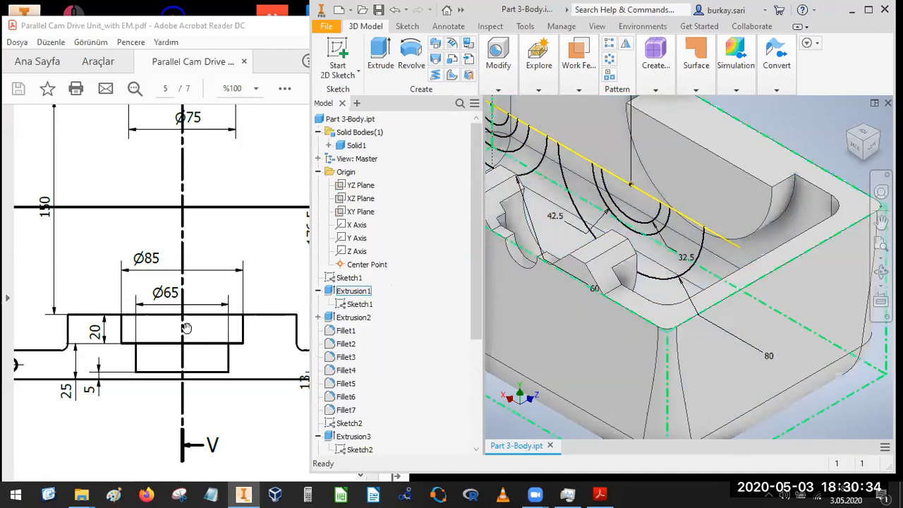
- Check the Ø85 and Ø65 bore details in the PDF drawing, and start a 2D sketch on the new inner boss's front face in Inventor
{"action": "mouse_move", "coordinate": [266, 394]}
{"action": "left_mouse_down"}
{"action": "mouse_move", "coordinate": [221, 329]}
{"action": "mouse_move", "coordinate": [264, 313]}
{"action": "left_mouse_up"}
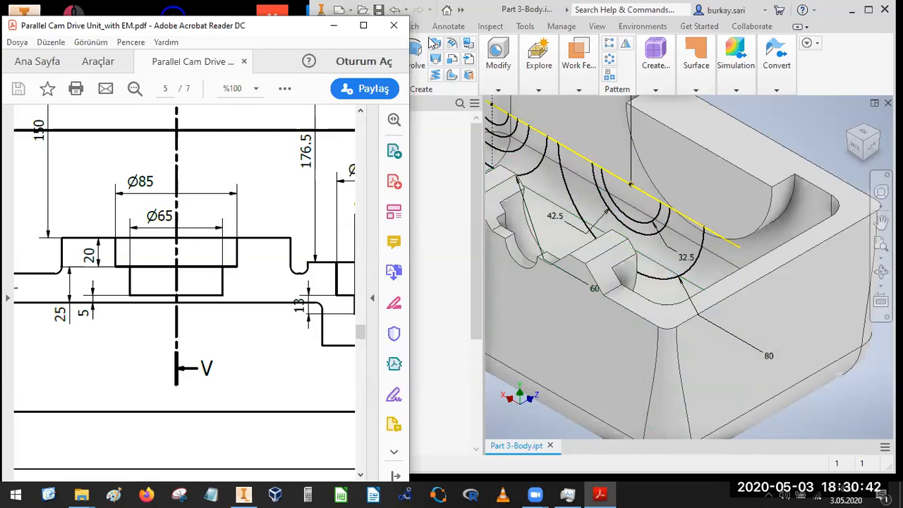
{"action": "left_click", "coordinate": [492, 14]}
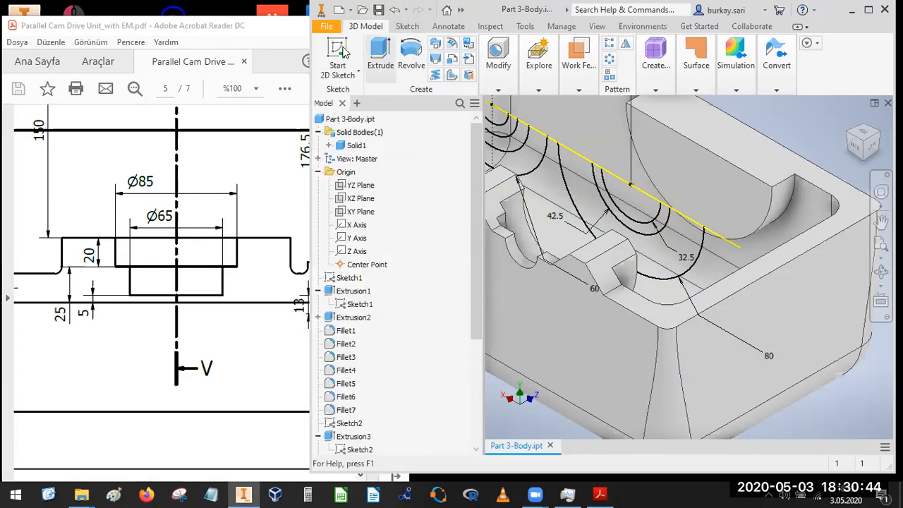
{"action": "left_click", "coordinate": [663, 188]}
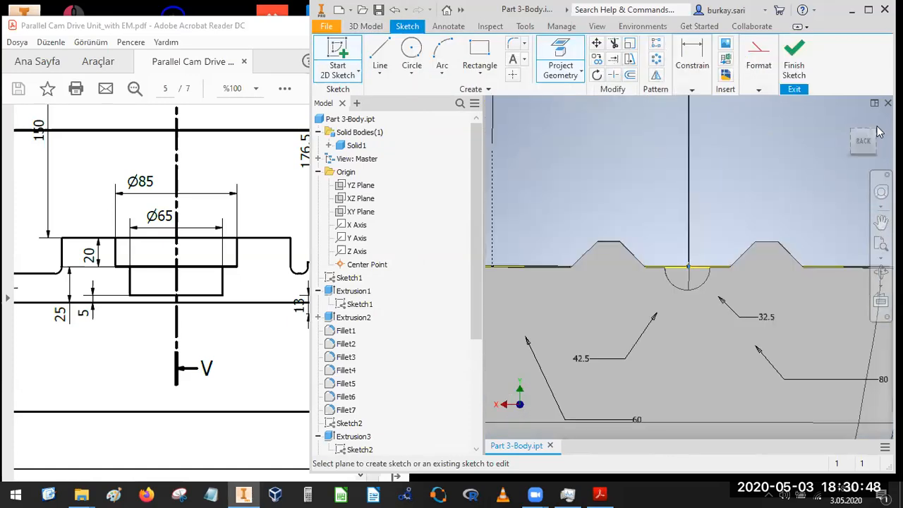
{"action": "left_click", "coordinate": [874, 139]}
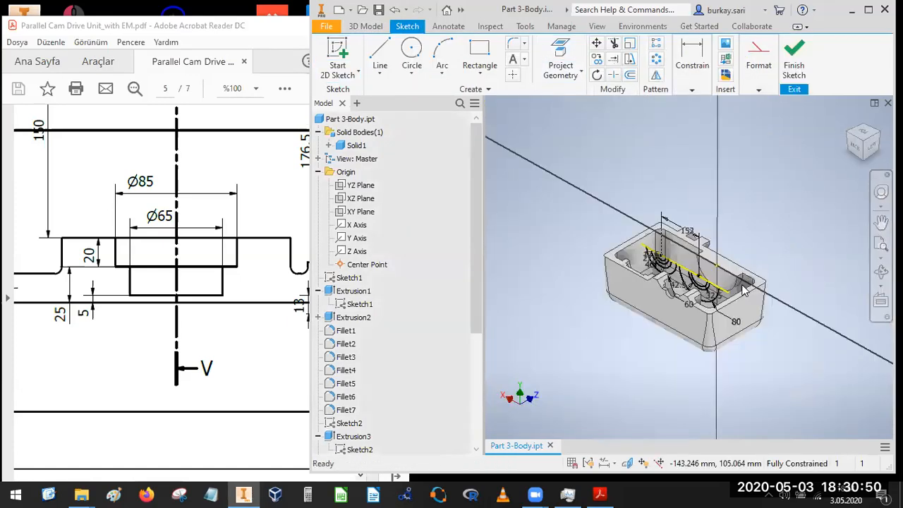
- Project the boss face outline and the 42.5 mm radius arc into the new sketch, and finish the sketch
{"action": "left_click", "coordinate": [562, 52]}
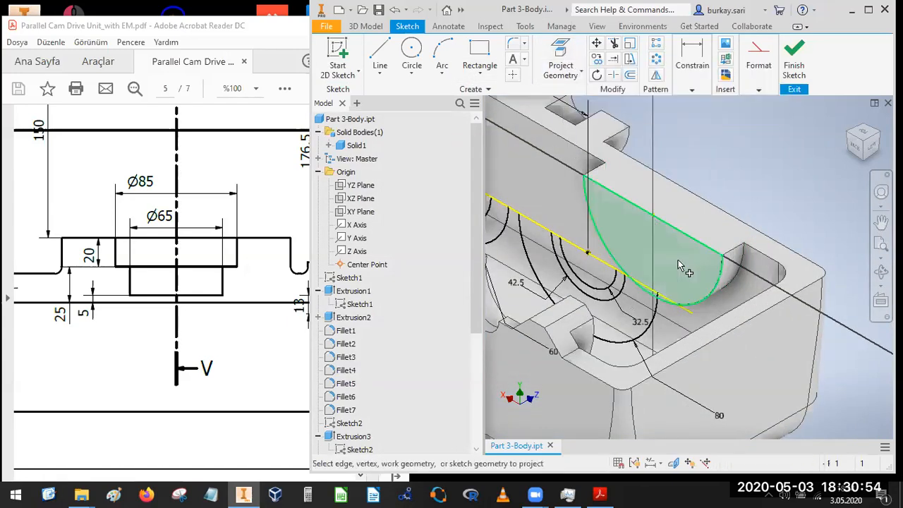
{"action": "left_click", "coordinate": [679, 267]}
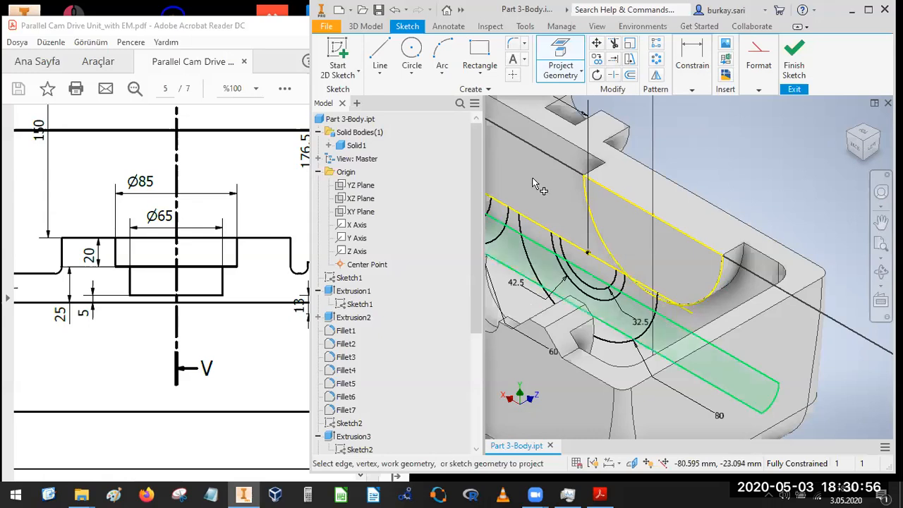
{"action": "key", "text": "Escape"}
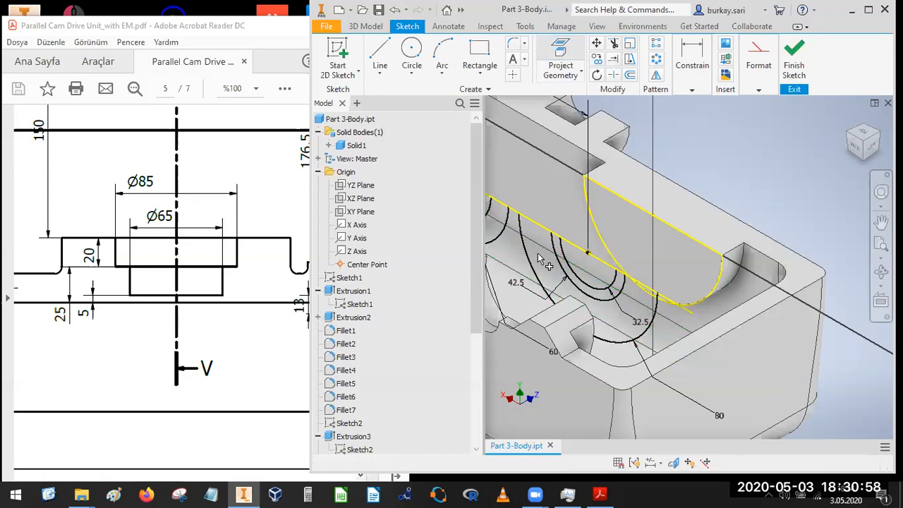
{"action": "key", "text": "p"}
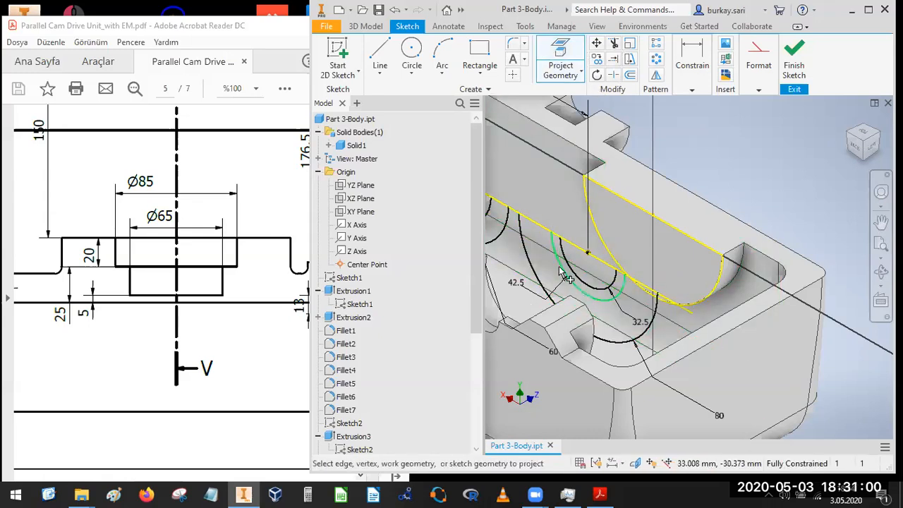
{"action": "left_click", "coordinate": [562, 271]}
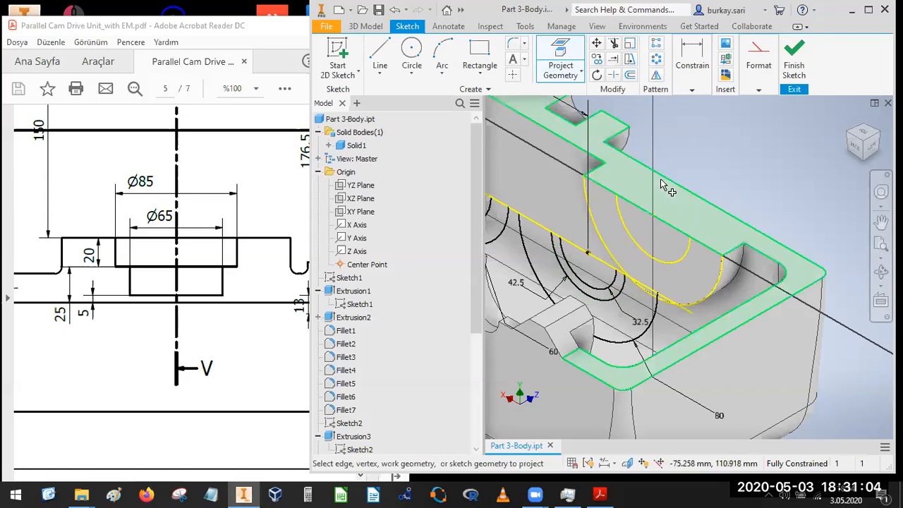
{"action": "key", "text": "Escape"}
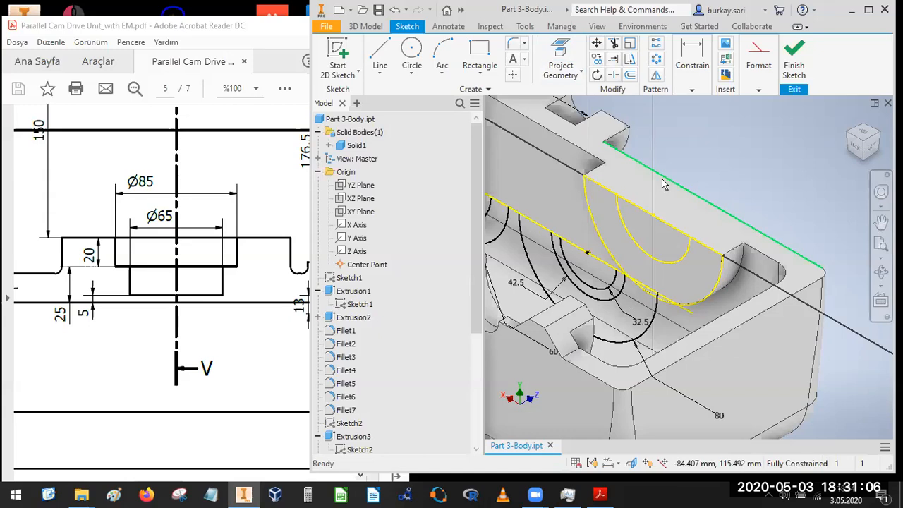
{"action": "left_click", "coordinate": [795, 59]}
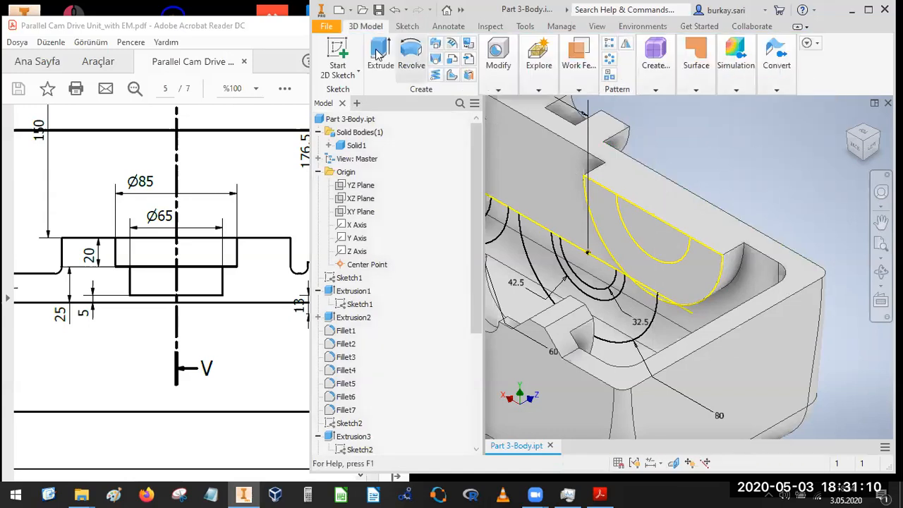
- Start an Extrude from the sketch on the inner boss's front face
{"action": "left_click", "coordinate": [380, 57]}
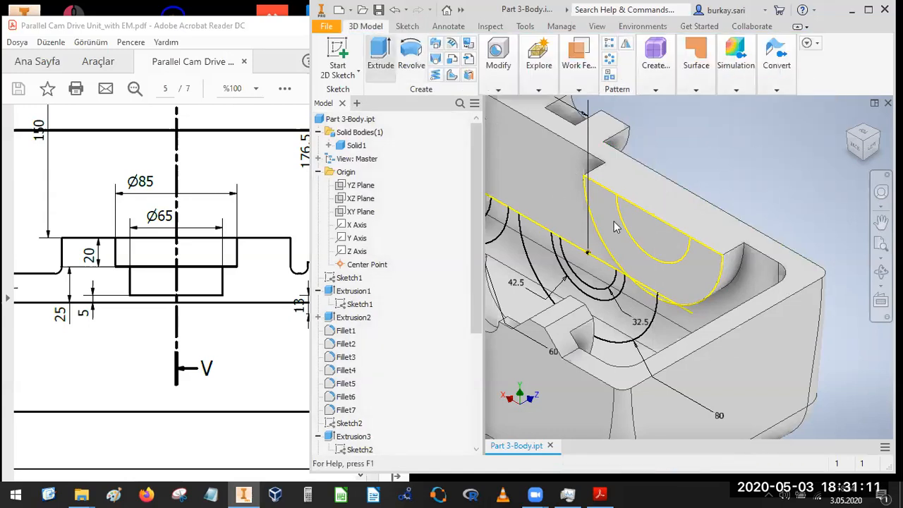
- Cut the inner semicircular profile 20 mm deep into the large side-wall bearing boss
{"action": "left_click", "coordinate": [668, 245]}
{"action": "left_click_drag", "start_coordinate": [218, 188], "coordinate": [576, 248]}
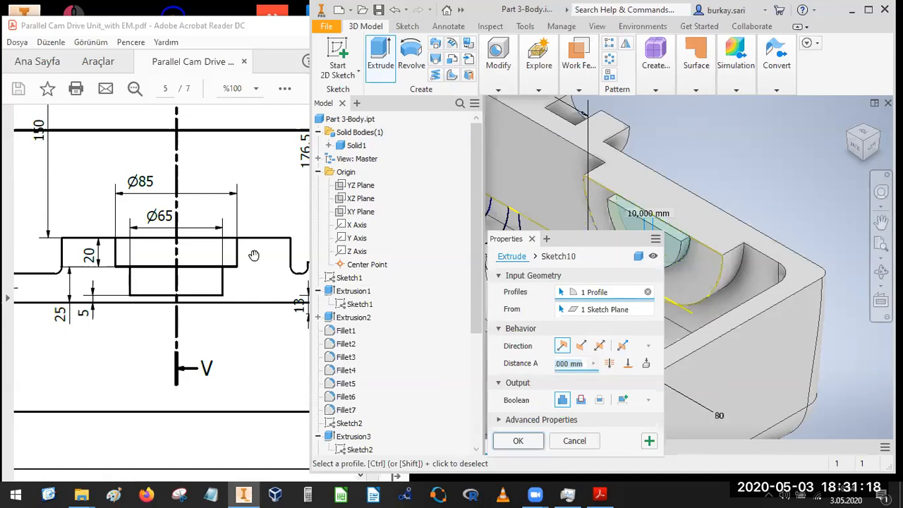
{"action": "left_click", "coordinate": [581, 399]}
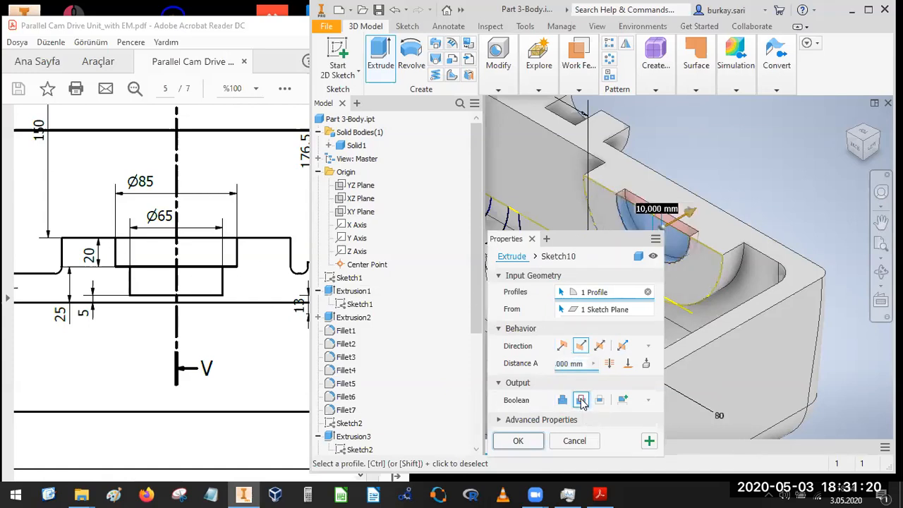
{"action": "left_click", "coordinate": [650, 214]}
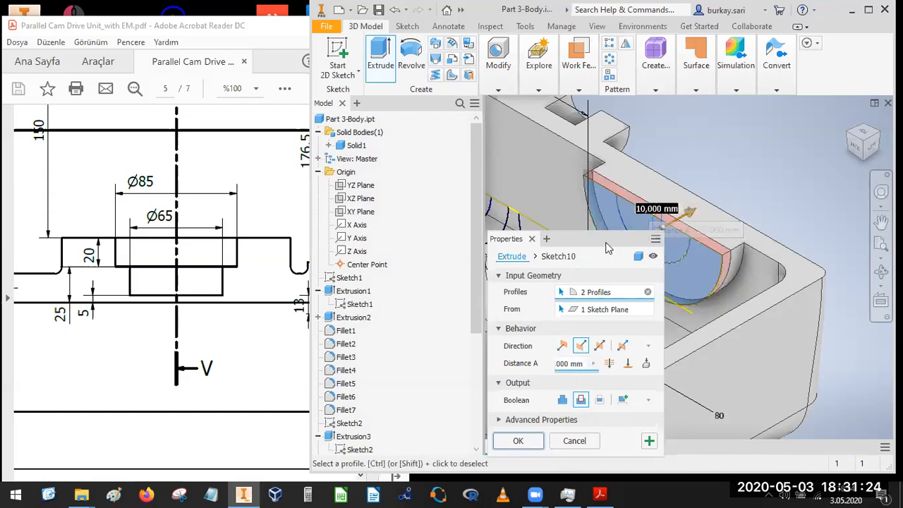
{"action": "left_click", "coordinate": [648, 292]}
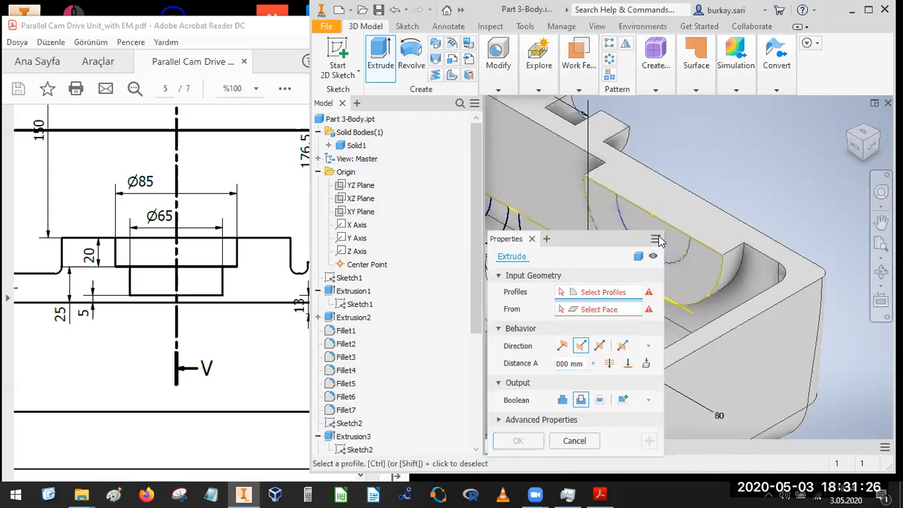
{"action": "left_click", "coordinate": [683, 254]}
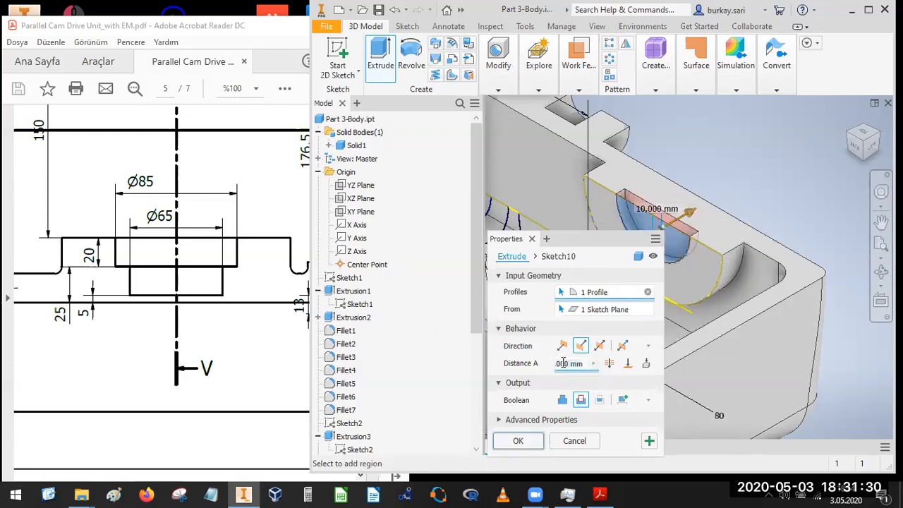
{"action": "left_click", "coordinate": [562, 363]}
{"action": "type", "text": "20"}
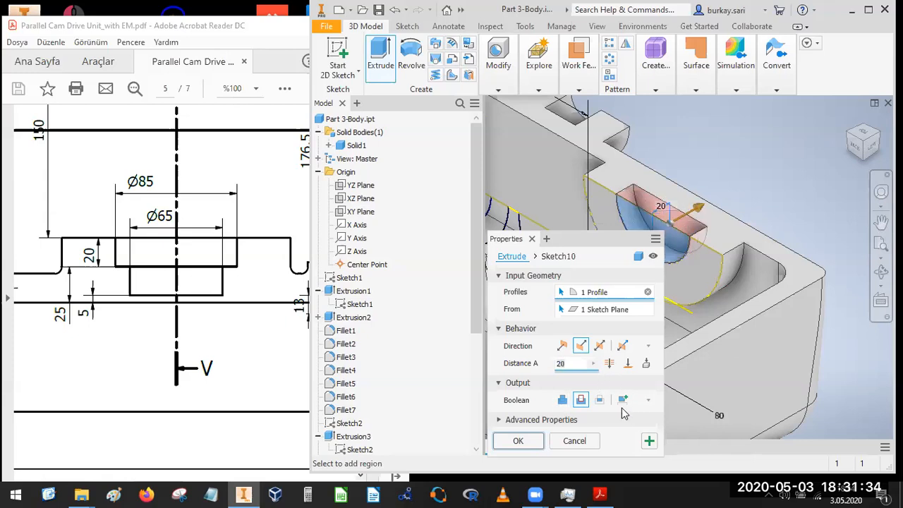
{"action": "left_click", "coordinate": [518, 440]}
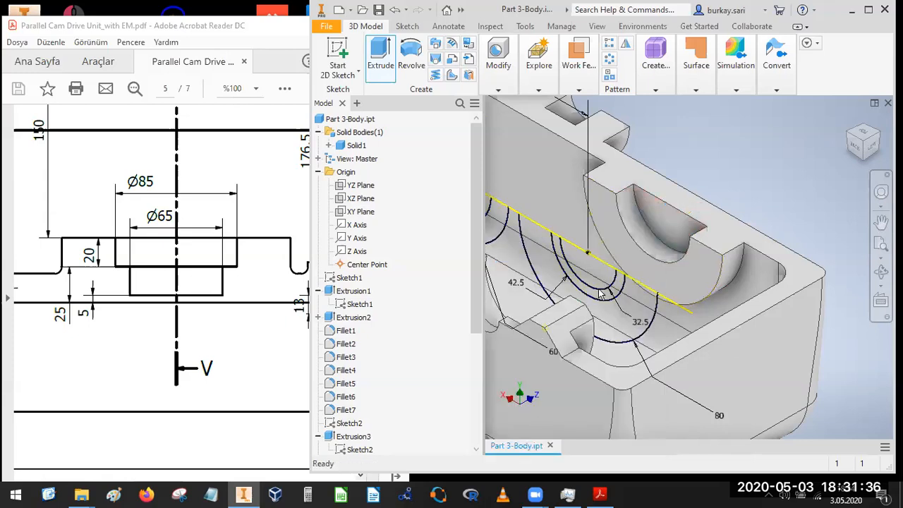
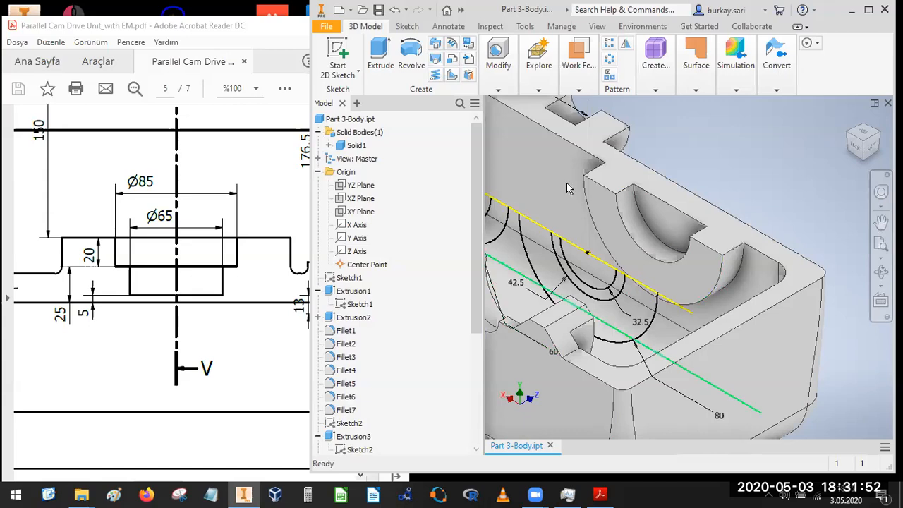
- Create a sketch on the back face of the new semicircular recess and project the 32.5 mm radius arc into it
{"action": "left_click", "coordinate": [342, 67]}
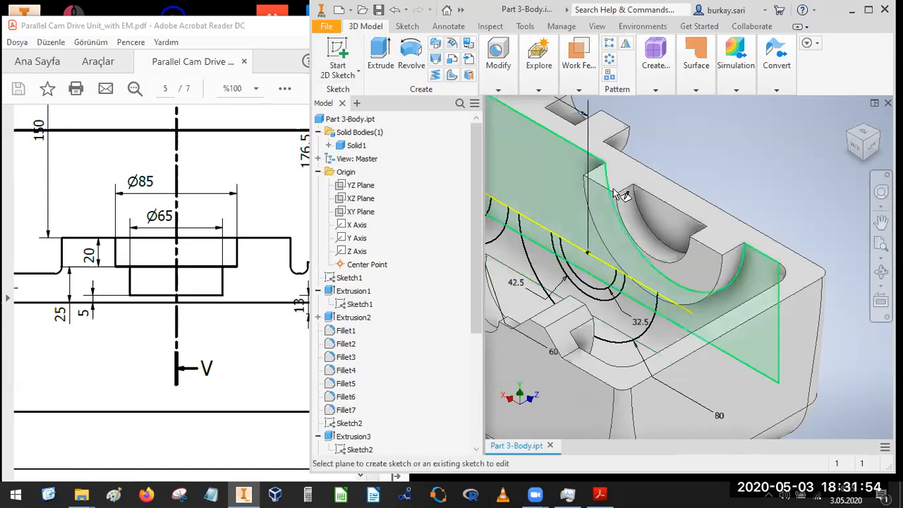
{"action": "left_click", "coordinate": [646, 219]}
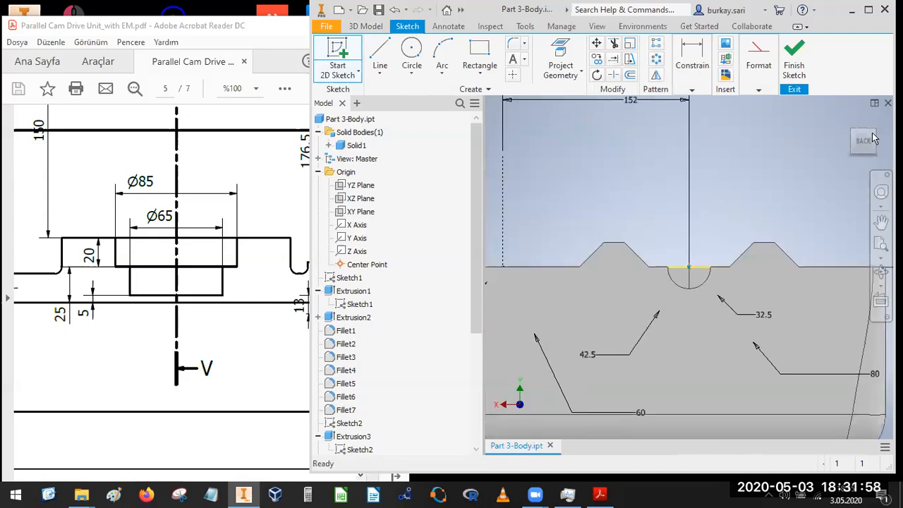
{"action": "left_click", "coordinate": [875, 132]}
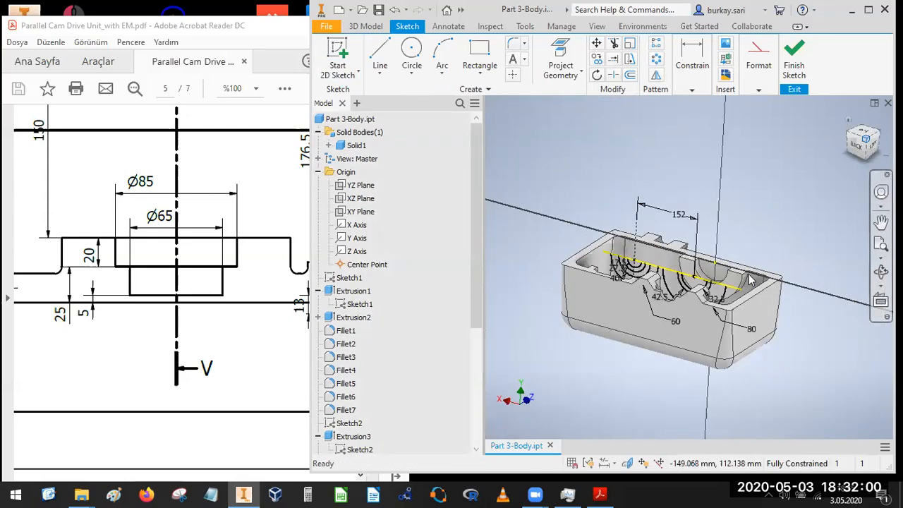
{"action": "scroll", "coordinate": [740, 271], "scroll_direction": "up", "scroll_amount": 5}
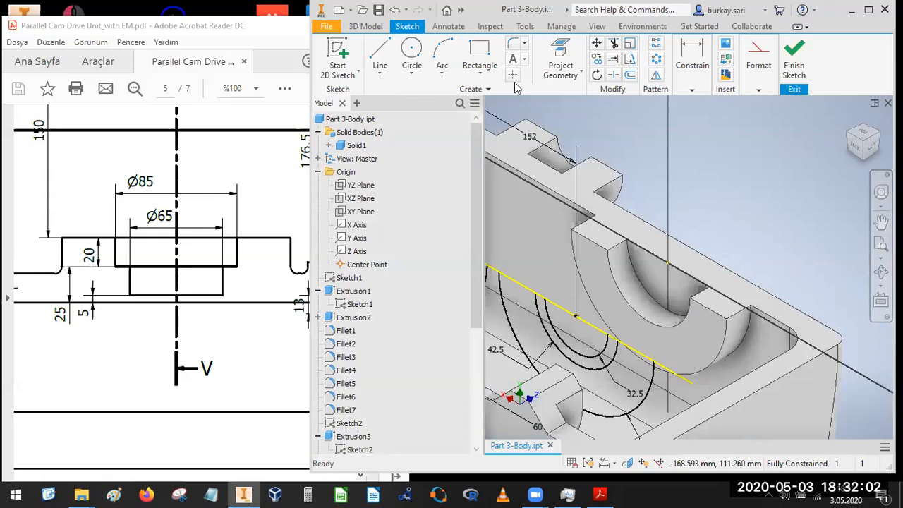
{"action": "left_click", "coordinate": [560, 56]}
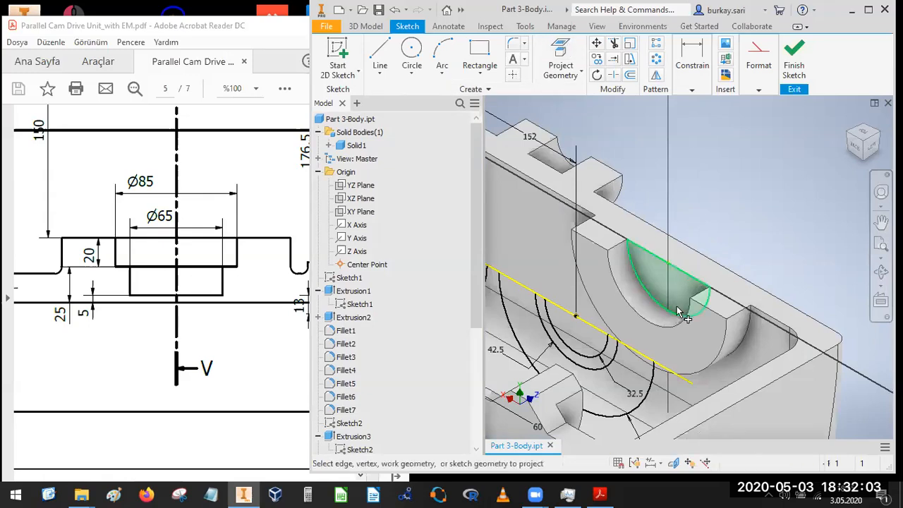
{"action": "left_click", "coordinate": [556, 56]}
{"action": "left_click", "coordinate": [661, 272]}
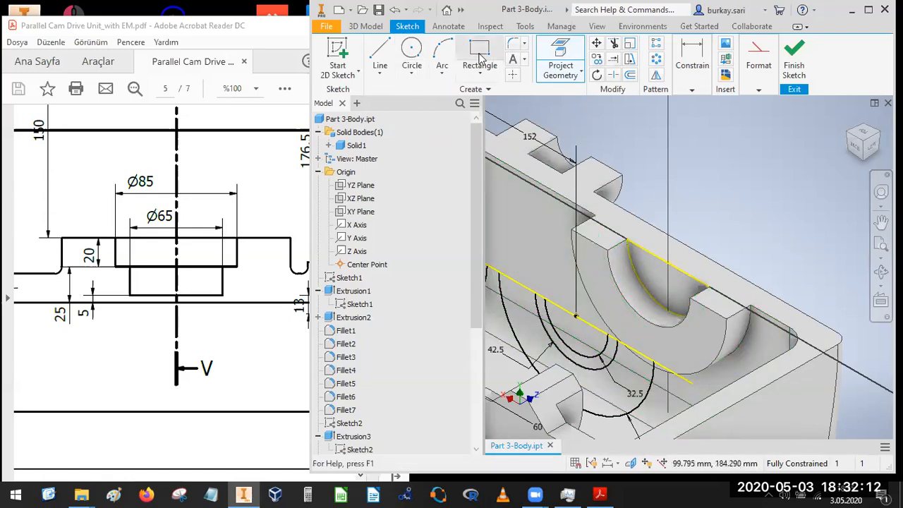
{"action": "left_click", "coordinate": [560, 56]}
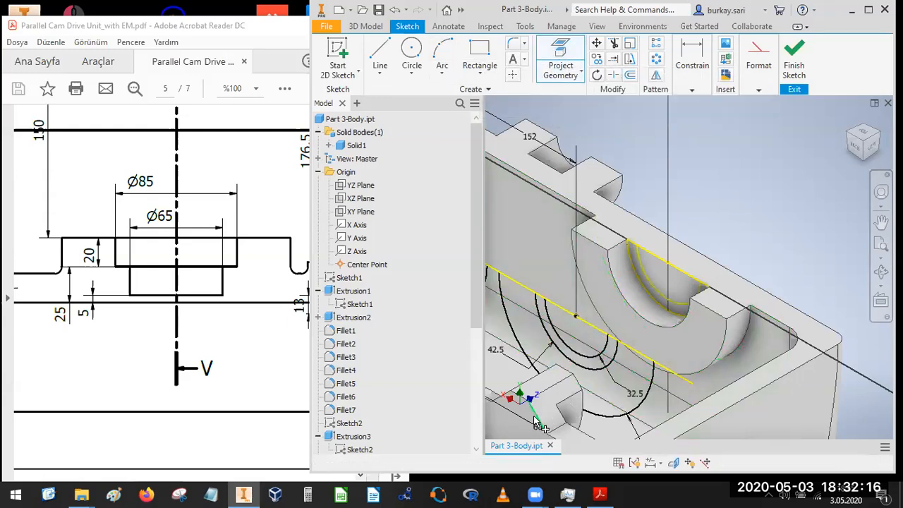
{"action": "key", "text": "Escape"}
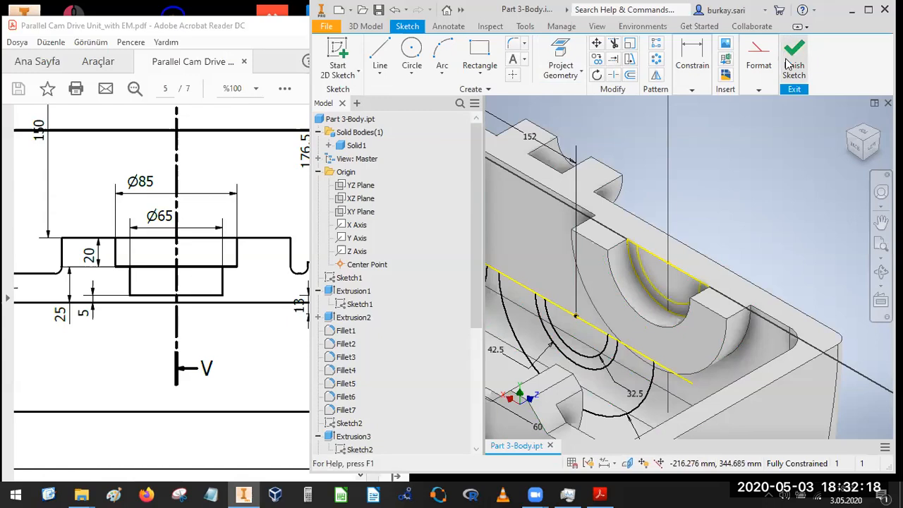
{"action": "left_click", "coordinate": [790, 65]}
- Extrude the projected semicircle as a 20 mm deep cut into the wall behind the first recess
{"action": "left_click", "coordinate": [381, 56]}
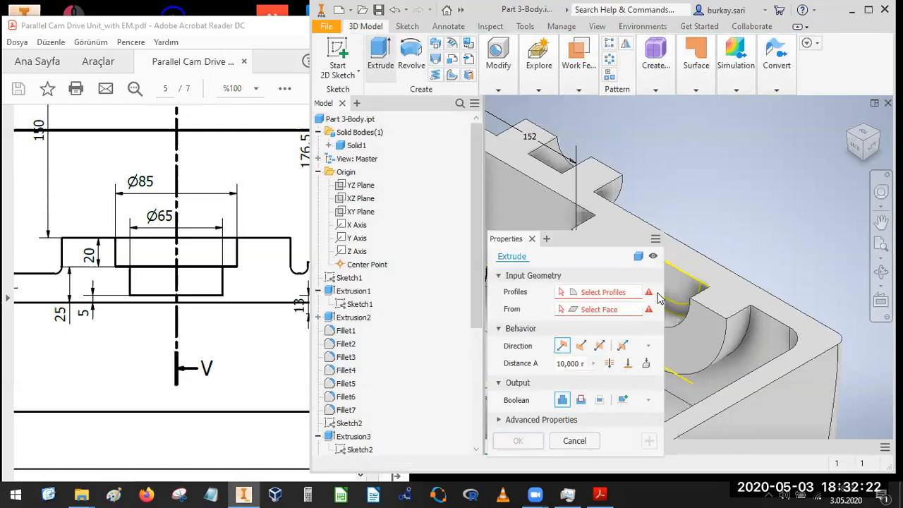
{"action": "left_click", "coordinate": [688, 290]}
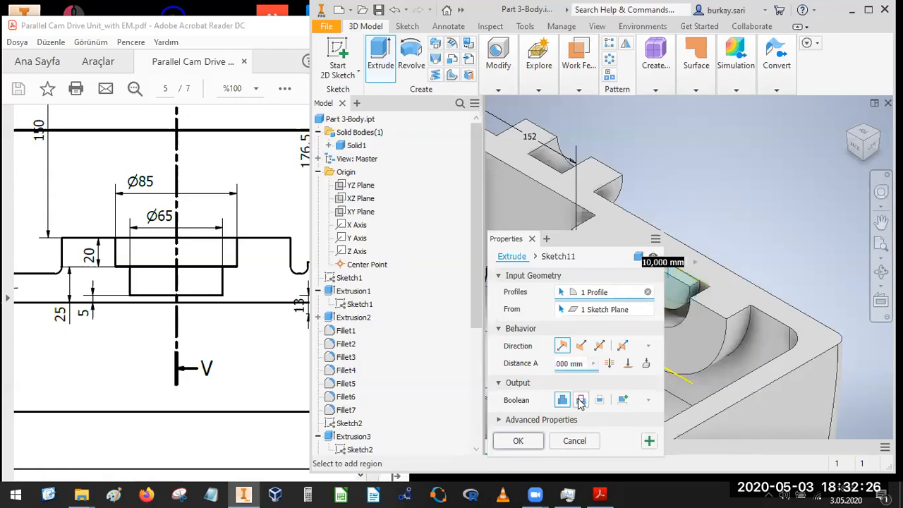
{"action": "left_click_drag", "start_coordinate": [564, 241], "coordinate": [218, 186]}
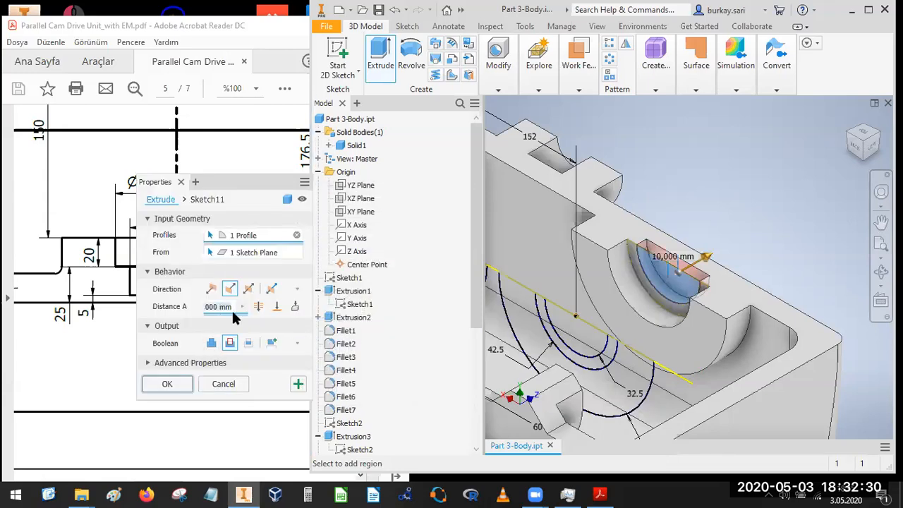
{"action": "type", "text": "20"}
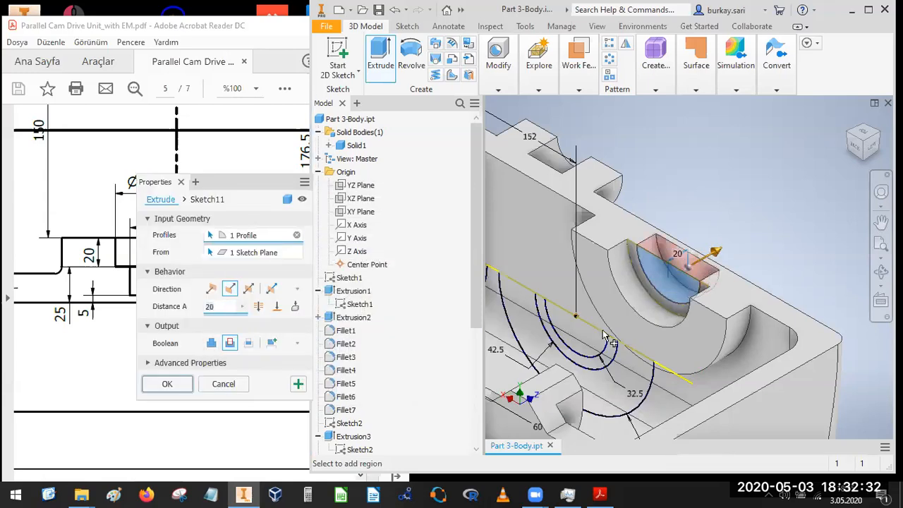
{"action": "scroll", "coordinate": [730, 268], "scroll_direction": "up", "scroll_amount": 5}
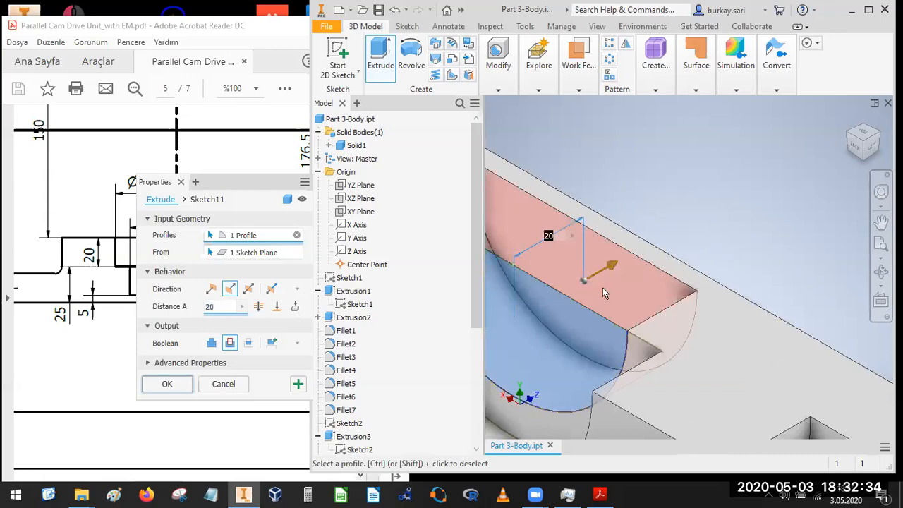
{"action": "left_click", "coordinate": [128, 293]}
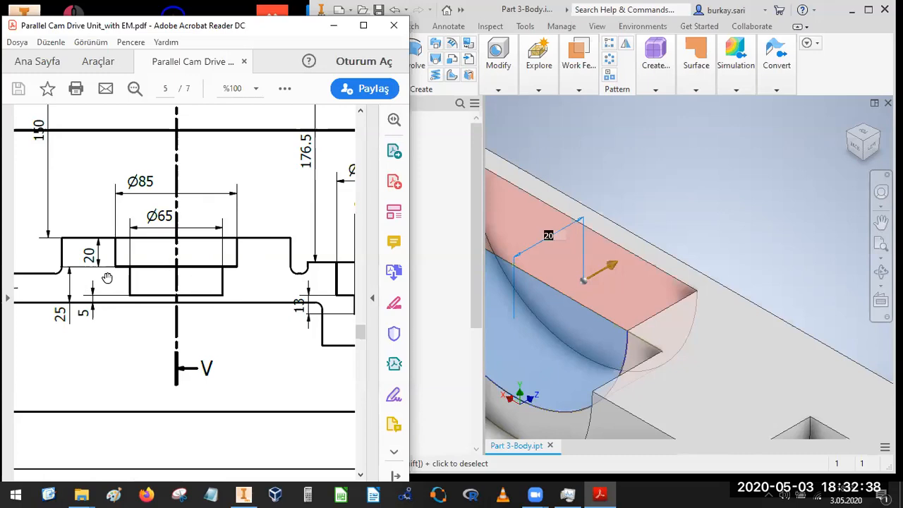
{"action": "left_click", "coordinate": [694, 165]}
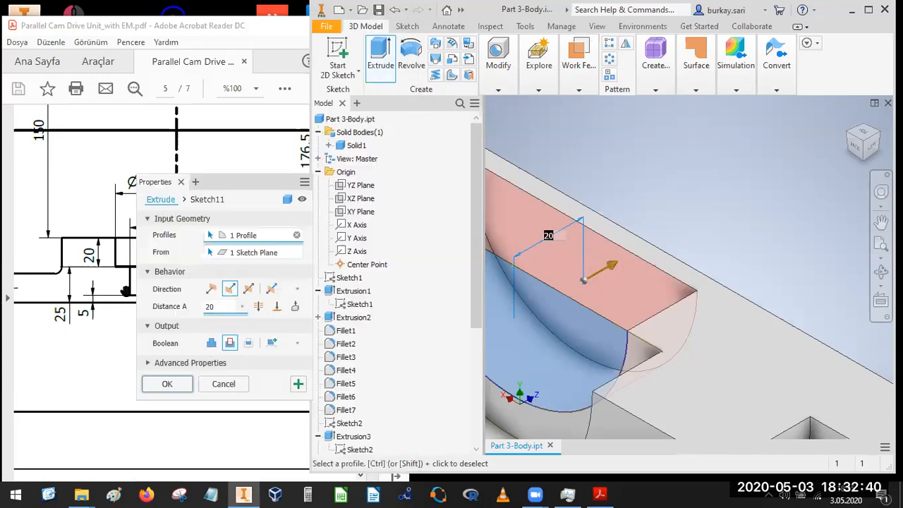
{"action": "left_click", "coordinate": [167, 386]}
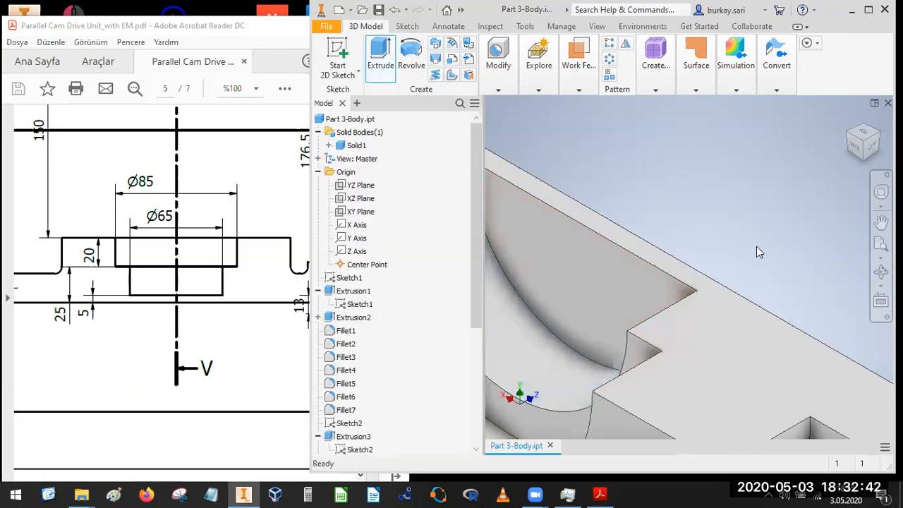
- Examine the drawing's Ø80 and Ø55 stepped bearing seat and compare it with the concentric arcs in the model
{"action": "key", "text": "F6"}
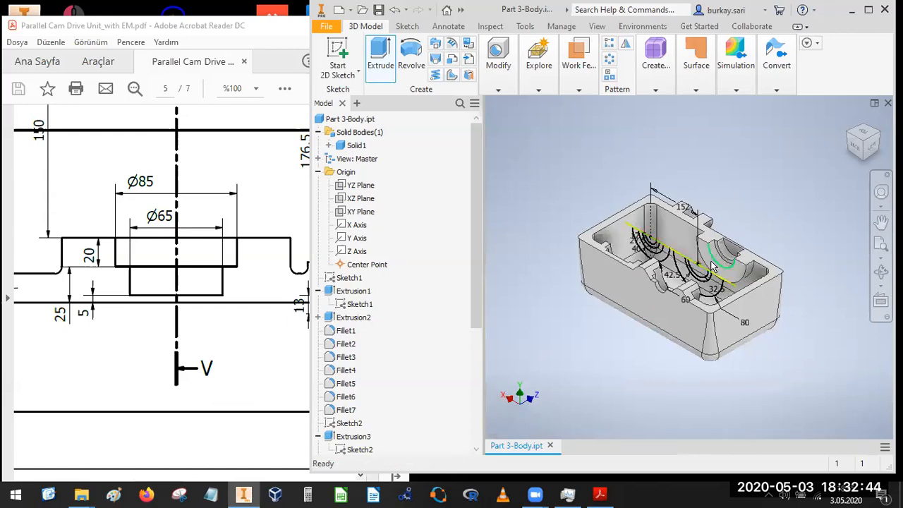
{"action": "left_click_drag", "start_coordinate": [279, 305], "coordinate": [139, 323]}
{"action": "left_click_drag", "start_coordinate": [203, 345], "coordinate": [139, 326]}
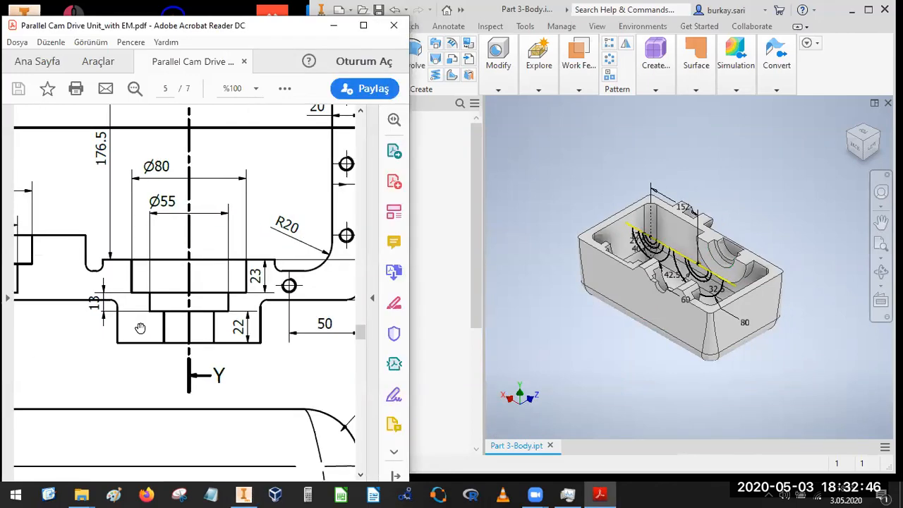
{"action": "scroll", "coordinate": [686, 216], "scroll_direction": "up", "scroll_amount": 5}
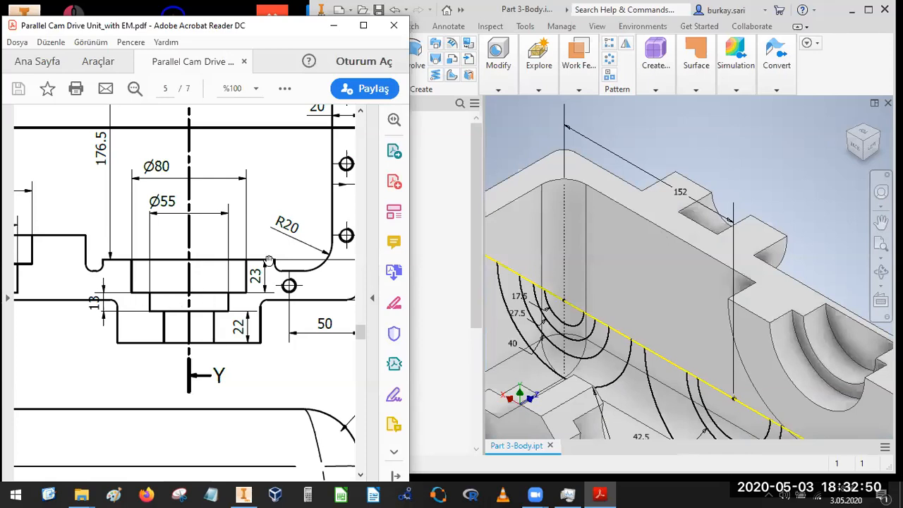
{"action": "left_click_drag", "start_coordinate": [279, 277], "coordinate": [180, 282]}
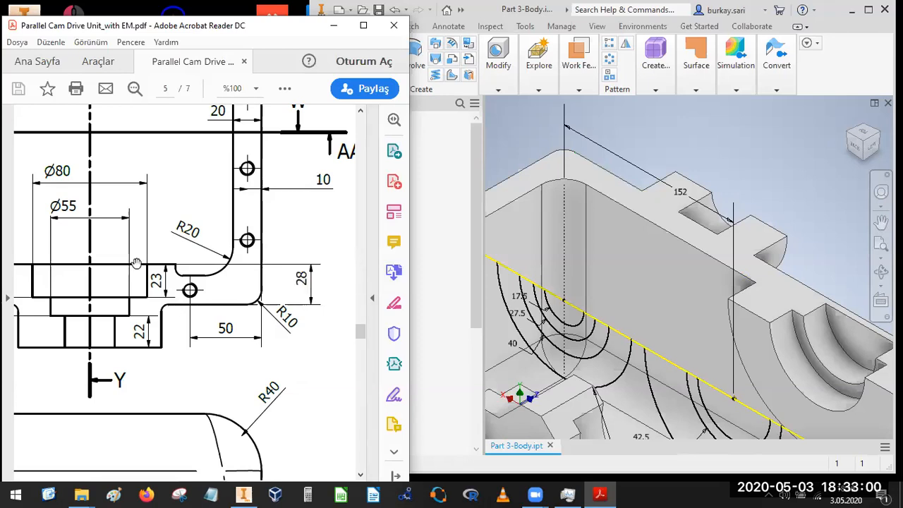
{"action": "left_click_drag", "start_coordinate": [131, 300], "coordinate": [150, 295]}
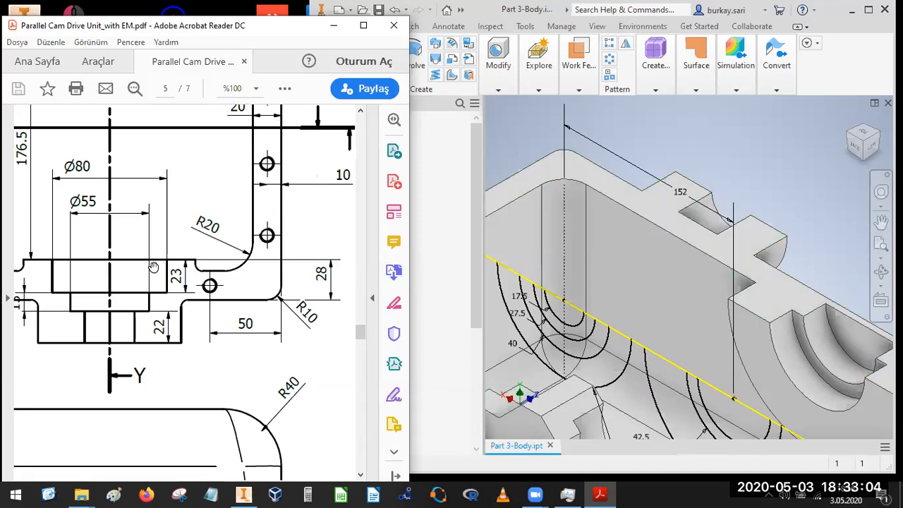
{"action": "left_click", "coordinate": [624, 383]}
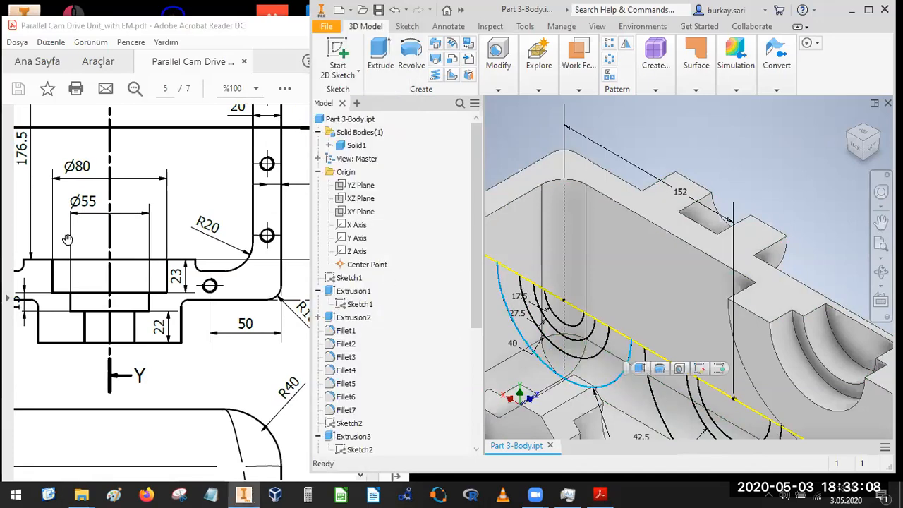
{"action": "left_click", "coordinate": [809, 184]}
{"action": "scroll", "coordinate": [730, 219], "scroll_direction": "down", "scroll_amount": 3}
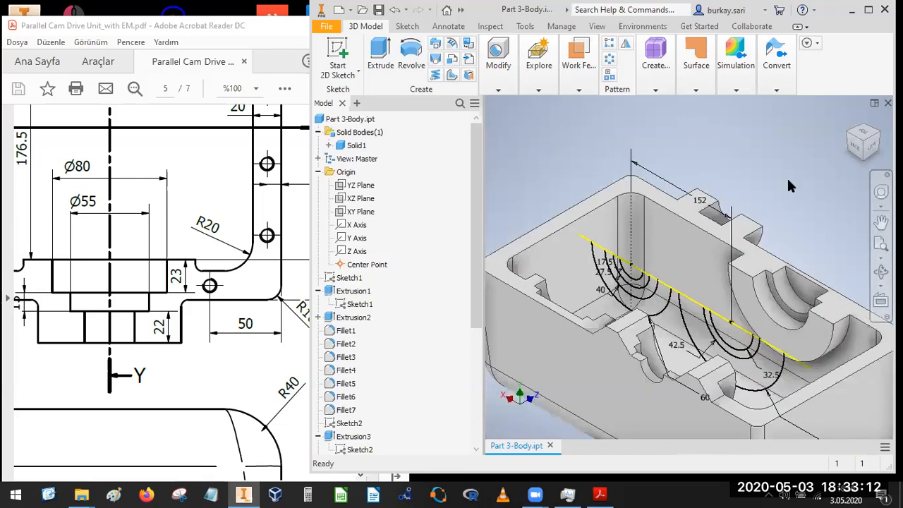
- Create a sketch on the inner face of the long side wall and project the 60 mm radius arc into it
{"action": "left_click", "coordinate": [342, 63]}
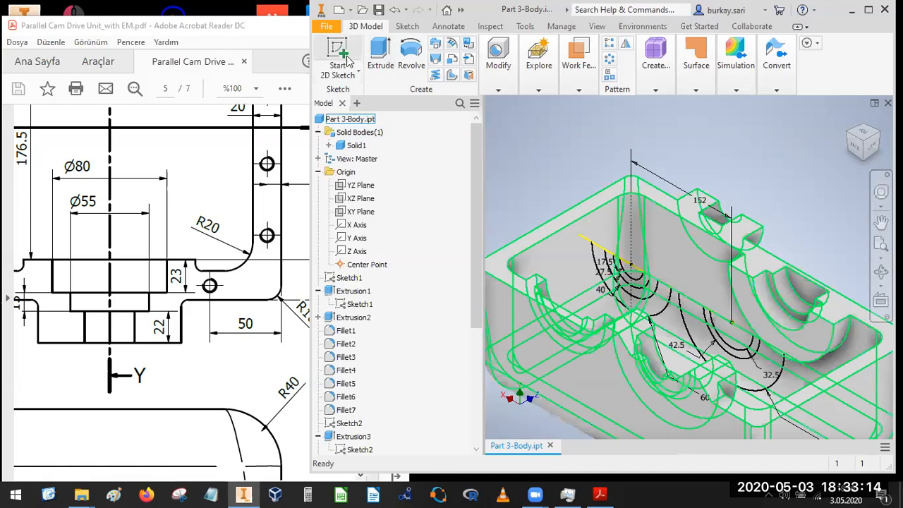
{"action": "left_click", "coordinate": [639, 291]}
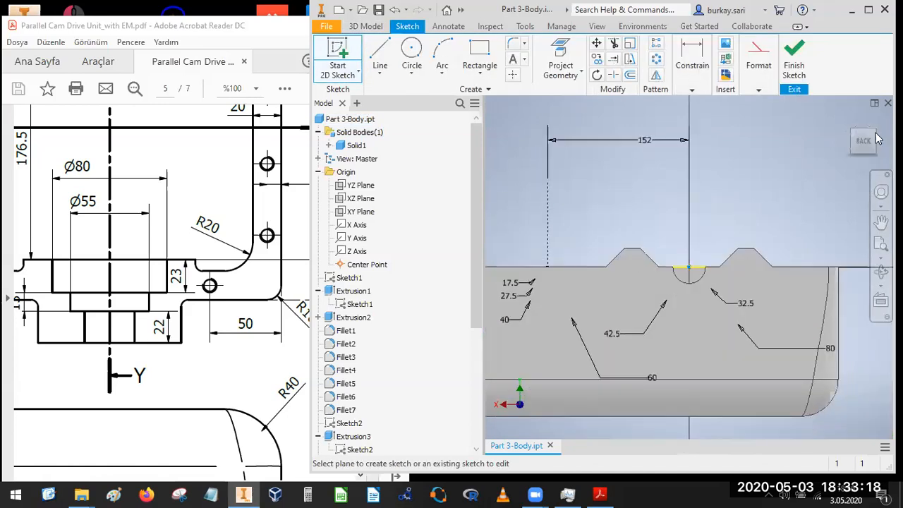
{"action": "left_click", "coordinate": [873, 132]}
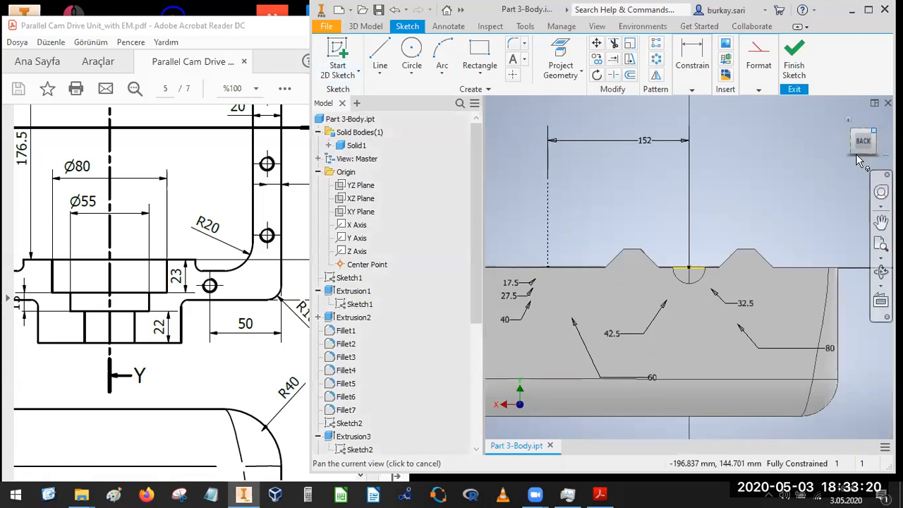
{"action": "scroll", "coordinate": [689, 262], "scroll_direction": "up", "scroll_amount": 5}
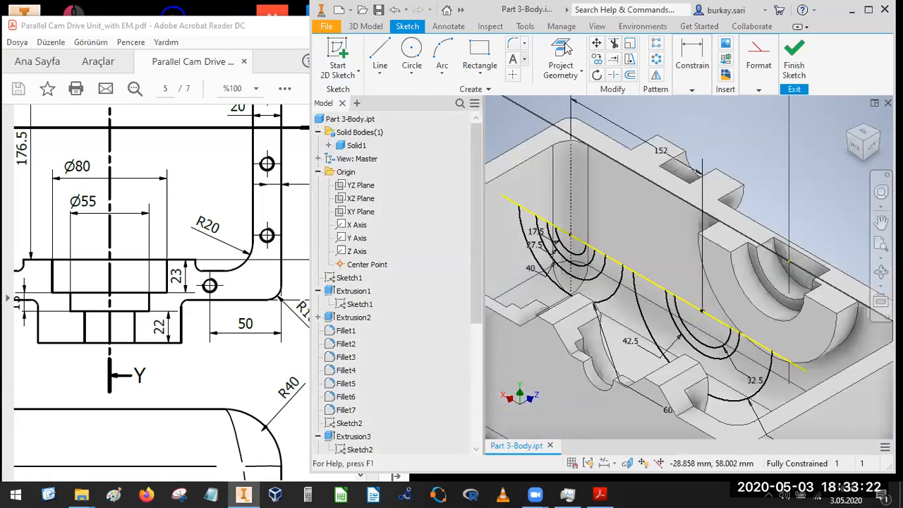
{"action": "key", "text": "p"}
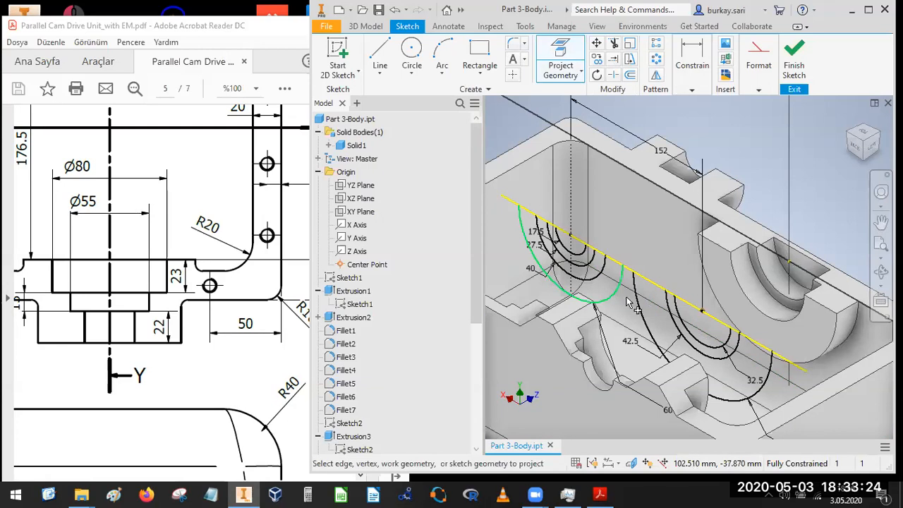
{"action": "left_click", "coordinate": [591, 248]}
{"action": "left_click", "coordinate": [598, 162]}
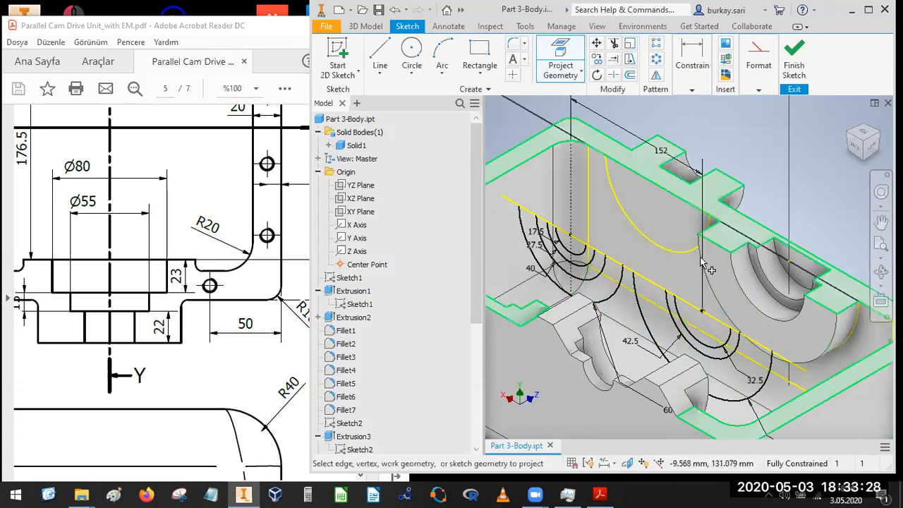
{"action": "left_click", "coordinate": [795, 58]}
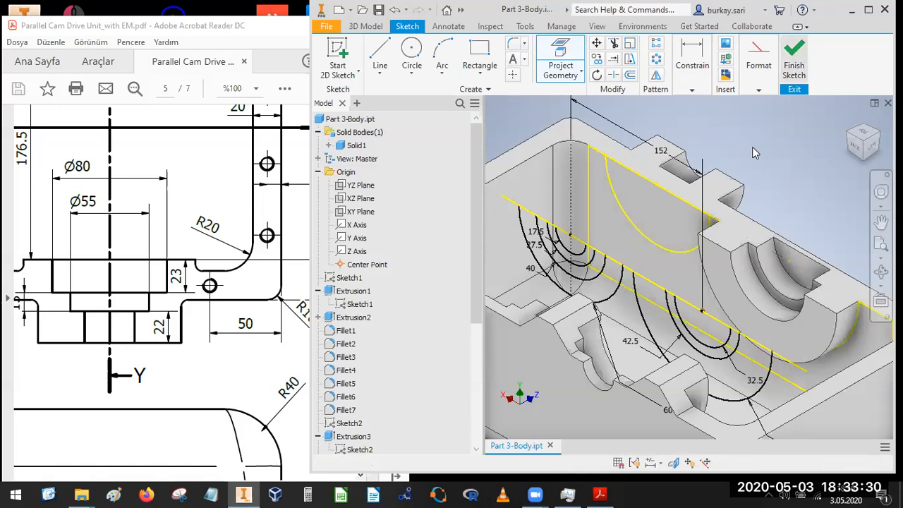
- Extrude the projected 60 mm radius semicircle 8 mm into the housing as a joined boss
{"action": "left_click", "coordinate": [381, 54]}
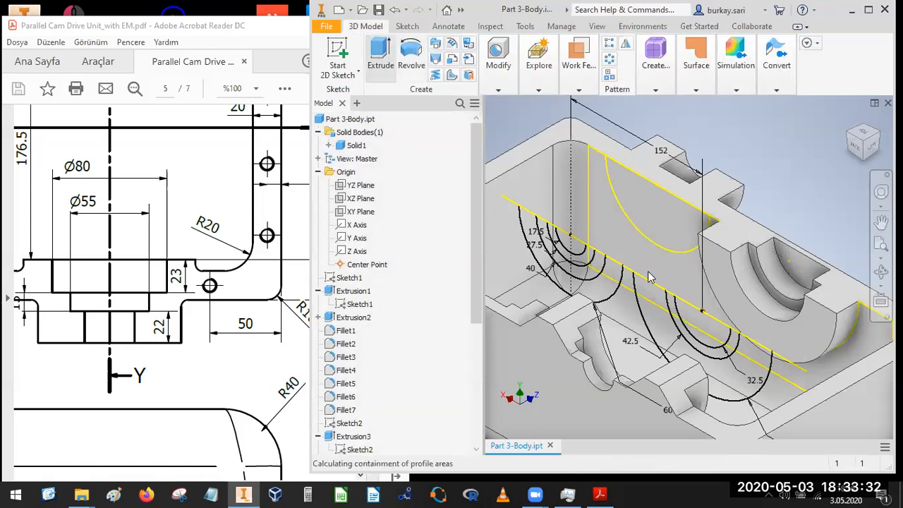
{"action": "left_click", "coordinate": [662, 220]}
{"action": "left_click", "coordinate": [91, 311]}
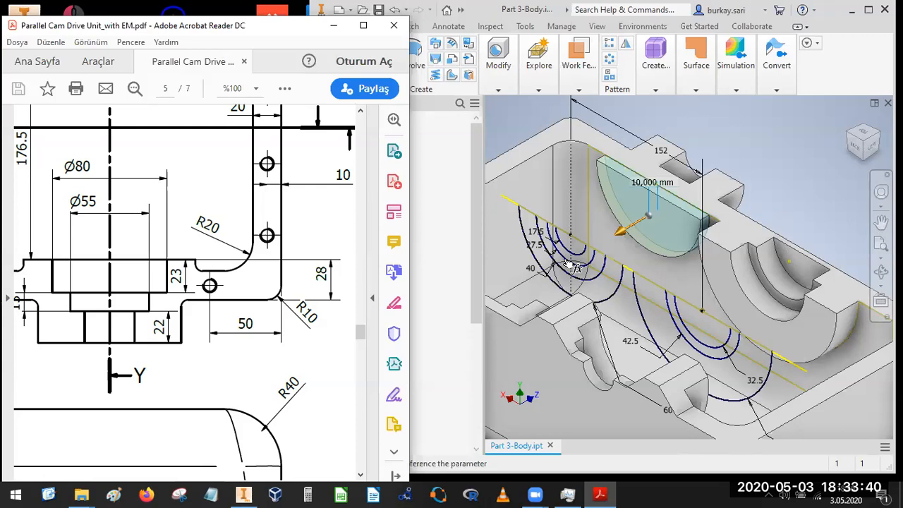
{"action": "left_click", "coordinate": [649, 182]}
{"action": "type", "text": "8"}
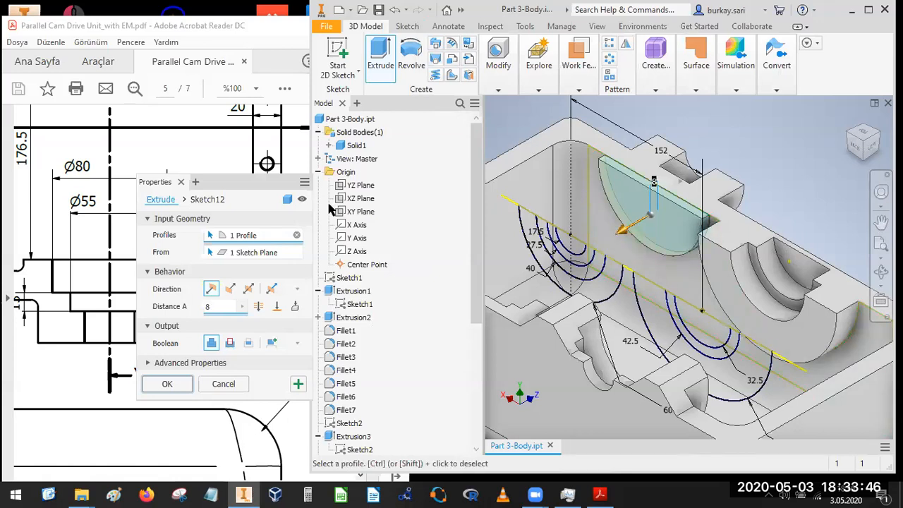
{"action": "left_click_drag", "start_coordinate": [310, 182], "coordinate": [547, 182]}
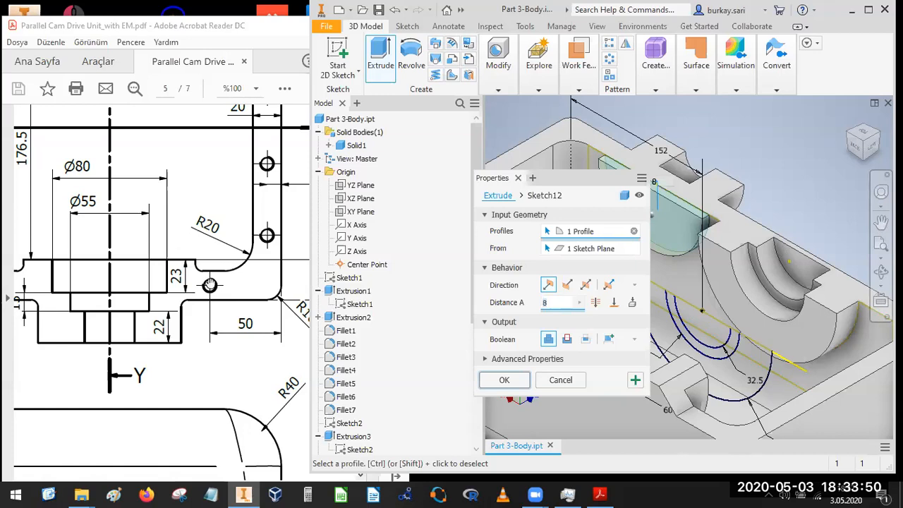
{"action": "left_click", "coordinate": [140, 265]}
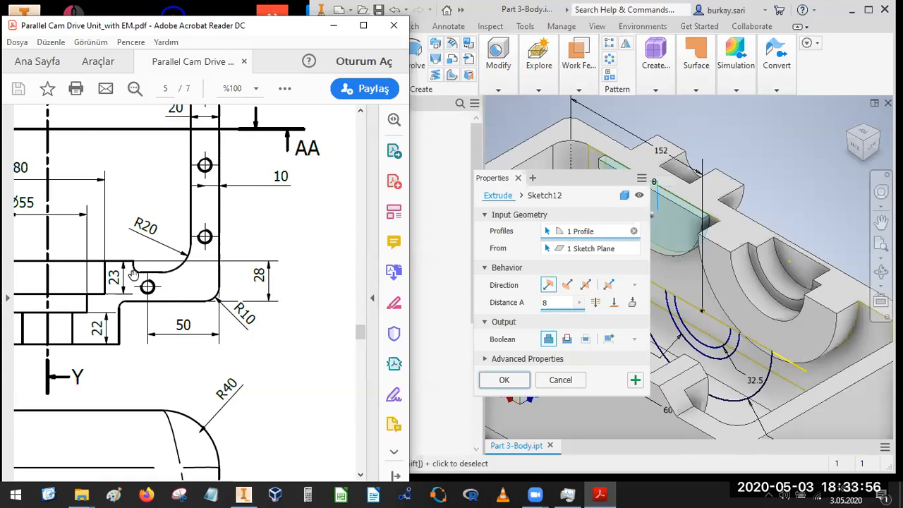
{"action": "left_click", "coordinate": [494, 380]}
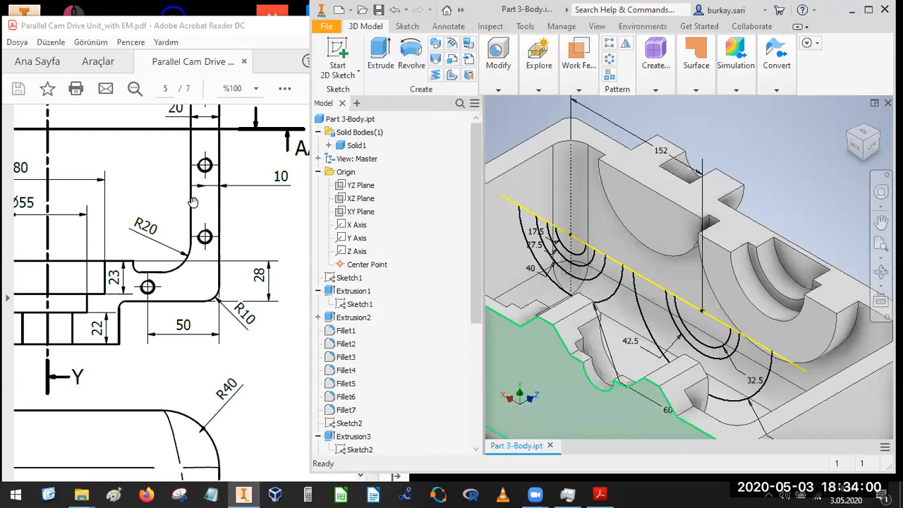
- Check the Ø80 and Ø55 bearing seat in the drawing and start a sketch on the new semicircular boss face
{"action": "left_click", "coordinate": [74, 166]}
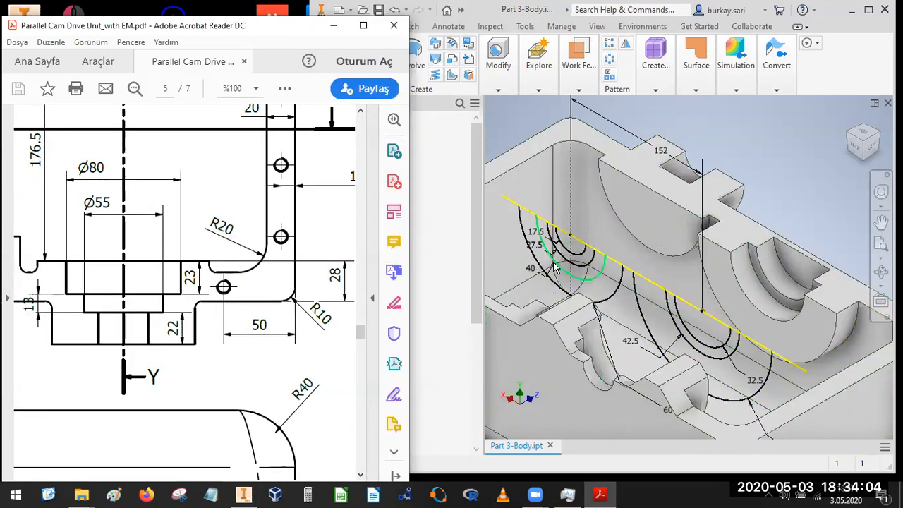
{"action": "left_click", "coordinate": [494, 113]}
{"action": "left_click", "coordinate": [338, 52]}
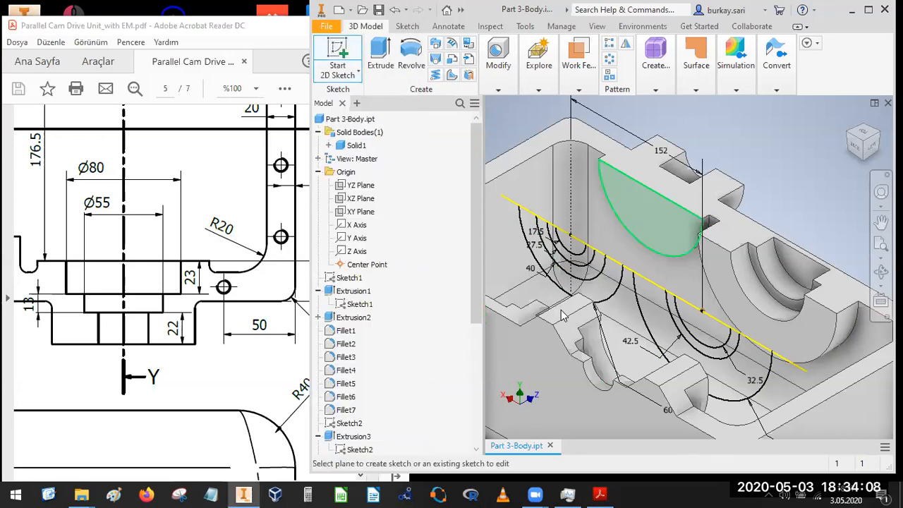
{"action": "left_click", "coordinate": [875, 139]}
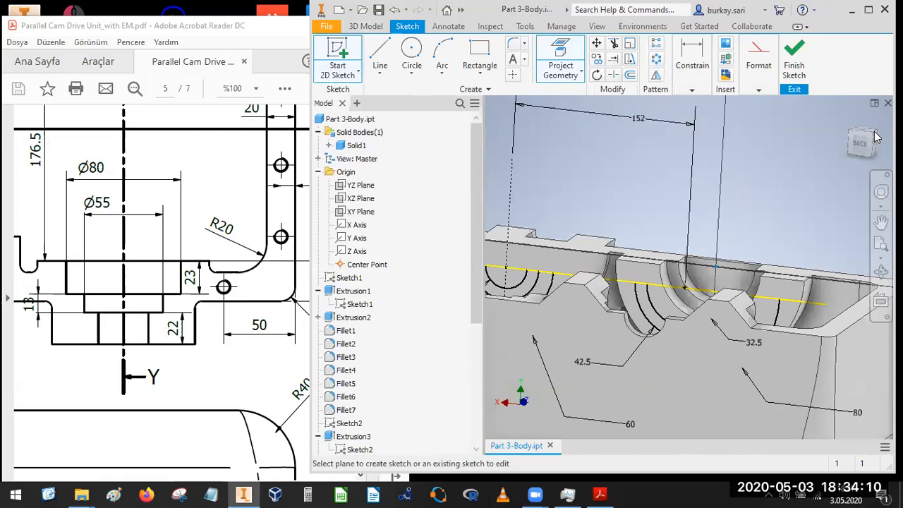
{"action": "left_click", "coordinate": [875, 131]}
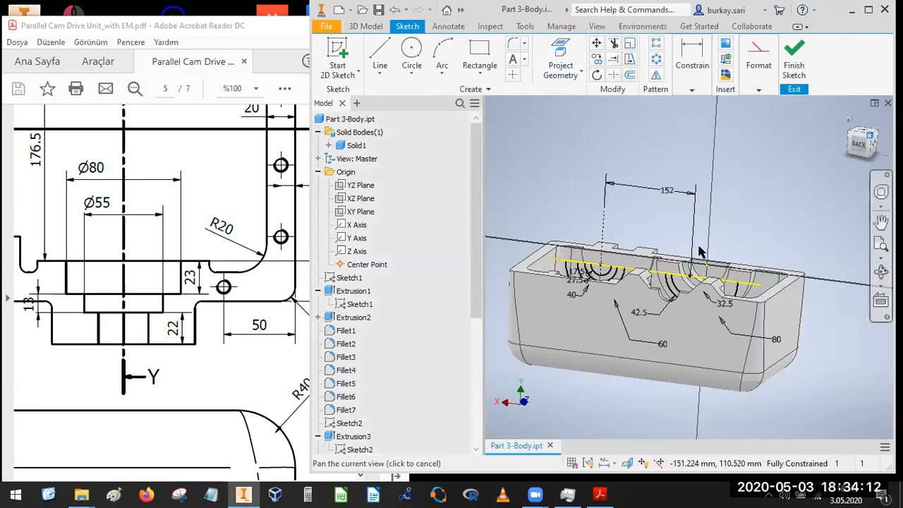
{"action": "scroll", "coordinate": [694, 257], "scroll_direction": "down", "scroll_amount": 5}
{"action": "scroll", "coordinate": [628, 226], "scroll_direction": "down", "scroll_amount": 3}
{"action": "scroll", "coordinate": [624, 185], "scroll_direction": "up", "scroll_amount": 3}
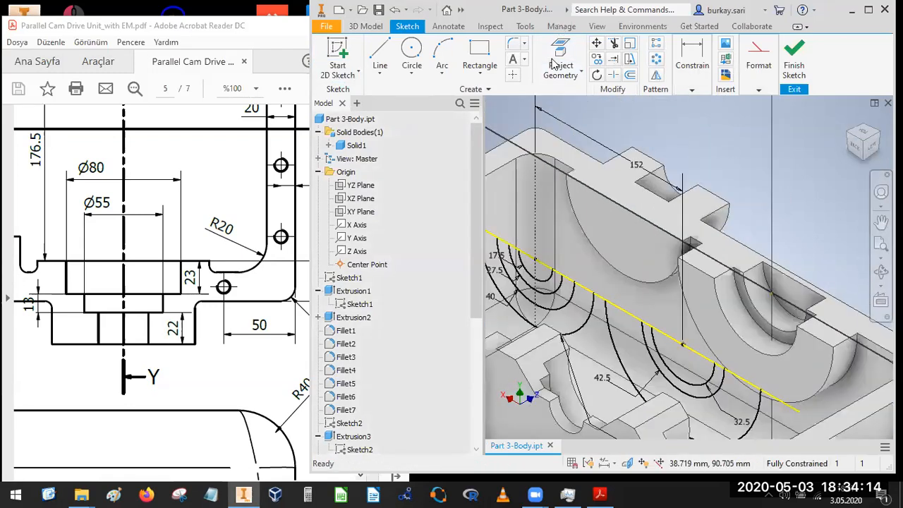
- Project the boss face outline and the 40 mm radius arc into the sketch
{"action": "left_click", "coordinate": [560, 60]}
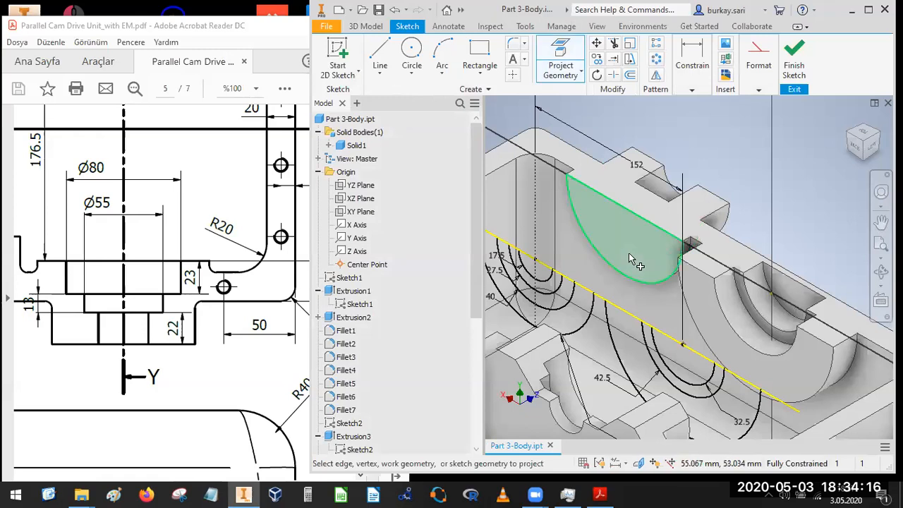
{"action": "left_click", "coordinate": [631, 259]}
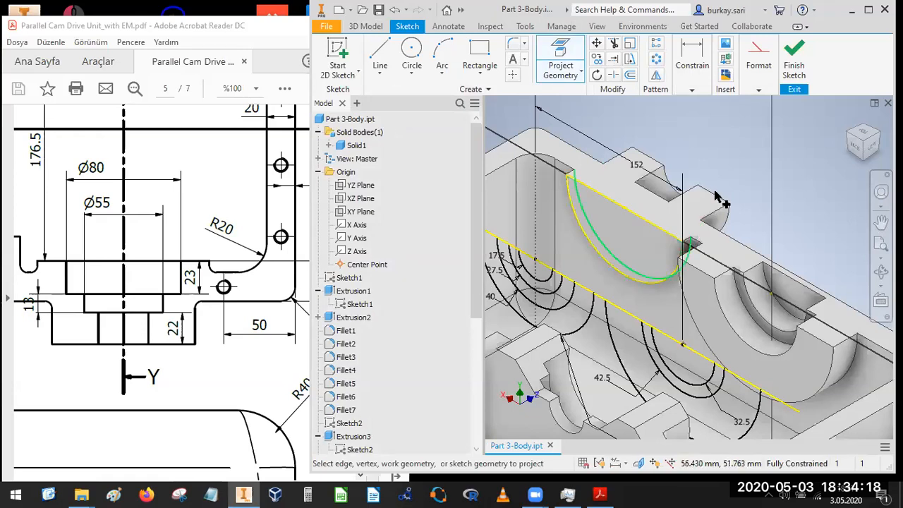
{"action": "left_click", "coordinate": [412, 53]}
{"action": "left_click", "coordinate": [557, 57]}
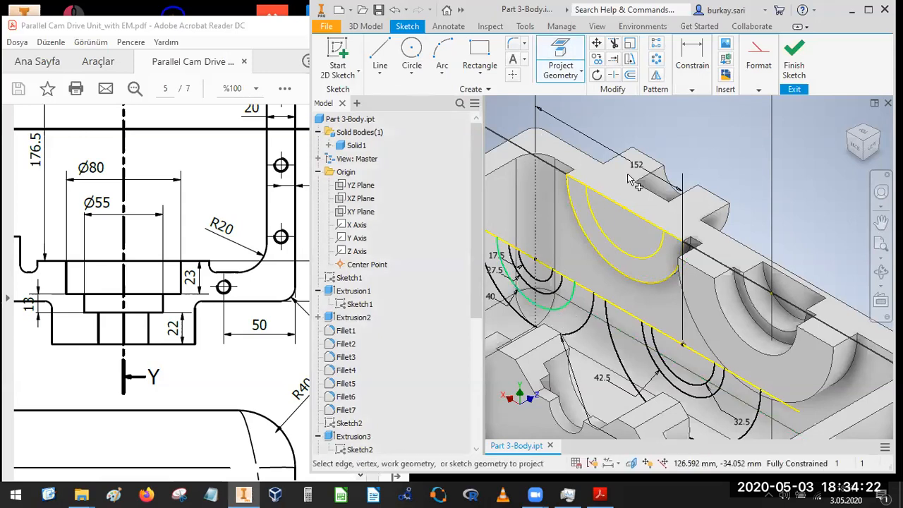
{"action": "left_click", "coordinate": [645, 259]}
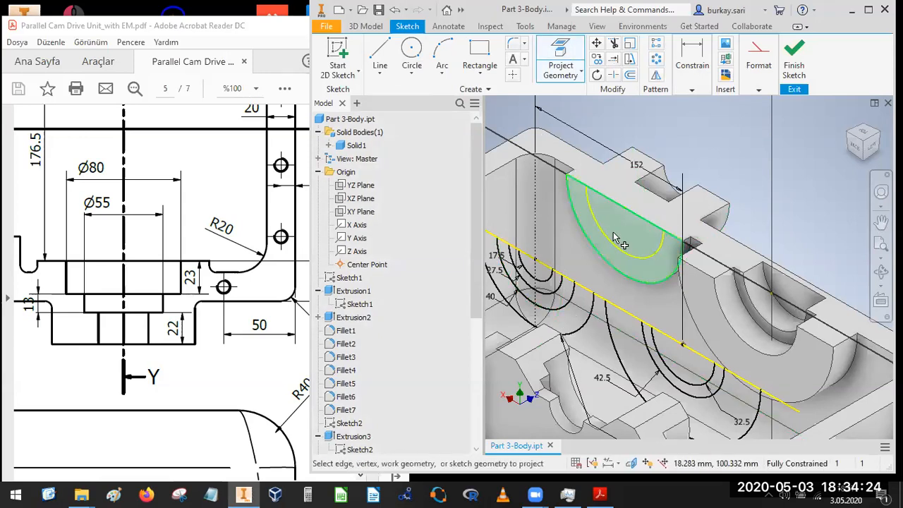
{"action": "key", "text": "Escape"}
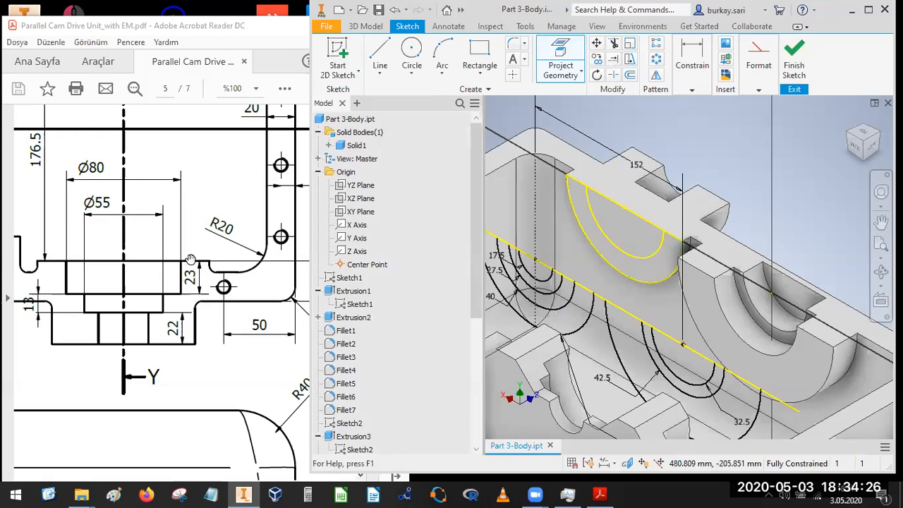
- Cut the 40 mm radius semicircular profile 23 mm deep into the new boss and side wall
{"action": "left_click", "coordinate": [795, 55]}
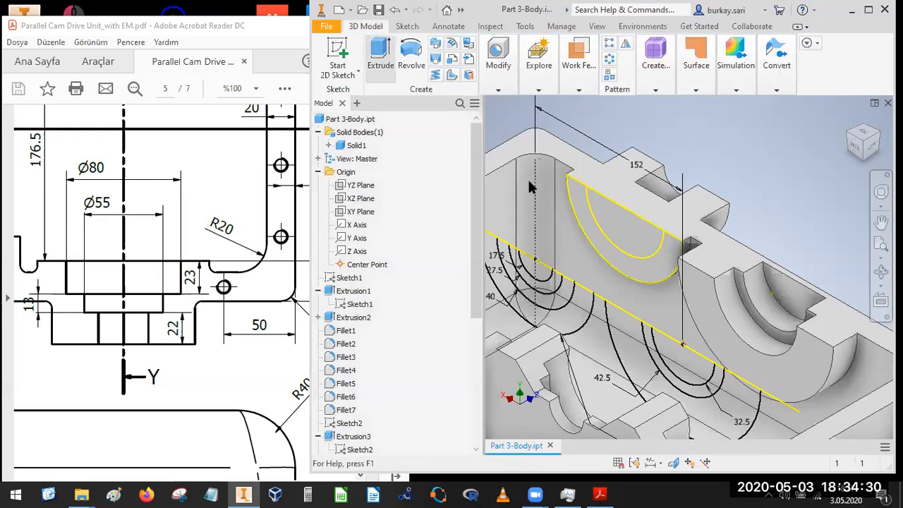
{"action": "key", "text": "e"}
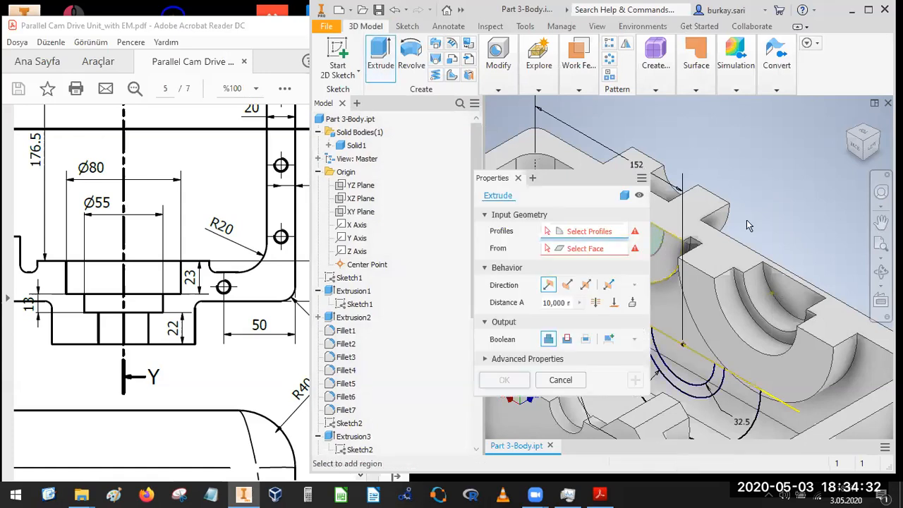
{"action": "left_click_drag", "start_coordinate": [536, 178], "coordinate": [163, 175]}
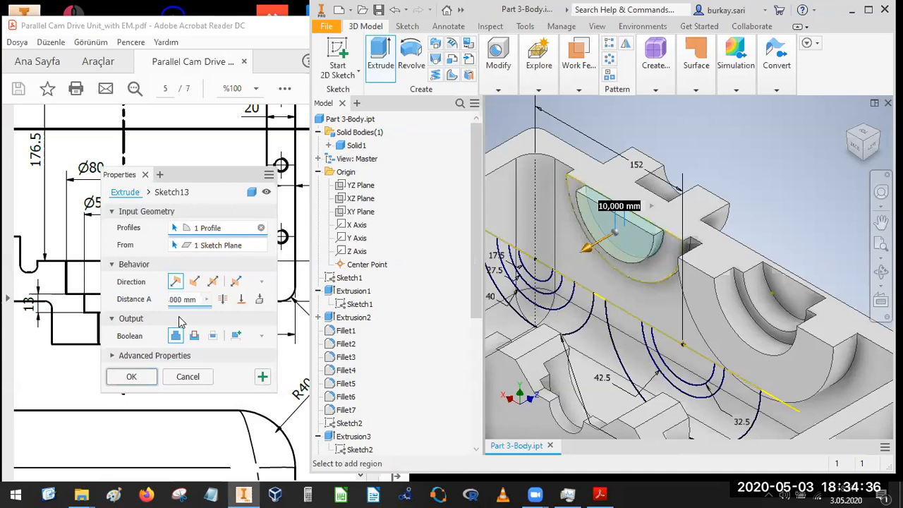
{"action": "left_click", "coordinate": [194, 336]}
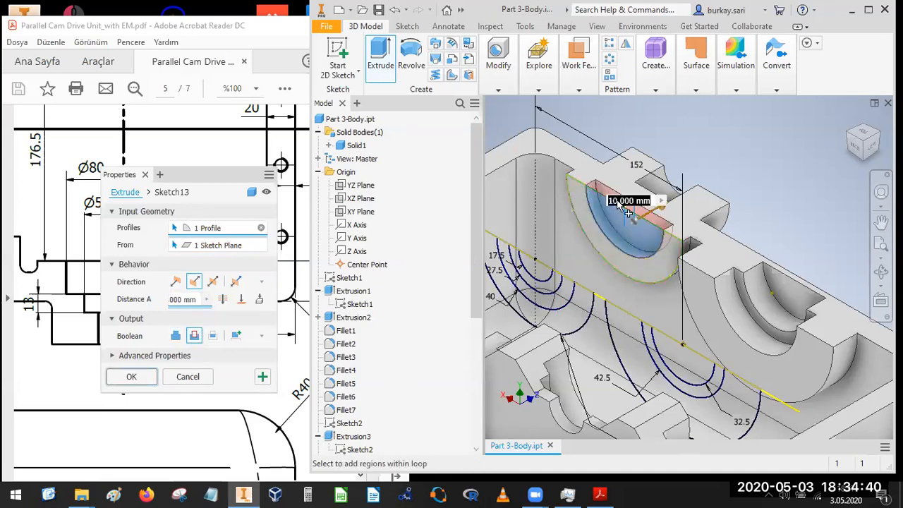
{"action": "type", "text": "23"}
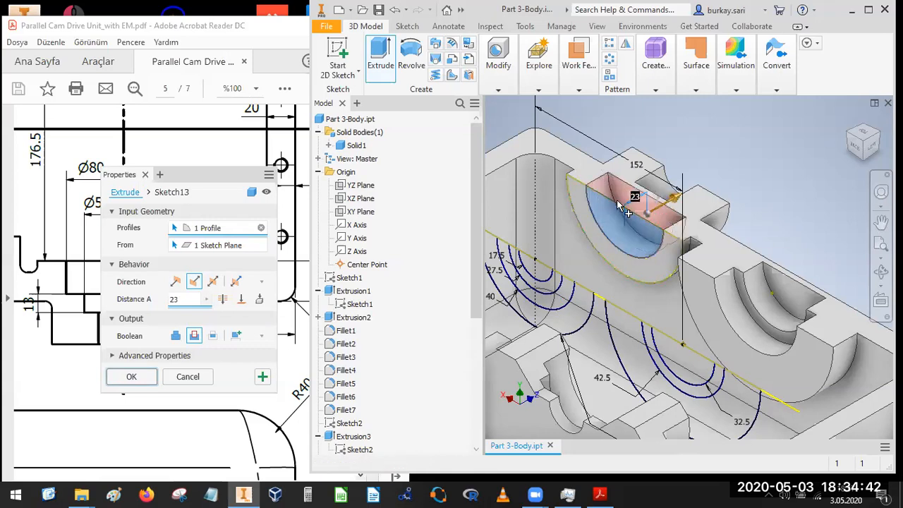
{"action": "left_click", "coordinate": [128, 377]}
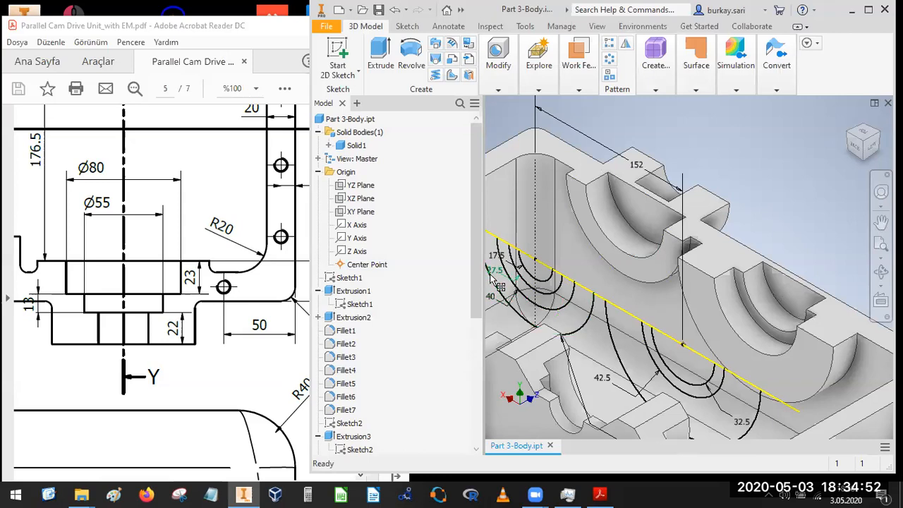
- Create a sketch on the back face of the 40 mm radius recess and project the 27.5 mm radius arc into it
{"action": "left_click", "coordinate": [337, 51]}
{"action": "left_click", "coordinate": [657, 217]}
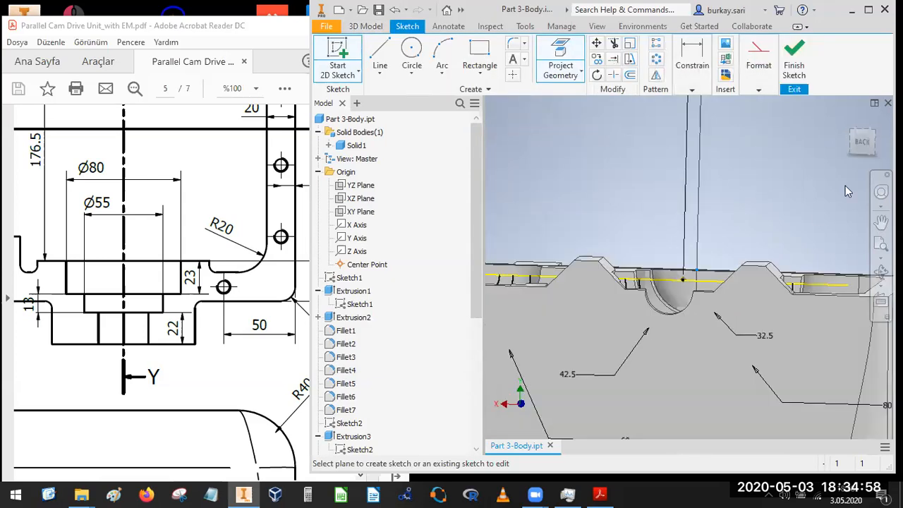
{"action": "left_click", "coordinate": [875, 133]}
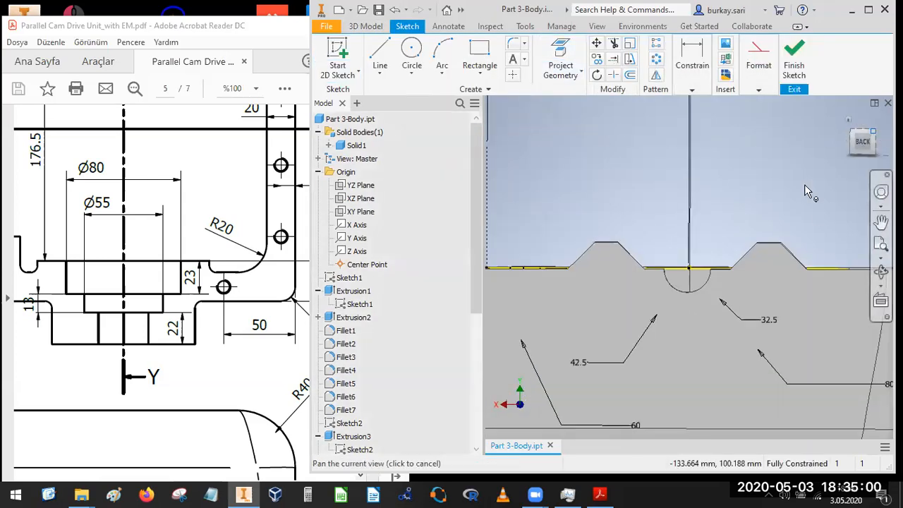
{"action": "scroll", "coordinate": [711, 242], "scroll_direction": "up", "scroll_amount": 2}
{"action": "scroll", "coordinate": [699, 242], "scroll_direction": "up", "scroll_amount": 3}
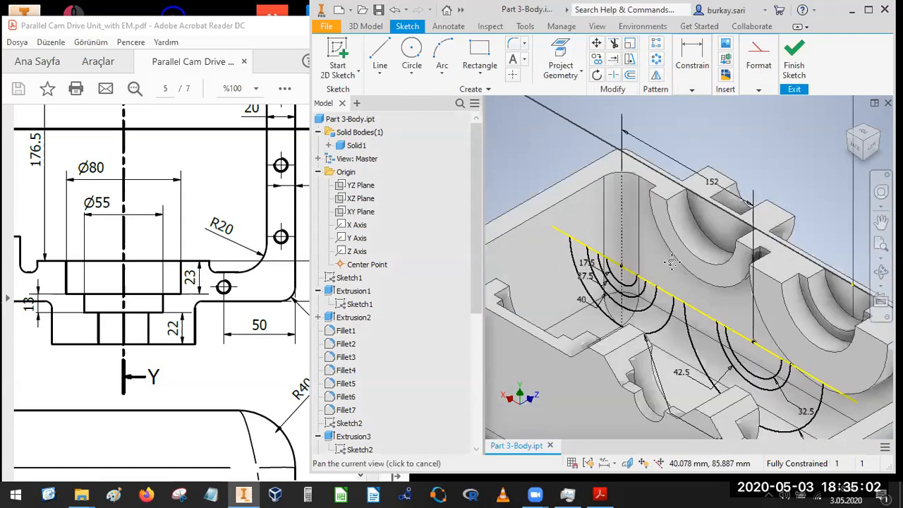
{"action": "middle_click_drag", "start_coordinate": [673, 261], "coordinate": [627, 284]}
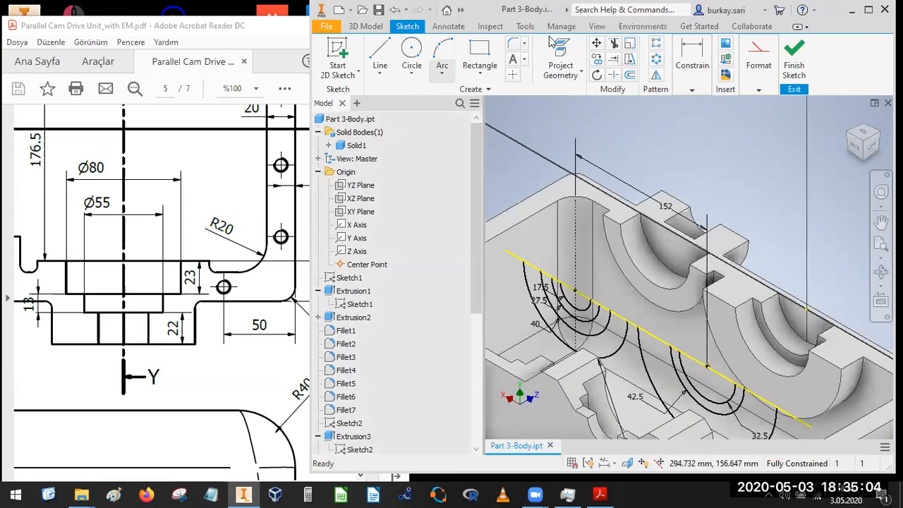
{"action": "left_click", "coordinate": [662, 241]}
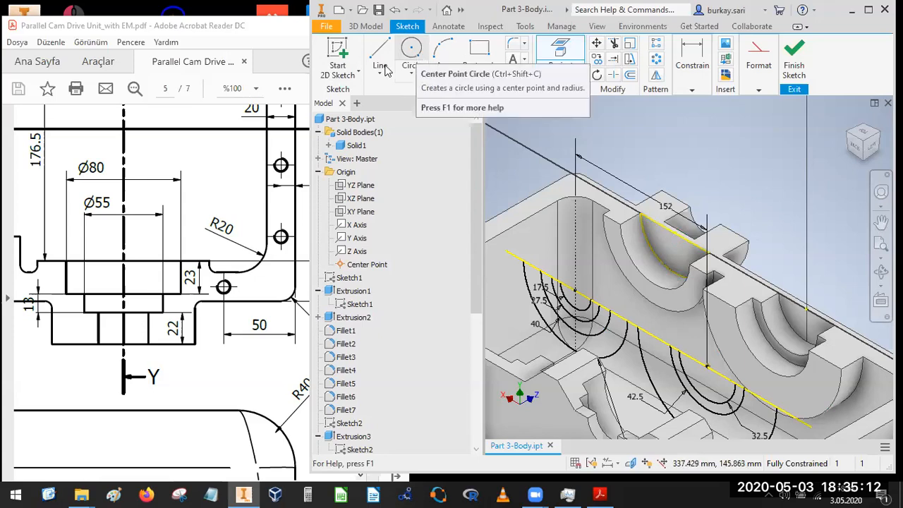
{"action": "left_click", "coordinate": [588, 323]}
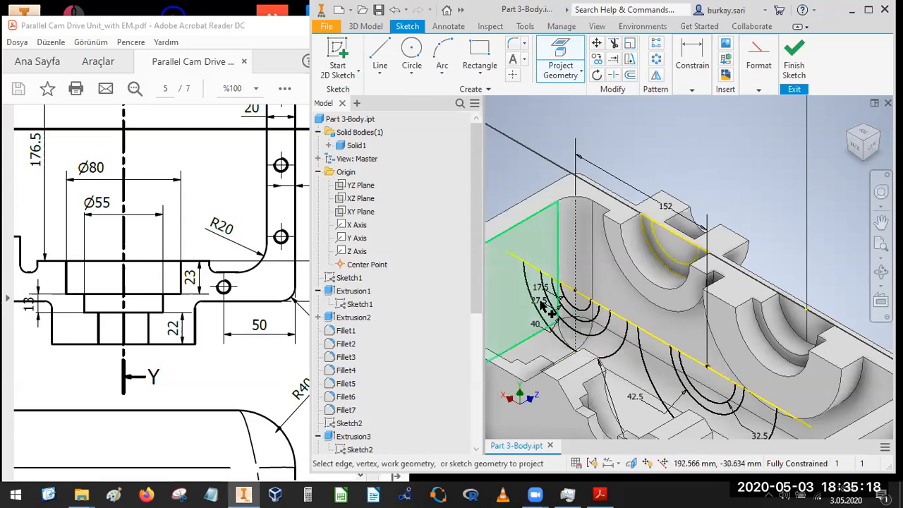
- Cut the 27.5 mm radius semicircular profile 13 mm deep from the back face of the 40 mm radius recess
{"action": "mouse_move", "coordinate": [563, 325]}
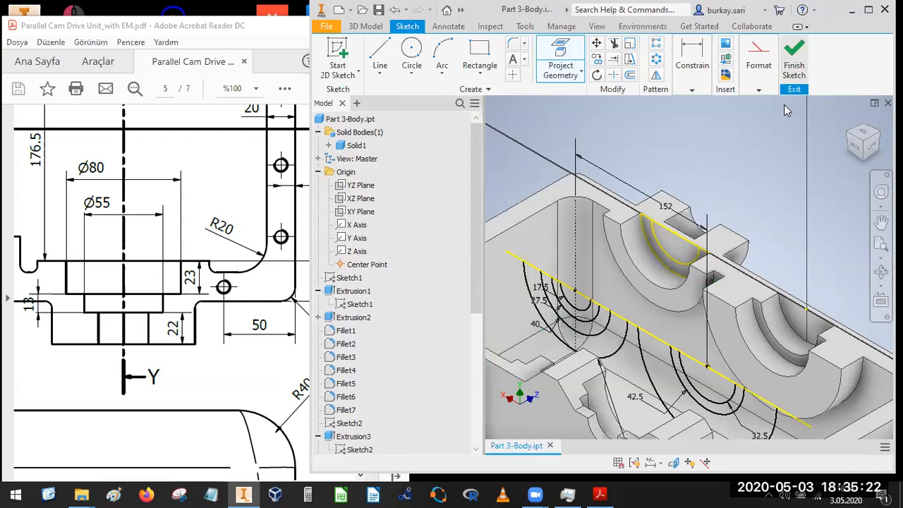
{"action": "left_click", "coordinate": [793, 67]}
{"action": "left_click", "coordinate": [381, 53]}
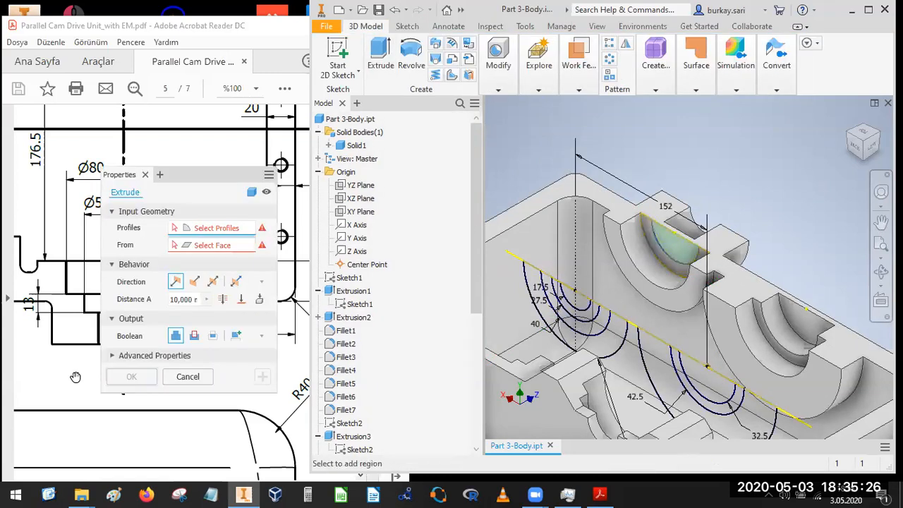
{"action": "left_click_drag", "start_coordinate": [190, 183], "coordinate": [422, 209]}
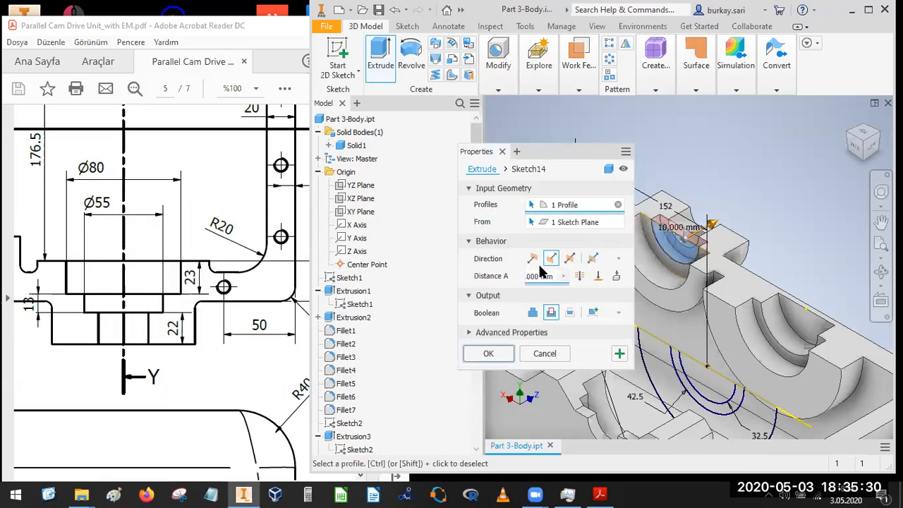
{"action": "type", "text": "13"}
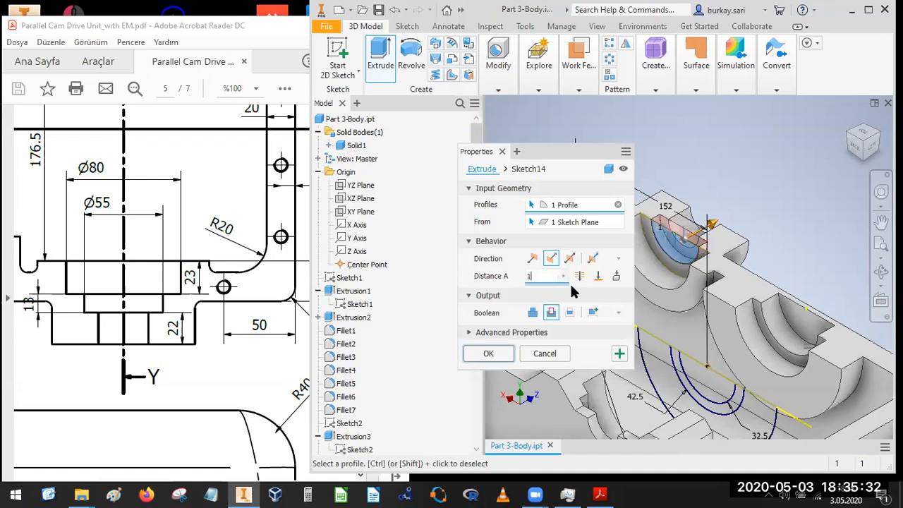
{"action": "left_click", "coordinate": [487, 354]}
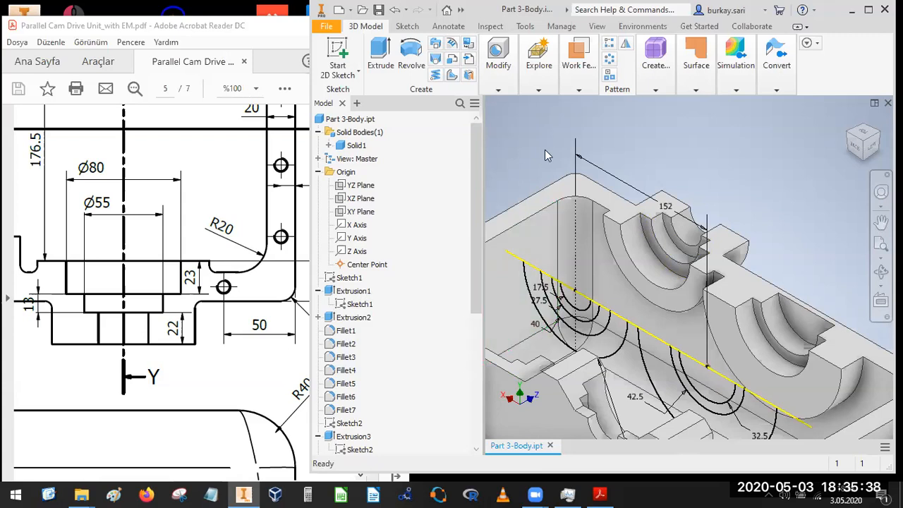
- Collapse the Origin, Solid Bodies, Extrusion1 and Extrusion3 nodes in the model tree
{"action": "scroll", "coordinate": [579, 163], "scroll_direction": "up", "scroll_amount": 5}
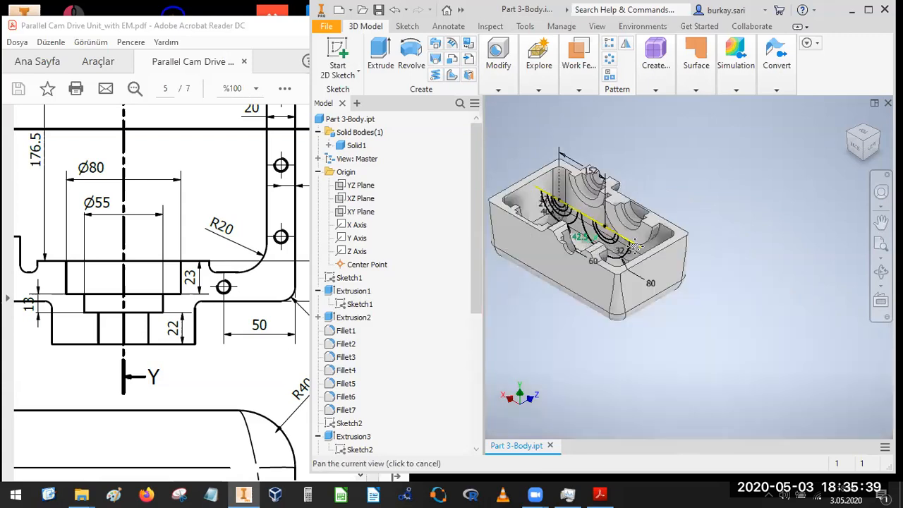
{"action": "left_click", "coordinate": [318, 172]}
{"action": "left_click", "coordinate": [360, 357]}
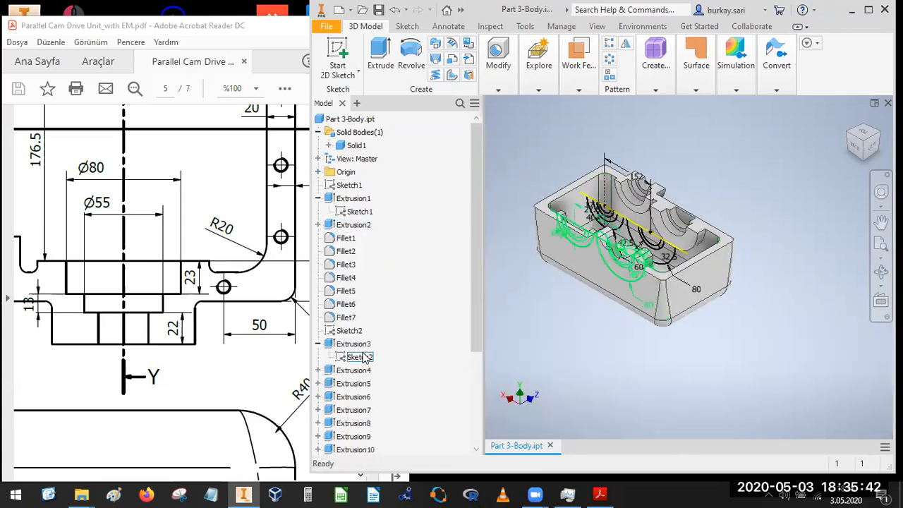
{"action": "key", "text": "Escape"}
{"action": "left_click", "coordinate": [318, 199]}
{"action": "left_click", "coordinate": [318, 132]}
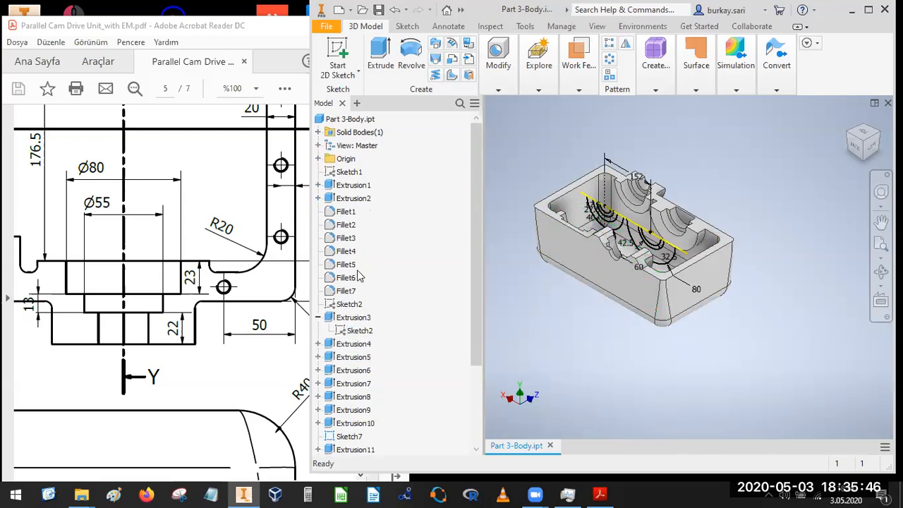
{"action": "left_click", "coordinate": [319, 318]}
{"action": "scroll", "coordinate": [358, 373], "scroll_direction": "down", "scroll_amount": 2}
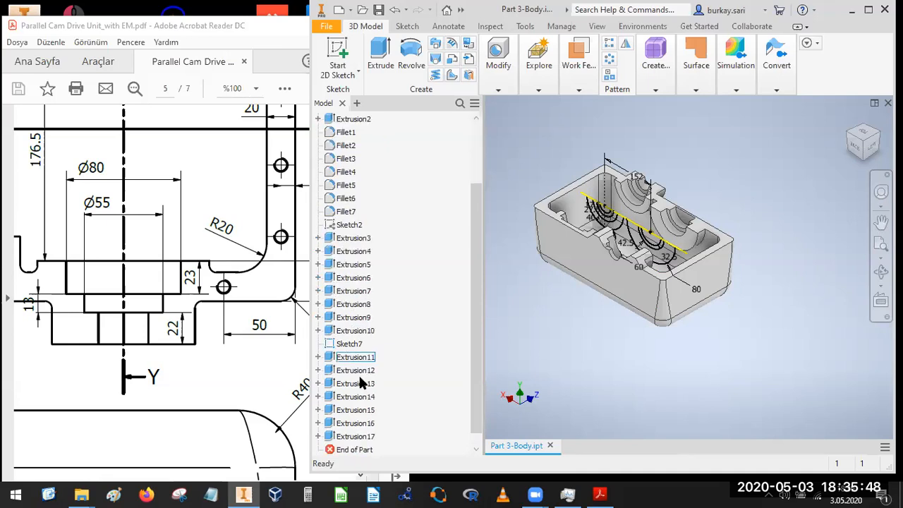
- Hide Sketch7 and save the part
{"action": "right_click", "coordinate": [349, 343]}
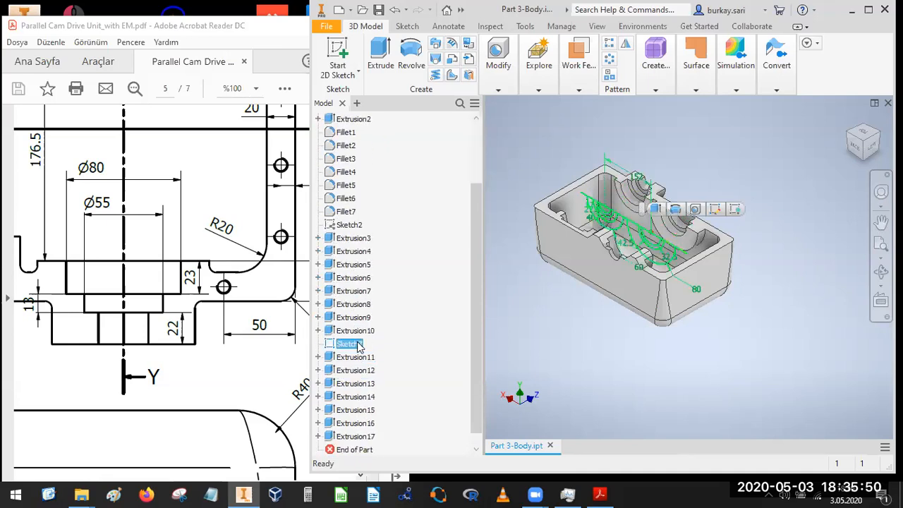
{"action": "left_click", "coordinate": [385, 341]}
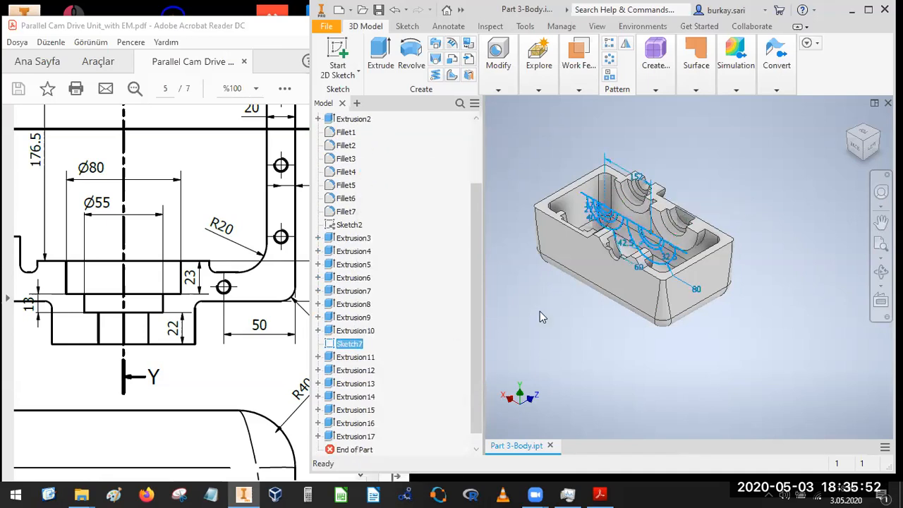
{"action": "left_click", "coordinate": [380, 10]}
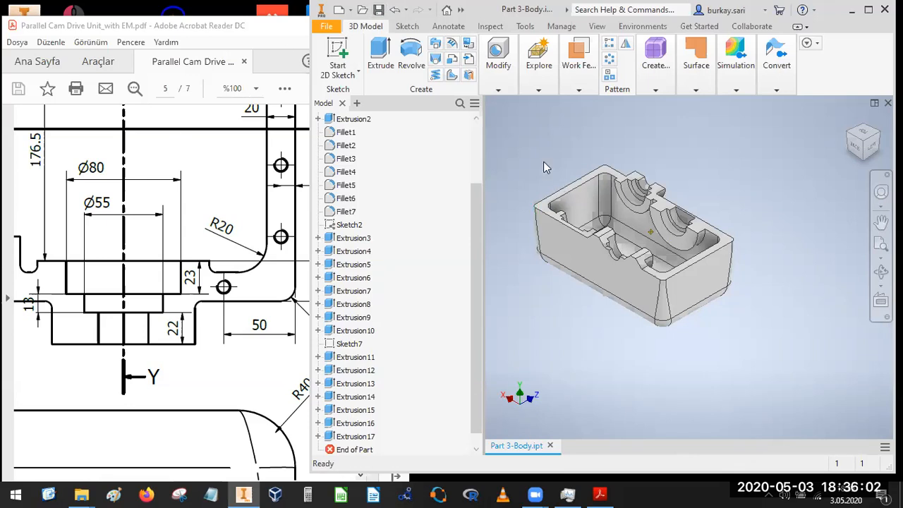
- Examine the plan and section views of the drawing for the fillet radii where the bosses meet the housing walls
{"action": "left_click", "coordinate": [160, 272]}
{"action": "scroll", "coordinate": [172, 240], "scroll_direction": "down", "scroll_amount": 5}
{"action": "scroll", "coordinate": [184, 258], "scroll_direction": "down", "scroll_amount": 3, "text": "ctrl"}
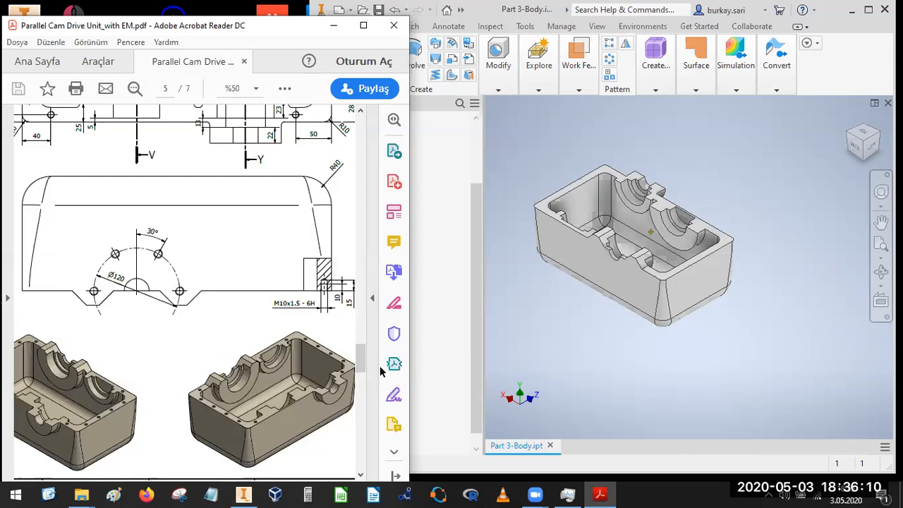
{"action": "scroll", "coordinate": [622, 203], "scroll_direction": "down", "scroll_amount": 5}
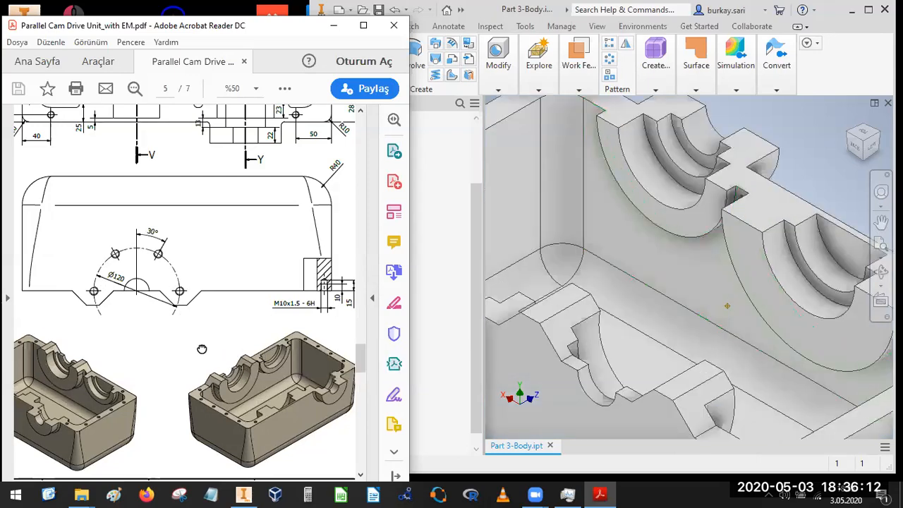
{"action": "scroll", "coordinate": [202, 349], "scroll_direction": "up", "scroll_amount": 5}
{"action": "scroll", "coordinate": [219, 185], "scroll_direction": "up", "scroll_amount": 4, "text": "ctrl"}
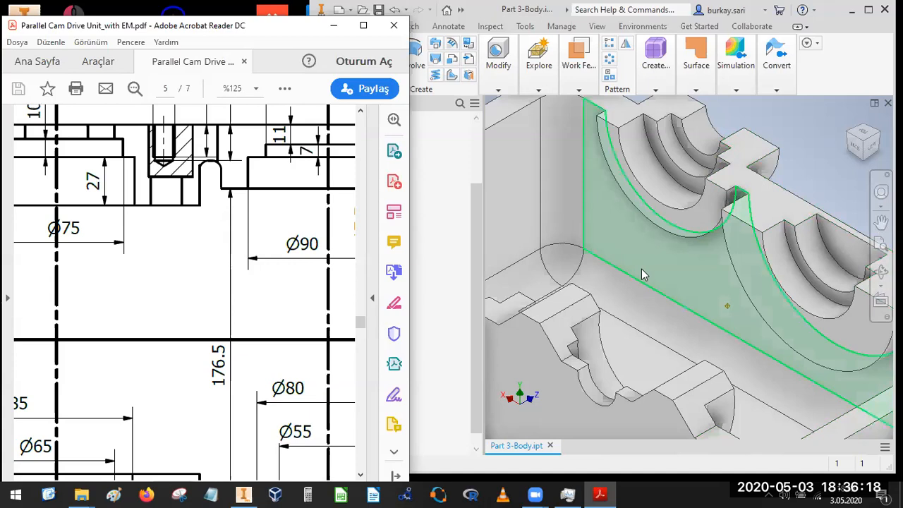
{"action": "key", "text": "Home"}
{"action": "scroll", "coordinate": [155, 257], "scroll_direction": "down", "scroll_amount": 3, "text": "ctrl"}
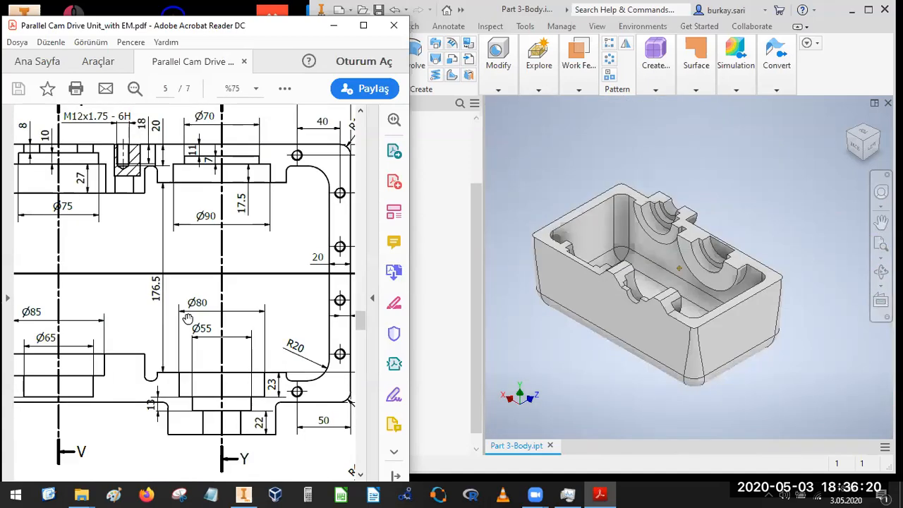
{"action": "scroll", "coordinate": [188, 319], "scroll_direction": "up", "scroll_amount": 2, "text": "ctrl"}
{"action": "left_click_drag", "start_coordinate": [28, 307], "coordinate": [134, 331]}
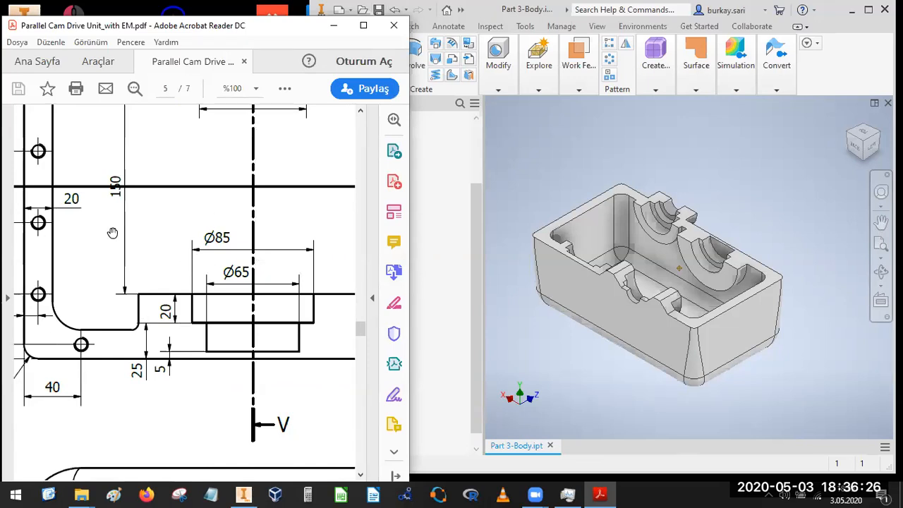
{"action": "scroll", "coordinate": [113, 233], "scroll_direction": "up", "scroll_amount": 5}
{"action": "left_click_drag", "start_coordinate": [338, 346], "coordinate": [184, 261]}
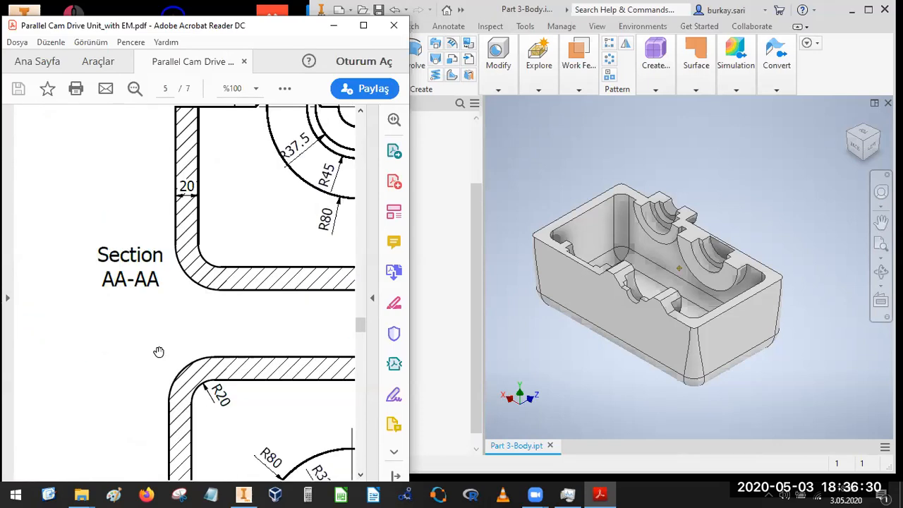
{"action": "scroll", "coordinate": [230, 319], "scroll_direction": "down", "scroll_amount": 1, "text": "ctrl"}
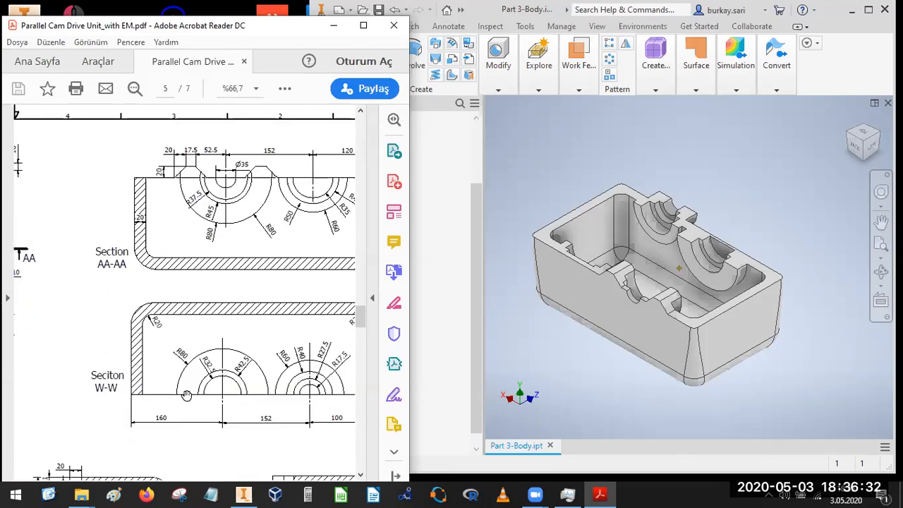
{"action": "scroll", "coordinate": [186, 395], "scroll_direction": "down", "scroll_amount": 2}
{"action": "scroll", "coordinate": [129, 364], "scroll_direction": "up", "scroll_amount": 1, "text": "ctrl"}
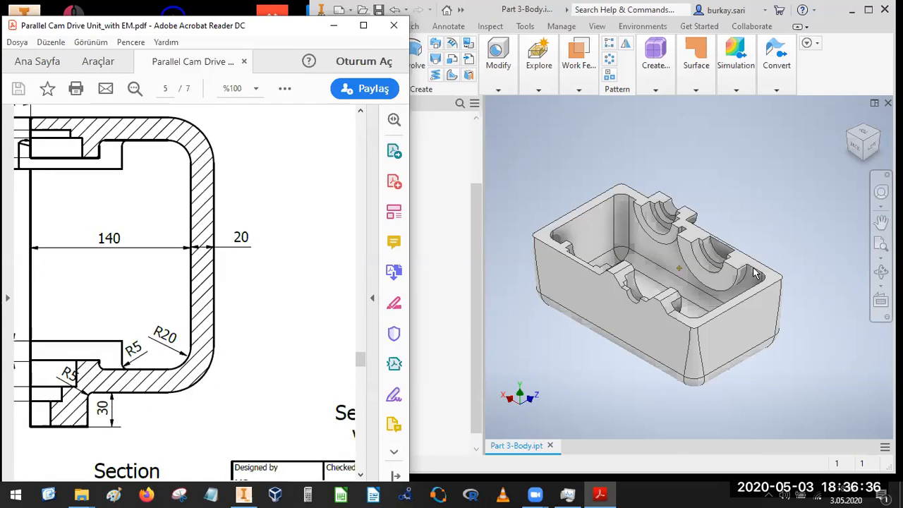
- Start a 5 mm fillet on the two curved edges where the semicircular bosses meet the first inner side wall
{"action": "scroll", "coordinate": [589, 138], "scroll_direction": "down", "scroll_amount": 3}
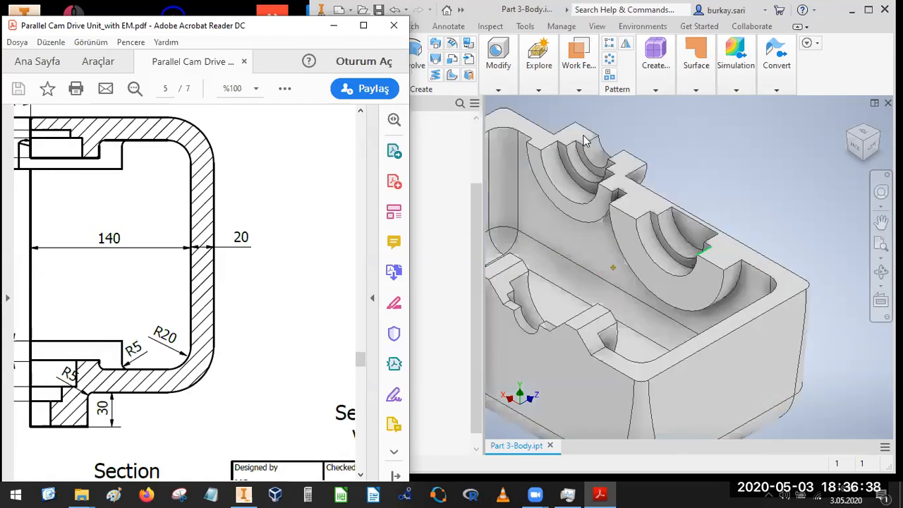
{"action": "left_click", "coordinate": [460, 63]}
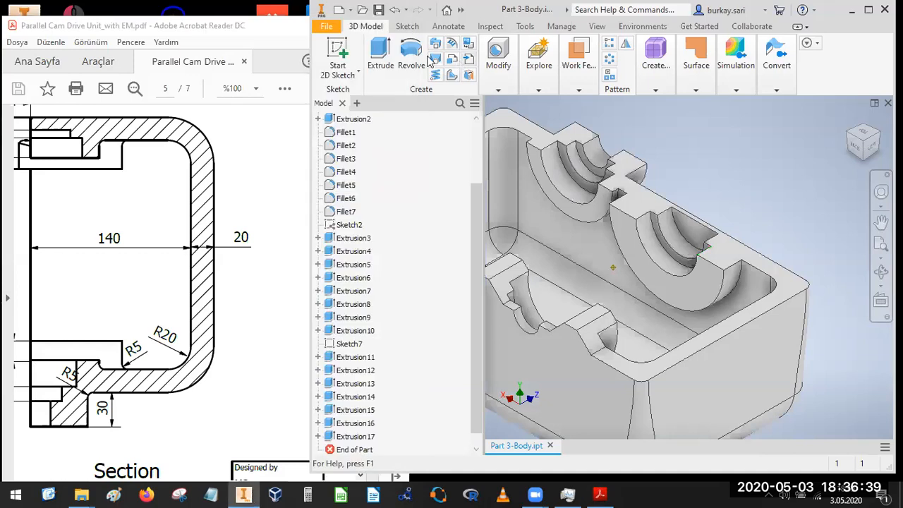
{"action": "left_click", "coordinate": [498, 88]}
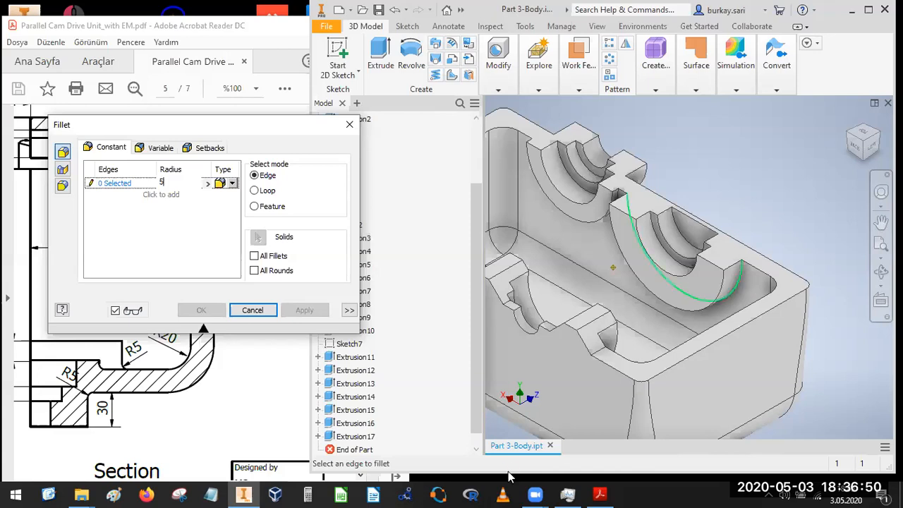
{"action": "left_click", "coordinate": [625, 197]}
{"action": "scroll", "coordinate": [633, 206], "scroll_direction": "up", "scroll_amount": 5}
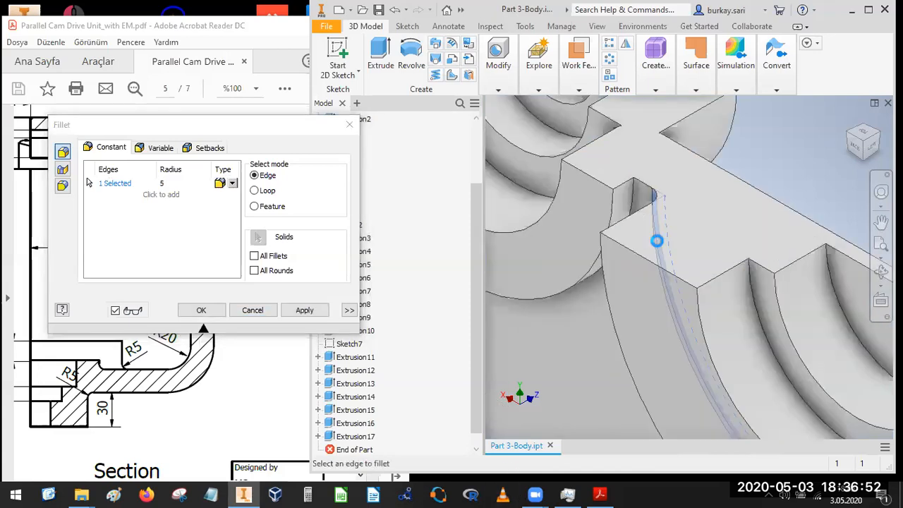
{"action": "left_click", "coordinate": [664, 237]}
{"action": "scroll", "coordinate": [673, 227], "scroll_direction": "down", "scroll_amount": 5}
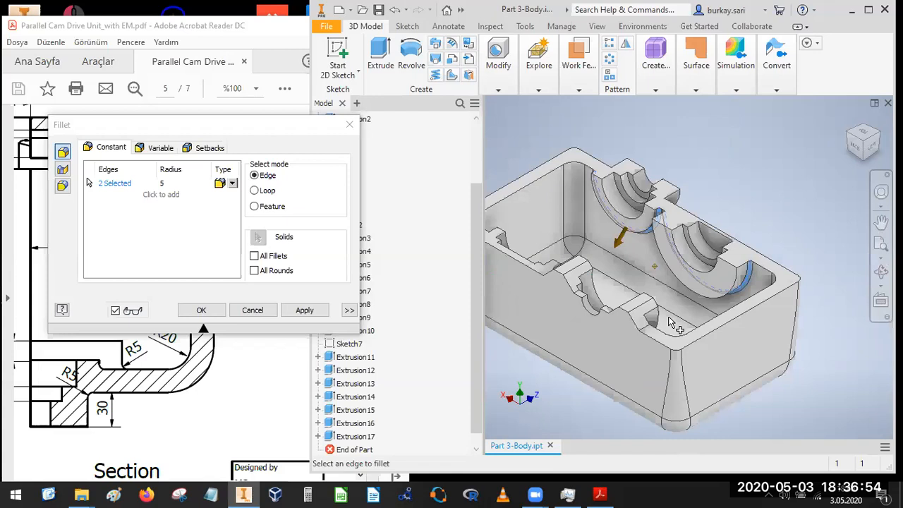
- Add the two boss-to-wall edges on the opposite inner side wall and apply the 5 mm fillet
{"action": "left_click", "coordinate": [880, 145]}
{"action": "scroll", "coordinate": [621, 271], "scroll_direction": "up", "scroll_amount": 5}
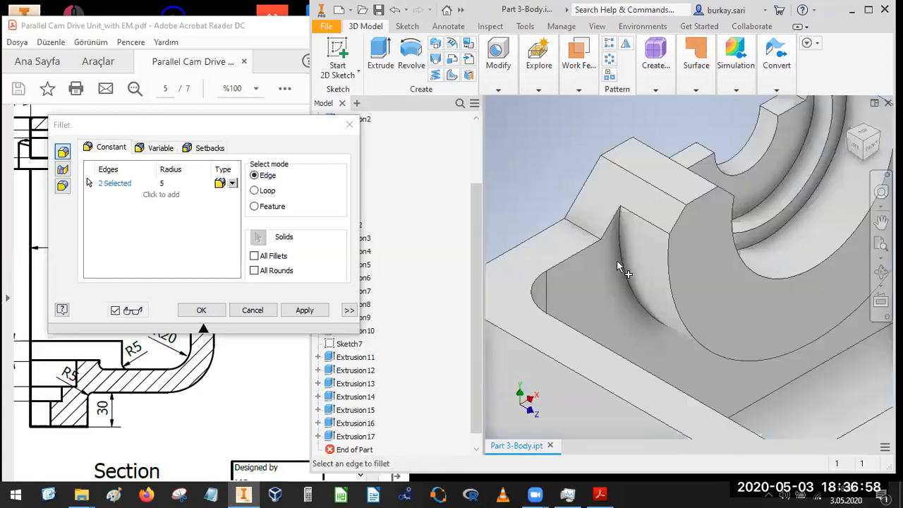
{"action": "left_click", "coordinate": [641, 304]}
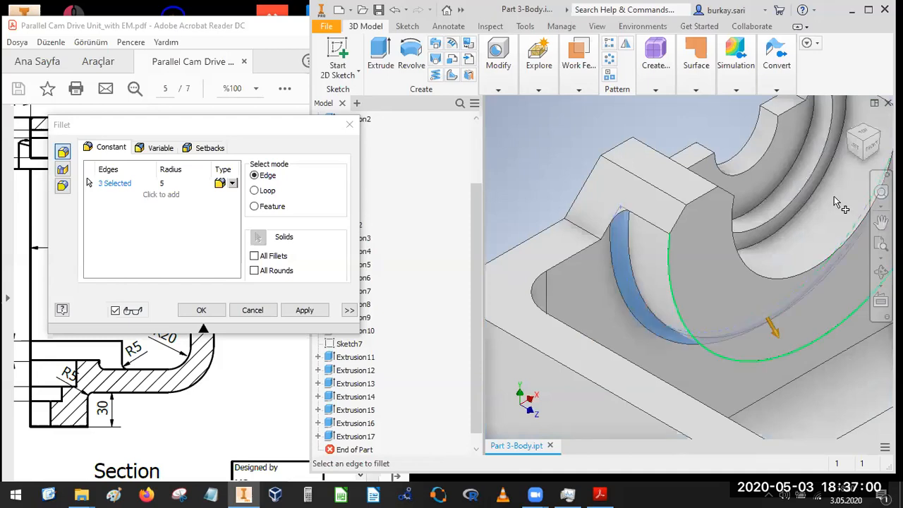
{"action": "scroll", "coordinate": [776, 225], "scroll_direction": "down", "scroll_amount": 5}
{"action": "scroll", "coordinate": [746, 205], "scroll_direction": "up", "scroll_amount": 5}
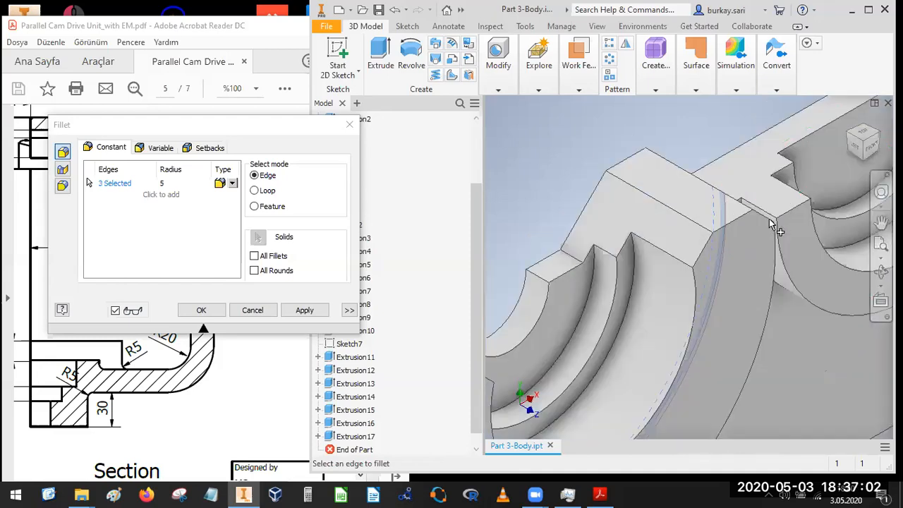
{"action": "scroll", "coordinate": [727, 185], "scroll_direction": "up", "scroll_amount": 3}
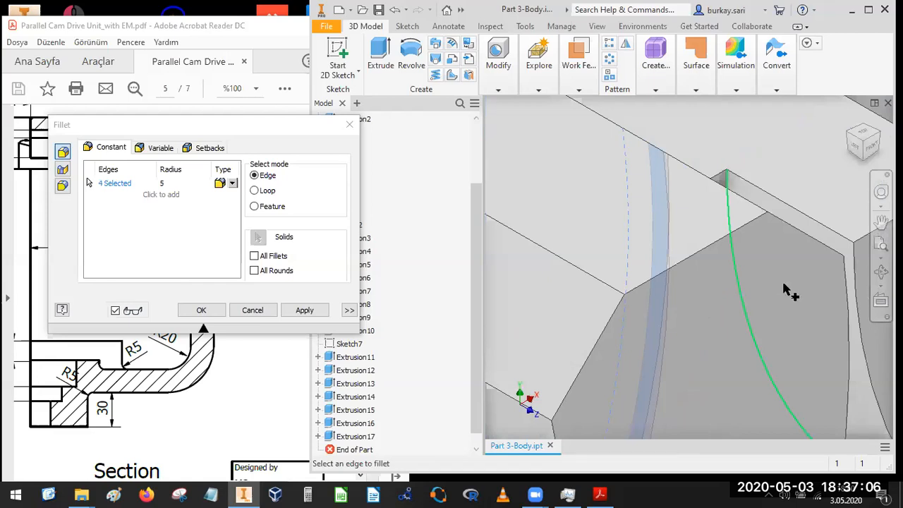
{"action": "scroll", "coordinate": [731, 258], "scroll_direction": "down", "scroll_amount": 5}
{"action": "left_click", "coordinate": [189, 313]}
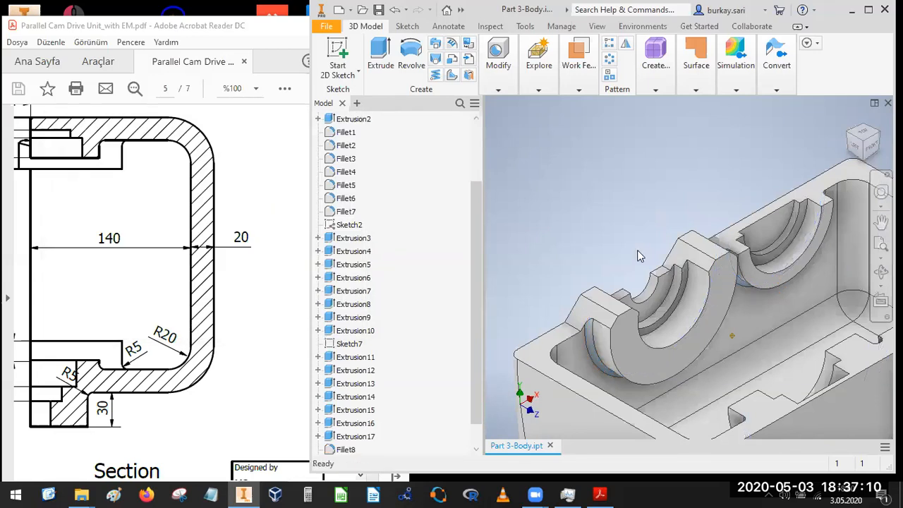
- Examine the drawing's section, tapped-hole and side views for the hole layout on the housing's outer wall
{"action": "scroll", "coordinate": [685, 217], "scroll_direction": "down", "scroll_amount": 5}
{"action": "middle_click_drag", "start_coordinate": [688, 227], "coordinate": [627, 194]}
{"action": "left_click", "coordinate": [849, 135]}
{"action": "left_click_drag", "start_coordinate": [144, 349], "coordinate": [346, 272]}
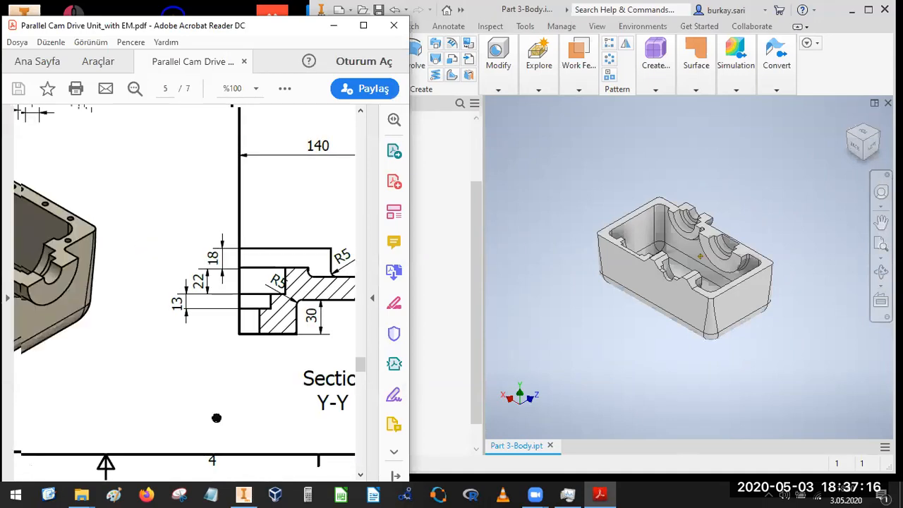
{"action": "left_click_drag", "start_coordinate": [42, 254], "coordinate": [345, 317]}
{"action": "left_click_drag", "start_coordinate": [169, 318], "coordinate": [180, 351]}
{"action": "left_click_drag", "start_coordinate": [134, 276], "coordinate": [153, 380]}
{"action": "left_click_drag", "start_coordinate": [349, 262], "coordinate": [252, 277]}
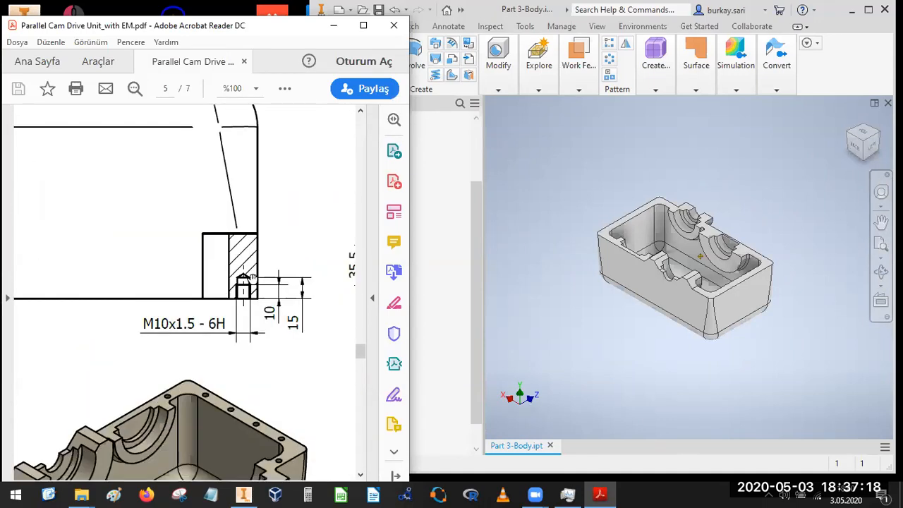
{"action": "left_click_drag", "start_coordinate": [241, 224], "coordinate": [345, 107]}
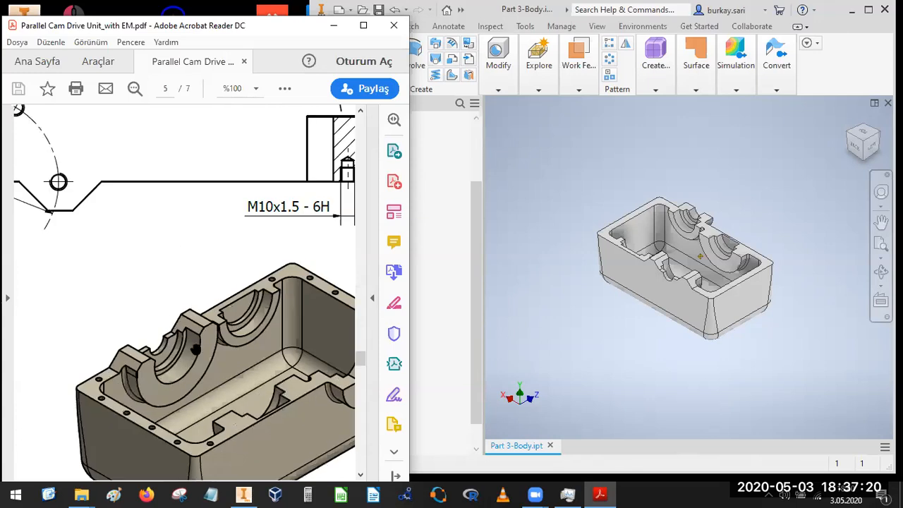
{"action": "left_click_drag", "start_coordinate": [145, 358], "coordinate": [344, 433]}
{"action": "left_click_drag", "start_coordinate": [204, 169], "coordinate": [275, 261]}
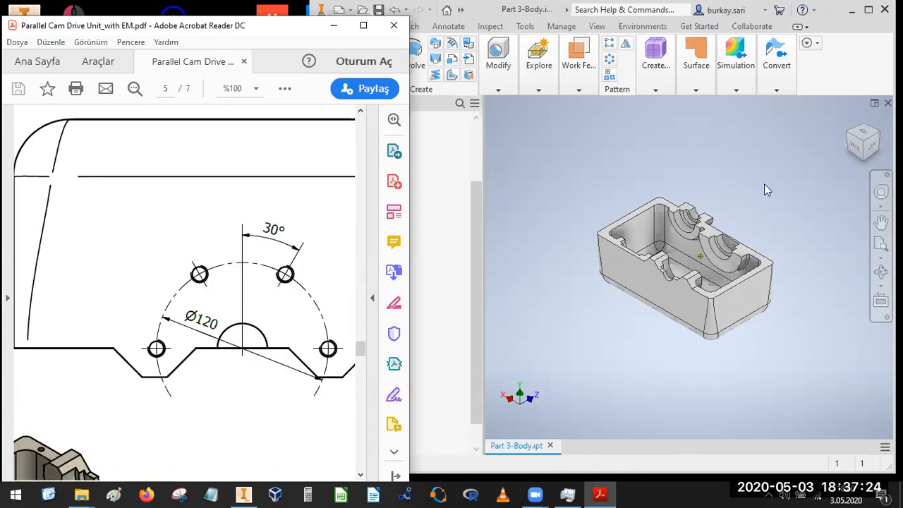
{"action": "left_click", "coordinate": [648, 314]}
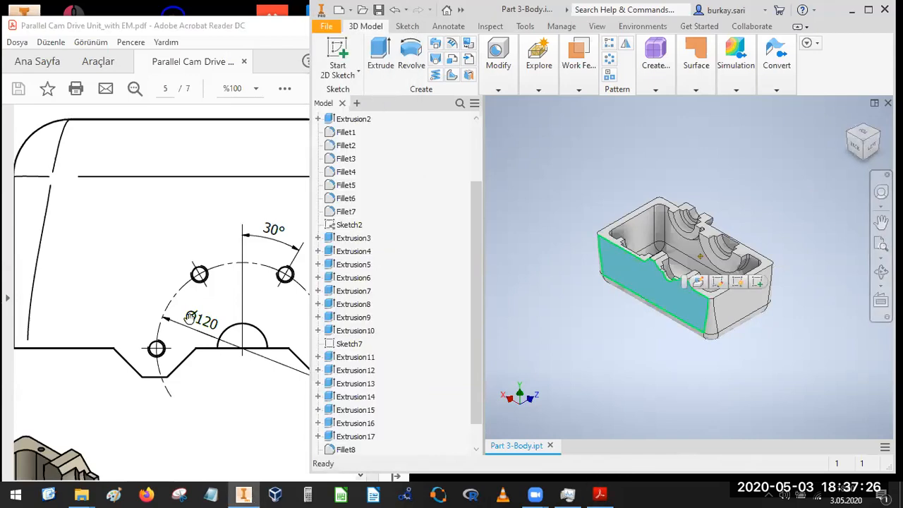
- Rotate the drawing page clockwise twice so the Ø120 hole-circle view matches the model's orientation, at 50% magnification
{"action": "left_click", "coordinate": [233, 302]}
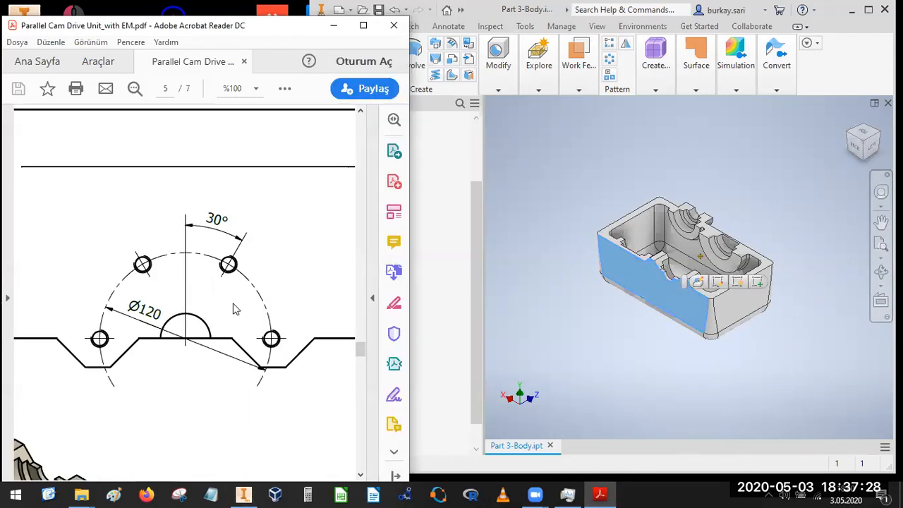
{"action": "key", "text": "alt+Tab"}
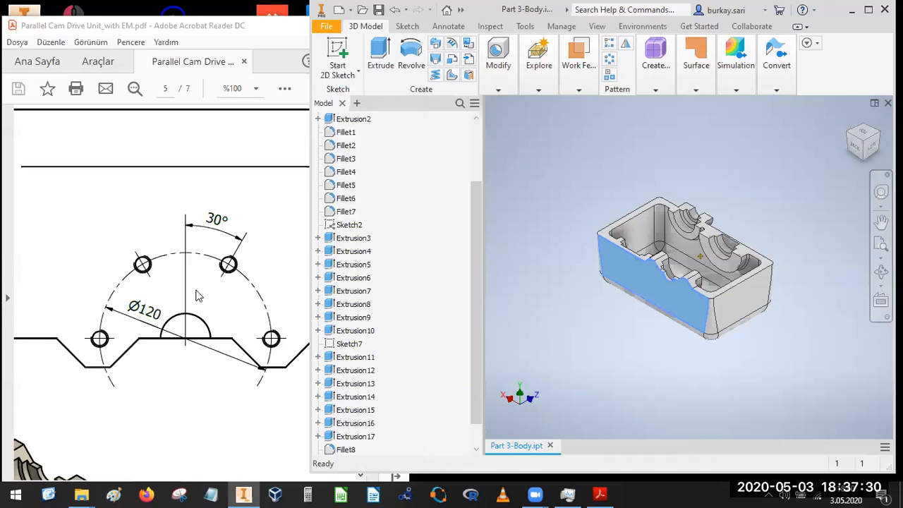
{"action": "right_click", "coordinate": [237, 184]}
{"action": "left_click", "coordinate": [237, 186]}
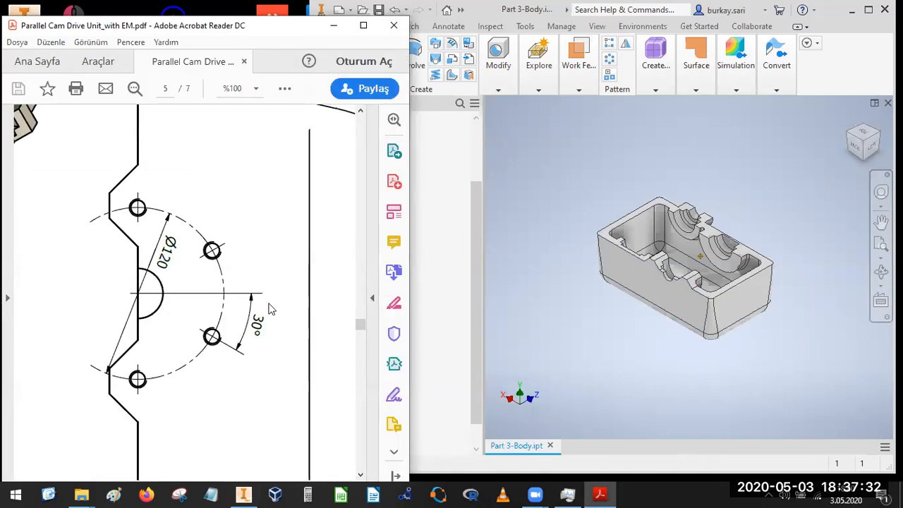
{"action": "right_click", "coordinate": [212, 207]}
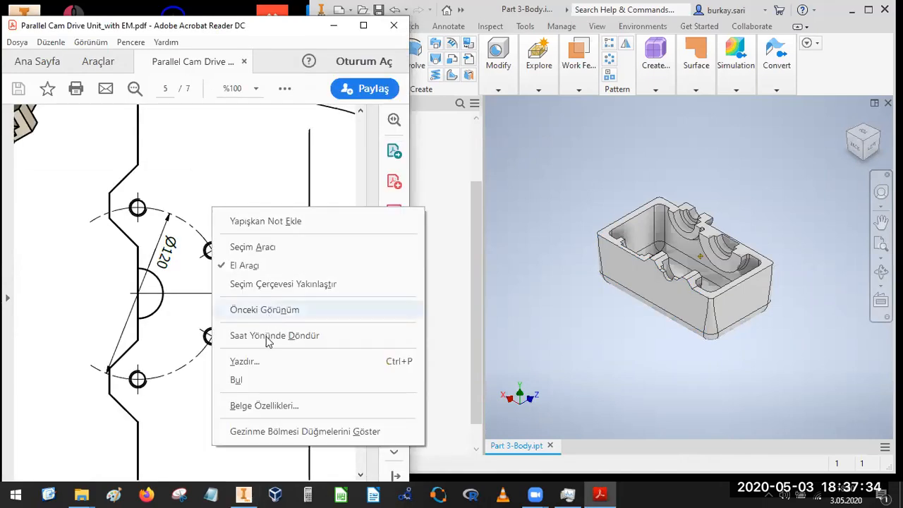
{"action": "left_click", "coordinate": [275, 335]}
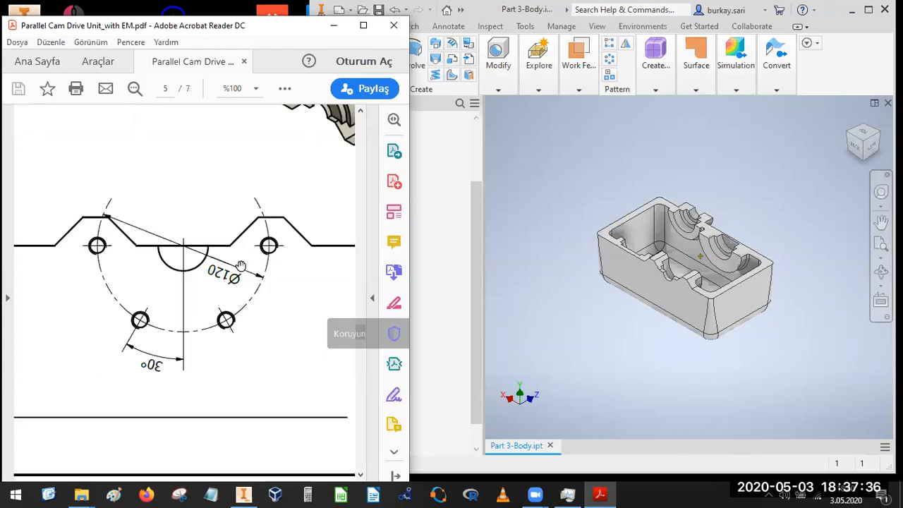
{"action": "scroll", "coordinate": [240, 265], "scroll_direction": "down", "scroll_amount": 3, "text": "ctrl"}
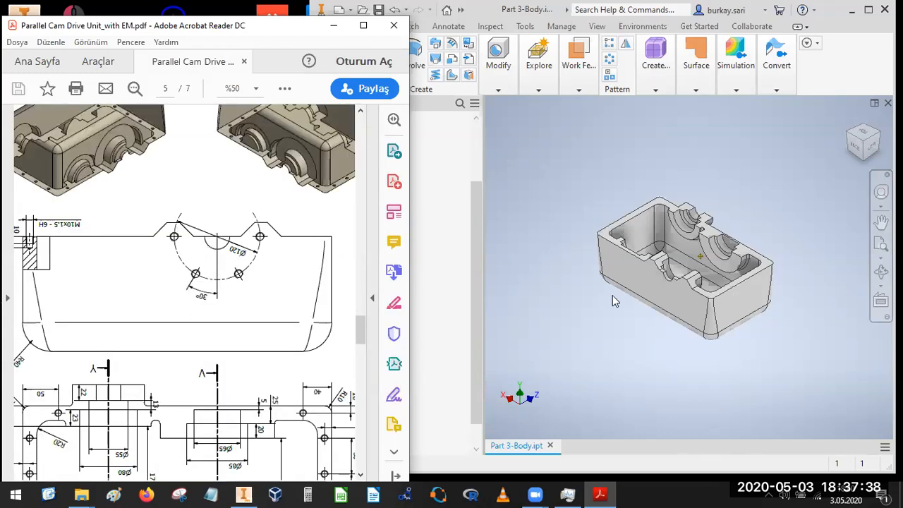
- Compare the model's back view with the drawing's Ø120 hole-circle view around the half-round opening
{"action": "left_click", "coordinate": [850, 187]}
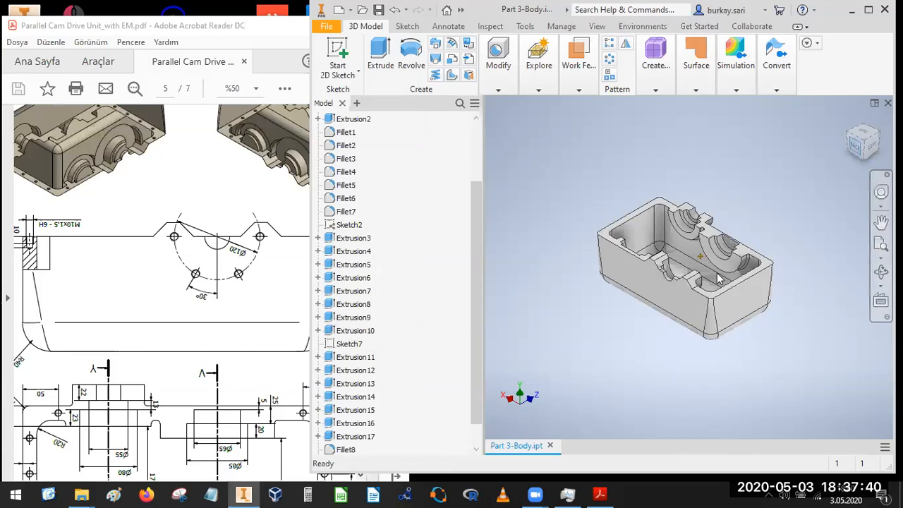
{"action": "left_click", "coordinate": [855, 146]}
{"action": "scroll", "coordinate": [721, 253], "scroll_direction": "down", "scroll_amount": 4}
{"action": "scroll", "coordinate": [726, 255], "scroll_direction": "up", "scroll_amount": 2}
{"action": "middle_click_drag", "start_coordinate": [729, 261], "coordinate": [661, 327]}
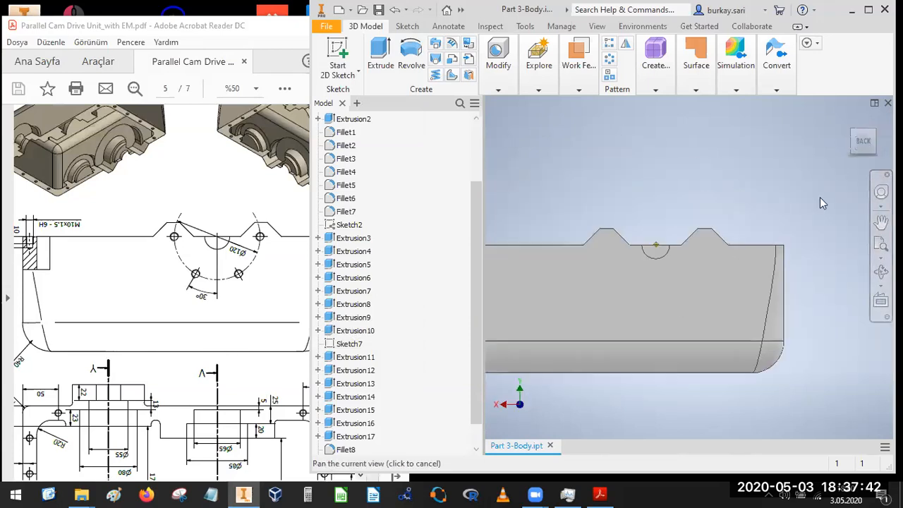
{"action": "left_click", "coordinate": [856, 137]}
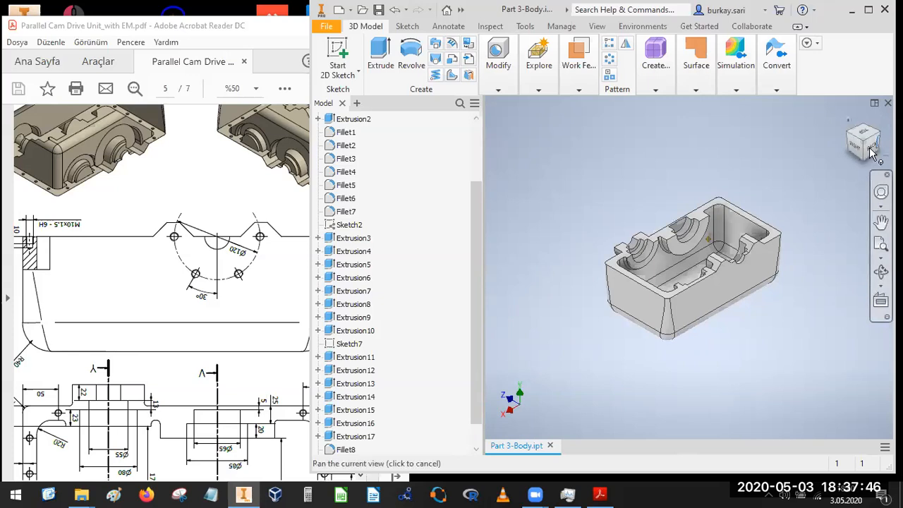
{"action": "left_click", "coordinate": [872, 154]}
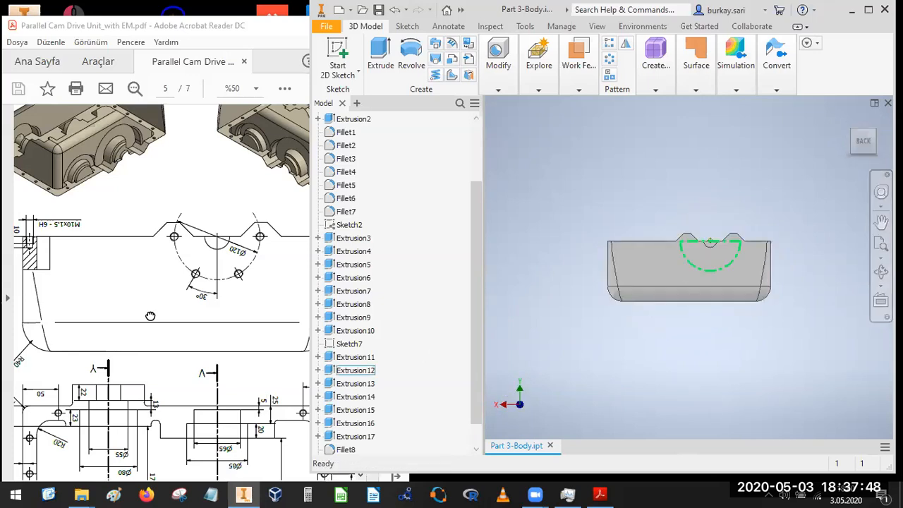
{"action": "left_click", "coordinate": [150, 318]}
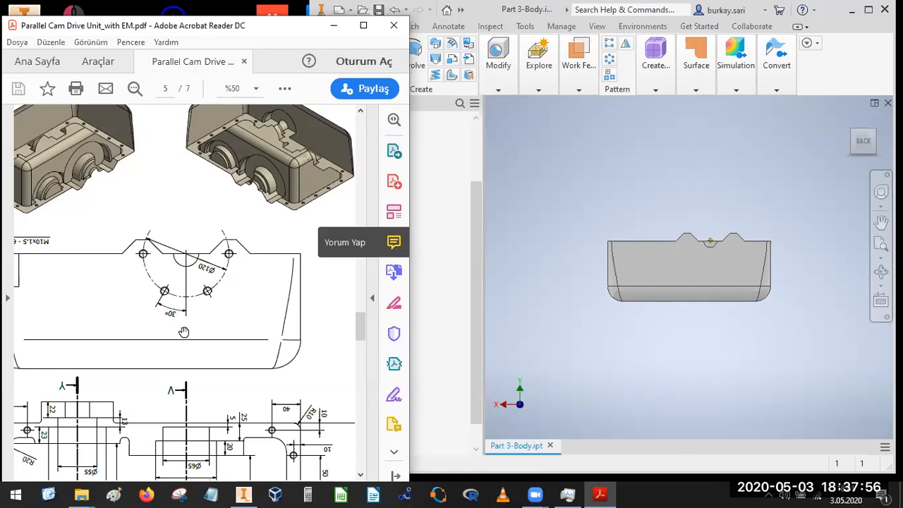
{"action": "scroll", "coordinate": [50, 275], "scroll_direction": "up", "scroll_amount": 1, "text": "ctrl"}
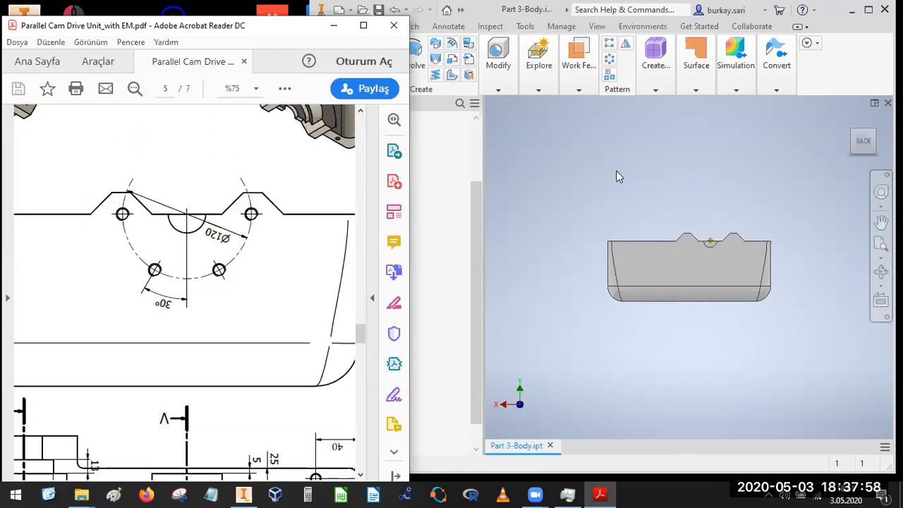
- Start a sketch on the back wall and draw a construction circle about 159 mm in diameter centred on the half-round opening
{"action": "left_click", "coordinate": [341, 55]}
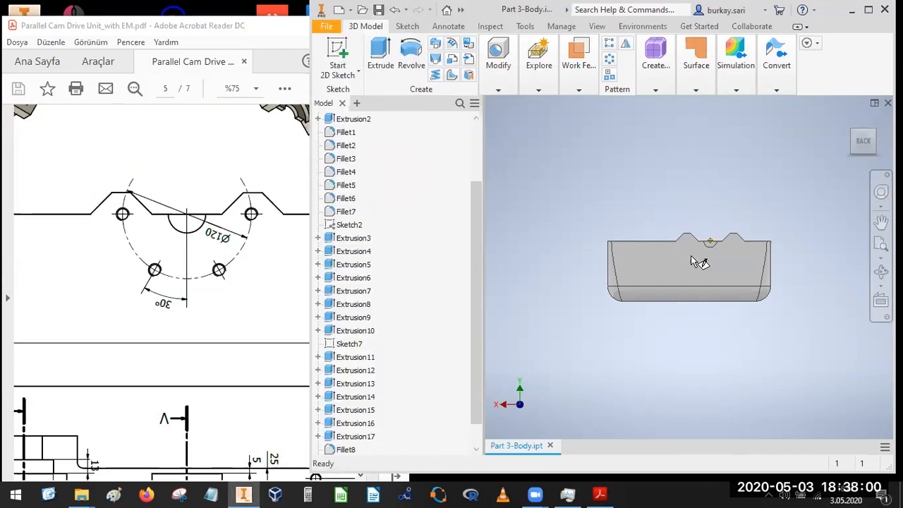
{"action": "left_click", "coordinate": [698, 280]}
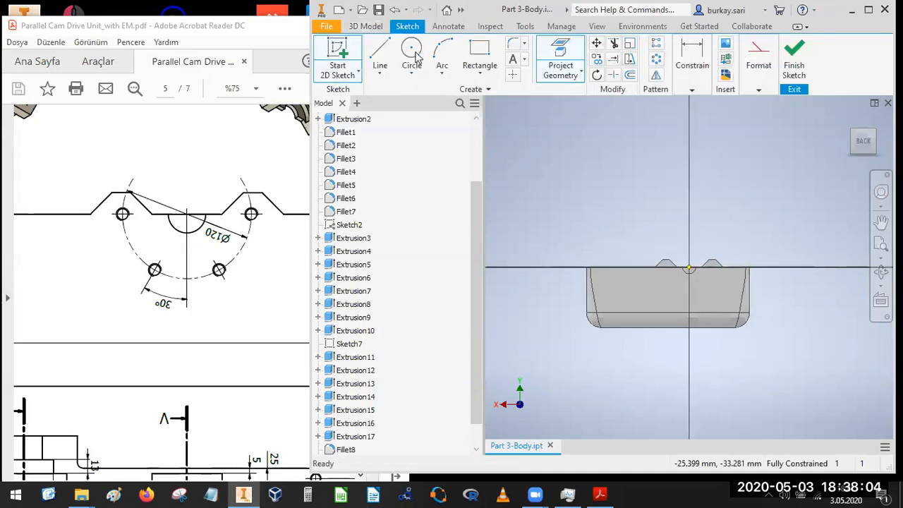
{"action": "left_click", "coordinate": [414, 55]}
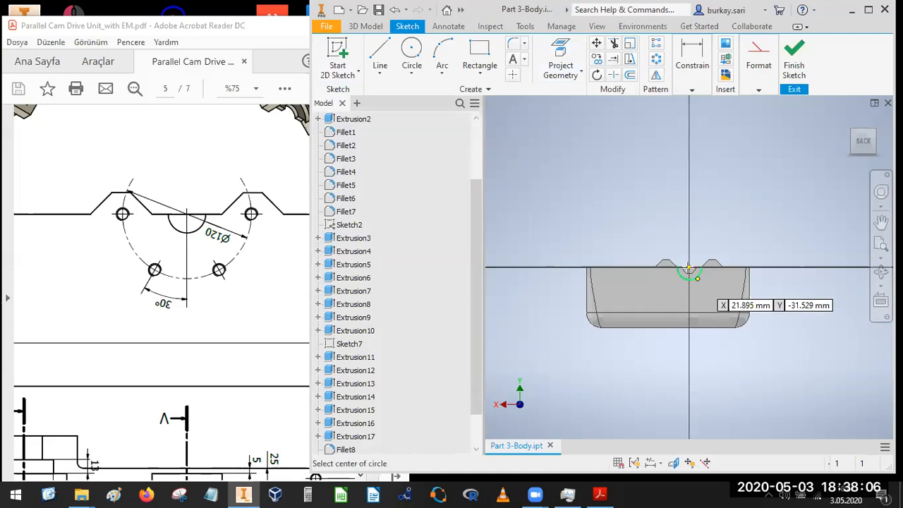
{"action": "left_click", "coordinate": [689, 268]}
{"action": "scroll", "coordinate": [690, 304], "scroll_direction": "down", "scroll_amount": 2}
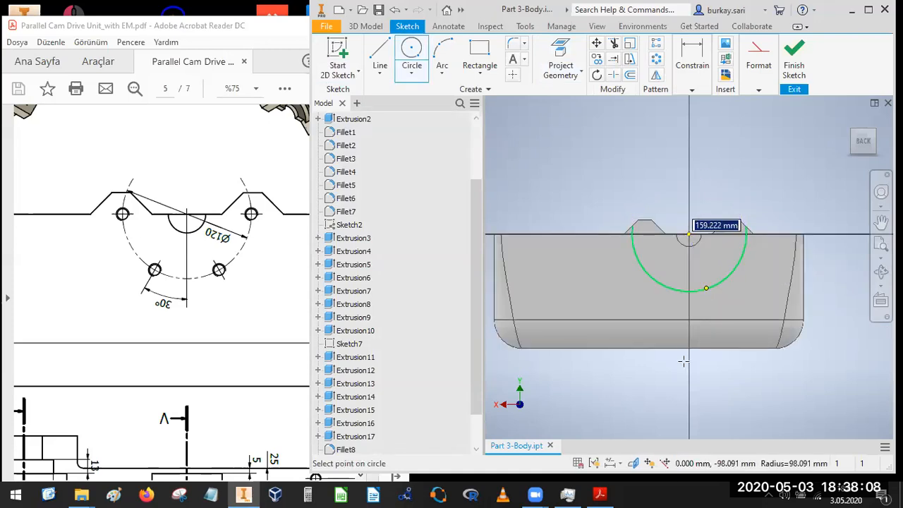
{"action": "left_click", "coordinate": [706, 288]}
{"action": "key", "text": "Escape"}
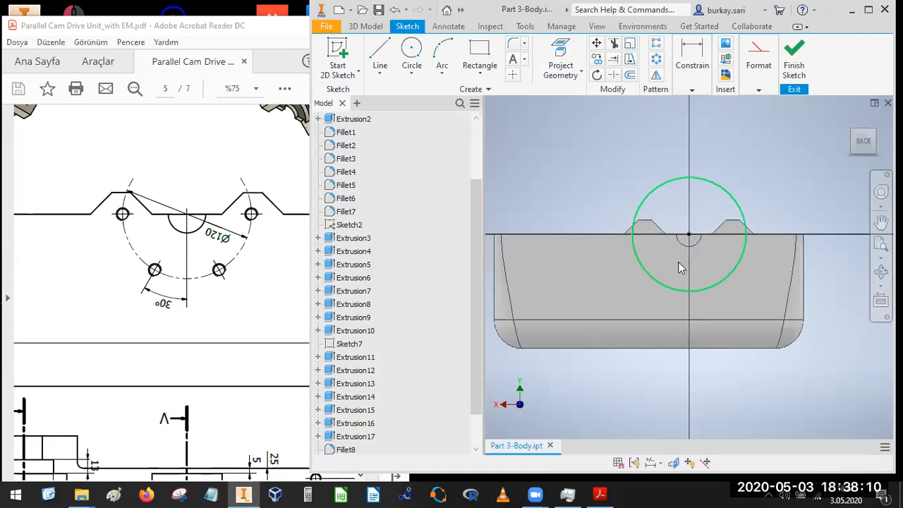
{"action": "right_click", "coordinate": [655, 151]}
{"action": "left_click", "coordinate": [705, 155]}
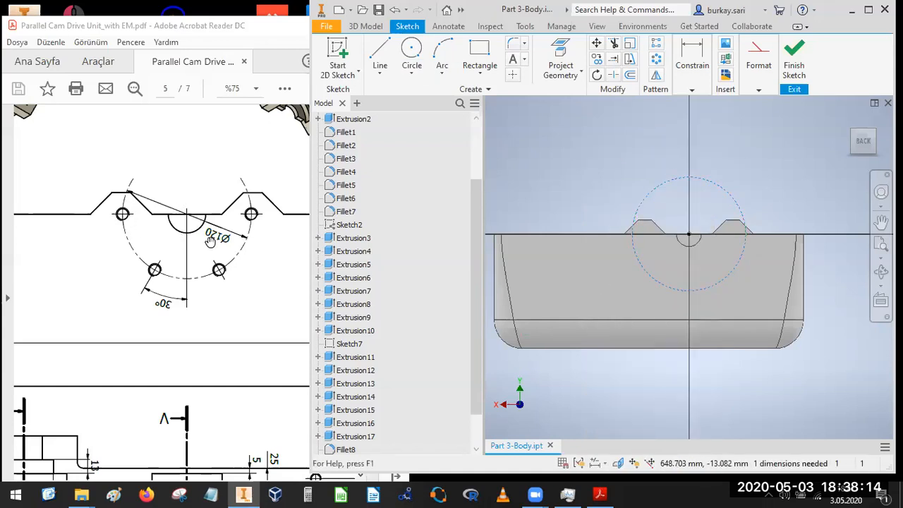
- Dimension the construction circle's diameter as 120 mm
{"action": "left_click", "coordinate": [692, 91]}
{"action": "key", "text": "d"}
{"action": "right_click", "coordinate": [622, 289]}
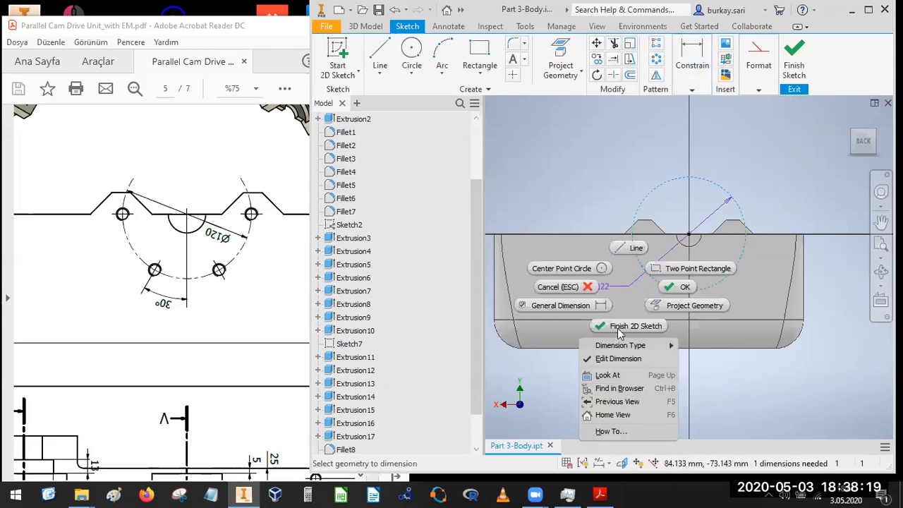
{"action": "left_click", "coordinate": [624, 279]}
{"action": "type", "text": "12"}
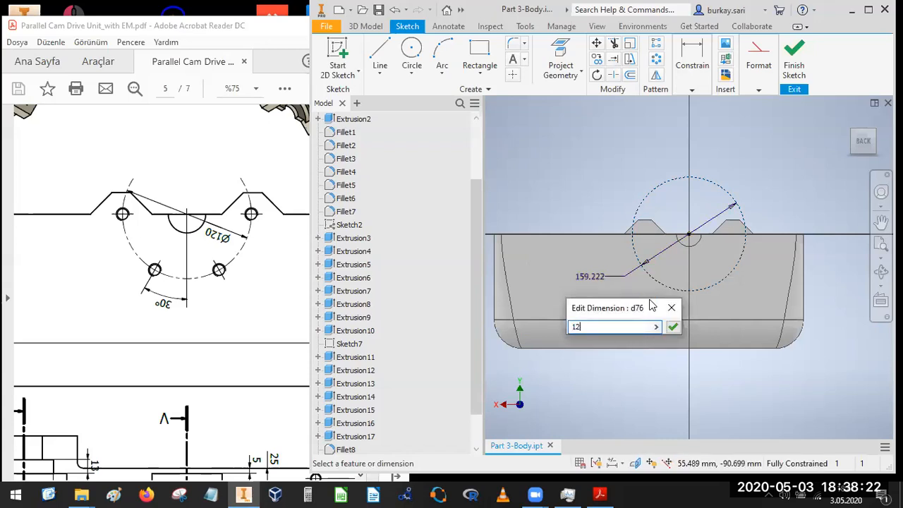
{"action": "type", "text": "0"}
{"action": "key", "text": "Return"}
{"action": "key", "text": "Escape"}
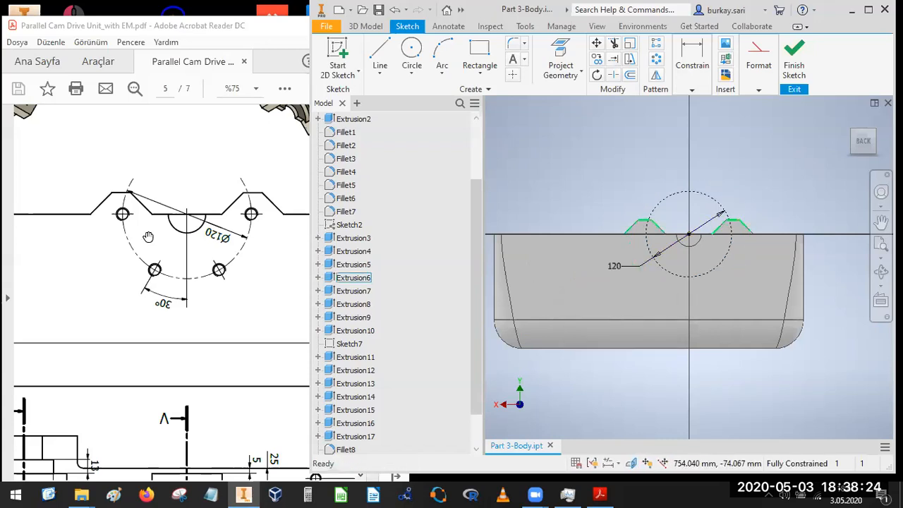
- Draw a horizontal line about 80 mm long from the circle's centre along the wall's upper edge, extending past the circle
{"action": "left_click", "coordinate": [379, 54]}
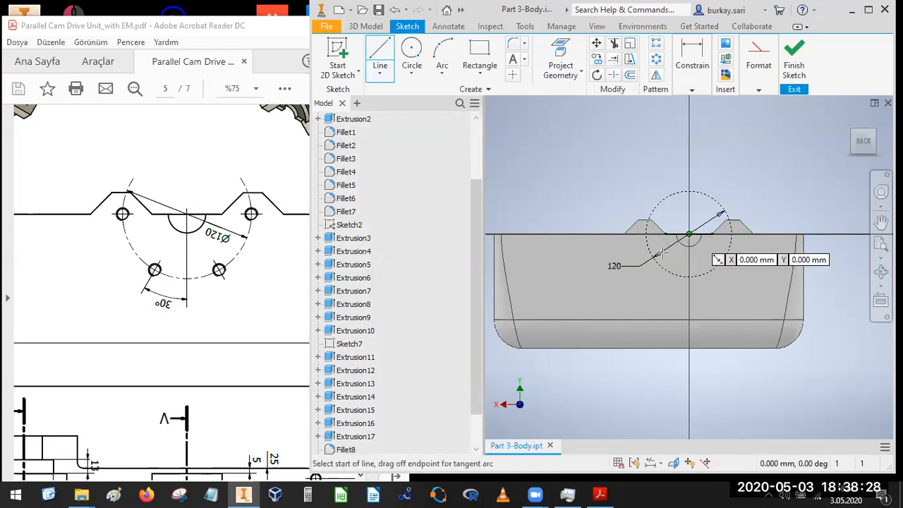
{"action": "left_click", "coordinate": [690, 234]}
{"action": "scroll", "coordinate": [630, 250], "scroll_direction": "up", "scroll_amount": 3}
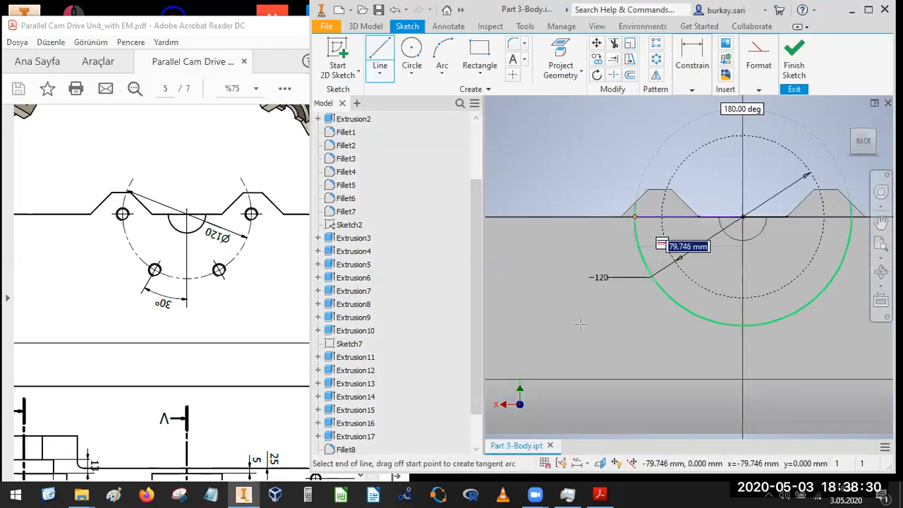
{"action": "key", "text": "Escape"}
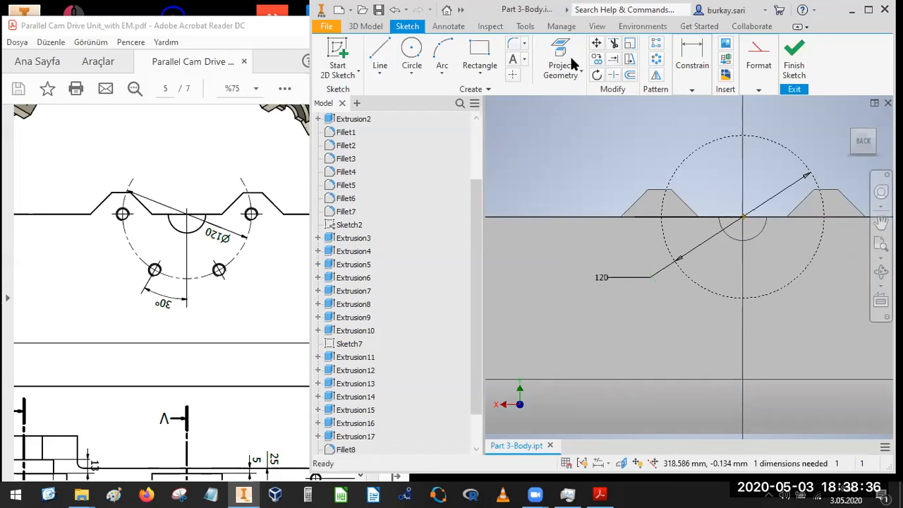
- Trim the horizontal line back to the 120 mm circle and convert it to construction geometry
{"action": "left_click", "coordinate": [613, 44]}
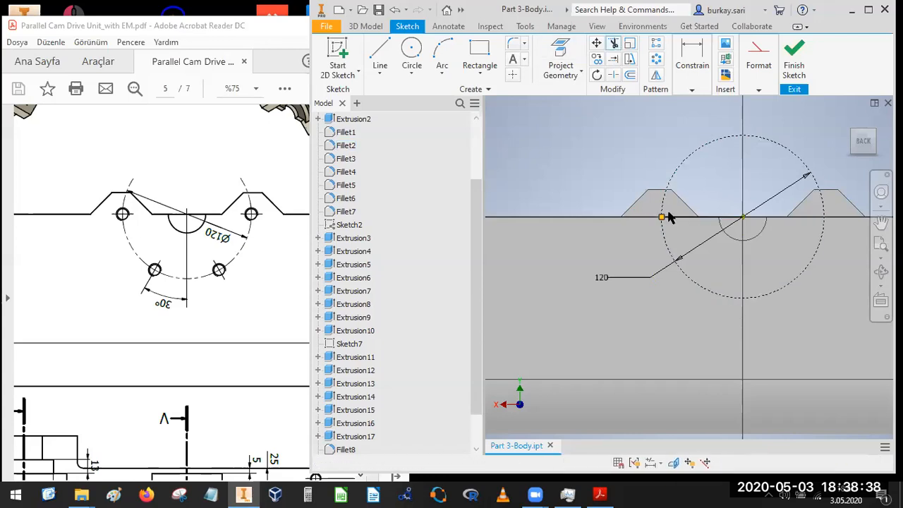
{"action": "right_click", "coordinate": [673, 216]}
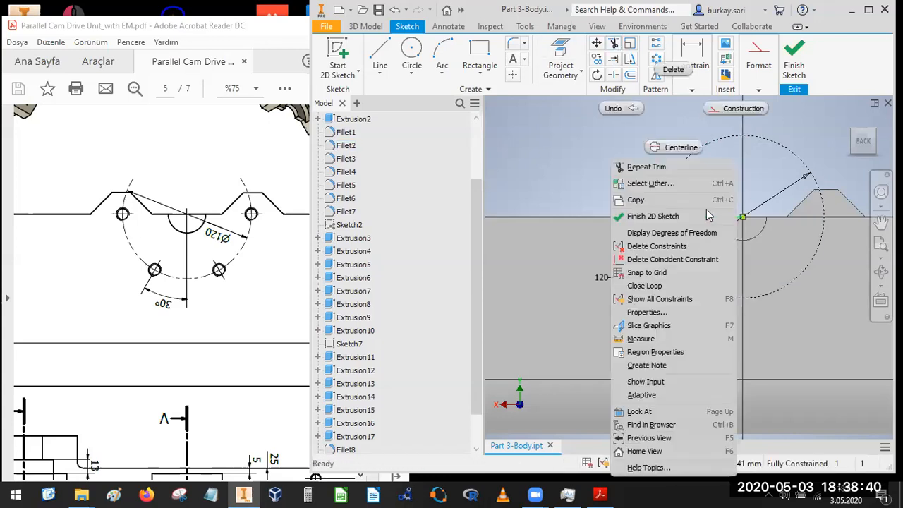
{"action": "left_click", "coordinate": [733, 112]}
- Check the first hole position against the drawing and finish the hole-circle sketch on the back wall
{"action": "left_click", "coordinate": [854, 130]}
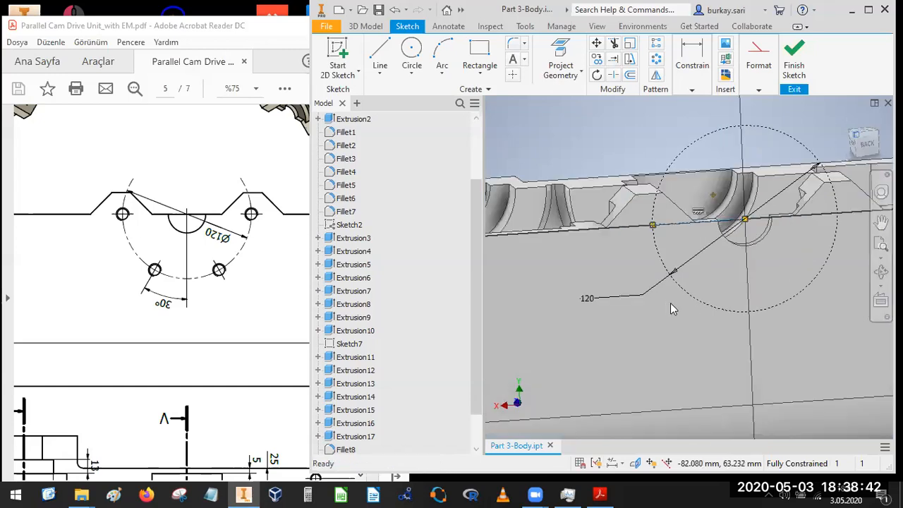
{"action": "left_click", "coordinate": [119, 223]}
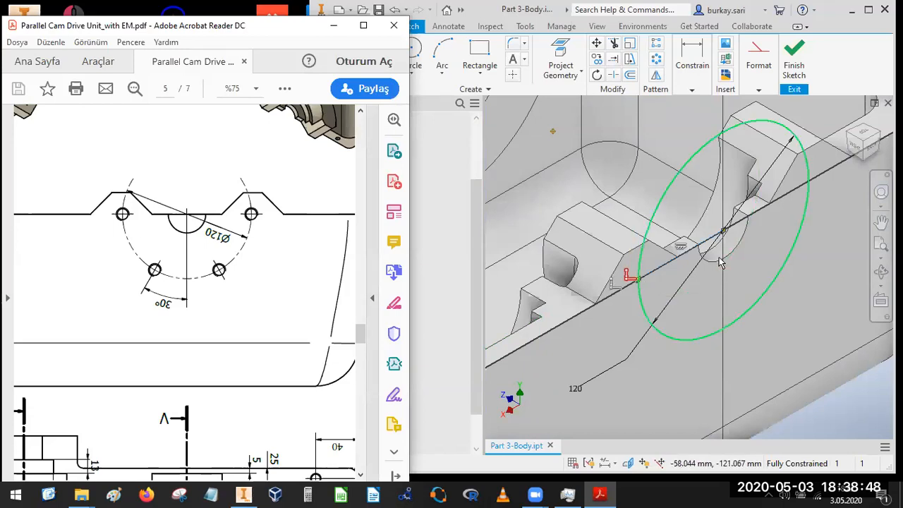
{"action": "scroll", "coordinate": [719, 262], "scroll_direction": "down", "scroll_amount": 3}
{"action": "left_click", "coordinate": [801, 221]}
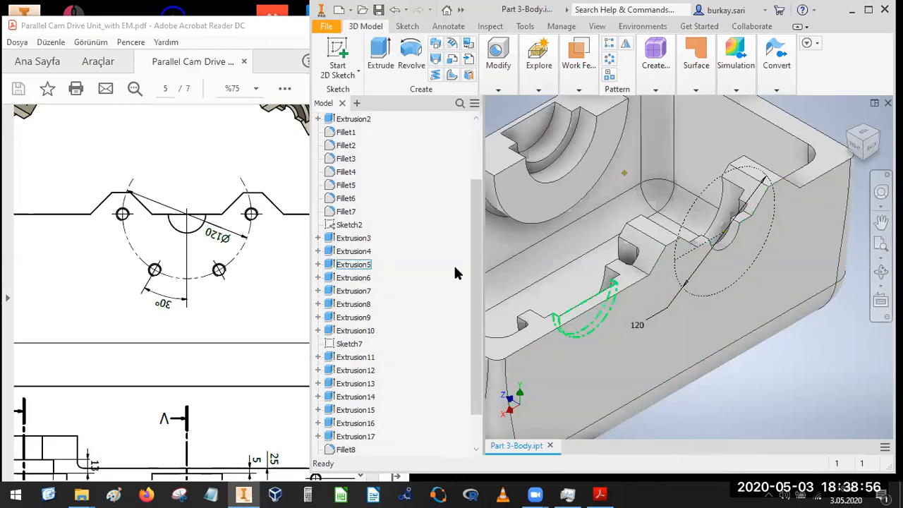
{"action": "left_click", "coordinate": [596, 82]}
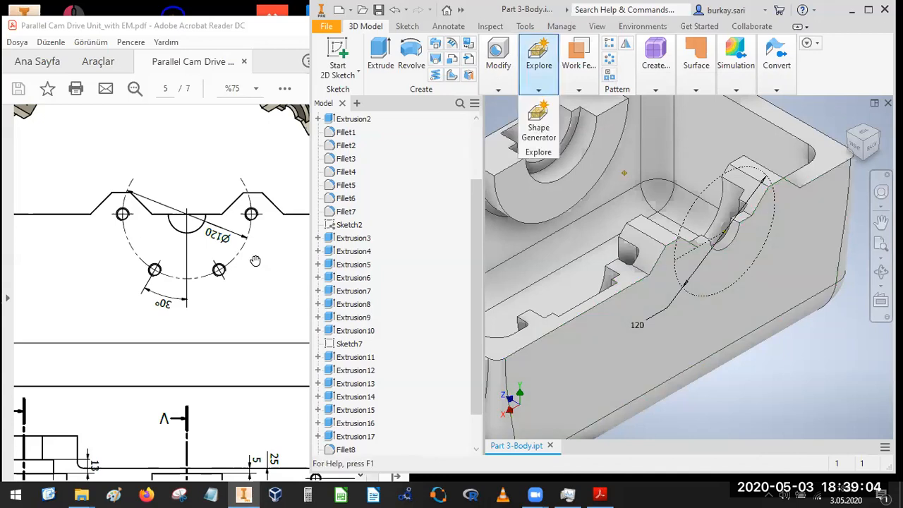
- Switch to the drawing in Acrobat Reader, rotate the page upright, and find the section showing the tapped hole's thread and depths
{"action": "left_click", "coordinate": [203, 289]}
{"action": "key", "text": "ctrl+0"}
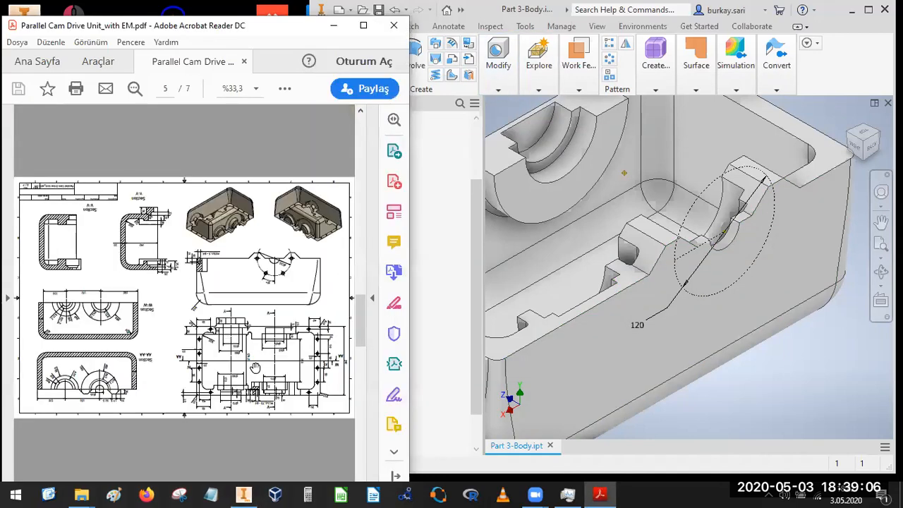
{"action": "right_click", "coordinate": [248, 280]}
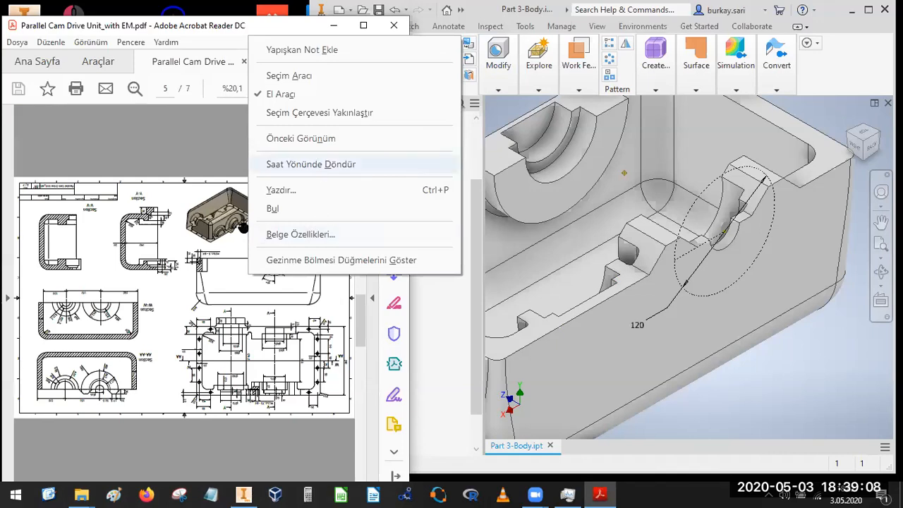
{"action": "left_click", "coordinate": [317, 164]}
{"action": "right_click", "coordinate": [240, 231]}
{"action": "left_click", "coordinate": [308, 360]}
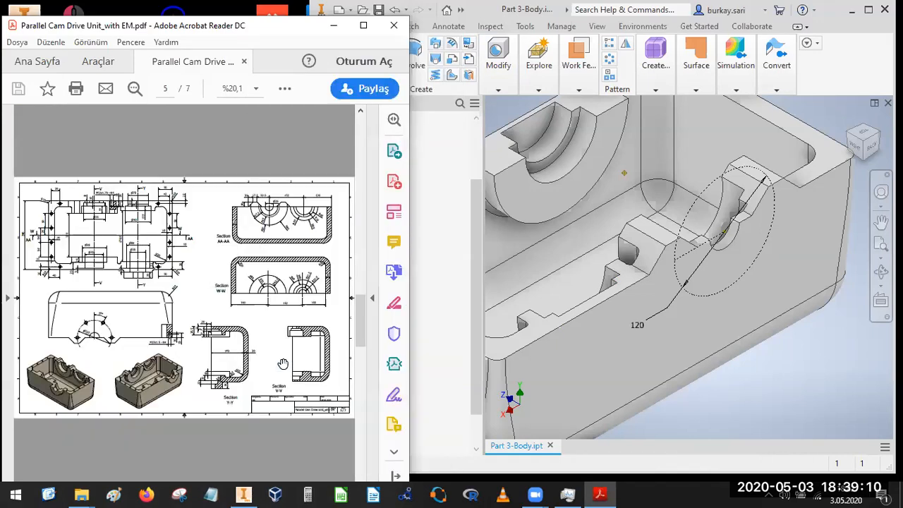
{"action": "scroll", "coordinate": [164, 303], "scroll_direction": "up", "scroll_amount": 6, "text": "ctrl"}
{"action": "scroll", "coordinate": [222, 254], "scroll_direction": "down", "scroll_amount": 4, "text": "ctrl"}
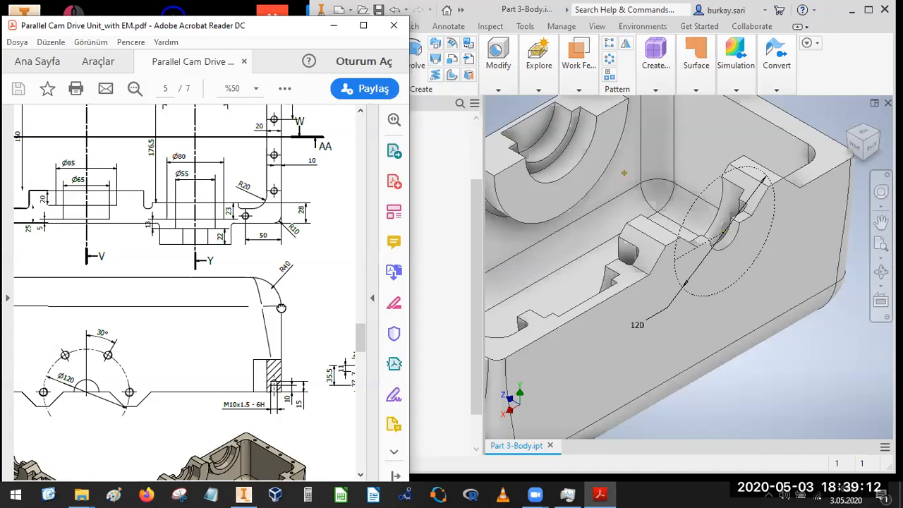
{"action": "scroll", "coordinate": [244, 176], "scroll_direction": "up", "scroll_amount": 3, "text": "ctrl"}
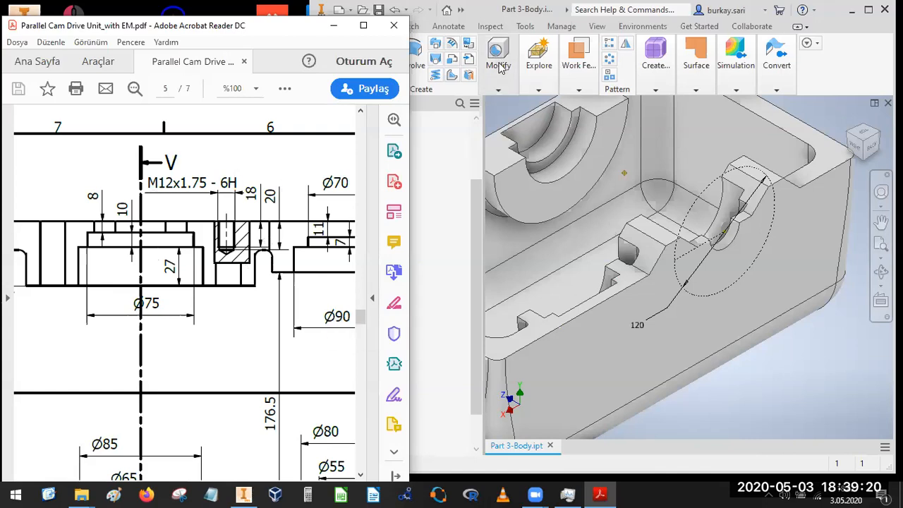
- Start a Hole feature in Inventor and enlarge the tapped hole's section in the drawing to read its thread and depths
{"action": "left_click", "coordinate": [499, 90]}
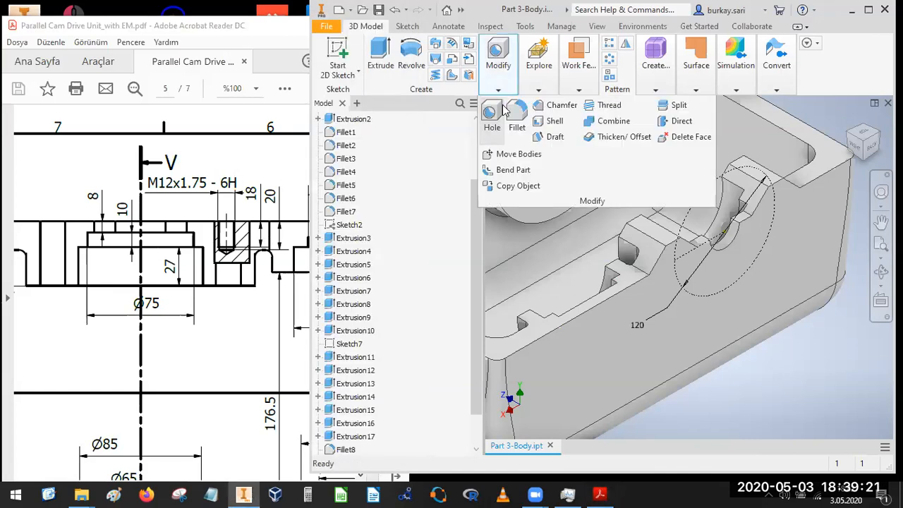
{"action": "left_click", "coordinate": [146, 191]}
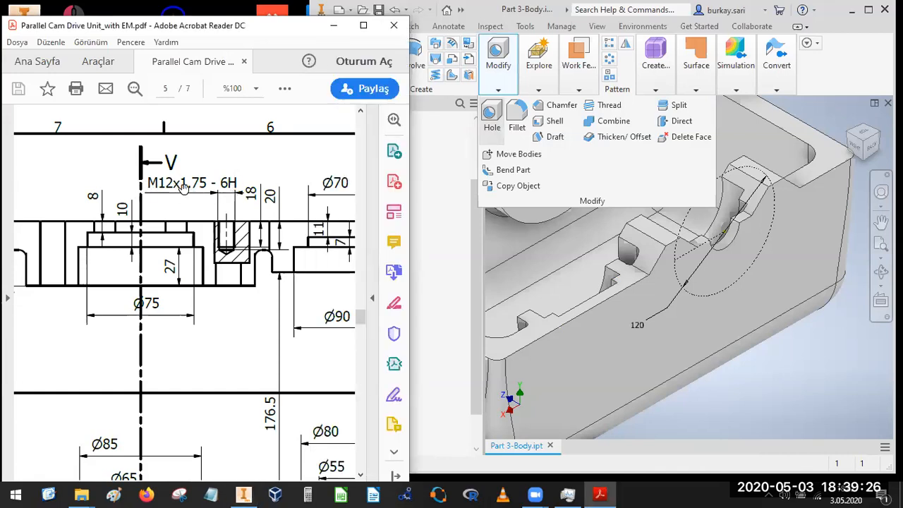
{"action": "key", "text": "h"}
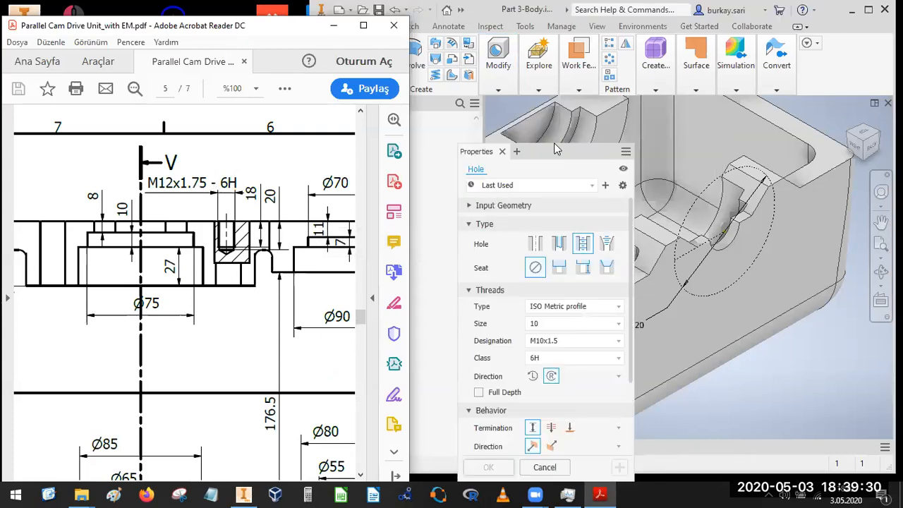
{"action": "left_click", "coordinate": [534, 125]}
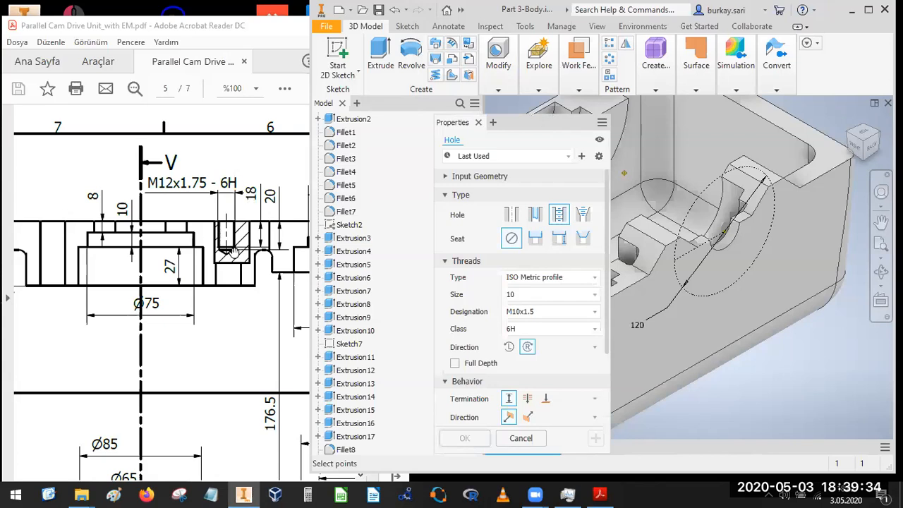
{"action": "scroll", "coordinate": [234, 255], "scroll_direction": "up", "scroll_amount": 3, "text": "ctrl"}
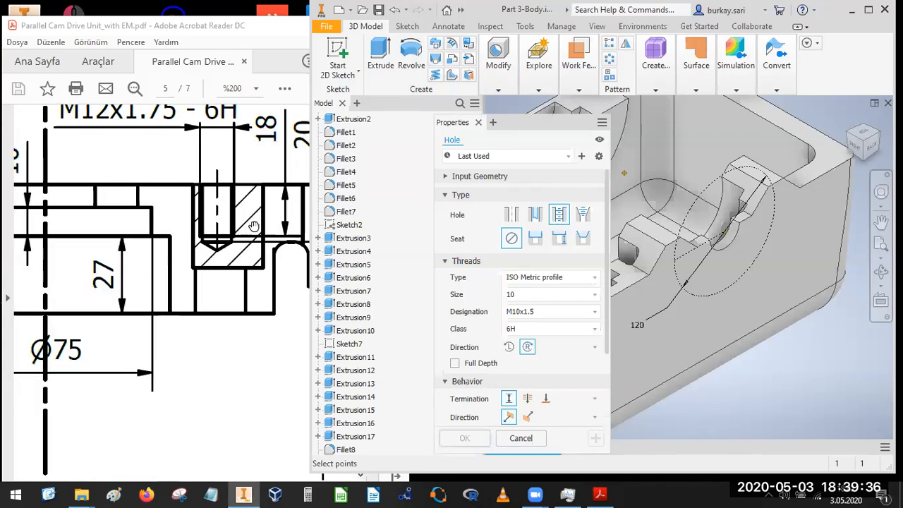
{"action": "left_click", "coordinate": [233, 256]}
{"action": "left_click_drag", "start_coordinate": [302, 156], "coordinate": [301, 157]}
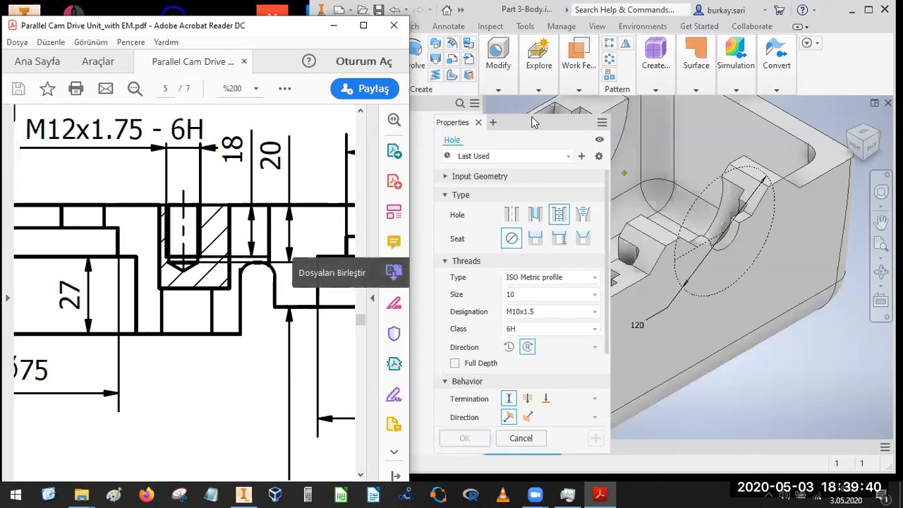
- Move and enlarge the hole settings clear of the model, and set the thread size to 12 for M12x1.75
{"action": "left_click", "coordinate": [492, 220]}
{"action": "left_click_drag", "start_coordinate": [496, 127], "coordinate": [168, 103]}
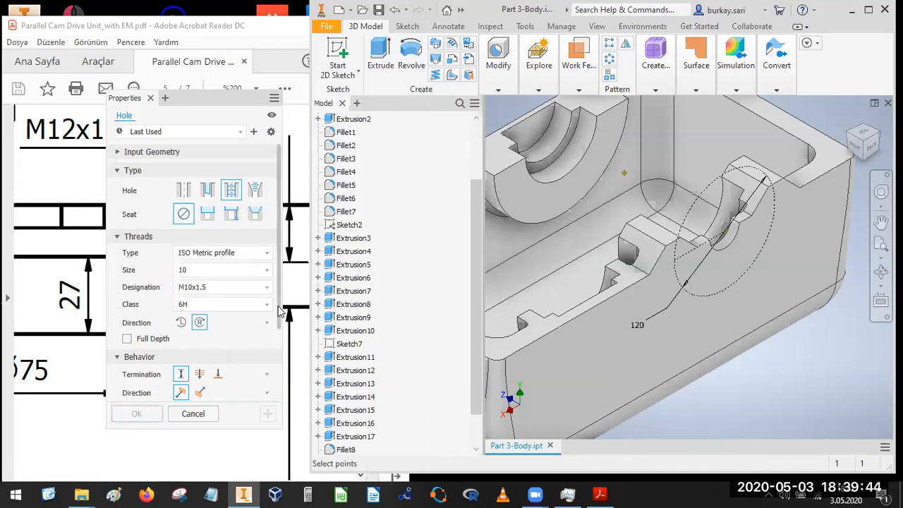
{"action": "scroll", "coordinate": [279, 311], "scroll_direction": "down", "scroll_amount": 3}
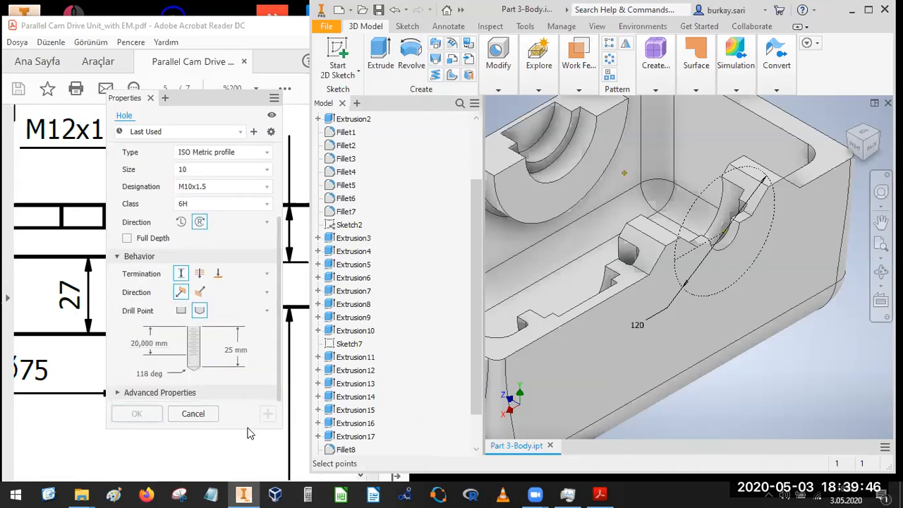
{"action": "left_click_drag", "start_coordinate": [234, 479], "coordinate": [234, 481]}
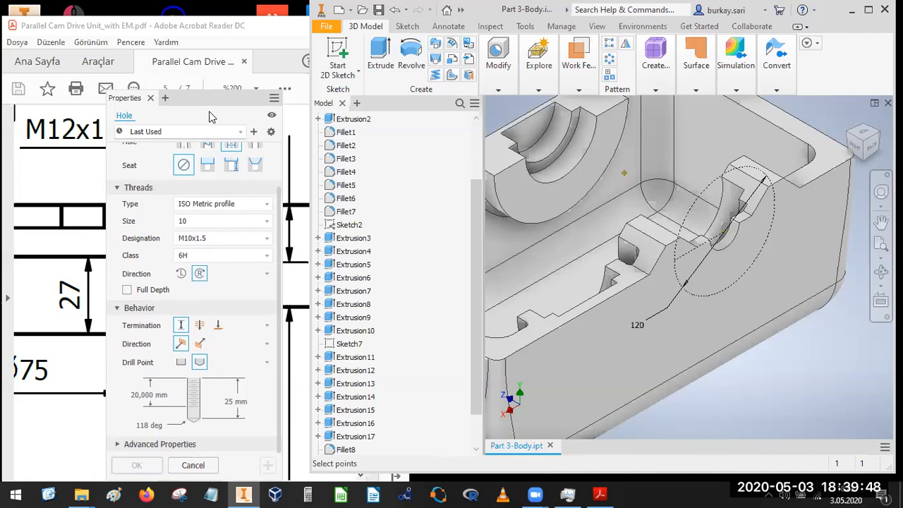
{"action": "left_click_drag", "start_coordinate": [226, 90], "coordinate": [234, 41]}
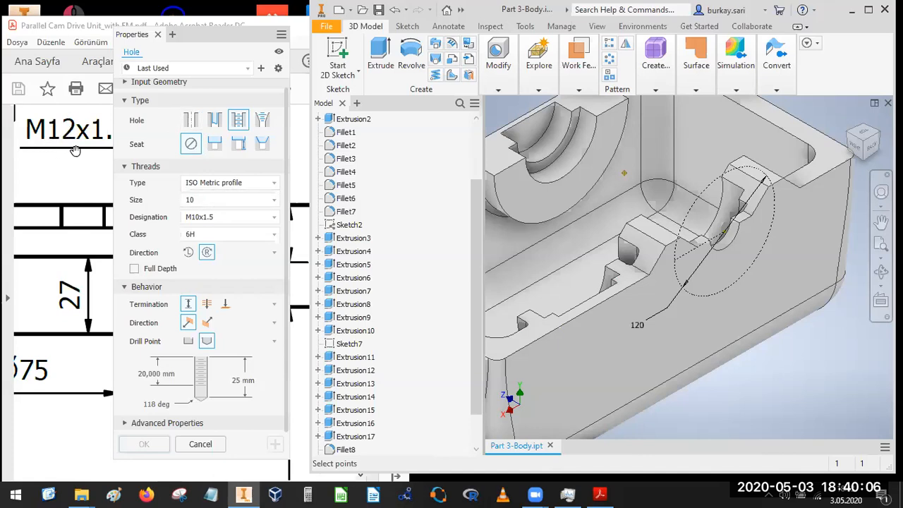
{"action": "left_click", "coordinate": [198, 204]}
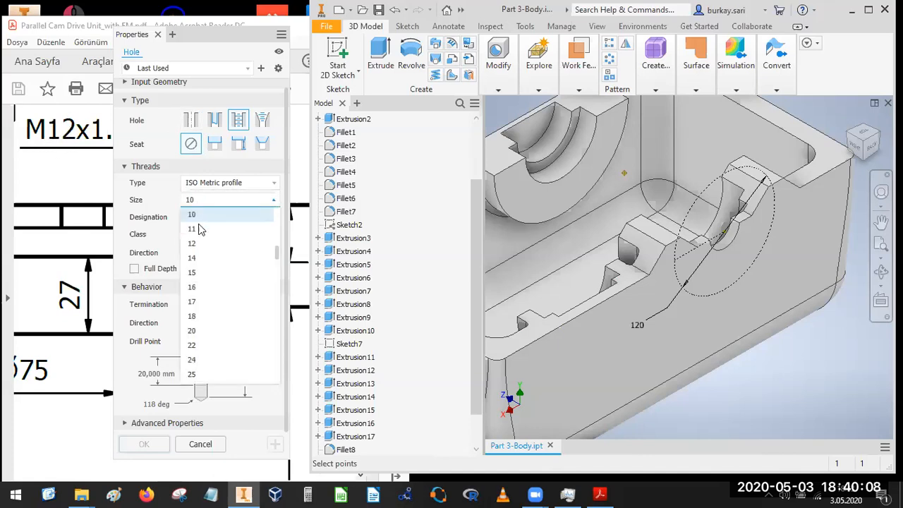
{"action": "left_click", "coordinate": [200, 243]}
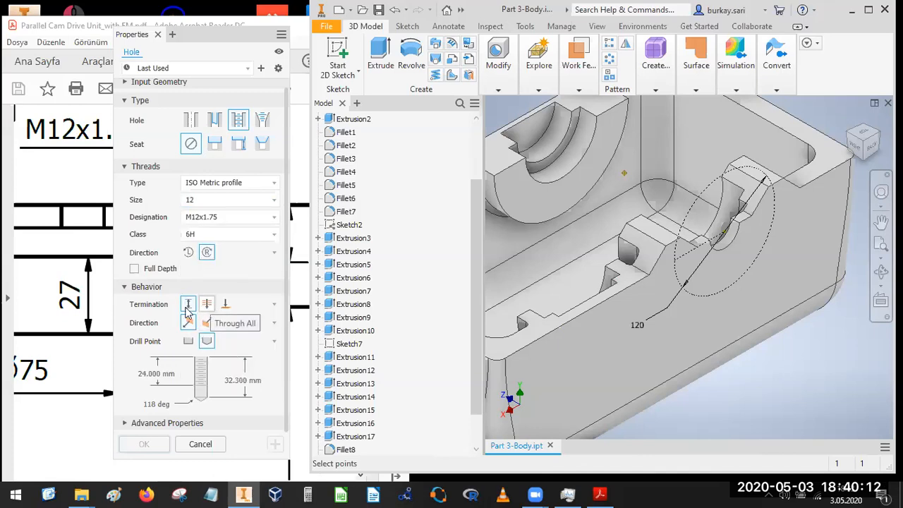
- Set the tapped hole's drill depth to 20 mm
{"action": "left_click", "coordinate": [240, 380]}
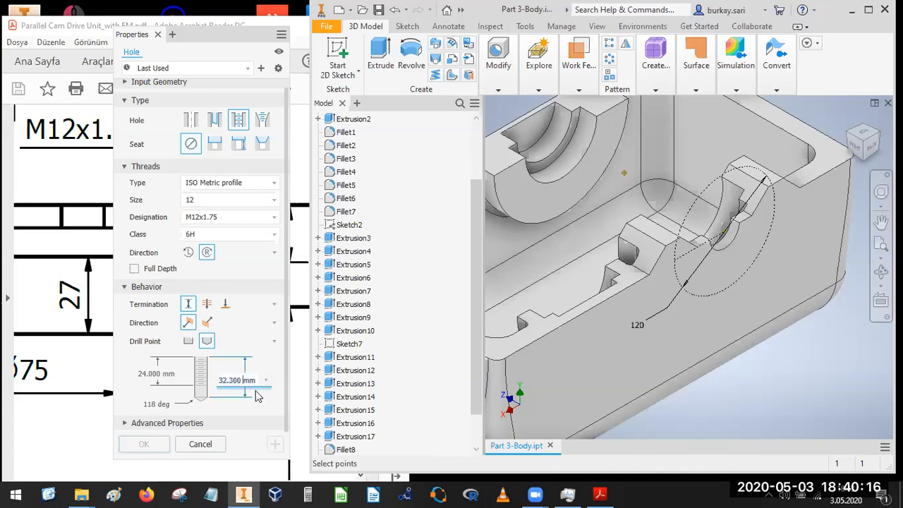
{"action": "type", "text": "20"}
{"action": "key", "text": "BackSpace"}
{"action": "key", "text": "BackSpace"}
{"action": "key", "text": "BackSpace"}
{"action": "key", "text": "BackSpace"}
{"action": "key", "text": "BackSpace"}
{"action": "key", "text": "BackSpace"}
{"action": "key", "text": "BackSpace"}
{"action": "key", "text": "BackSpace"}
{"action": "key", "text": "BackSpace"}
{"action": "type", "text": "20"}
{"action": "key", "text": "Return"}
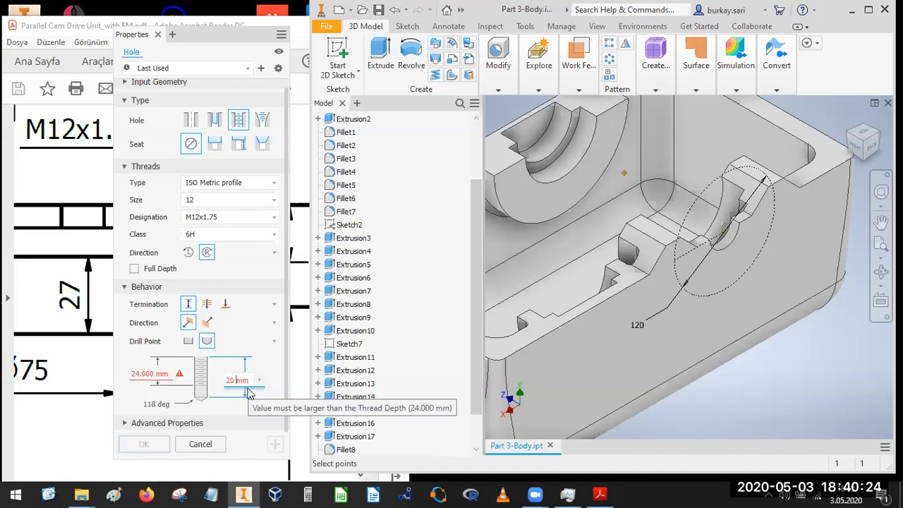
- Set the hole's thread depth to 18 mm and compare it with the drawing's section
{"action": "left_click", "coordinate": [142, 373]}
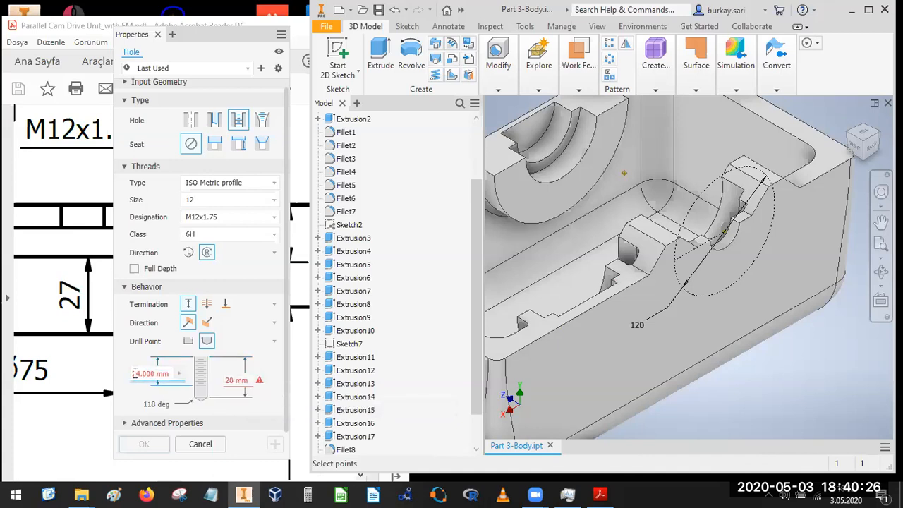
{"action": "type", "text": "18"}
{"action": "left_click", "coordinate": [120, 314]}
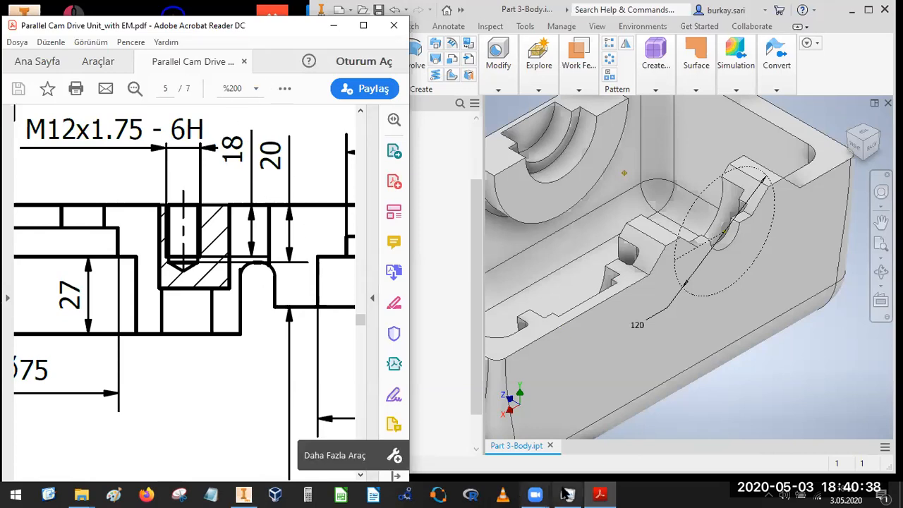
{"action": "left_click", "coordinate": [244, 494]}
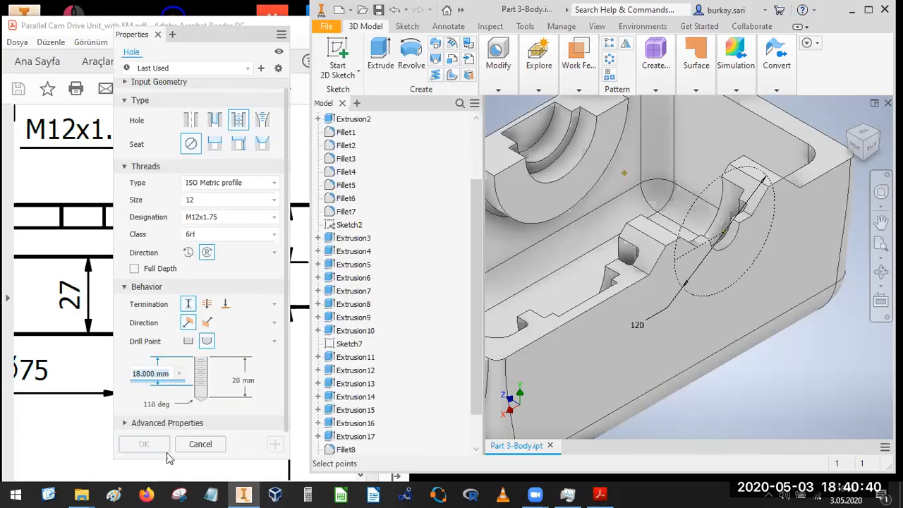
- Place the M12 tapped hole where the construction line meets the 120 mm circle on the back wall and create it
{"action": "left_click", "coordinate": [670, 267]}
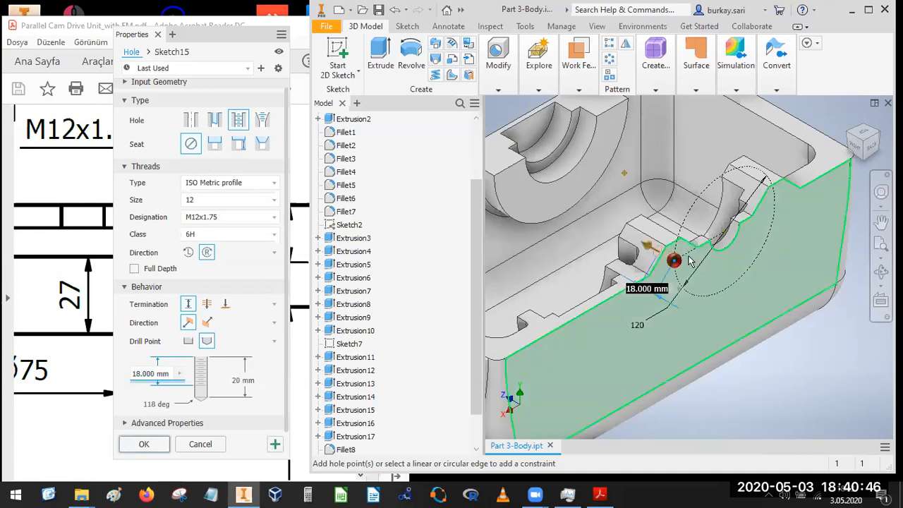
{"action": "scroll", "coordinate": [689, 261], "scroll_direction": "down", "scroll_amount": 5}
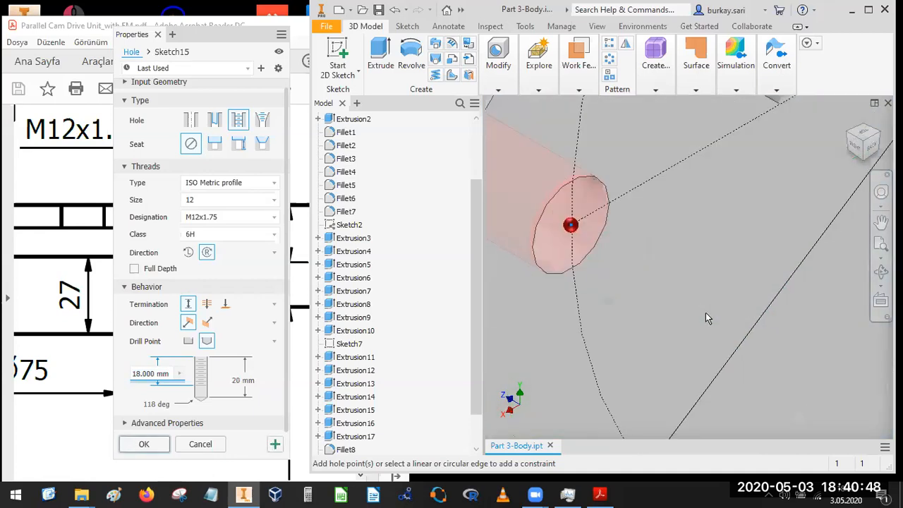
{"action": "scroll", "coordinate": [707, 319], "scroll_direction": "up", "scroll_amount": 4}
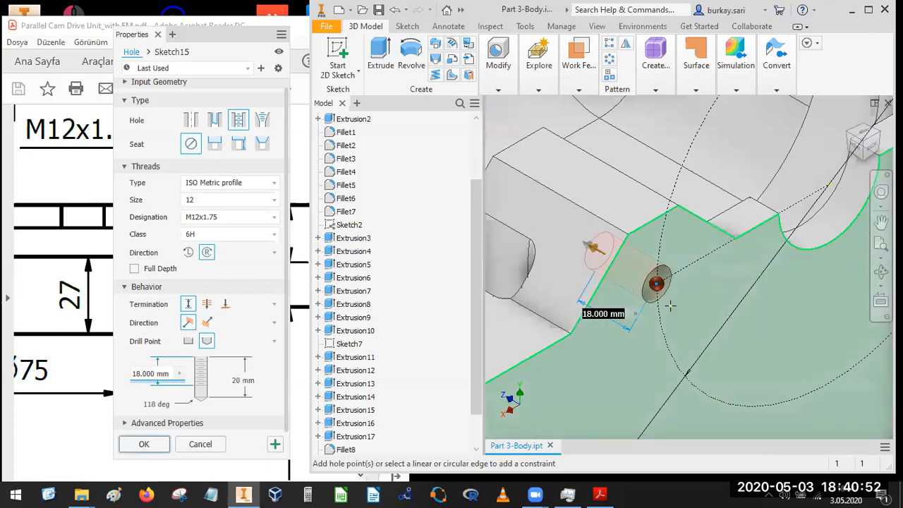
{"action": "left_click", "coordinate": [128, 438]}
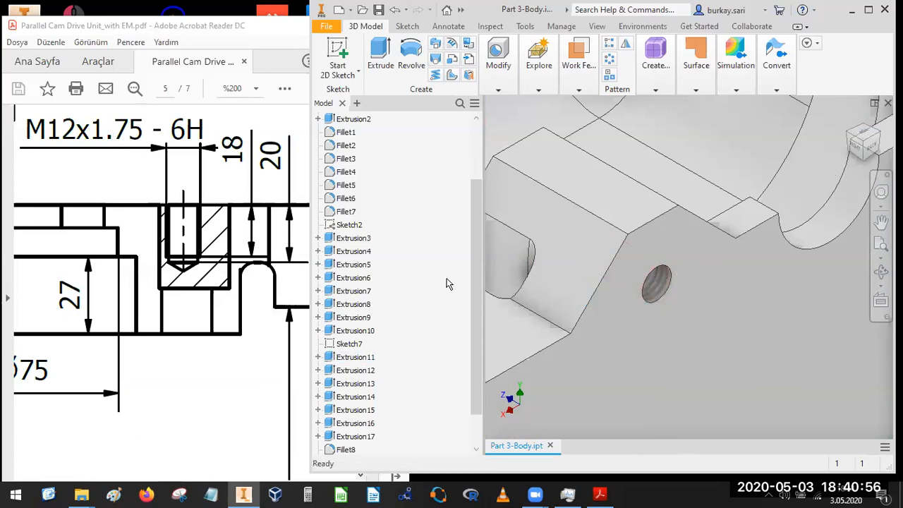
- Start a circular pattern of the M12 tapped hole, using the back wall's semicircular bore as the rotation axis
{"action": "scroll", "coordinate": [610, 205], "scroll_direction": "up", "scroll_amount": 4}
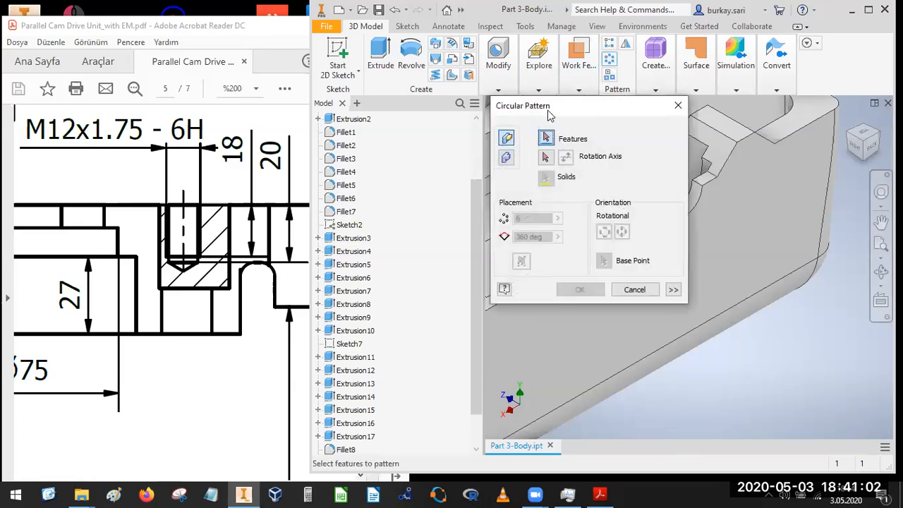
{"action": "left_click_drag", "start_coordinate": [549, 115], "coordinate": [170, 156]}
{"action": "scroll", "coordinate": [624, 233], "scroll_direction": "up", "scroll_amount": 6}
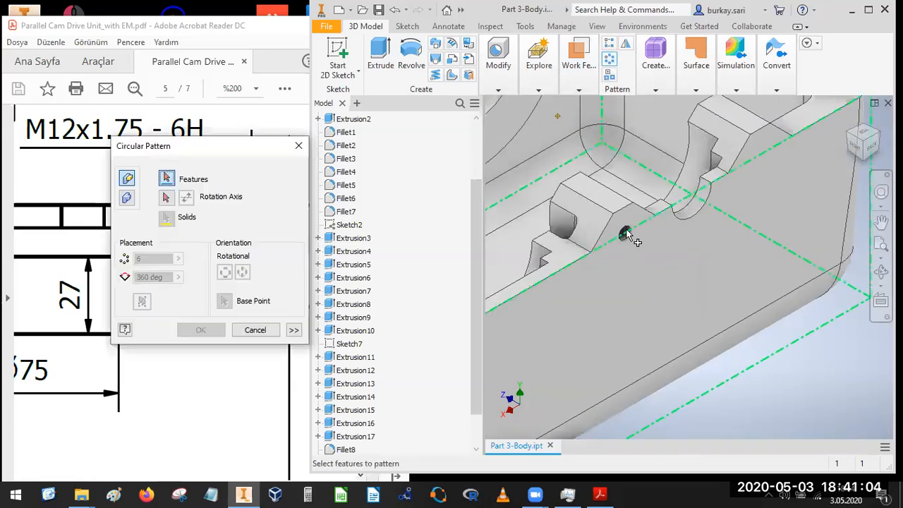
{"action": "left_click", "coordinate": [630, 249]}
{"action": "scroll", "coordinate": [639, 243], "scroll_direction": "down", "scroll_amount": 5}
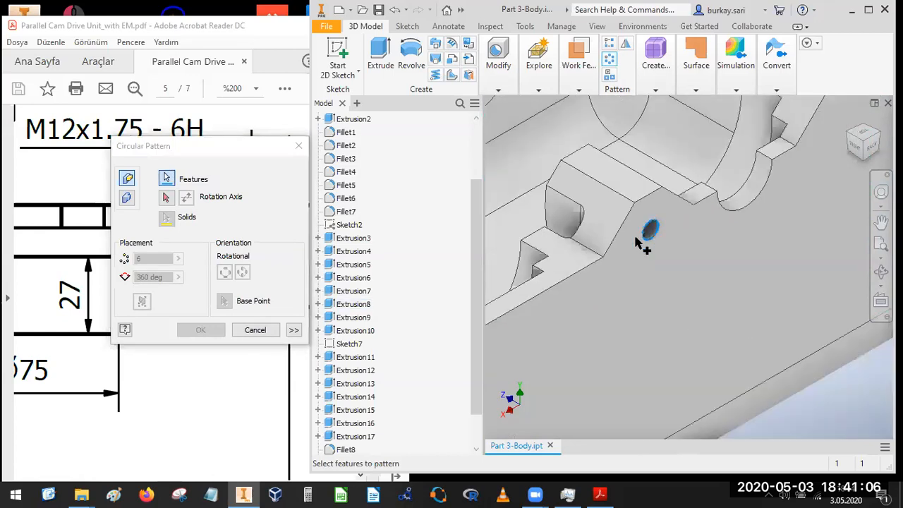
{"action": "left_click", "coordinate": [166, 198]}
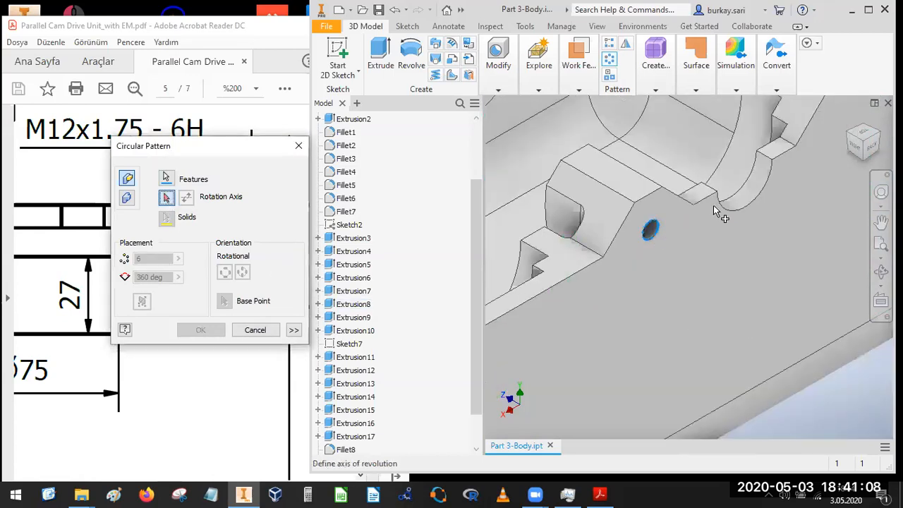
{"action": "left_click", "coordinate": [737, 187]}
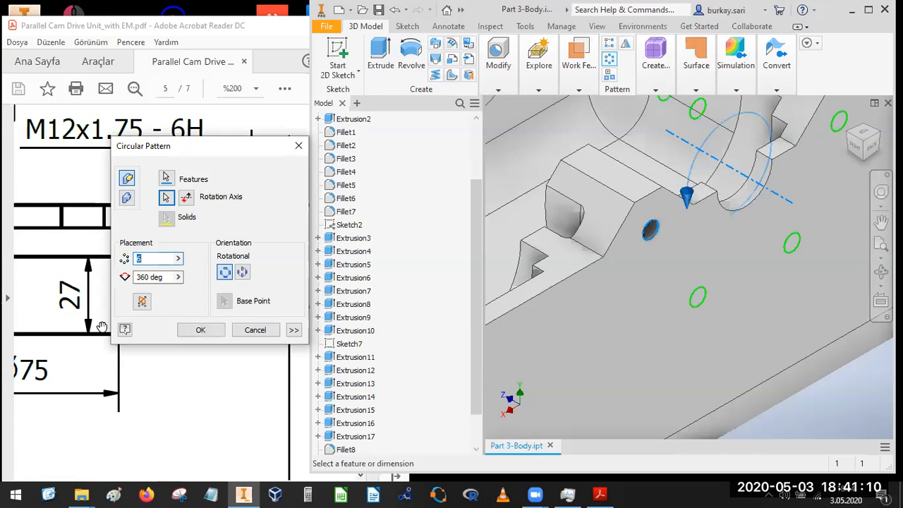
- Set the tapped hole's circular pattern to 4 occurrences over 180 degrees
{"action": "type", "text": "4"}
{"action": "scroll", "coordinate": [504, 309], "scroll_direction": "down", "scroll_amount": 5}
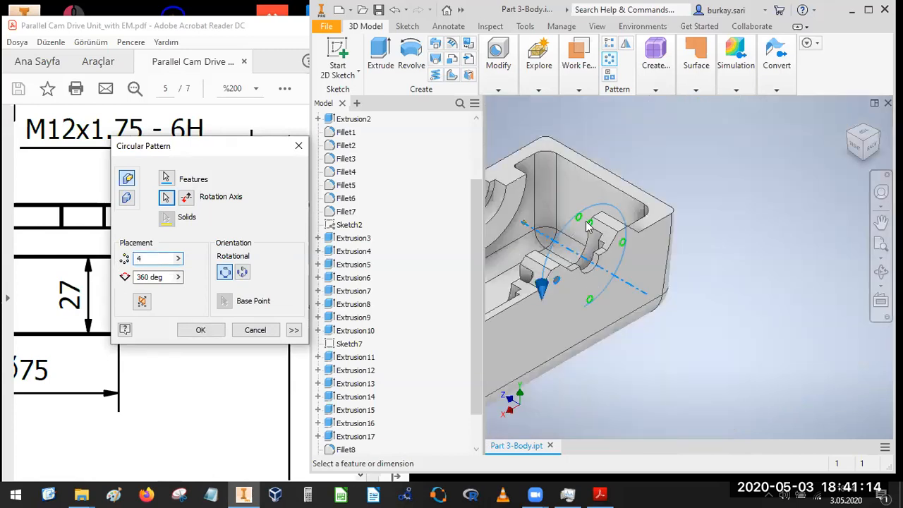
{"action": "left_click", "coordinate": [869, 145]}
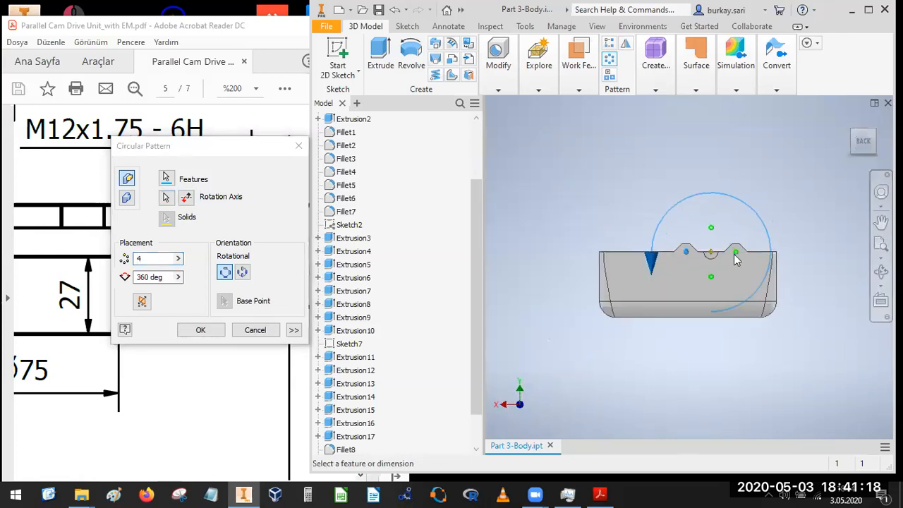
{"action": "scroll", "coordinate": [737, 260], "scroll_direction": "up", "scroll_amount": 5}
{"action": "left_click", "coordinate": [151, 277]}
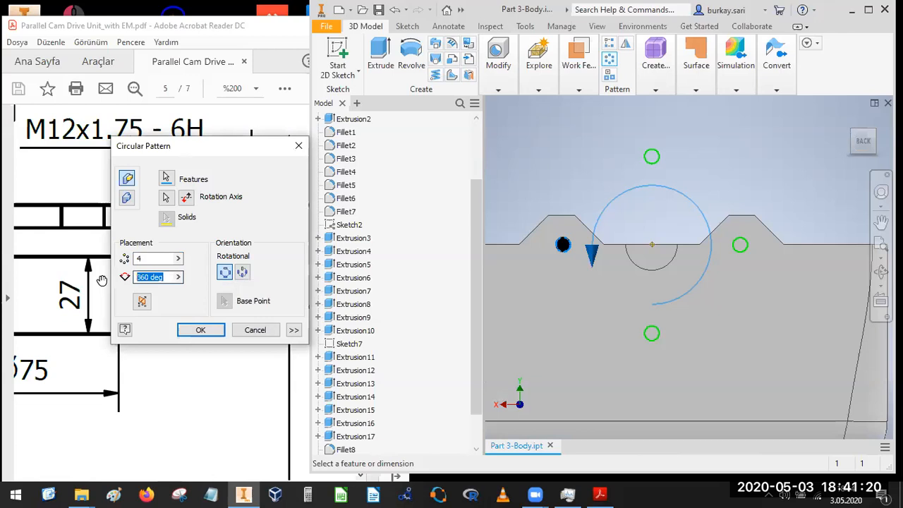
{"action": "type", "text": "180"}
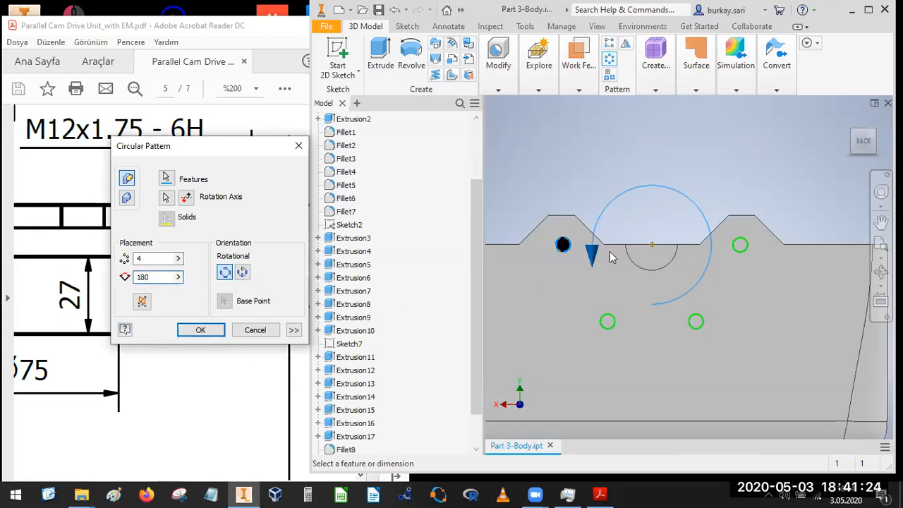
- Compare the patterned hole positions with the drawing's Ø120 hole circle and create the circular pattern
{"action": "left_click", "coordinate": [122, 286]}
{"action": "scroll", "coordinate": [143, 284], "scroll_direction": "down", "scroll_amount": 2, "text": "ctrl"}
{"action": "scroll", "coordinate": [143, 285], "scroll_direction": "down", "scroll_amount": 1, "text": "ctrl"}
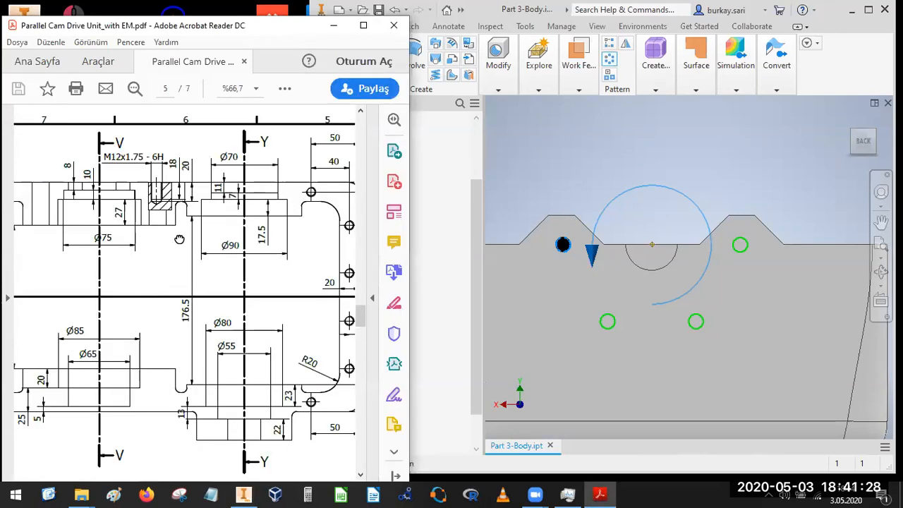
{"action": "scroll", "coordinate": [179, 239], "scroll_direction": "down", "scroll_amount": 6}
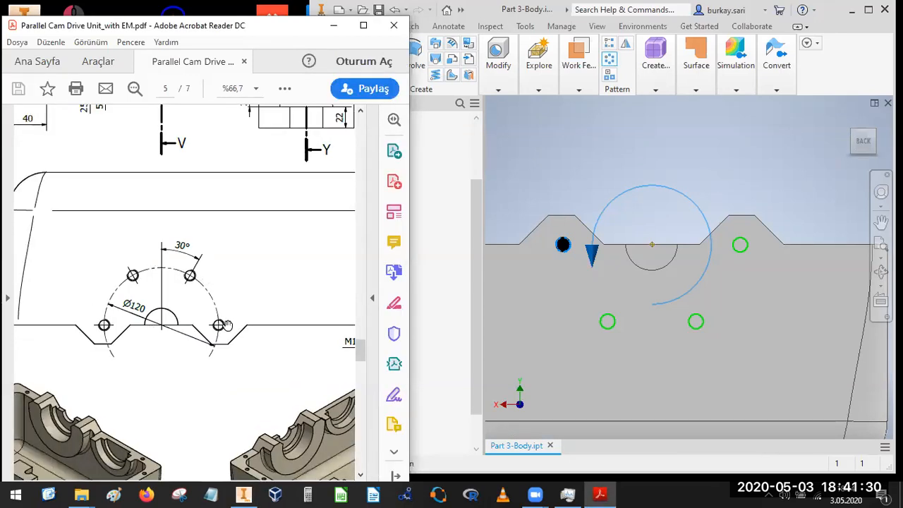
{"action": "left_click", "coordinate": [591, 129]}
{"action": "left_click", "coordinate": [193, 329]}
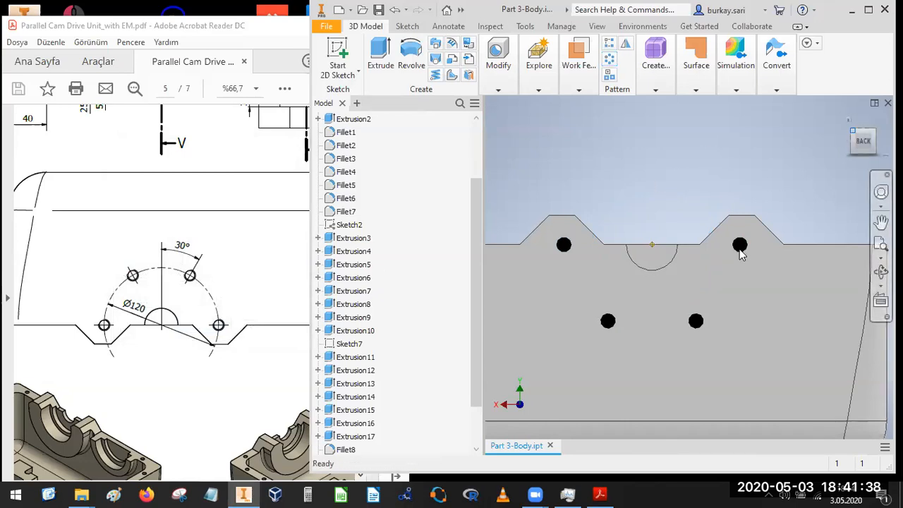
{"action": "key", "text": "F6"}
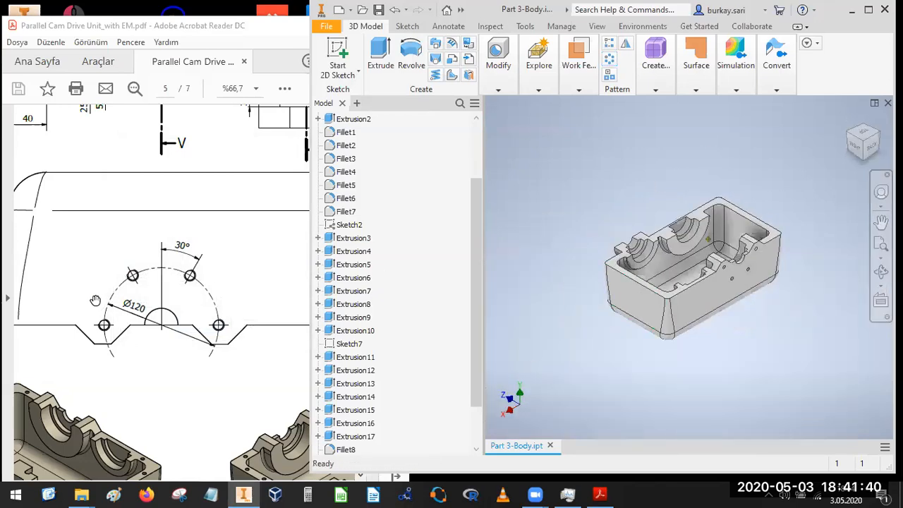
- Examine the drawing's body views and isometric pictures for features still missing from the model
{"action": "left_click", "coordinate": [169, 318]}
{"action": "scroll", "coordinate": [209, 367], "scroll_direction": "down", "scroll_amount": 2, "text": "ctrl"}
{"action": "scroll", "coordinate": [210, 381], "scroll_direction": "up", "scroll_amount": 1}
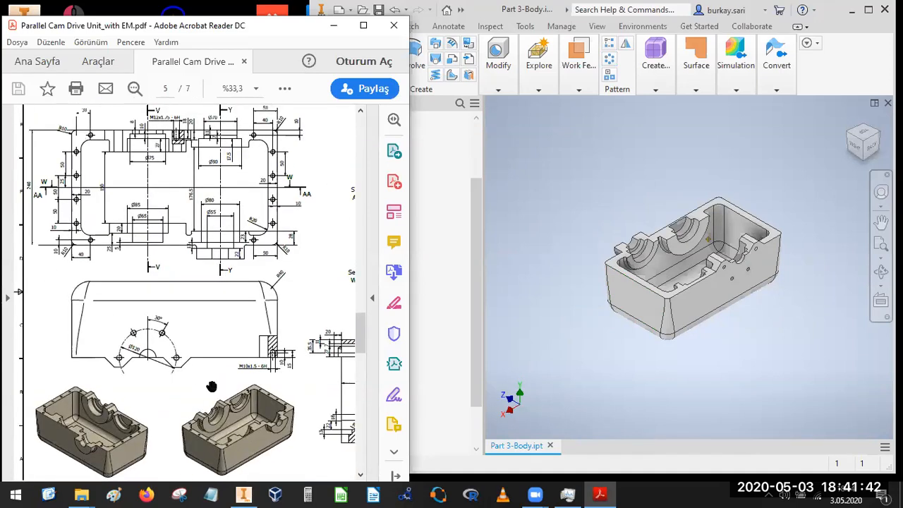
{"action": "scroll", "coordinate": [53, 423], "scroll_direction": "up", "scroll_amount": 2, "text": "ctrl"}
{"action": "scroll", "coordinate": [53, 423], "scroll_direction": "down", "scroll_amount": 2, "text": "ctrl"}
{"action": "scroll", "coordinate": [74, 408], "scroll_direction": "up", "scroll_amount": 2, "text": "ctrl"}
{"action": "left_click_drag", "start_coordinate": [75, 408], "coordinate": [173, 215]}
{"action": "scroll", "coordinate": [194, 387], "scroll_direction": "down", "scroll_amount": 1}
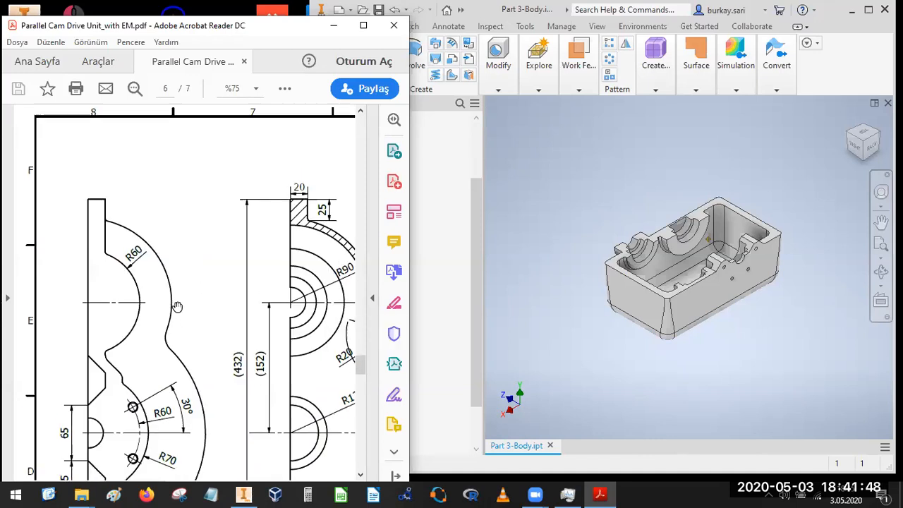
{"action": "scroll", "coordinate": [178, 306], "scroll_direction": "up", "scroll_amount": 1, "text": "ctrl"}
{"action": "scroll", "coordinate": [178, 306], "scroll_direction": "down", "scroll_amount": 2, "text": "ctrl"}
{"action": "scroll", "coordinate": [178, 306], "scroll_direction": "up", "scroll_amount": 1}
{"action": "scroll", "coordinate": [171, 391], "scroll_direction": "up", "scroll_amount": 1, "text": "ctrl"}
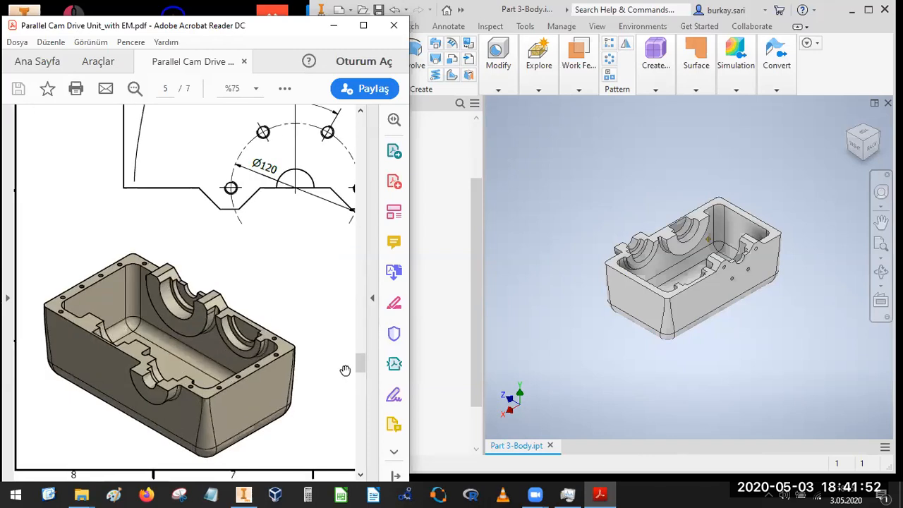
{"action": "left_click", "coordinate": [530, 248]}
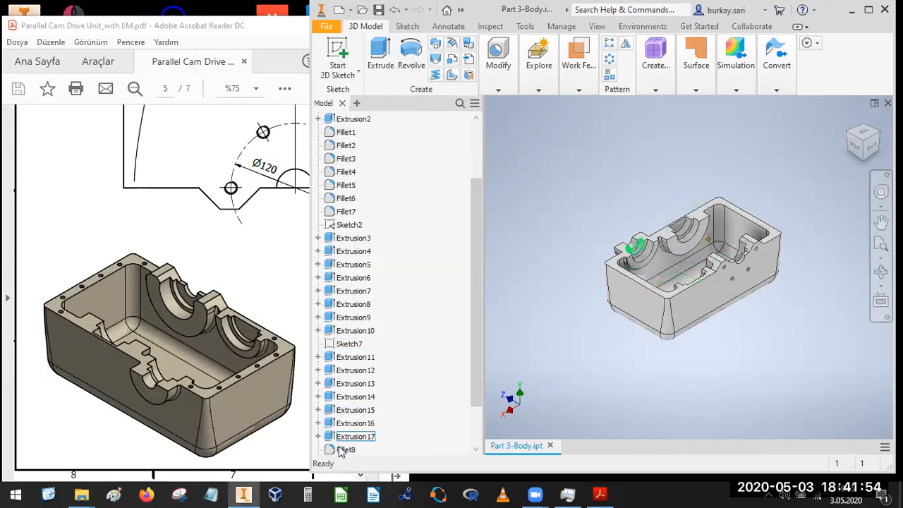
{"action": "left_click", "coordinate": [346, 436]}
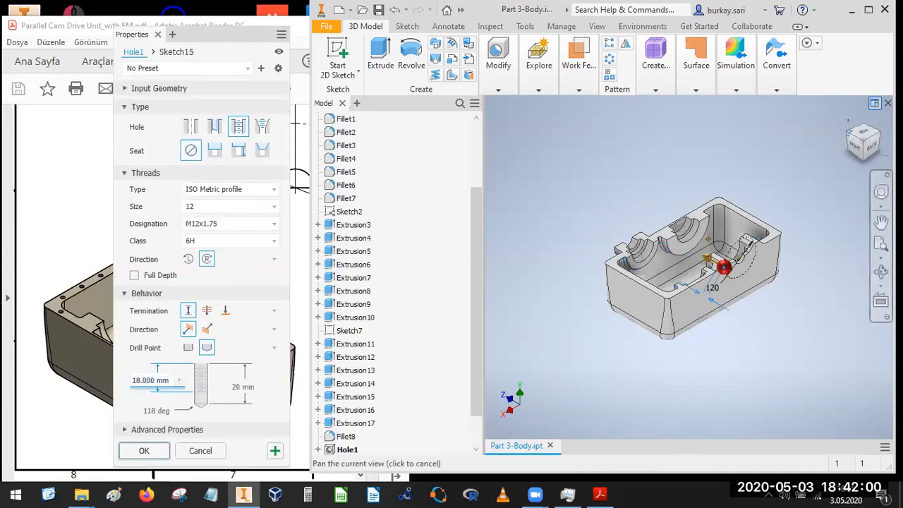
{"action": "left_click", "coordinate": [849, 133]}
{"action": "key", "text": "Return"}
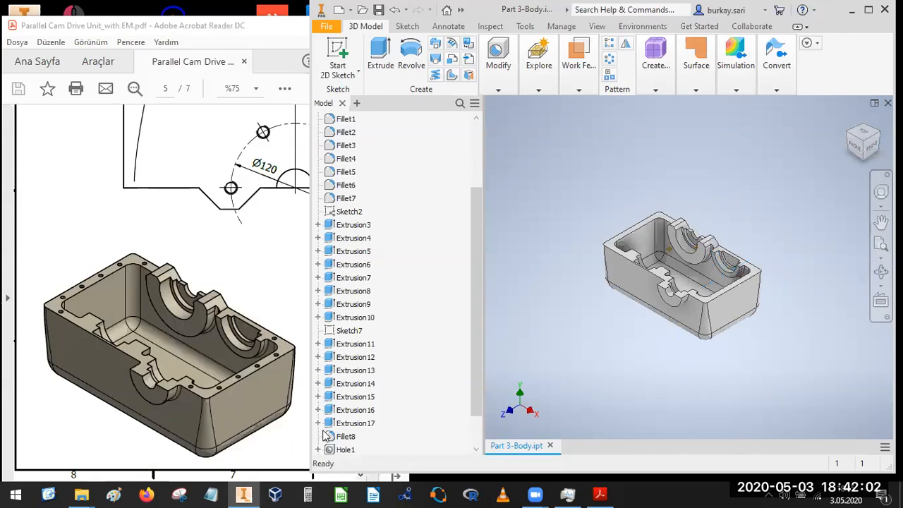
- Edit Fillet8 to add the edge where the front wall's round boss meets the wall, with a 5 mm radius
{"action": "double_click", "coordinate": [345, 436]}
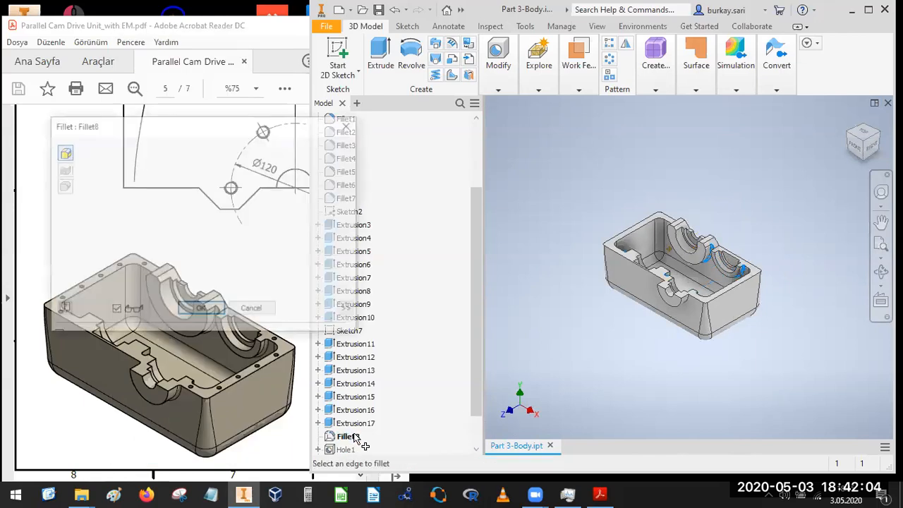
{"action": "left_click", "coordinate": [175, 395]}
{"action": "scroll", "coordinate": [175, 395], "scroll_direction": "up", "scroll_amount": 5, "text": "ctrl"}
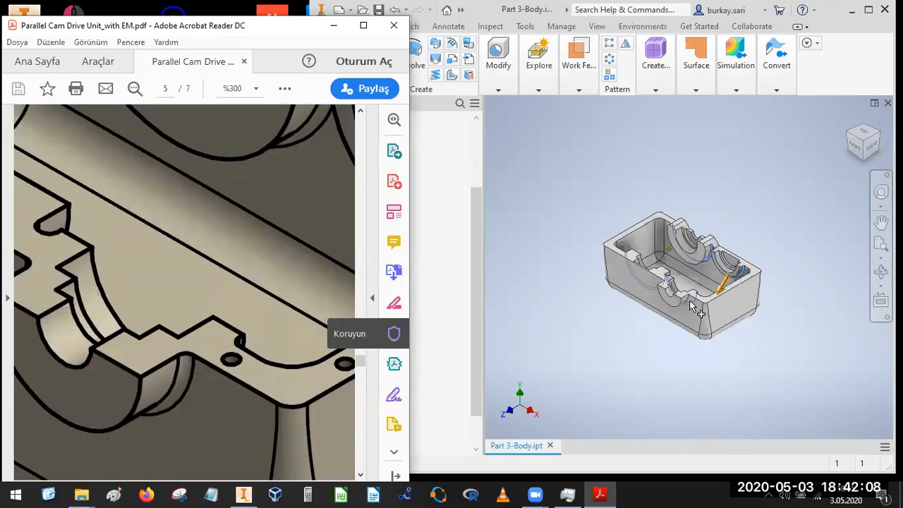
{"action": "scroll", "coordinate": [690, 303], "scroll_direction": "down", "scroll_amount": 3}
{"action": "scroll", "coordinate": [690, 302], "scroll_direction": "up", "scroll_amount": 3}
{"action": "scroll", "coordinate": [694, 298], "scroll_direction": "down", "scroll_amount": 8}
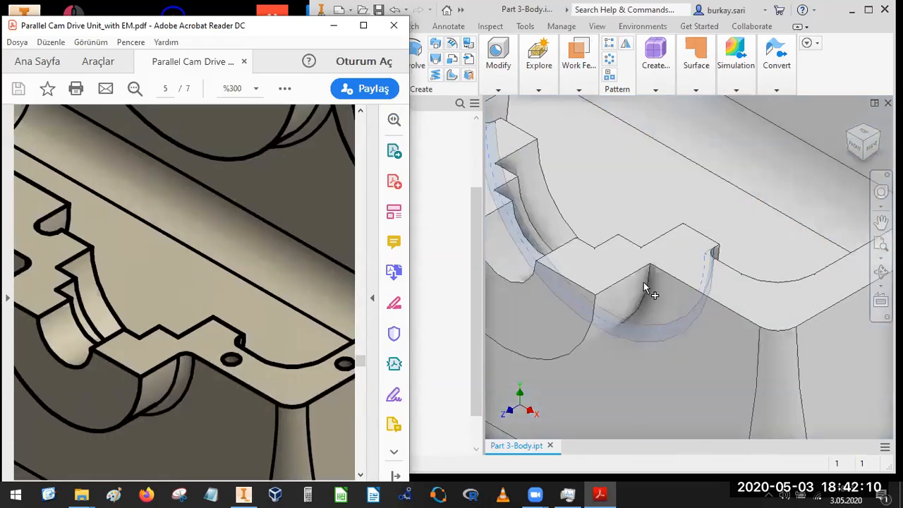
{"action": "left_click", "coordinate": [562, 359]}
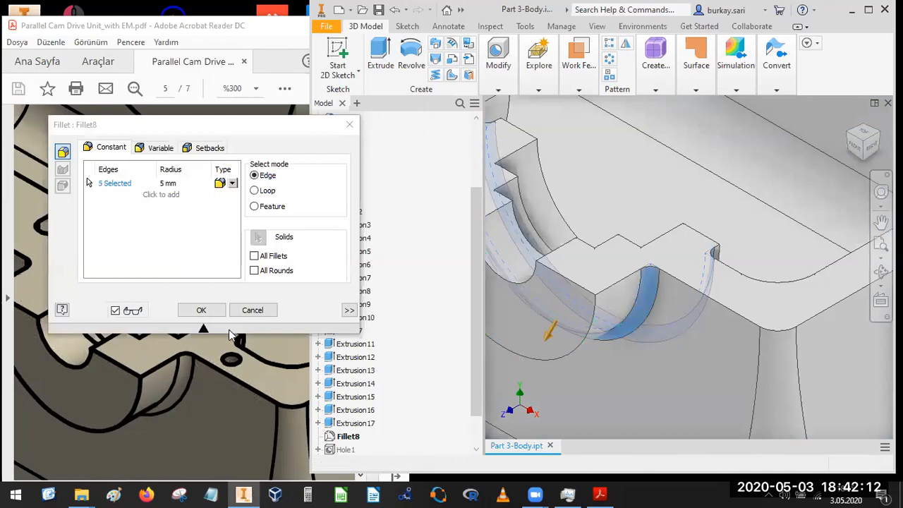
{"action": "key", "text": "Return"}
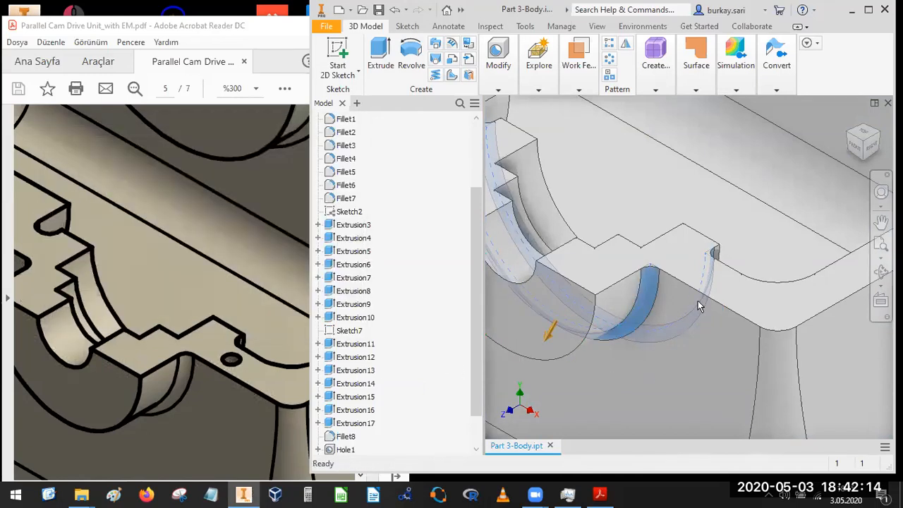
- Compare the filleted model with the drawing's isometric view of the body
{"action": "scroll", "coordinate": [700, 305], "scroll_direction": "down", "scroll_amount": 5}
{"action": "scroll", "coordinate": [747, 159], "scroll_direction": "up", "scroll_amount": 5}
{"action": "middle_click_drag", "start_coordinate": [757, 176], "coordinate": [666, 216]}
{"action": "scroll", "coordinate": [714, 169], "scroll_direction": "down", "scroll_amount": 2}
{"action": "scroll", "coordinate": [733, 208], "scroll_direction": "down", "scroll_amount": 3}
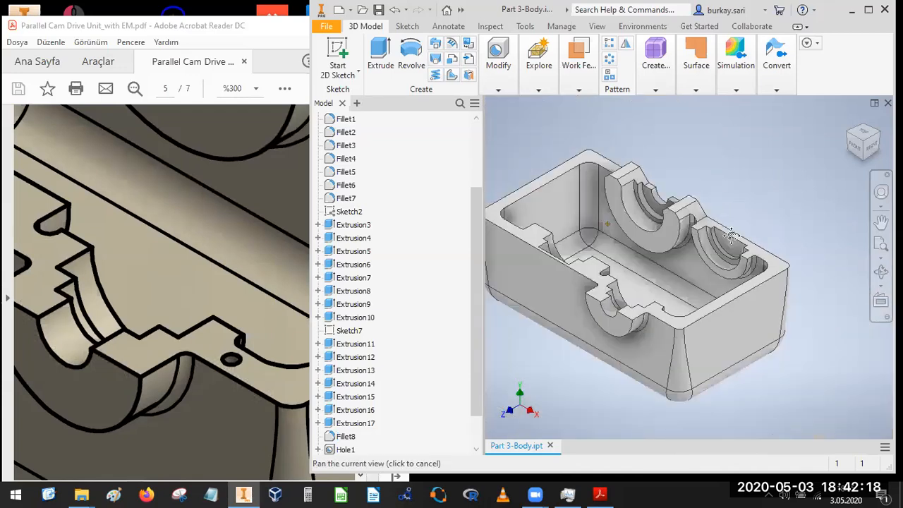
{"action": "left_click", "coordinate": [202, 259]}
{"action": "scroll", "coordinate": [204, 268], "scroll_direction": "down", "scroll_amount": 5, "text": "ctrl"}
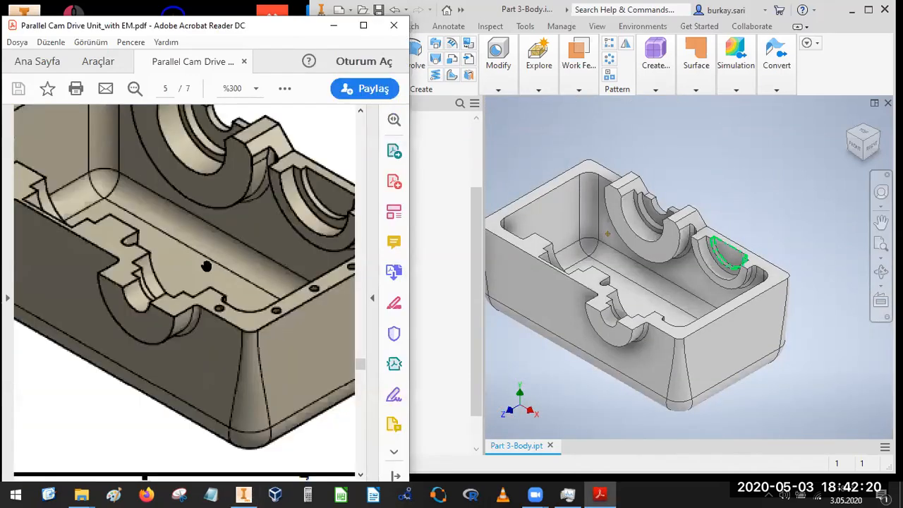
{"action": "scroll", "coordinate": [187, 318], "scroll_direction": "down", "scroll_amount": 1, "text": "ctrl"}
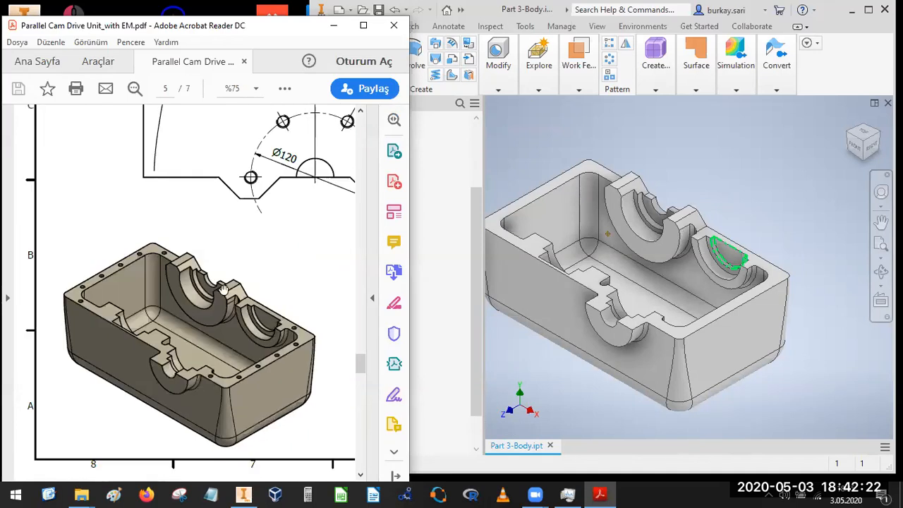
{"action": "scroll", "coordinate": [198, 282], "scroll_direction": "up", "scroll_amount": 3}
{"action": "scroll", "coordinate": [205, 233], "scroll_direction": "down", "scroll_amount": 2, "text": "ctrl"}
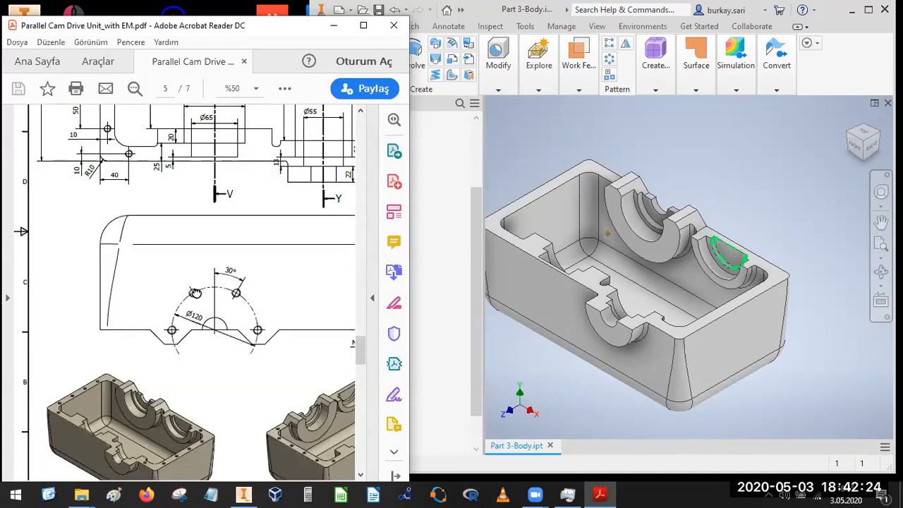
- Examine the drawing's top view for the positions and spacings of the small holes around the rim
{"action": "scroll", "coordinate": [193, 282], "scroll_direction": "up", "scroll_amount": 3}
{"action": "left_click_drag", "start_coordinate": [192, 281], "coordinate": [153, 303]}
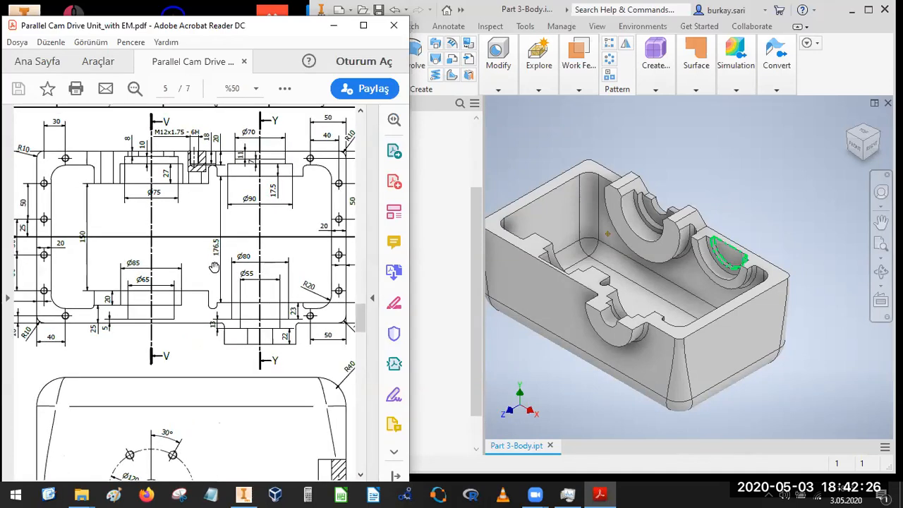
{"action": "left_click_drag", "start_coordinate": [271, 272], "coordinate": [324, 275]}
{"action": "left_click_drag", "start_coordinate": [154, 233], "coordinate": [36, 240]}
{"action": "mouse_move", "coordinate": [12, 353]}
{"action": "left_mouse_down"}
{"action": "mouse_move", "coordinate": [57, 332]}
{"action": "mouse_move", "coordinate": [94, 337]}
{"action": "left_mouse_up"}
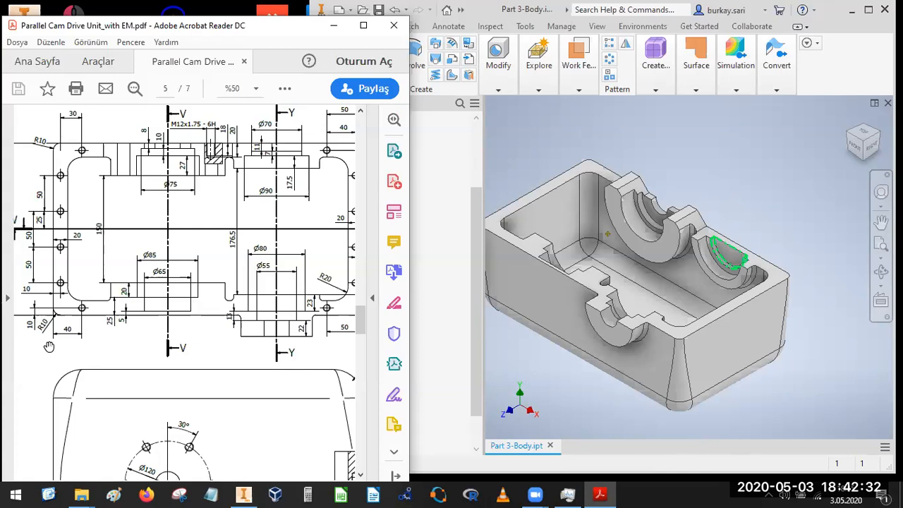
{"action": "scroll", "coordinate": [74, 328], "scroll_direction": "up", "scroll_amount": 2, "text": "ctrl"}
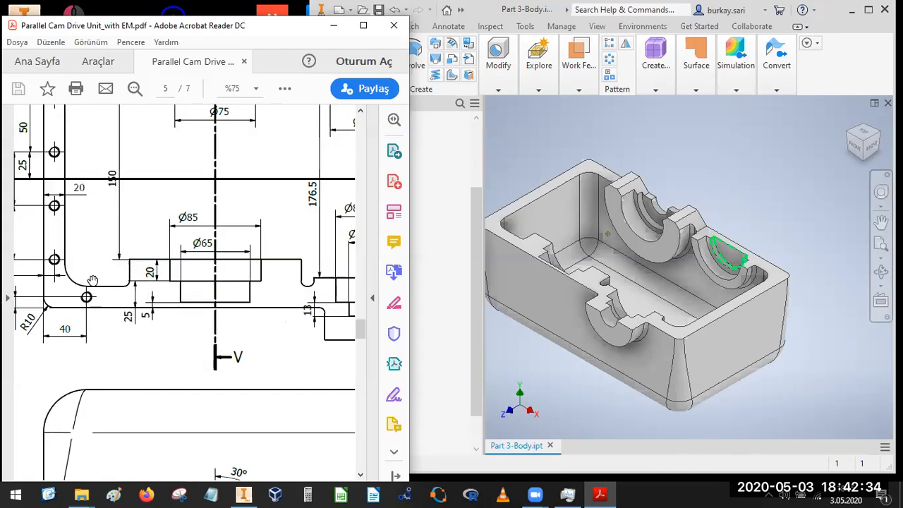
{"action": "left_click_drag", "start_coordinate": [46, 203], "coordinate": [94, 344]}
{"action": "left_click_drag", "start_coordinate": [168, 332], "coordinate": [43, 277]}
{"action": "left_click_drag", "start_coordinate": [163, 299], "coordinate": [35, 311]}
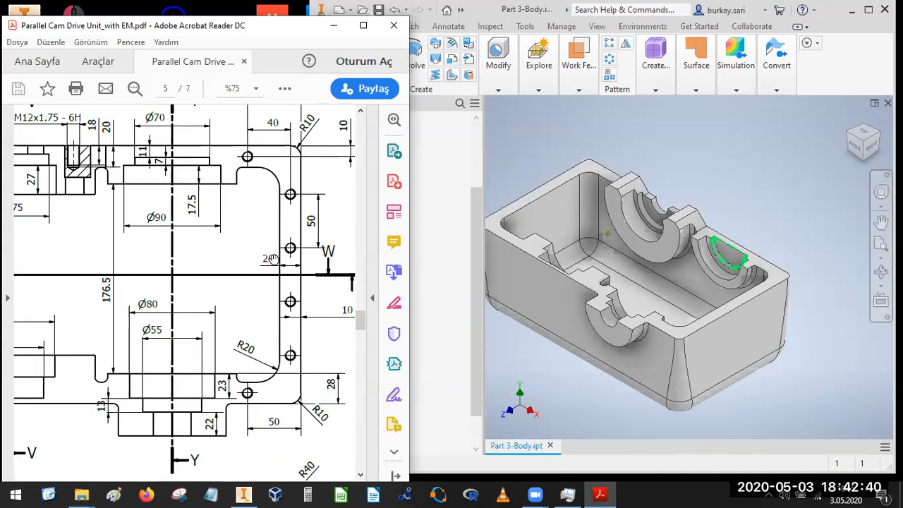
{"action": "left_click_drag", "start_coordinate": [159, 277], "coordinate": [313, 258]}
{"action": "left_click_drag", "start_coordinate": [139, 278], "coordinate": [220, 270]}
{"action": "mouse_move", "coordinate": [131, 259]}
{"action": "left_mouse_down"}
{"action": "mouse_move", "coordinate": [172, 283]}
{"action": "mouse_move", "coordinate": [107, 296]}
{"action": "left_mouse_up"}
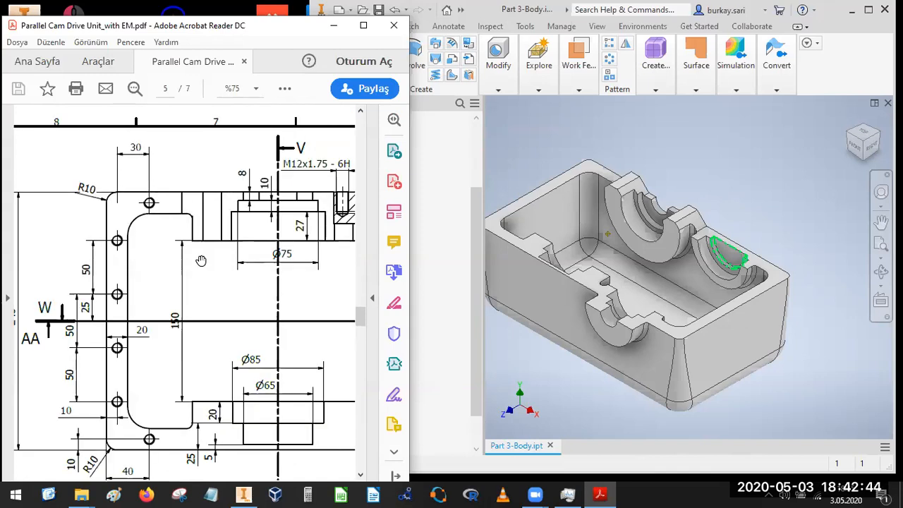
- Start a 2D sketch on the body's flat top rim face and compare its orientation with the drawing's top view
{"action": "left_click", "coordinate": [712, 141]}
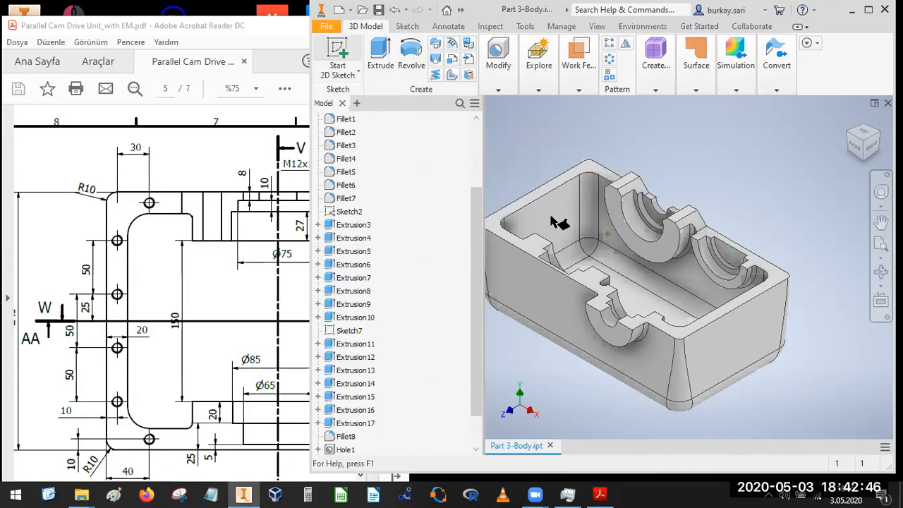
{"action": "key", "text": "s"}
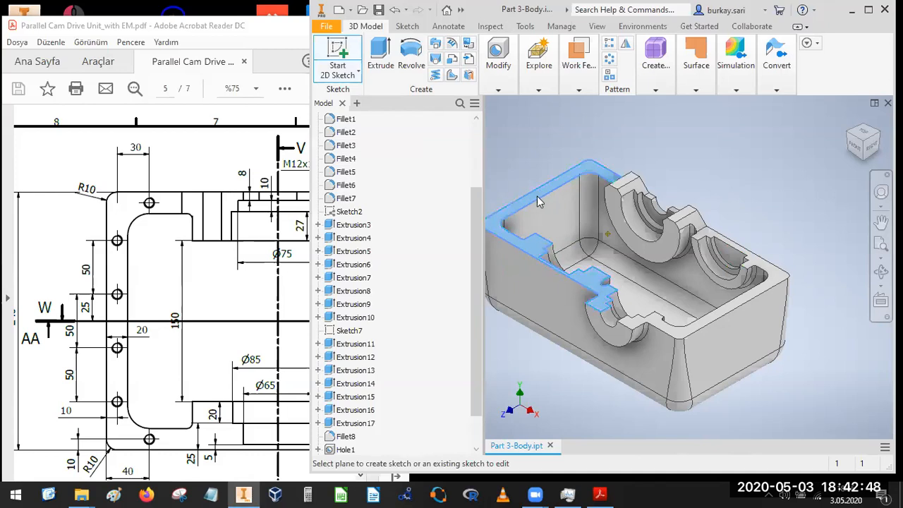
{"action": "left_click", "coordinate": [536, 197]}
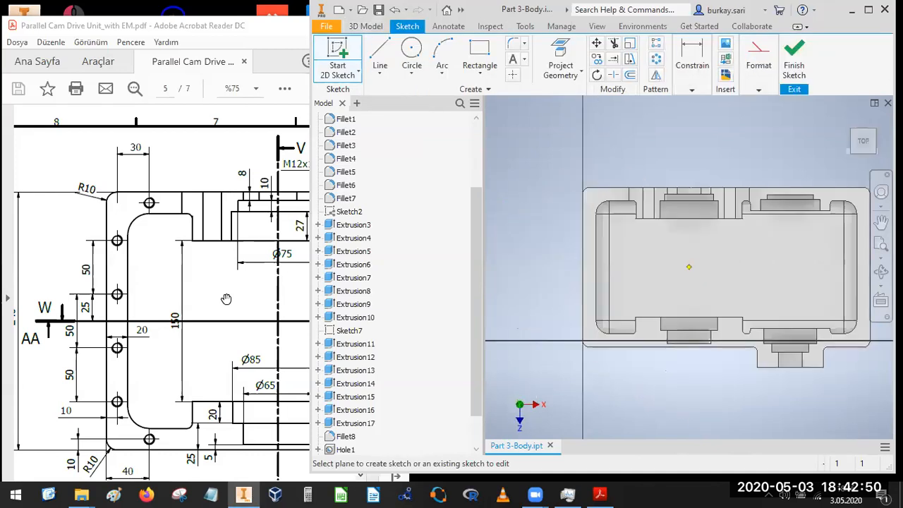
{"action": "mouse_move", "coordinate": [182, 293]}
{"action": "left_mouse_down"}
{"action": "mouse_move", "coordinate": [76, 268]}
{"action": "mouse_move", "coordinate": [51, 223]}
{"action": "left_mouse_up"}
{"action": "left_click_drag", "start_coordinate": [182, 333], "coordinate": [159, 381]}
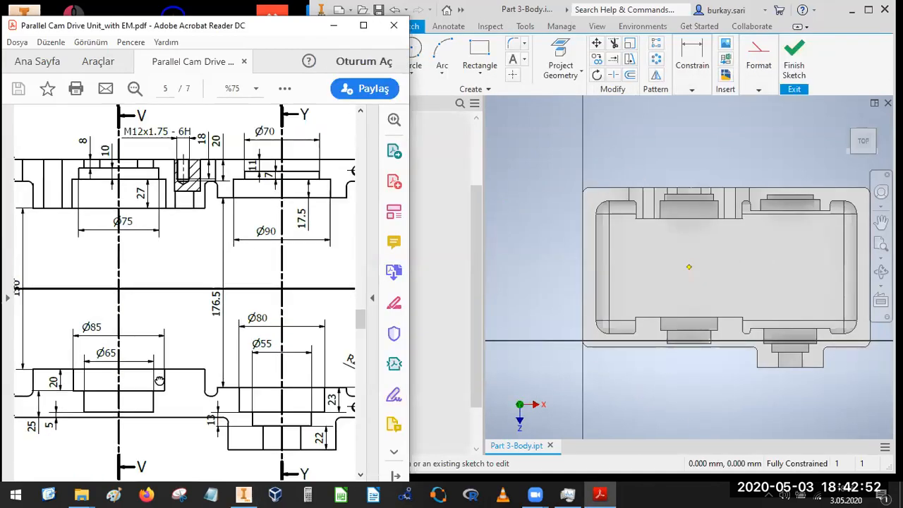
{"action": "scroll", "coordinate": [182, 290], "scroll_direction": "down", "scroll_amount": 3, "text": "ctrl"}
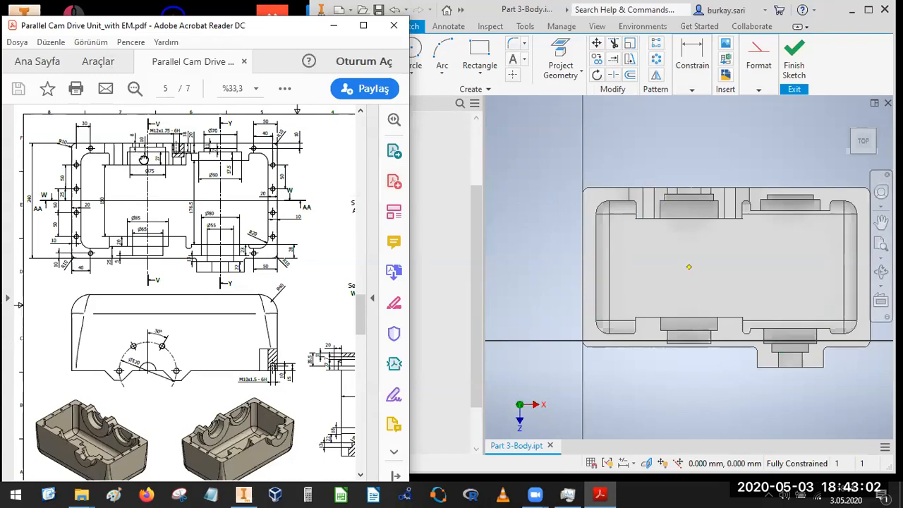
{"action": "left_click", "coordinate": [879, 121]}
{"action": "left_click", "coordinate": [878, 121]}
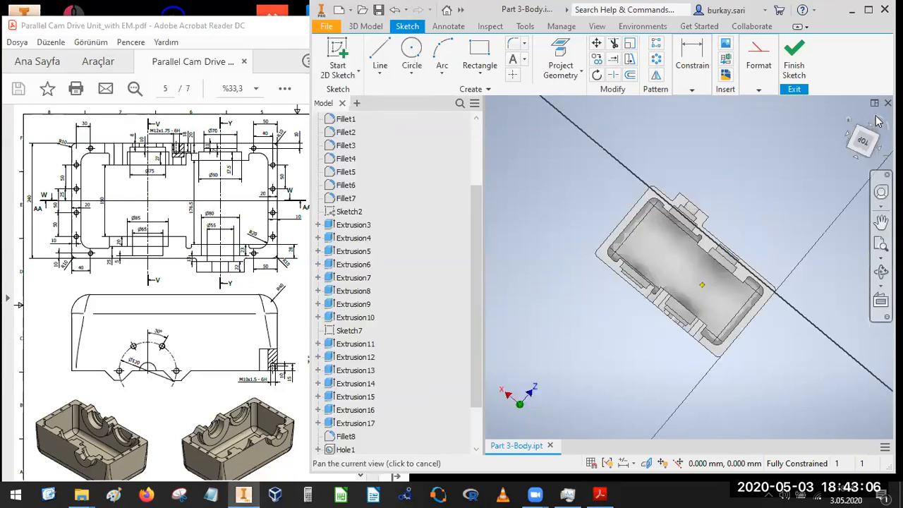
{"action": "left_click", "coordinate": [879, 122]}
{"action": "left_click", "coordinate": [878, 121]}
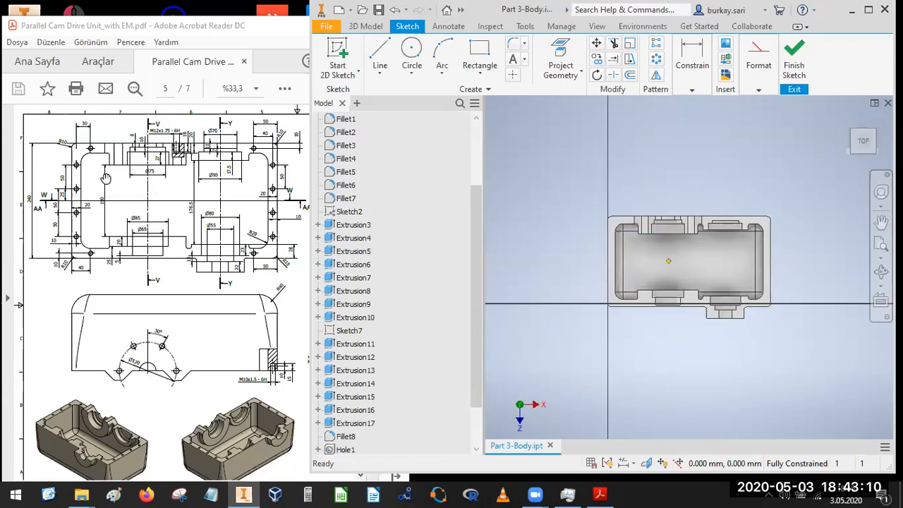
- Sketch a horizontal line about 576 mm long along the rear wall's rim, following the drawing's top view
{"action": "left_click", "coordinate": [86, 155]}
{"action": "scroll", "coordinate": [86, 155], "scroll_direction": "up", "scroll_amount": 3, "text": "ctrl"}
{"action": "left_click_drag", "start_coordinate": [147, 243], "coordinate": [220, 310]}
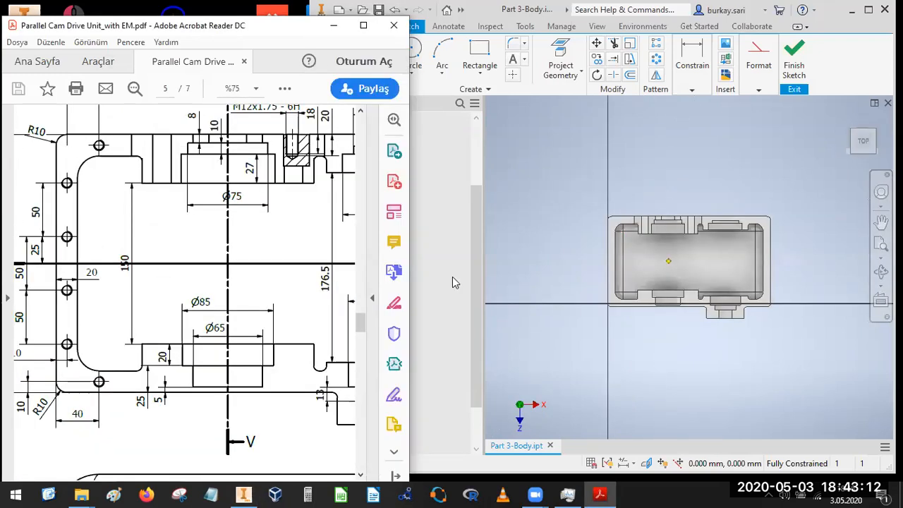
{"action": "left_click", "coordinate": [477, 56]}
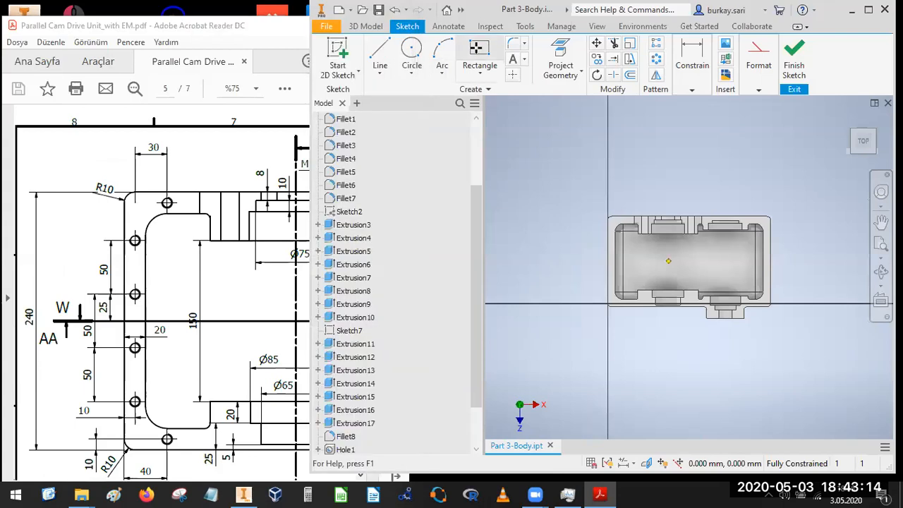
{"action": "left_click", "coordinate": [377, 46]}
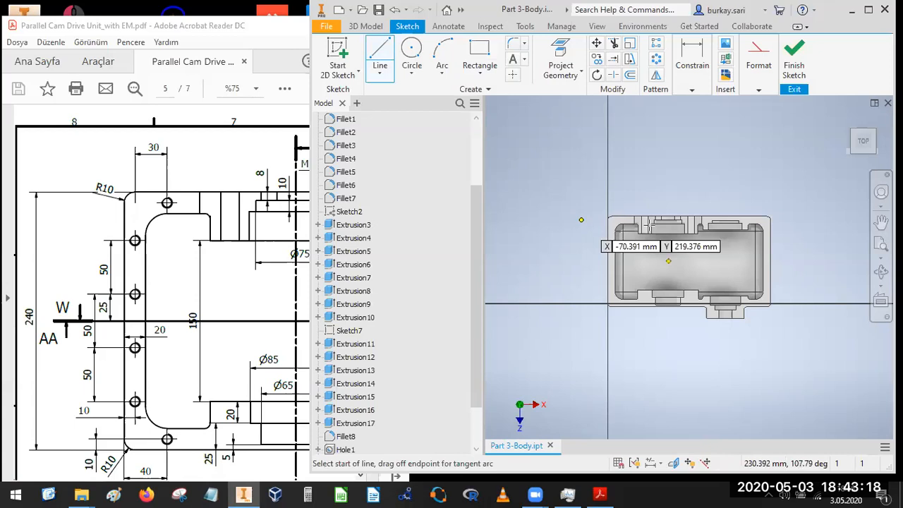
{"action": "left_click", "coordinate": [581, 219]}
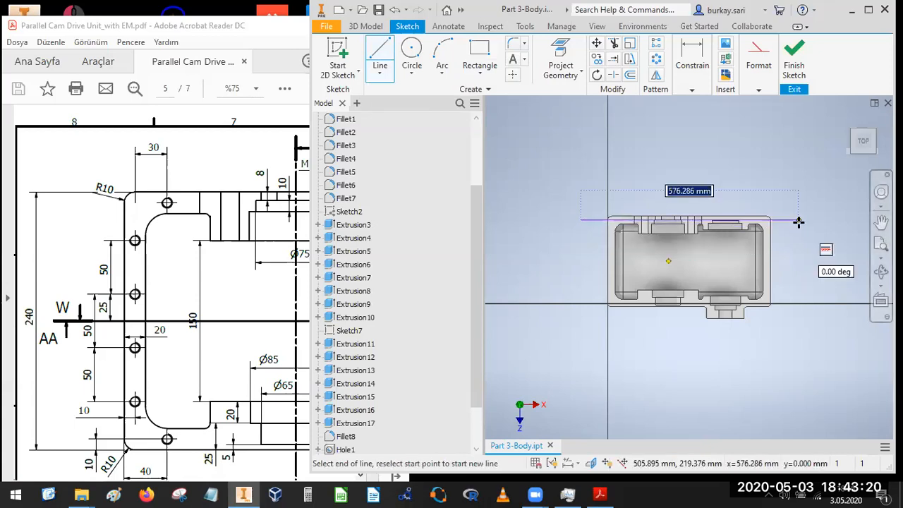
- Sketch a vertical line beside the left wall's inner edge, extending past the front and rear rims
{"action": "left_click", "coordinate": [388, 58]}
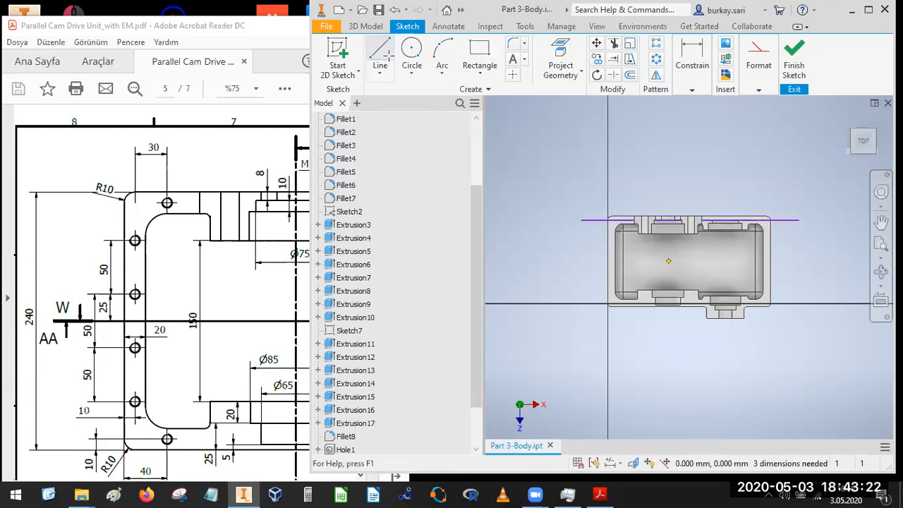
{"action": "key", "text": "l"}
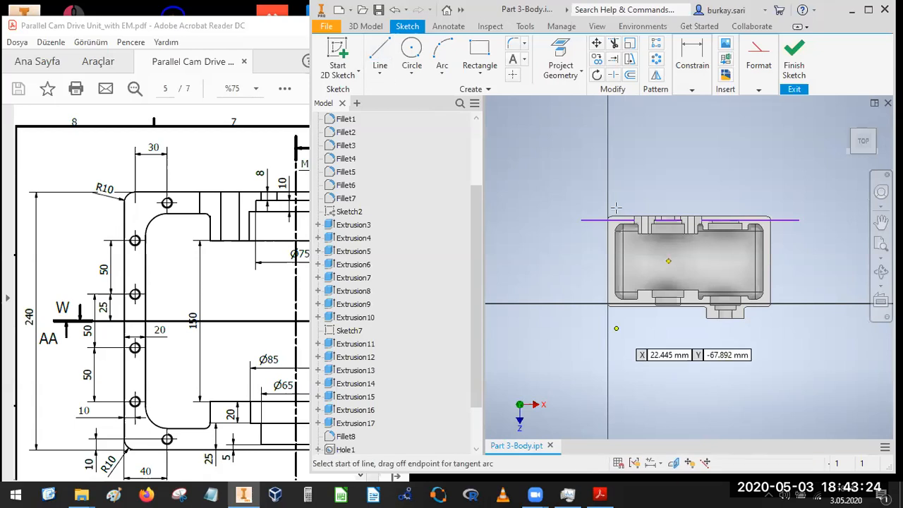
{"action": "key", "text": "Return"}
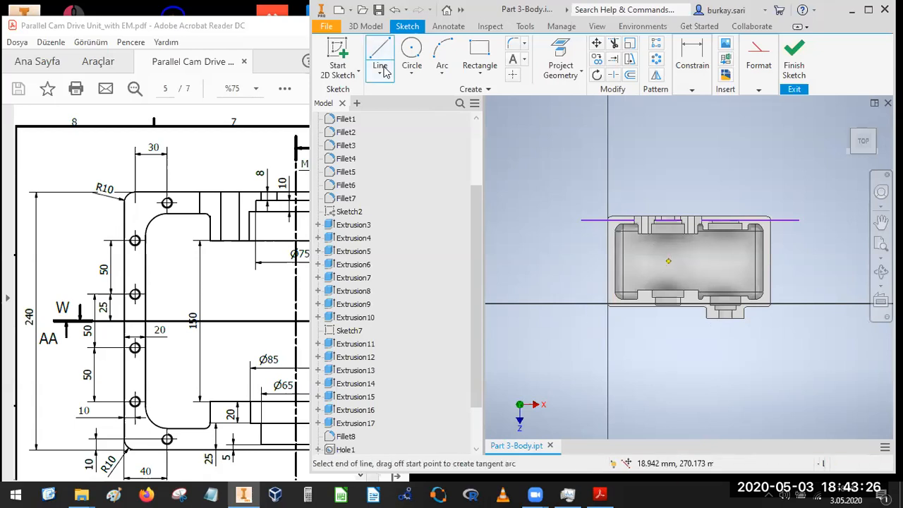
{"action": "key", "text": "Return"}
{"action": "key", "text": "Escape"}
- Sketch a horizontal line along the front wall's rim and a vertical line just outside the right wall
{"action": "key", "text": "l"}
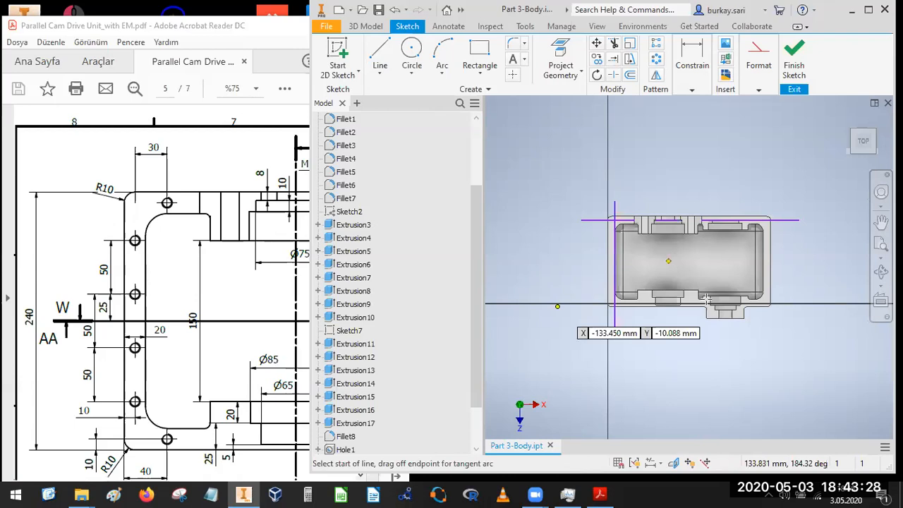
{"action": "left_click", "coordinate": [798, 299]}
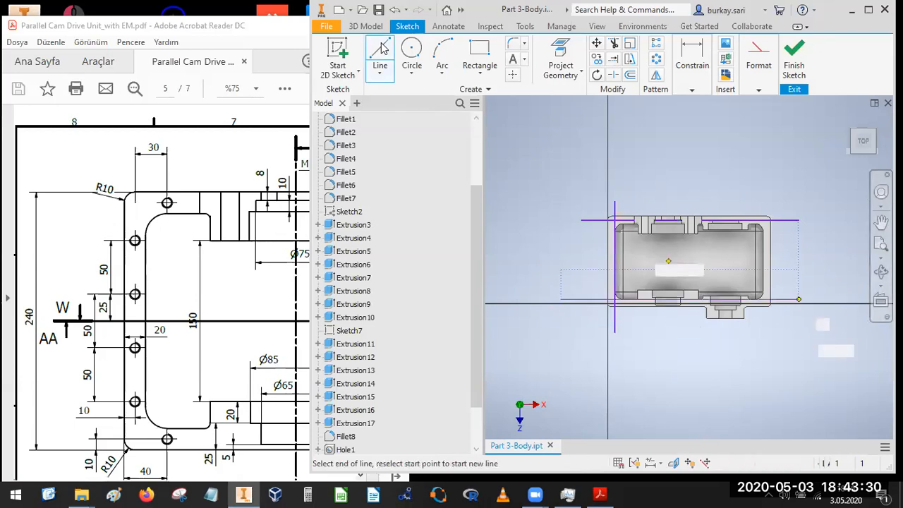
{"action": "left_click", "coordinate": [805, 299]}
{"action": "key", "text": "Escape"}
{"action": "key", "text": "l"}
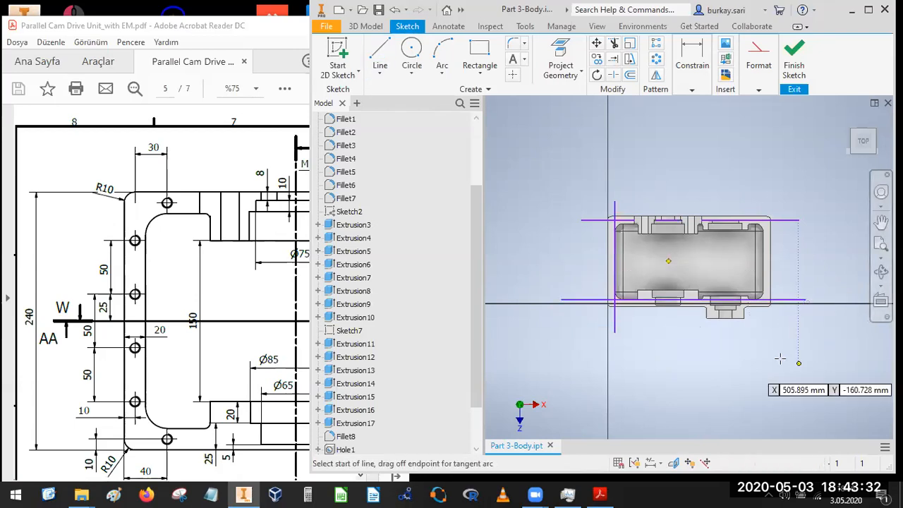
{"action": "left_click", "coordinate": [779, 359]}
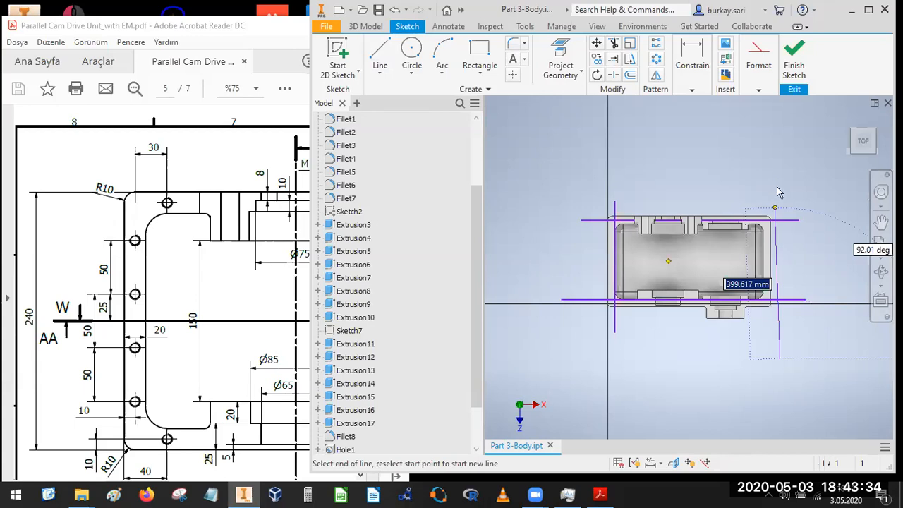
{"action": "left_click", "coordinate": [780, 187]}
{"action": "key", "text": "Escape"}
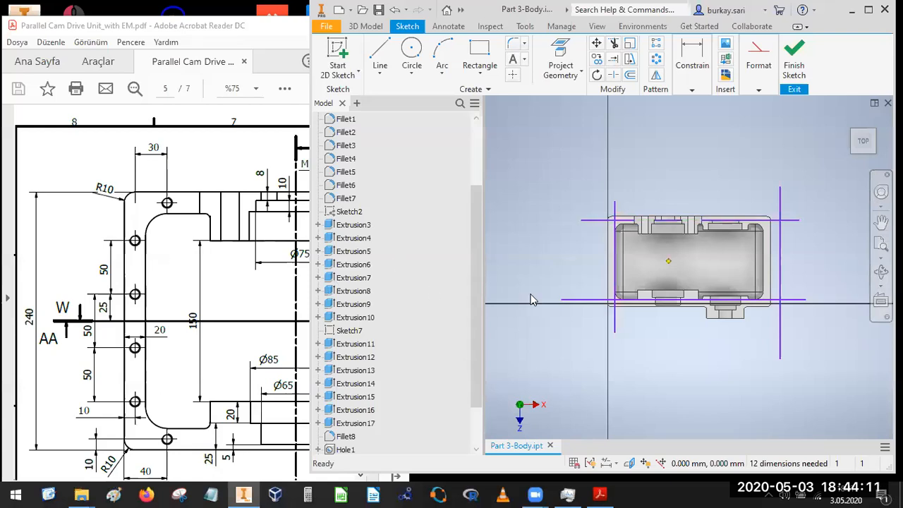
{"action": "left_click", "coordinate": [380, 57]}
{"action": "left_click", "coordinate": [562, 249]}
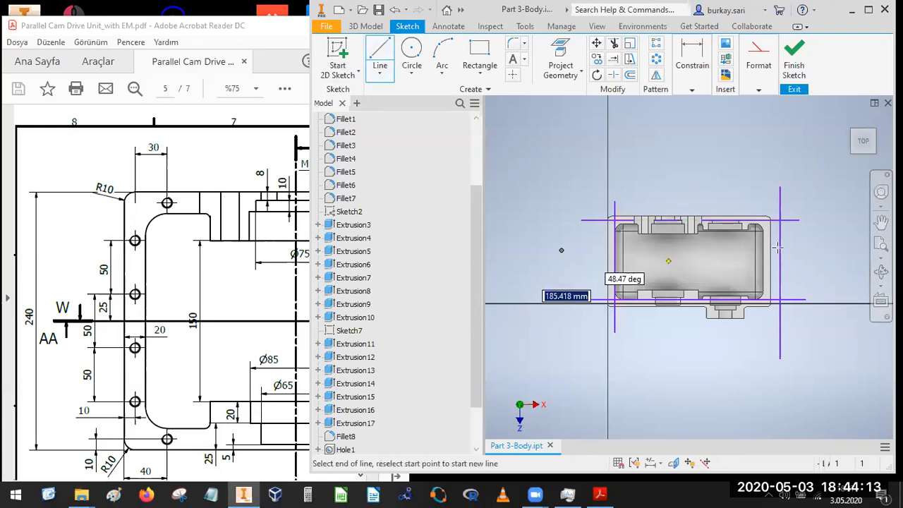
{"action": "left_click", "coordinate": [814, 251]}
{"action": "key", "text": "Escape"}
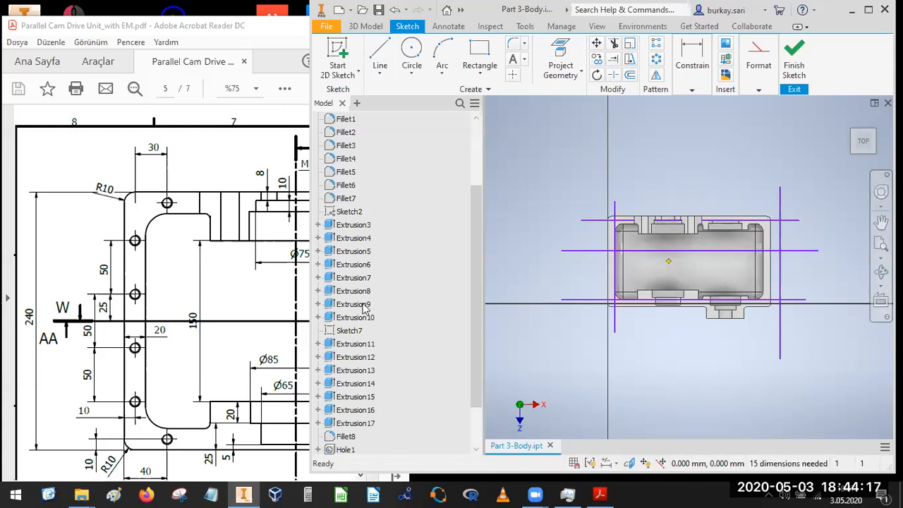
{"action": "left_click", "coordinate": [380, 56]}
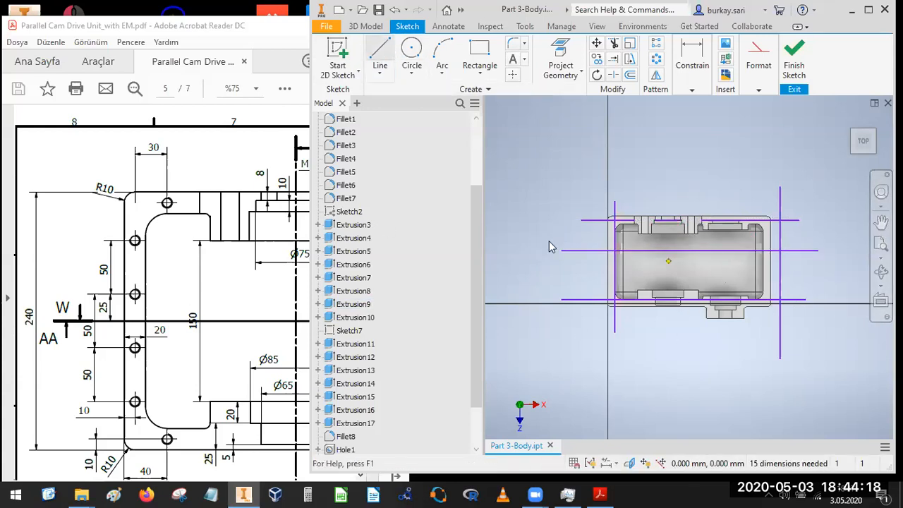
{"action": "left_click", "coordinate": [682, 335]}
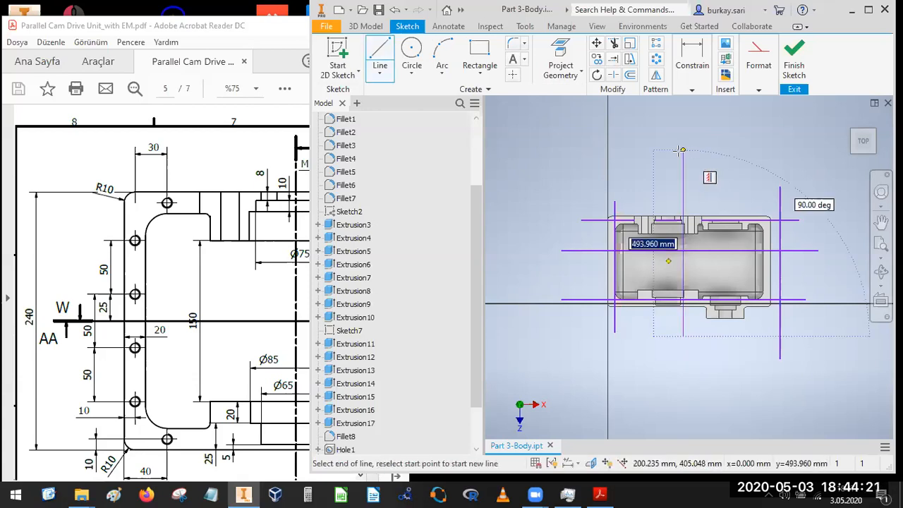
{"action": "key", "text": "Escape"}
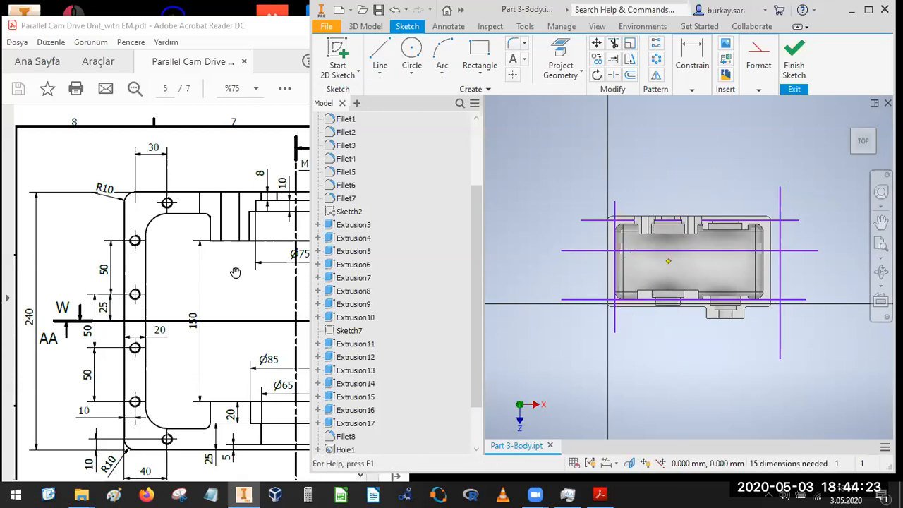
{"action": "left_click", "coordinate": [570, 253]}
- Move the left vertical line onto the left wall's rim and convert it to construction geometry
{"action": "scroll", "coordinate": [618, 242], "scroll_direction": "up", "scroll_amount": 3}
{"action": "left_click_drag", "start_coordinate": [612, 204], "coordinate": [604, 193]}
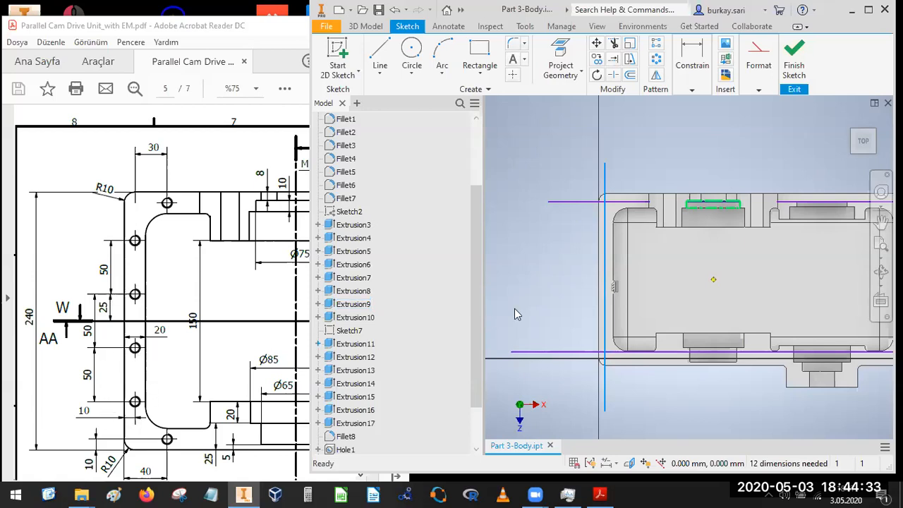
{"action": "scroll", "coordinate": [609, 243], "scroll_direction": "up", "scroll_amount": 3}
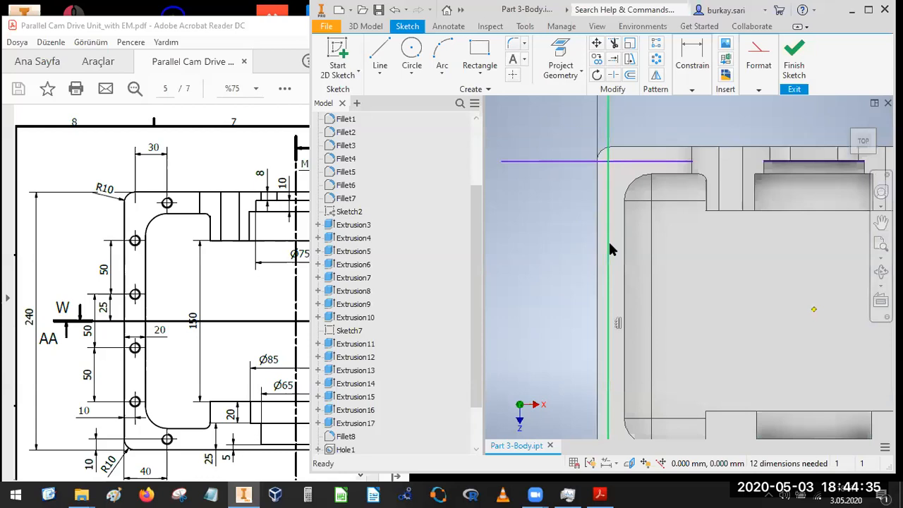
{"action": "right_click", "coordinate": [610, 246]}
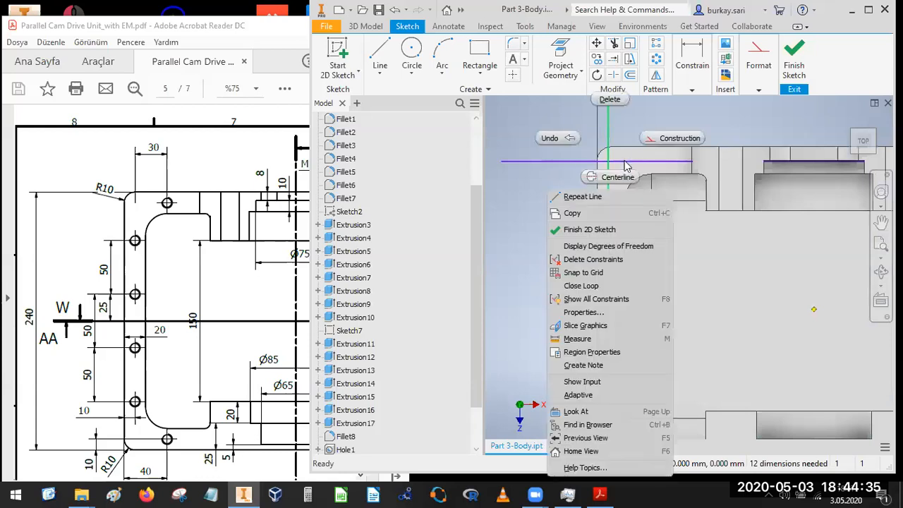
{"action": "left_click", "coordinate": [669, 142]}
{"action": "scroll", "coordinate": [543, 282], "scroll_direction": "down", "scroll_amount": 3}
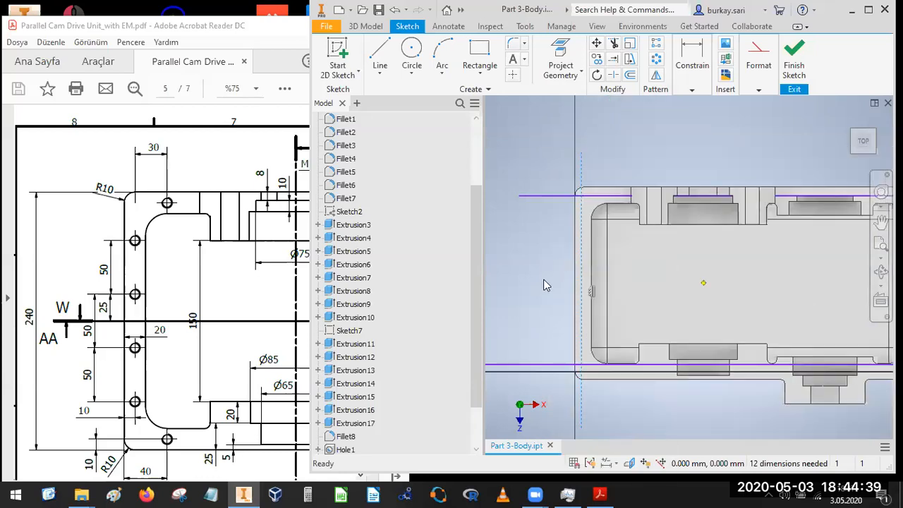
- Sketch two short horizontal lines across the rear half of the left wall, the rearmost about 68 mm long
{"action": "left_click", "coordinate": [381, 60]}
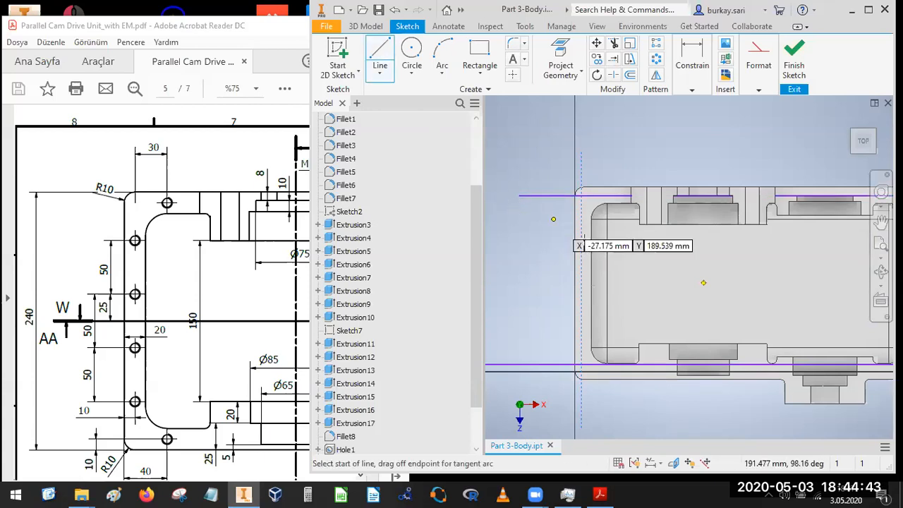
{"action": "left_click", "coordinate": [607, 222]}
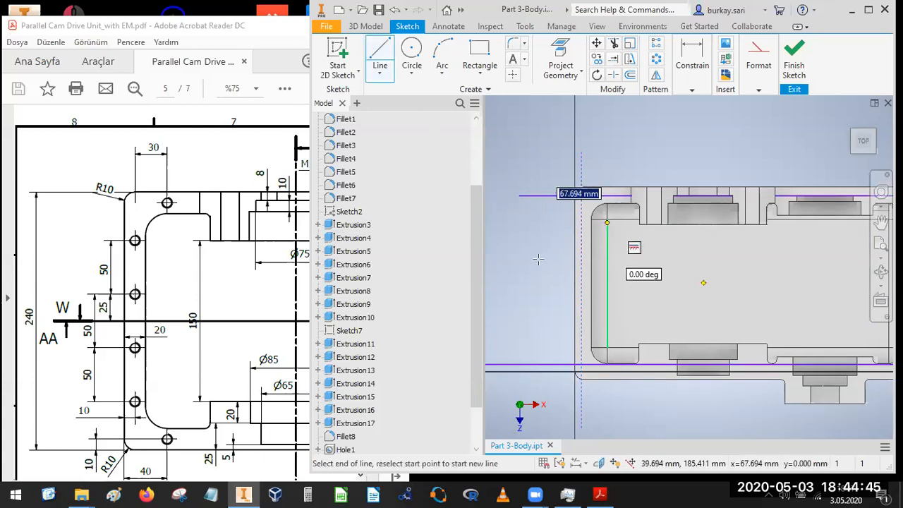
{"action": "left_click", "coordinate": [552, 222]}
{"action": "key", "text": "Escape"}
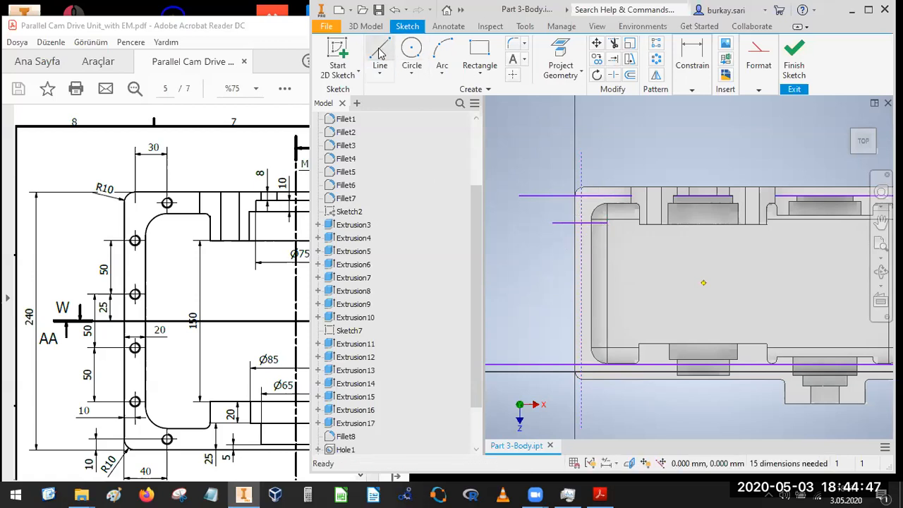
{"action": "key", "text": "l"}
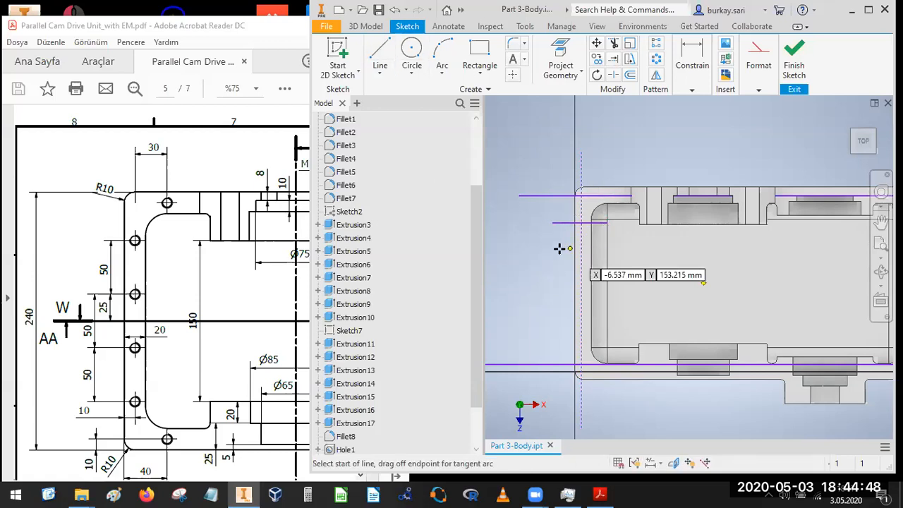
{"action": "left_click", "coordinate": [616, 248]}
{"action": "left_click", "coordinate": [556, 249]}
{"action": "key", "text": "Escape"}
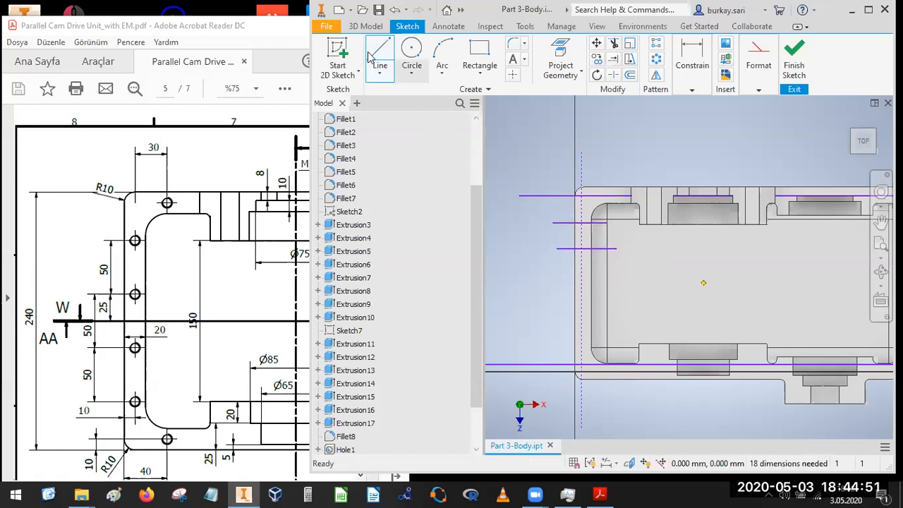
- Sketch two more short horizontal lines across the front half of the left wall, the first about 88 mm long
{"action": "key", "text": "l"}
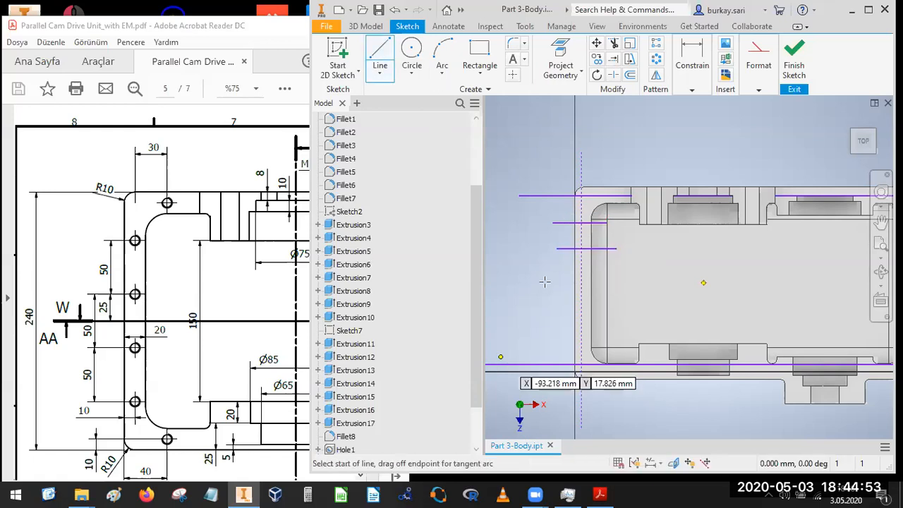
{"action": "left_click", "coordinate": [556, 302]}
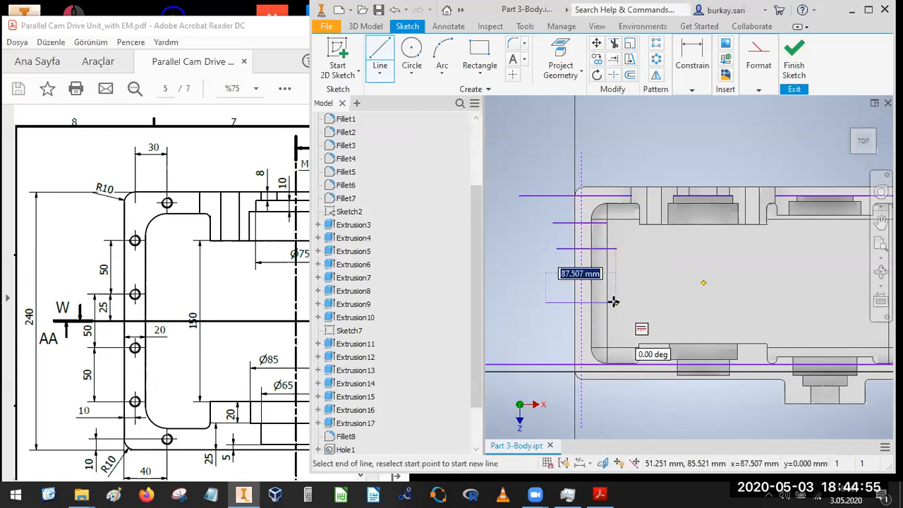
{"action": "left_click", "coordinate": [546, 303]}
{"action": "key", "text": "Escape"}
{"action": "left_click", "coordinate": [369, 61]}
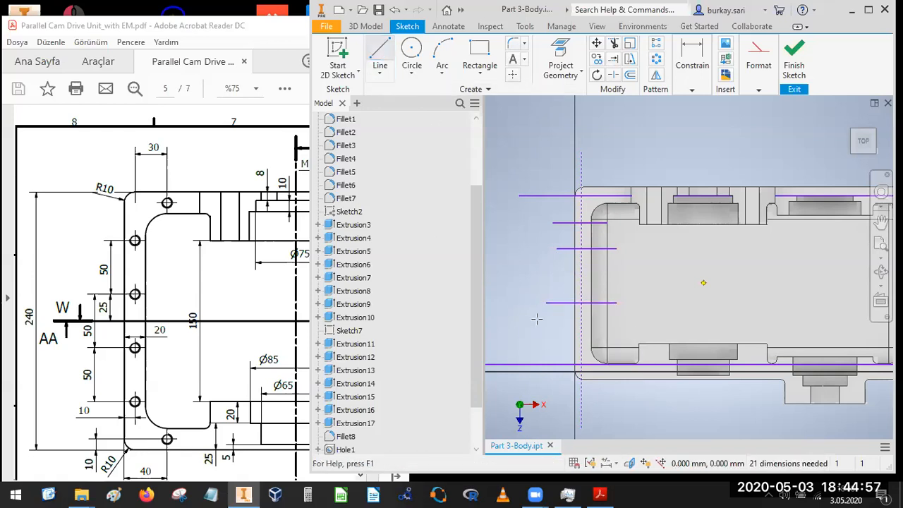
{"action": "left_click", "coordinate": [546, 329]}
{"action": "left_click", "coordinate": [626, 329]}
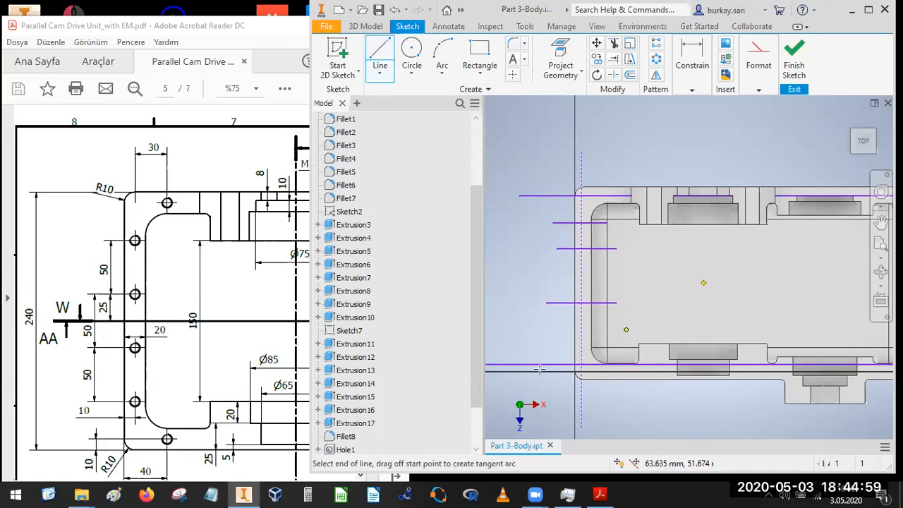
{"action": "key", "text": "Escape"}
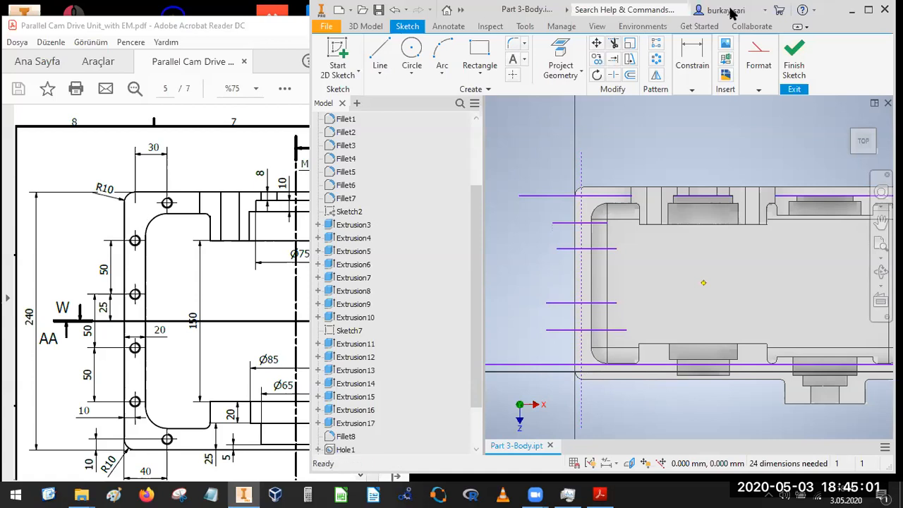
- Dimension the vertical construction line on the left wall's rim 10 mm from the wall's outer edge
{"action": "scroll", "coordinate": [577, 301], "scroll_direction": "up", "scroll_amount": 3}
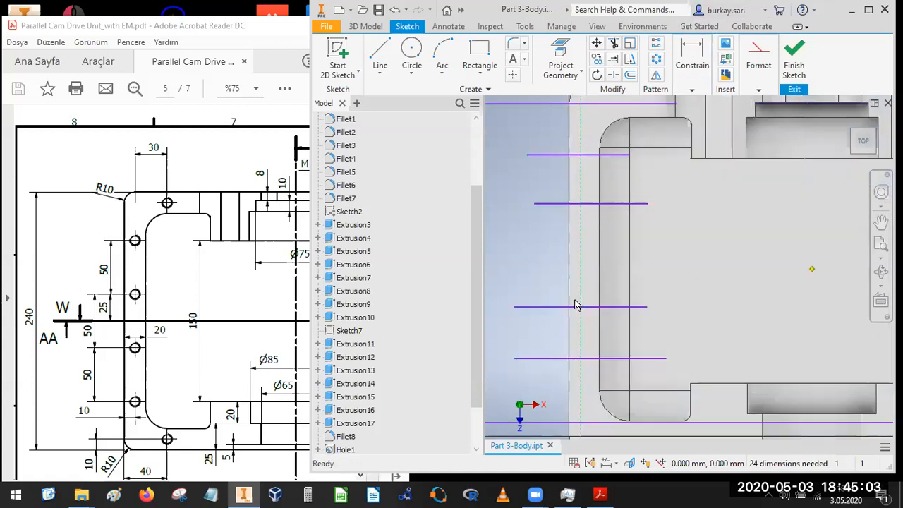
{"action": "left_click", "coordinate": [692, 89]}
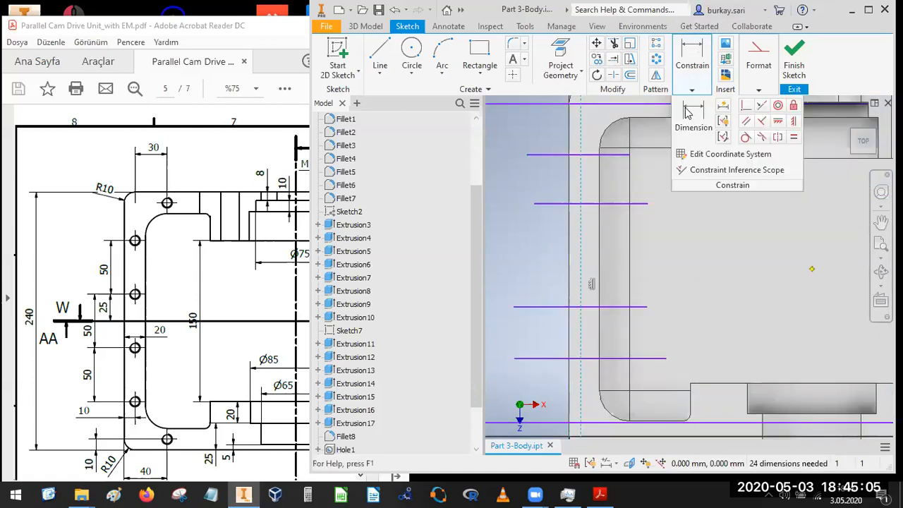
{"action": "left_click", "coordinate": [689, 114]}
{"action": "left_click", "coordinate": [581, 265]}
{"action": "left_click", "coordinate": [569, 265]}
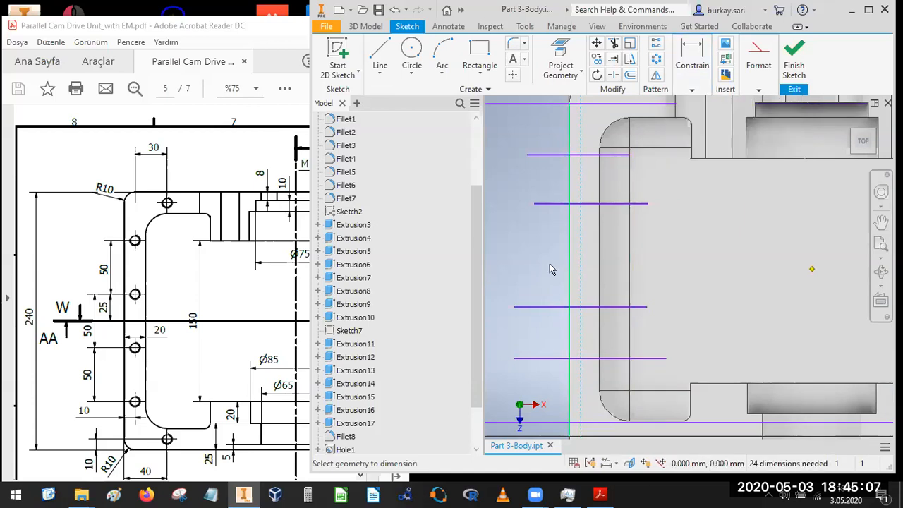
{"action": "left_click", "coordinate": [543, 263]}
{"action": "type", "text": "10"}
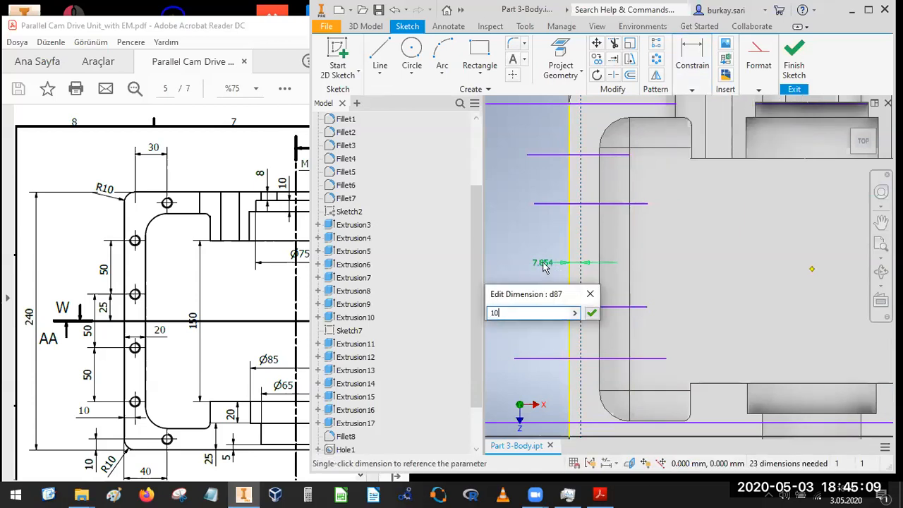
{"action": "key", "text": "Return"}
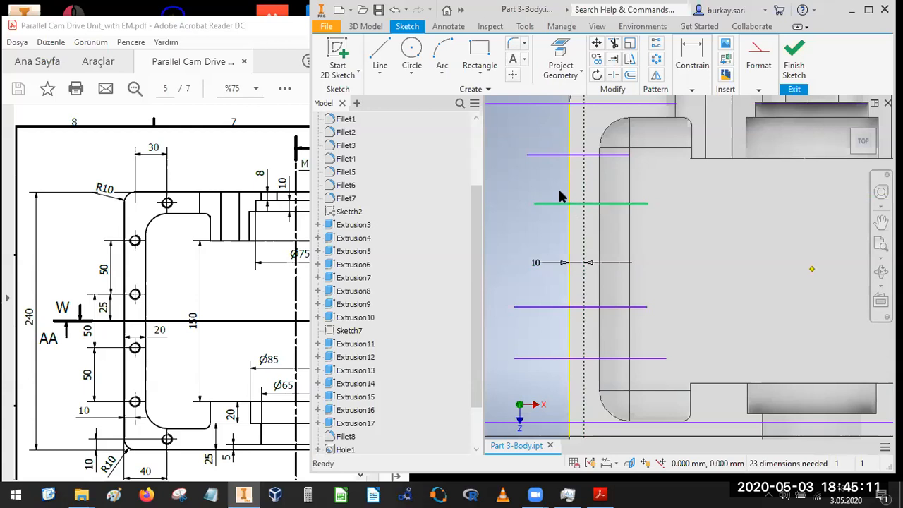
- Trim the inner portions of the four short horizontal lines back to the vertical construction line on the left wall
{"action": "left_click", "coordinate": [613, 43]}
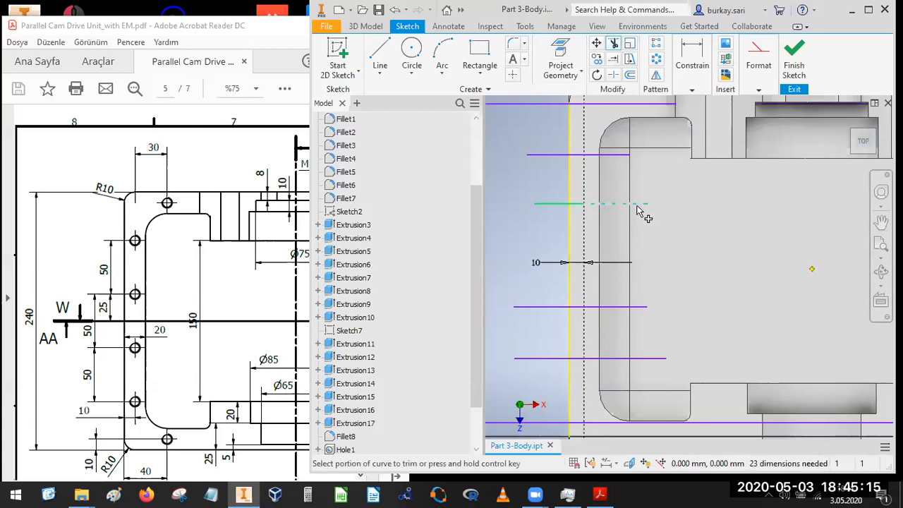
{"action": "left_click", "coordinate": [637, 205]}
{"action": "left_click", "coordinate": [612, 155]}
{"action": "left_click", "coordinate": [624, 307]}
{"action": "left_click", "coordinate": [631, 358]}
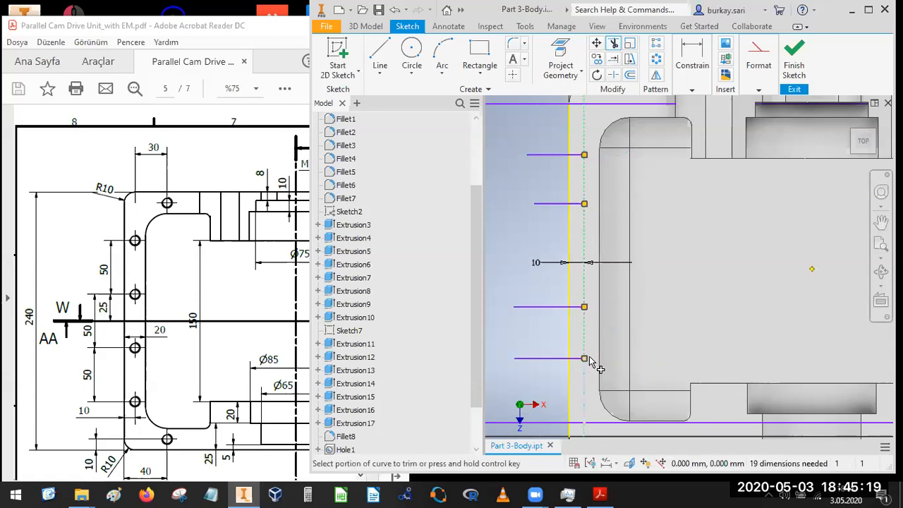
{"action": "key", "text": "Escape"}
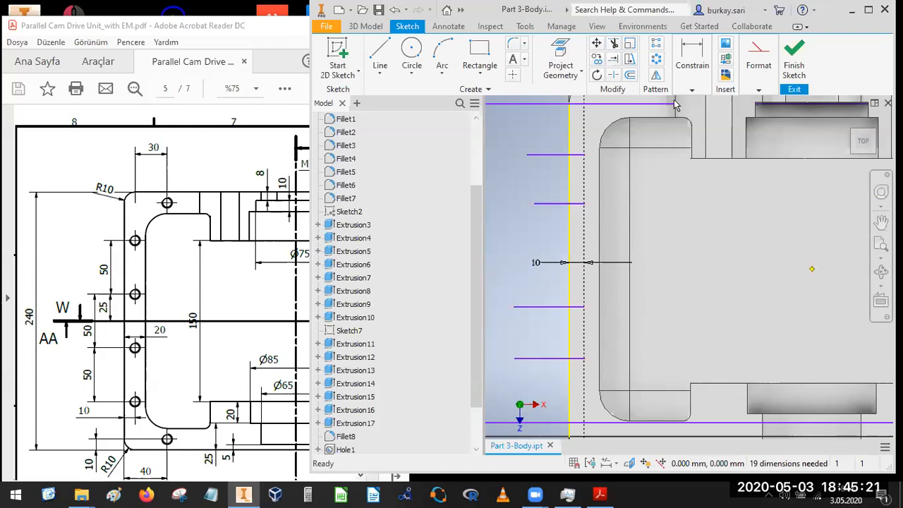
- Sketch a horizontal line from the left wall's outer edge midpoint past the right wall and convert it to construction geometry
{"action": "left_click", "coordinate": [690, 48]}
{"action": "scroll", "coordinate": [543, 283], "scroll_direction": "up", "scroll_amount": 3}
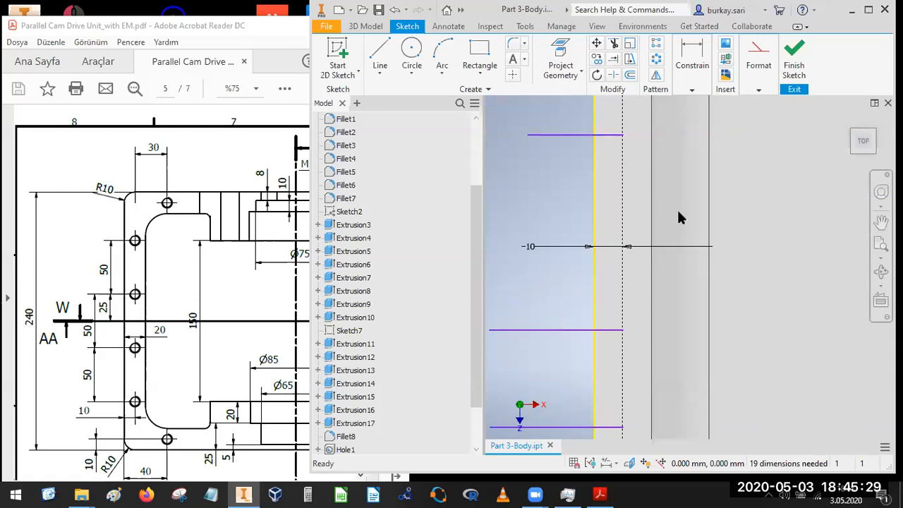
{"action": "scroll", "coordinate": [678, 212], "scroll_direction": "down", "scroll_amount": 3}
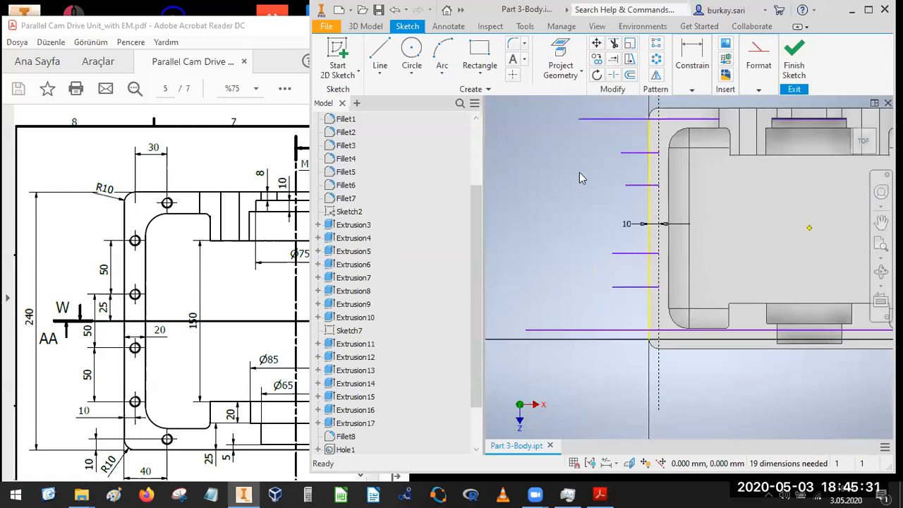
{"action": "left_click", "coordinate": [380, 53]}
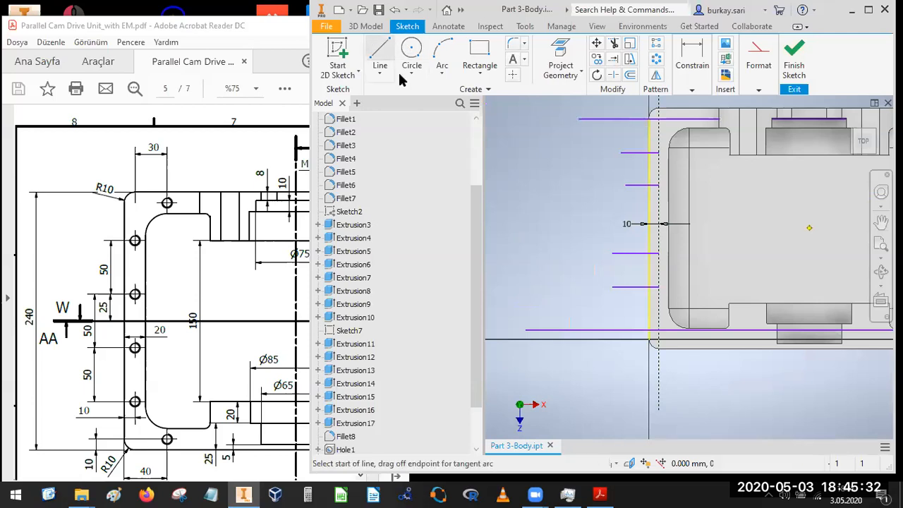
{"action": "left_click", "coordinate": [649, 227]}
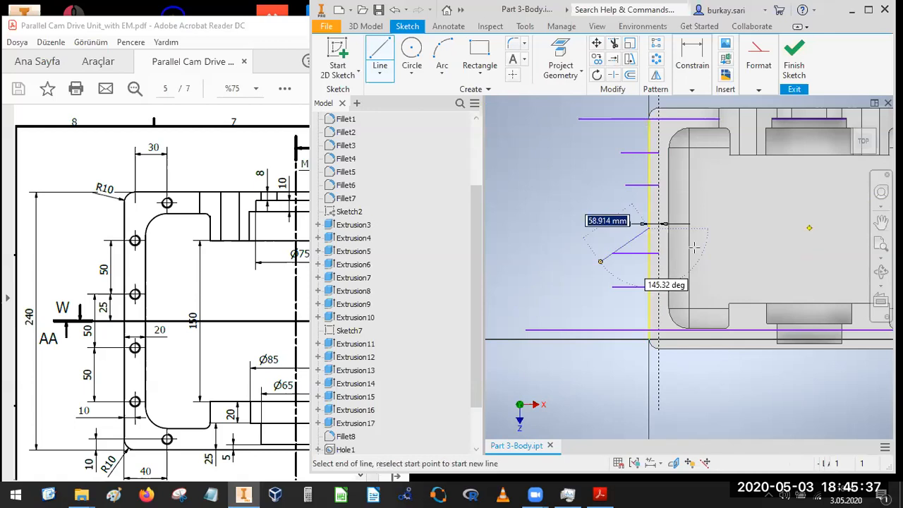
{"action": "scroll", "coordinate": [693, 247], "scroll_direction": "down", "scroll_amount": 5}
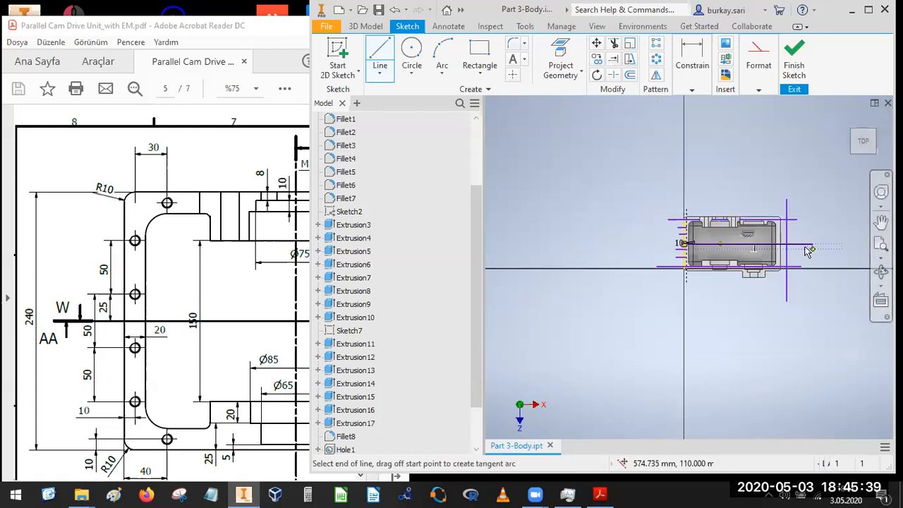
{"action": "left_click", "coordinate": [811, 245]}
{"action": "key", "text": "Escape"}
{"action": "right_click", "coordinate": [808, 245]}
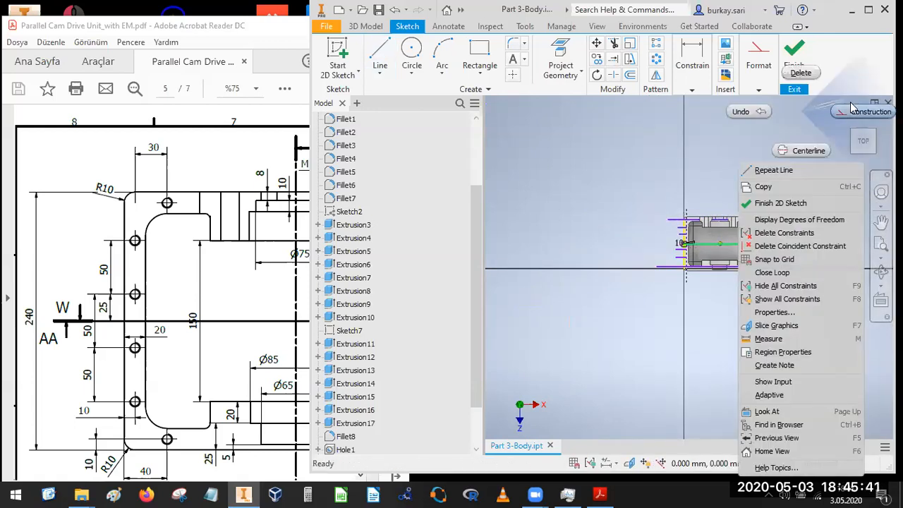
{"action": "left_click", "coordinate": [848, 113]}
- Dimension the short horizontal line just behind the horizontal centre construction line 25 mm from it
{"action": "scroll", "coordinate": [750, 248], "scroll_direction": "up", "scroll_amount": 5}
{"action": "scroll", "coordinate": [733, 252], "scroll_direction": "up", "scroll_amount": 3}
{"action": "mouse_move", "coordinate": [733, 251]}
{"action": "middle_mouse_down"}
{"action": "mouse_move", "coordinate": [705, 247]}
{"action": "mouse_move", "coordinate": [727, 252]}
{"action": "middle_mouse_up"}
{"action": "scroll", "coordinate": [570, 247], "scroll_direction": "up", "scroll_amount": 3}
{"action": "middle_click_drag", "start_coordinate": [597, 247], "coordinate": [669, 245]}
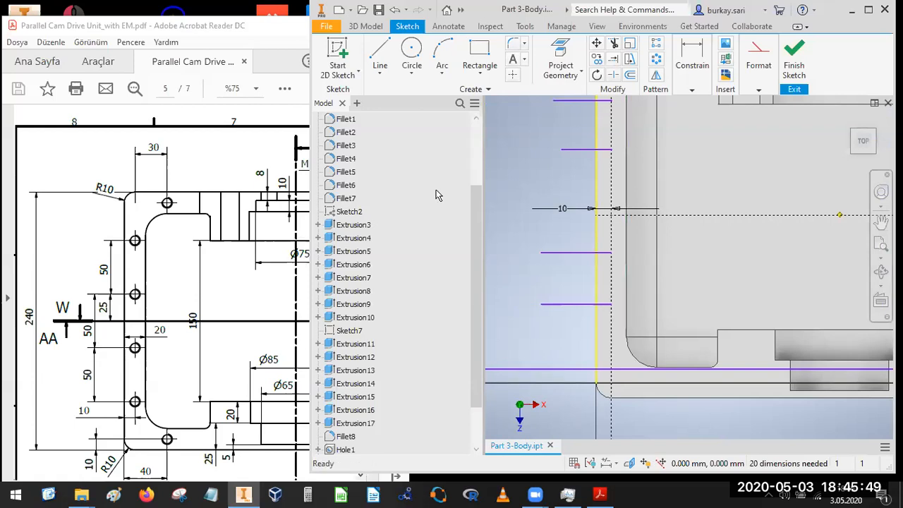
{"action": "left_click", "coordinate": [691, 60]}
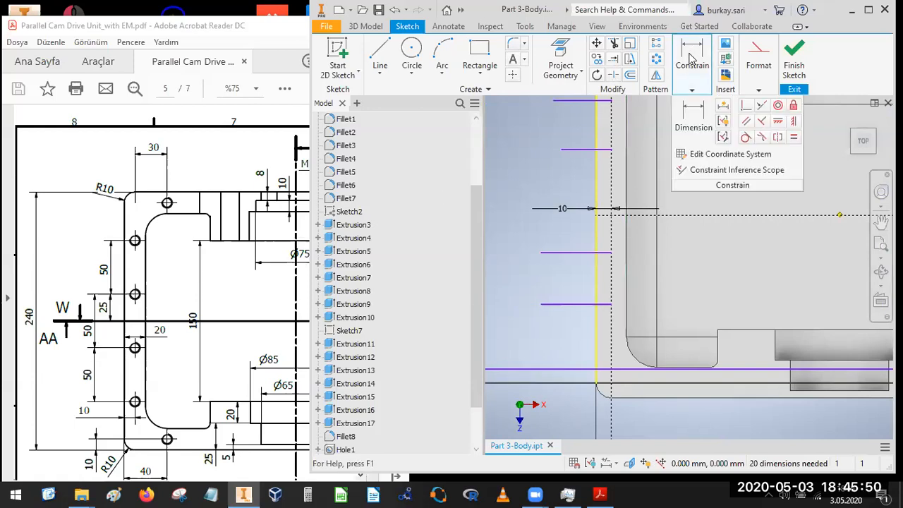
{"action": "left_click", "coordinate": [600, 151]}
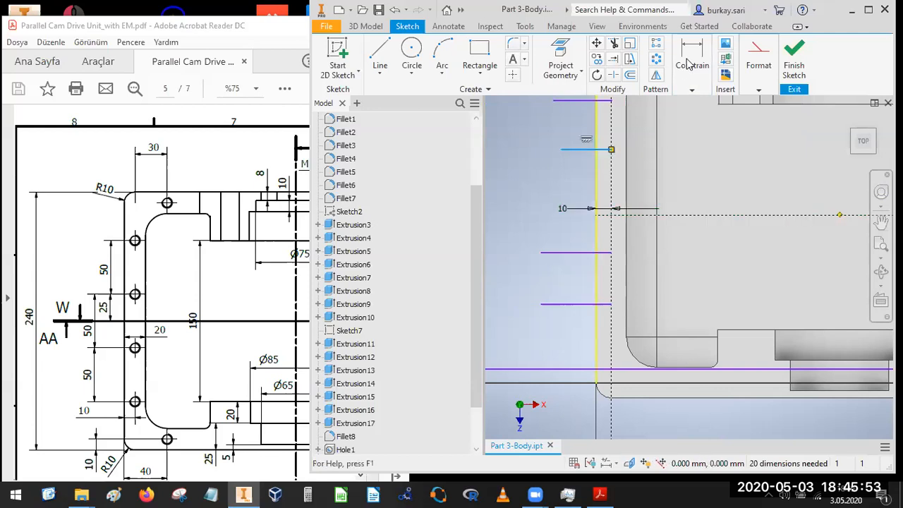
{"action": "key", "text": "d"}
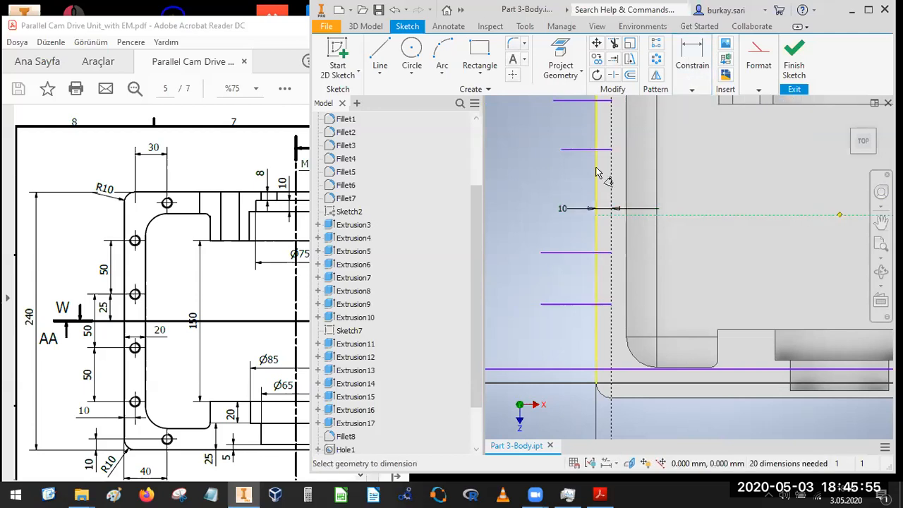
{"action": "left_click", "coordinate": [579, 150]}
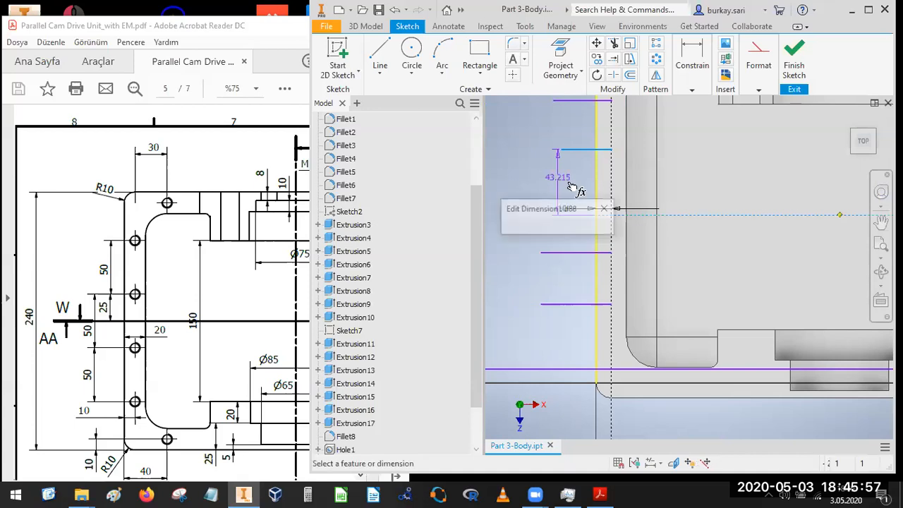
{"action": "left_click", "coordinate": [565, 192]}
{"action": "type", "text": "25"}
{"action": "key", "text": "Return"}
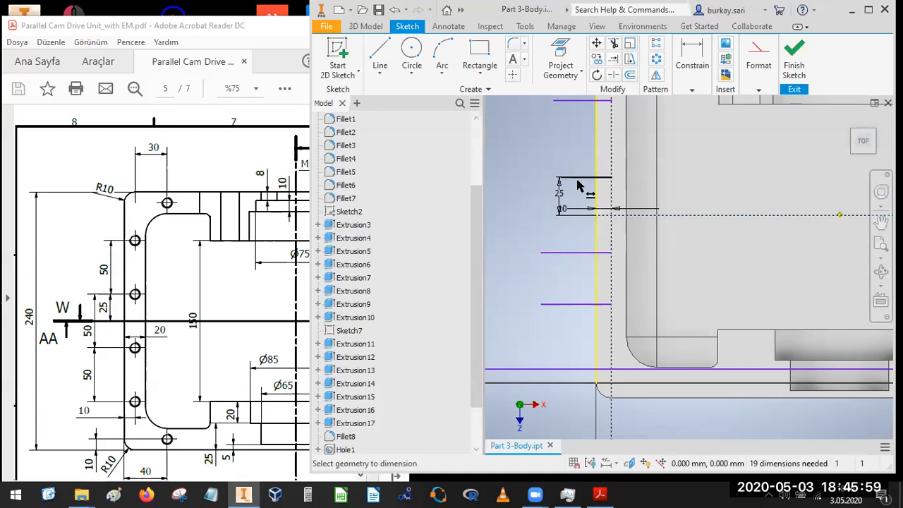
- Dimension the spacing between the two middle short lines on the left wall as 50 mm
{"action": "left_click", "coordinate": [568, 177]}
{"action": "left_click", "coordinate": [558, 252]}
{"action": "left_click", "coordinate": [519, 225]}
{"action": "type", "text": "50"}
{"action": "key", "text": "Return"}
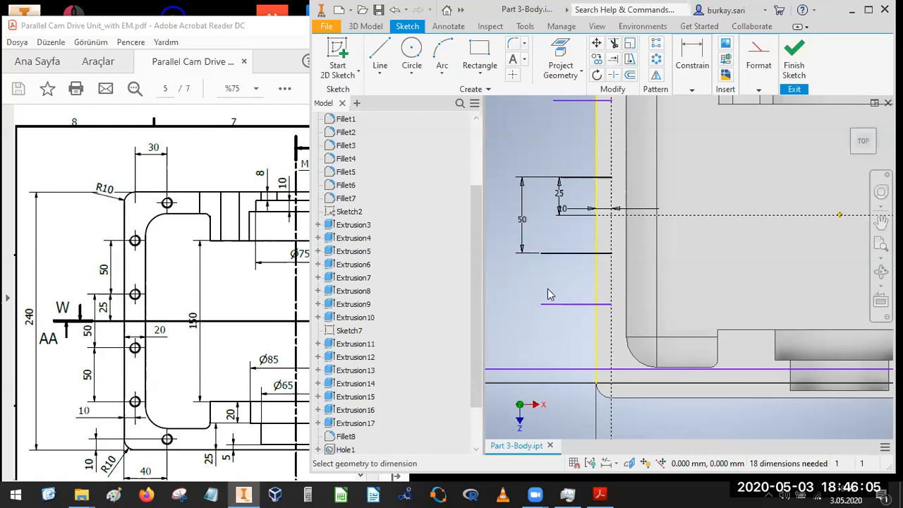
- Dimension the spacing between the two front short lines on the left wall as 50 mm
{"action": "left_click", "coordinate": [563, 253]}
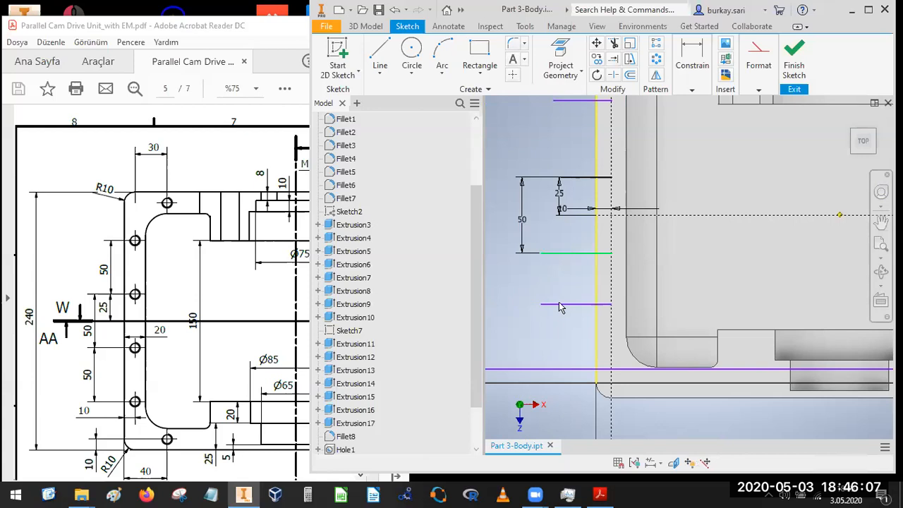
{"action": "left_click", "coordinate": [558, 304]}
{"action": "left_click", "coordinate": [547, 291]}
{"action": "type", "text": "50"}
{"action": "key", "text": "Return"}
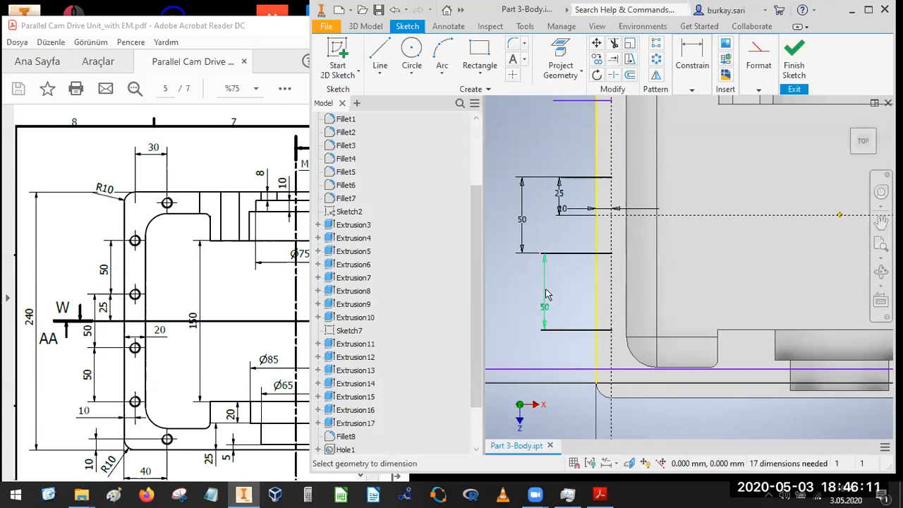
- Dimension the spacing between the two rear short lines on the left wall as 50 mm
{"action": "middle_click_drag", "start_coordinate": [564, 185], "coordinate": [567, 226]}
{"action": "left_click", "coordinate": [569, 143]}
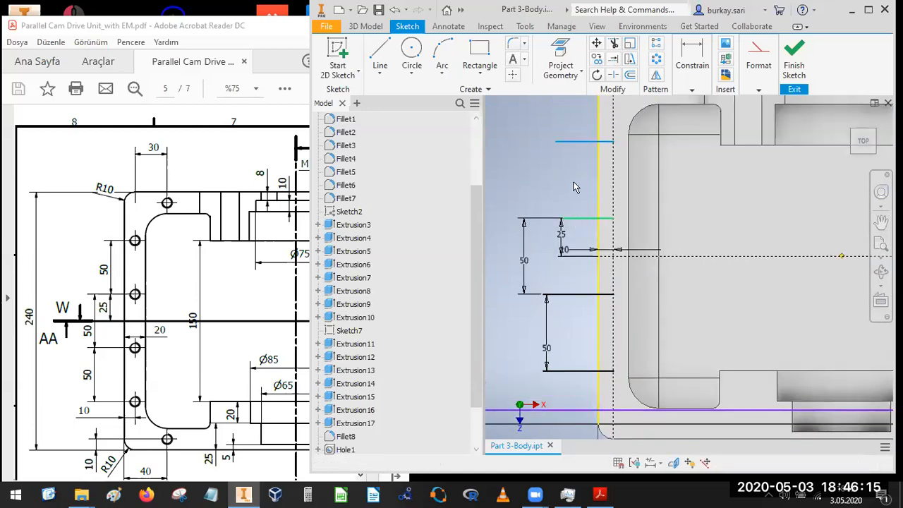
{"action": "left_click", "coordinate": [585, 219]}
{"action": "left_click", "coordinate": [577, 184]}
{"action": "type", "text": "50"}
{"action": "key", "text": "Return"}
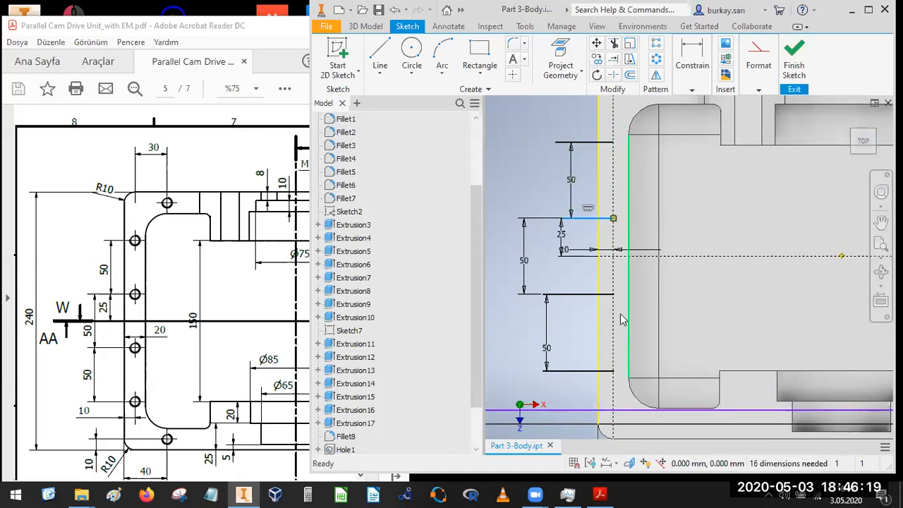
- Dimension the long horizontal line on the rear wall 10 mm from the outer edge and convert it to construction geometry
{"action": "scroll", "coordinate": [621, 316], "scroll_direction": "down", "scroll_amount": 2}
{"action": "scroll", "coordinate": [635, 211], "scroll_direction": "down", "scroll_amount": 2}
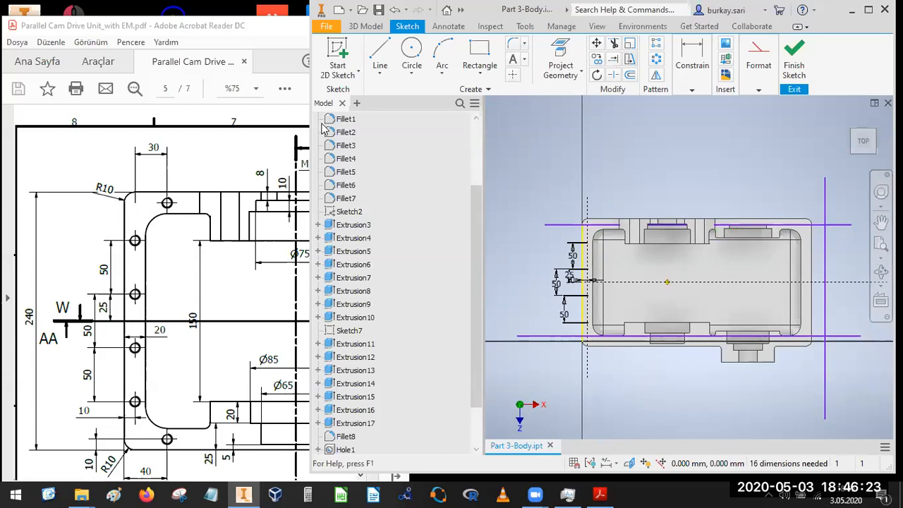
{"action": "left_click", "coordinate": [698, 55]}
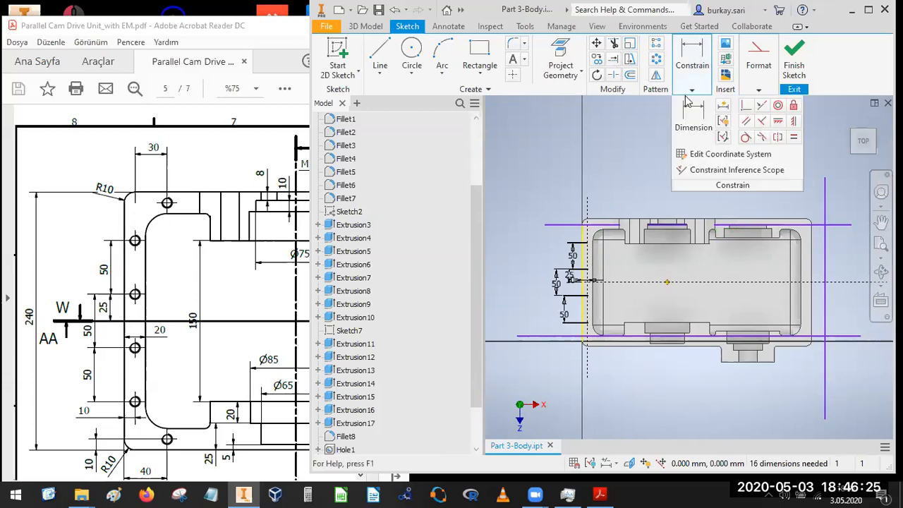
{"action": "left_click", "coordinate": [688, 114]}
{"action": "scroll", "coordinate": [602, 220], "scroll_direction": "up", "scroll_amount": 3}
{"action": "scroll", "coordinate": [602, 220], "scroll_direction": "up", "scroll_amount": 2}
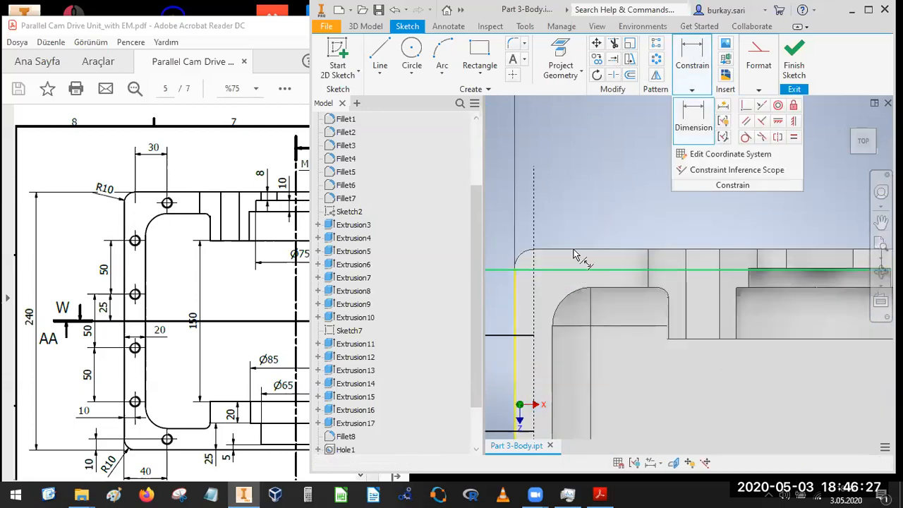
{"action": "left_click", "coordinate": [579, 268]}
{"action": "left_click", "coordinate": [577, 251]}
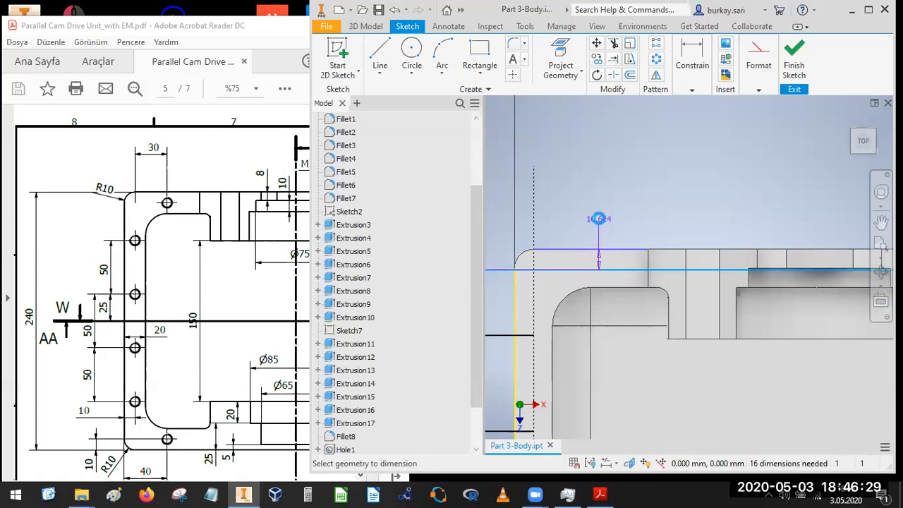
{"action": "left_click", "coordinate": [599, 218]}
{"action": "type", "text": "10"}
{"action": "key", "text": "Return"}
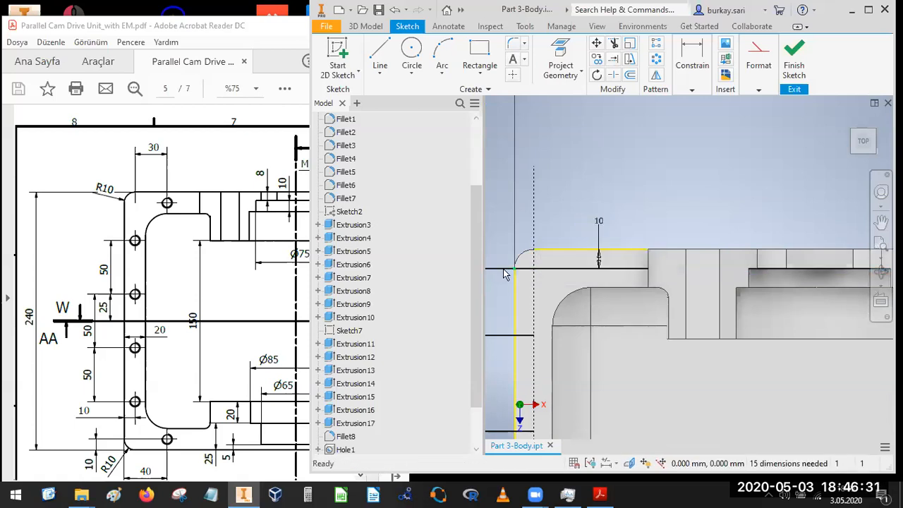
{"action": "right_click", "coordinate": [626, 269]}
{"action": "left_click", "coordinate": [685, 125]}
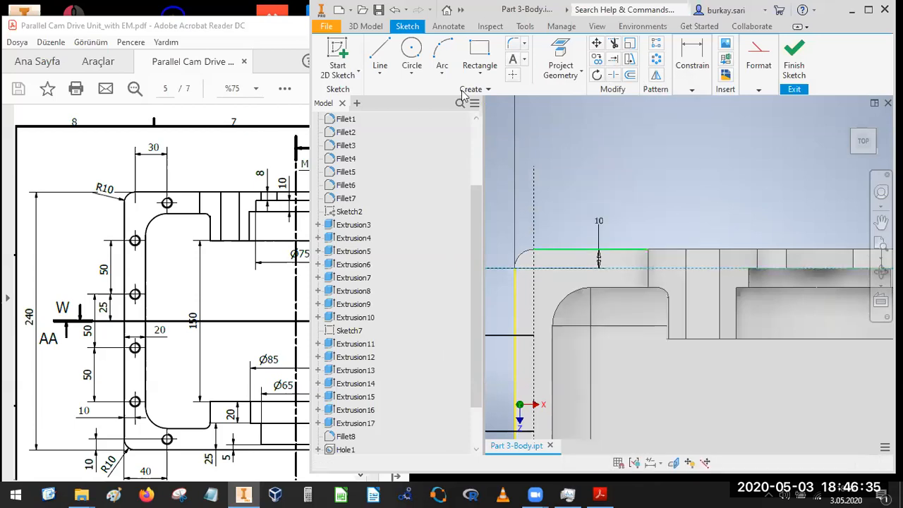
- Sketch a short vertical line across the rear rim near the left corner and trim its inner end at the rear construction line
{"action": "left_click", "coordinate": [373, 47]}
{"action": "left_click", "coordinate": [595, 277]}
{"action": "left_click", "coordinate": [595, 176]}
{"action": "key", "text": "Escape"}
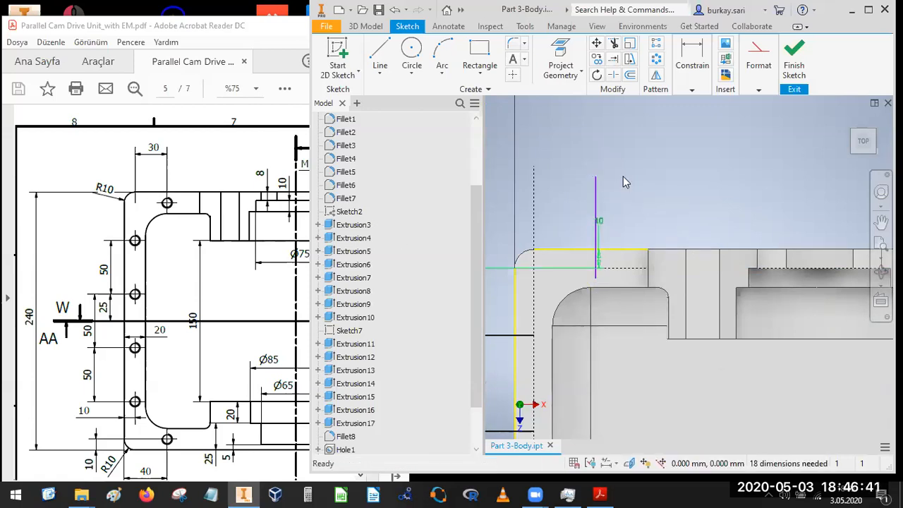
{"action": "left_click", "coordinate": [692, 57]}
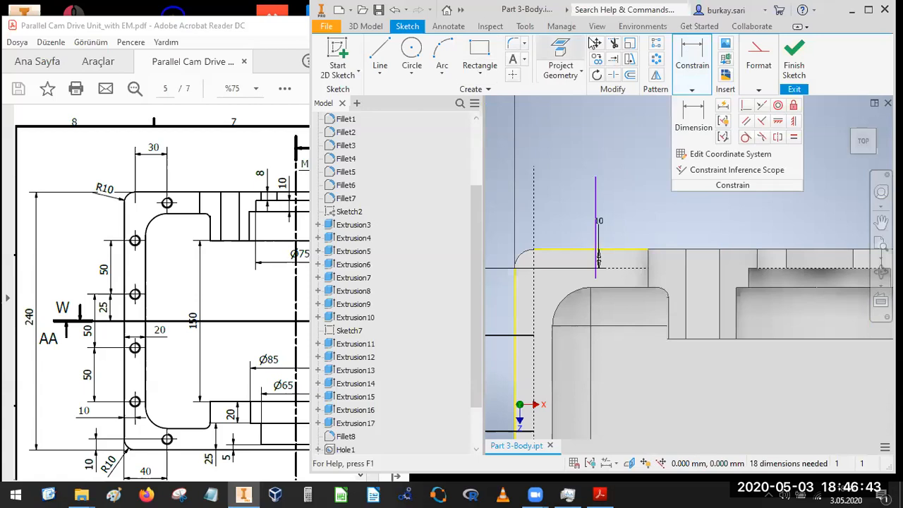
{"action": "left_click", "coordinate": [613, 44]}
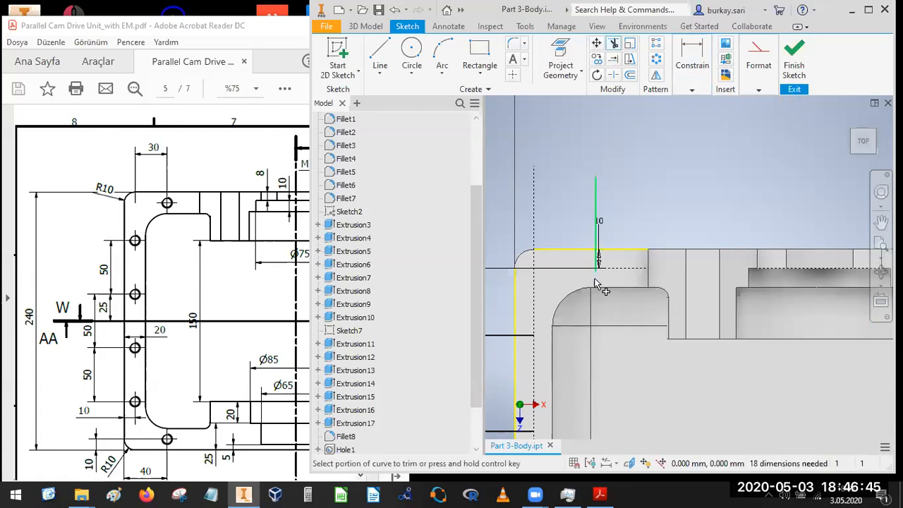
{"action": "key", "text": "Escape"}
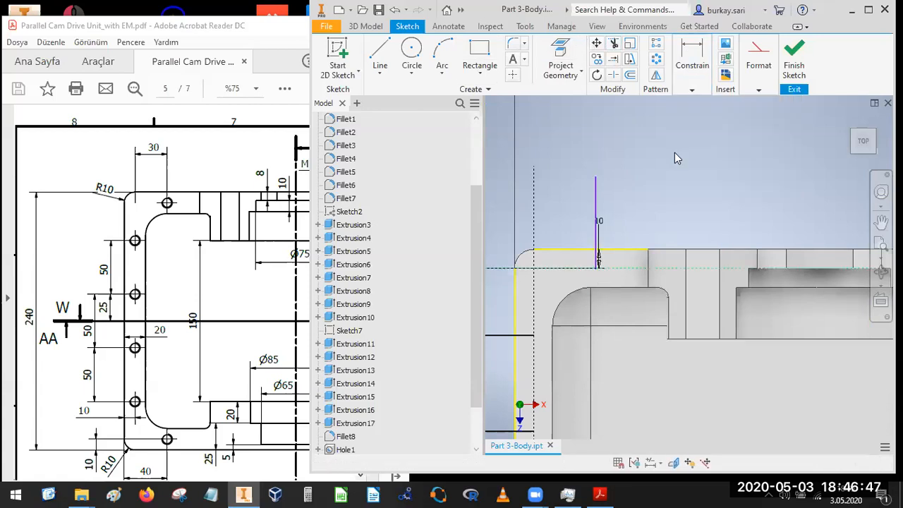
- Dimension the short vertical line on the rear rim 30 mm from the left wall's vertical construction line
{"action": "left_click", "coordinate": [692, 79]}
{"action": "left_click", "coordinate": [693, 116]}
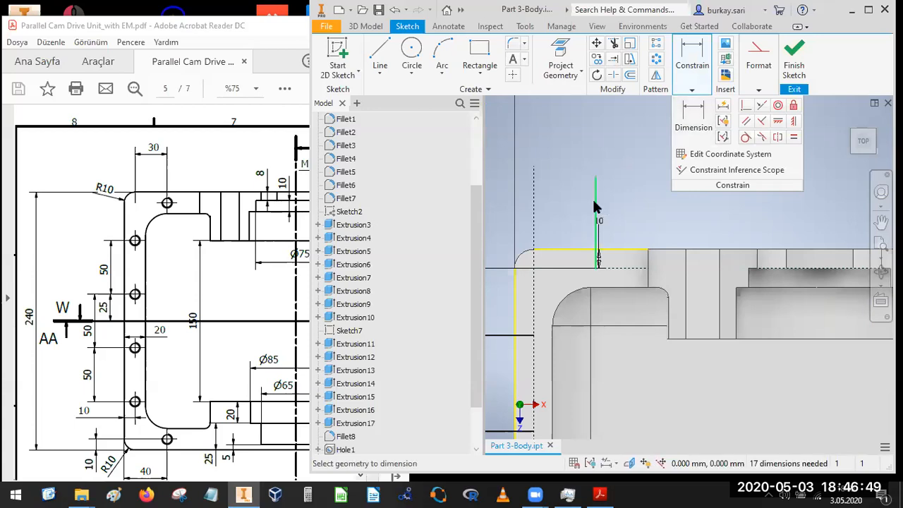
{"action": "left_click", "coordinate": [595, 207]}
{"action": "left_click", "coordinate": [533, 212]}
{"action": "left_click", "coordinate": [567, 214]}
{"action": "type", "text": "30"}
{"action": "key", "text": "Return"}
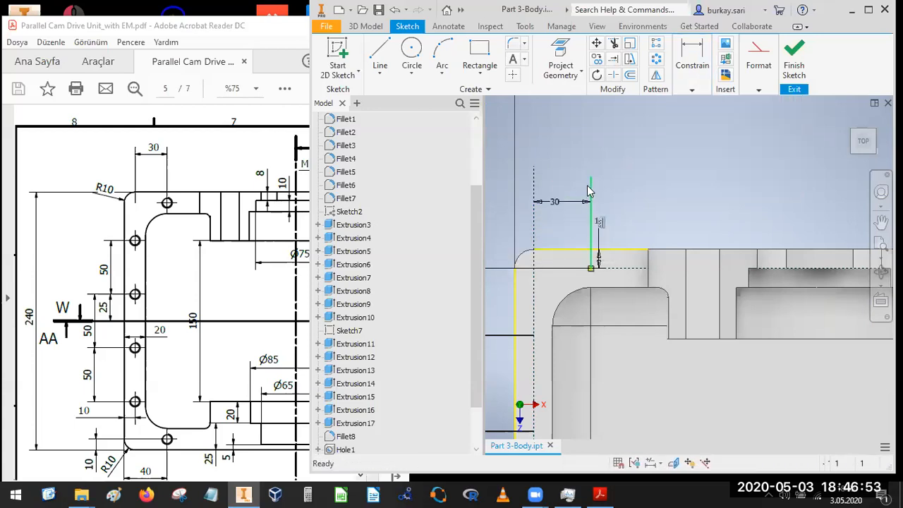
{"action": "right_click", "coordinate": [649, 139]}
{"action": "key", "text": "Escape"}
- Dimension the long horizontal line on the front wall 10 mm from the outer edge and convert it to construction geometry
{"action": "scroll", "coordinate": [619, 204], "scroll_direction": "down", "scroll_amount": 2}
{"action": "scroll", "coordinate": [616, 262], "scroll_direction": "down", "scroll_amount": 3}
{"action": "middle_click_drag", "start_coordinate": [616, 261], "coordinate": [613, 153]}
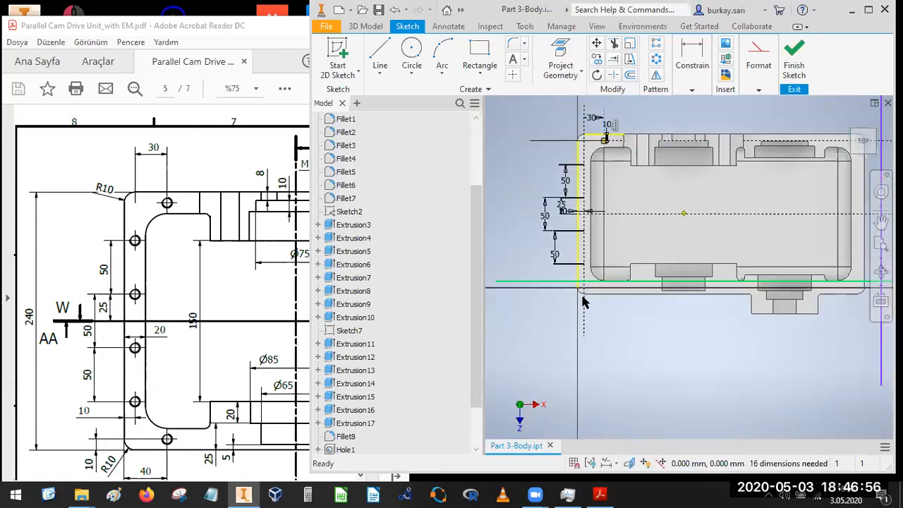
{"action": "left_click", "coordinate": [144, 365]}
{"action": "scroll", "coordinate": [144, 364], "scroll_direction": "down", "scroll_amount": 2}
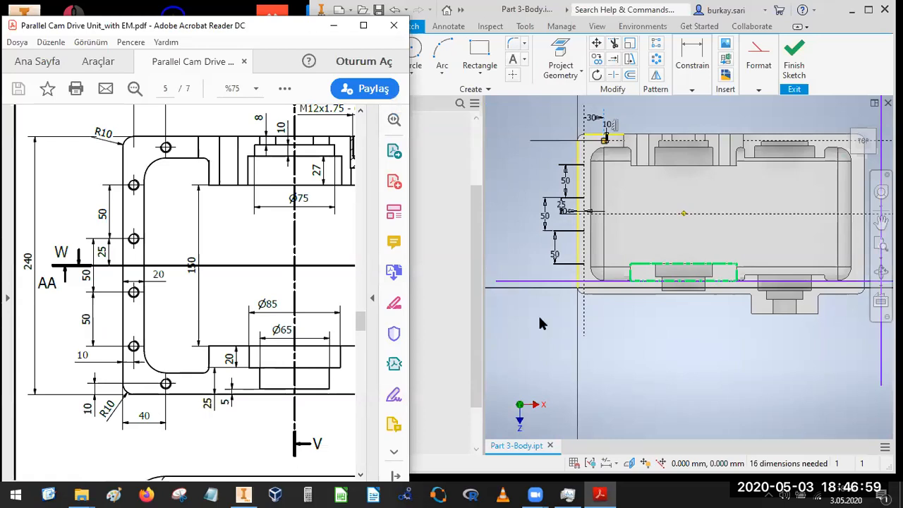
{"action": "scroll", "coordinate": [592, 286], "scroll_direction": "up", "scroll_amount": 3}
{"action": "left_click", "coordinate": [511, 292]}
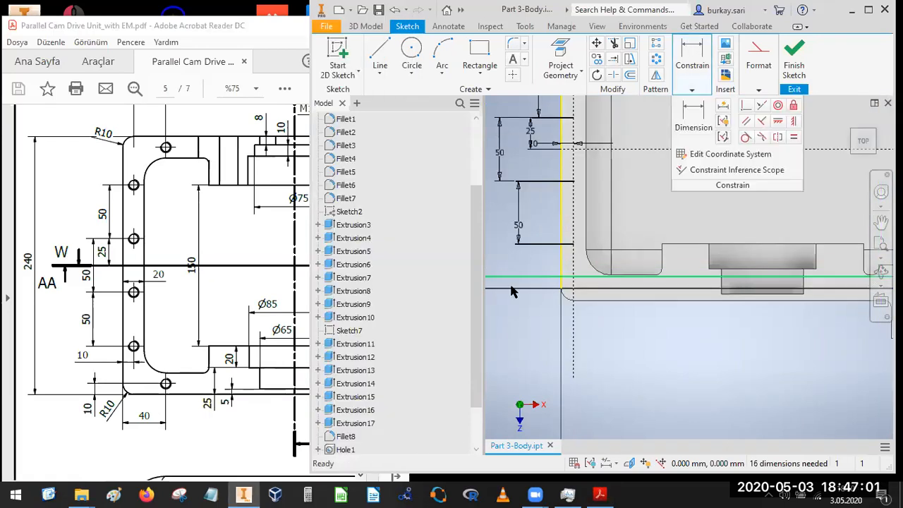
{"action": "left_click", "coordinate": [592, 301]}
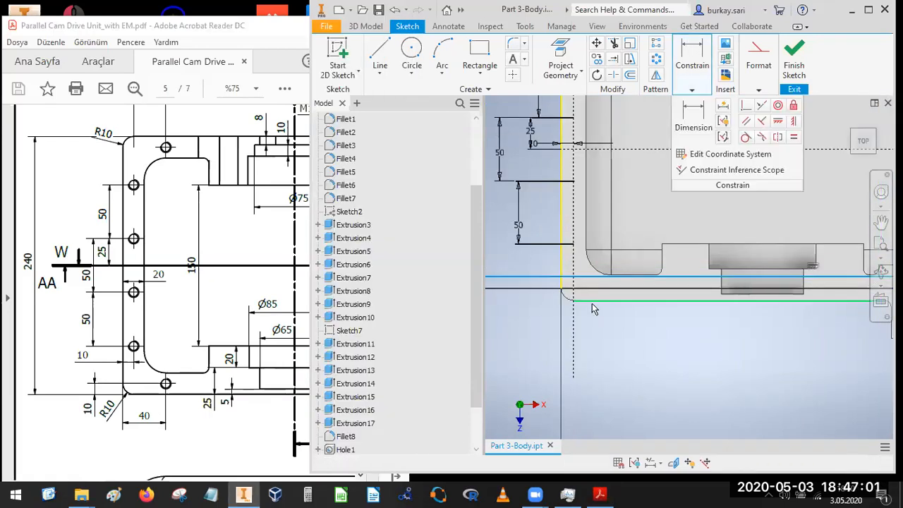
{"action": "left_click", "coordinate": [692, 89]}
{"action": "left_click", "coordinate": [692, 113]}
{"action": "left_click", "coordinate": [531, 280]}
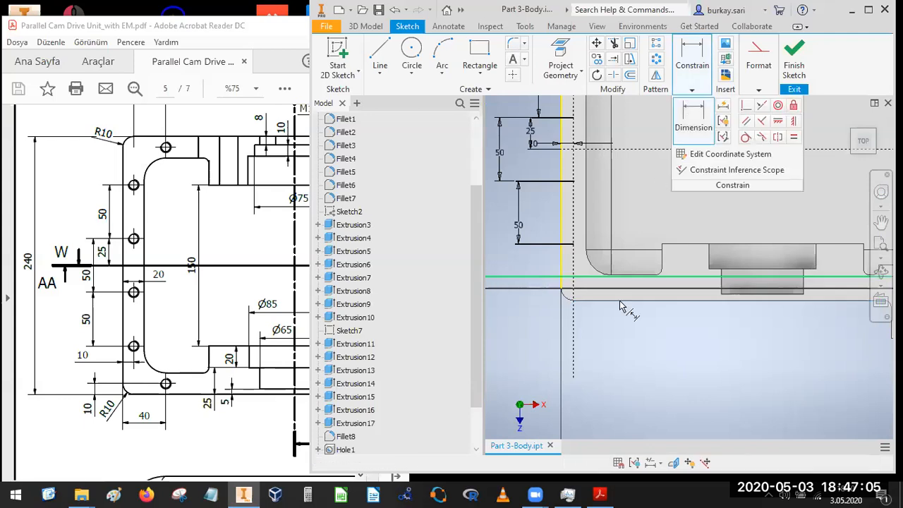
{"action": "left_click", "coordinate": [629, 302]}
{"action": "left_click", "coordinate": [510, 303]}
{"action": "type", "text": "10"}
{"action": "key", "text": "Return"}
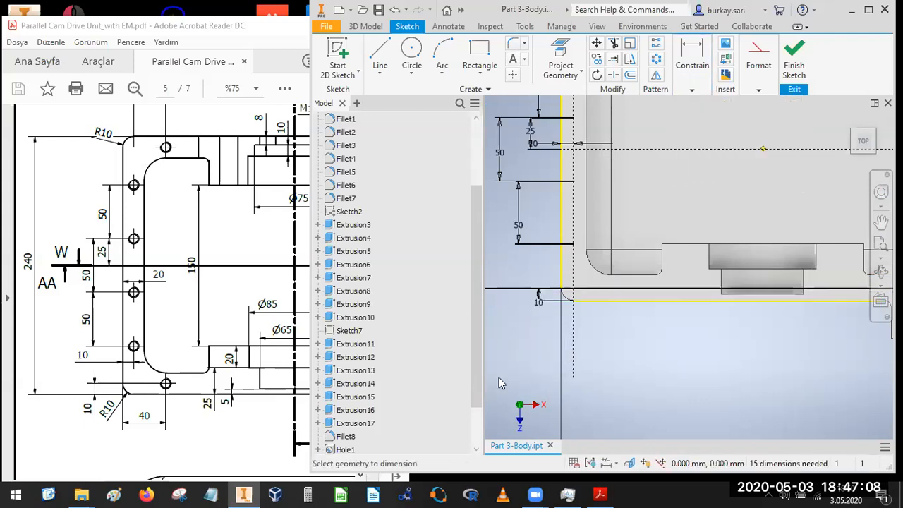
{"action": "right_click", "coordinate": [504, 305]}
{"action": "left_click", "coordinate": [556, 125]}
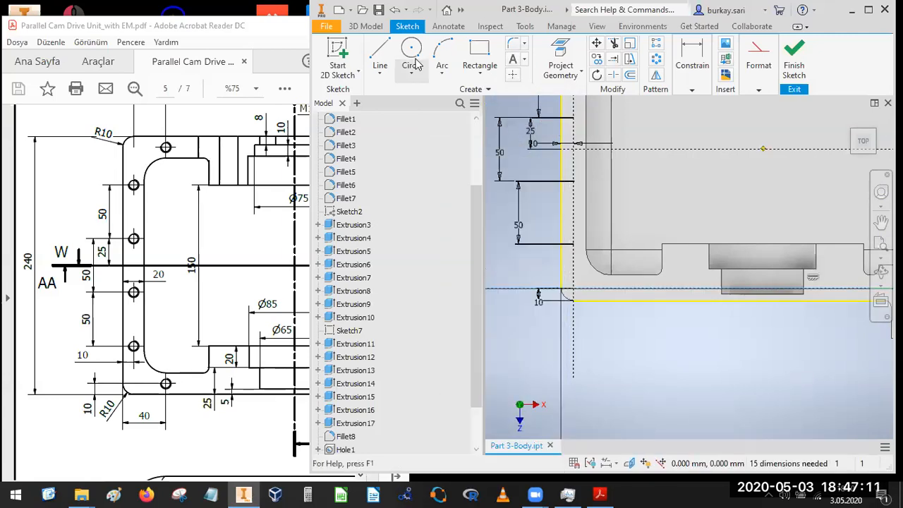
- Sketch a short vertical line across the front rim near the left corner, starting on the front construction line
{"action": "left_click", "coordinate": [380, 55]}
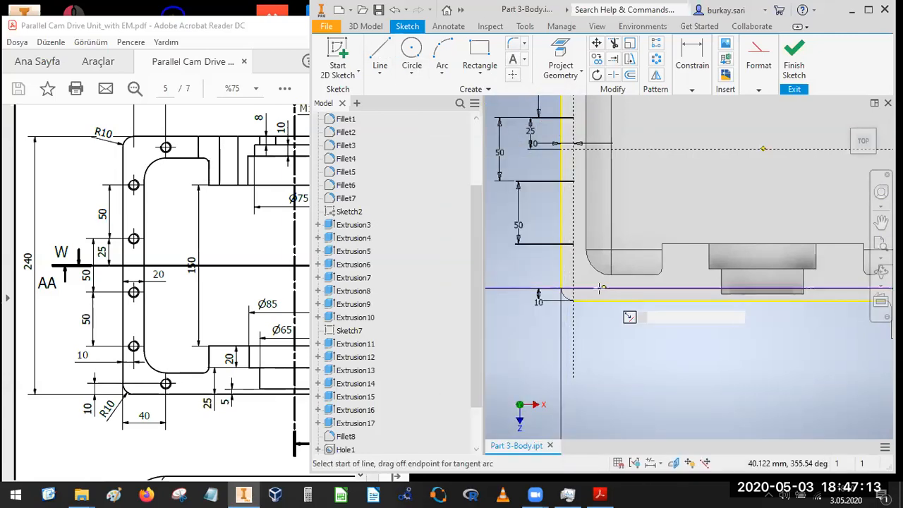
{"action": "left_click", "coordinate": [598, 290]}
{"action": "left_click", "coordinate": [599, 356]}
{"action": "key", "text": "Escape"}
- Dimension the short vertical line on the front rim 40 mm from the left wall's vertical construction line
{"action": "left_click", "coordinate": [692, 90]}
{"action": "left_click", "coordinate": [695, 119]}
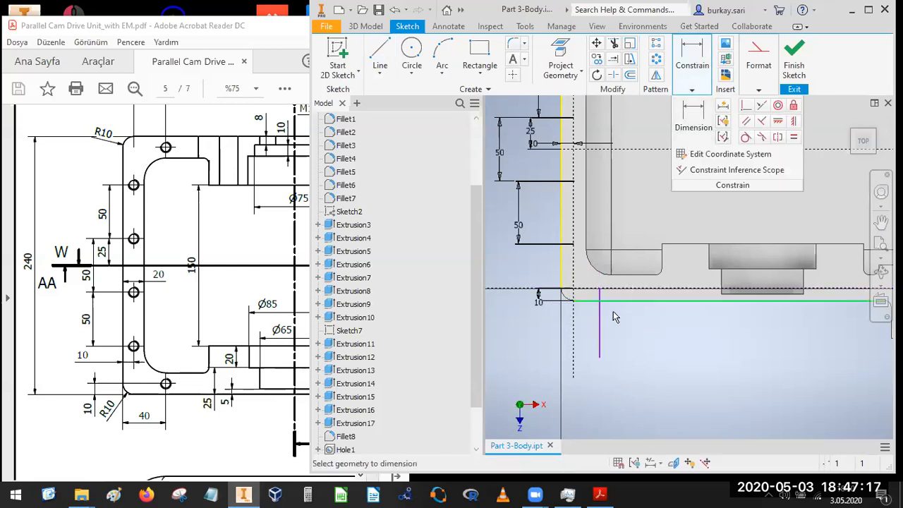
{"action": "left_click", "coordinate": [577, 337]}
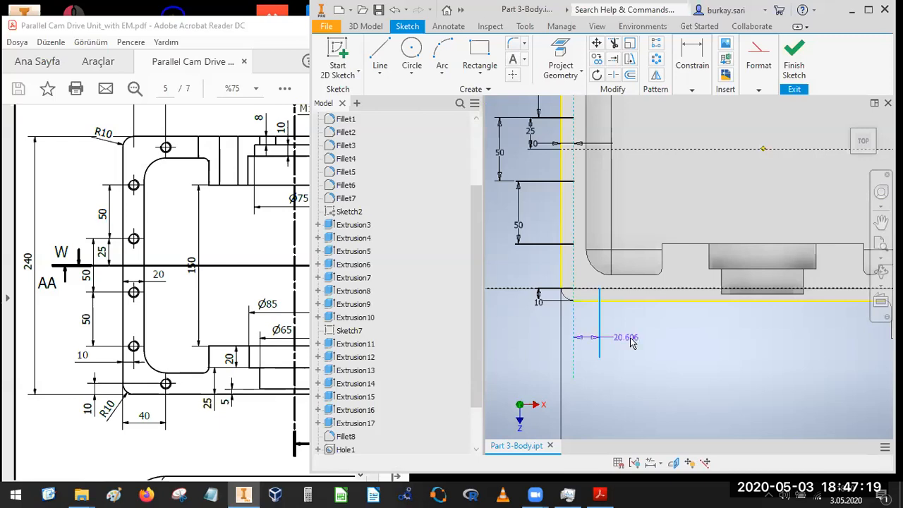
{"action": "left_click", "coordinate": [637, 340]}
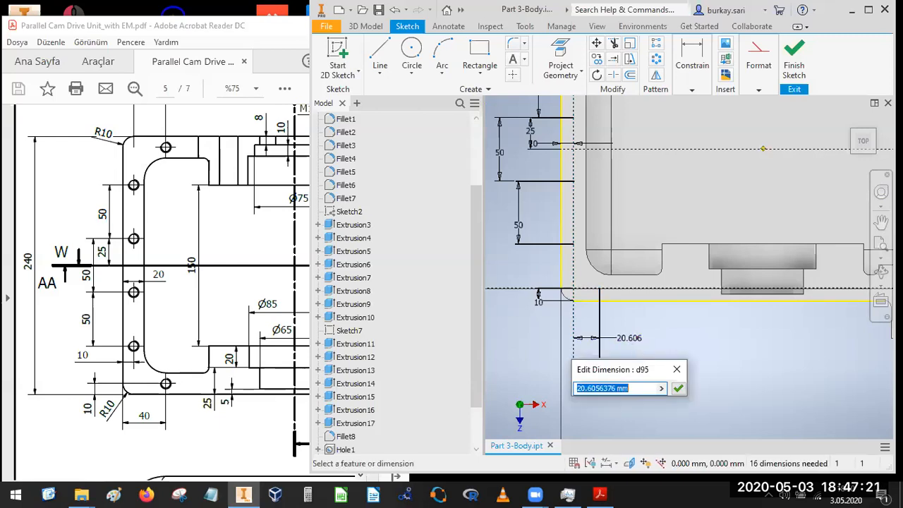
{"action": "type", "text": "30"}
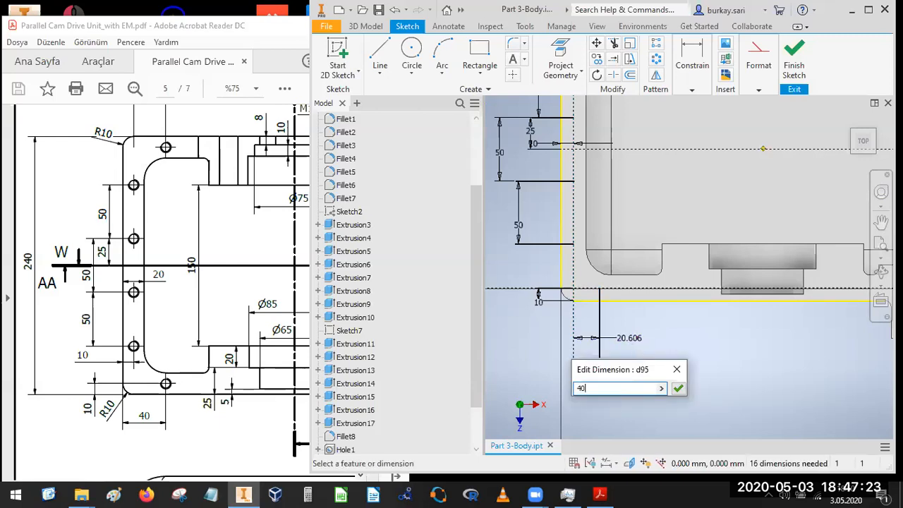
{"action": "key", "text": "Return"}
- Change the short vertical line on the rear rim from construction back to regular geometry
{"action": "scroll", "coordinate": [633, 308], "scroll_direction": "down", "scroll_amount": 2}
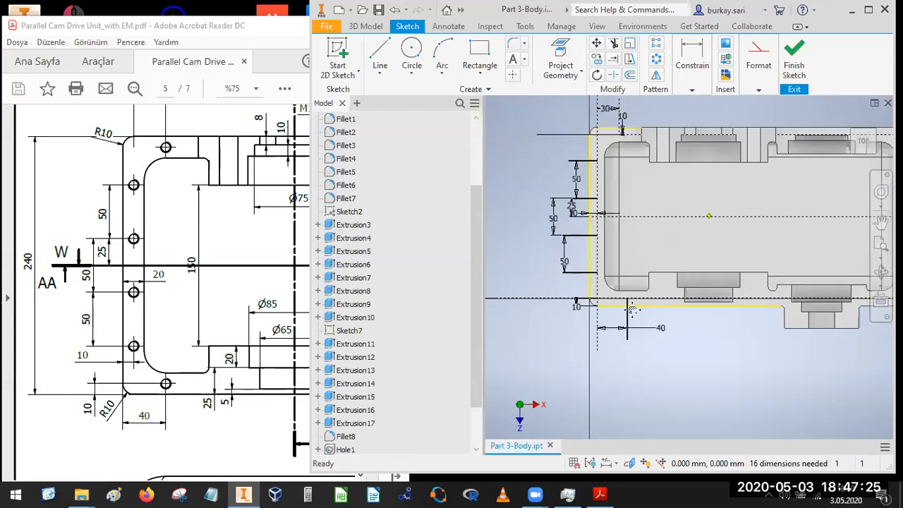
{"action": "middle_click_drag", "start_coordinate": [632, 308], "coordinate": [618, 373]}
{"action": "scroll", "coordinate": [613, 219], "scroll_direction": "up", "scroll_amount": 1}
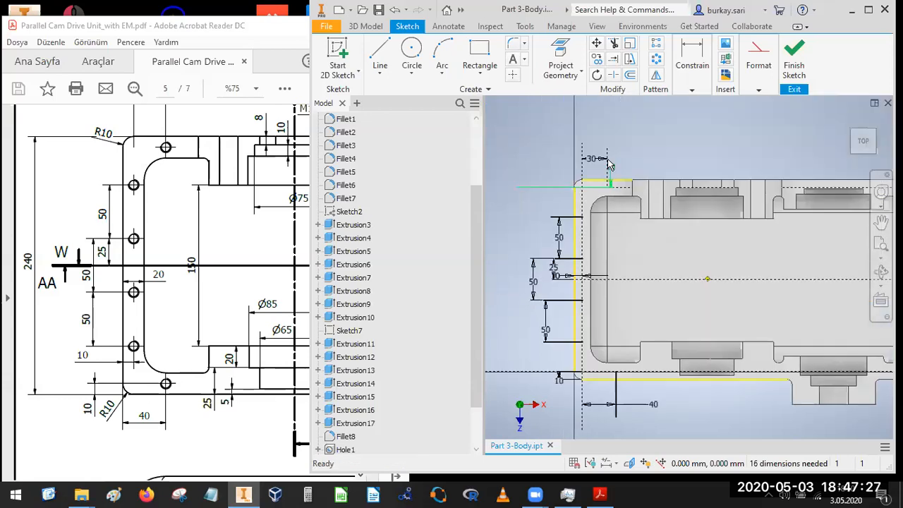
{"action": "scroll", "coordinate": [608, 158], "scroll_direction": "up", "scroll_amount": 3}
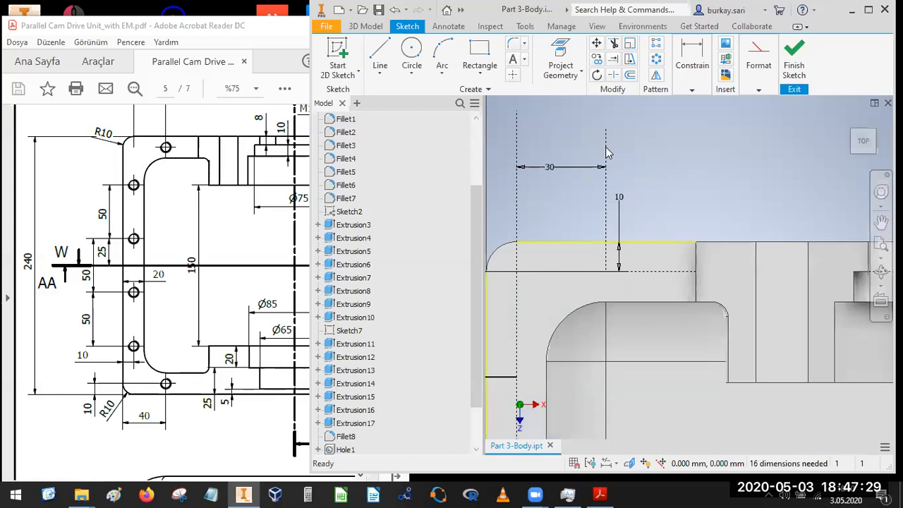
{"action": "left_click", "coordinate": [606, 152]}
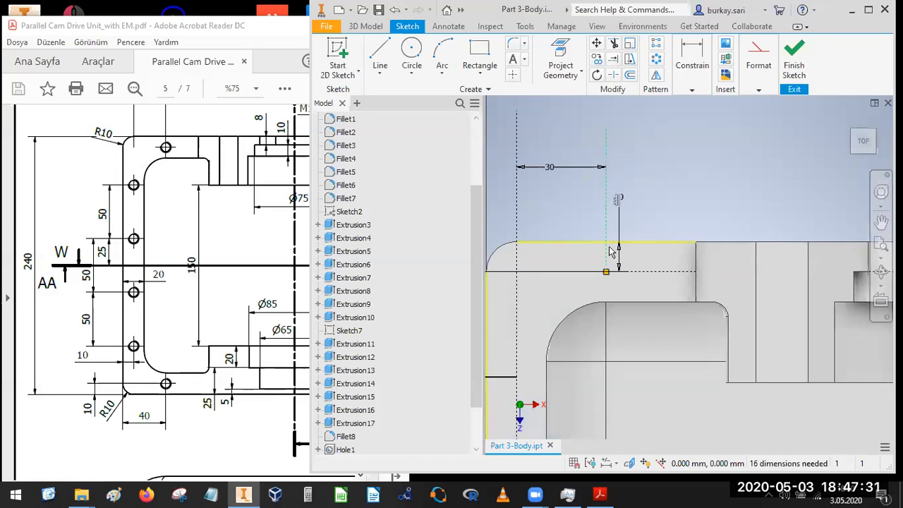
{"action": "scroll", "coordinate": [614, 227], "scroll_direction": "down", "scroll_amount": 3}
{"action": "middle_click_drag", "start_coordinate": [597, 313], "coordinate": [568, 269]}
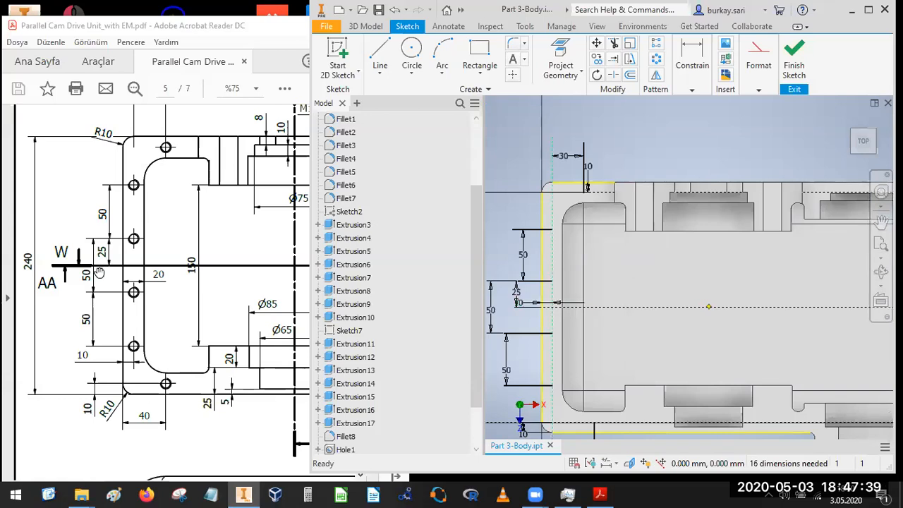
- Bring the right half of the body into view in the drawing and project the right wall's outer edge into the sketch
{"action": "left_click_drag", "start_coordinate": [241, 385], "coordinate": [130, 360]}
{"action": "mouse_move", "coordinate": [311, 212]}
{"action": "left_mouse_down"}
{"action": "mouse_move", "coordinate": [202, 291]}
{"action": "mouse_move", "coordinate": [137, 297]}
{"action": "left_mouse_up"}
{"action": "left_click", "coordinate": [666, 267]}
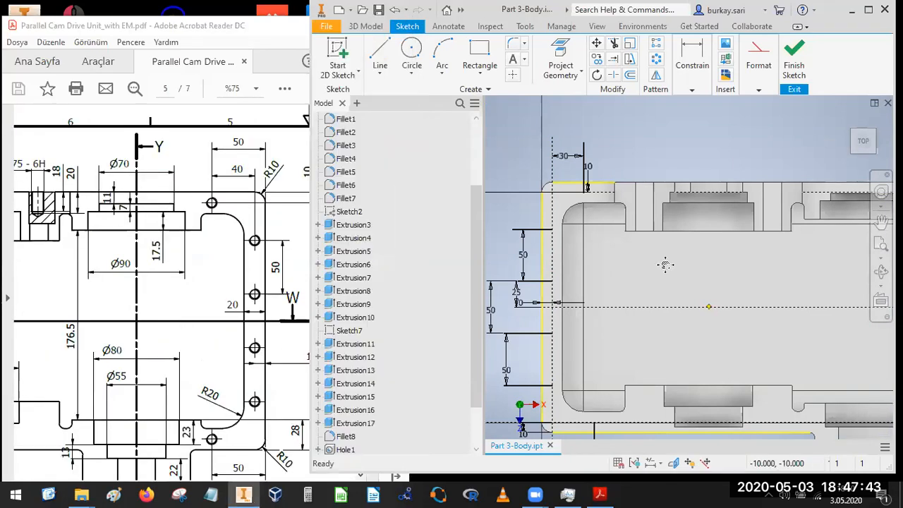
{"action": "scroll", "coordinate": [661, 266], "scroll_direction": "down", "scroll_amount": 3}
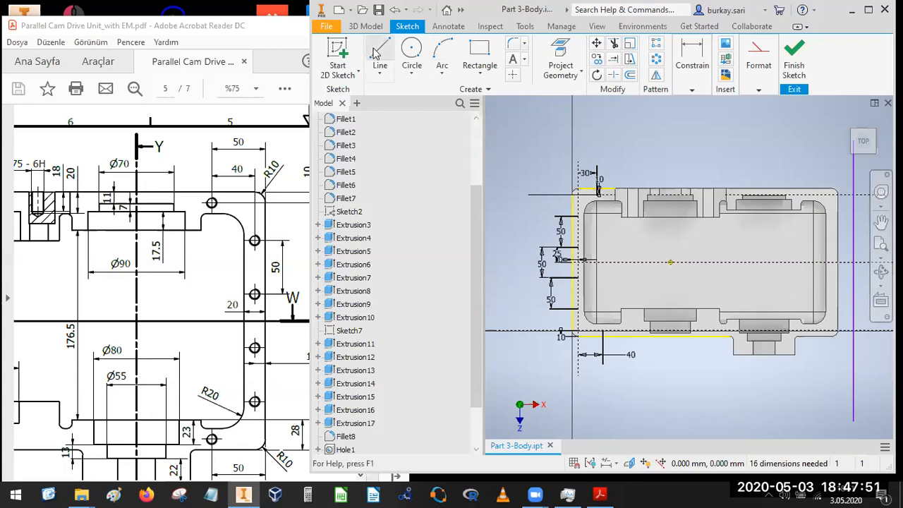
{"action": "key", "text": "l"}
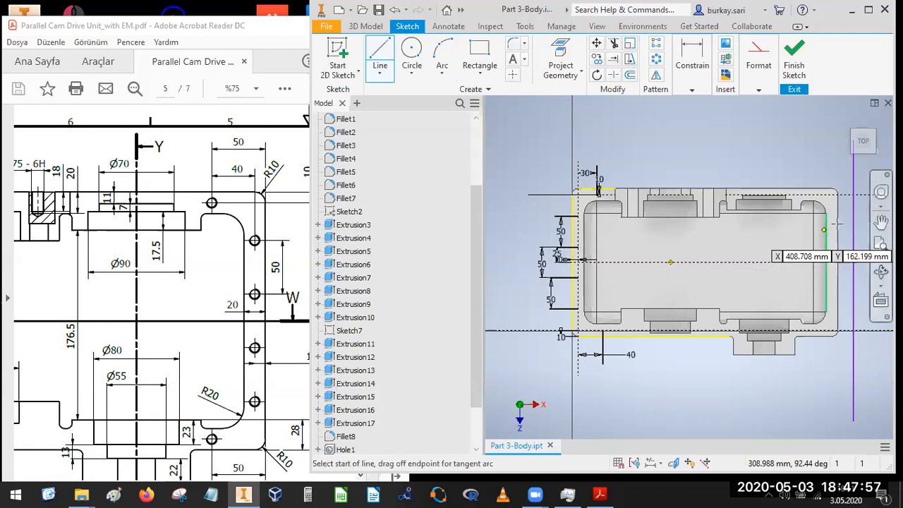
{"action": "middle_click_drag", "start_coordinate": [837, 224], "coordinate": [803, 207]}
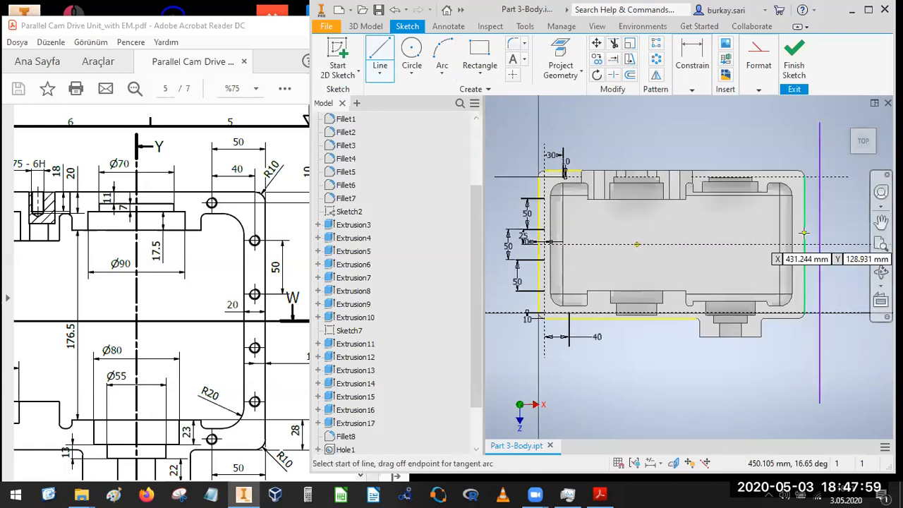
{"action": "left_click", "coordinate": [550, 59]}
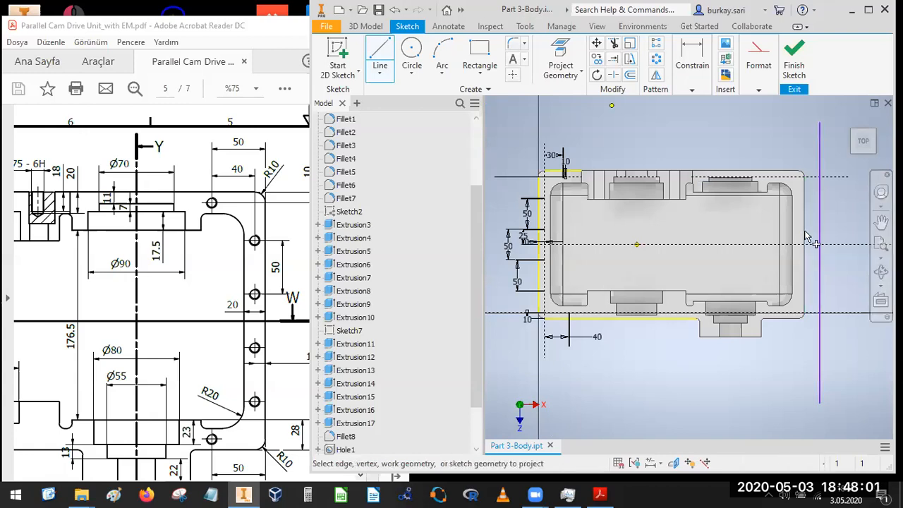
{"action": "left_click", "coordinate": [802, 222]}
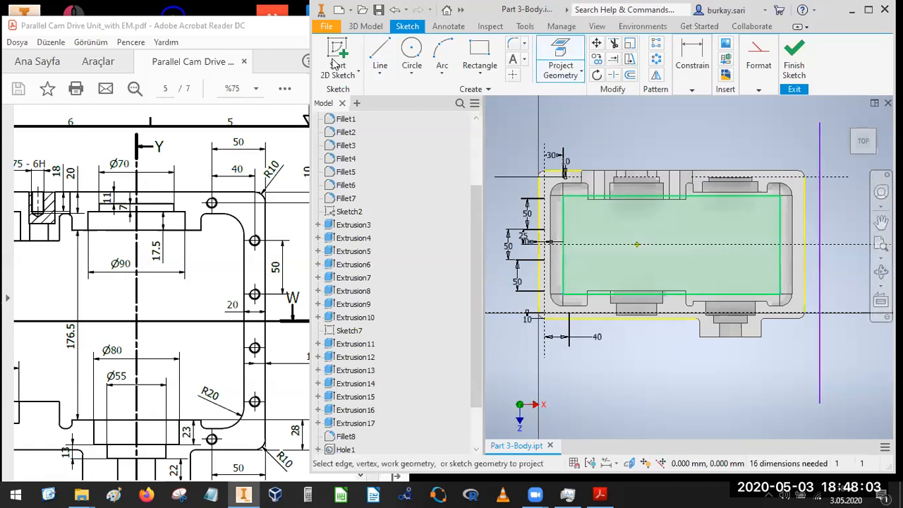
{"action": "key", "text": "Escape"}
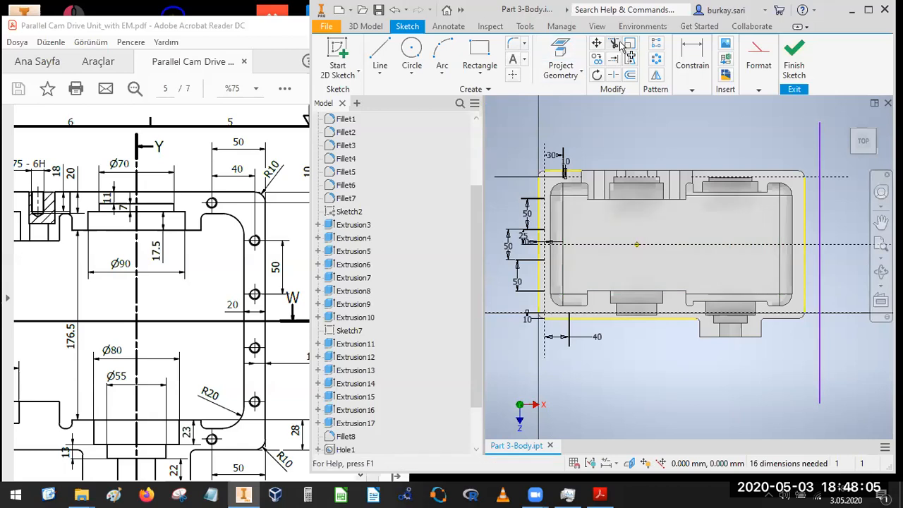
- Trim the ends of the horizontal centre construction line at the right wall's outer edge and at the left wall
{"action": "left_click", "coordinate": [617, 44]}
{"action": "left_click", "coordinate": [821, 245]}
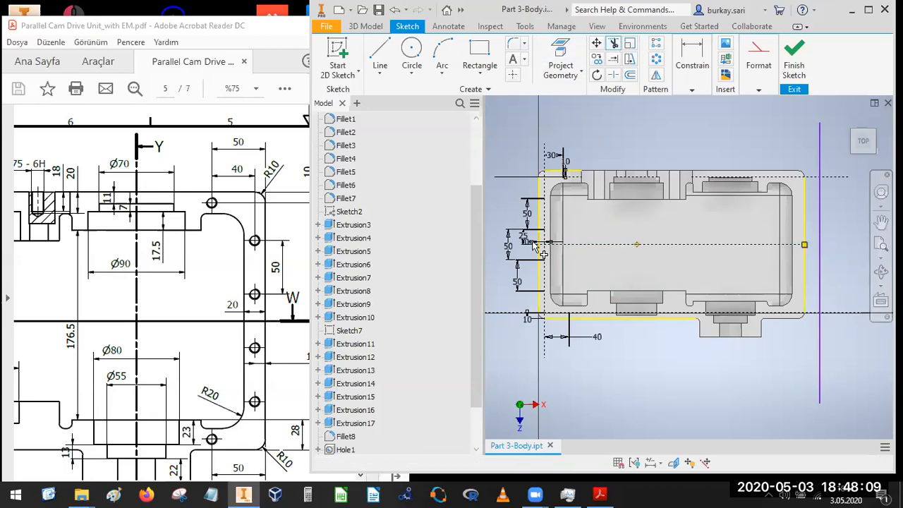
{"action": "scroll", "coordinate": [534, 244], "scroll_direction": "up", "scroll_amount": 5}
{"action": "left_click", "coordinate": [557, 242]}
{"action": "scroll", "coordinate": [654, 243], "scroll_direction": "down", "scroll_amount": 6}
{"action": "middle_click_drag", "start_coordinate": [654, 245], "coordinate": [591, 242]}
{"action": "middle_click_drag", "start_coordinate": [692, 139], "coordinate": [688, 139]}
{"action": "key", "text": "Escape"}
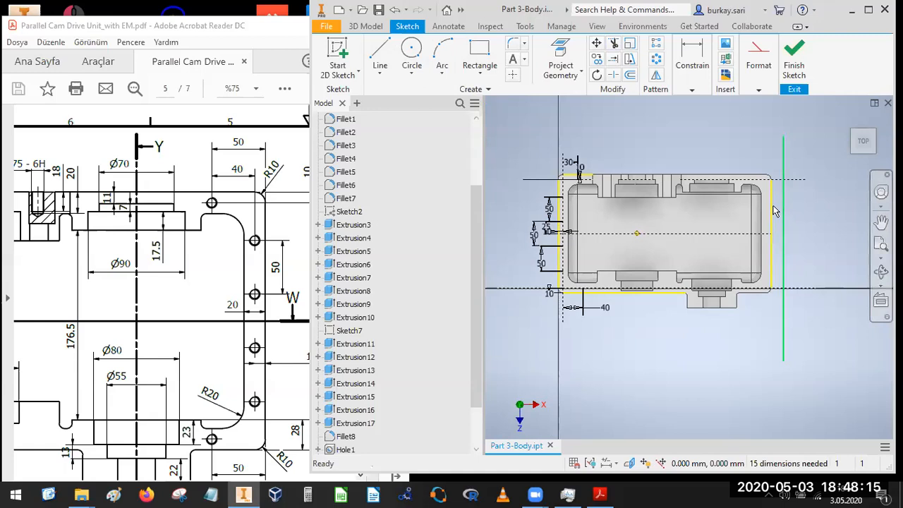
- Place the long vertical line on the right wall 10 mm from its outer edge and convert it to construction geometry
{"action": "left_click_drag", "start_coordinate": [771, 210], "coordinate": [770, 209]}
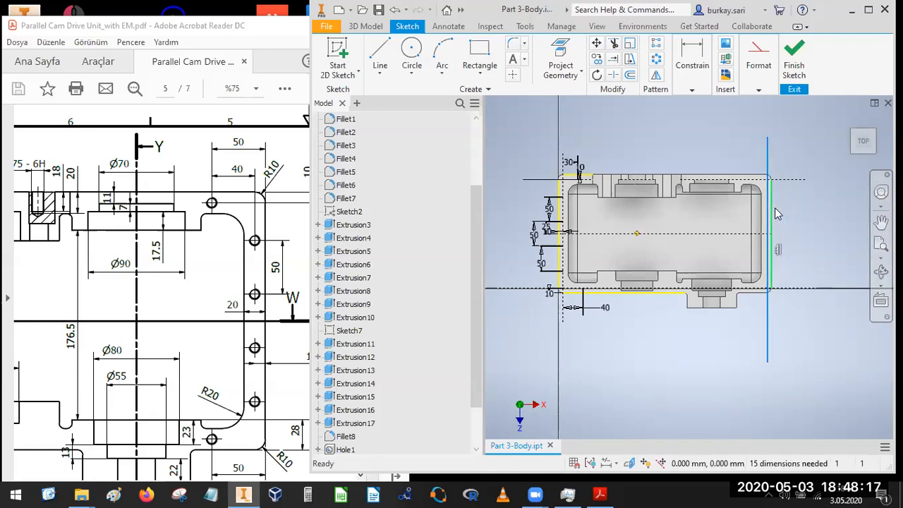
{"action": "scroll", "coordinate": [775, 207], "scroll_direction": "up", "scroll_amount": 3}
{"action": "left_click", "coordinate": [692, 90]}
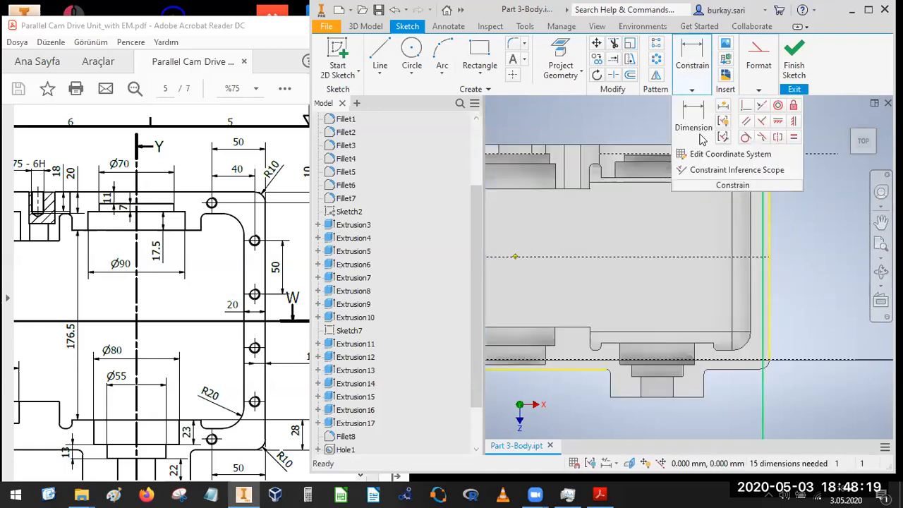
{"action": "left_click", "coordinate": [695, 118]}
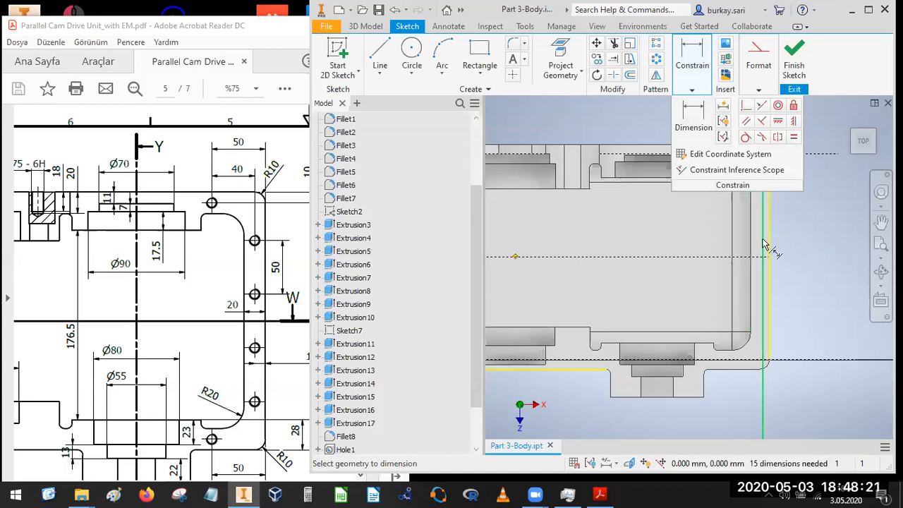
{"action": "left_click", "coordinate": [803, 217]}
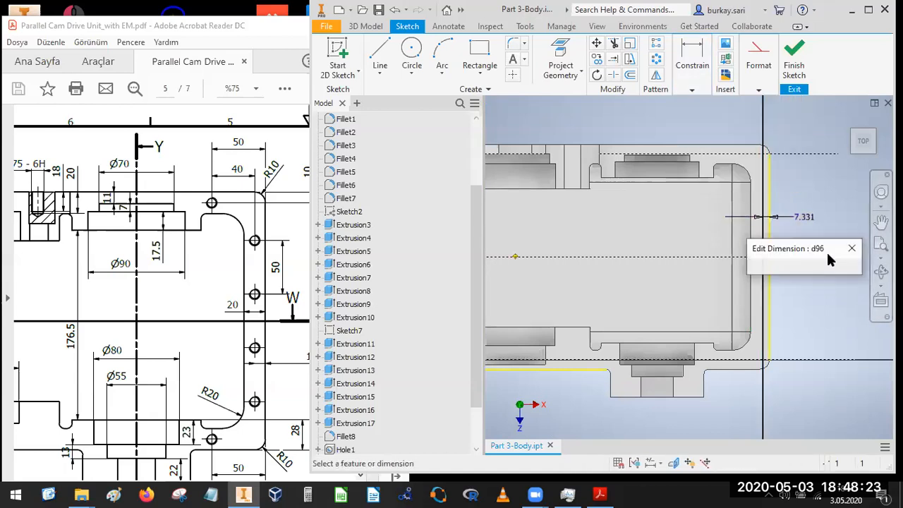
{"action": "type", "text": "10"}
{"action": "key", "text": "Return"}
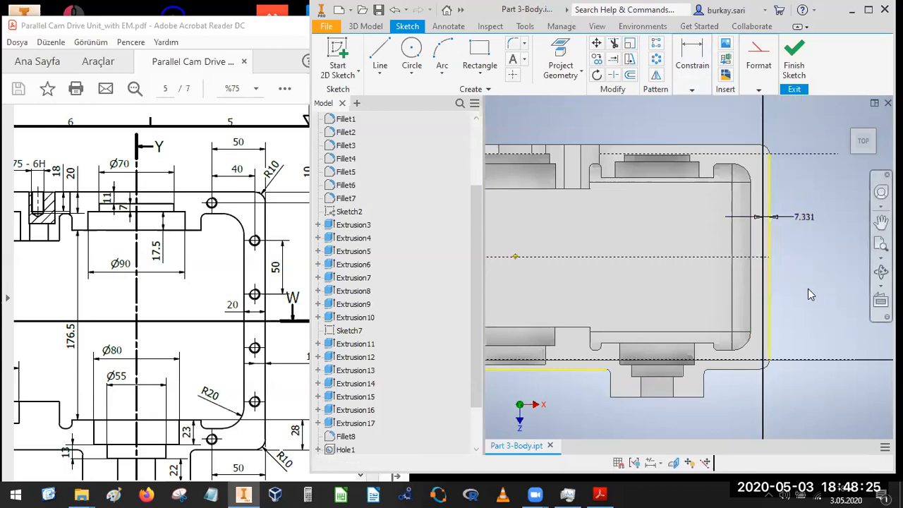
{"action": "key", "text": "Escape"}
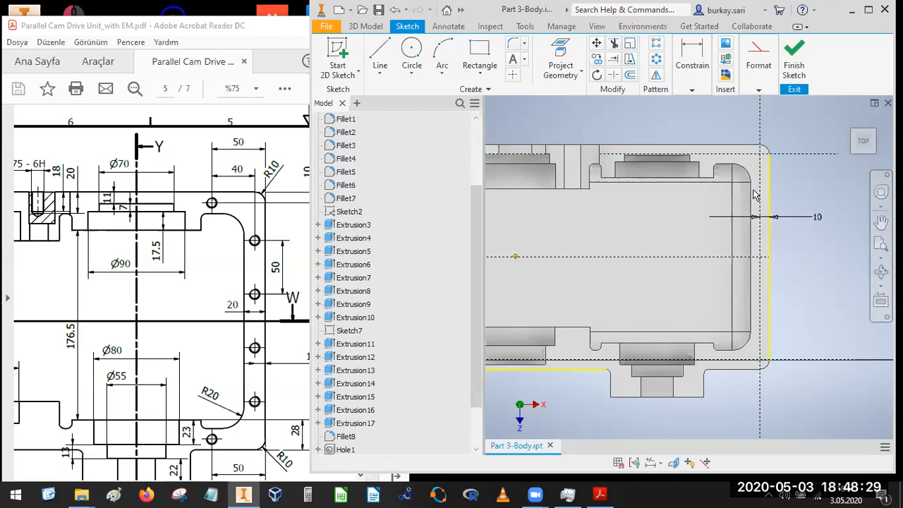
{"action": "scroll", "coordinate": [742, 185], "scroll_direction": "up", "scroll_amount": 5}
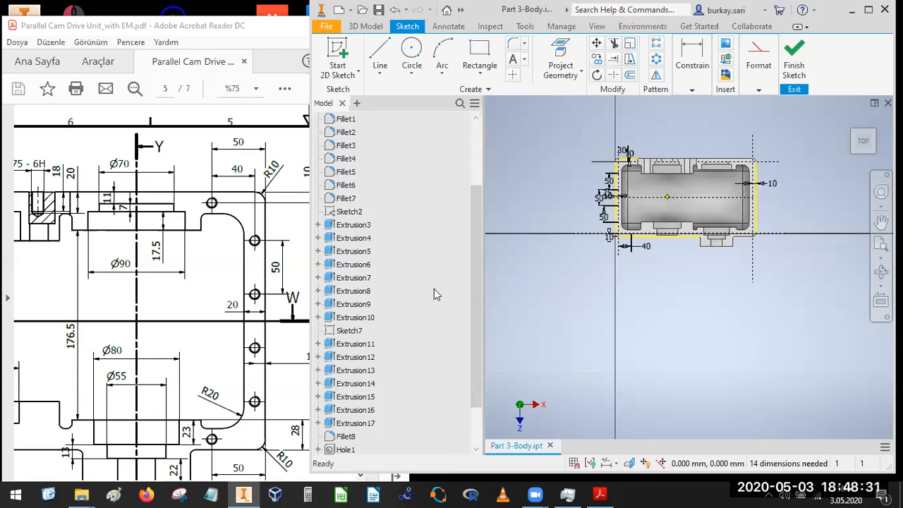
- Draw a short vertical line upward from the rear rim's horizontal construction line, near the body's right rear corner
{"action": "scroll", "coordinate": [749, 170], "scroll_direction": "down", "scroll_amount": 5}
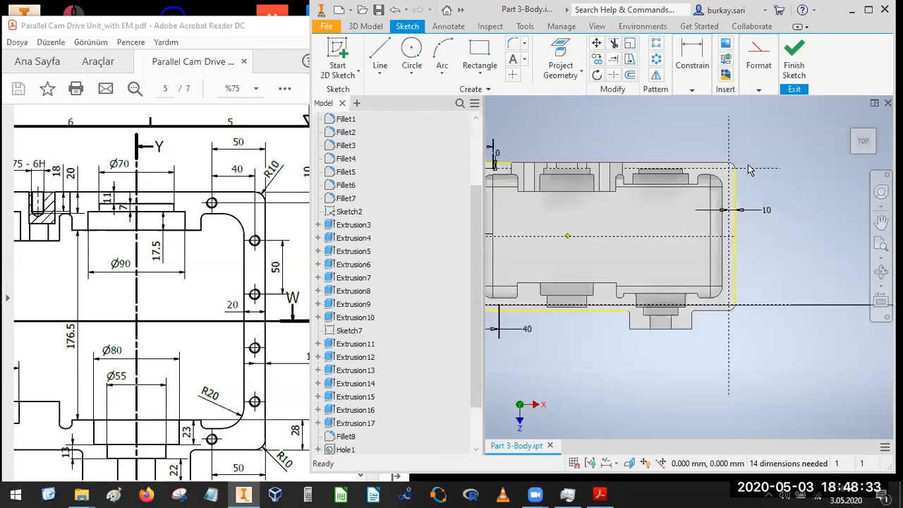
{"action": "scroll", "coordinate": [749, 169], "scroll_direction": "down", "scroll_amount": 5}
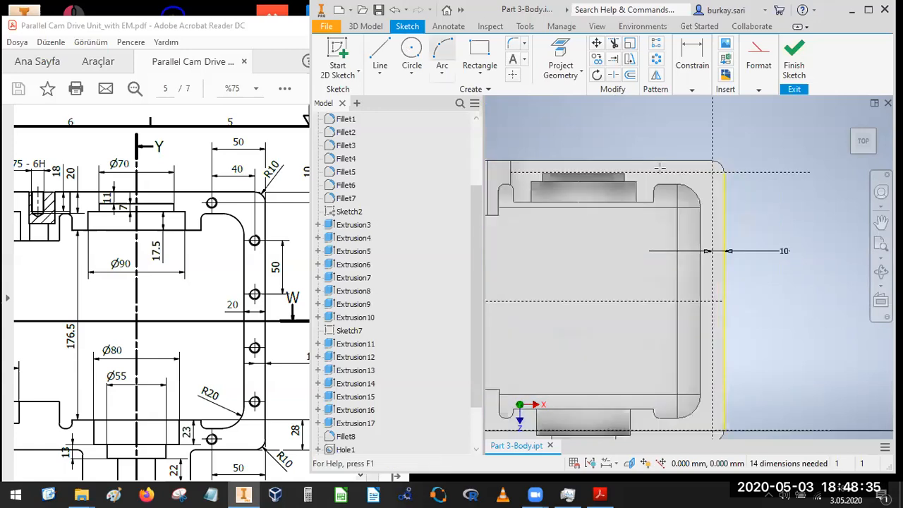
{"action": "key", "text": "l"}
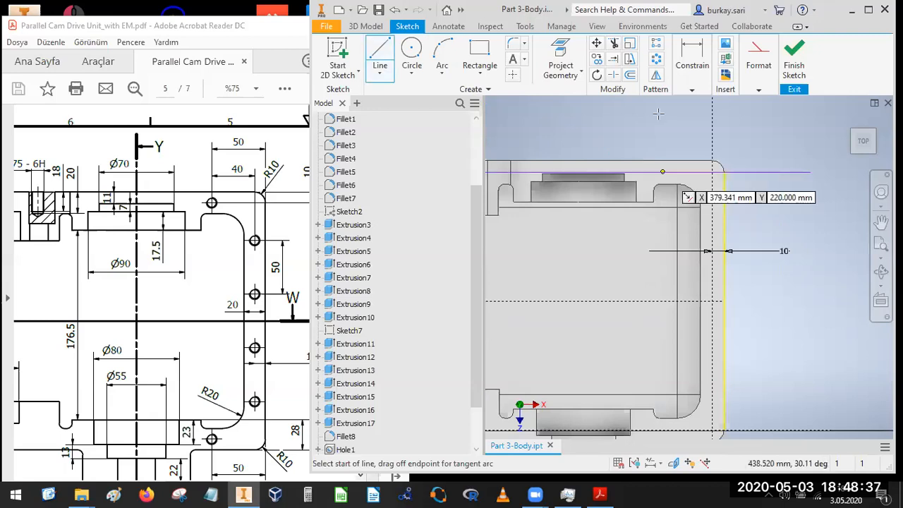
{"action": "left_click", "coordinate": [663, 172]}
{"action": "key", "text": "Return"}
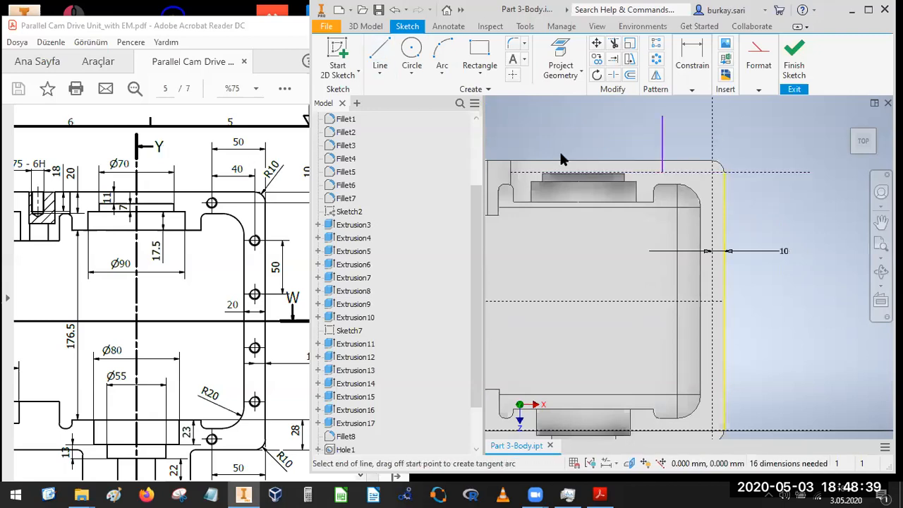
{"action": "key", "text": "Escape"}
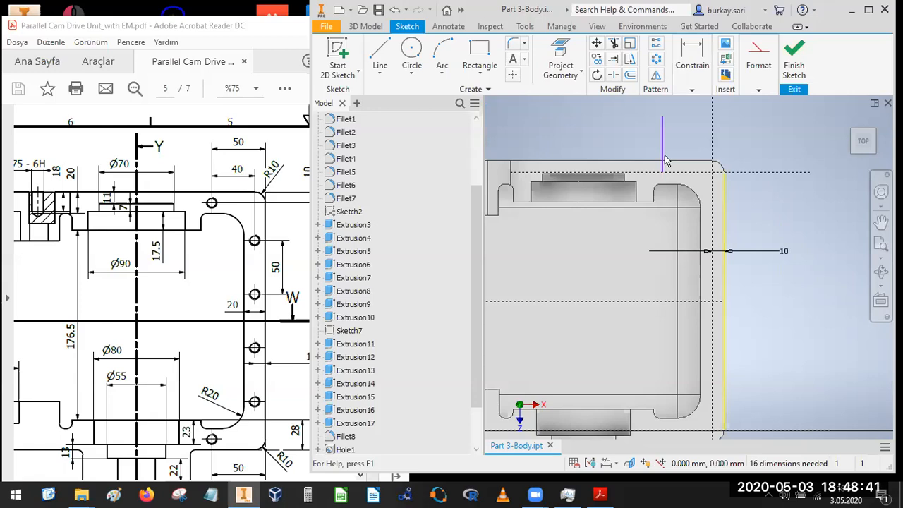
- Dimension the new short vertical line 50 mm from the right wall's outer edge
{"action": "key", "text": "d"}
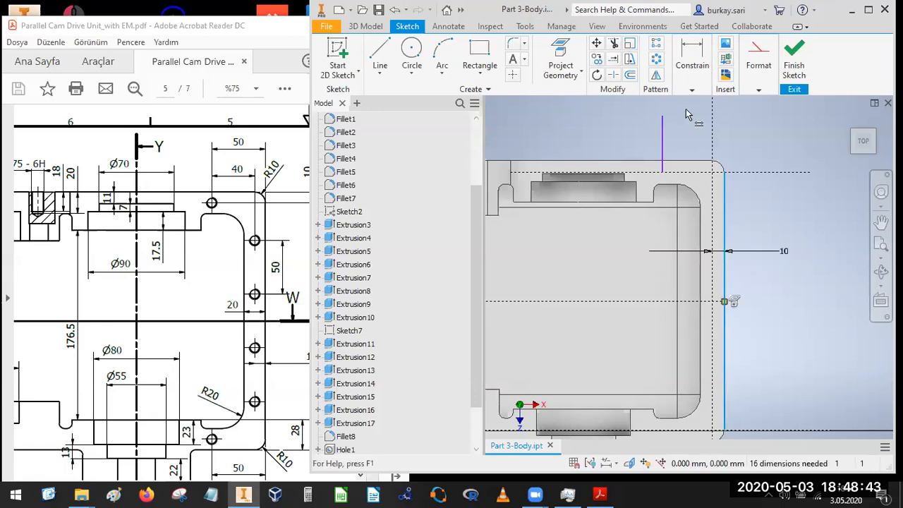
{"action": "left_click", "coordinate": [661, 144]}
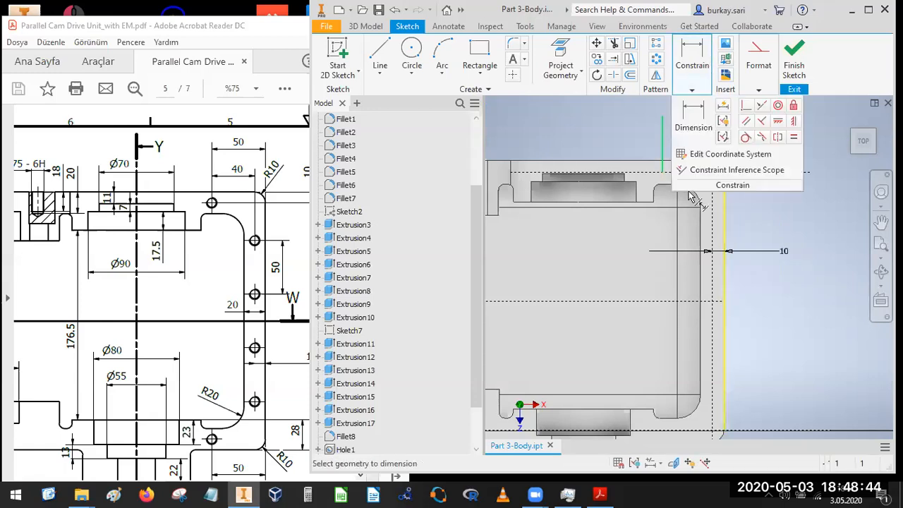
{"action": "left_click", "coordinate": [723, 230]}
{"action": "left_click", "coordinate": [732, 139]}
{"action": "type", "text": "5"}
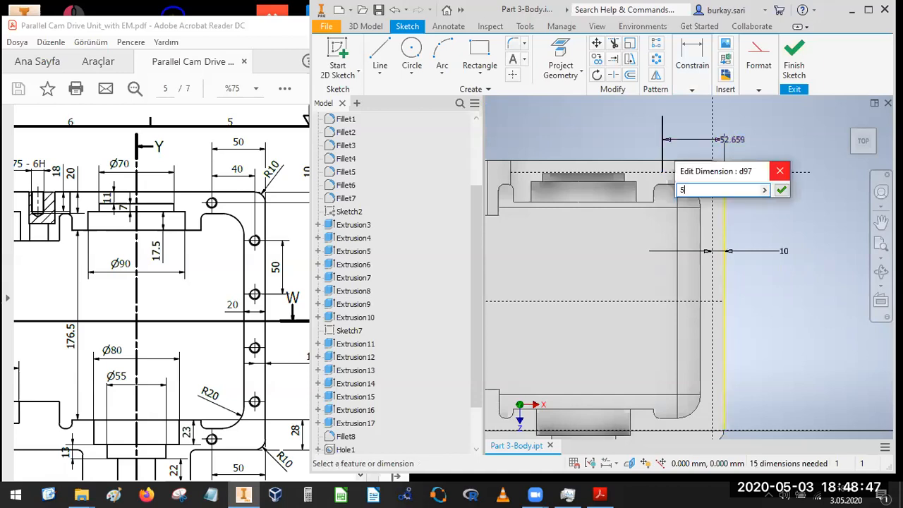
{"action": "type", "text": "0"}
{"action": "key", "text": "Return"}
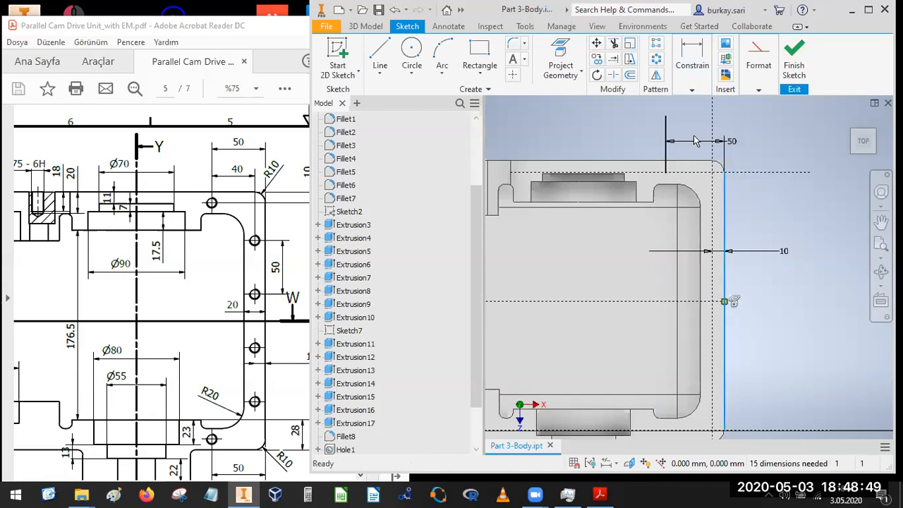
- Mirror the short vertical line at the right rear corner about the horizontal centre construction line onto the front rim
{"action": "left_click_drag", "start_coordinate": [694, 140], "coordinate": [734, 216]}
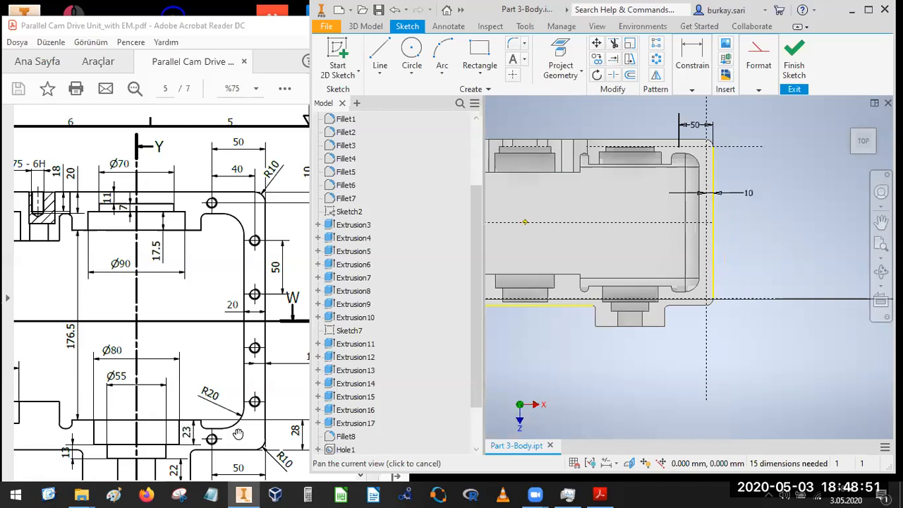
{"action": "left_click", "coordinate": [237, 433]}
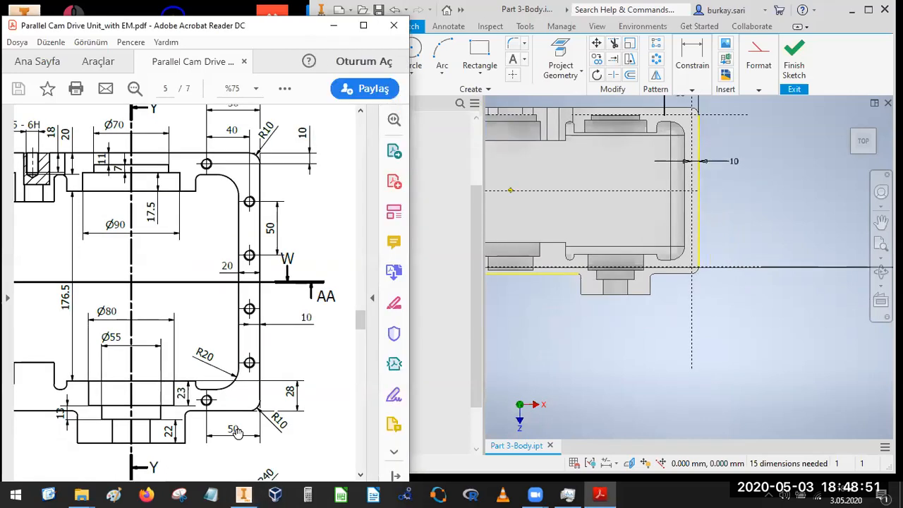
{"action": "left_click", "coordinate": [707, 191]}
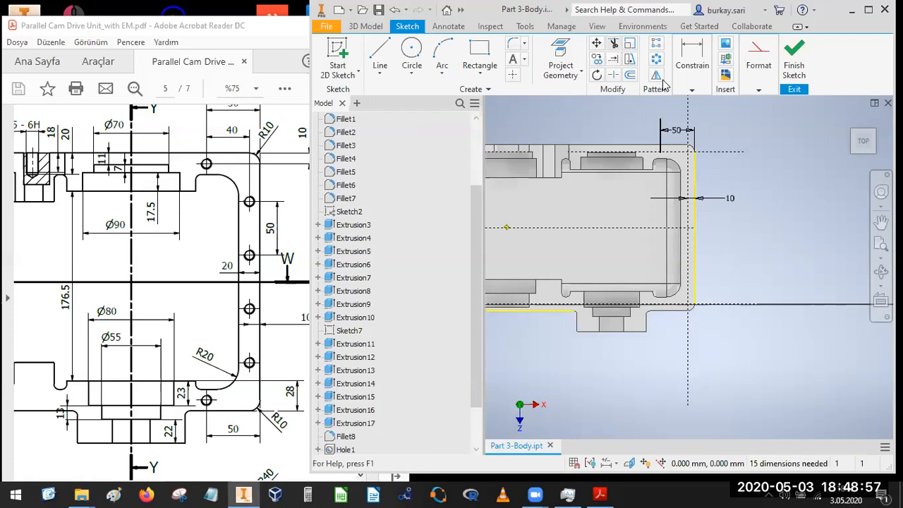
{"action": "left_click", "coordinate": [393, 126]}
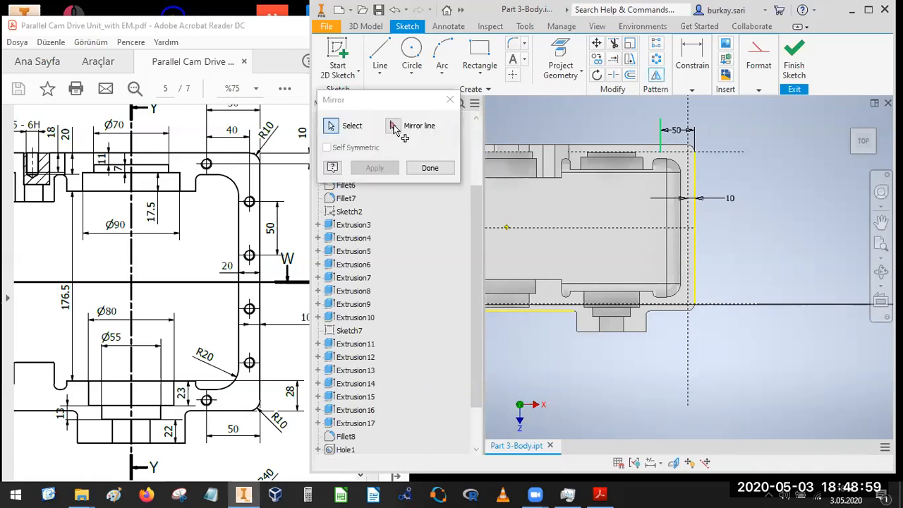
{"action": "left_click", "coordinate": [554, 228]}
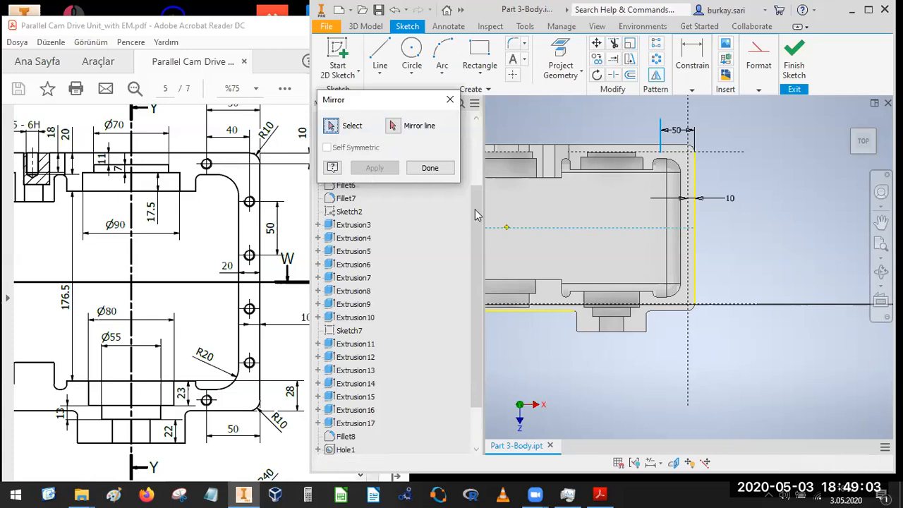
{"action": "key", "text": "Escape"}
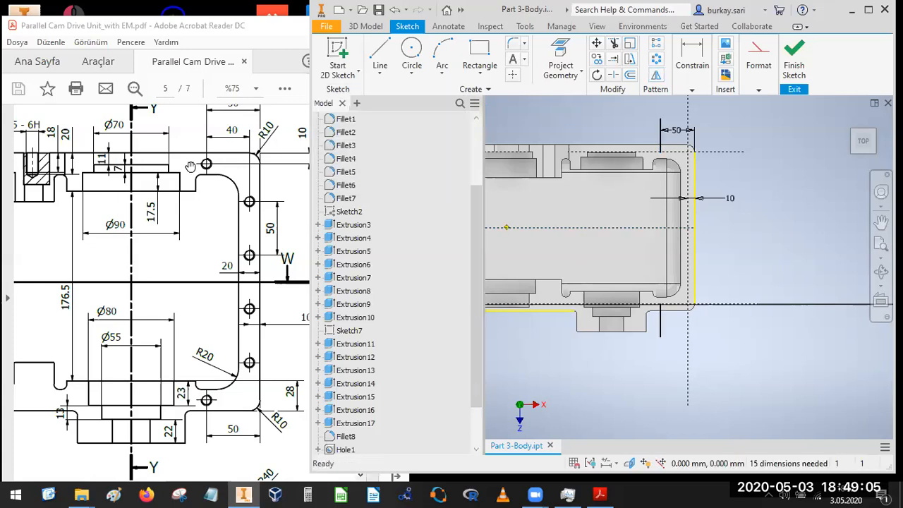
- Draw three horizontal lines, each about 450 mm long, from the ends of the rear three left-wall reference lines past the right wall
{"action": "middle_click_drag", "start_coordinate": [506, 205], "coordinate": [609, 219]}
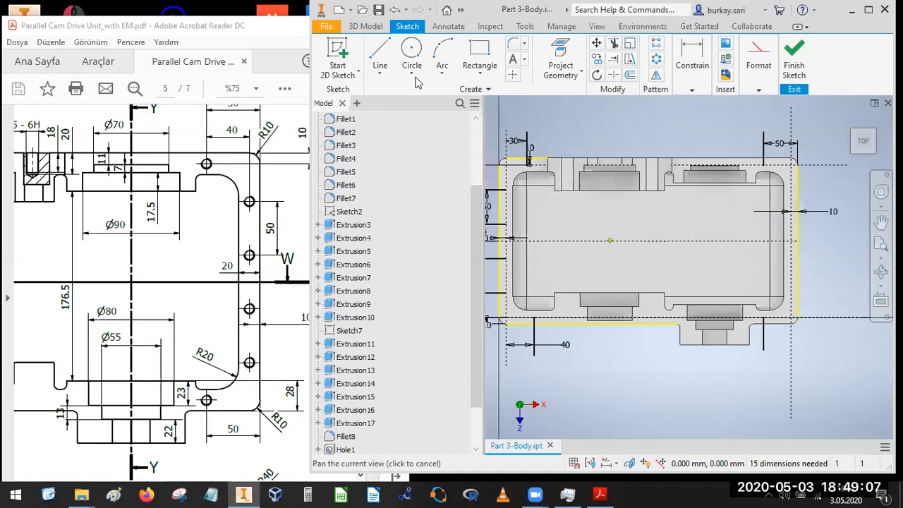
{"action": "left_click", "coordinate": [381, 65]}
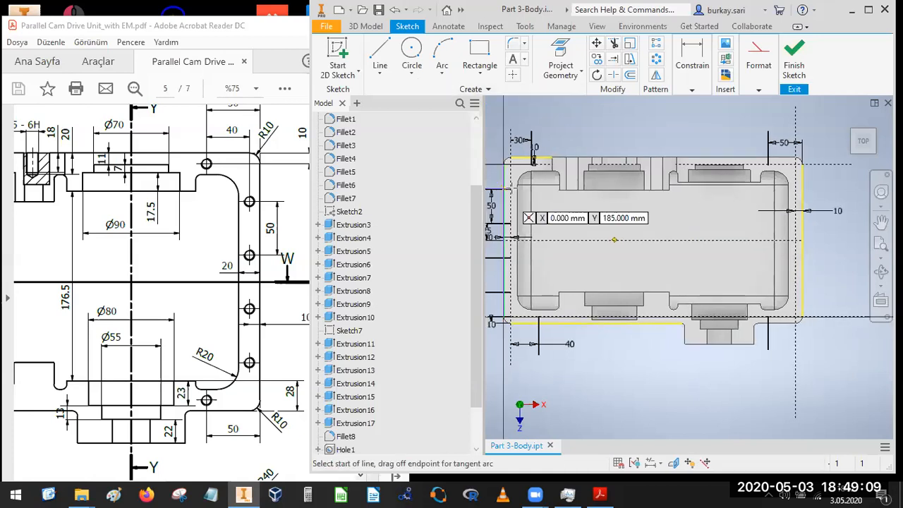
{"action": "left_click", "coordinate": [385, 62]}
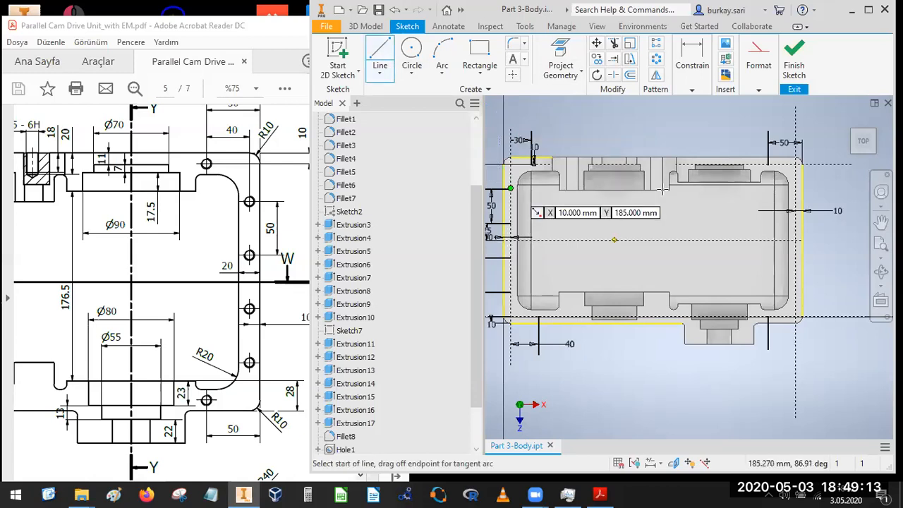
{"action": "left_click", "coordinate": [510, 188]}
{"action": "left_click", "coordinate": [821, 187]}
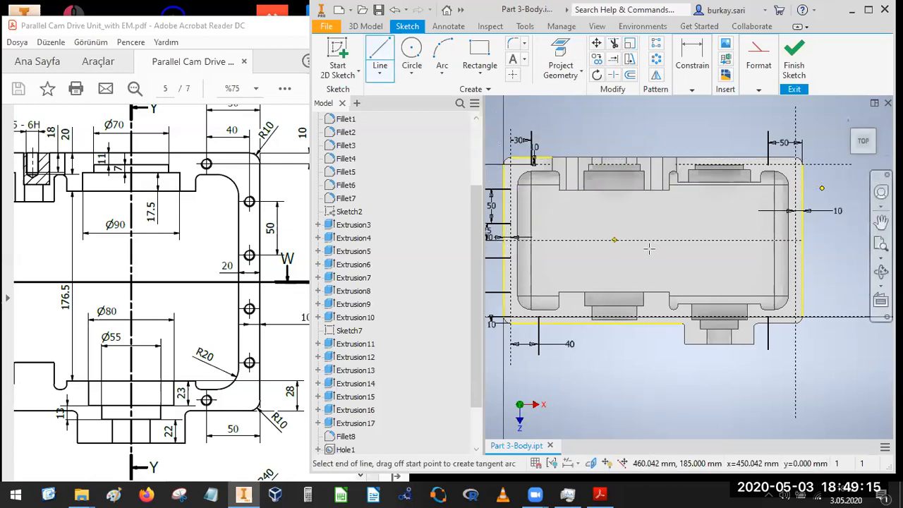
{"action": "left_click", "coordinate": [379, 56]}
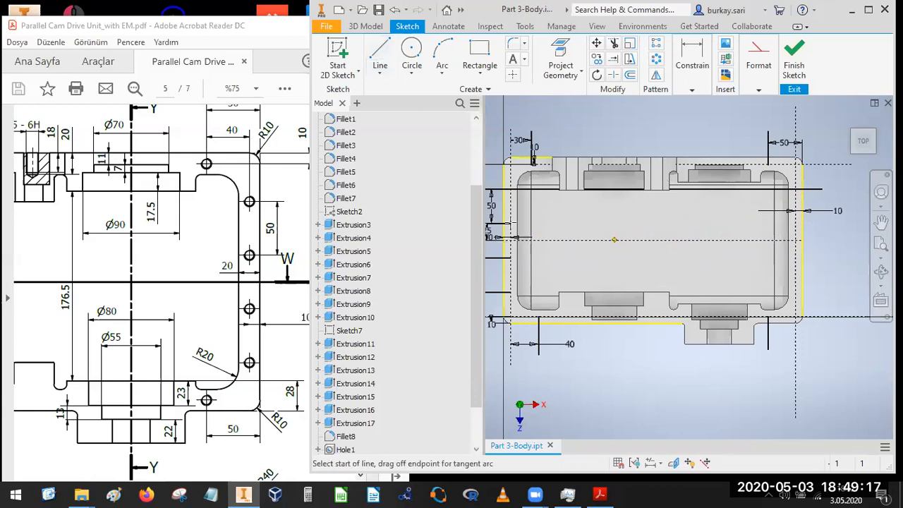
{"action": "left_click", "coordinate": [510, 223]}
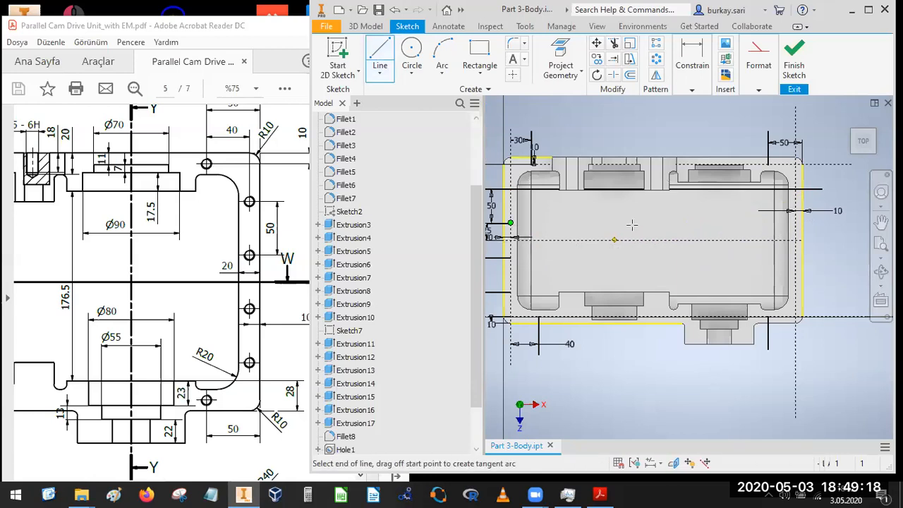
{"action": "left_click", "coordinate": [834, 224]}
{"action": "left_click", "coordinate": [390, 73]}
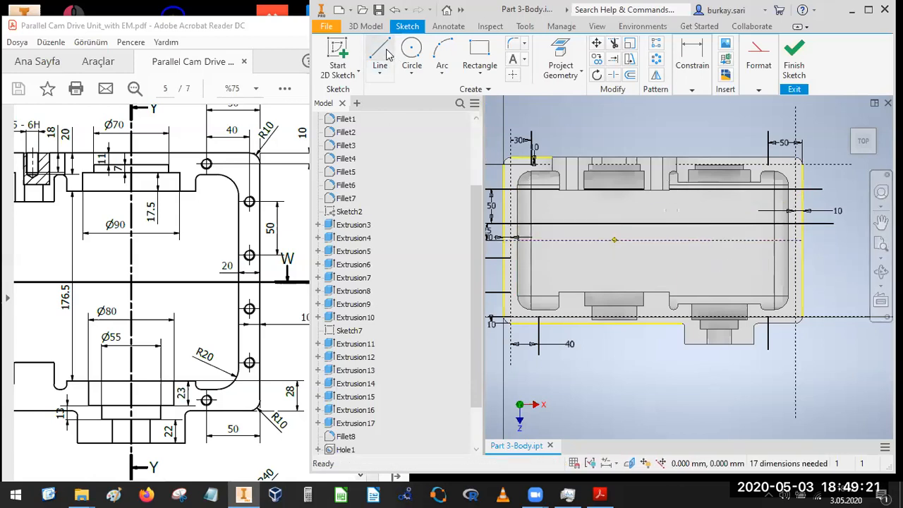
{"action": "key", "text": "Return"}
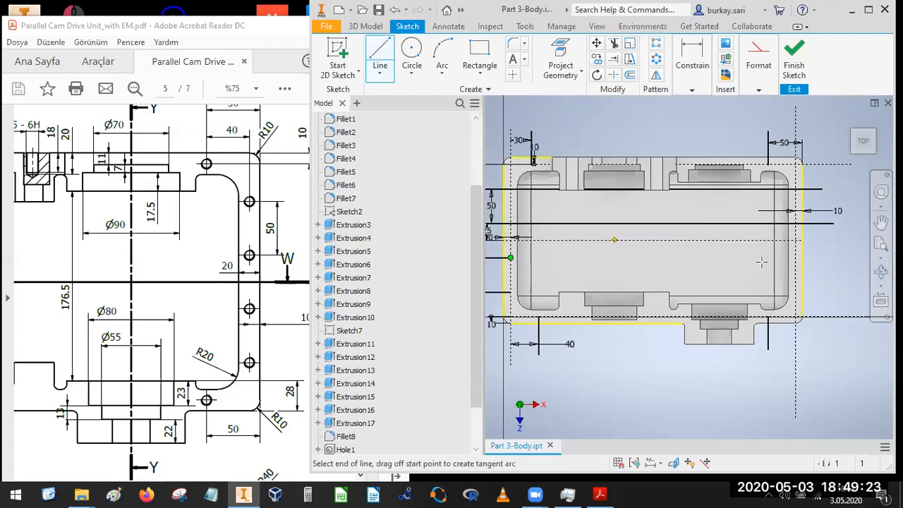
{"action": "key", "text": "Return"}
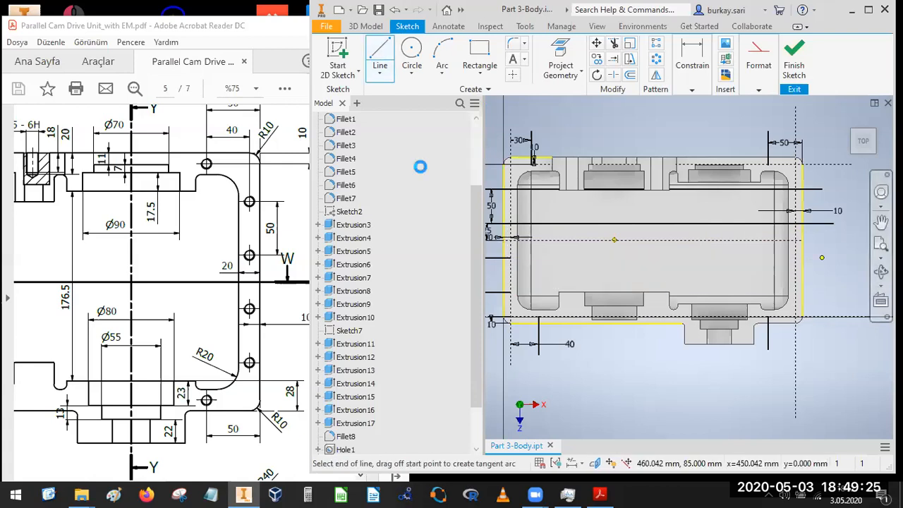
{"action": "left_click", "coordinate": [375, 50]}
{"action": "key", "text": "Escape"}
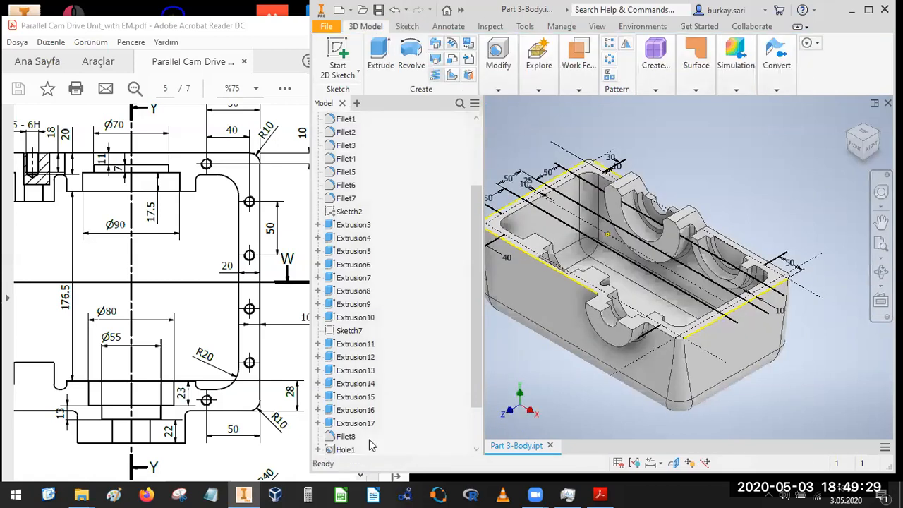
- Reopen Sketch16 and draw a fourth horizontal line from the frontmost short reference line on the left wall past the right wall
{"action": "scroll", "coordinate": [347, 431], "scroll_direction": "down", "scroll_amount": 2}
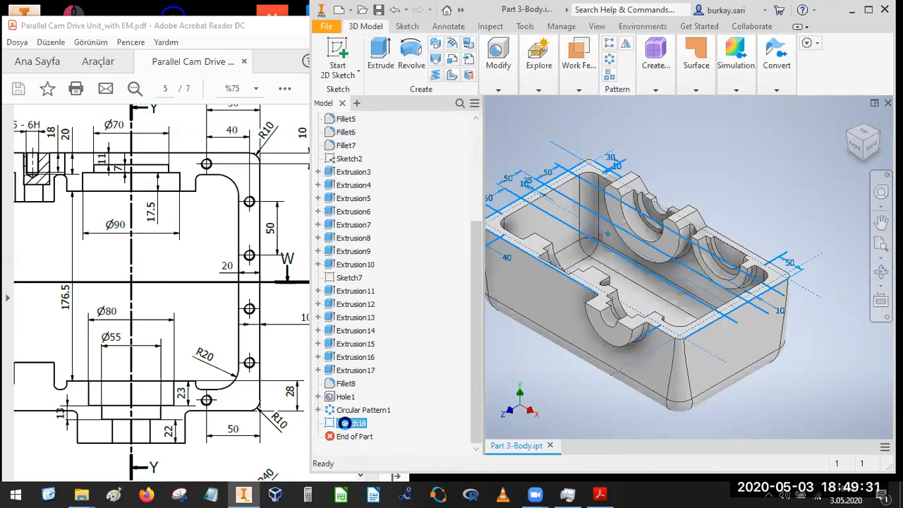
{"action": "left_click", "coordinate": [351, 423]}
{"action": "double_click", "coordinate": [352, 423]}
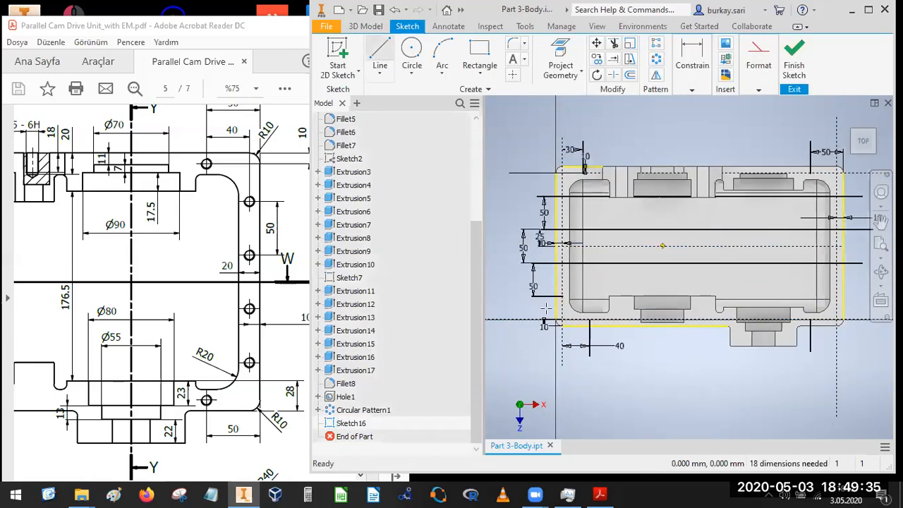
{"action": "key", "text": "l"}
{"action": "key", "text": "Return"}
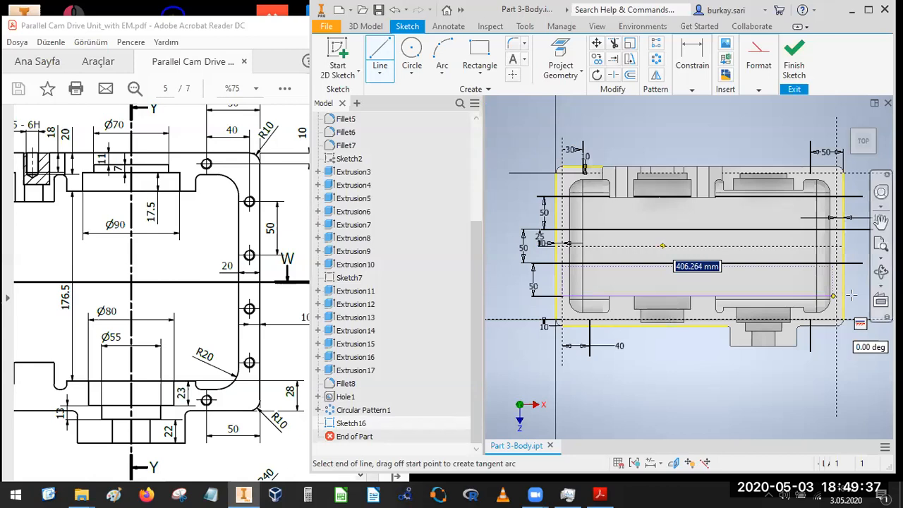
{"action": "key", "text": "F2"}
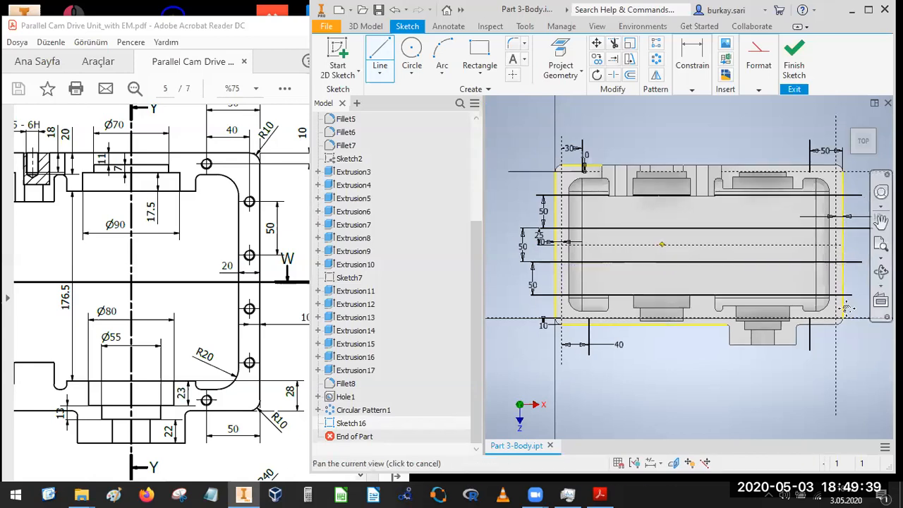
- Trim the right ends of the four long horizontal lines back to the vertical construction line on the right wall
{"action": "left_click_drag", "start_coordinate": [842, 197], "coordinate": [750, 190]}
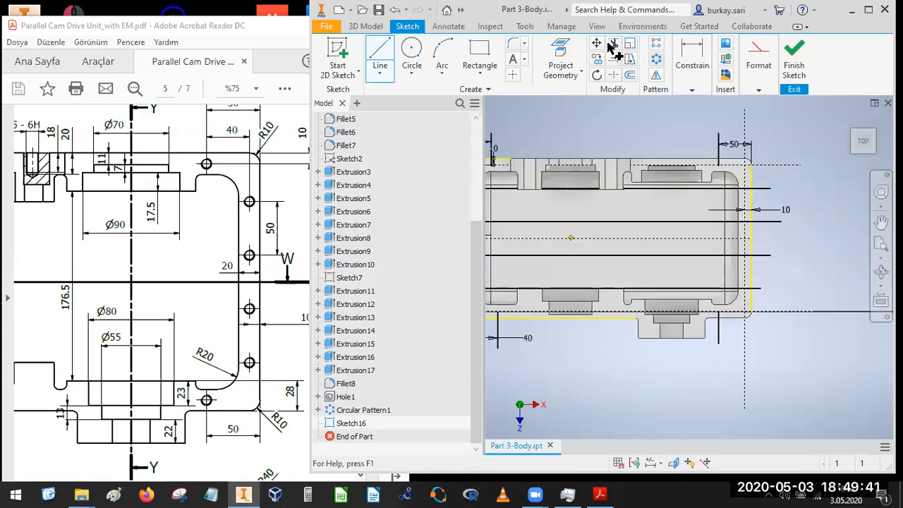
{"action": "key", "text": "x"}
{"action": "scroll", "coordinate": [797, 200], "scroll_direction": "down", "scroll_amount": 3}
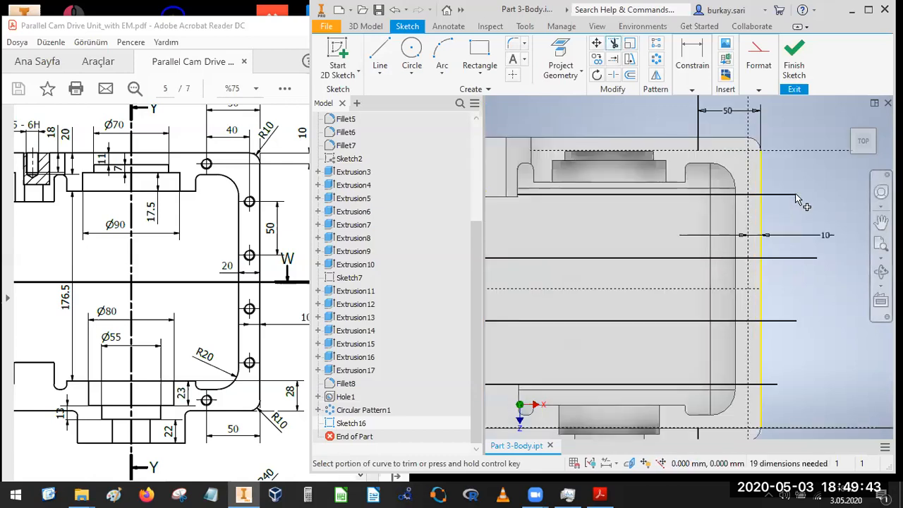
{"action": "left_click", "coordinate": [797, 196]}
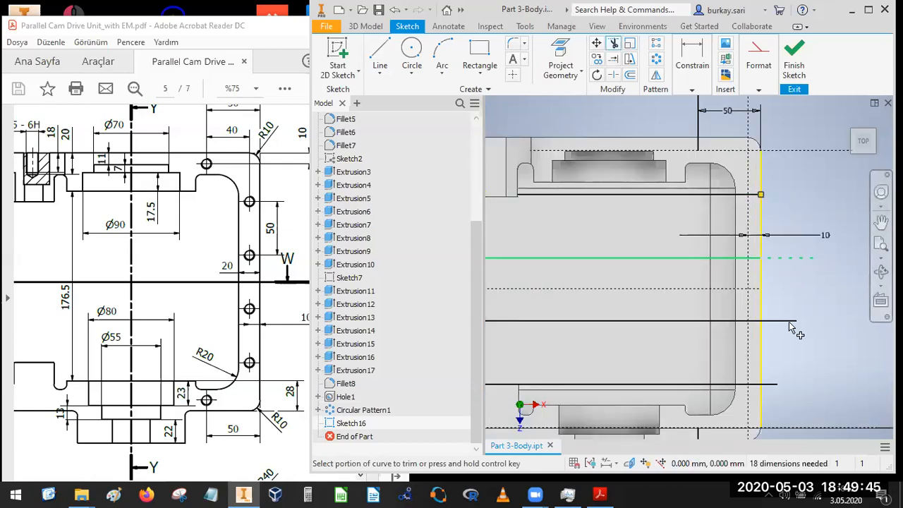
{"action": "left_click", "coordinate": [773, 387]}
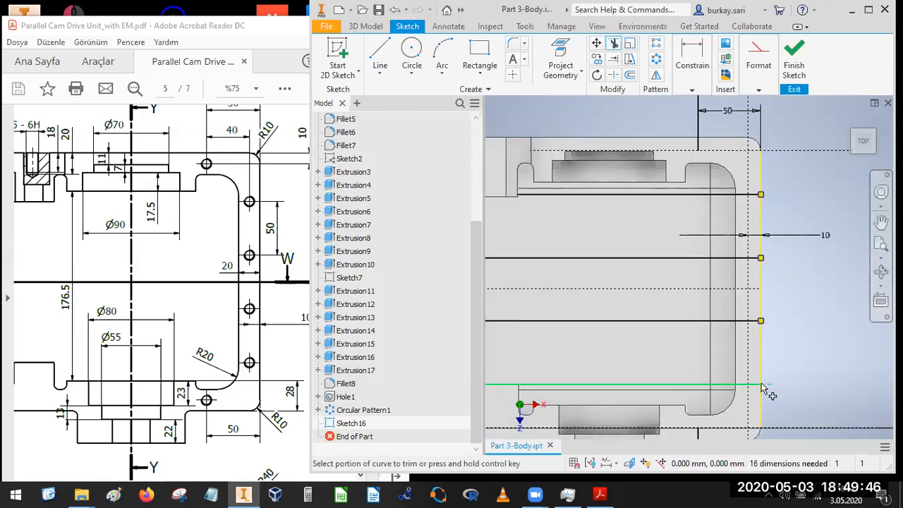
{"action": "left_click", "coordinate": [753, 321]}
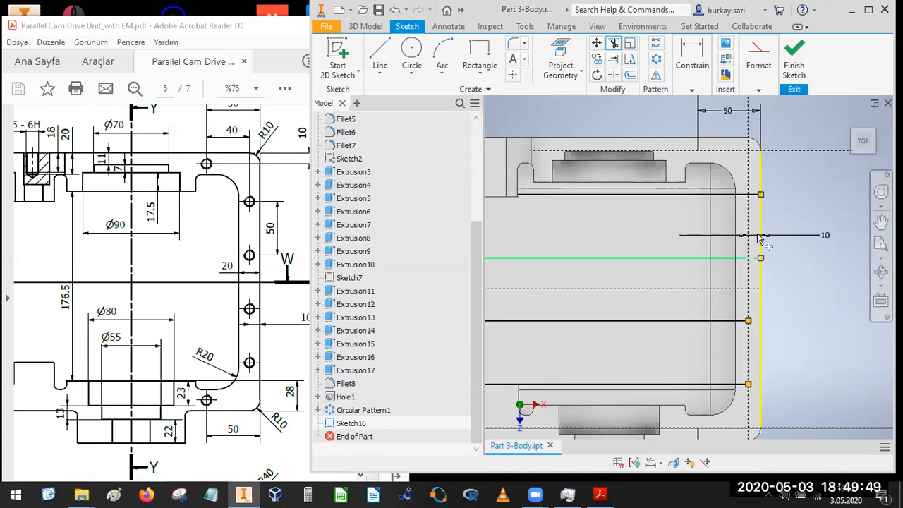
{"action": "left_click", "coordinate": [759, 196]}
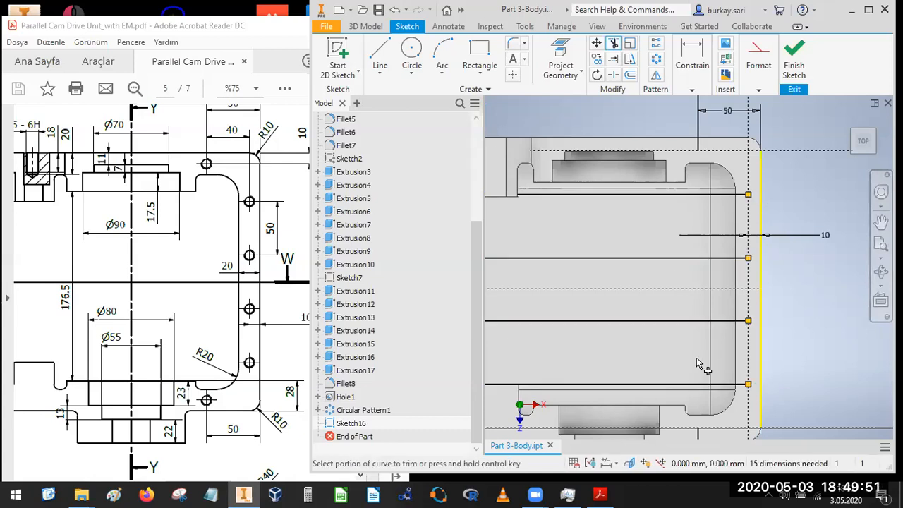
- Finish the sketch holding the hole reference lines on the body's top rim
{"action": "middle_click_drag", "start_coordinate": [697, 358], "coordinate": [652, 157]}
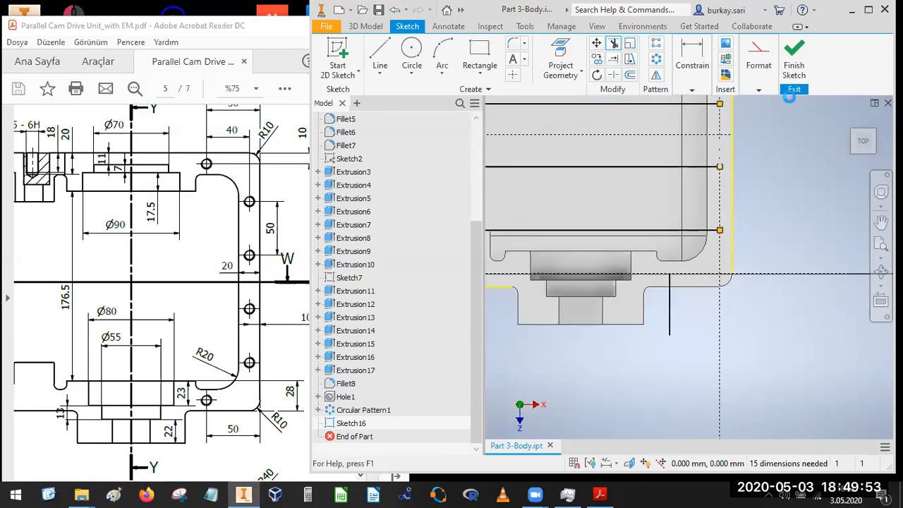
{"action": "left_click", "coordinate": [788, 96]}
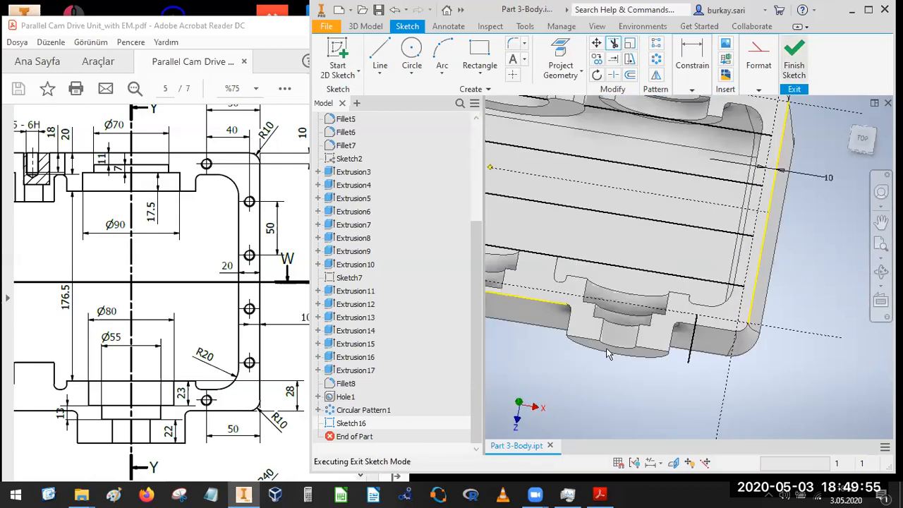
{"action": "scroll", "coordinate": [767, 256], "scroll_direction": "down", "scroll_amount": 5}
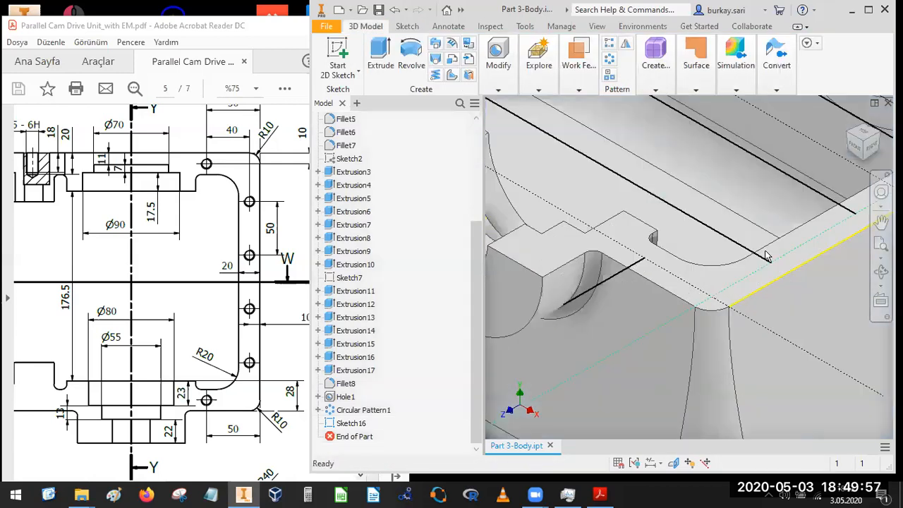
{"action": "scroll", "coordinate": [746, 258], "scroll_direction": "down", "scroll_amount": 3}
- Check the rim hole callout in the PDF drawing, and start a tapped Hole in the body with size 10, designation M10x1.5, class 6H
{"action": "left_click_drag", "start_coordinate": [161, 299], "coordinate": [244, 273]}
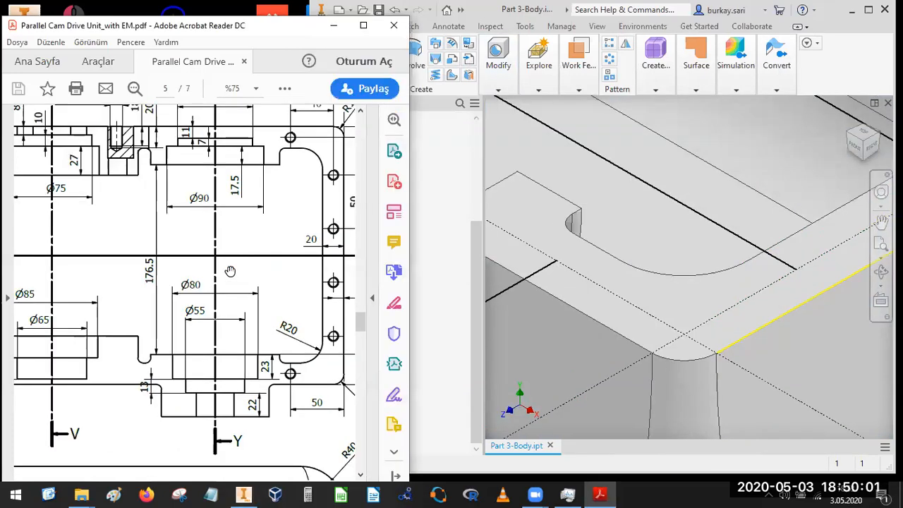
{"action": "scroll", "coordinate": [212, 384], "scroll_direction": "down", "scroll_amount": 5}
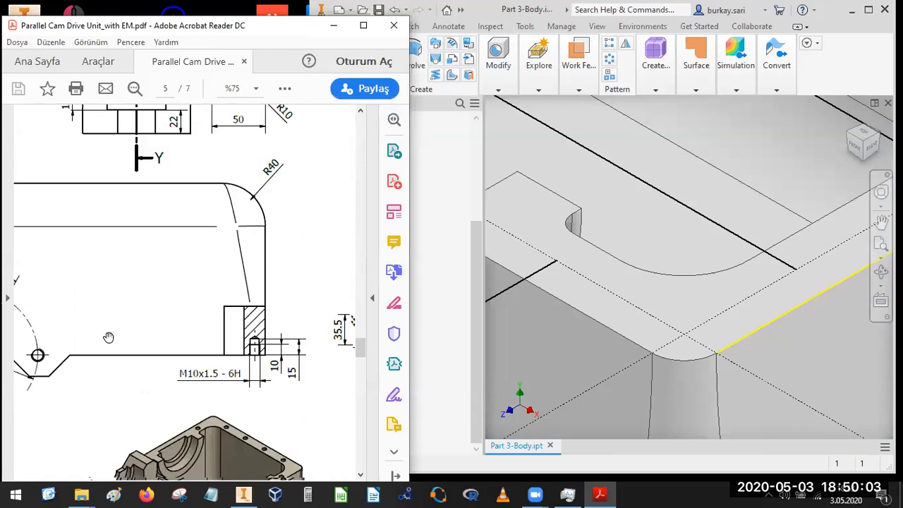
{"action": "scroll", "coordinate": [183, 376], "scroll_direction": "up", "scroll_amount": 2, "text": "ctrl"}
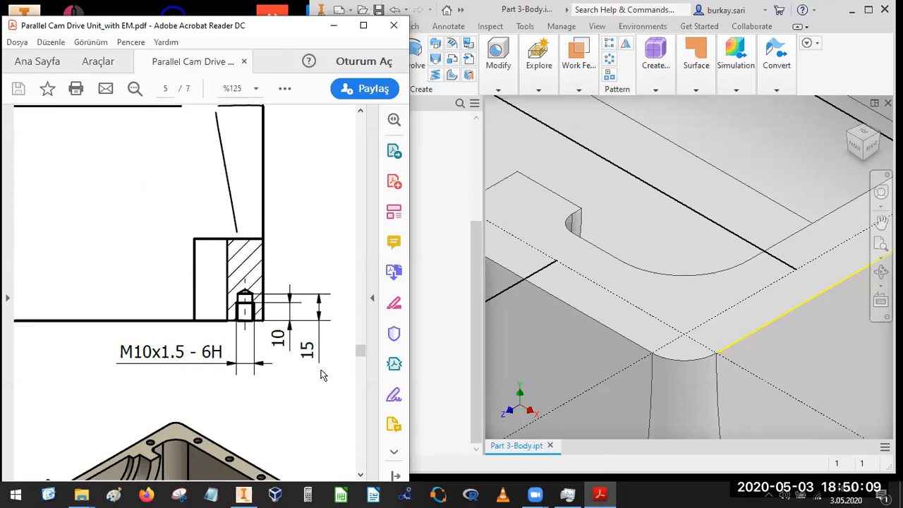
{"action": "scroll", "coordinate": [675, 273], "scroll_direction": "down", "scroll_amount": 3}
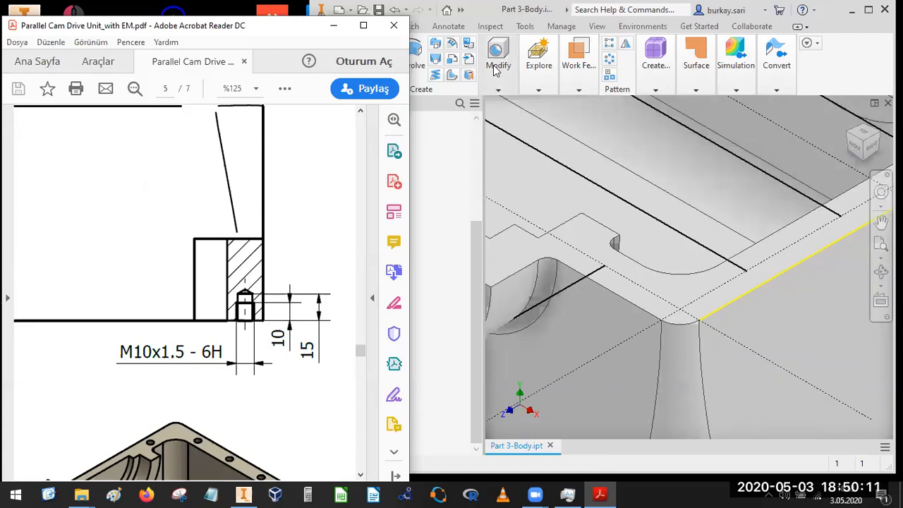
{"action": "left_click", "coordinate": [492, 127]}
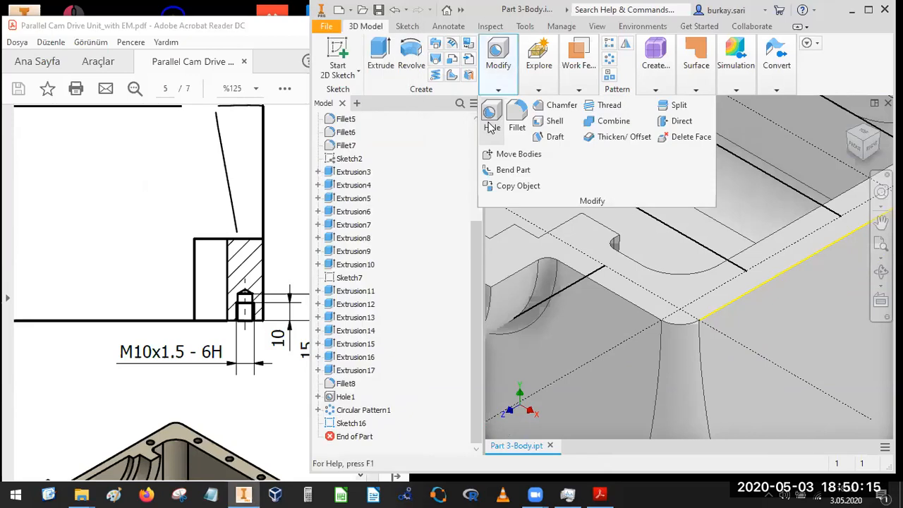
{"action": "left_click", "coordinate": [492, 127]}
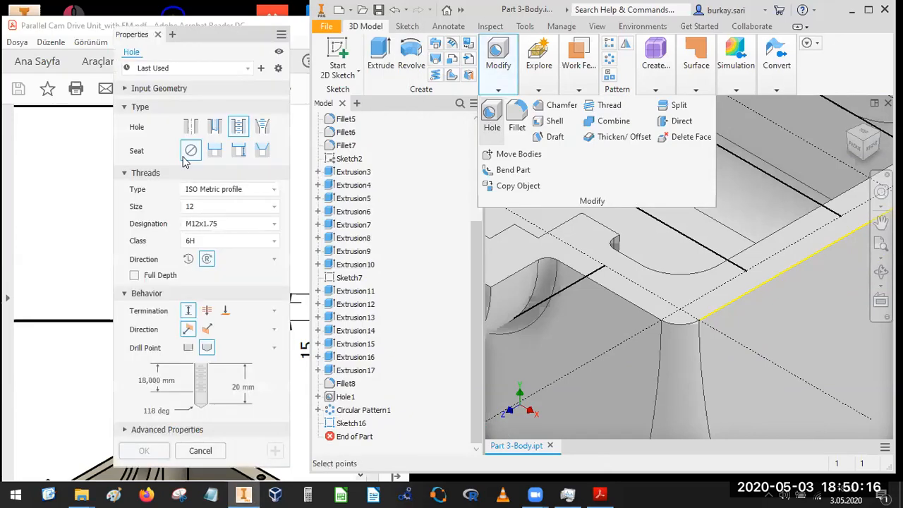
{"action": "left_click", "coordinate": [208, 208]}
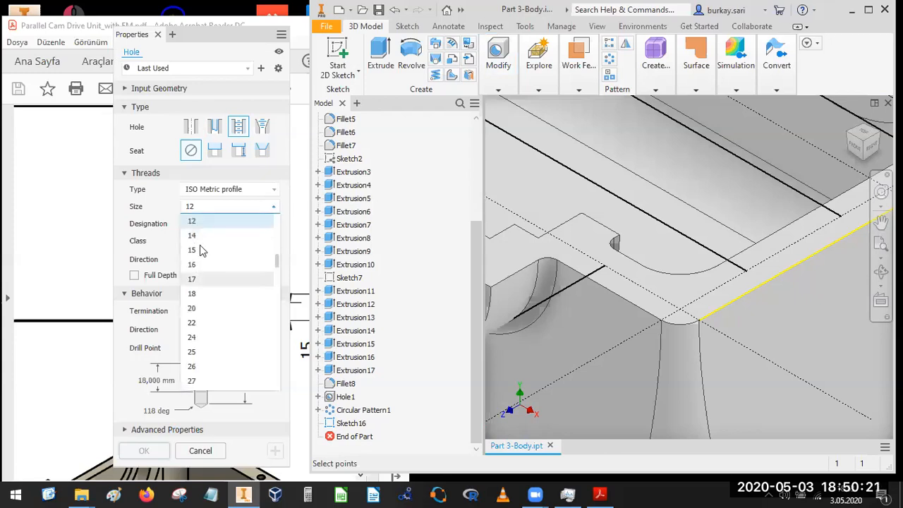
{"action": "scroll", "coordinate": [199, 266], "scroll_direction": "up", "scroll_amount": 2}
{"action": "left_click", "coordinate": [200, 280]}
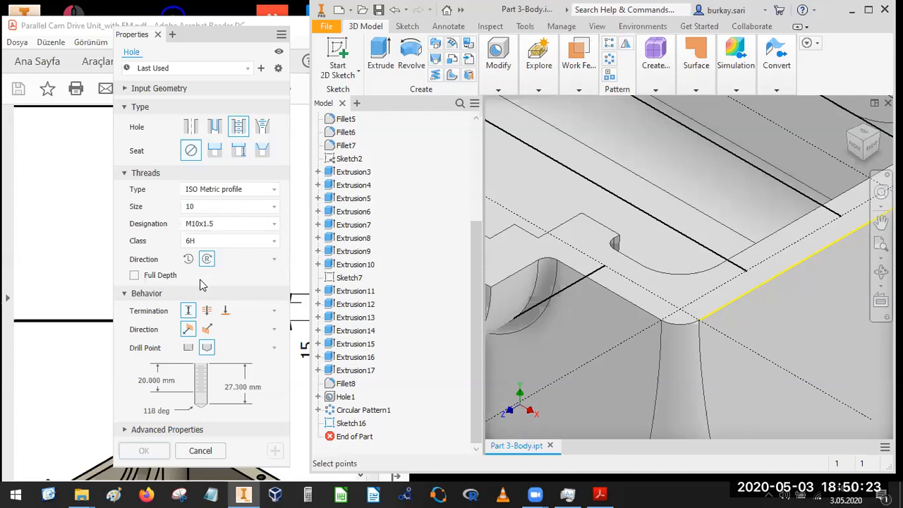
- Set the tapped hole's thread depth to 10 mm and its drilled depth to 15 mm
{"action": "left_click_drag", "start_coordinate": [440, 63], "coordinate": [616, 60]}
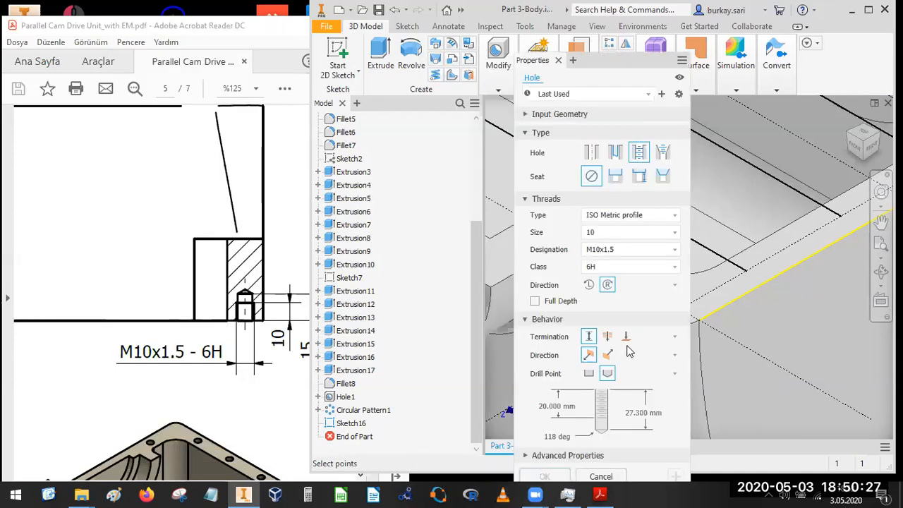
{"action": "left_click", "coordinate": [550, 411]}
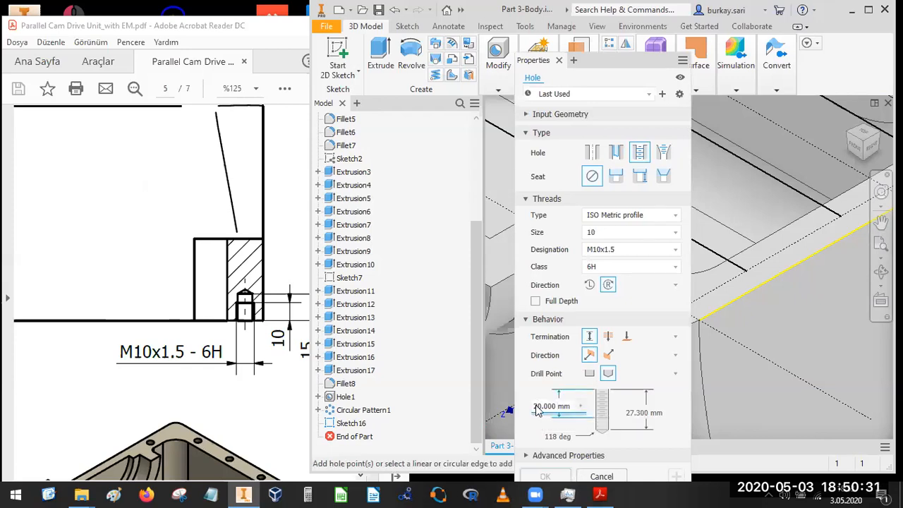
{"action": "key", "text": "BackSpace"}
{"action": "type", "text": "1"}
{"action": "key", "text": "Tab"}
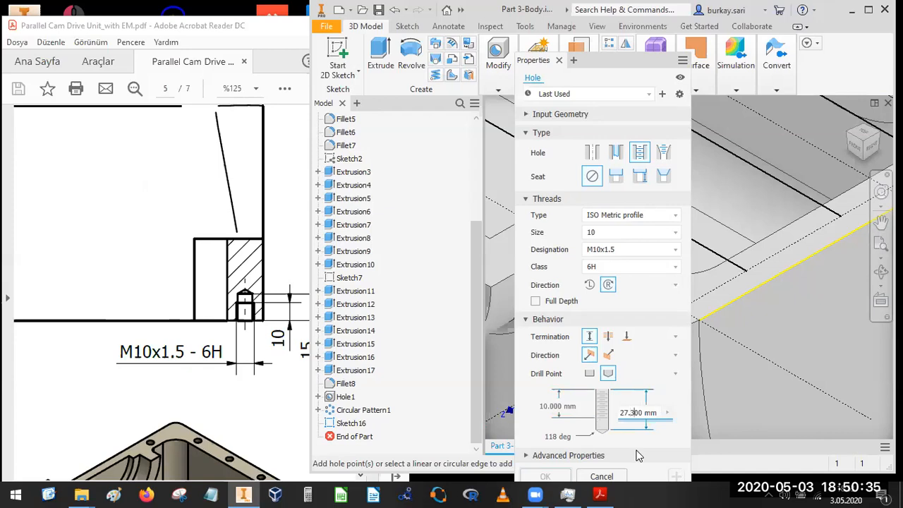
{"action": "key", "text": "BackSpace"}
{"action": "key", "text": "BackSpace"}
{"action": "key", "text": "BackSpace"}
{"action": "key", "text": "BackSpace"}
{"action": "type", "text": "15"}
{"action": "key", "text": "Delete"}
{"action": "key", "text": "Delete"}
{"action": "key", "text": "Delete"}
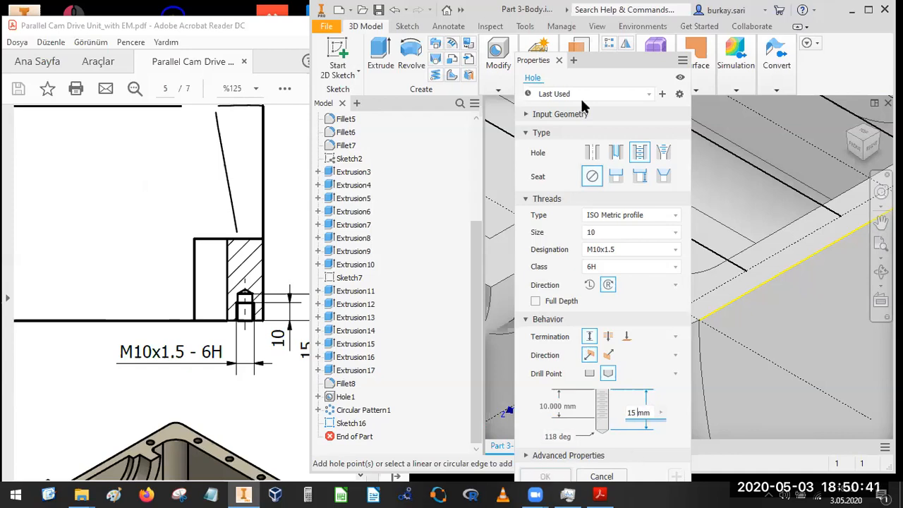
{"action": "left_click_drag", "start_coordinate": [581, 64], "coordinate": [155, 39]}
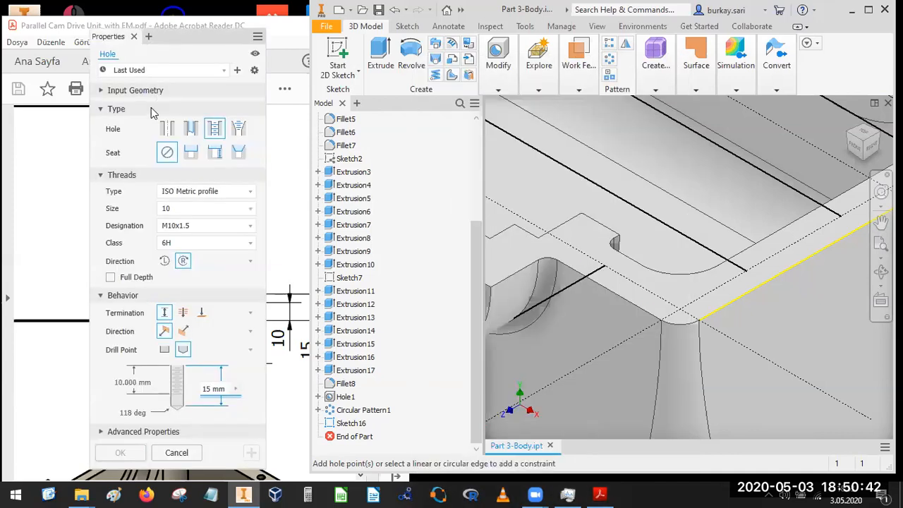
- Place hole positions on the right rim at the ends of the four long lines and of the short front and rear corner lines
{"action": "left_click", "coordinate": [102, 92]}
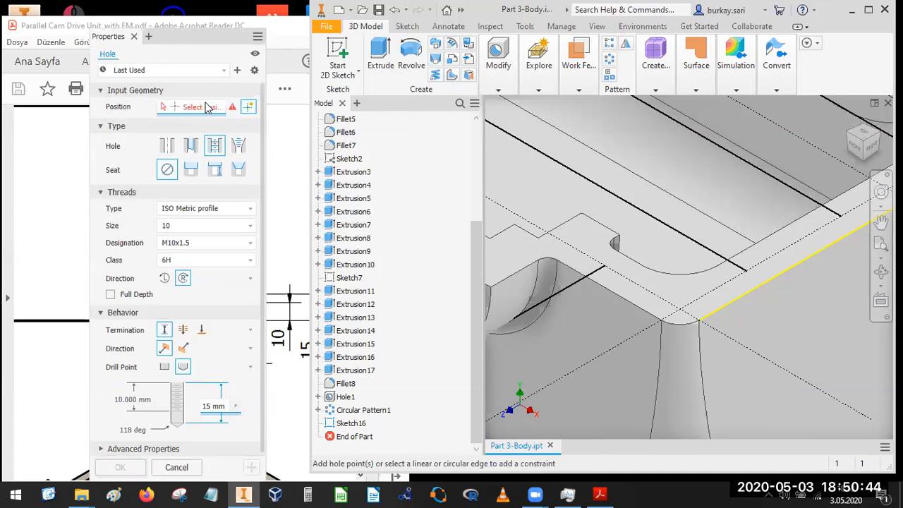
{"action": "left_click", "coordinate": [101, 92]}
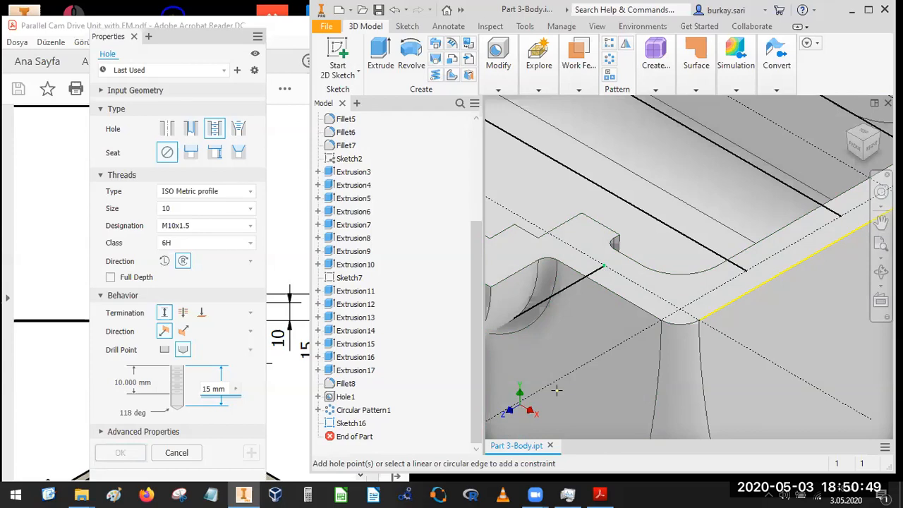
{"action": "left_click", "coordinate": [604, 268]}
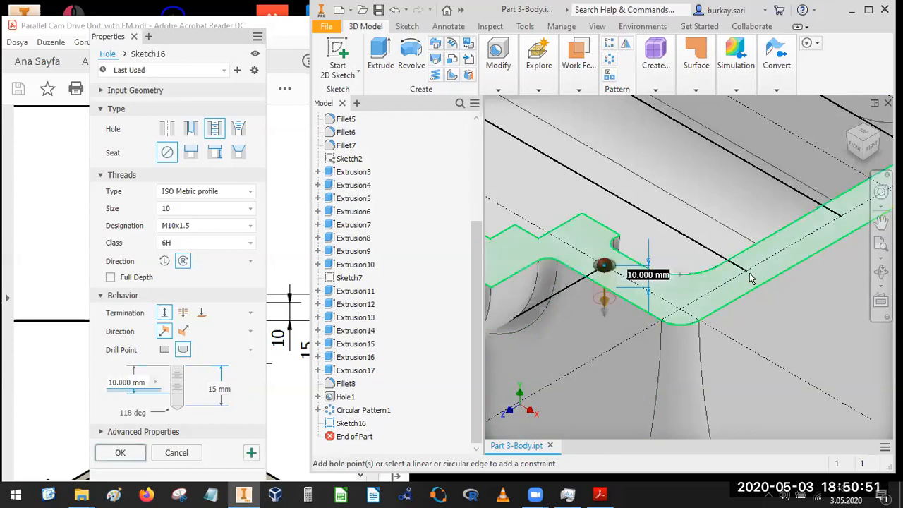
{"action": "left_click", "coordinate": [712, 315]}
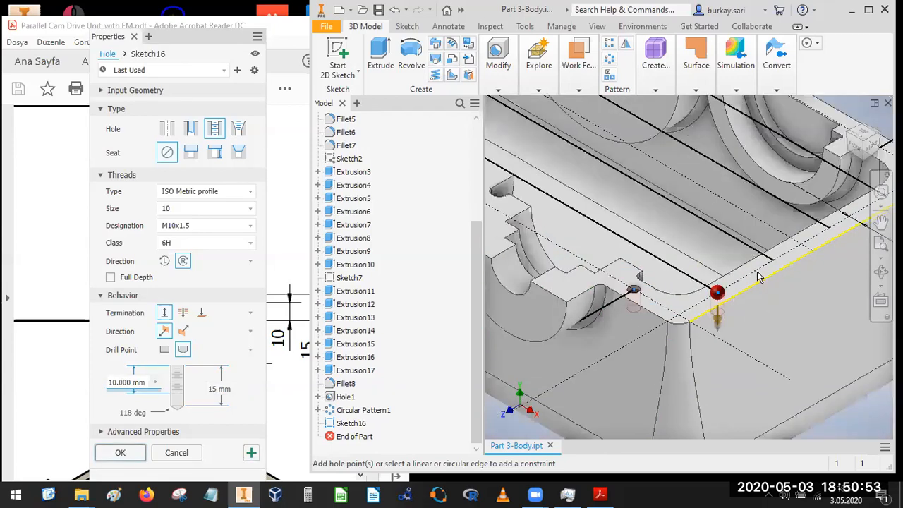
{"action": "scroll", "coordinate": [709, 321], "scroll_direction": "down", "scroll_amount": 3}
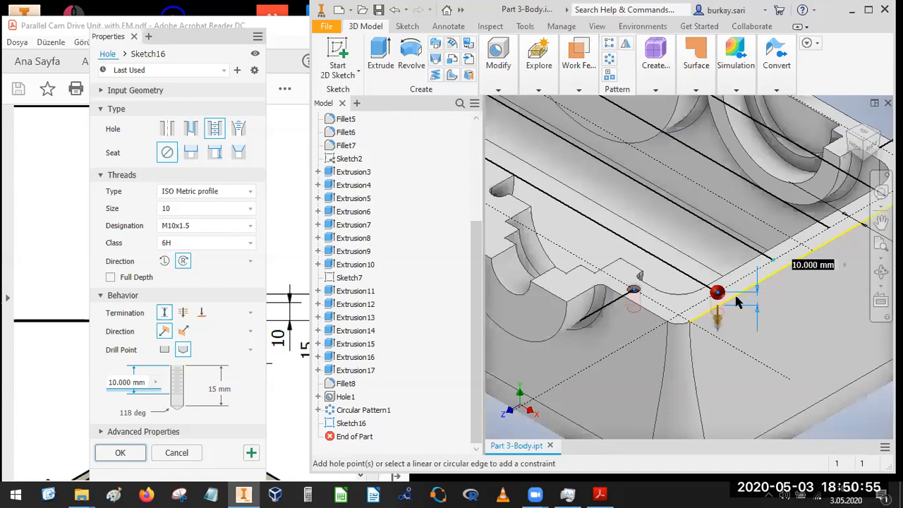
{"action": "scroll", "coordinate": [768, 268], "scroll_direction": "down", "scroll_amount": 5}
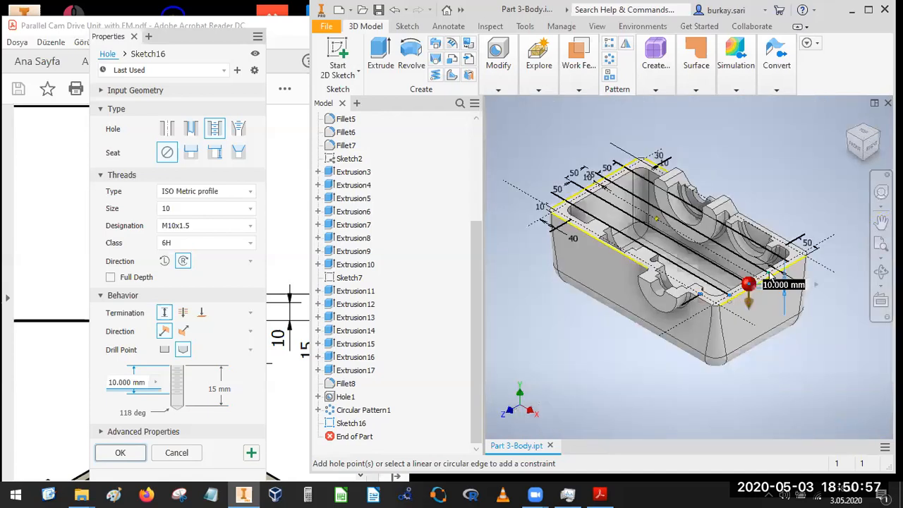
{"action": "scroll", "coordinate": [788, 268], "scroll_direction": "up", "scroll_amount": 3}
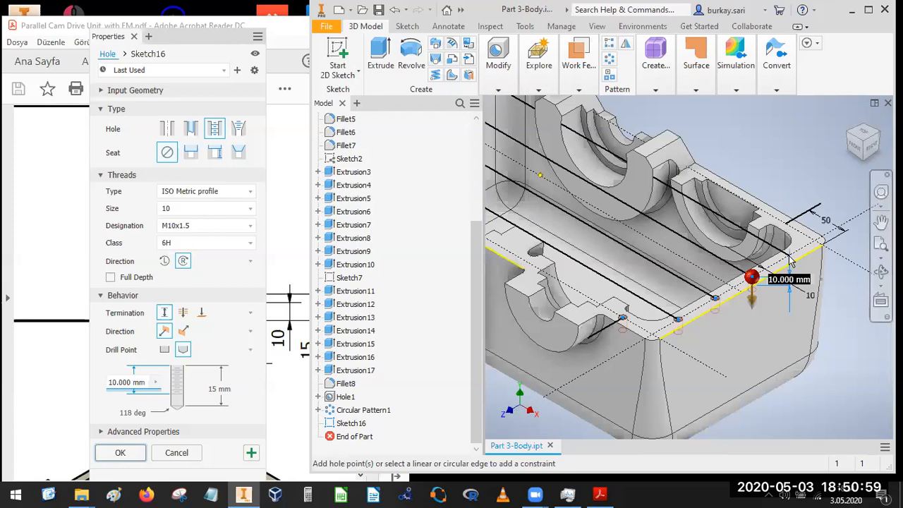
{"action": "left_click", "coordinate": [788, 255]}
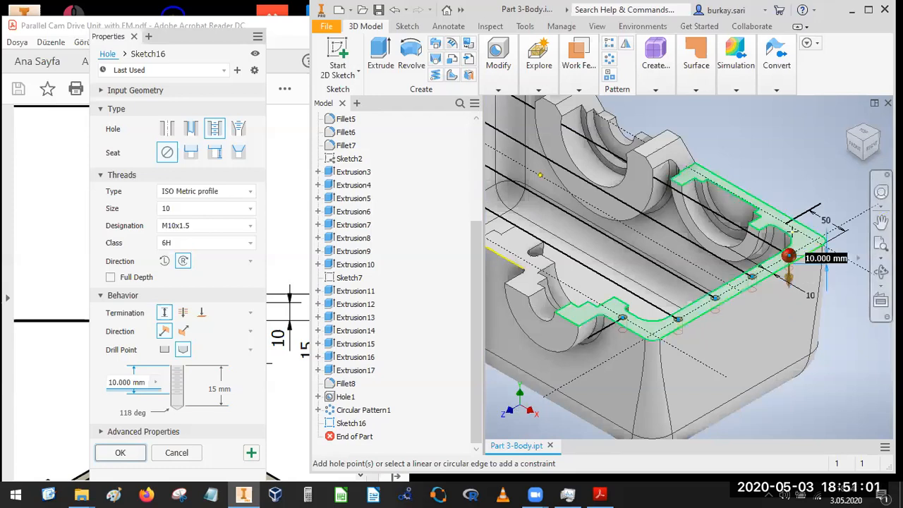
{"action": "left_click", "coordinate": [785, 224]}
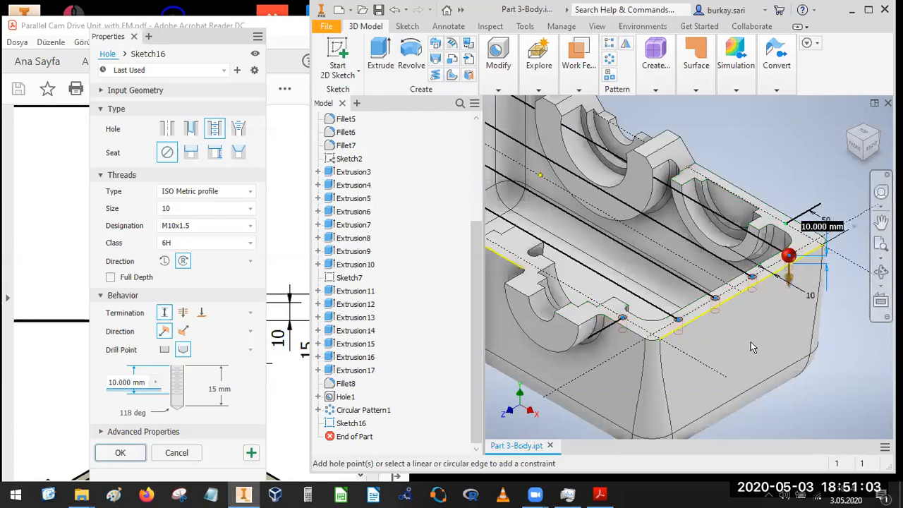
- Add hole positions at the front-left short line's end and where the front three long lines meet the left rim's construction line
{"action": "scroll", "coordinate": [783, 305], "scroll_direction": "down", "scroll_amount": 3}
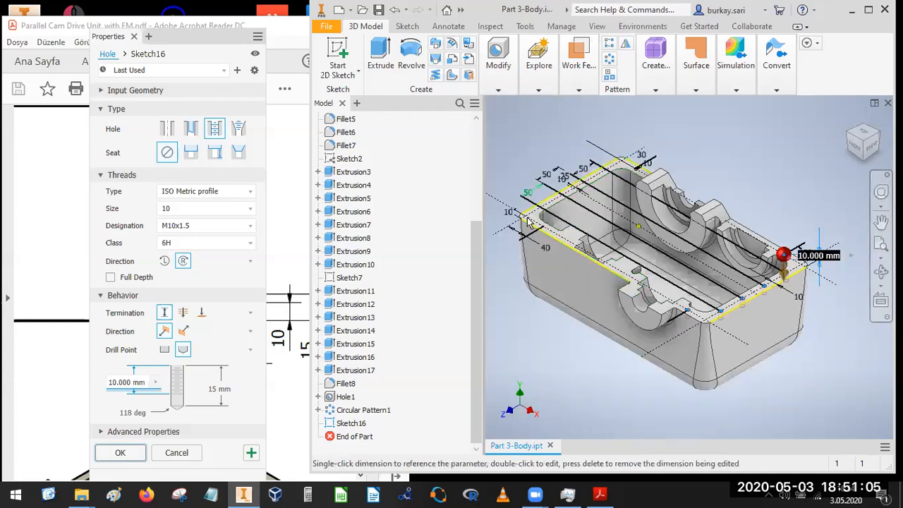
{"action": "scroll", "coordinate": [544, 247], "scroll_direction": "up", "scroll_amount": 3}
{"action": "left_click", "coordinate": [556, 246]}
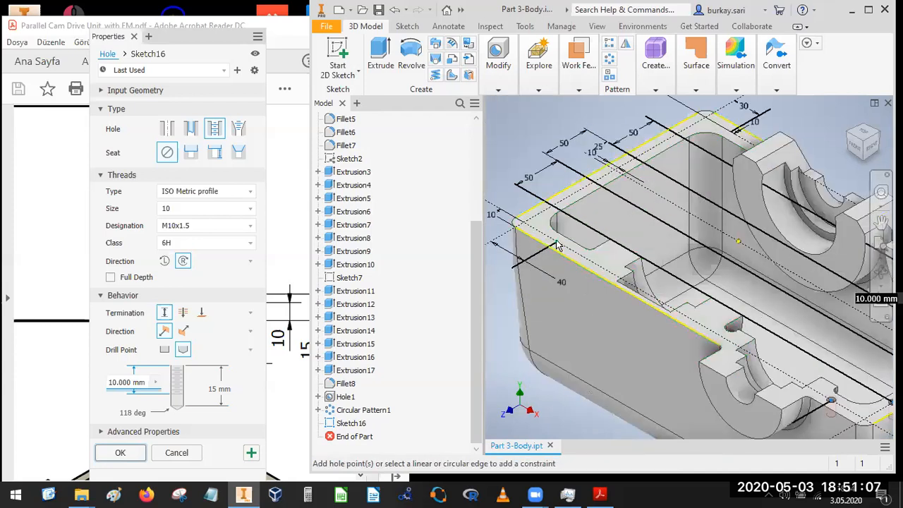
{"action": "left_click", "coordinate": [556, 243]}
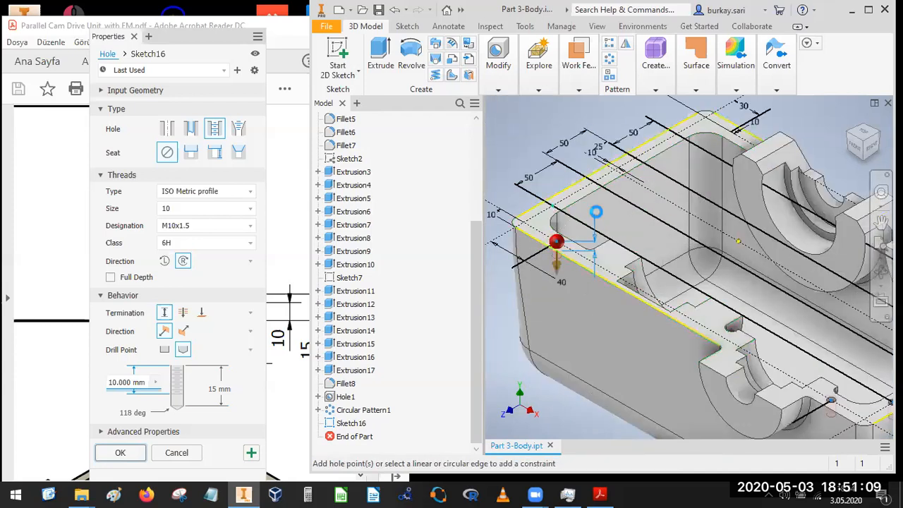
{"action": "scroll", "coordinate": [593, 189], "scroll_direction": "down", "scroll_amount": 2}
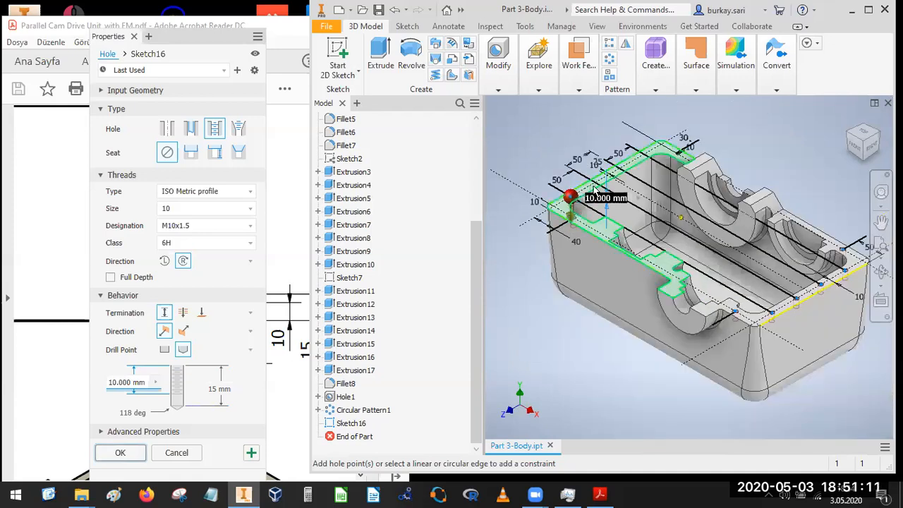
{"action": "scroll", "coordinate": [596, 187], "scroll_direction": "up", "scroll_amount": 3}
{"action": "left_click", "coordinate": [613, 181]}
{"action": "scroll", "coordinate": [614, 181], "scroll_direction": "down", "scroll_amount": 2}
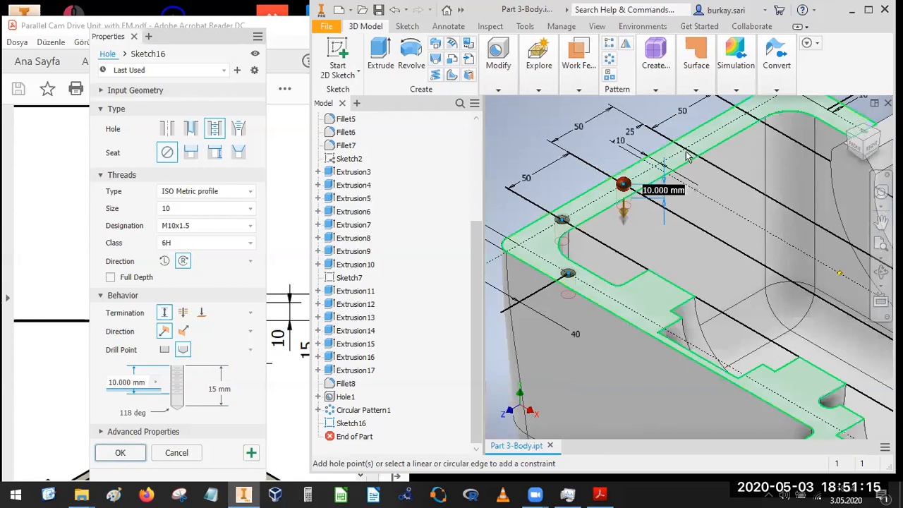
{"action": "left_click", "coordinate": [650, 139]}
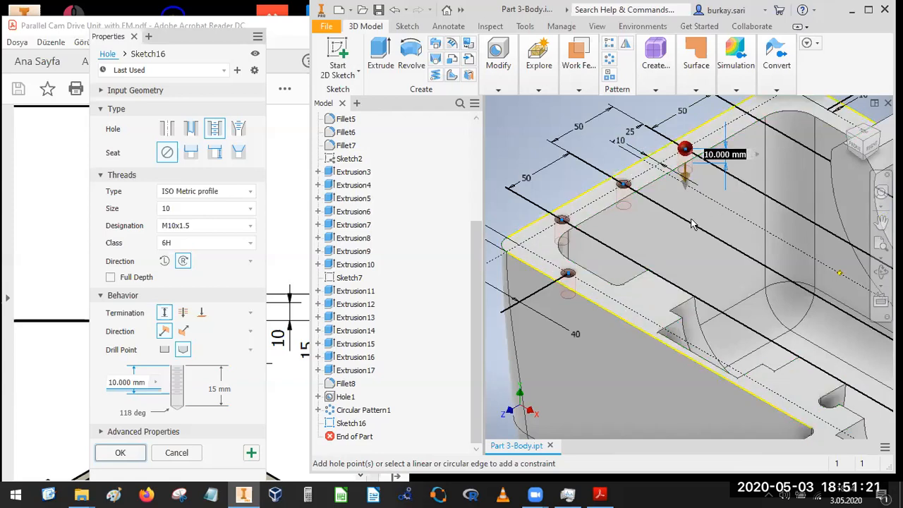
- Add hole positions at the rearmost left-rim line and the rear-left short line, and create the M10x1.5 tapped holes
{"action": "scroll", "coordinate": [699, 211], "scroll_direction": "down", "scroll_amount": 5}
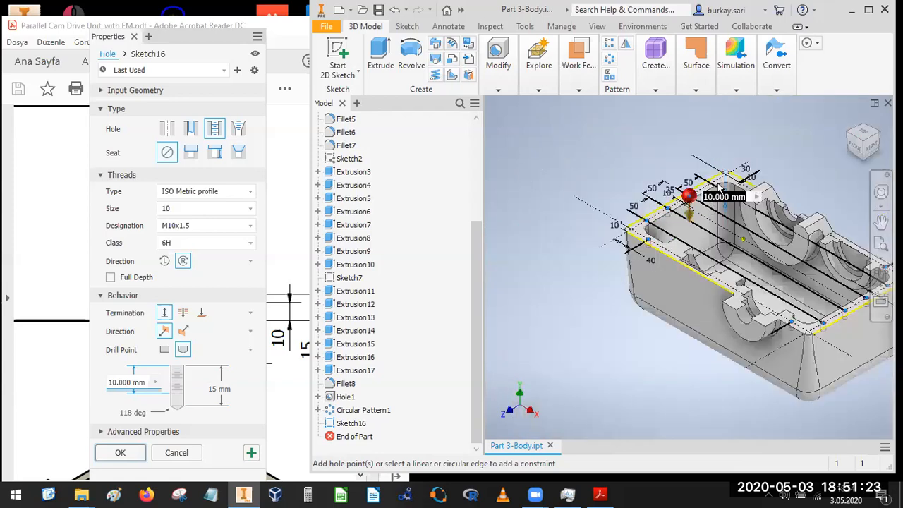
{"action": "scroll", "coordinate": [723, 181], "scroll_direction": "up", "scroll_amount": 5}
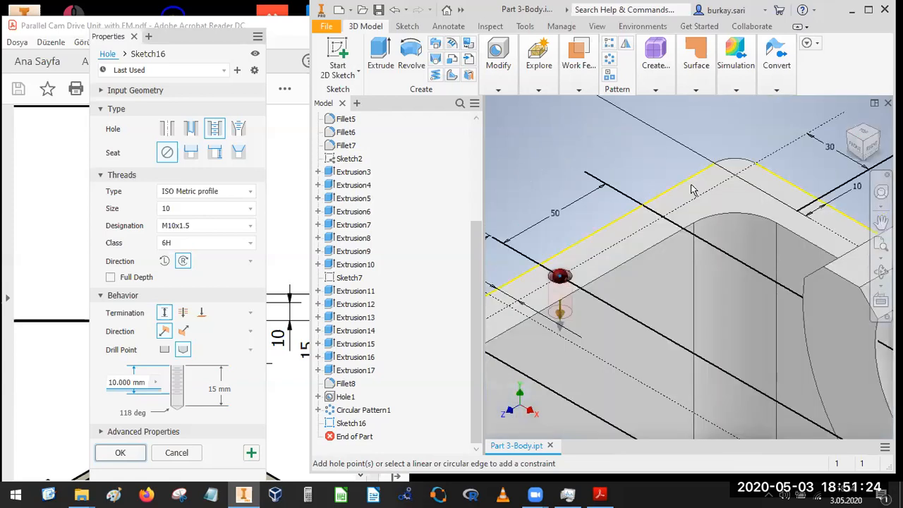
{"action": "left_click", "coordinate": [661, 216]}
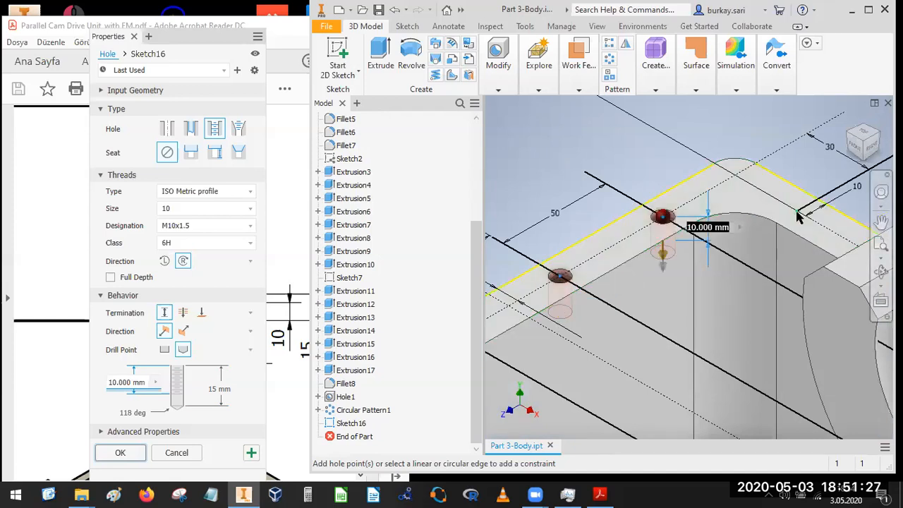
{"action": "left_click", "coordinate": [796, 211]}
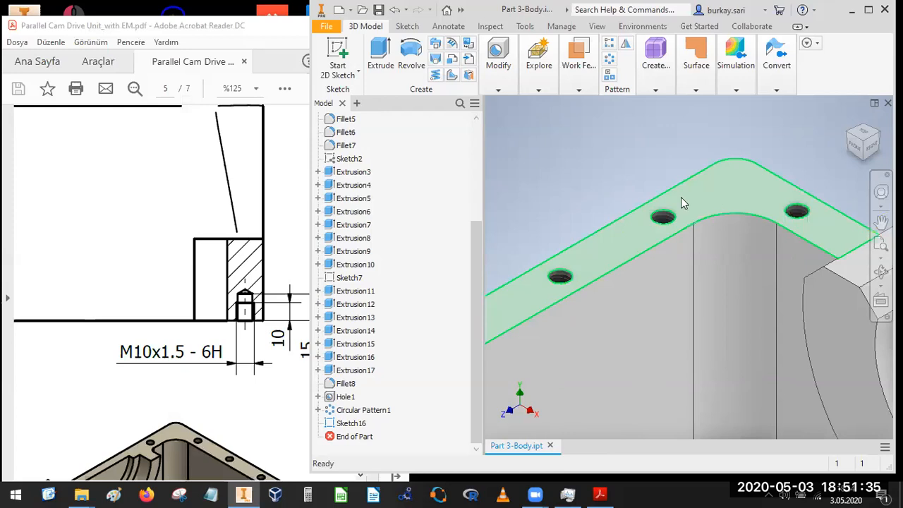
- View the whole body from the top, rotated so its long side runs horizontally like the plan view in the drawing
{"action": "scroll", "coordinate": [684, 212], "scroll_direction": "down", "scroll_amount": 6}
{"action": "middle_click_drag", "start_coordinate": [726, 276], "coordinate": [630, 131]}
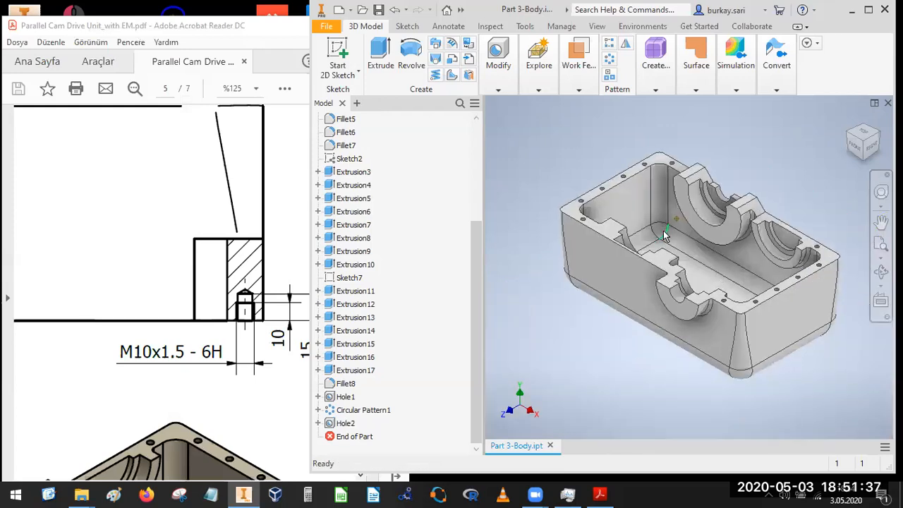
{"action": "left_click", "coordinate": [268, 281]}
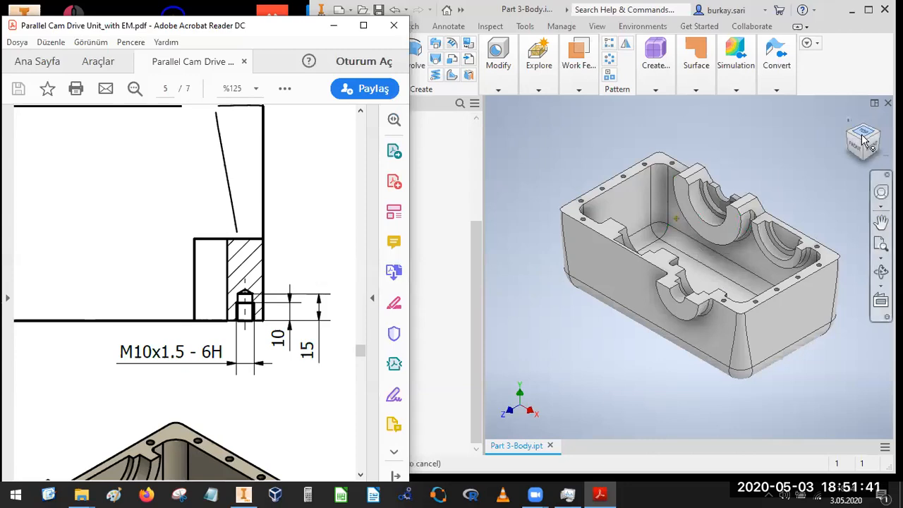
{"action": "left_click", "coordinate": [423, 295]}
{"action": "left_click", "coordinate": [863, 132]}
{"action": "middle_click_drag", "start_coordinate": [741, 360], "coordinate": [741, 360]}
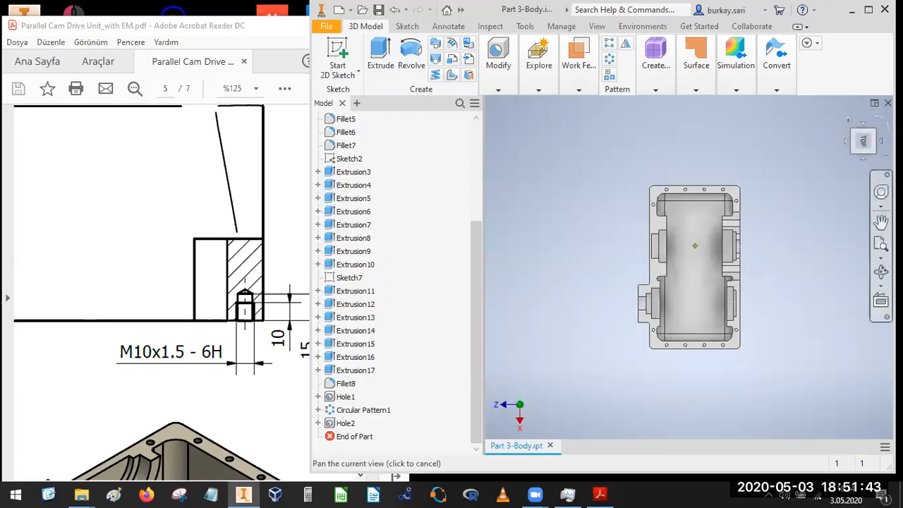
{"action": "left_click", "coordinate": [879, 119]}
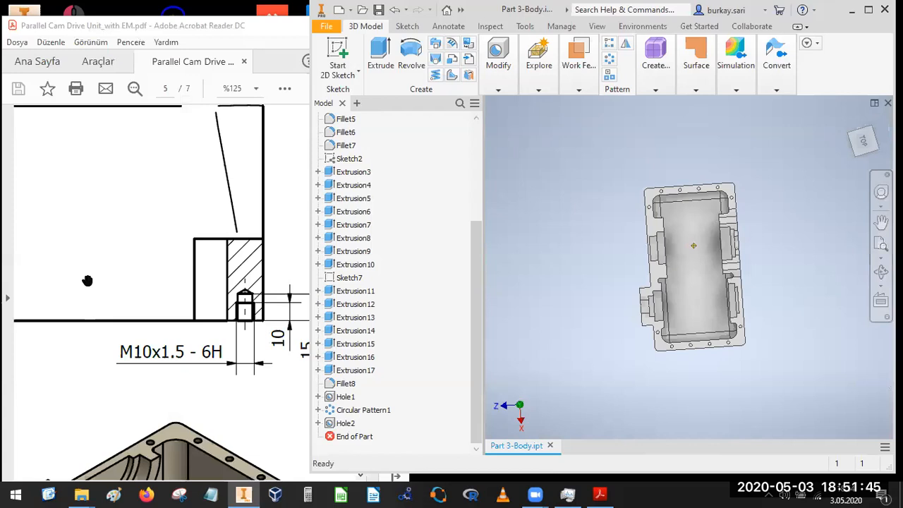
- In Adobe Acrobat Reader, examine the plan view on page 5 of the drawing, checking its hole and bearing-seat dimensions against the model
{"action": "left_click", "coordinate": [106, 314]}
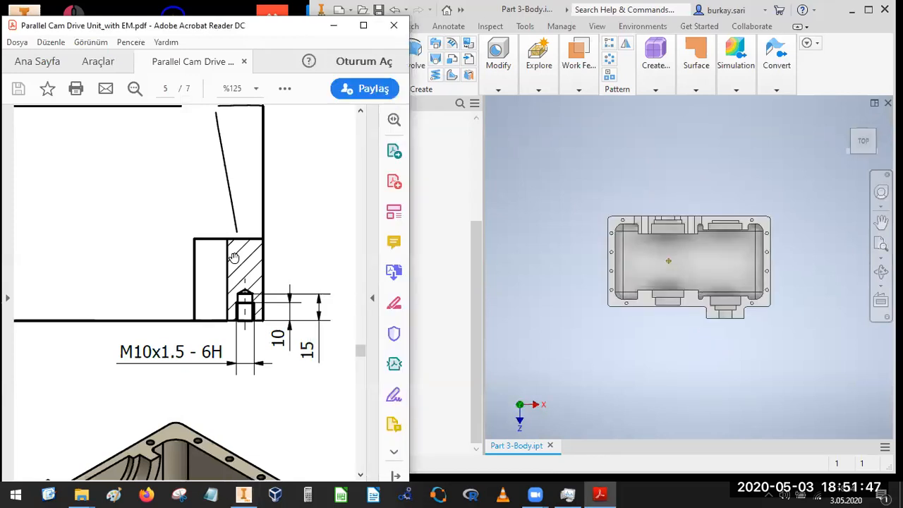
{"action": "scroll", "coordinate": [221, 319], "scroll_direction": "down", "scroll_amount": 2, "text": "ctrl"}
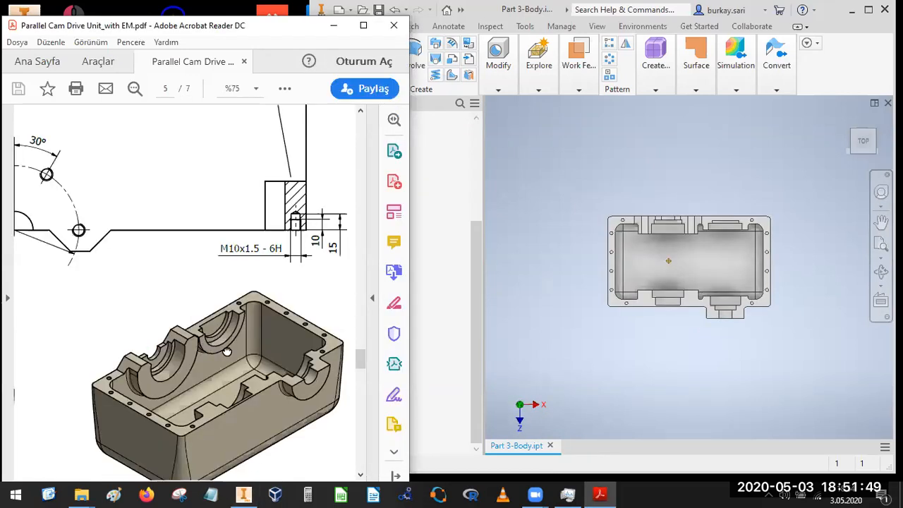
{"action": "scroll", "coordinate": [230, 271], "scroll_direction": "down", "scroll_amount": 1, "text": "ctrl"}
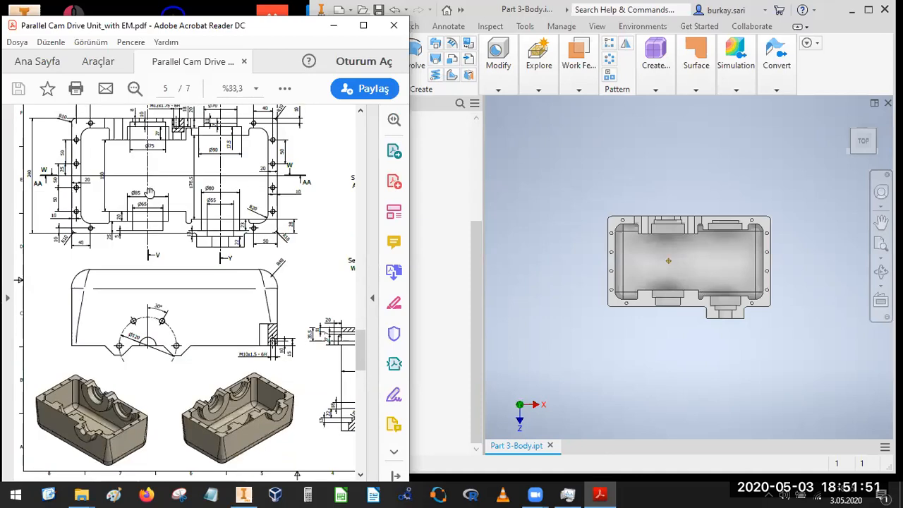
{"action": "scroll", "coordinate": [149, 194], "scroll_direction": "up", "scroll_amount": 1, "text": "ctrl"}
{"action": "left_click_drag", "start_coordinate": [149, 194], "coordinate": [219, 288]}
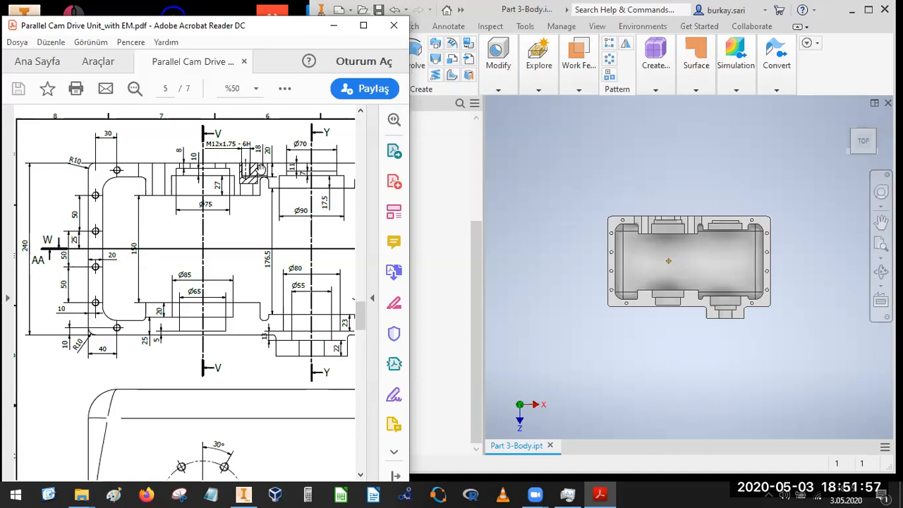
{"action": "scroll", "coordinate": [261, 172], "scroll_direction": "up", "scroll_amount": 1, "text": "ctrl"}
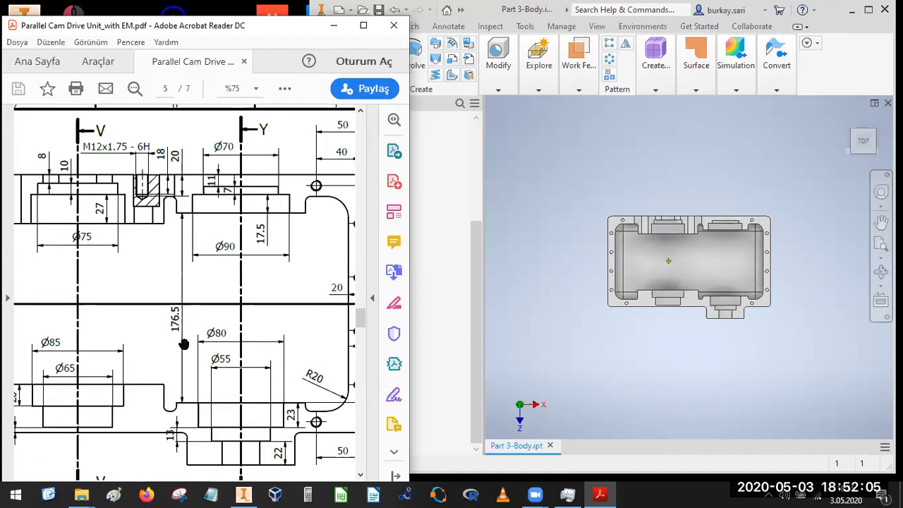
{"action": "scroll", "coordinate": [187, 349], "scroll_direction": "down", "scroll_amount": 2}
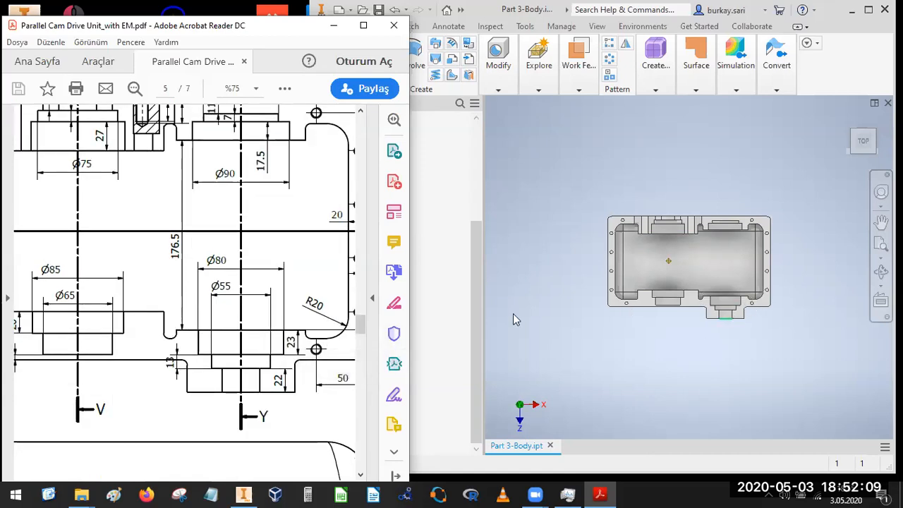
{"action": "left_click_drag", "start_coordinate": [244, 356], "coordinate": [302, 352]}
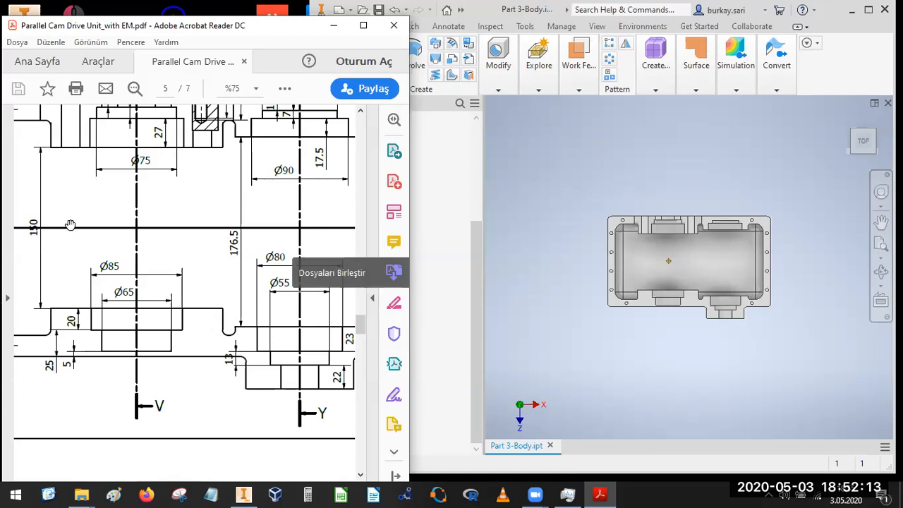
- Switch back to Inventor and save the Part 3-Body part file
{"action": "left_click", "coordinate": [562, 226]}
{"action": "left_click", "coordinate": [378, 10]}
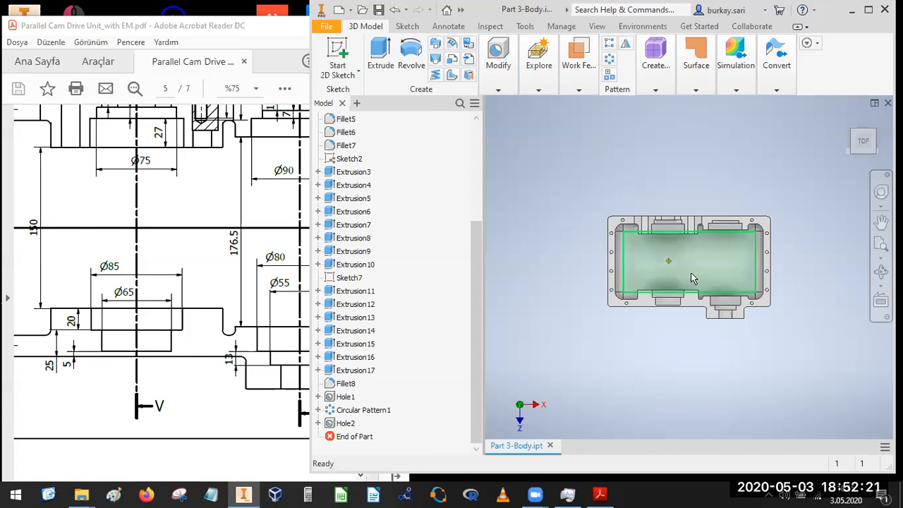
{"action": "mouse_move", "coordinate": [714, 299]}
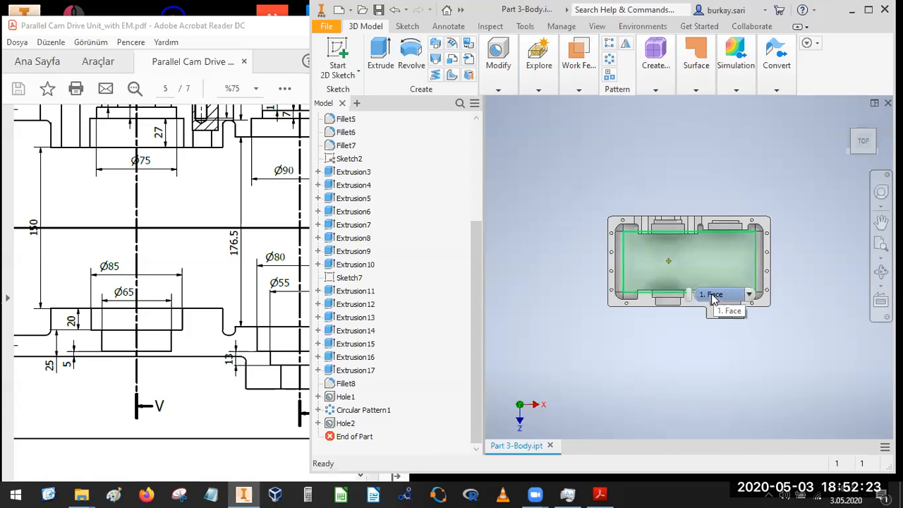